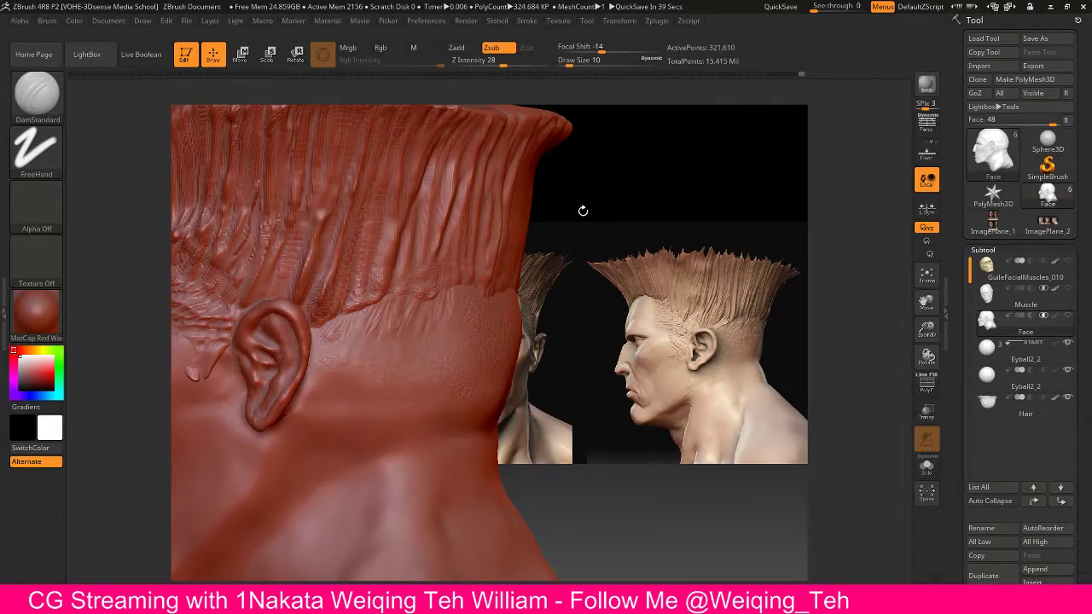
Step: Open Notepad and write the note "Doing the details today on guiller hair."
{"action": "left_click_drag", "start_coordinate": [582, 210], "coordinate": [520, 281]}
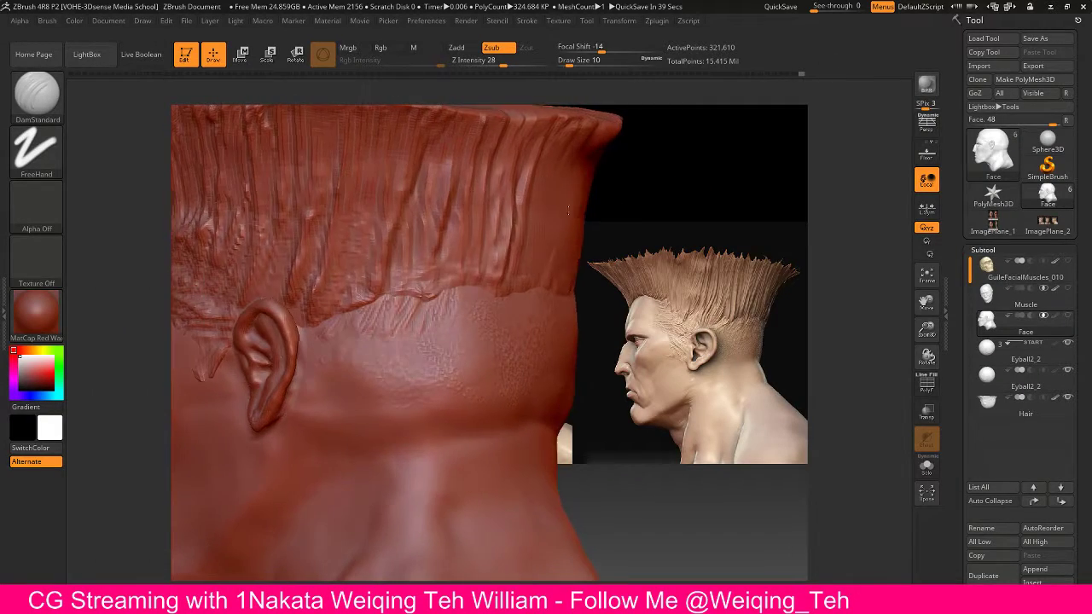
{"action": "key", "text": "alt+Tab"}
{"action": "key", "text": "super"}
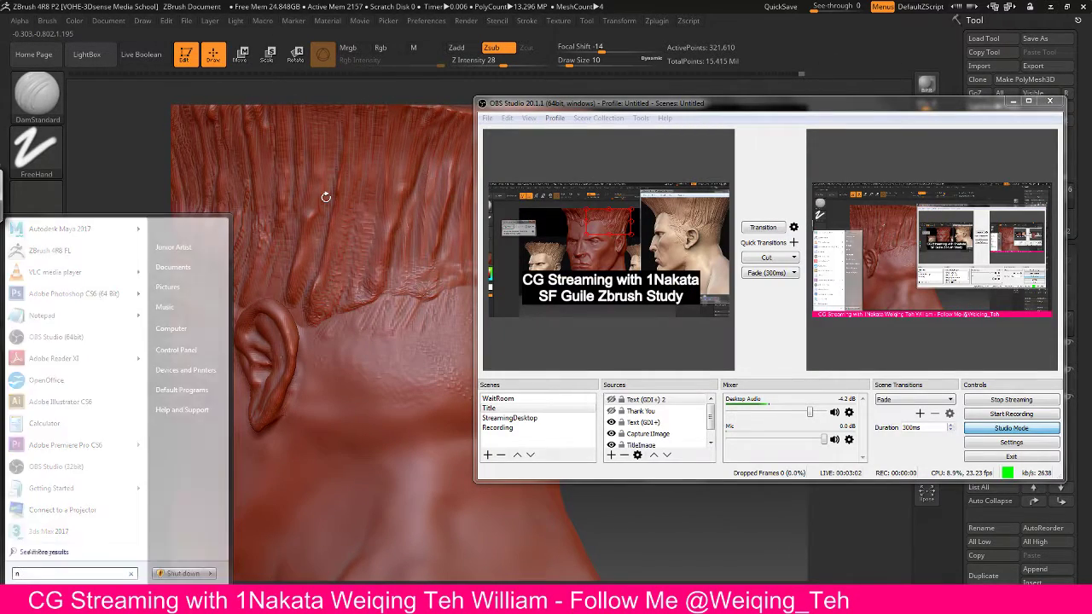
{"action": "type", "text": "note"}
{"action": "key", "text": "Return"}
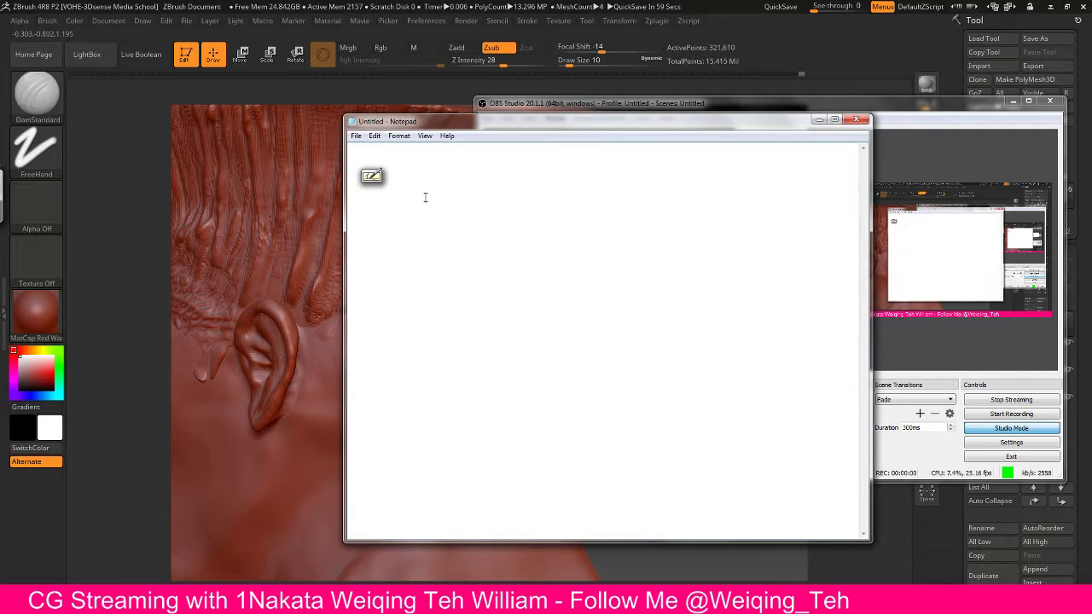
{"action": "type", "text": "Doing the"}
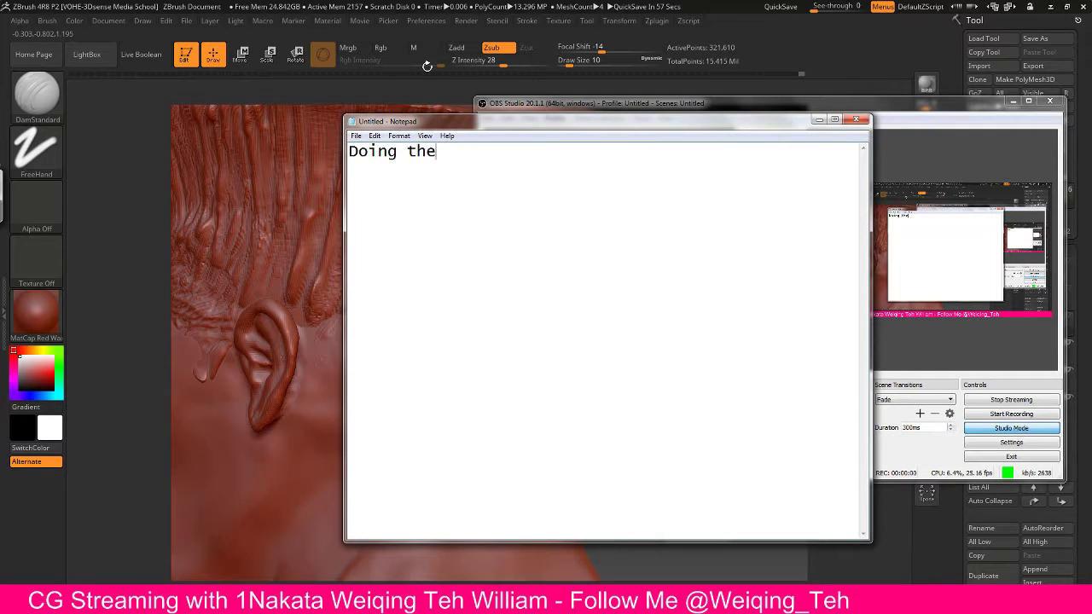
{"action": "type", "text": " details today on "}
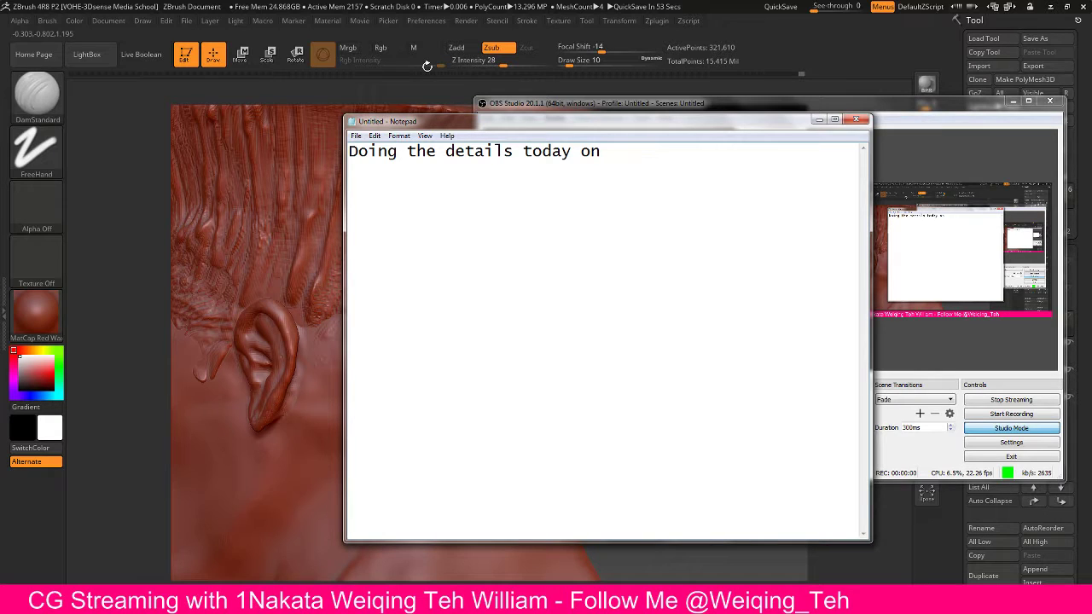
{"action": "type", "text": "guiller ha"}
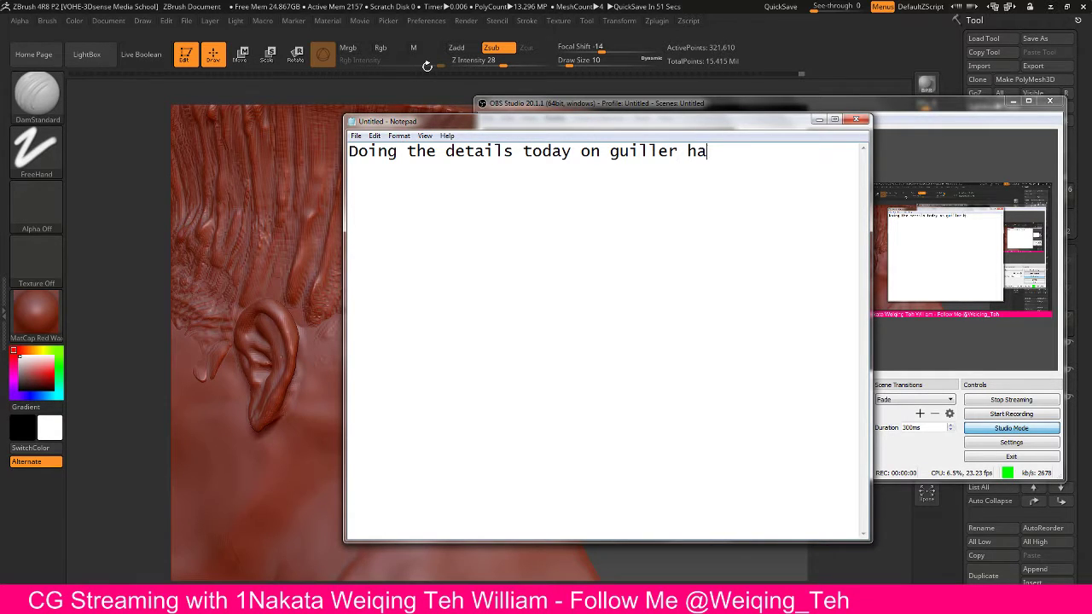
{"action": "type", "text": "ir."}
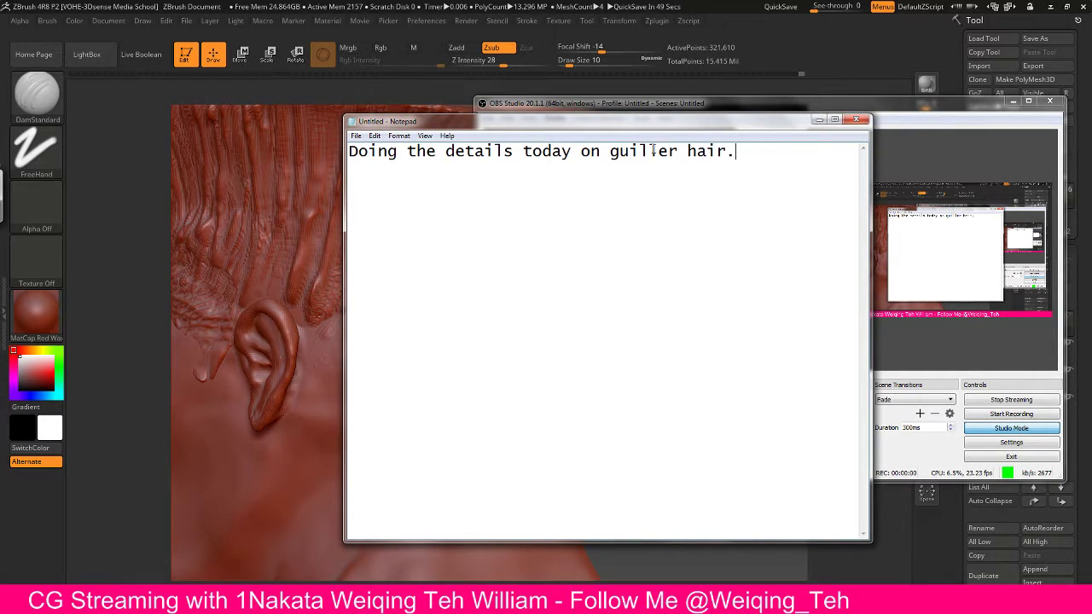
Step: Correct "guiller" to "guile" in the note and move the Notepad window off the centre of the screen
{"action": "left_click", "coordinate": [653, 151]}
{"action": "key", "text": "BackSpace"}
{"action": "left_click", "coordinate": [668, 151]}
{"action": "key", "text": "BackSpace"}
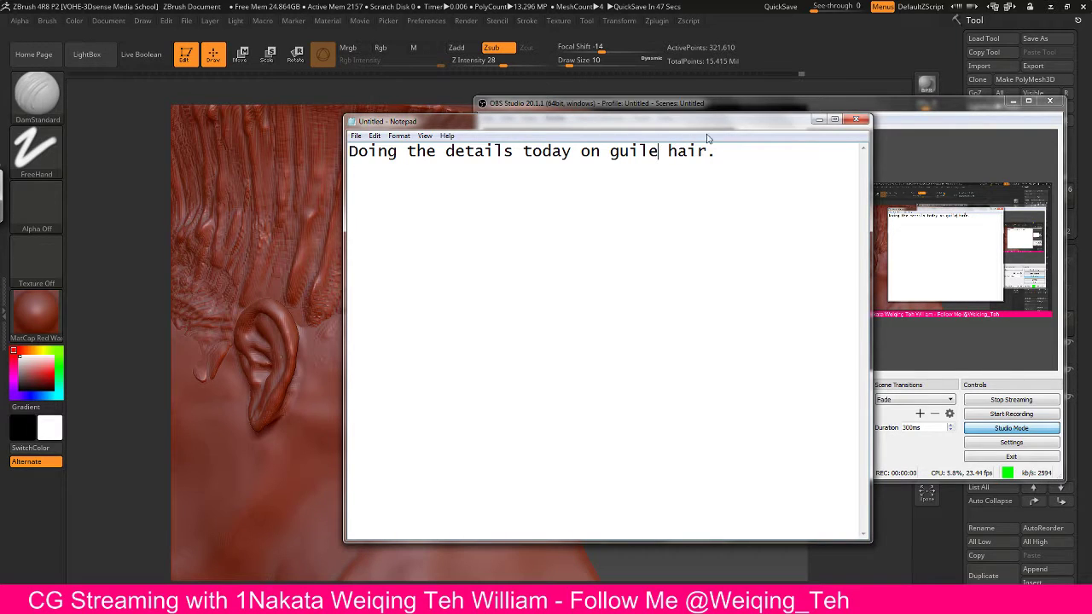
{"action": "left_click_drag", "start_coordinate": [711, 127], "coordinate": [542, 96]}
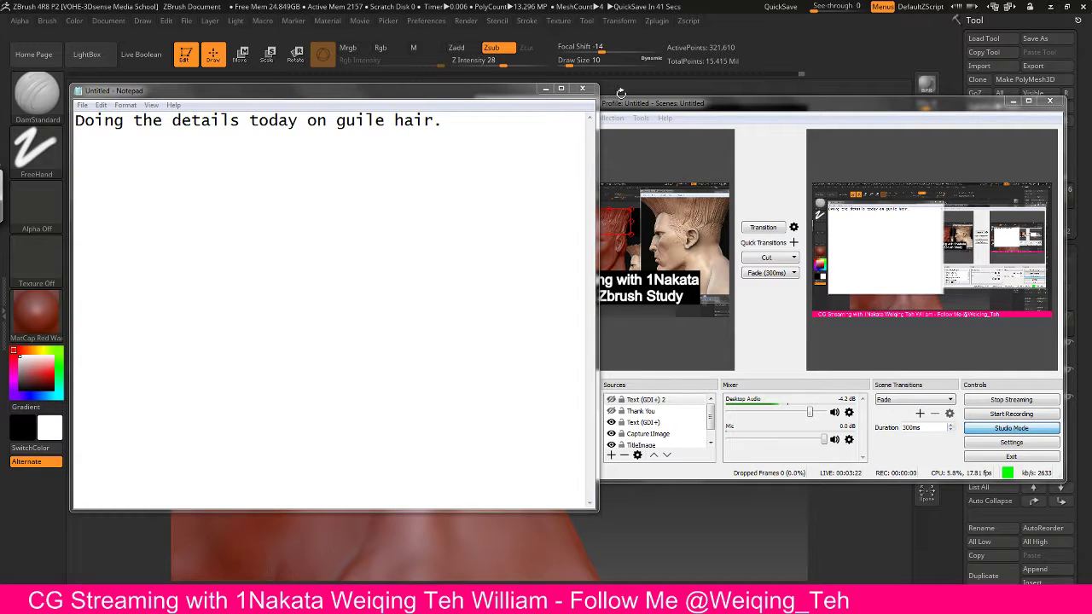
Step: Bring the Notepad note back to the front, cancel closing it, and minimize its window
{"action": "left_click", "coordinate": [776, 49]}
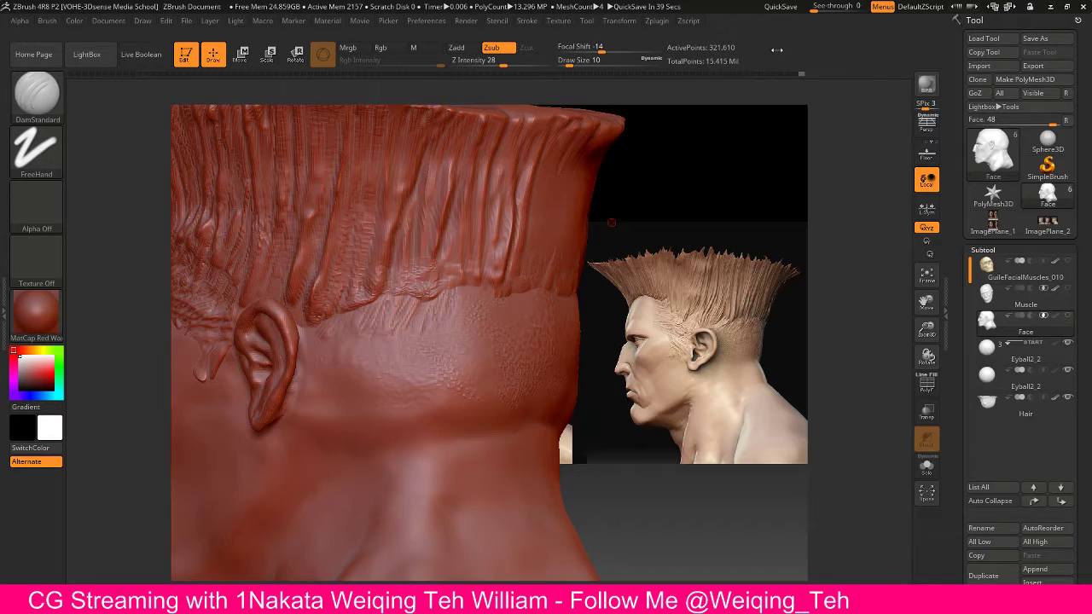
{"action": "key", "text": "alt+Tab"}
{"action": "key", "text": "alt+Tab"}
{"action": "key", "text": "alt+F4"}
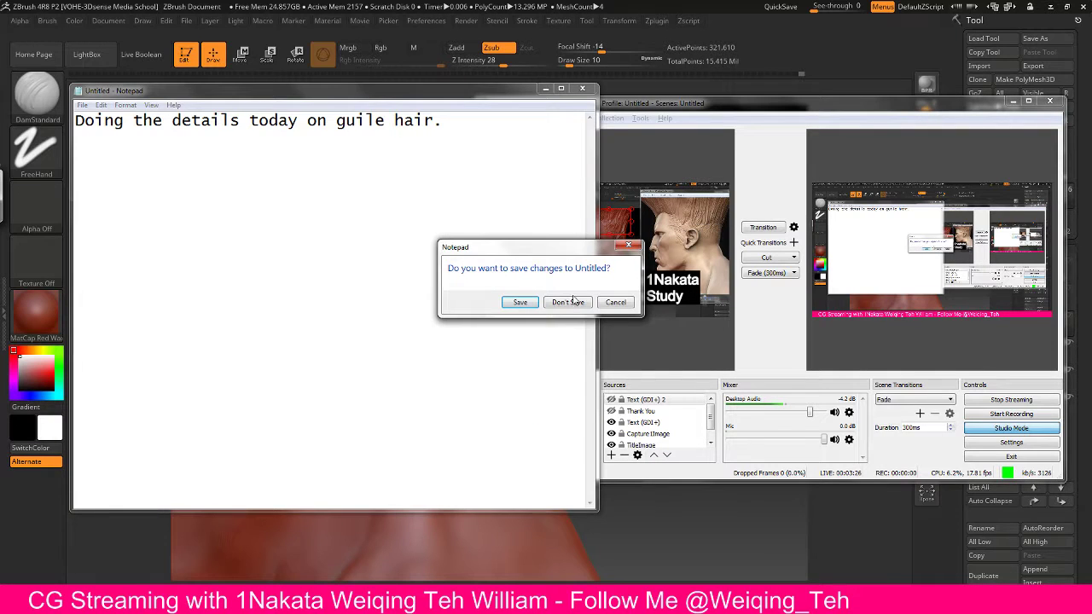
{"action": "left_click", "coordinate": [615, 301]}
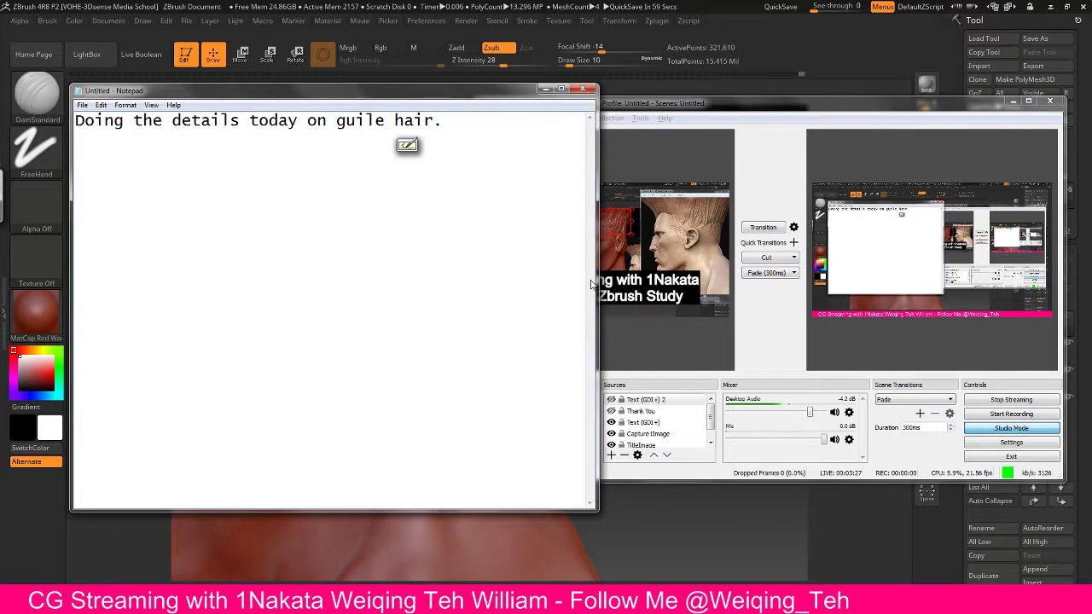
{"action": "left_click", "coordinate": [544, 88]}
Step: Switch to Adobe Reader and look through pages 103 to 106 of anatomyforsculptors.pdf on head shape and eyes
{"action": "key", "text": "alt+Tab"}
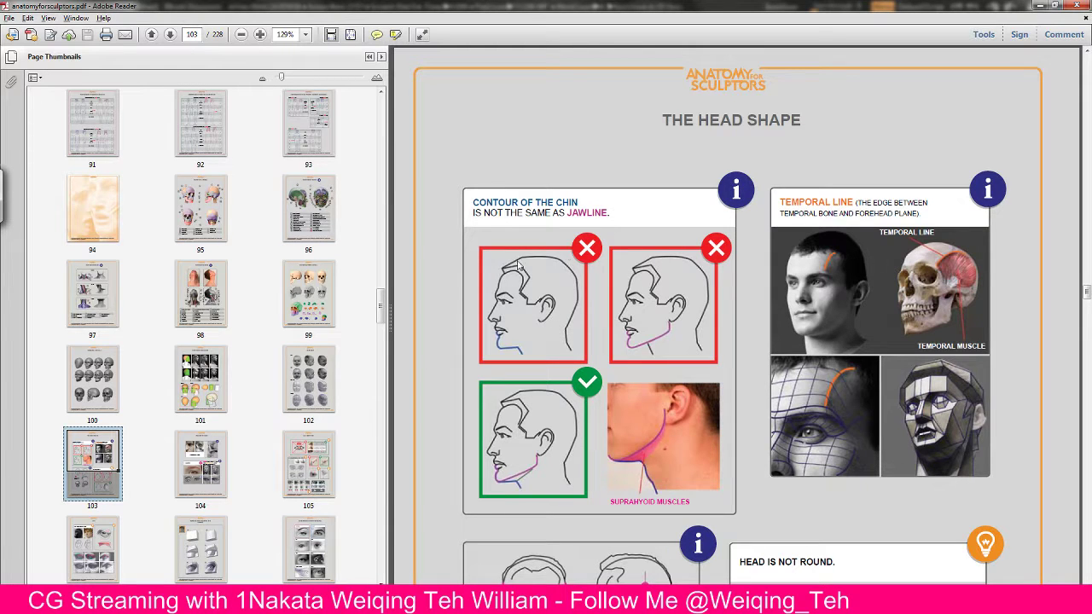
{"action": "scroll", "coordinate": [589, 127], "scroll_direction": "down", "scroll_amount": 20}
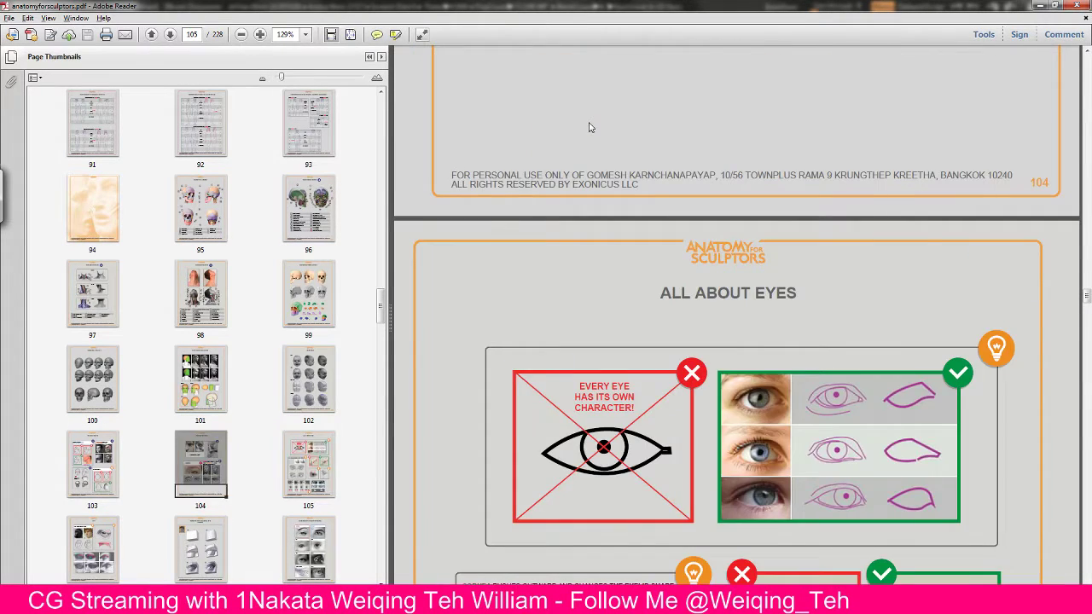
{"action": "scroll", "coordinate": [588, 128], "scroll_direction": "down", "scroll_amount": 18}
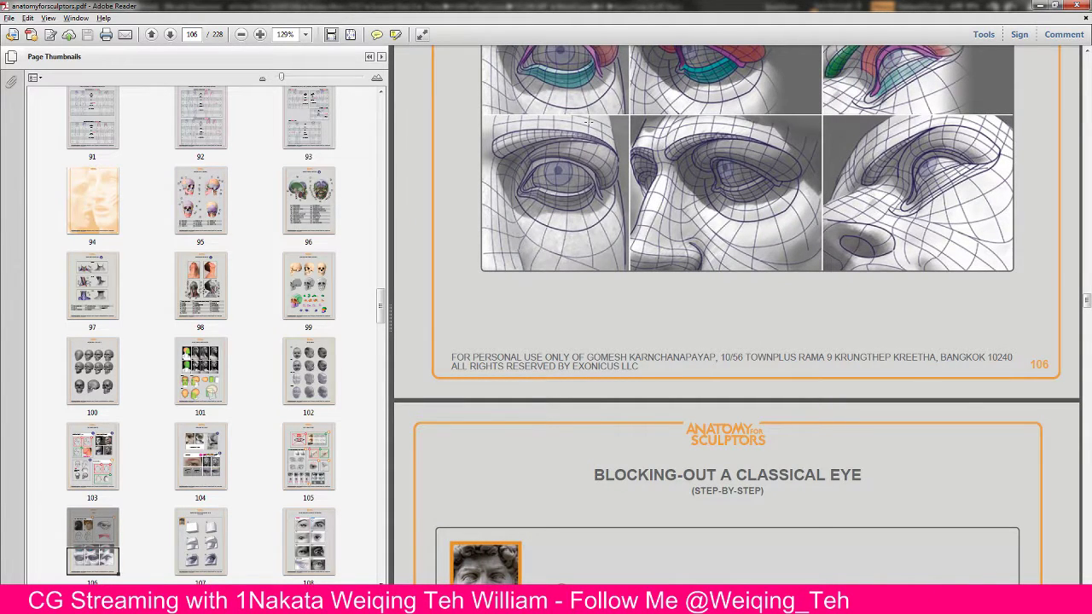
{"action": "scroll", "coordinate": [589, 125], "scroll_direction": "up", "scroll_amount": 10}
{"action": "scroll", "coordinate": [589, 127], "scroll_direction": "down", "scroll_amount": 10}
{"action": "scroll", "coordinate": [588, 127], "scroll_direction": "up", "scroll_amount": 10}
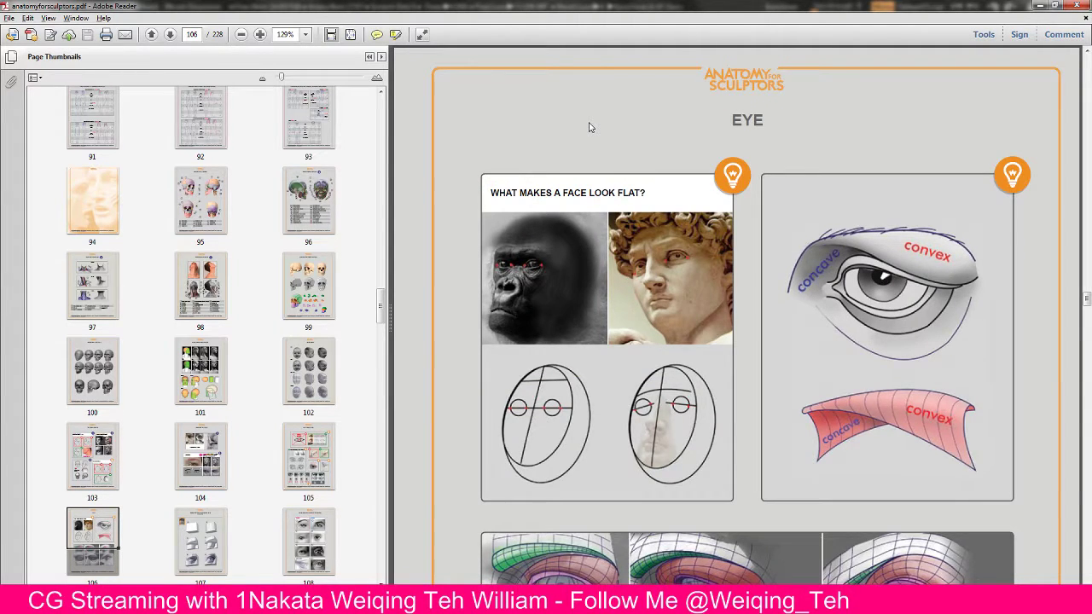
Step: Switch back to ZBrush and refine the strands along the hairline behind the ear with DamStandard and smoothing
{"action": "key", "text": "alt+Tab"}
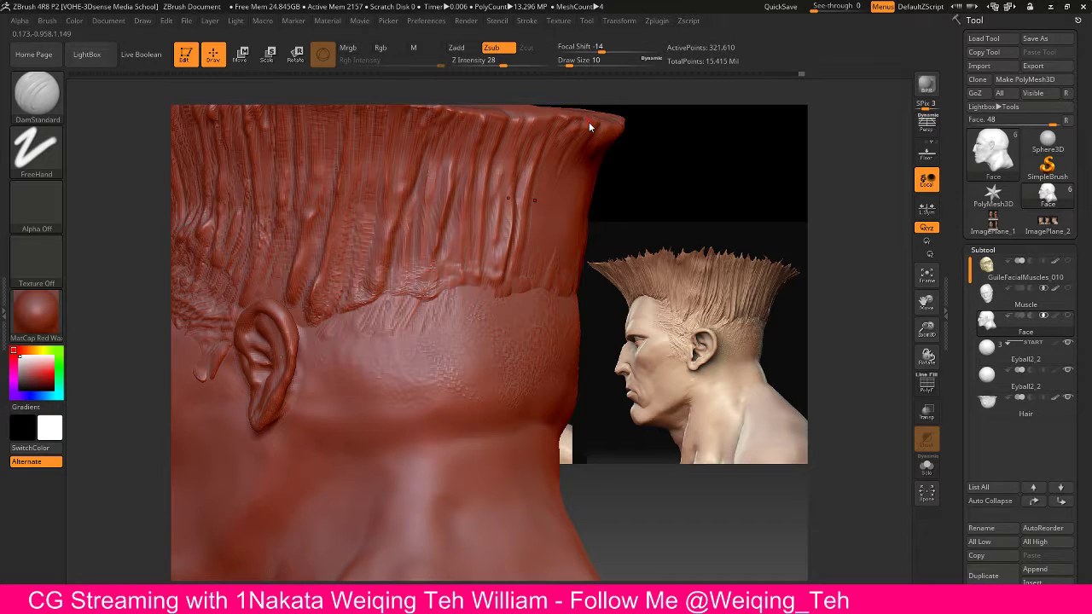
{"action": "mouse_move", "coordinate": [627, 145]}
{"action": "left_mouse_down"}
{"action": "mouse_move", "coordinate": [648, 199]}
{"action": "mouse_move", "coordinate": [451, 297]}
{"action": "left_mouse_up"}
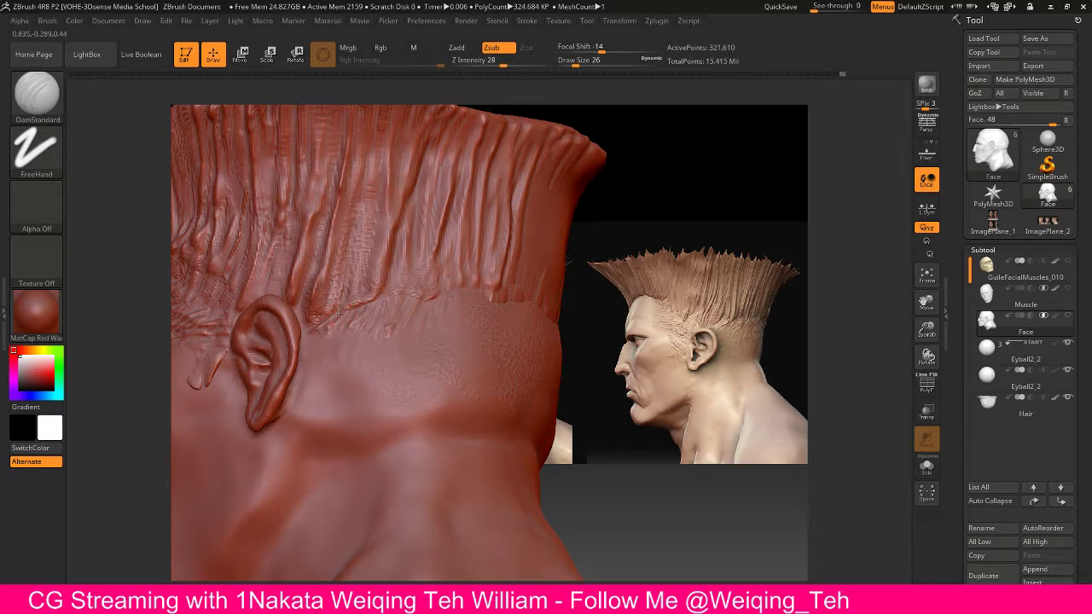
{"action": "key", "text": "shift"}
{"action": "key", "text": "shift"}
{"action": "key", "text": "shift"}
{"action": "left_click_drag", "start_coordinate": [626, 230], "coordinate": [610, 269]}
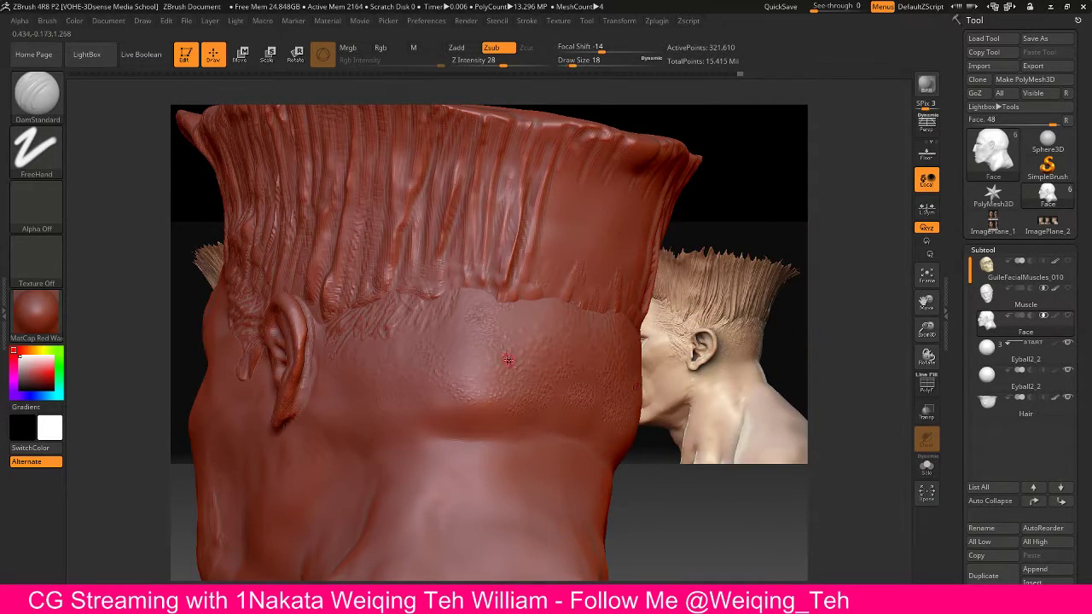
Step: Set the Smooth brush's Z Intensity to 39 and soften the surface below the hairline at the back of the head
{"action": "key", "text": "shift"}
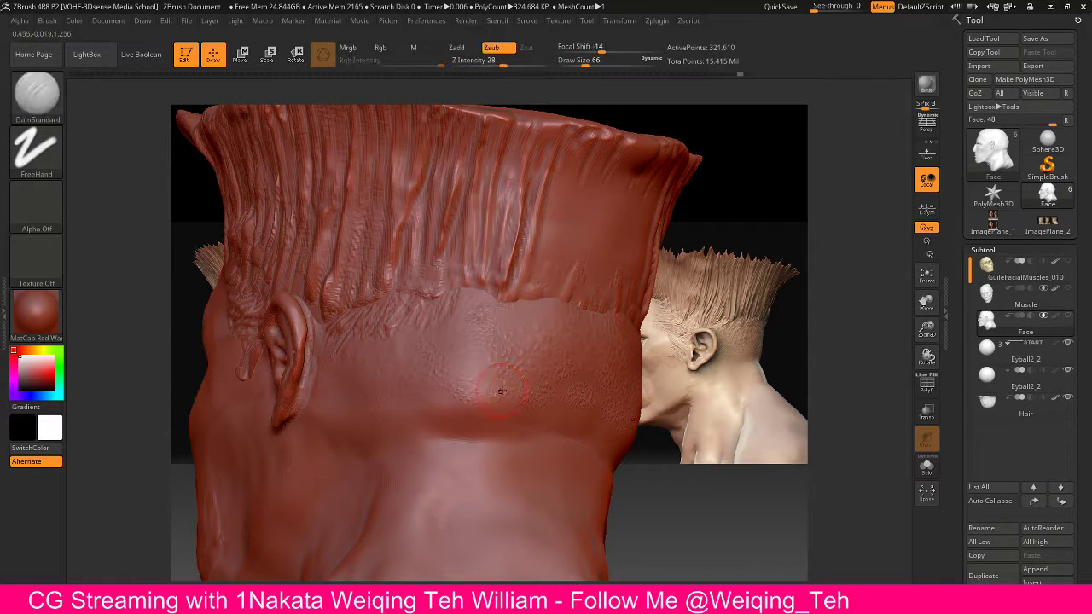
{"action": "key", "text": "shift"}
{"action": "key", "text": "shift"}
{"action": "type", "text": "39"}
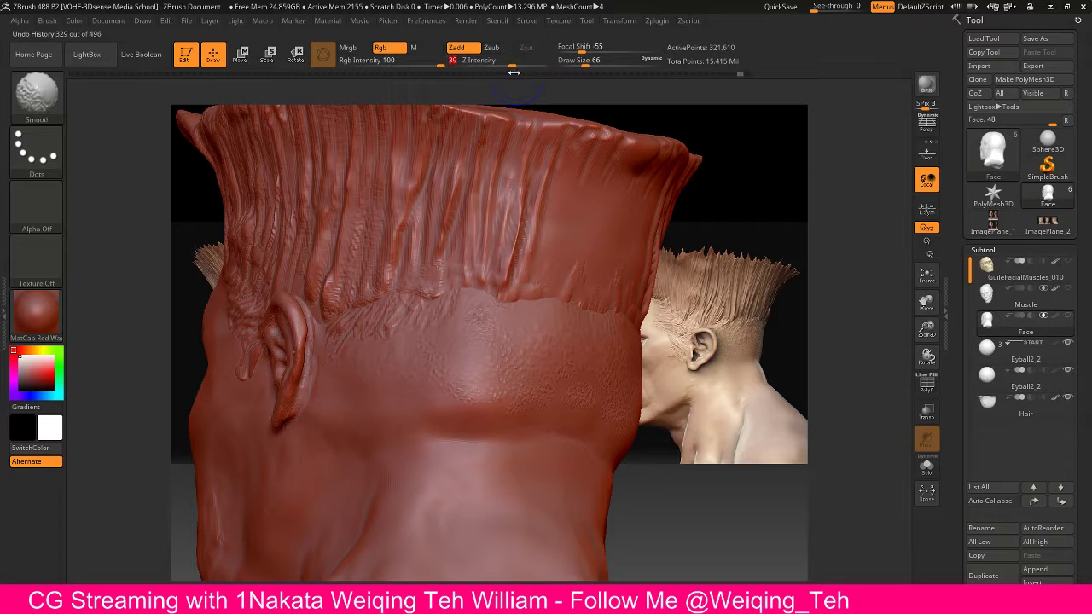
{"action": "key", "text": "shift"}
{"action": "key", "text": "Return"}
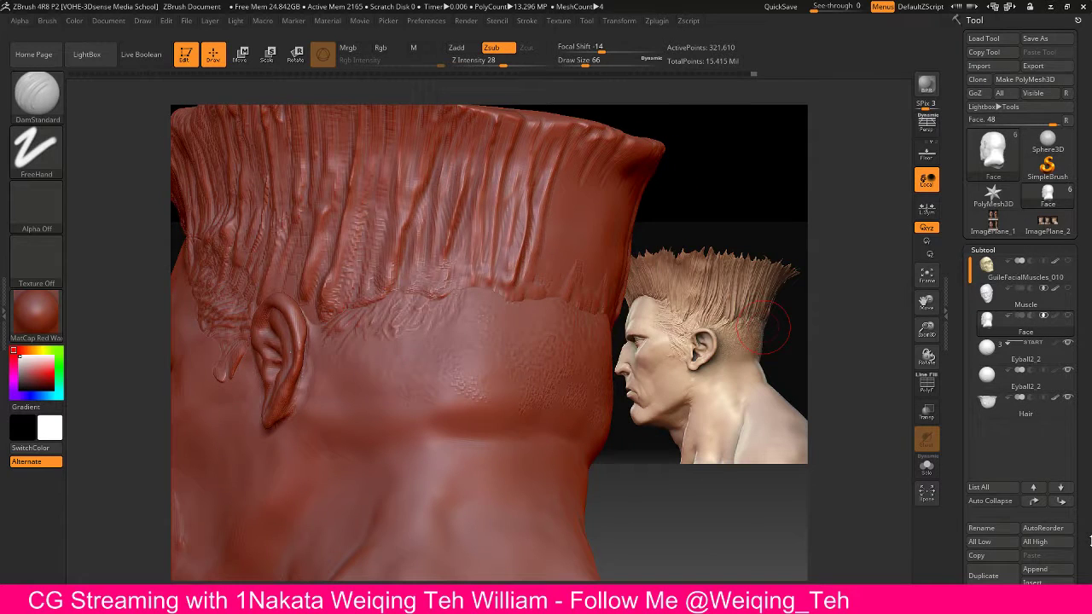
Step: Switch to the Chrome browser and search Google for "making of blizzard cinematics"
{"action": "key", "text": "alt+Tab"}
{"action": "key", "text": "alt+Tab"}
{"action": "key", "text": "alt+Tab"}
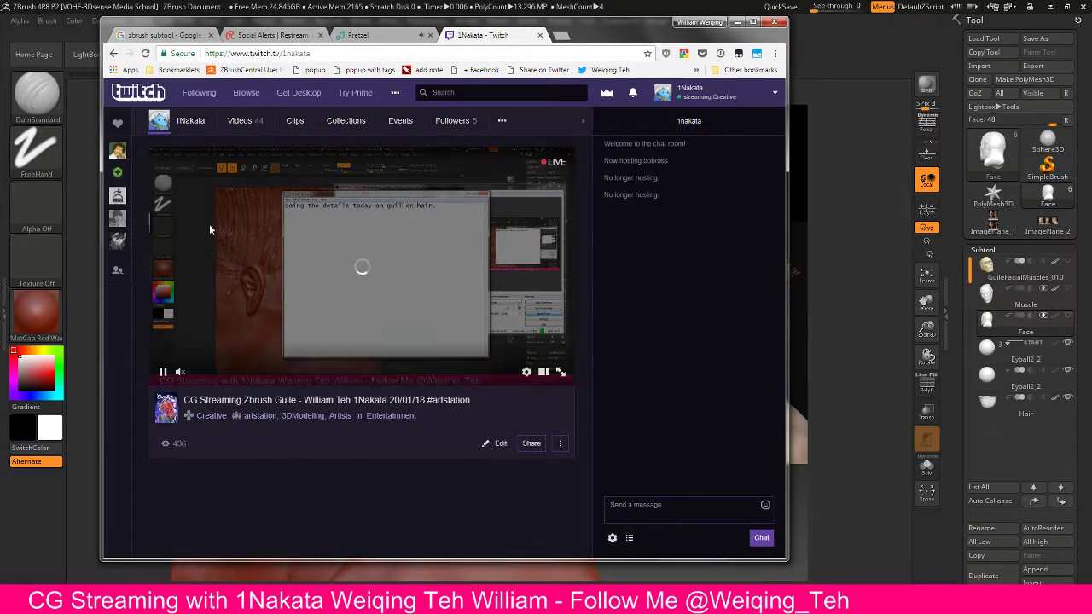
{"action": "left_click", "coordinate": [475, 55]}
{"action": "type", "text": "making of"}
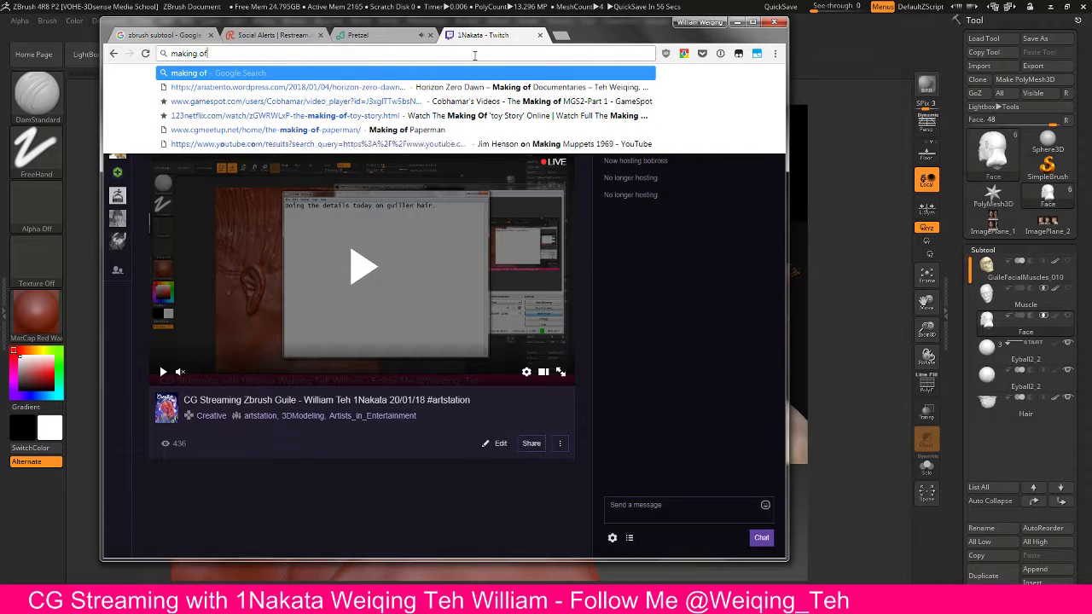
{"action": "type", "text": " l"}
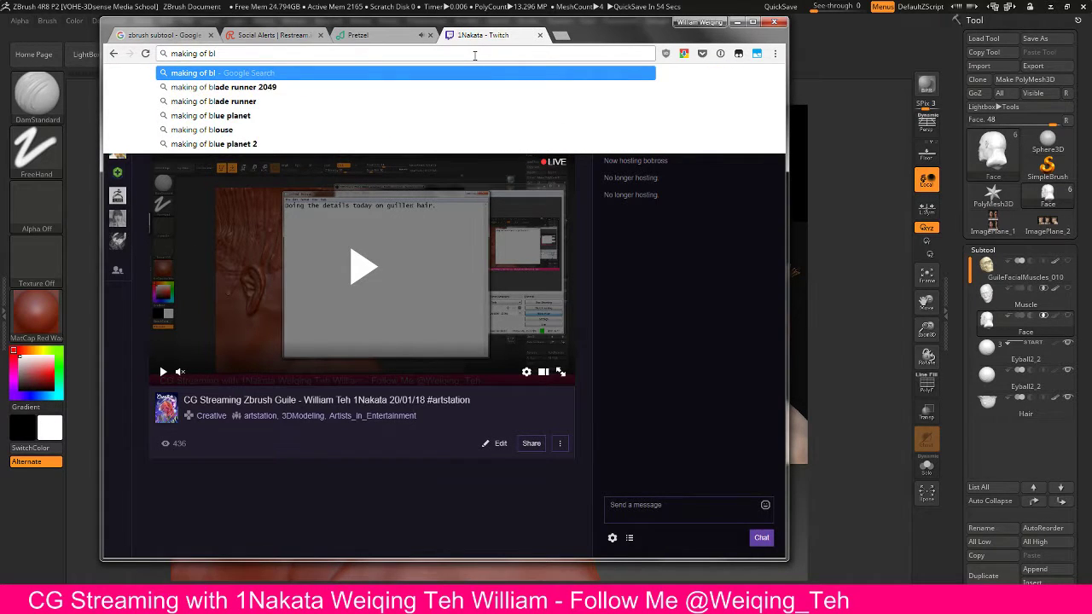
{"action": "type", "text": "blizzard"}
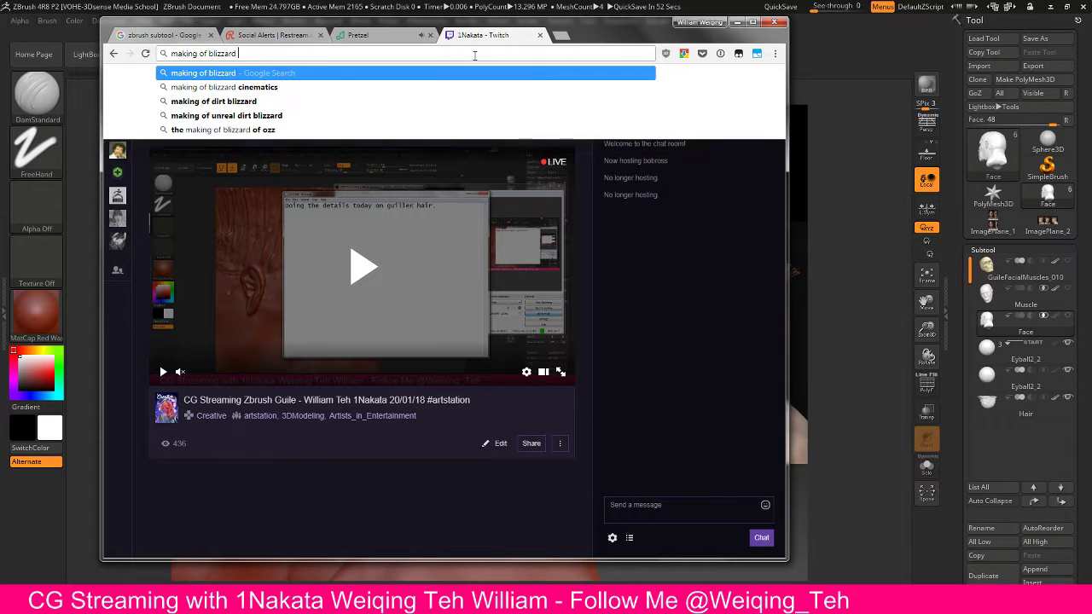
{"action": "type", "text": " cinemat"}
{"action": "key", "text": "Return"}
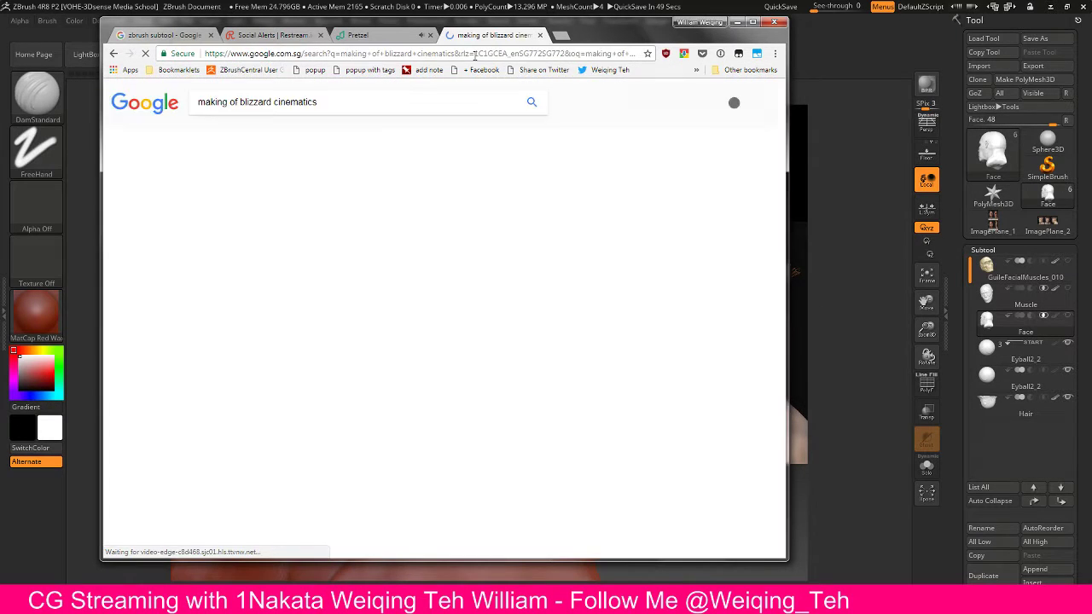
Step: Pause the Pretzel music and play "Blizzard Takes a Year to Make the Perfect Cinematic" in a new tab, then return to the search results
{"action": "left_click", "coordinate": [358, 35]}
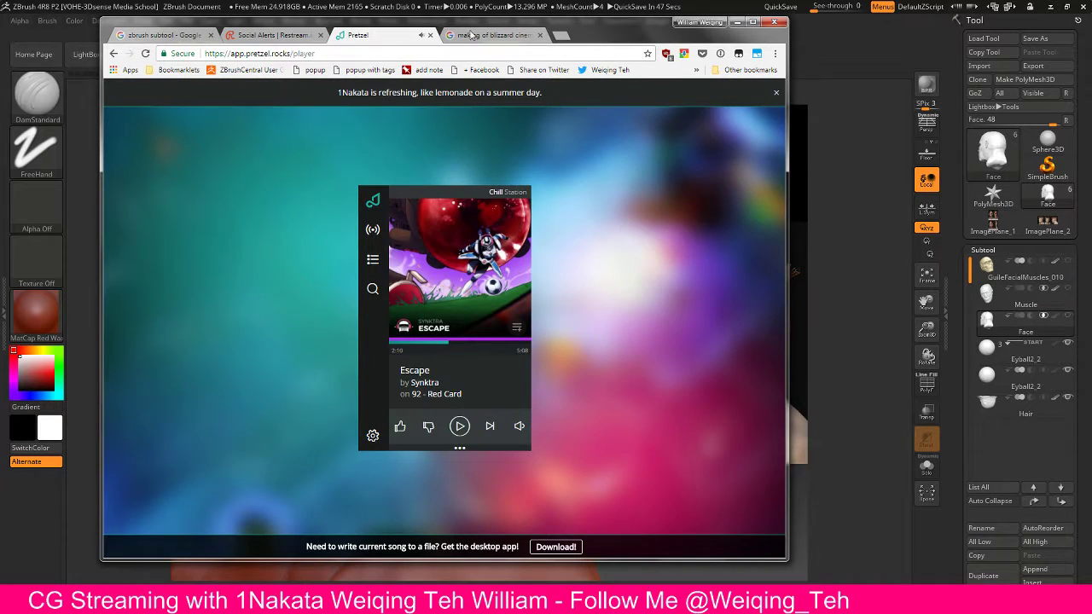
{"action": "left_click", "coordinate": [484, 34]}
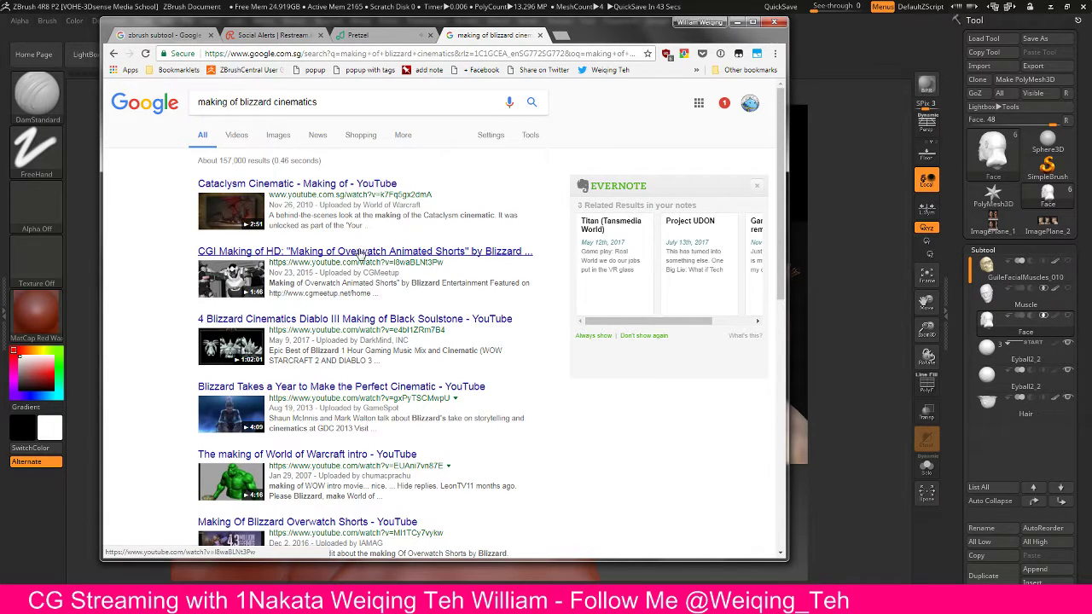
{"action": "left_click", "coordinate": [348, 319]}
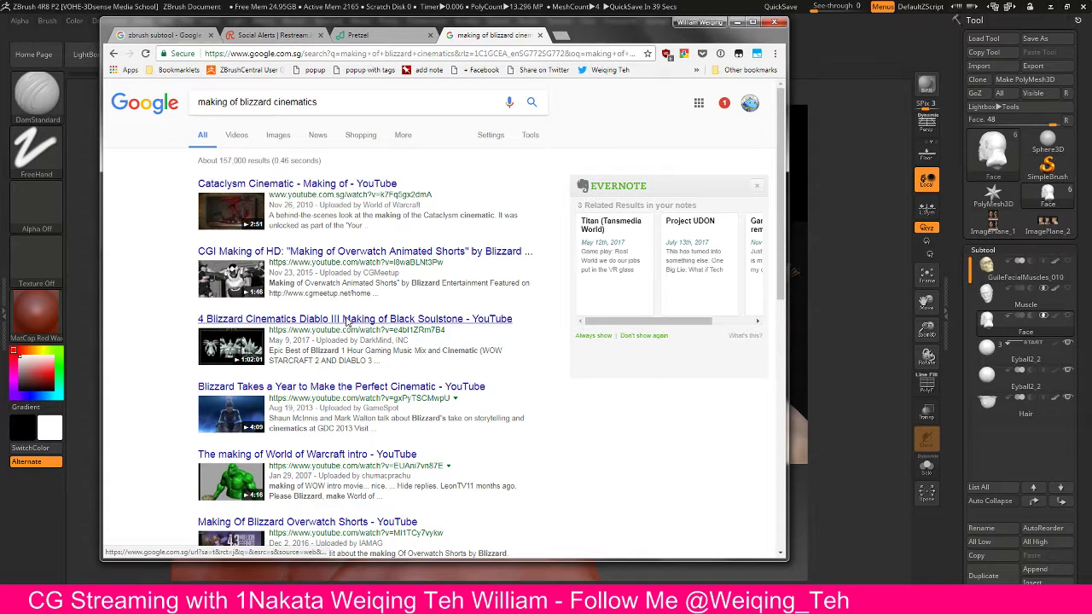
{"action": "middle_click", "coordinate": [401, 388]}
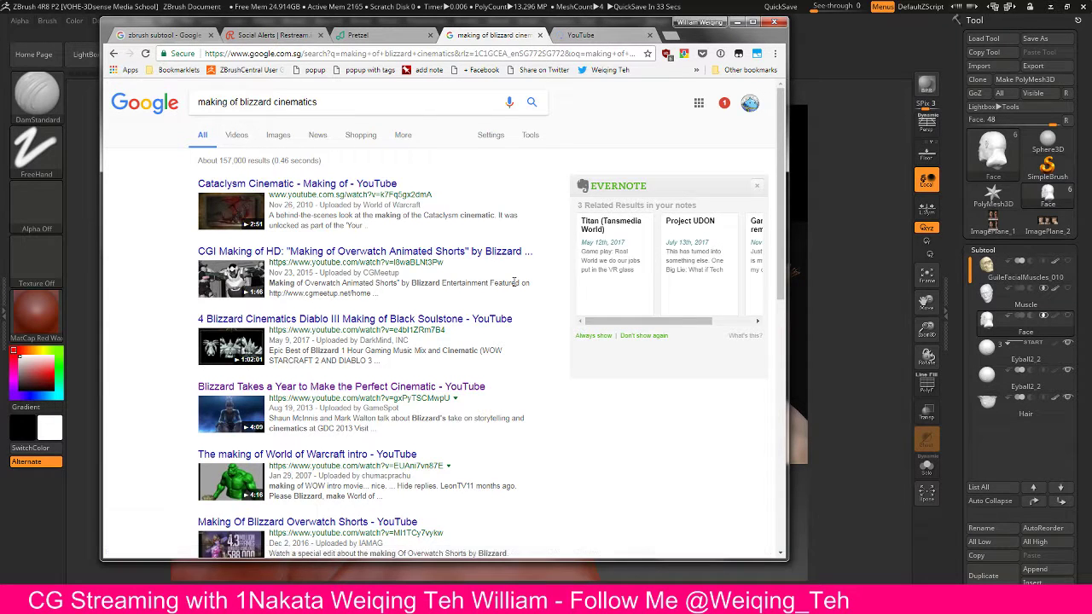
{"action": "scroll", "coordinate": [515, 286], "scroll_direction": "down", "scroll_amount": 1}
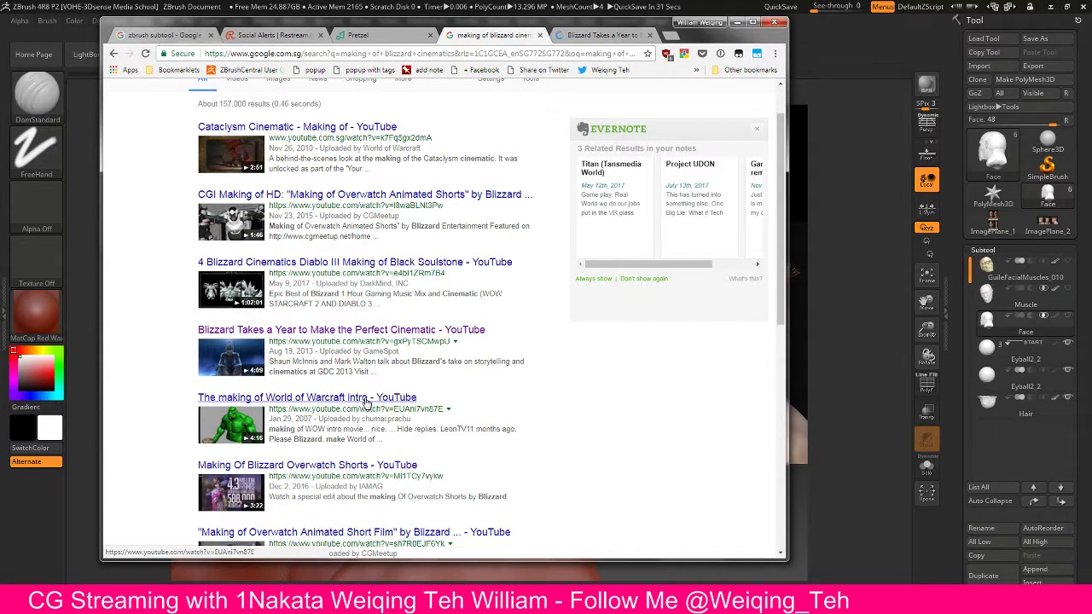
{"action": "left_click", "coordinate": [602, 35]}
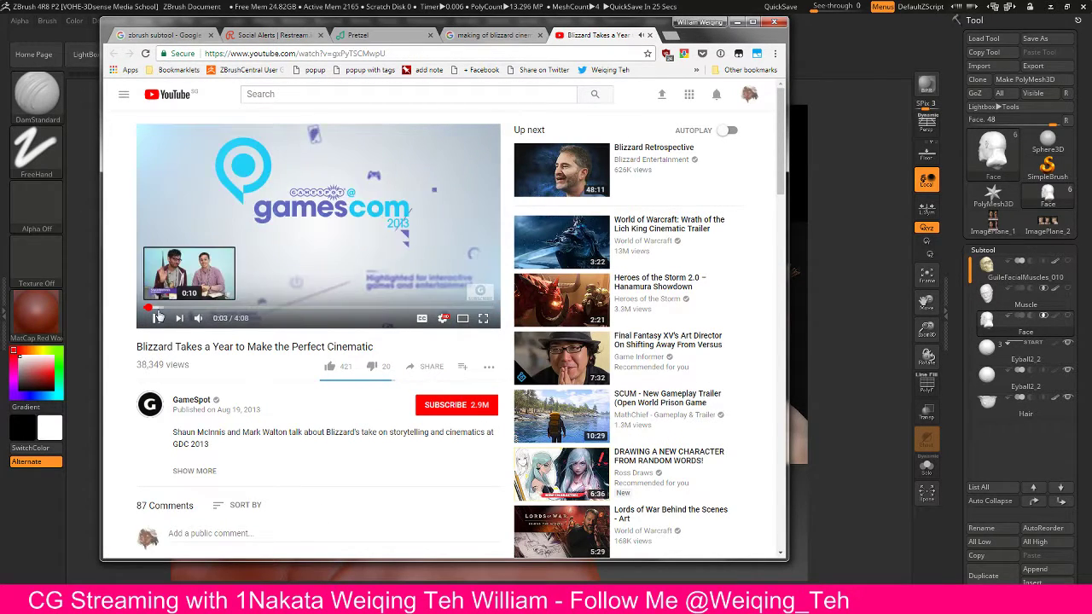
{"action": "left_click", "coordinate": [159, 312]}
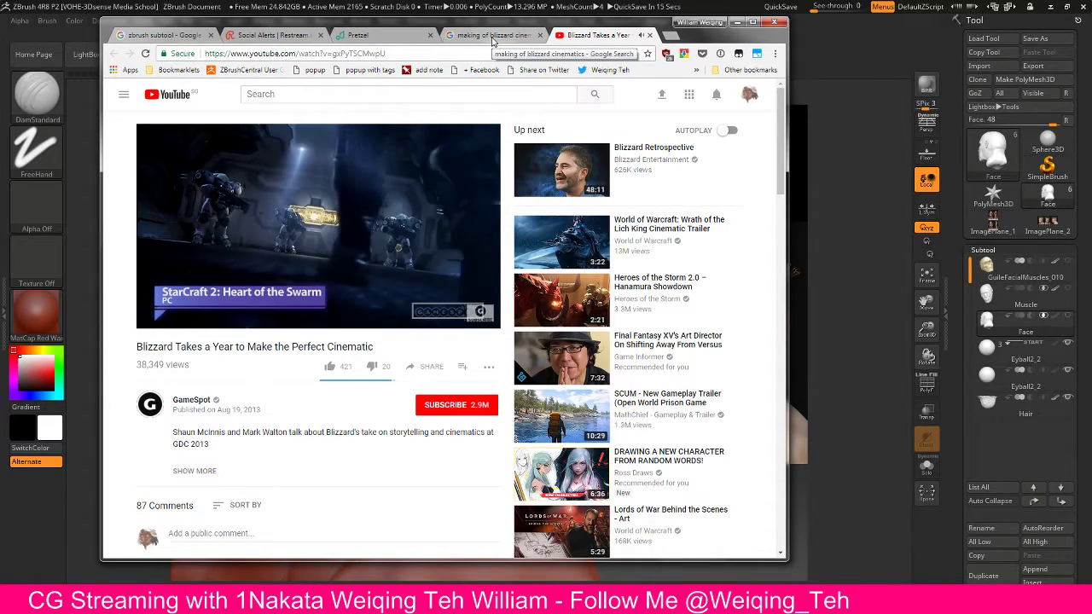
{"action": "left_click", "coordinate": [492, 35]}
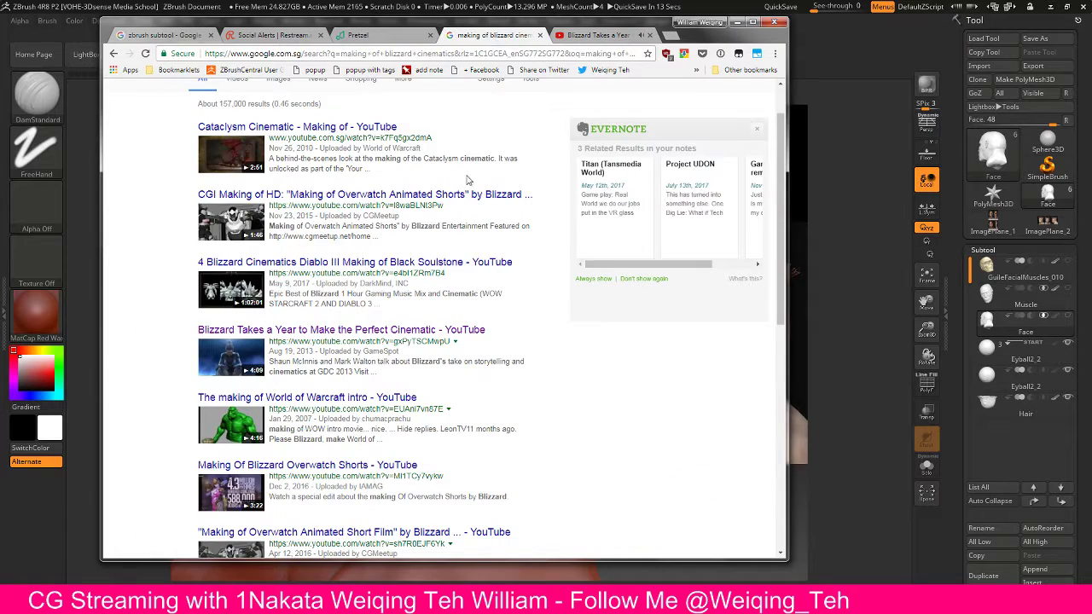
Step: Open "4 Blizzard Cinematics Diablo III Making of Black Soulstone", then return to "Blizzard Takes a Year to Make the Perfect Cinematic" and browse its suggested videos
{"action": "left_click", "coordinate": [315, 265]}
{"action": "left_click", "coordinate": [631, 35]}
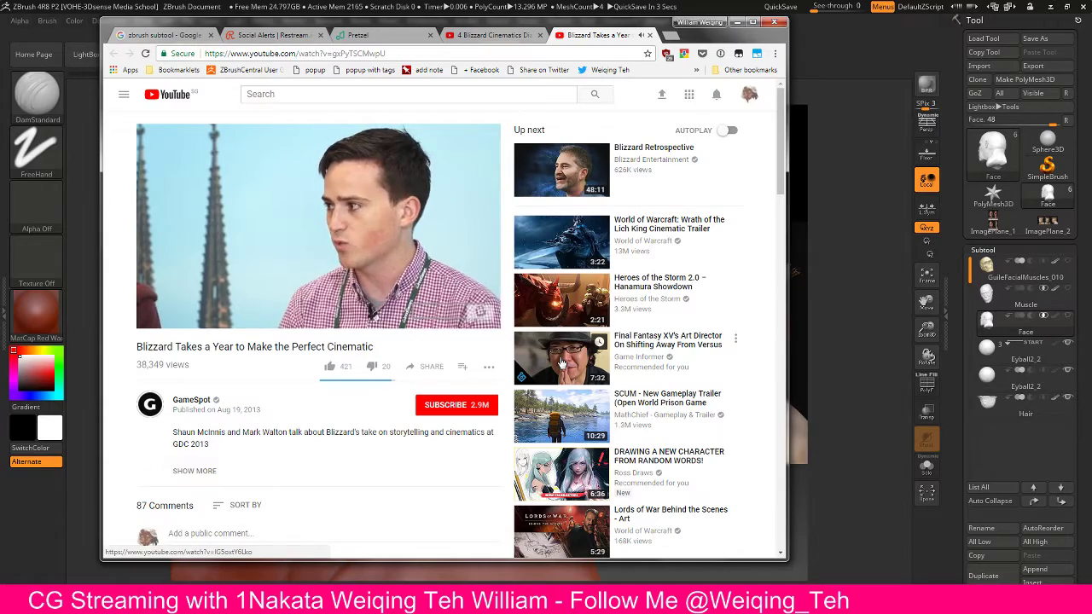
{"action": "scroll", "coordinate": [561, 362], "scroll_direction": "down", "scroll_amount": 1}
{"action": "scroll", "coordinate": [562, 358], "scroll_direction": "down", "scroll_amount": 1}
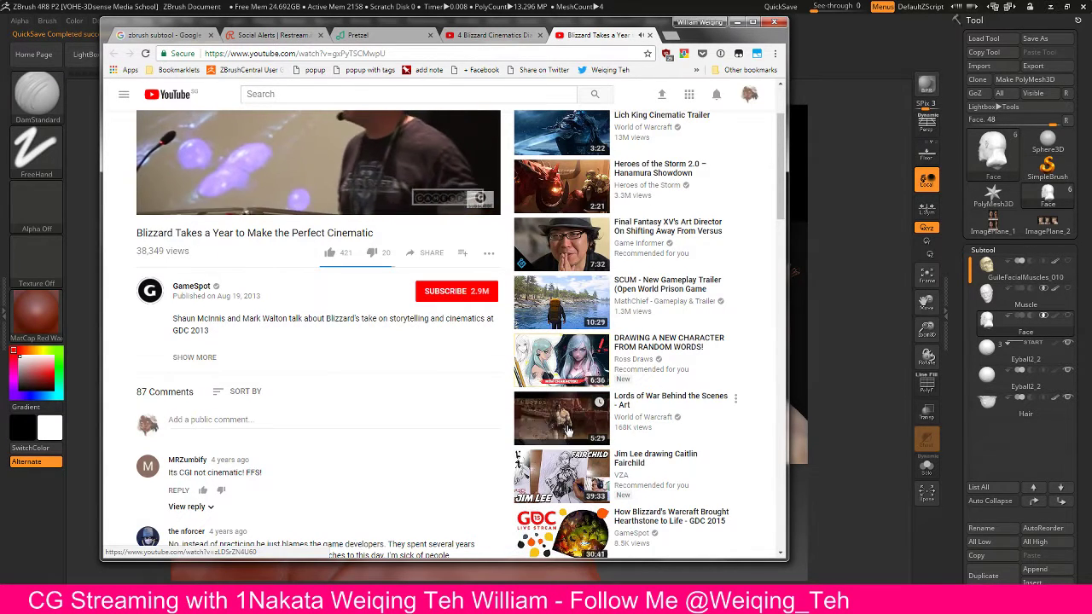
{"action": "scroll", "coordinate": [410, 375], "scroll_direction": "up", "scroll_amount": 2}
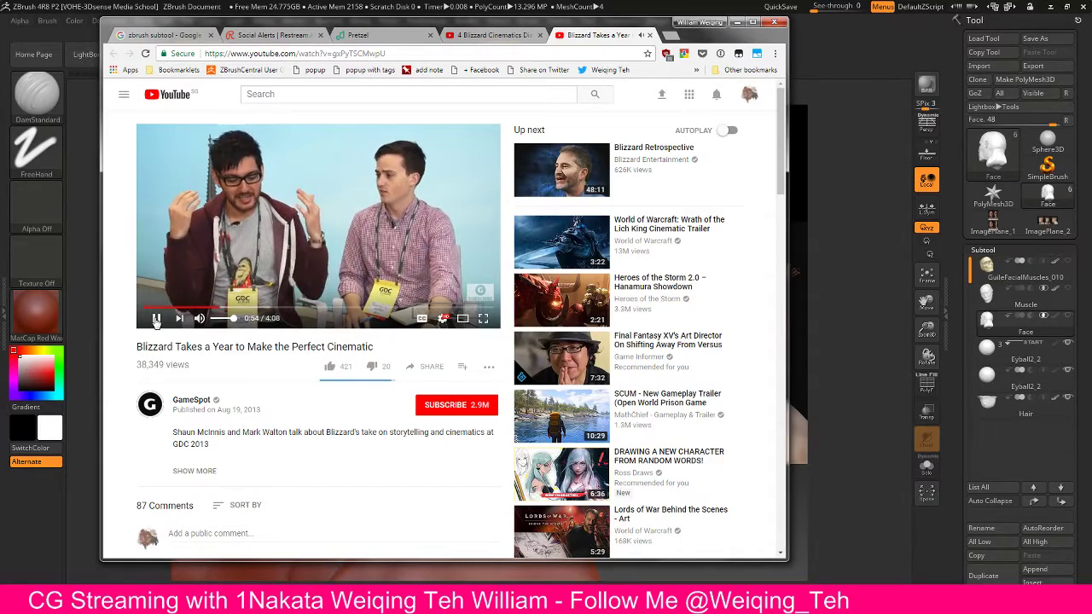
Step: Adjust the playing video's volume and read its viewer comments, expanding the reply to the first comment
{"action": "left_click", "coordinate": [225, 318]}
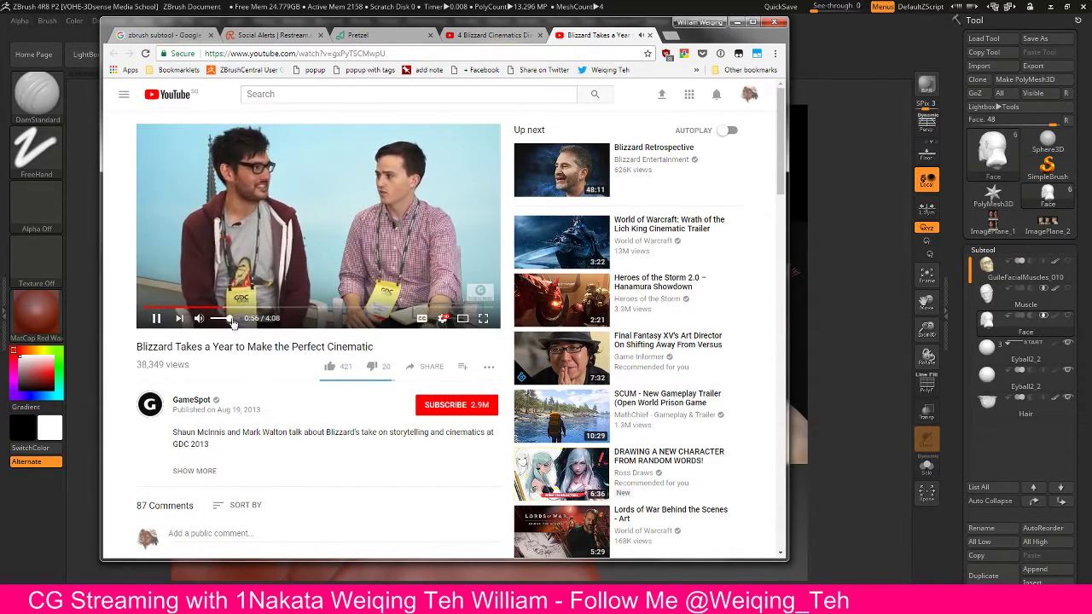
{"action": "scroll", "coordinate": [300, 365], "scroll_direction": "down", "scroll_amount": 4}
{"action": "scroll", "coordinate": [300, 365], "scroll_direction": "down", "scroll_amount": 1}
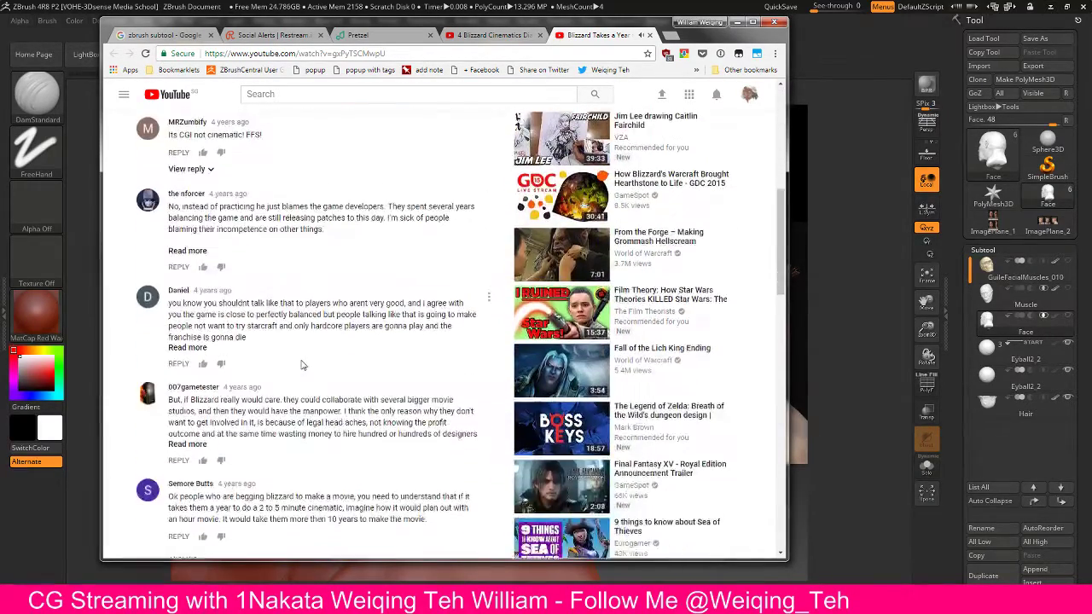
{"action": "scroll", "coordinate": [200, 298], "scroll_direction": "up", "scroll_amount": 1}
{"action": "left_click", "coordinate": [196, 283]}
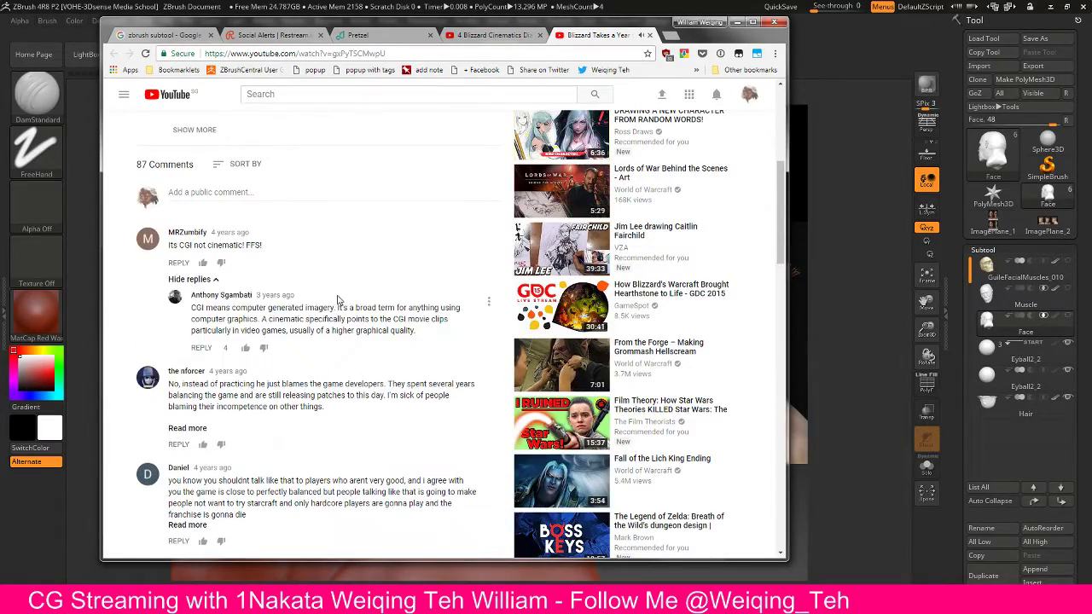
{"action": "scroll", "coordinate": [338, 296], "scroll_direction": "down", "scroll_amount": 3}
{"action": "scroll", "coordinate": [339, 295], "scroll_direction": "up", "scroll_amount": 8}
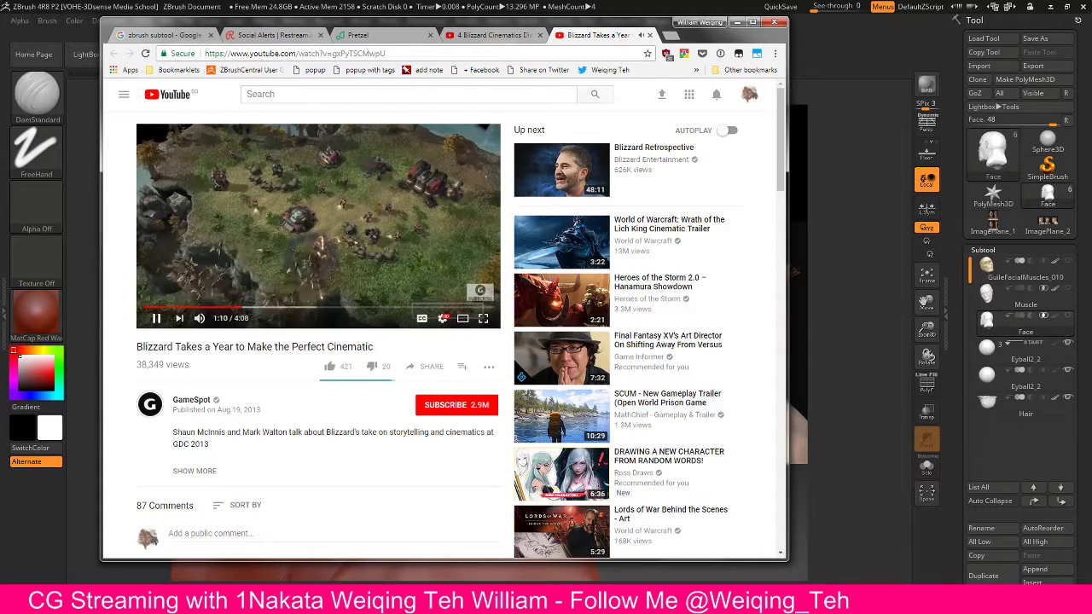
Step: Switch to the Diablo III Making of Black Soulstone video and close "Blizzard Takes a Year to Make the Perfect Cinematic"
{"action": "left_click", "coordinate": [400, 189]}
{"action": "left_click", "coordinate": [526, 36]}
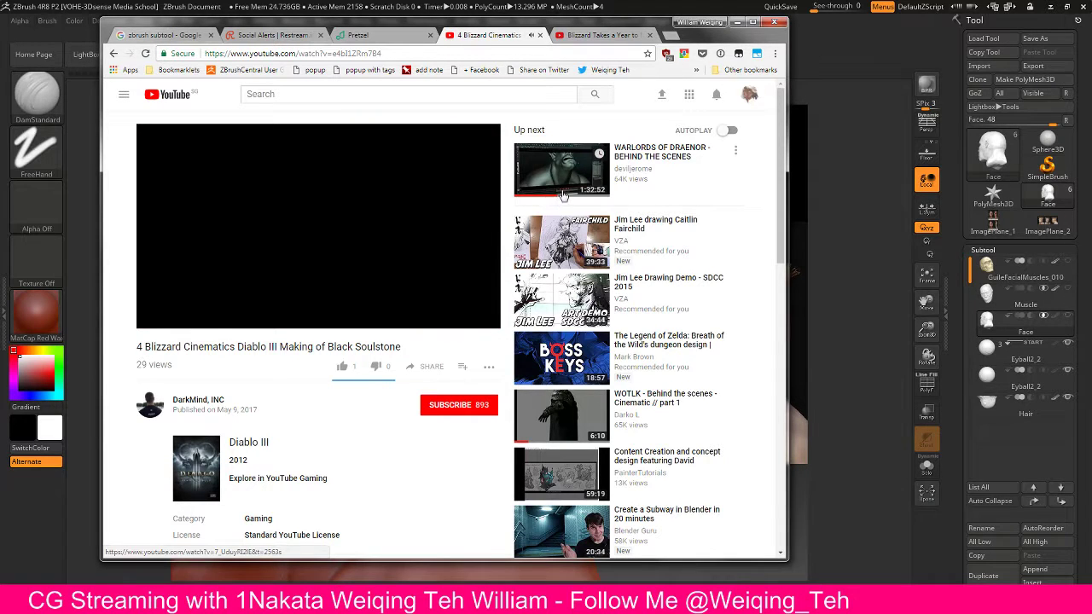
{"action": "scroll", "coordinate": [327, 234], "scroll_direction": "down", "scroll_amount": 2}
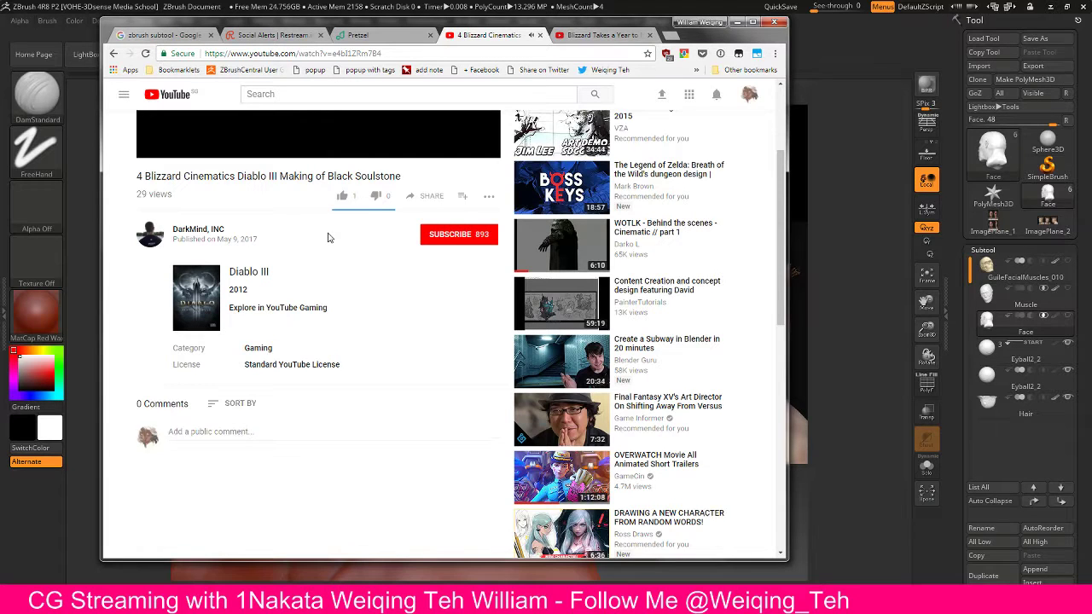
{"action": "left_click", "coordinate": [649, 36]}
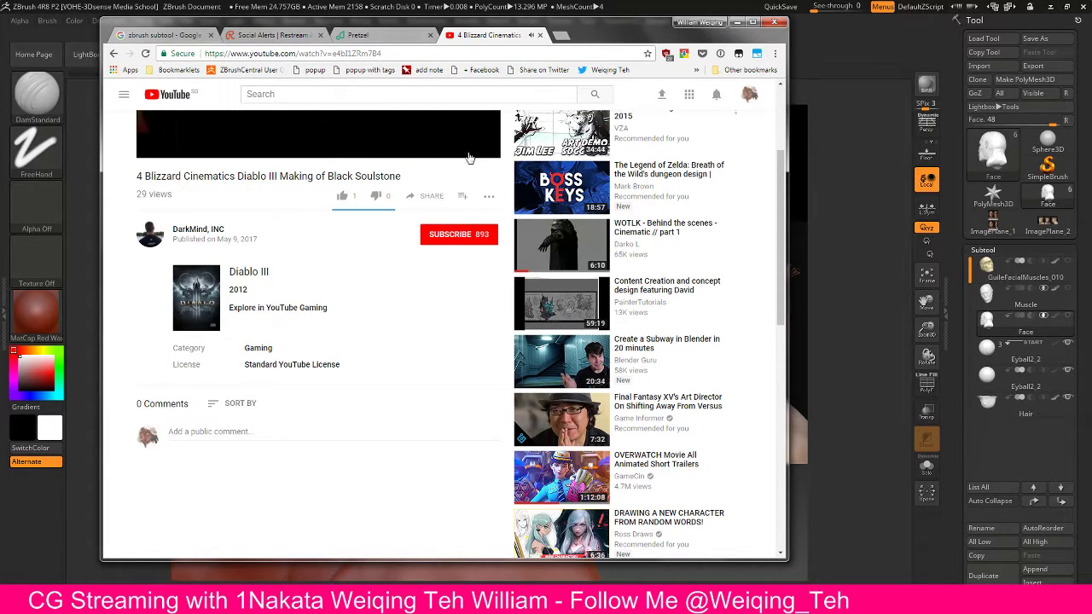
{"action": "scroll", "coordinate": [468, 158], "scroll_direction": "up", "scroll_amount": 2}
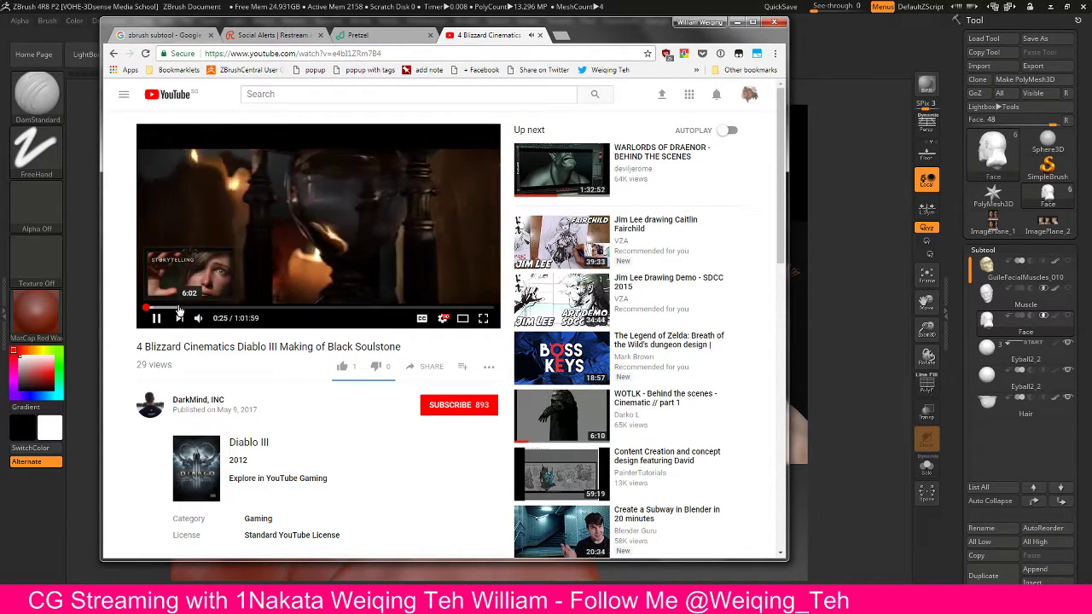
Step: Play the suggested "WARLORDS OF DRAENOR - BEHIND THE SCENES" video from its beginning and look over its full description and comments
{"action": "left_click", "coordinate": [653, 151]}
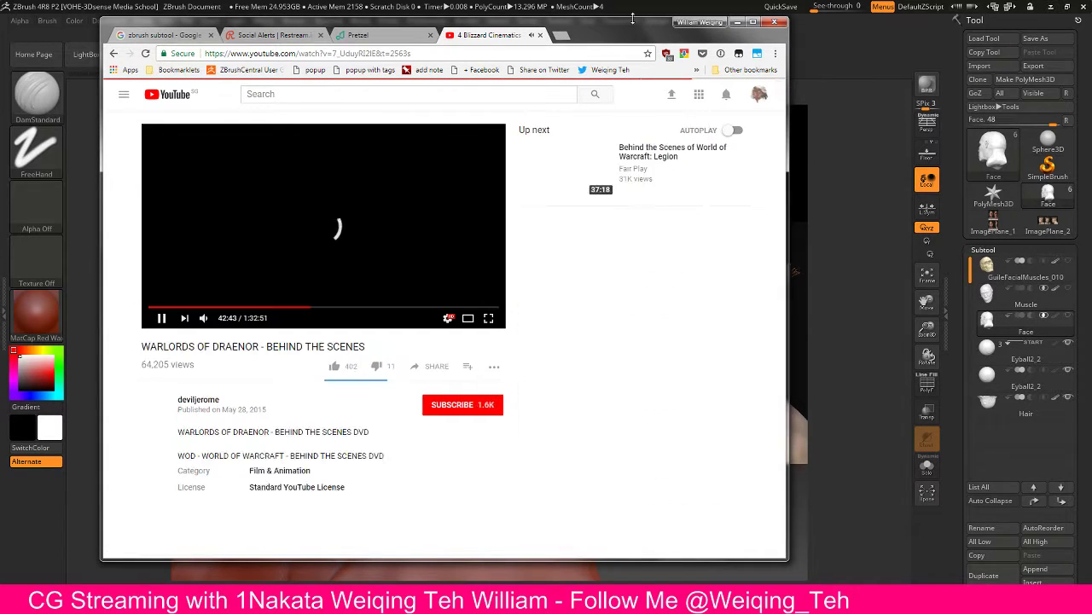
{"action": "left_click", "coordinate": [149, 307]}
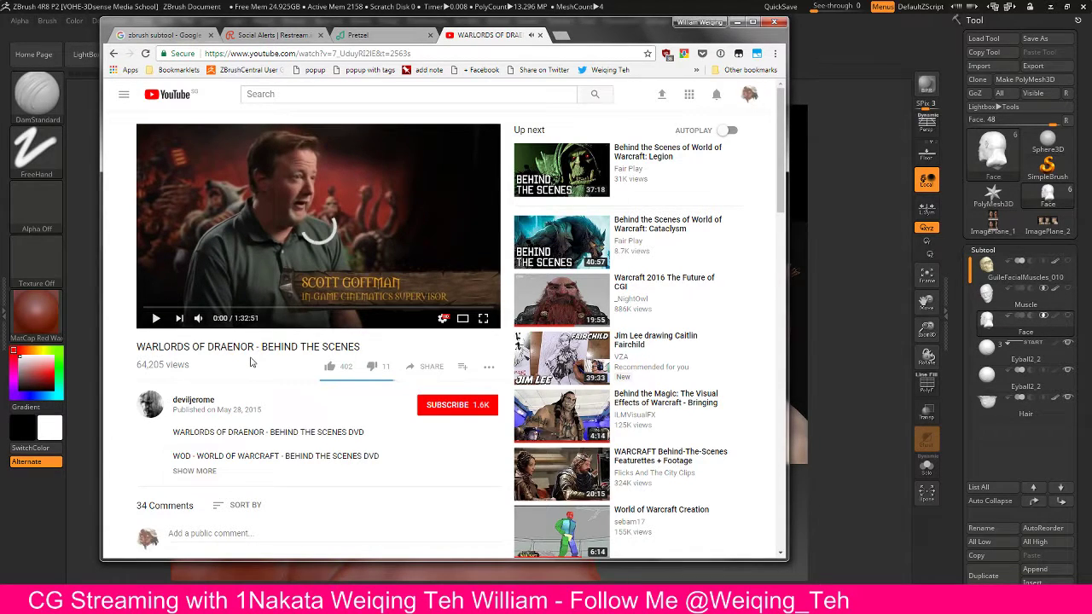
{"action": "scroll", "coordinate": [251, 361], "scroll_direction": "down", "scroll_amount": 1}
{"action": "left_click", "coordinate": [203, 414]}
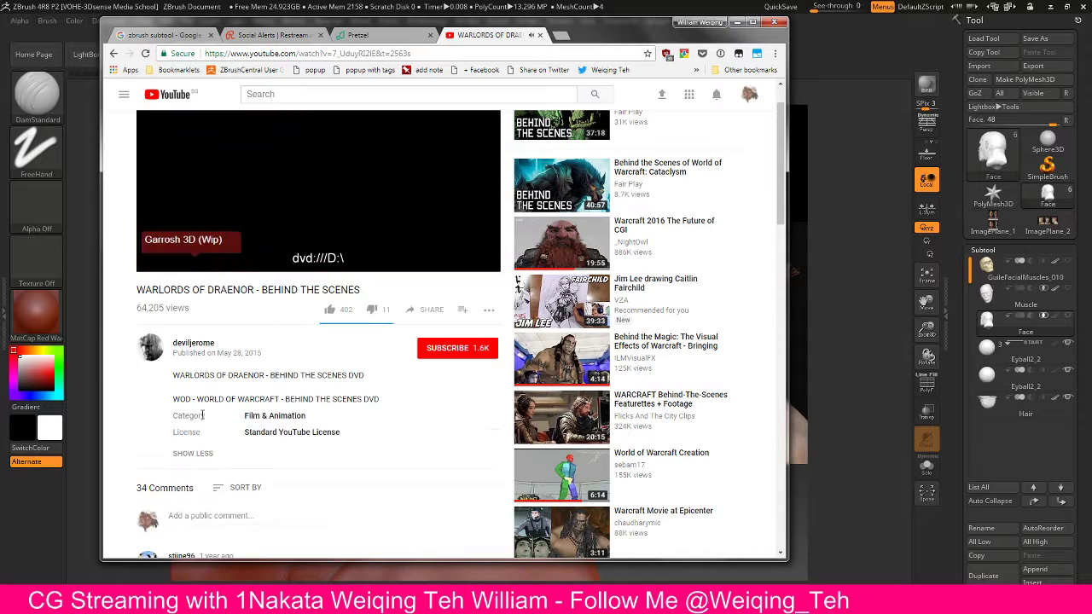
{"action": "scroll", "coordinate": [337, 431], "scroll_direction": "down", "scroll_amount": 2}
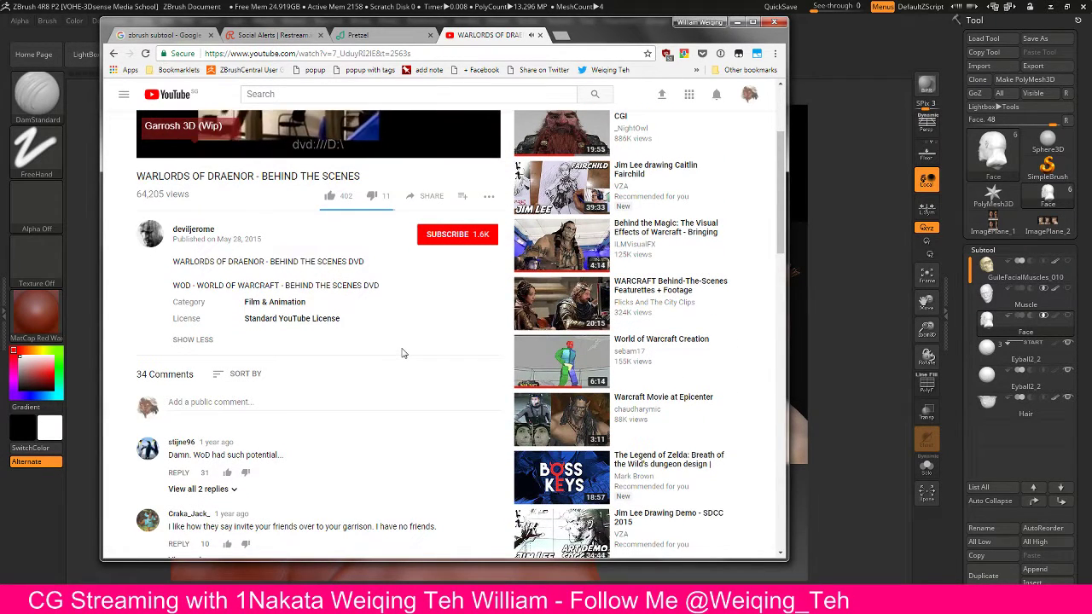
{"action": "scroll", "coordinate": [402, 350], "scroll_direction": "up", "scroll_amount": 3}
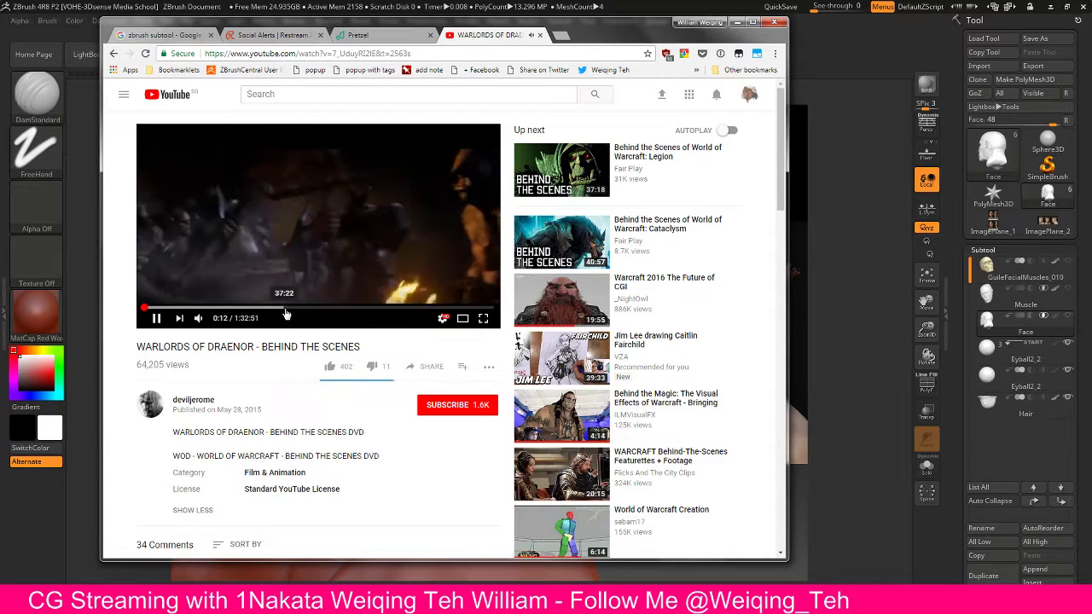
Step: Go back to the Diablo III video and open "Overwatch - Animated Shorts Explained BlizzCon 2016 Live" from its suggestions, repositioning the browser window
{"action": "left_click", "coordinate": [115, 56]}
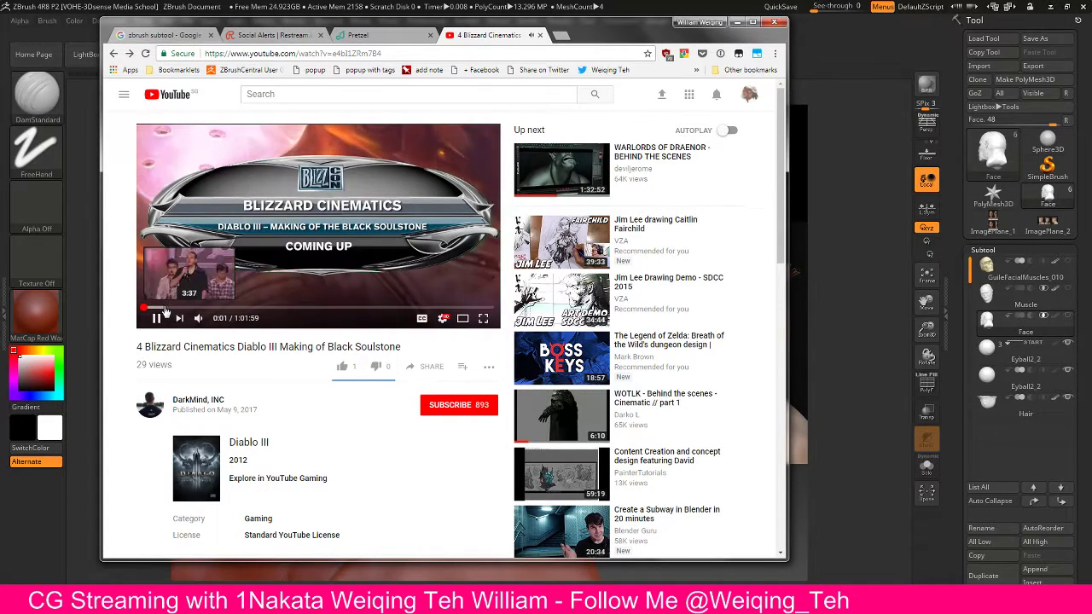
{"action": "left_click", "coordinate": [164, 308]}
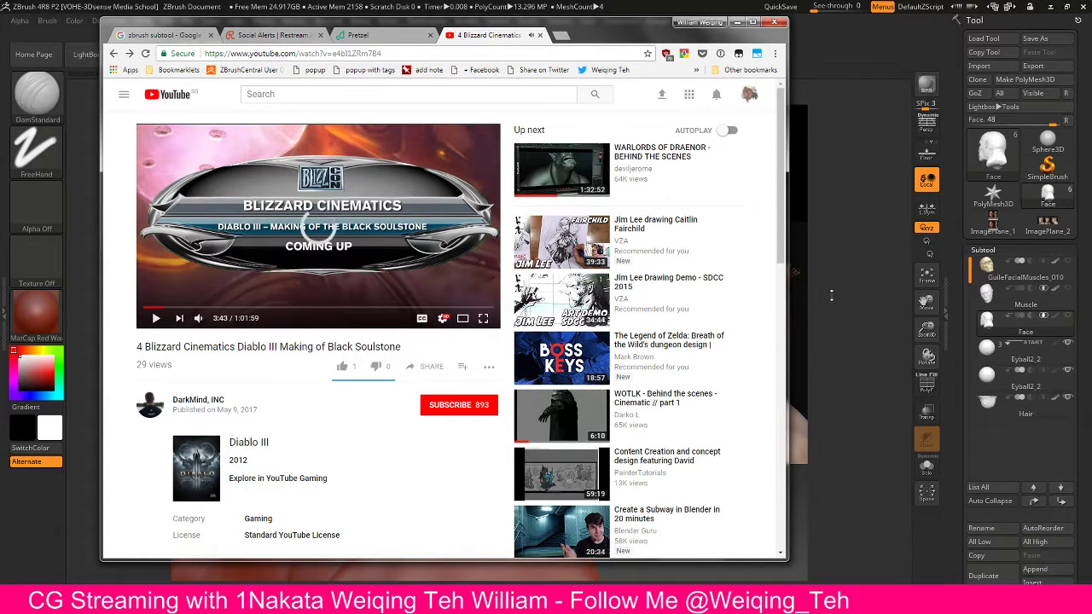
{"action": "scroll", "coordinate": [758, 294], "scroll_direction": "down", "scroll_amount": 10}
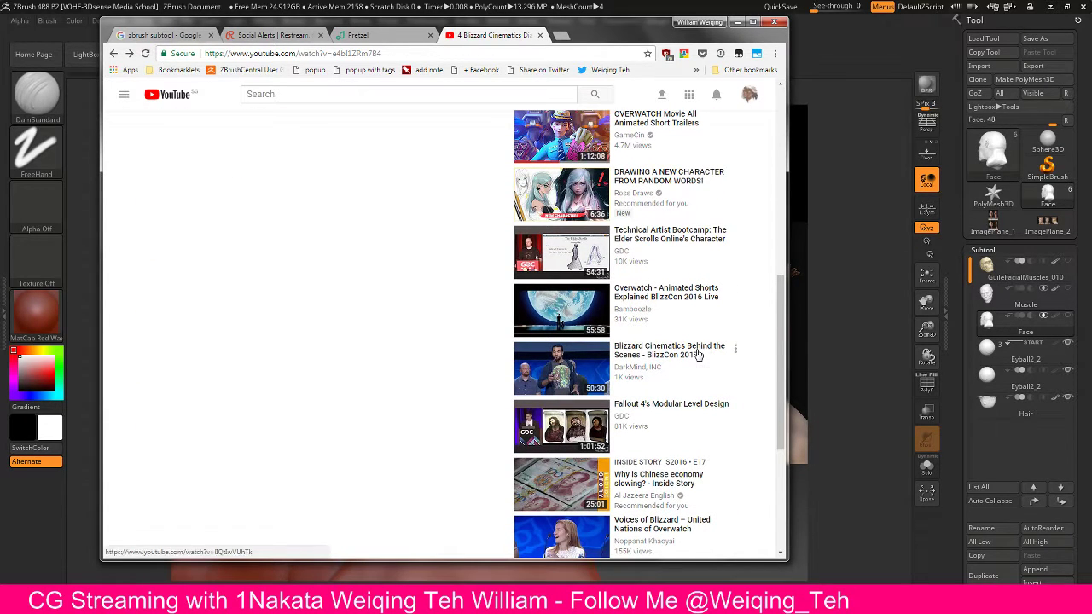
{"action": "left_click_drag", "start_coordinate": [779, 363], "coordinate": [778, 396]}
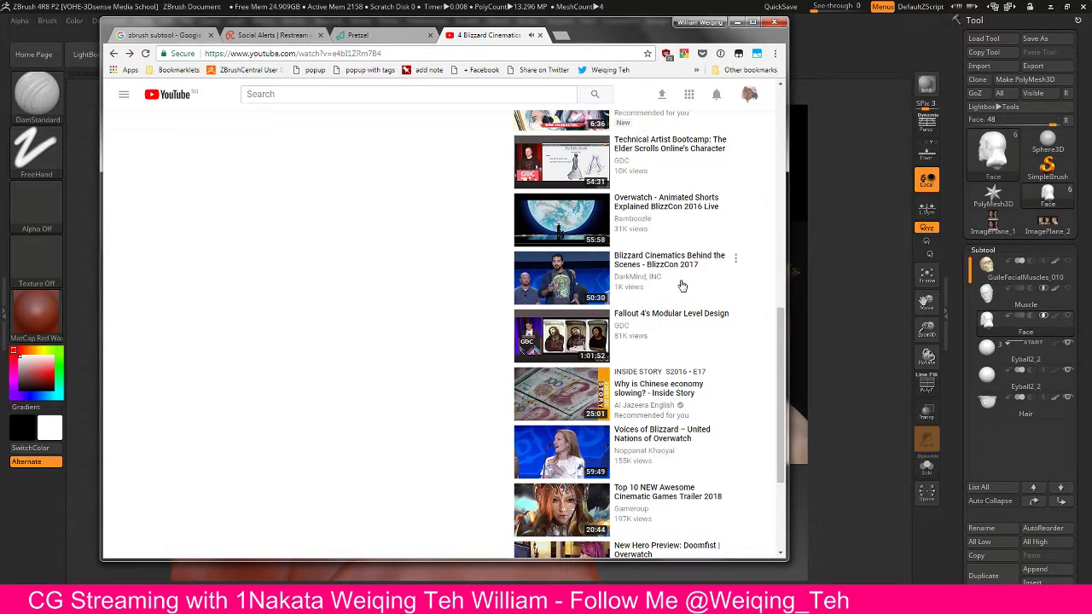
{"action": "left_click", "coordinate": [669, 209]}
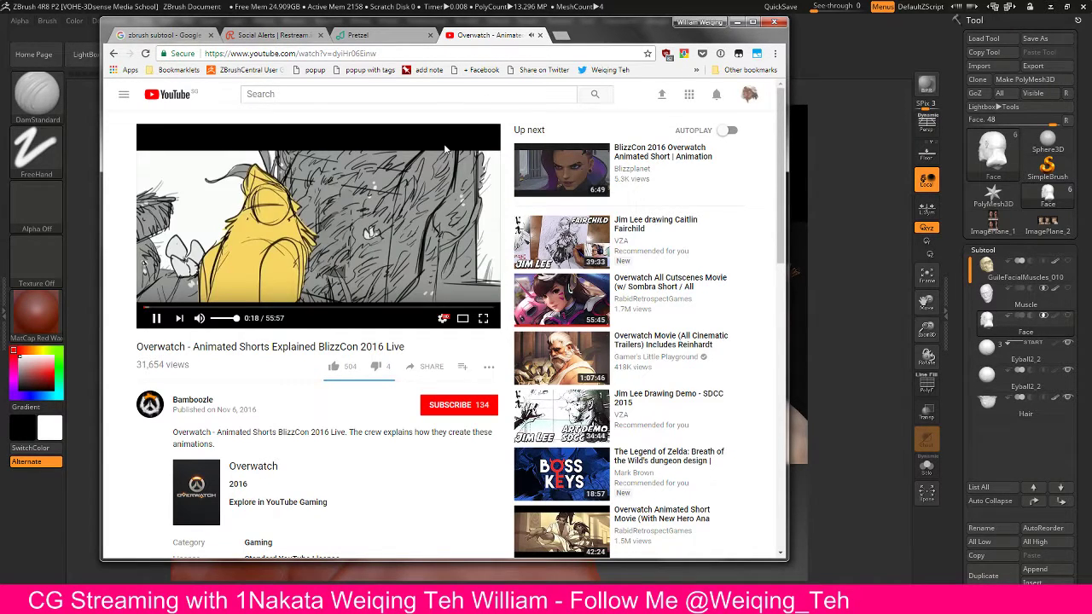
{"action": "left_click_drag", "start_coordinate": [588, 36], "coordinate": [672, 78]}
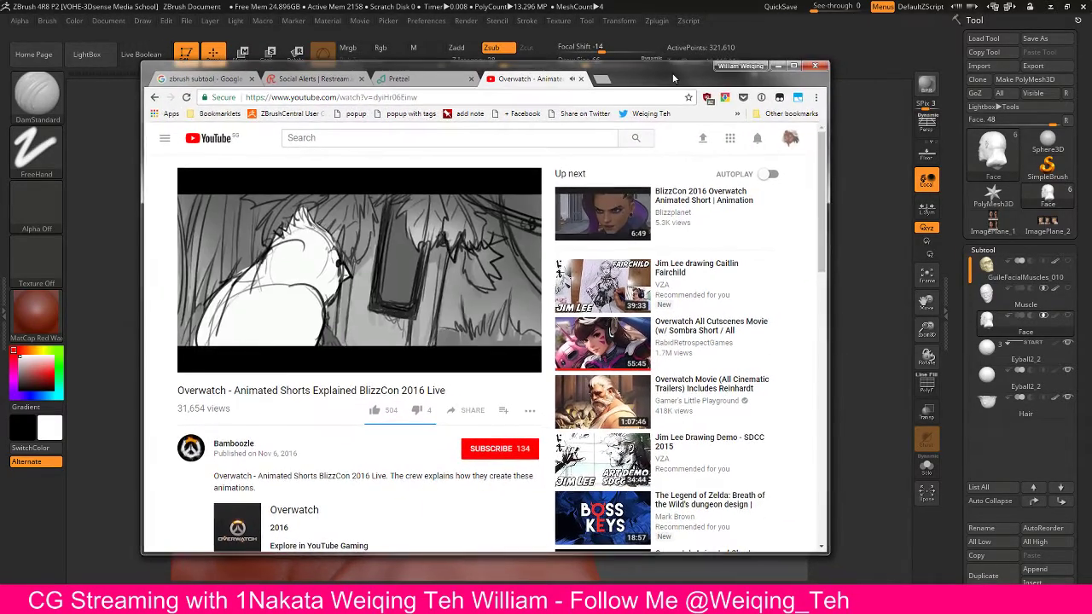
Step: Switch to ZBrush and sculpt stubble texture below the hairline behind the ear with the ClayTubesConstant brush and Alpha 23
{"action": "left_click", "coordinate": [649, 6]}
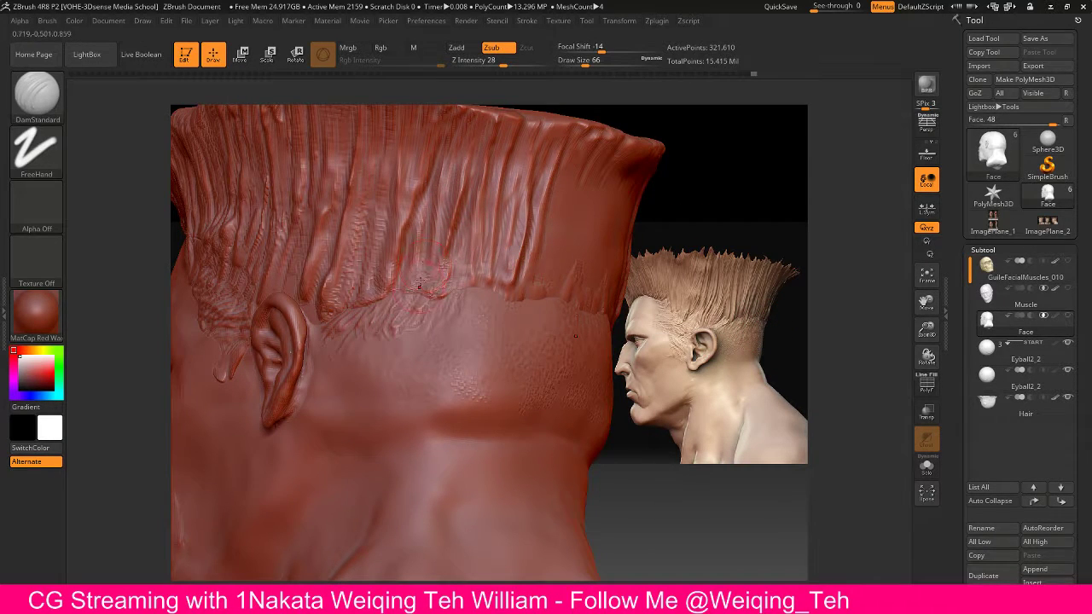
{"action": "key", "text": "b"}
{"action": "key", "text": "m"}
{"action": "key", "text": "t"}
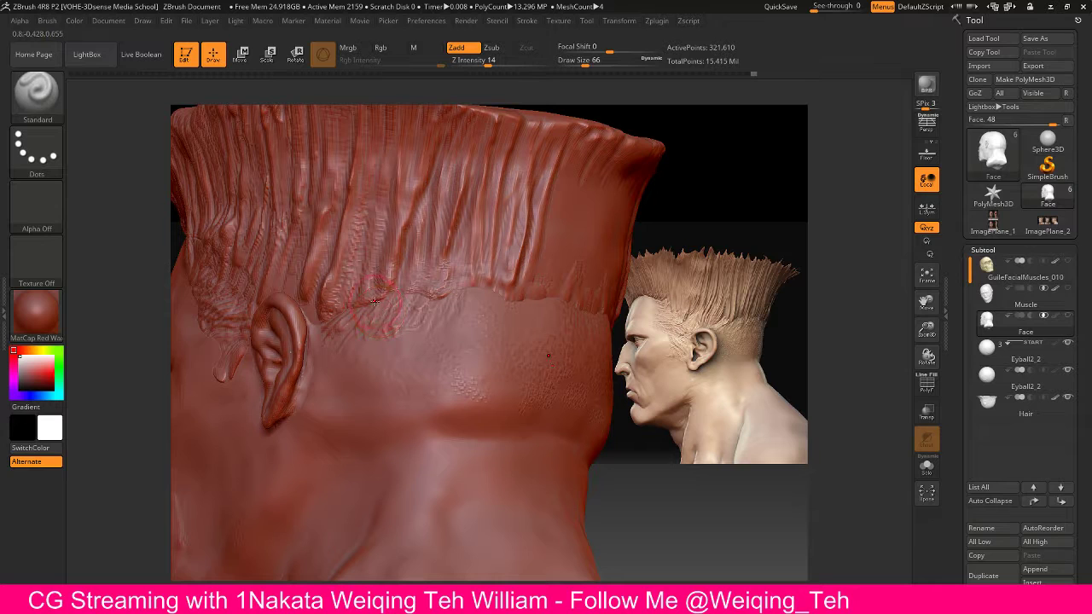
{"action": "key", "text": "b"}
{"action": "key", "text": "c"}
{"action": "key", "text": "t"}
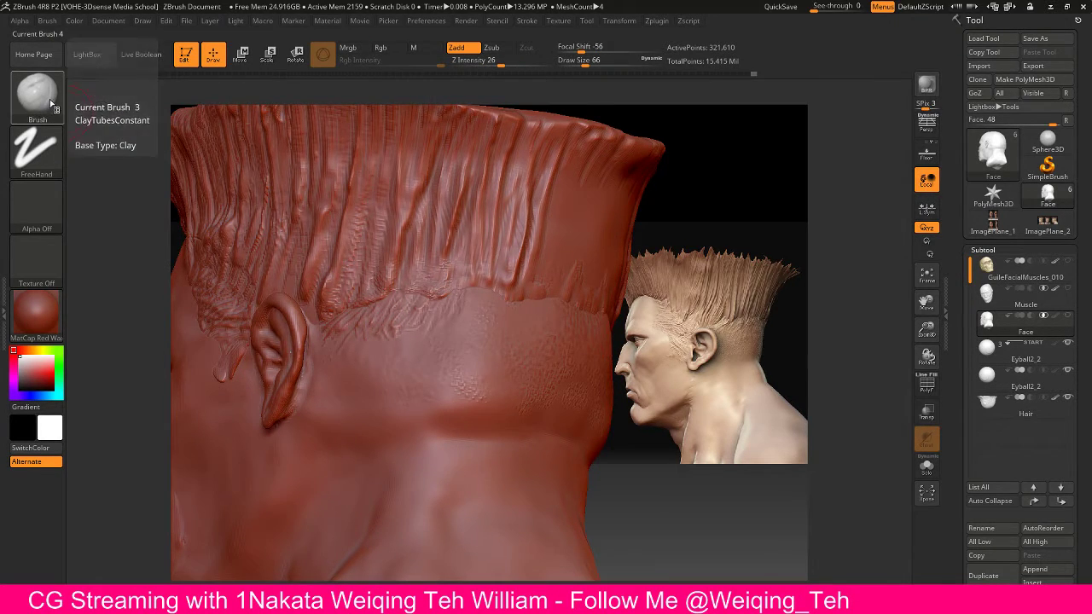
{"action": "left_click", "coordinate": [36, 205]}
{"action": "left_click", "coordinate": [324, 215]}
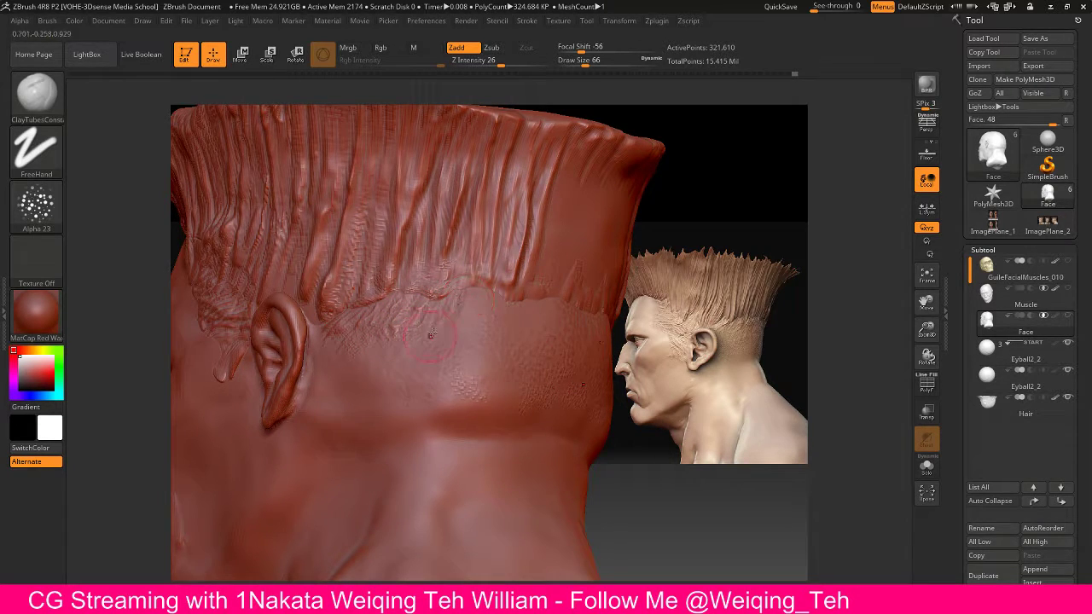
{"action": "mouse_move", "coordinate": [614, 259]}
{"action": "left_mouse_down"}
{"action": "mouse_move", "coordinate": [641, 332]}
{"action": "mouse_move", "coordinate": [511, 304]}
{"action": "left_mouse_up"}
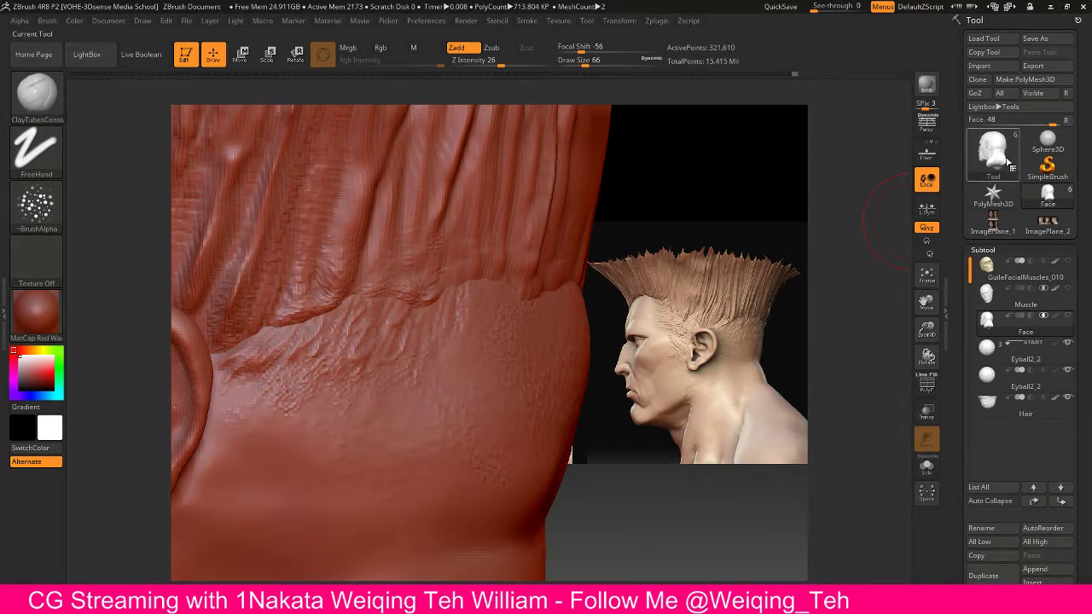
Step: Collapse the Subtool list and show the Geometry options for the Face tool
{"action": "left_click", "coordinate": [991, 249]}
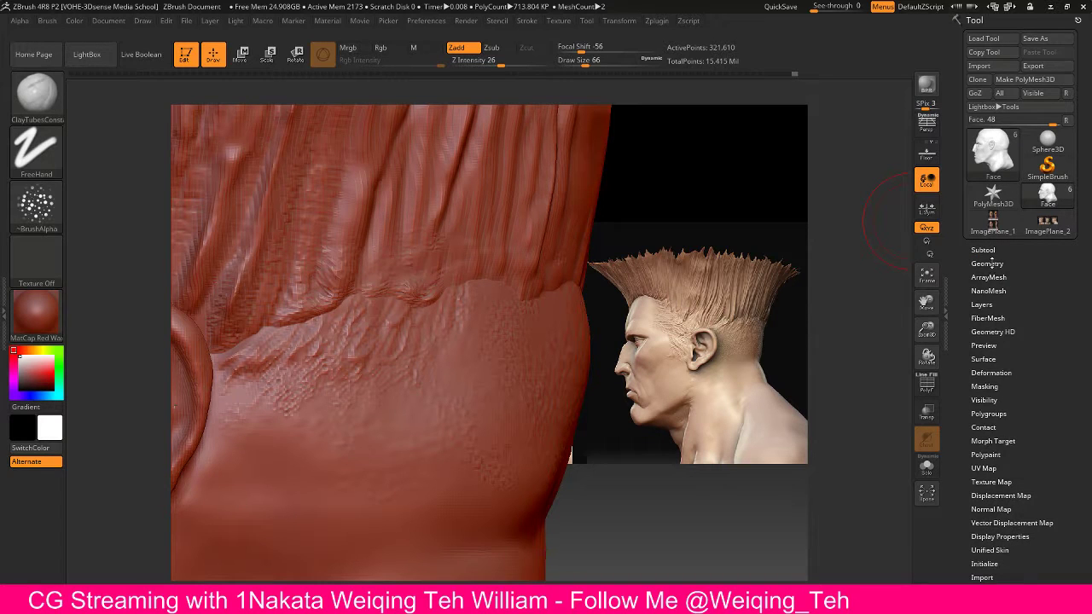
{"action": "left_click", "coordinate": [990, 263]}
Step: Switch to the Chrome browser, narrow its window, and place the playing Overwatch video beside the head sculpt
{"action": "key", "text": "alt+Tab"}
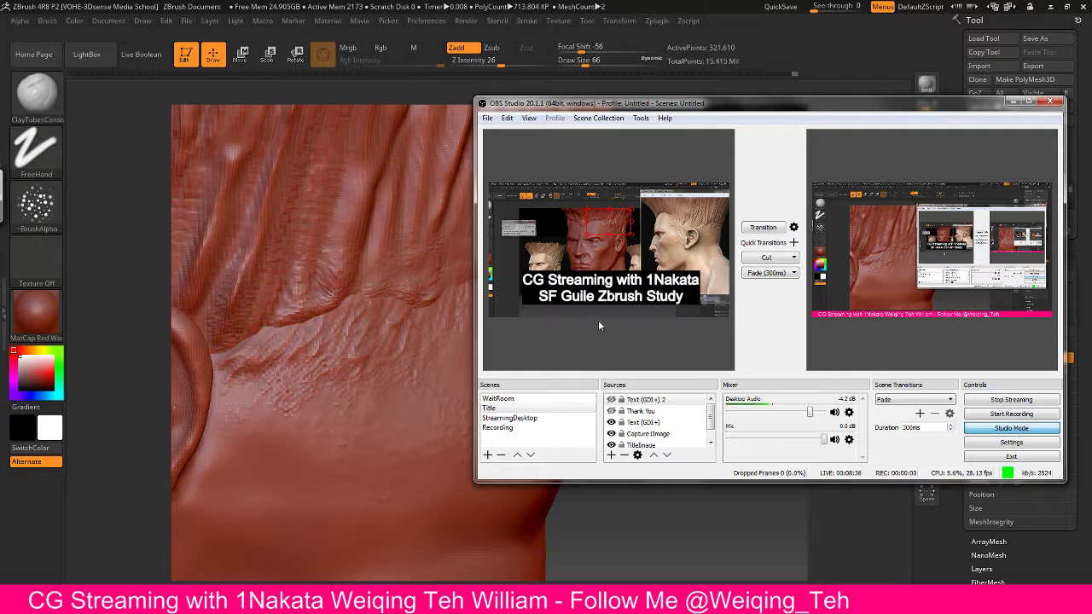
{"action": "key", "text": "alt+Tab"}
{"action": "key", "text": "alt+Tab"}
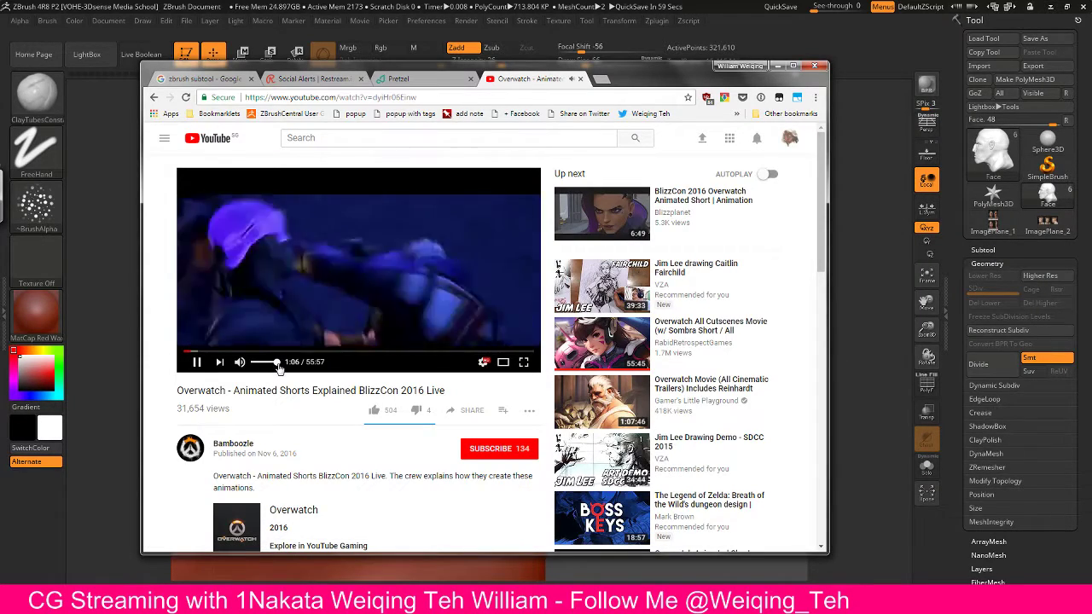
{"action": "left_click_drag", "start_coordinate": [643, 83], "coordinate": [869, 87]}
{"action": "left_click_drag", "start_coordinate": [364, 173], "coordinate": [670, 162]}
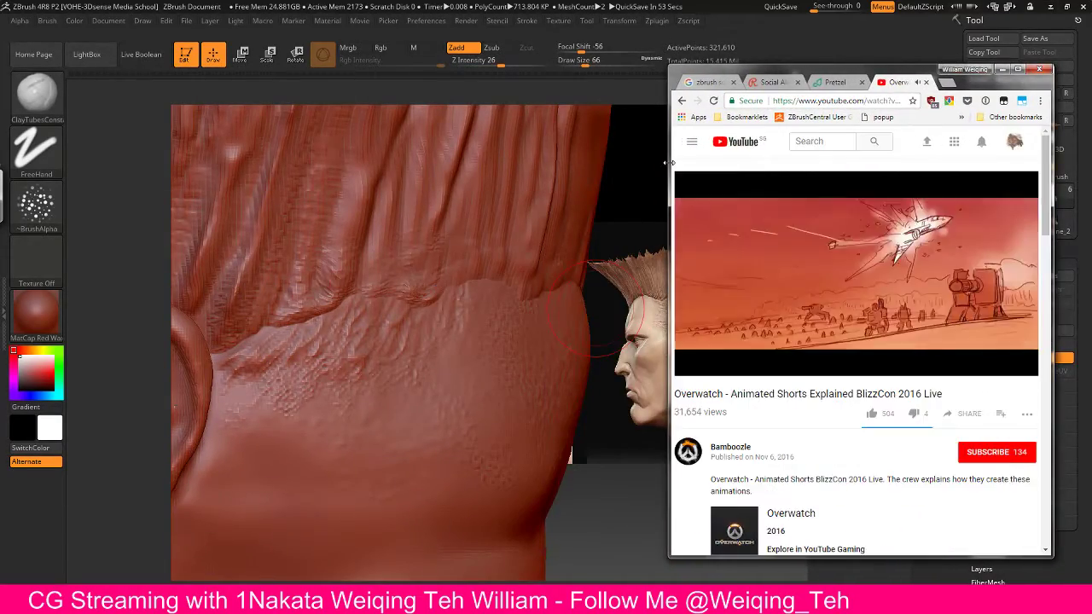
{"action": "left_click_drag", "start_coordinate": [987, 90], "coordinate": [1001, 85]}
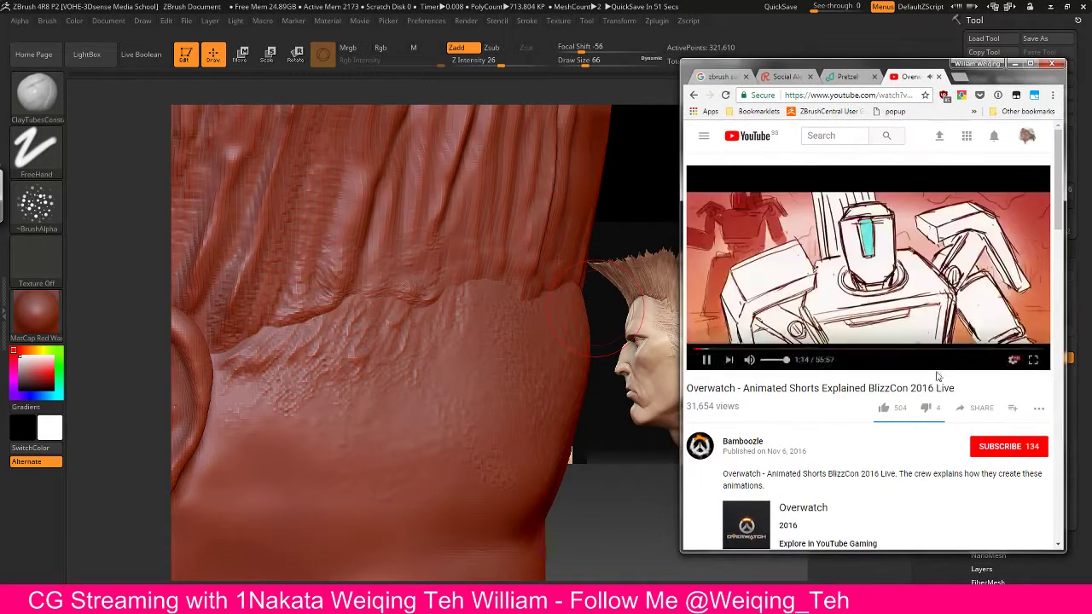
Step: Raise the system volume and switch to OBS Studio to set the Desktop Audio level to 0.0 dB
{"action": "left_click", "coordinate": [1031, 597]}
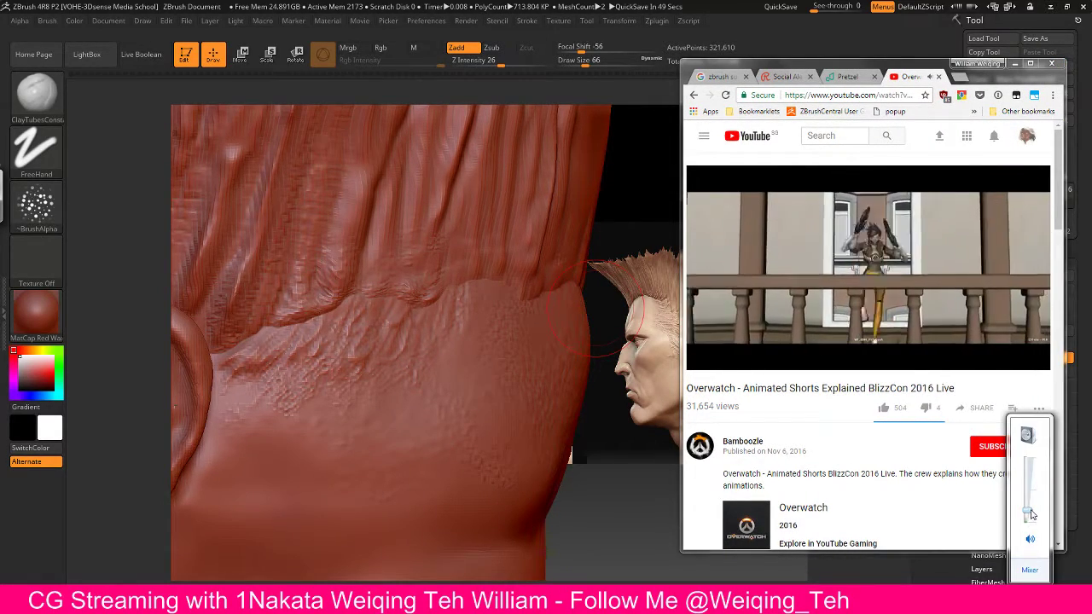
{"action": "left_click_drag", "start_coordinate": [1027, 510], "coordinate": [1027, 499]}
{"action": "left_click", "coordinate": [533, 581]}
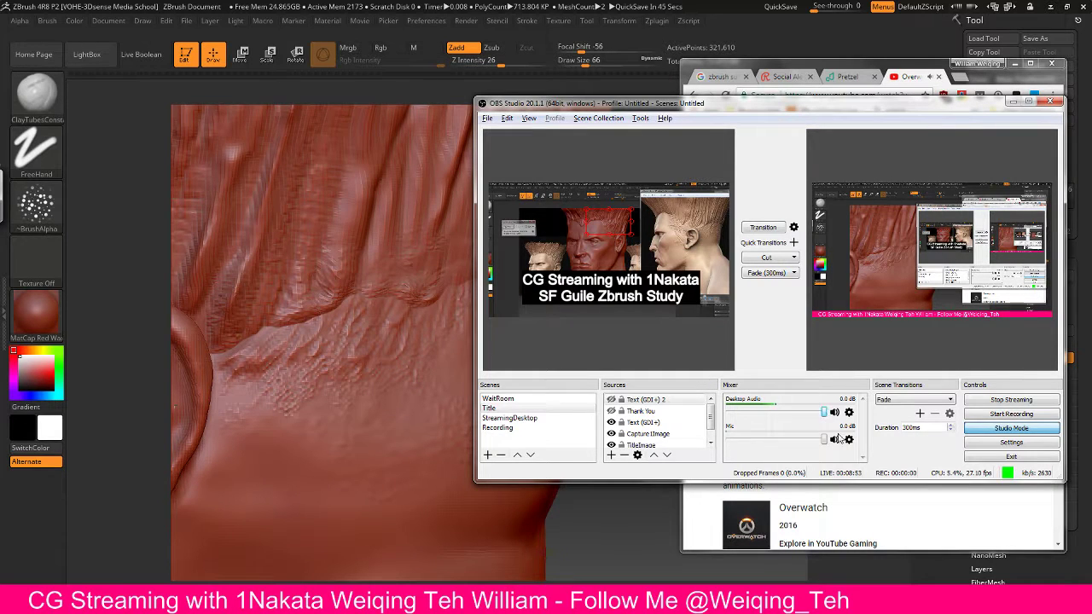
{"action": "left_click", "coordinate": [1031, 597]}
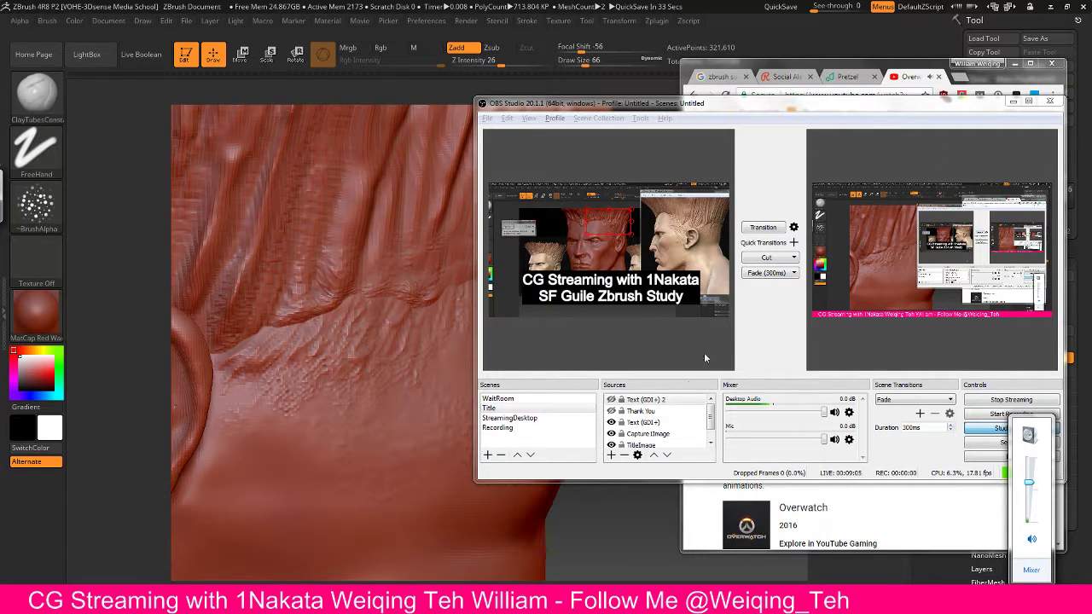
Step: Check the Title scene's sources in OBS Studio and minimize the program to return to ZBrush
{"action": "scroll", "coordinate": [665, 422], "scroll_direction": "down", "scroll_amount": 1}
{"action": "left_click", "coordinate": [710, 429]}
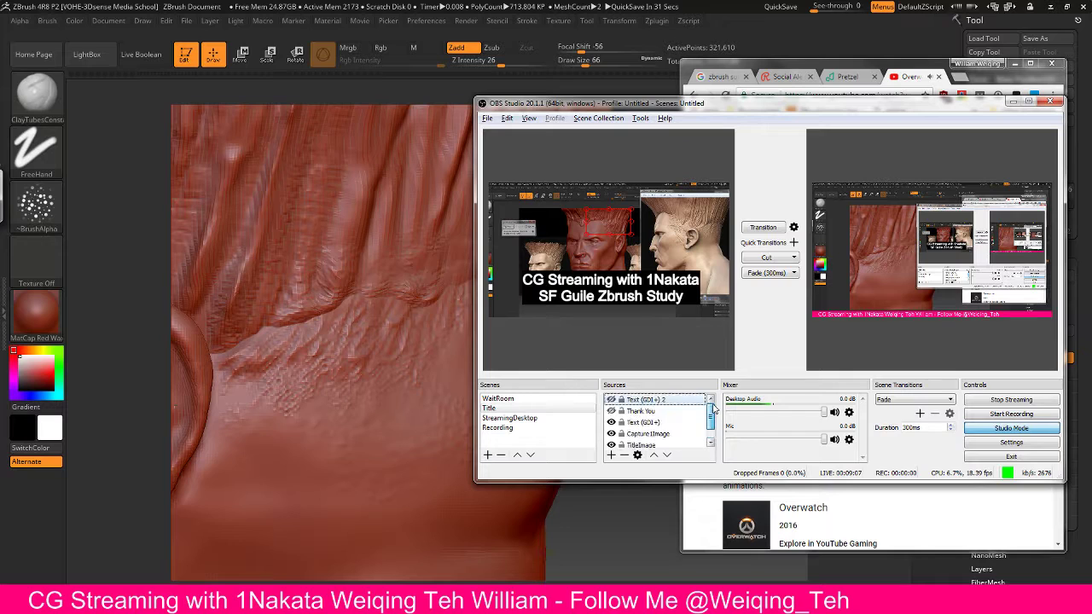
{"action": "left_click", "coordinate": [1011, 102]}
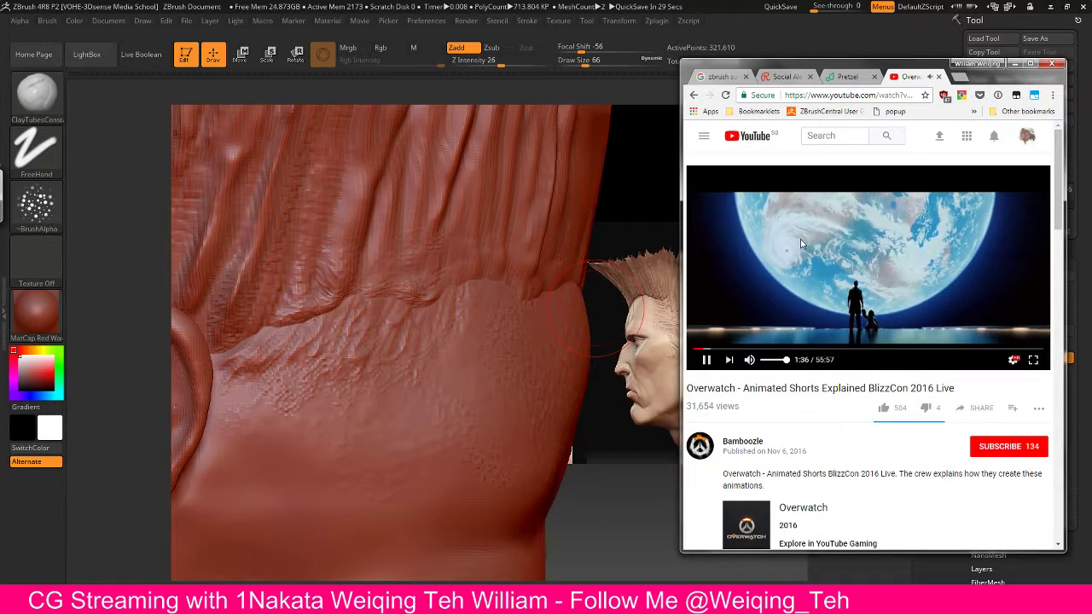
Step: Restore ZBrush to a floating window, narrow the Chrome window with the Overwatch video beside it, and enlarge ZBrush upward and to the left
{"action": "left_click", "coordinate": [1051, 9]}
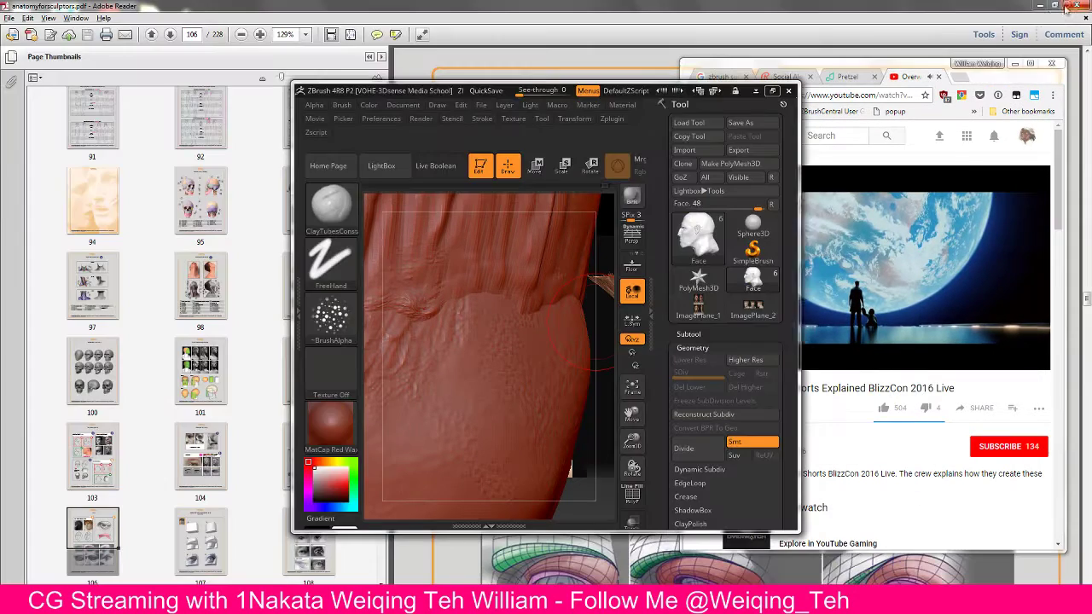
{"action": "left_click", "coordinate": [526, 88]}
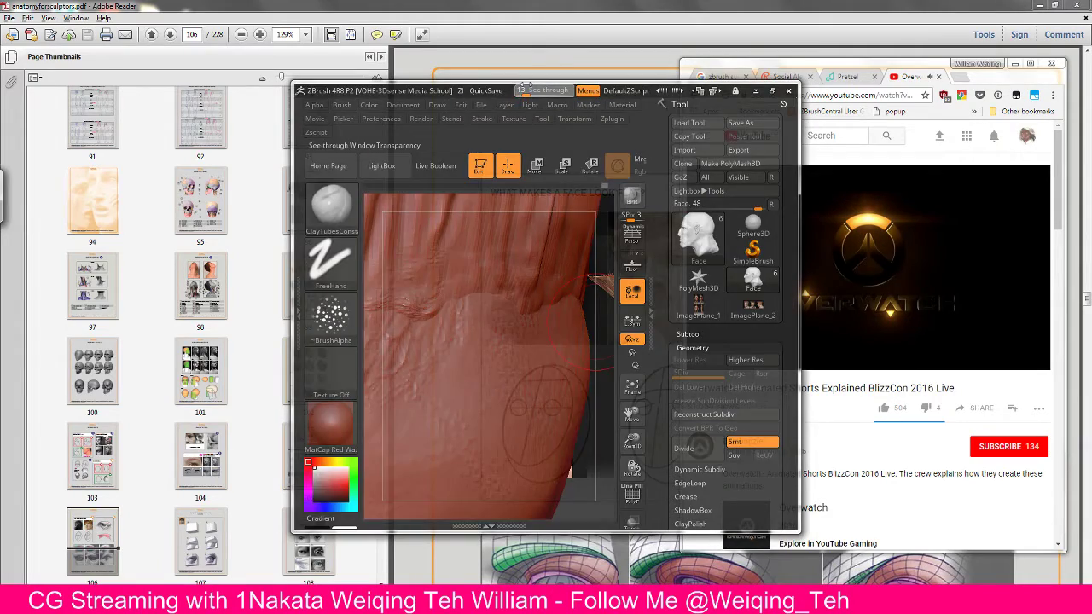
{"action": "left_click_drag", "start_coordinate": [526, 87], "coordinate": [537, 29]}
{"action": "left_click_drag", "start_coordinate": [982, 67], "coordinate": [900, 41]}
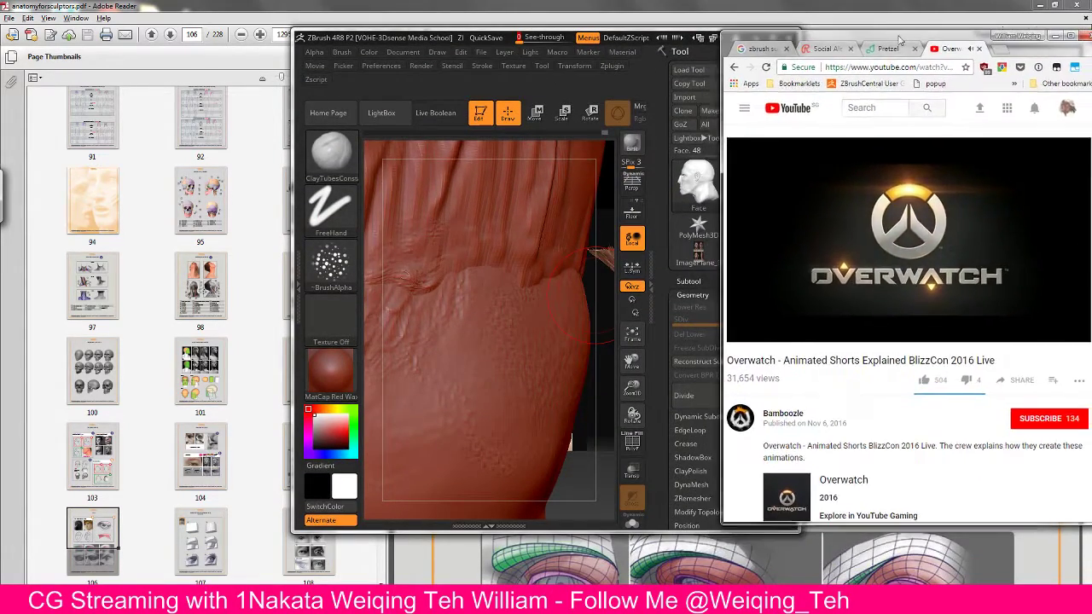
{"action": "left_click_drag", "start_coordinate": [720, 79], "coordinate": [849, 80]}
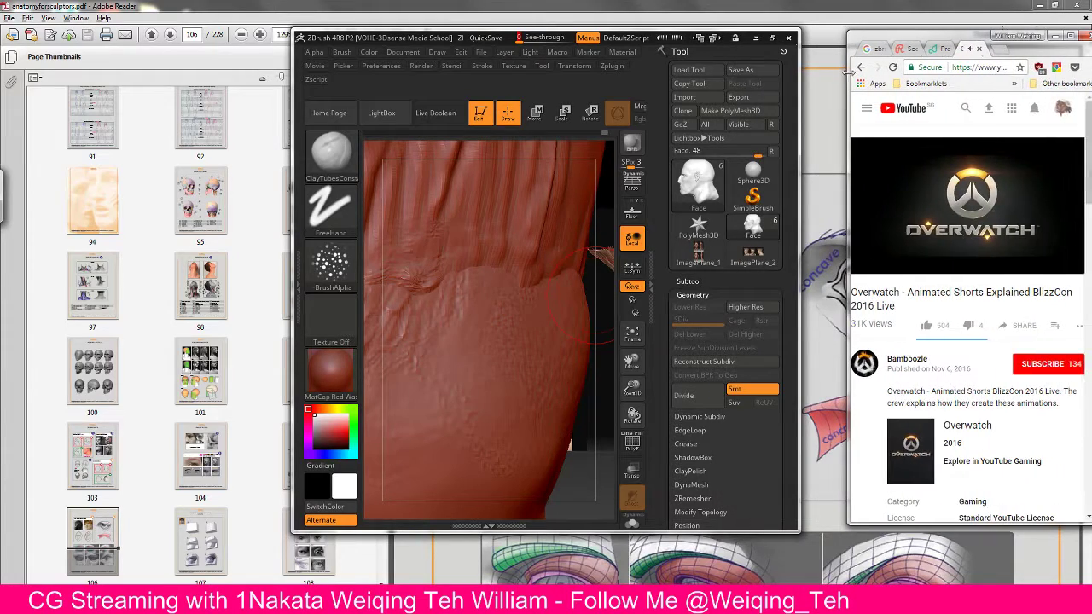
{"action": "left_click_drag", "start_coordinate": [1029, 55], "coordinate": [1001, 38]}
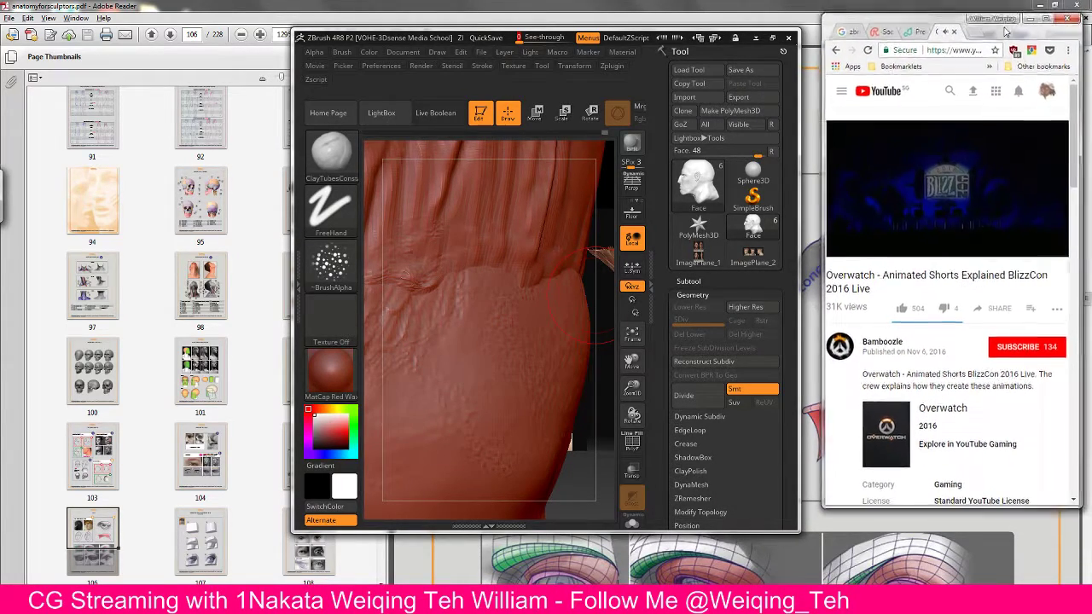
{"action": "left_click_drag", "start_coordinate": [754, 30], "coordinate": [755, 18]}
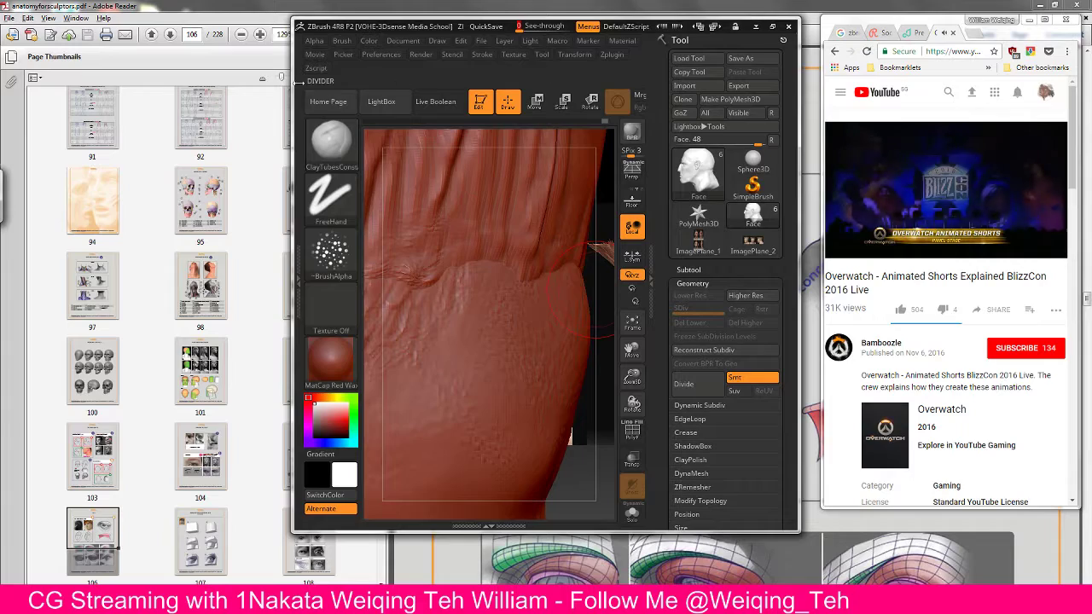
{"action": "left_click_drag", "start_coordinate": [298, 81], "coordinate": [22, 88]}
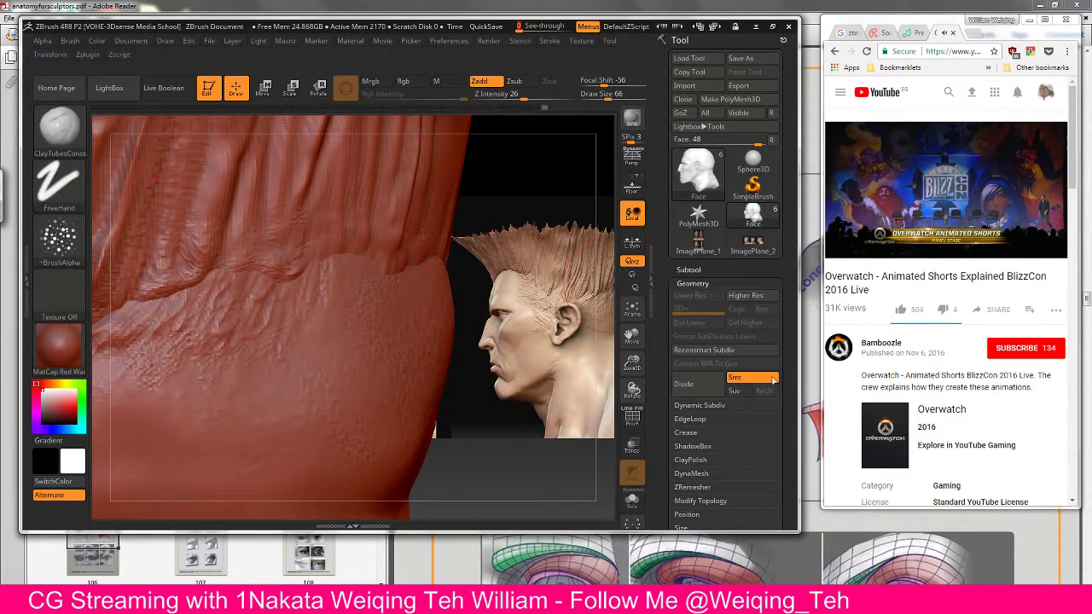
Step: Close the Pretzel music tab in Chrome and return to the Overwatch video tab
{"action": "left_click", "coordinate": [1030, 248]}
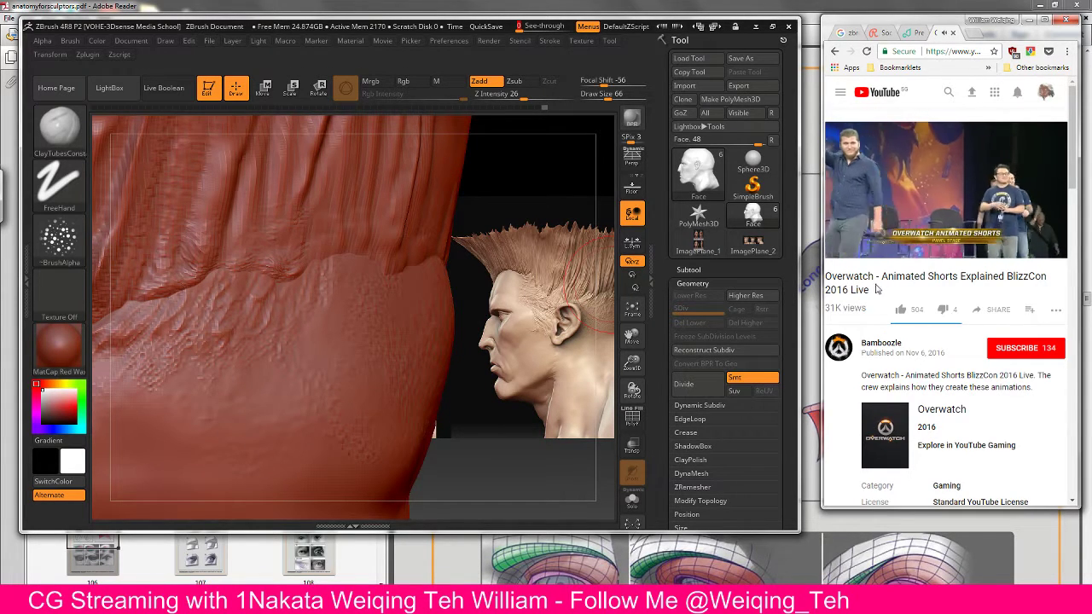
{"action": "left_click", "coordinate": [917, 34]}
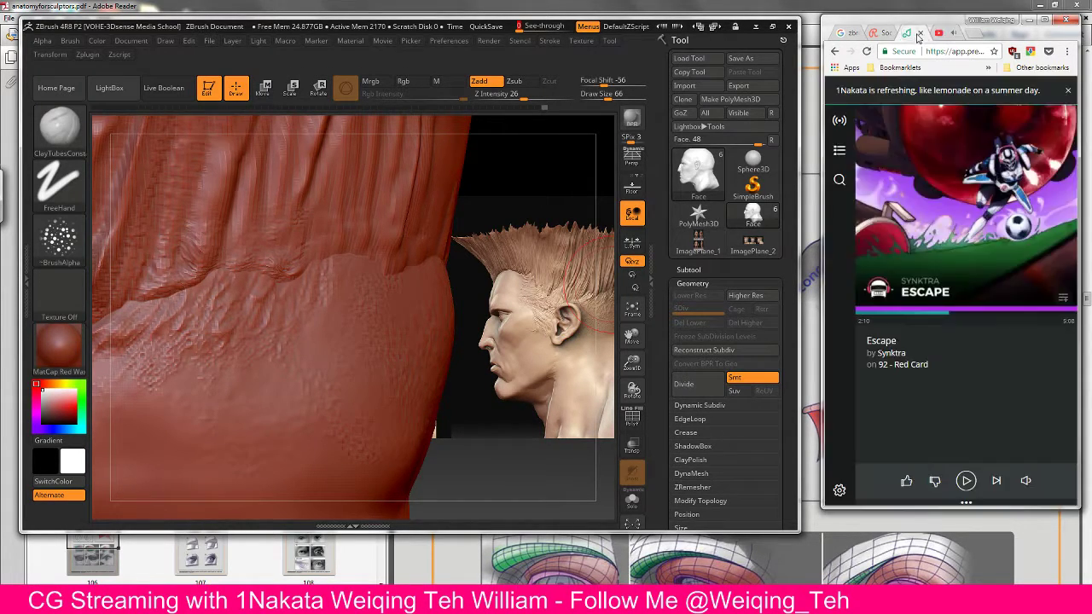
{"action": "left_click", "coordinate": [941, 36]}
{"action": "left_click", "coordinate": [916, 34]}
{"action": "left_click", "coordinate": [938, 34]}
{"action": "left_click_drag", "start_coordinate": [922, 36], "coordinate": [922, 33]}
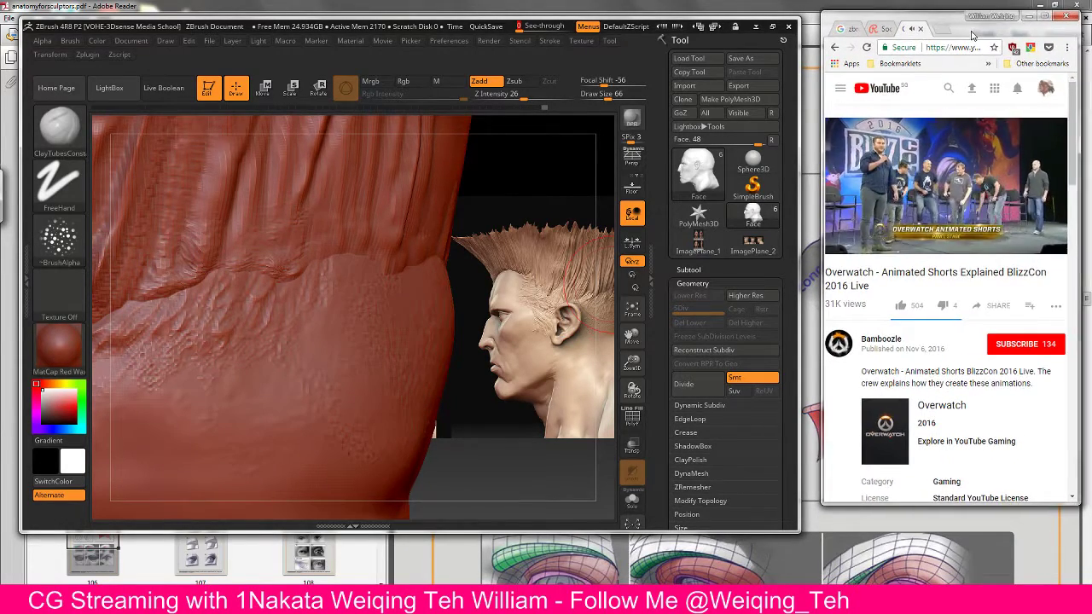
Step: Bring up the Guile SF4.jpg reference in Windows Photo Viewer and place it just below the playing video, overlapping the browser window
{"action": "key", "text": "alt+Tab"}
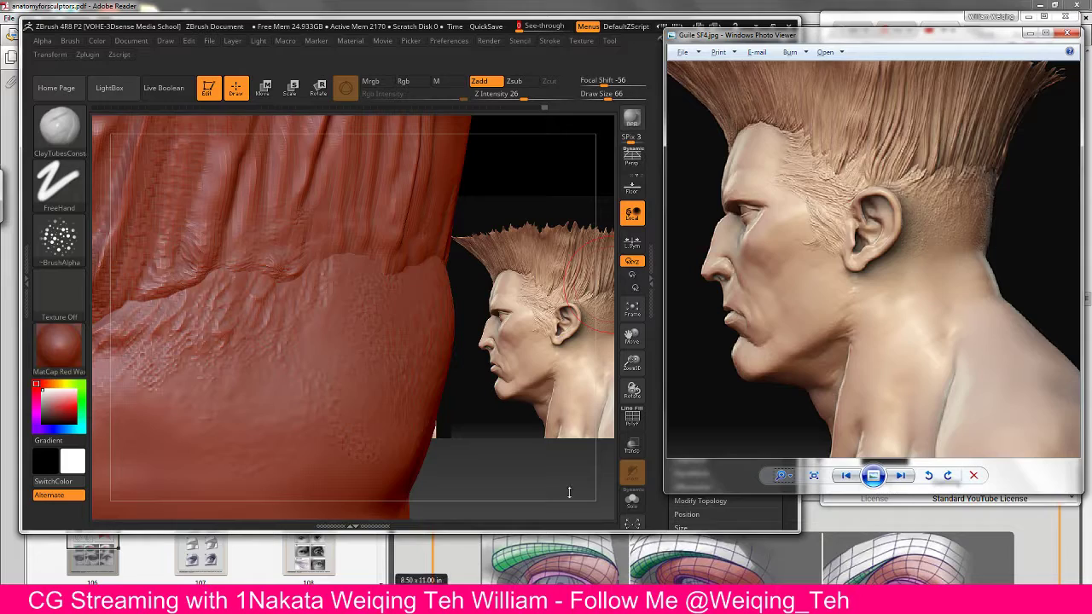
{"action": "left_click_drag", "start_coordinate": [956, 36], "coordinate": [949, 227]}
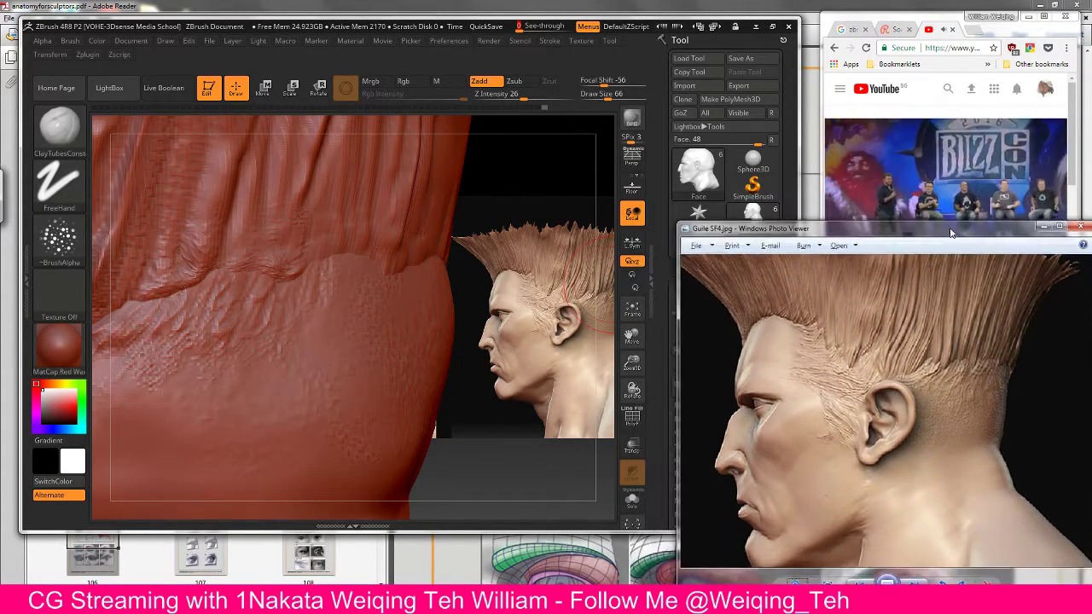
{"action": "left_click", "coordinate": [981, 25]}
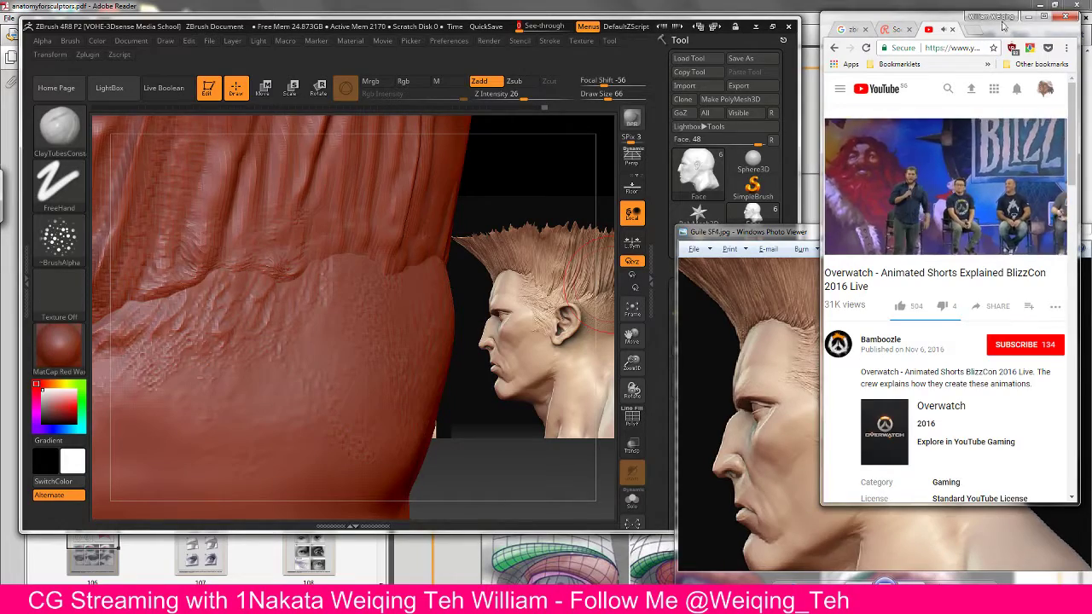
{"action": "left_click_drag", "start_coordinate": [1002, 26], "coordinate": [947, 29]}
{"action": "double_click", "coordinate": [995, 21]}
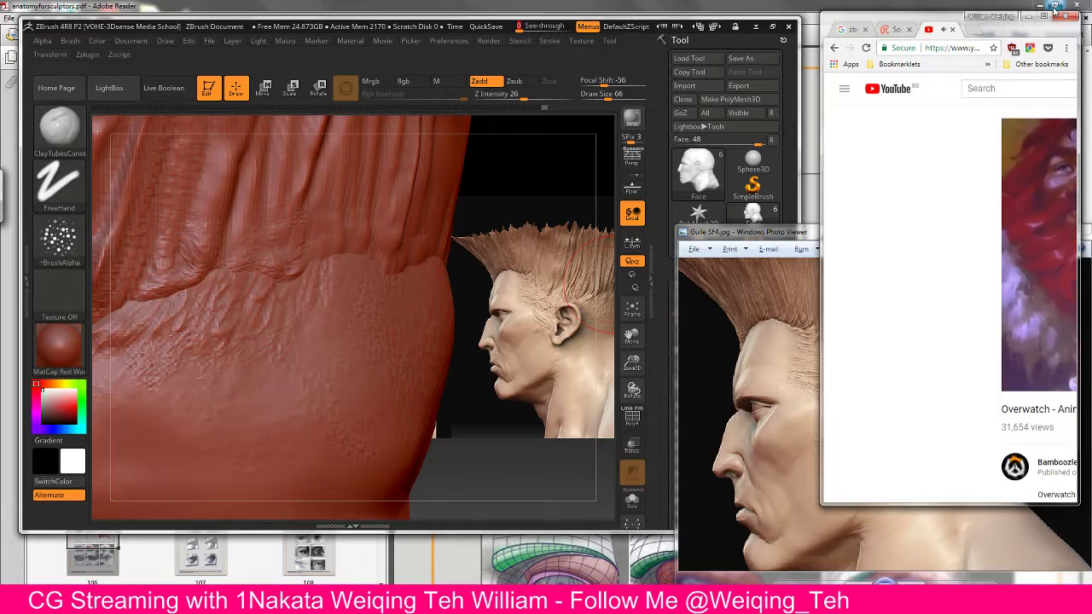
{"action": "left_click", "coordinate": [810, 233]}
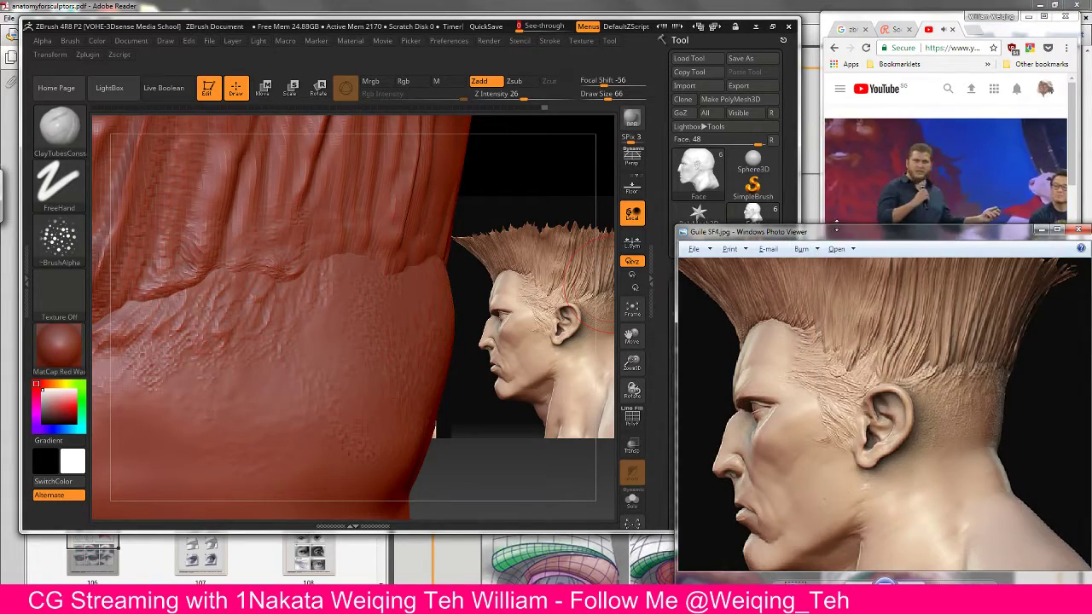
{"action": "left_click_drag", "start_coordinate": [836, 237], "coordinate": [833, 229]}
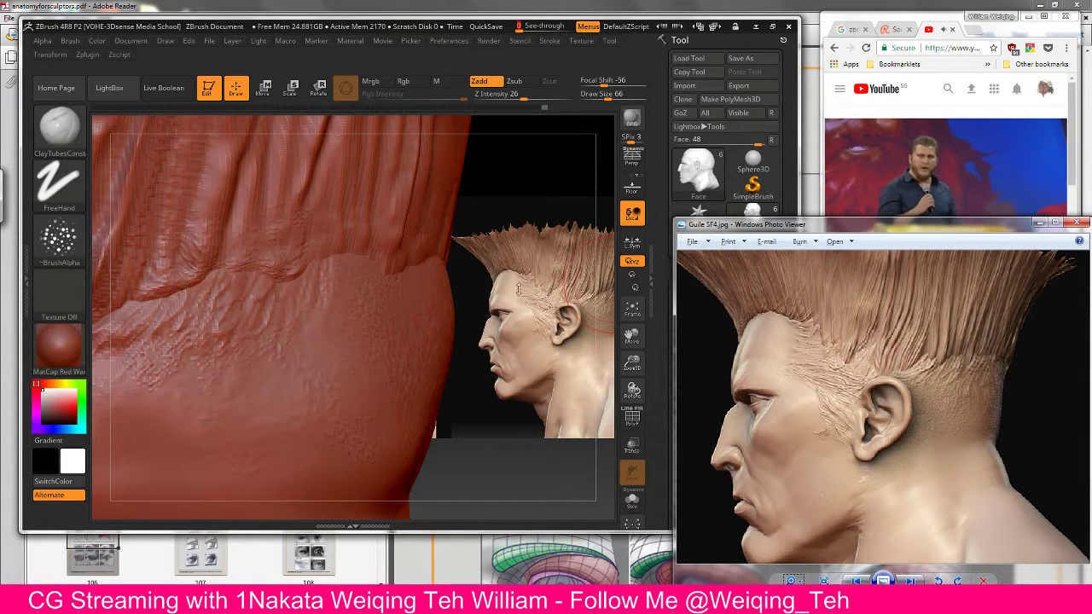
Step: Switch back to ZBrush and divide the Face subtool's geometry once to reach subdivision level 2, keeping the floating window layout
{"action": "left_click", "coordinate": [478, 288]}
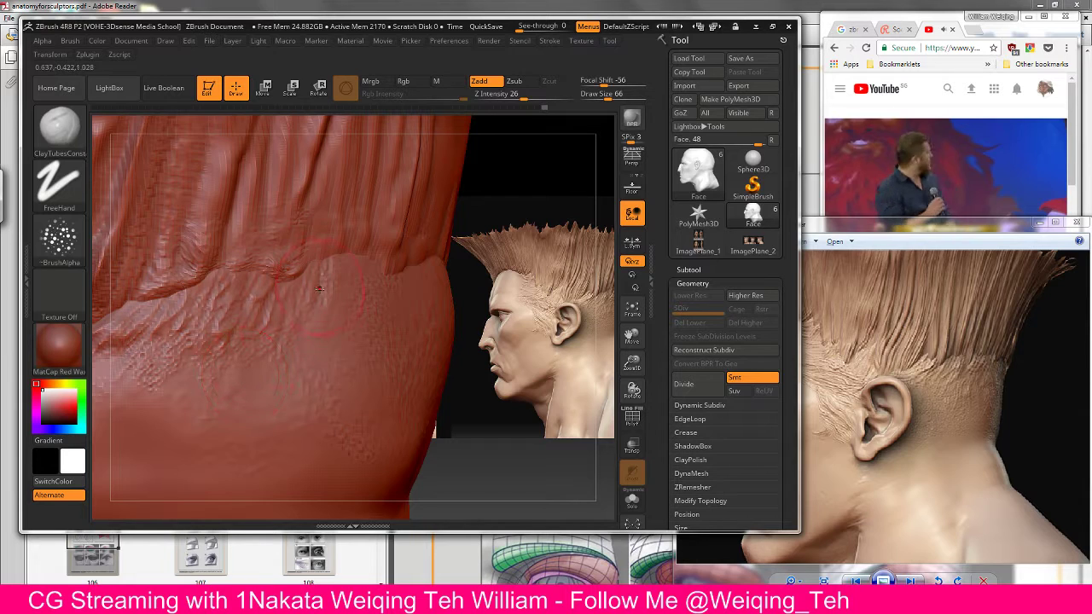
{"action": "left_click", "coordinate": [698, 278]}
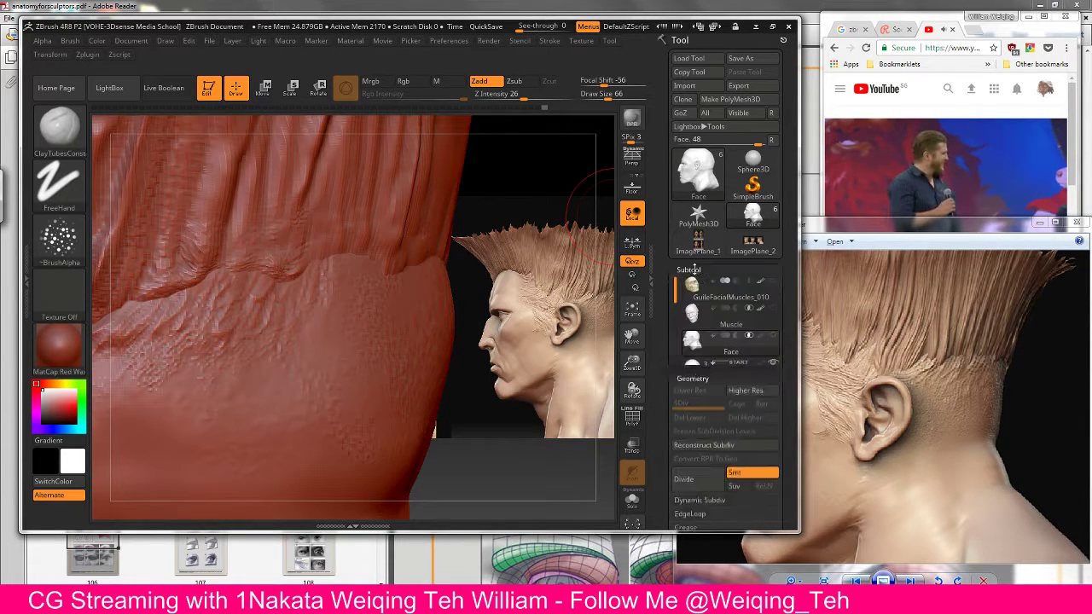
{"action": "left_click", "coordinate": [698, 269]}
{"action": "left_click", "coordinate": [698, 283]}
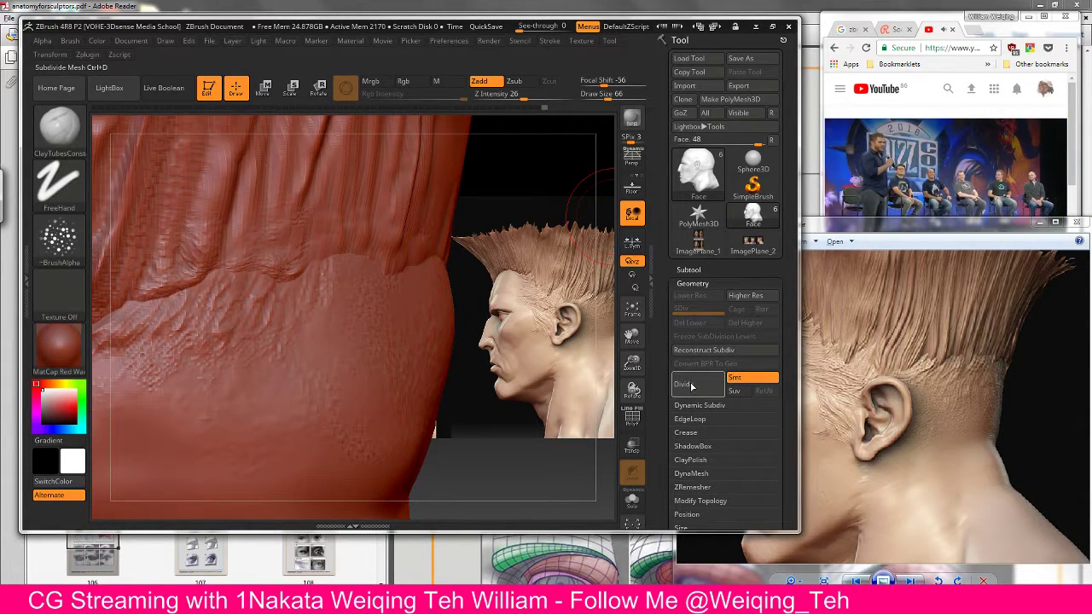
{"action": "left_click", "coordinate": [694, 388]}
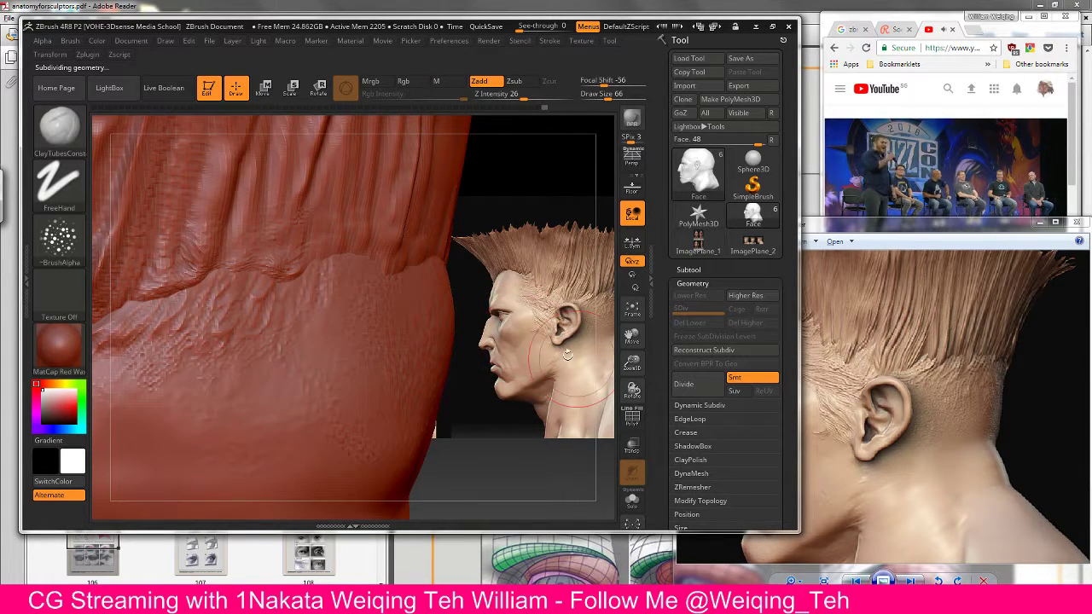
{"action": "left_click_drag", "start_coordinate": [524, 355], "coordinate": [440, 290]}
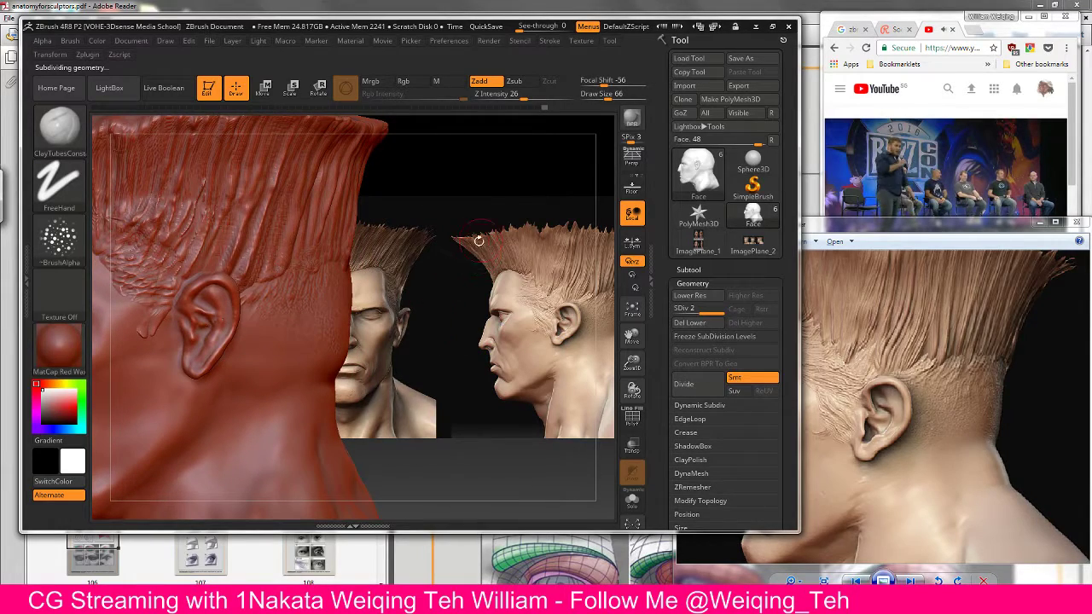
{"action": "left_click", "coordinate": [772, 27]}
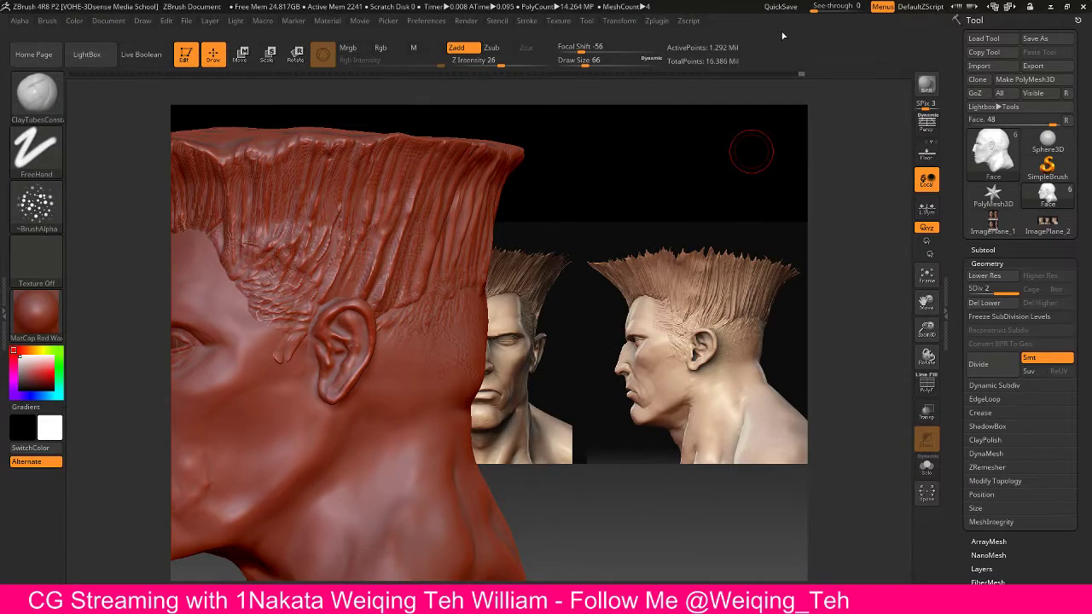
{"action": "left_click", "coordinate": [1066, 6]}
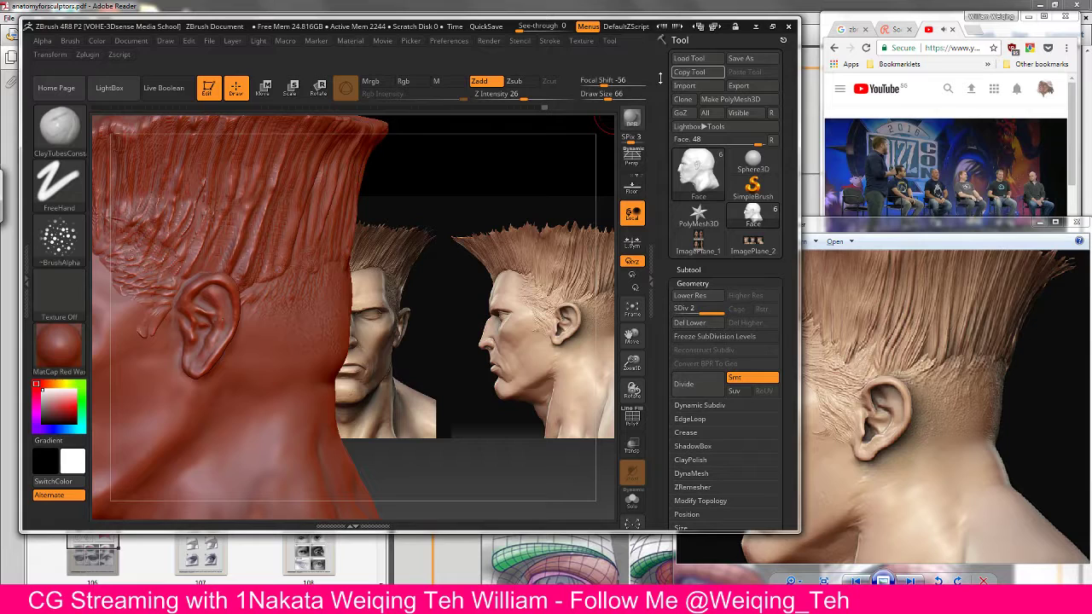
Step: Save the tool as GuileFacialMuscles_010.ztl in the 05-FaceHair folder, replacing the existing file
{"action": "left_click", "coordinate": [739, 60]}
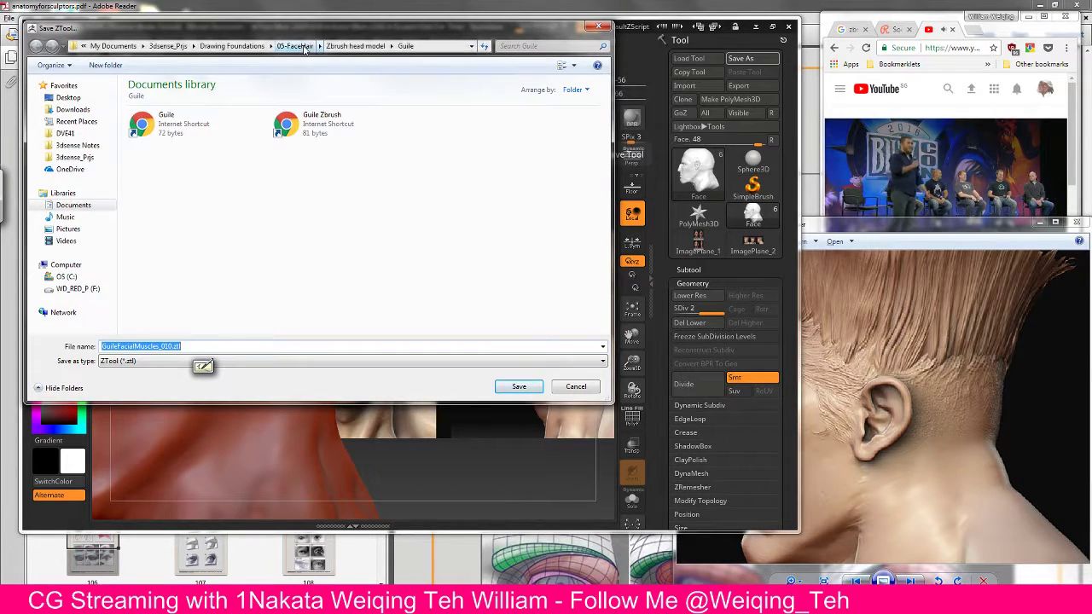
{"action": "left_click", "coordinate": [355, 45]}
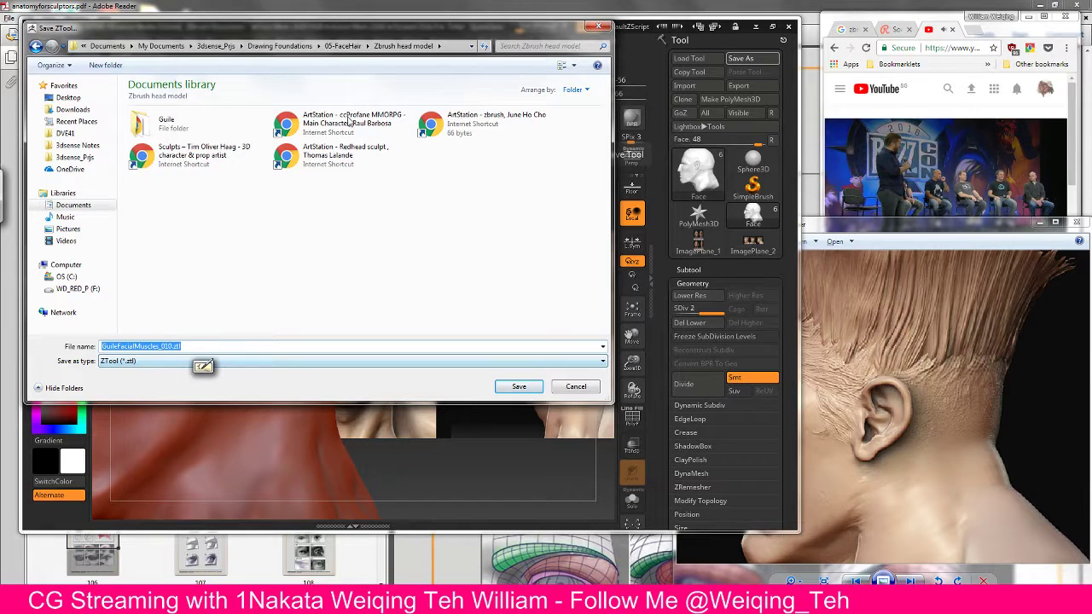
{"action": "left_click", "coordinate": [342, 46]}
{"action": "left_click", "coordinate": [519, 386]}
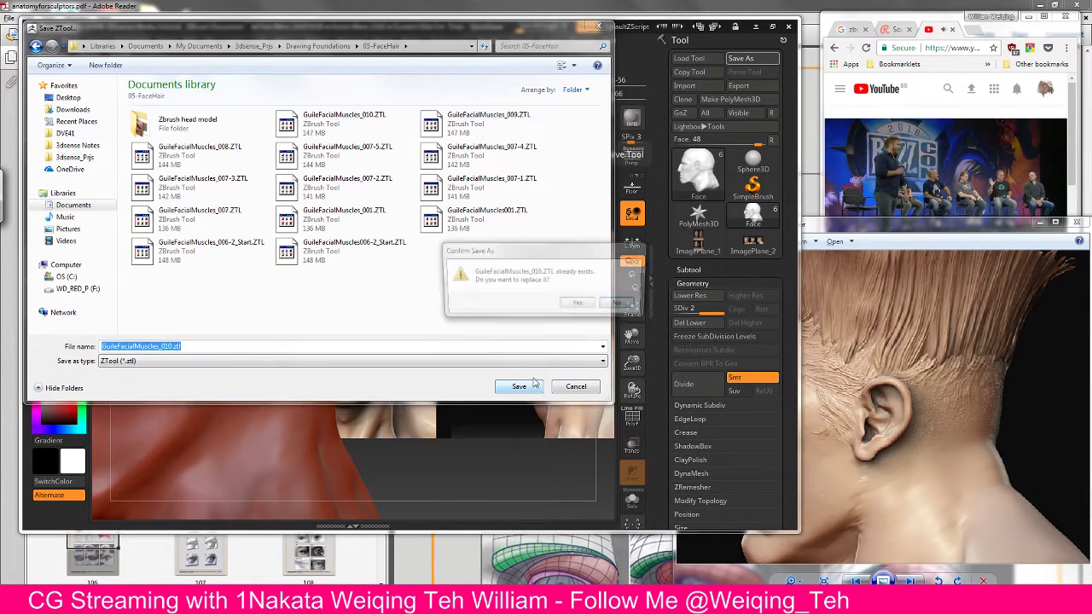
{"action": "left_click", "coordinate": [575, 304]}
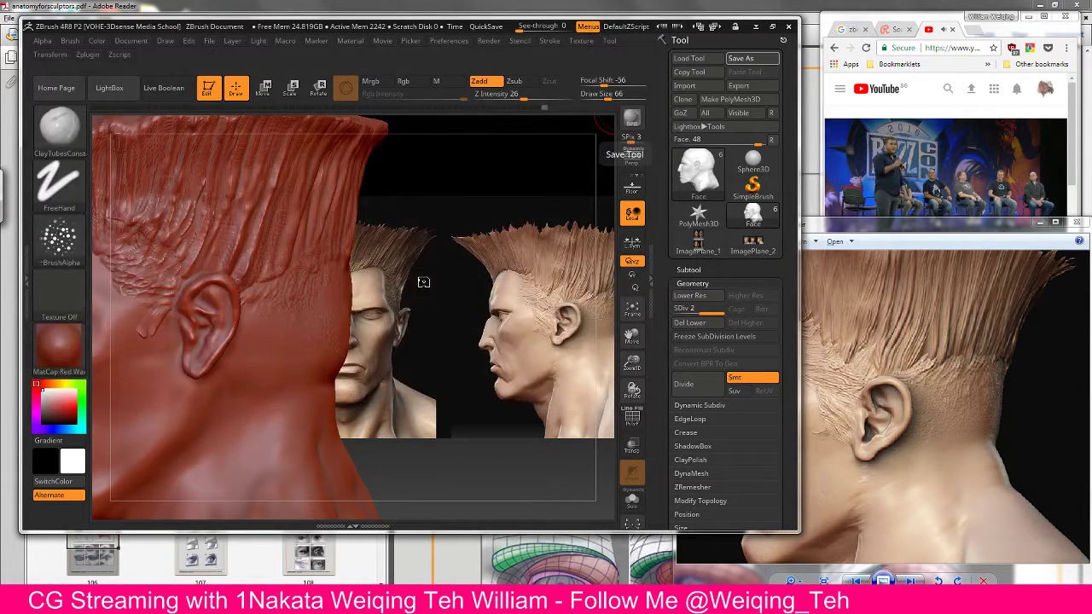
Step: Examine the ear and sideburn area up close and compare the Face's detail at subdivision levels 1 and 2
{"action": "left_click_drag", "start_coordinate": [428, 289], "coordinate": [512, 291]}
{"action": "left_click_drag", "start_coordinate": [478, 260], "coordinate": [431, 266]}
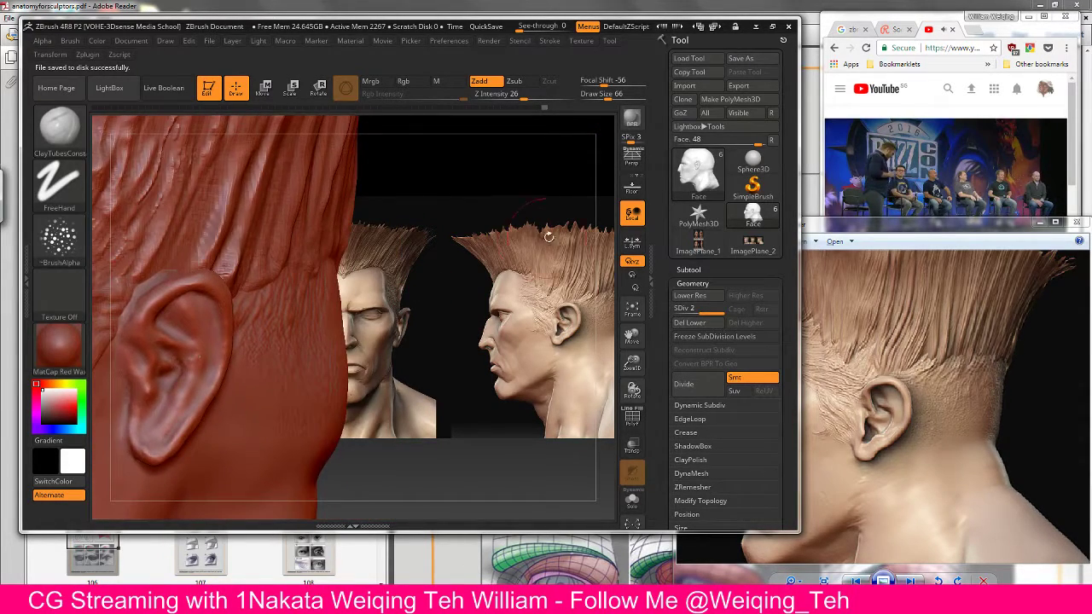
{"action": "left_click_drag", "start_coordinate": [554, 247], "coordinate": [399, 224]}
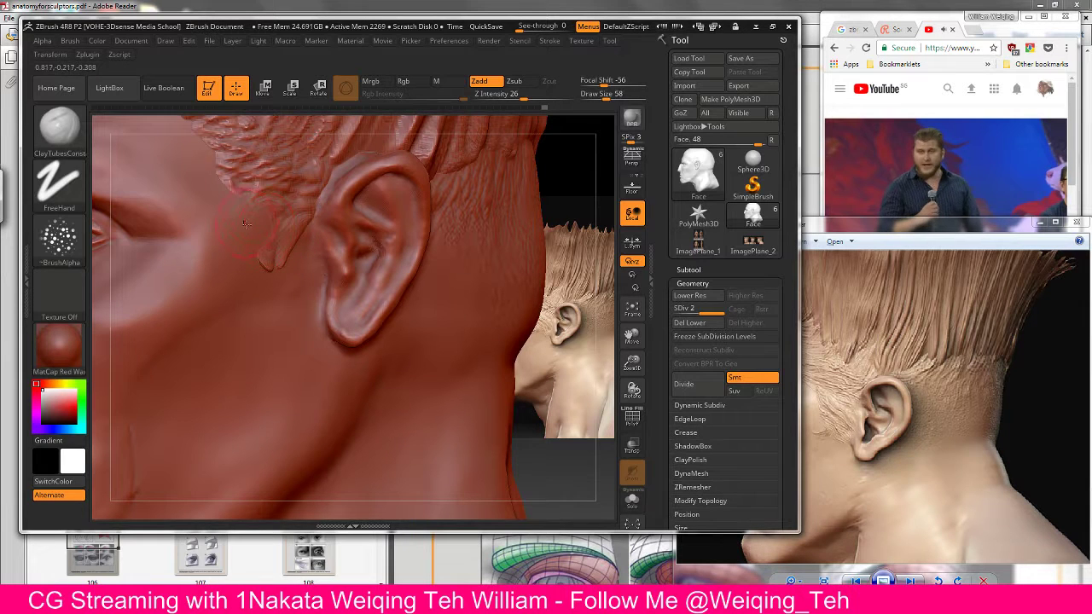
{"action": "key", "text": "bracketleft"}
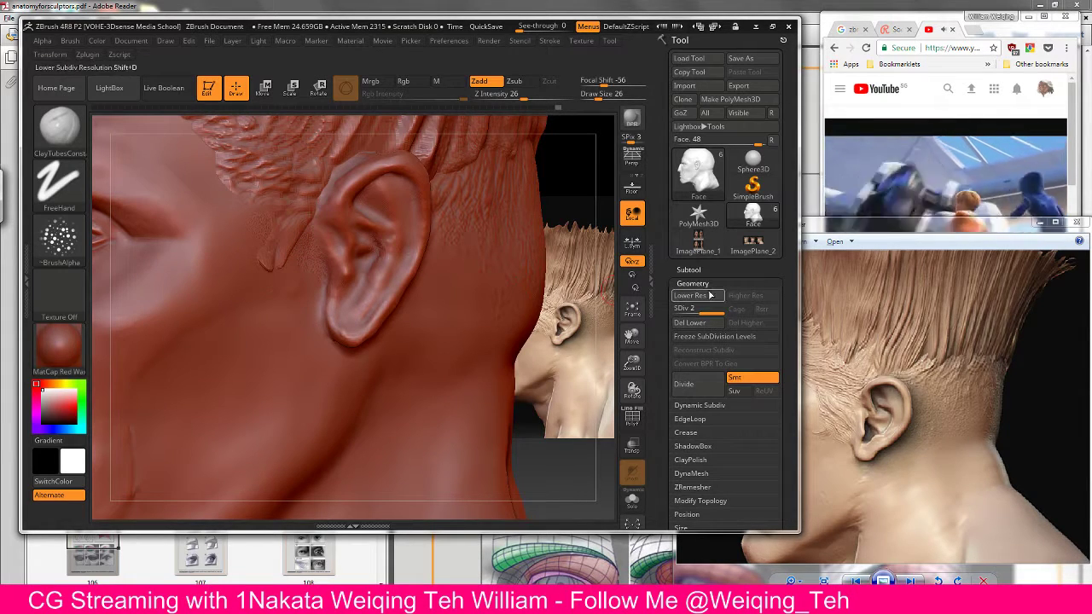
{"action": "left_click", "coordinate": [689, 295]}
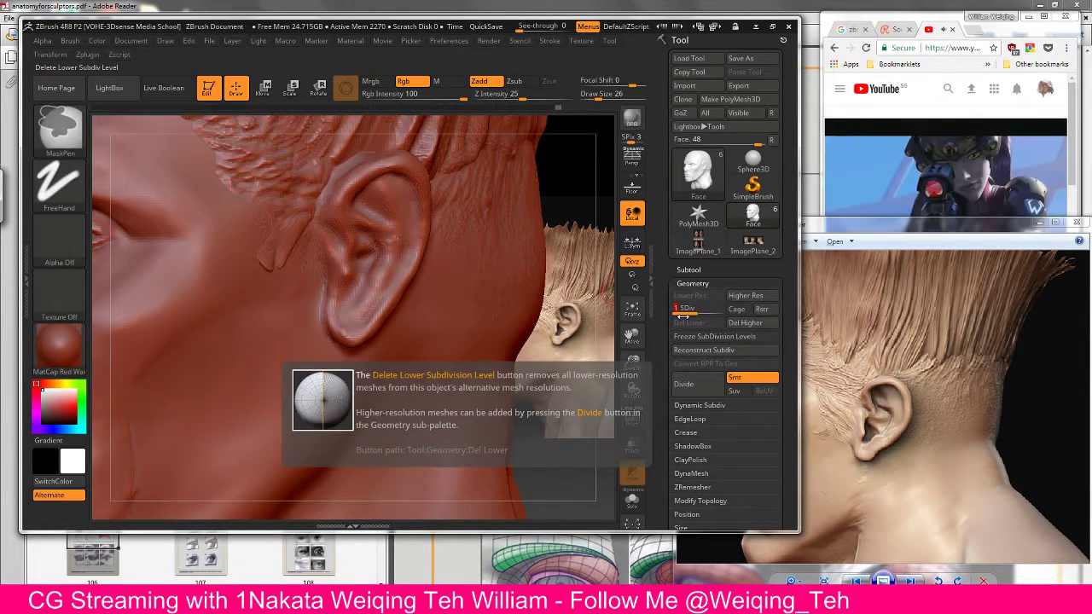
{"action": "key", "text": "d"}
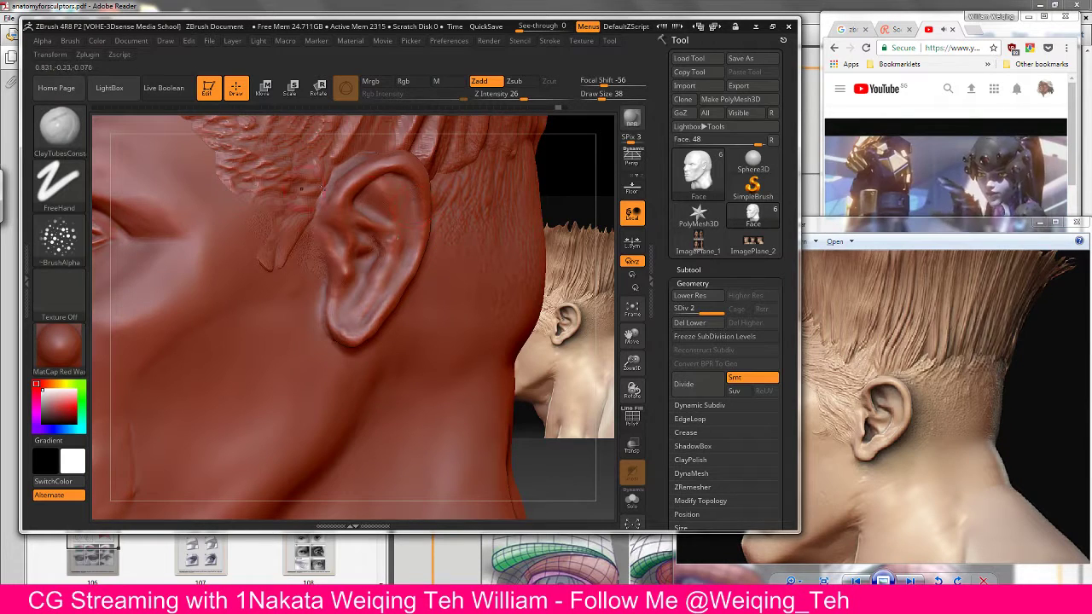
Step: Set the ClayTubesConstant brush's stroke type to Color Spray
{"action": "left_click", "coordinate": [59, 183]}
{"action": "left_click", "coordinate": [292, 195]}
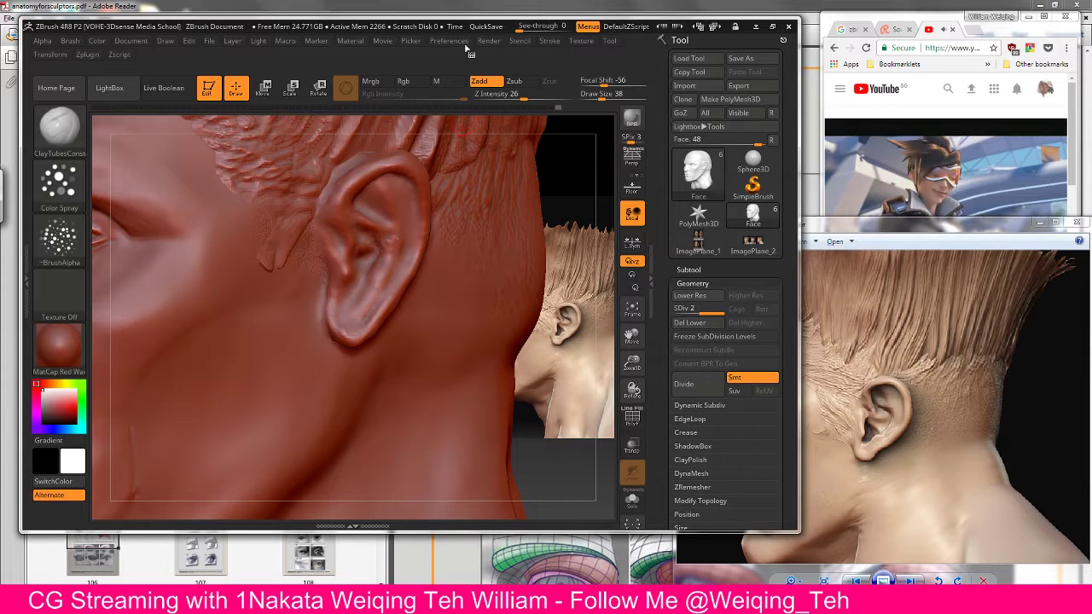
Step: Toggle LazyMouse in the stroke settings of the ClayTubesConstant brush
{"action": "left_click", "coordinate": [549, 41]}
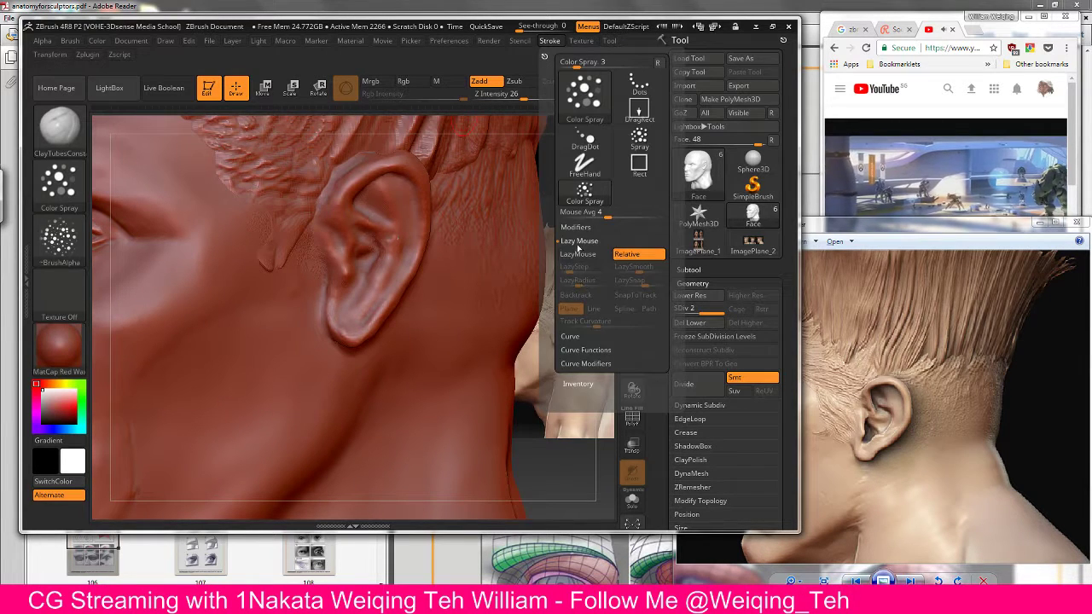
{"action": "left_click", "coordinate": [576, 254]}
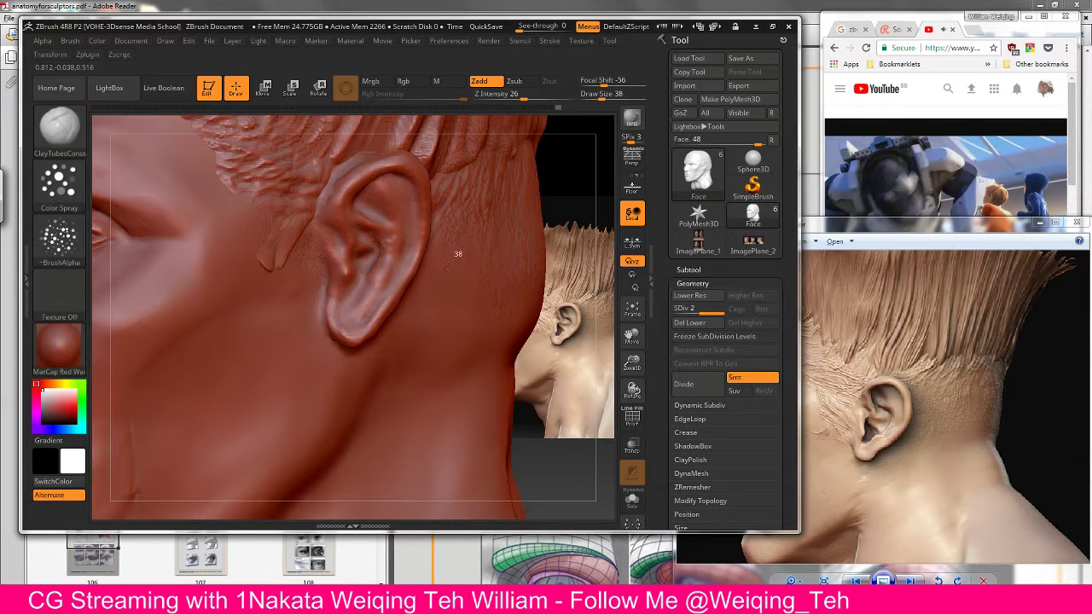
Step: Try spraying stubble texture onto the skin behind the ear at draw sizes 38 and 74, and undo the strokes
{"action": "mouse_move", "coordinate": [580, 205]}
{"action": "left_mouse_down"}
{"action": "mouse_move", "coordinate": [592, 214]}
{"action": "mouse_move", "coordinate": [448, 244]}
{"action": "left_mouse_up"}
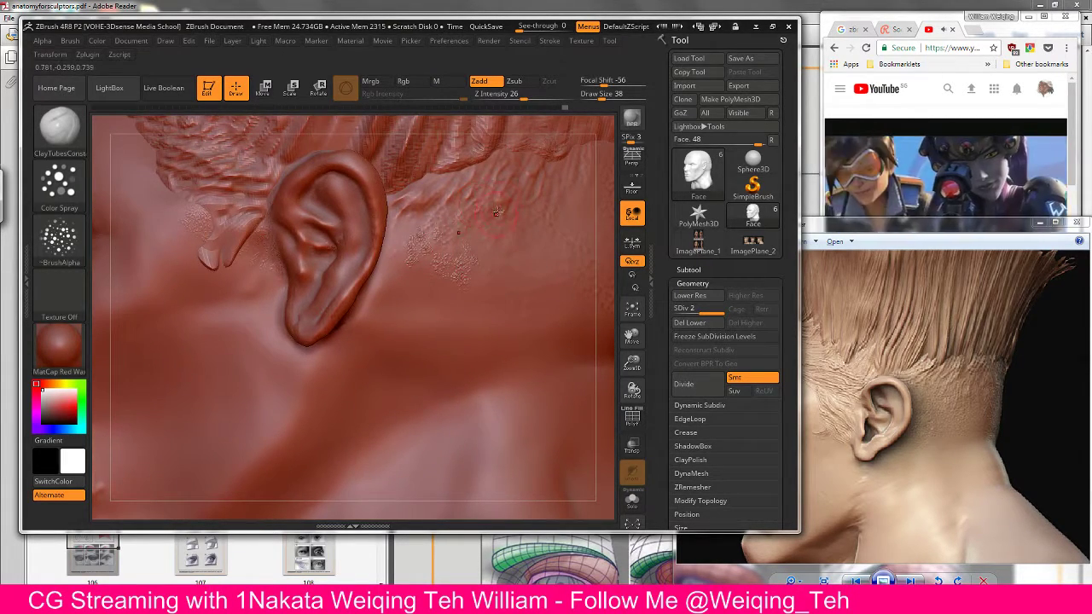
{"action": "key", "text": "ctrl"}
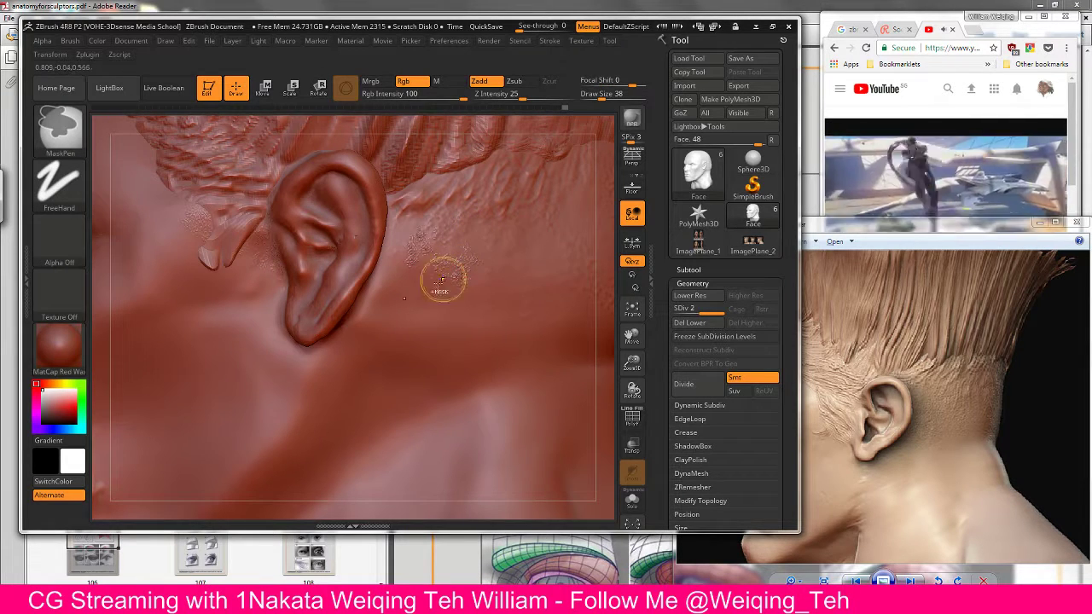
{"action": "key", "text": "ctrl"}
{"action": "key", "text": "ctrl"}
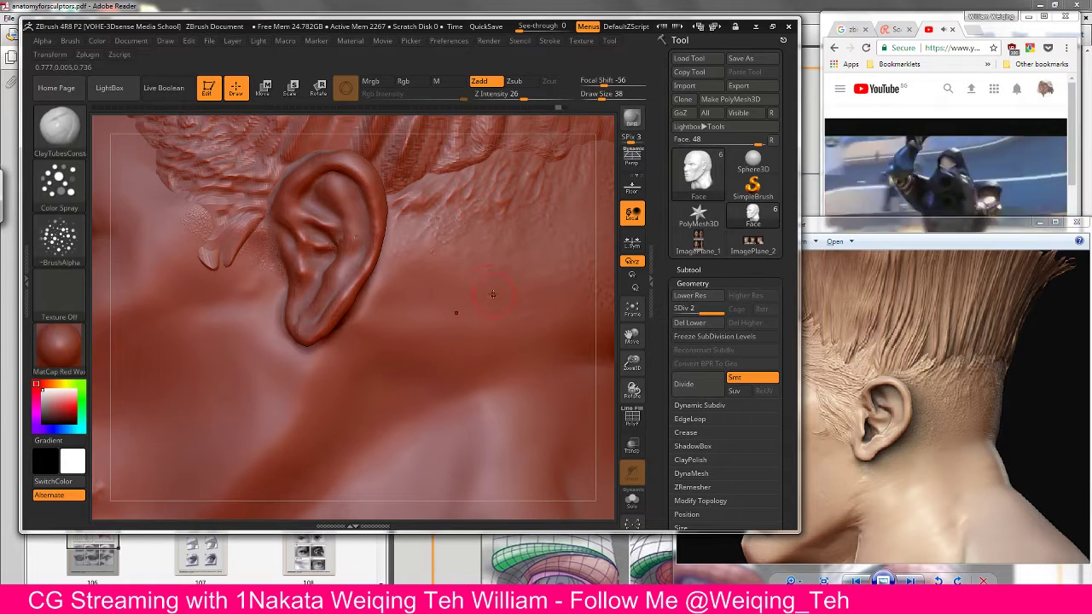
{"action": "left_click_drag", "start_coordinate": [394, 321], "coordinate": [448, 275]}
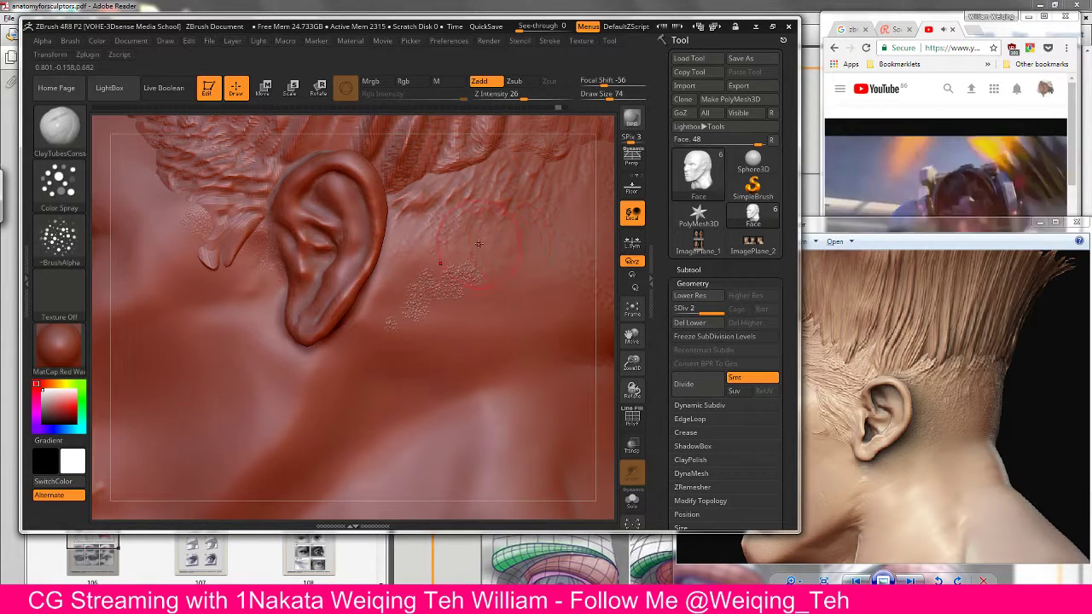
{"action": "key", "text": "ctrl"}
{"action": "key", "text": "ctrl+z"}
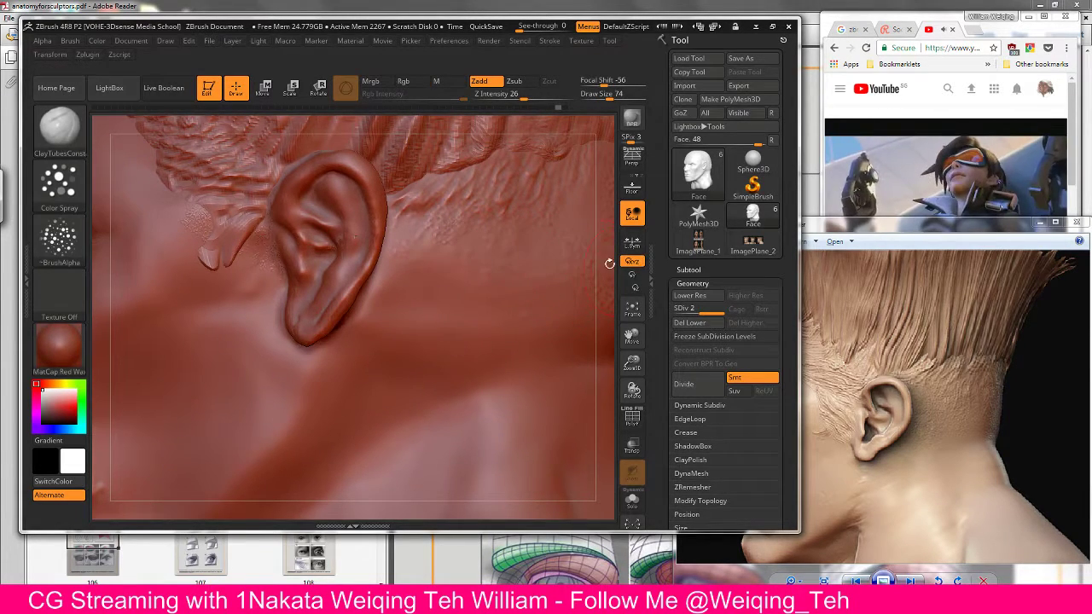
Step: Switch to the Standard brush and lower the Face subtool to subdivision level 1
{"action": "mouse_move", "coordinate": [609, 263]}
{"action": "left_mouse_down"}
{"action": "mouse_move", "coordinate": [587, 243]}
{"action": "mouse_move", "coordinate": [532, 239]}
{"action": "mouse_move", "coordinate": [588, 286]}
{"action": "mouse_move", "coordinate": [576, 281]}
{"action": "mouse_move", "coordinate": [603, 285]}
{"action": "mouse_move", "coordinate": [562, 290]}
{"action": "left_mouse_up"}
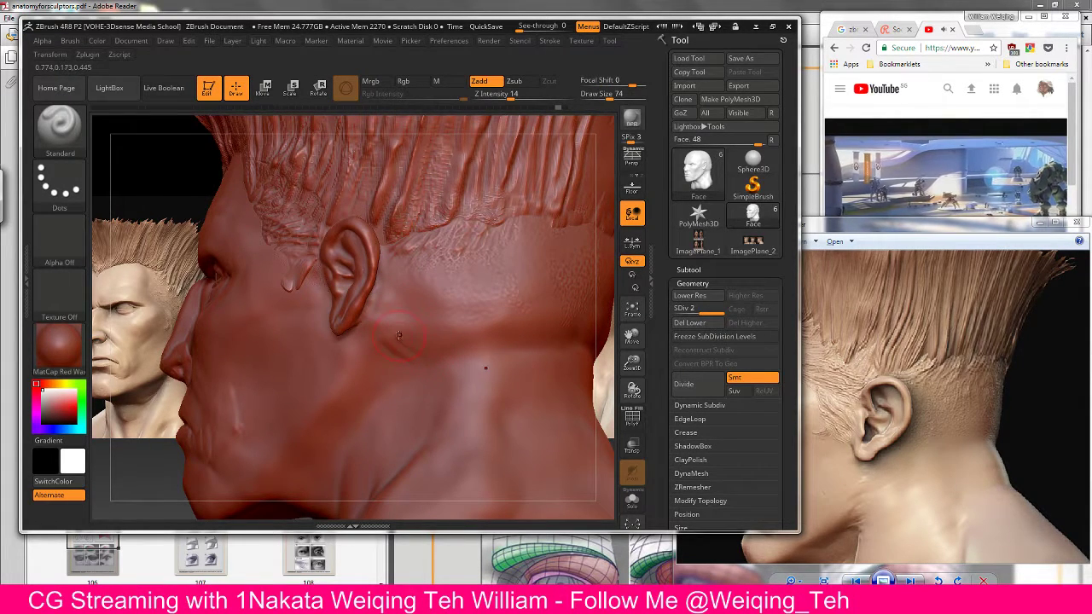
{"action": "mouse_move", "coordinate": [683, 309]}
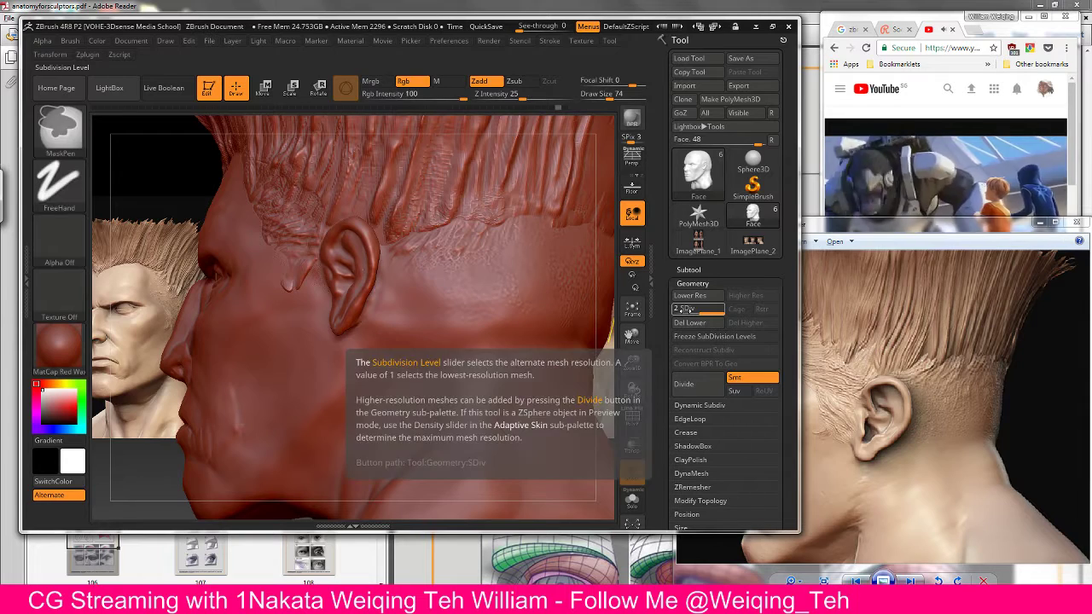
{"action": "key", "text": "shift+d"}
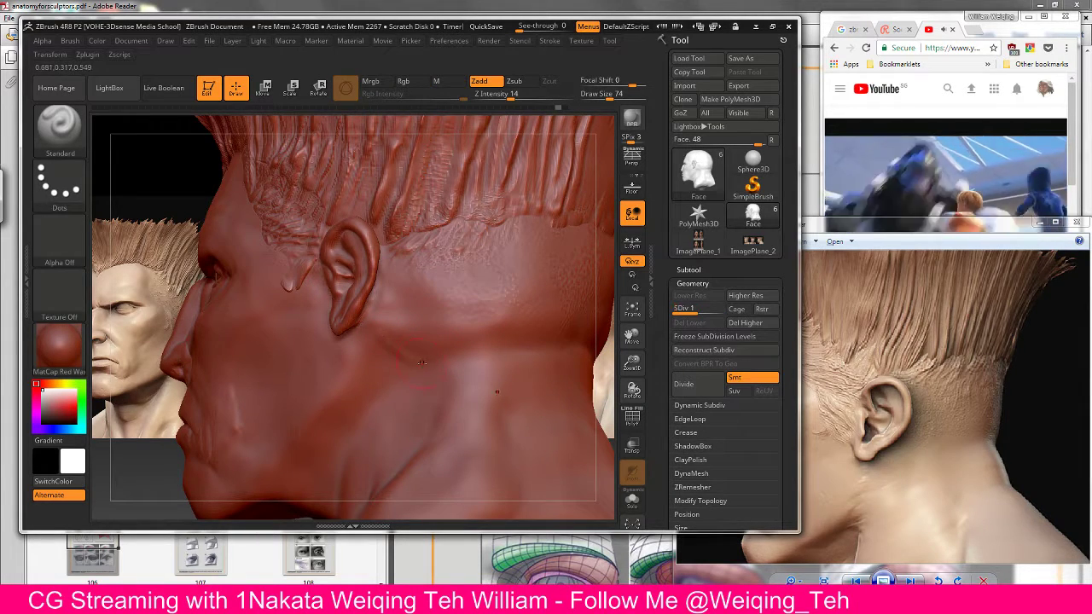
Step: Build up and smooth the form just behind and below the ear lobe with the Standard brush
{"action": "key", "text": "shift"}
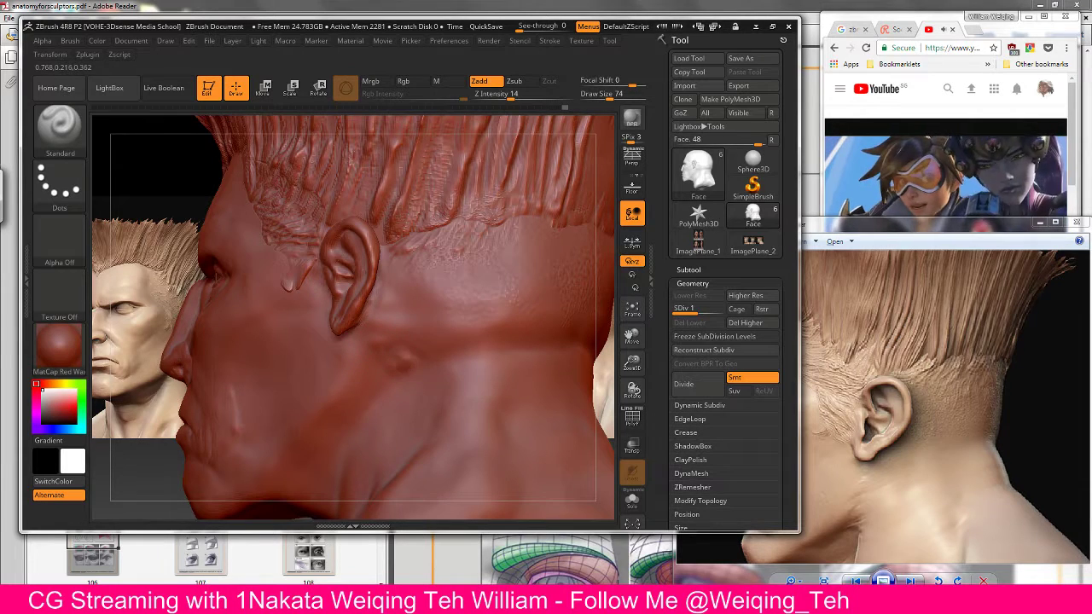
{"action": "key", "text": "shift"}
{"action": "key", "text": "shift"}
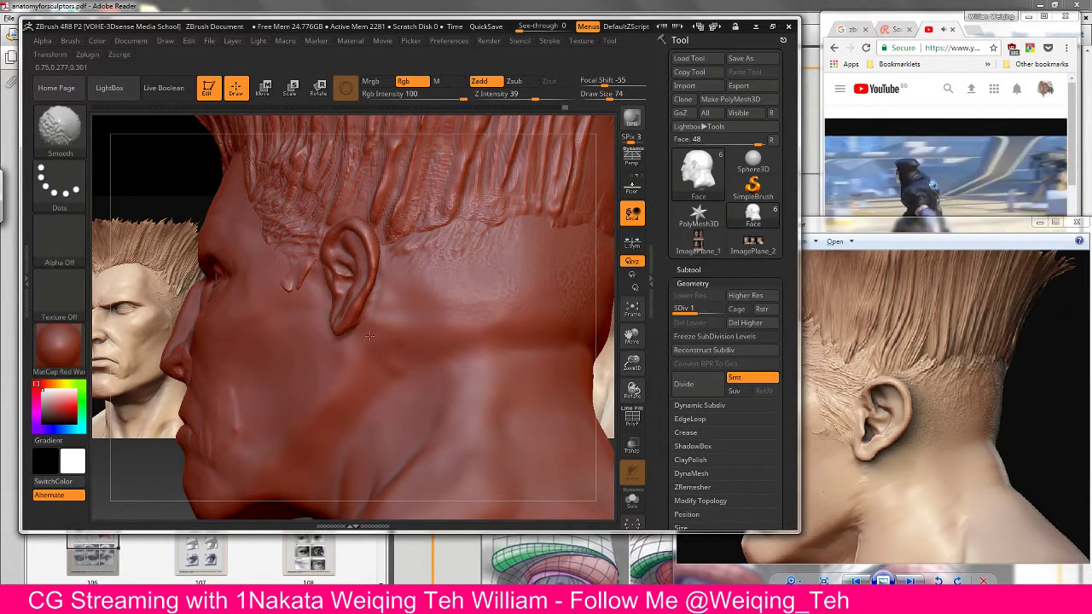
{"action": "left_click_drag", "start_coordinate": [370, 335], "coordinate": [385, 324], "text": "shift"}
{"action": "key", "text": "shift"}
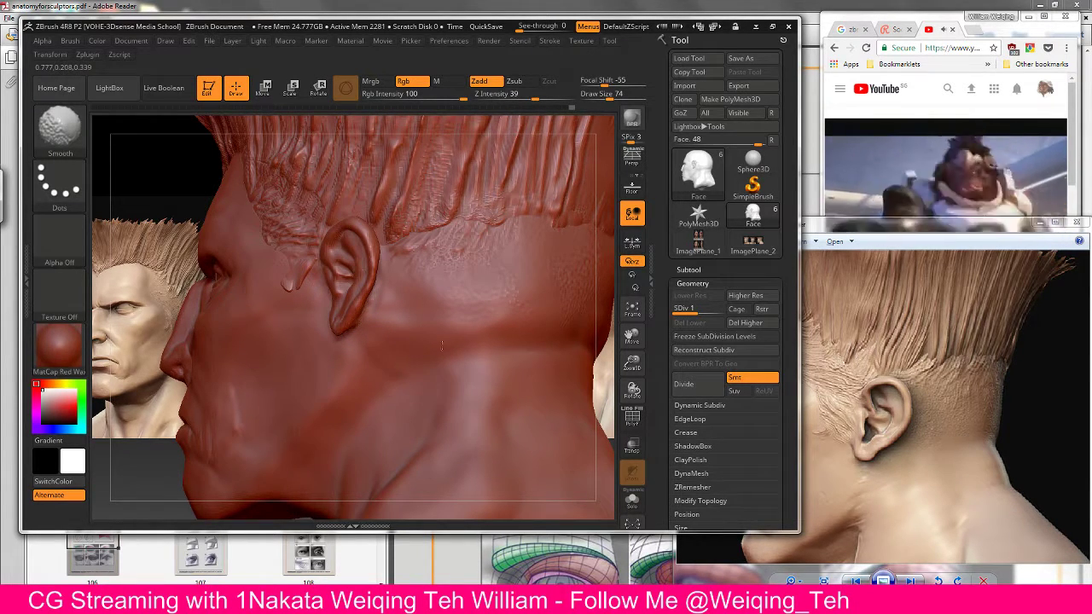
{"action": "key", "text": "shift"}
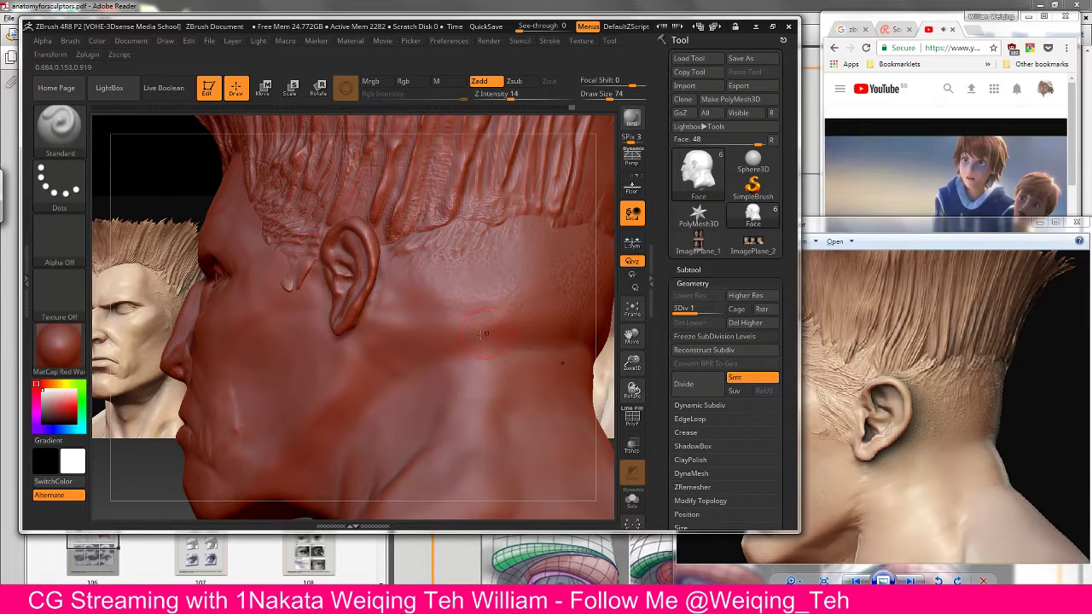
Step: Sculpt a raised ridge along the base of the skull at the back of the neck and soften it with smoothing
{"action": "left_click_drag", "start_coordinate": [475, 353], "coordinate": [571, 349]}
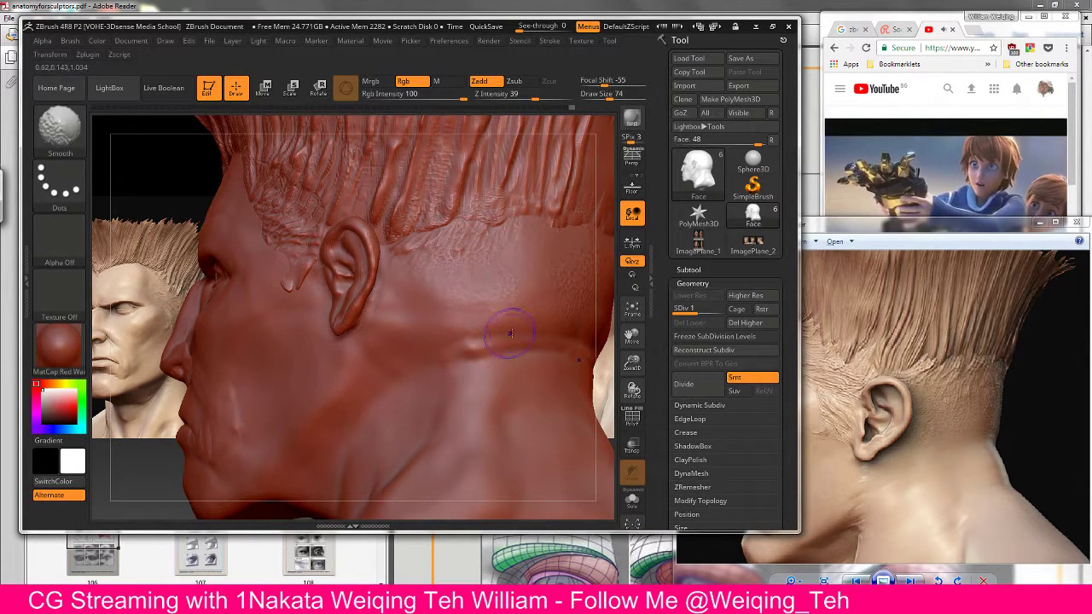
{"action": "key", "text": "shift"}
{"action": "key", "text": "shift"}
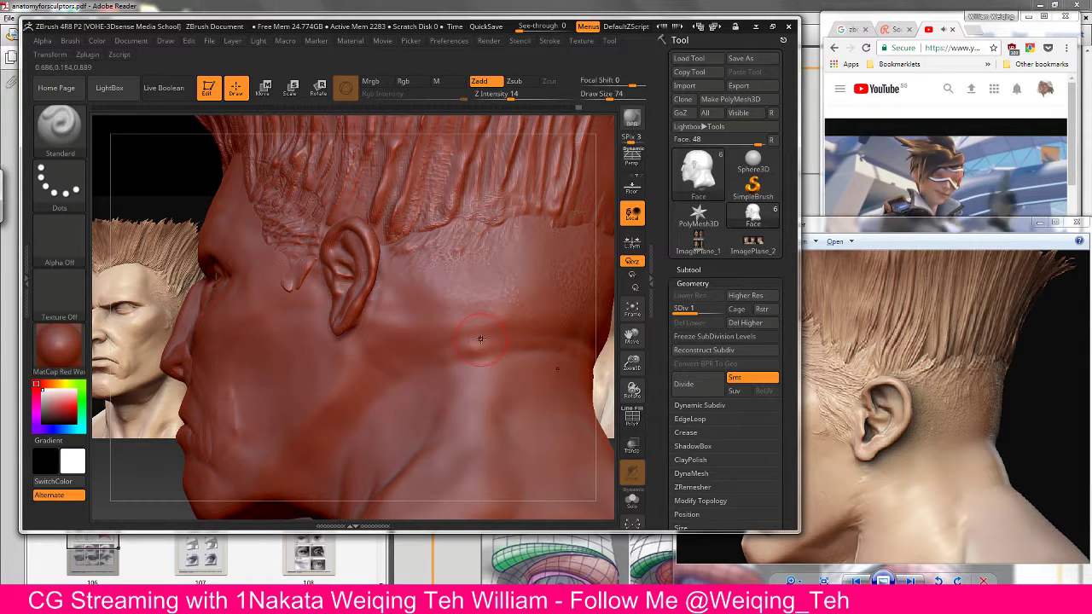
Step: Flatten the ridge at the base of the skull with the TrimDynamic brush and smooth it toward the ear
{"action": "key", "text": "b"}
{"action": "key", "text": "i"}
{"action": "key", "text": "n"}
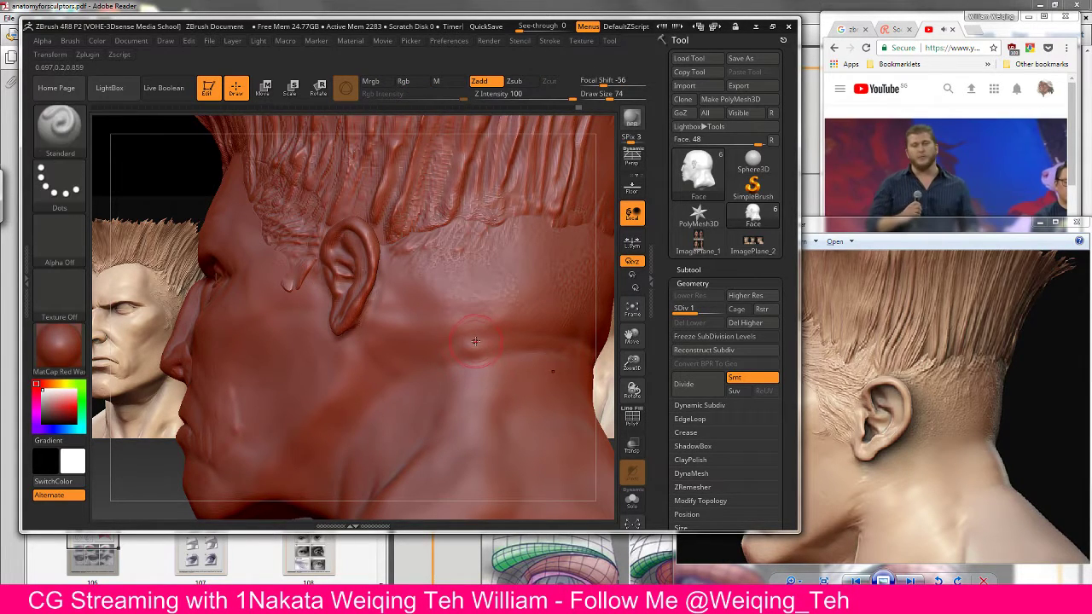
{"action": "key", "text": "b"}
{"action": "key", "text": "t"}
{"action": "key", "text": "d"}
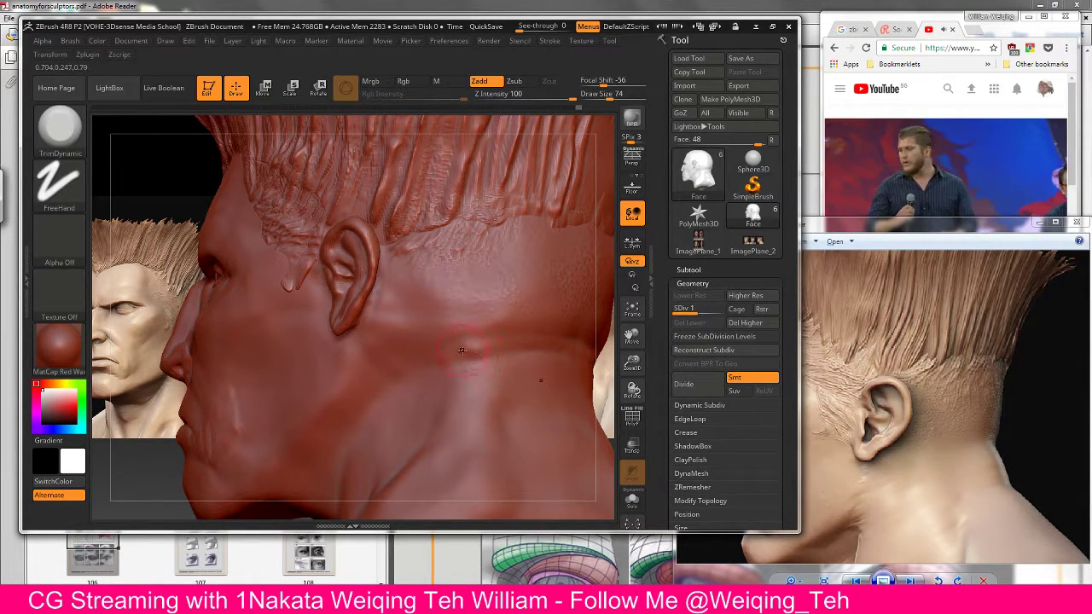
{"action": "key", "text": "shift"}
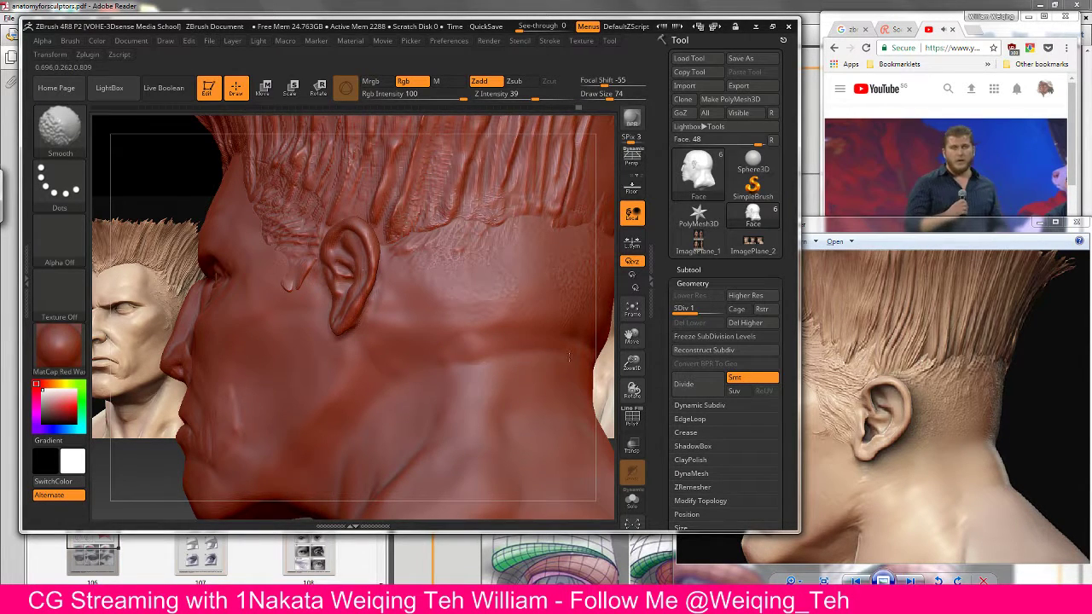
{"action": "left_click_drag", "start_coordinate": [569, 357], "coordinate": [408, 367], "text": "shift"}
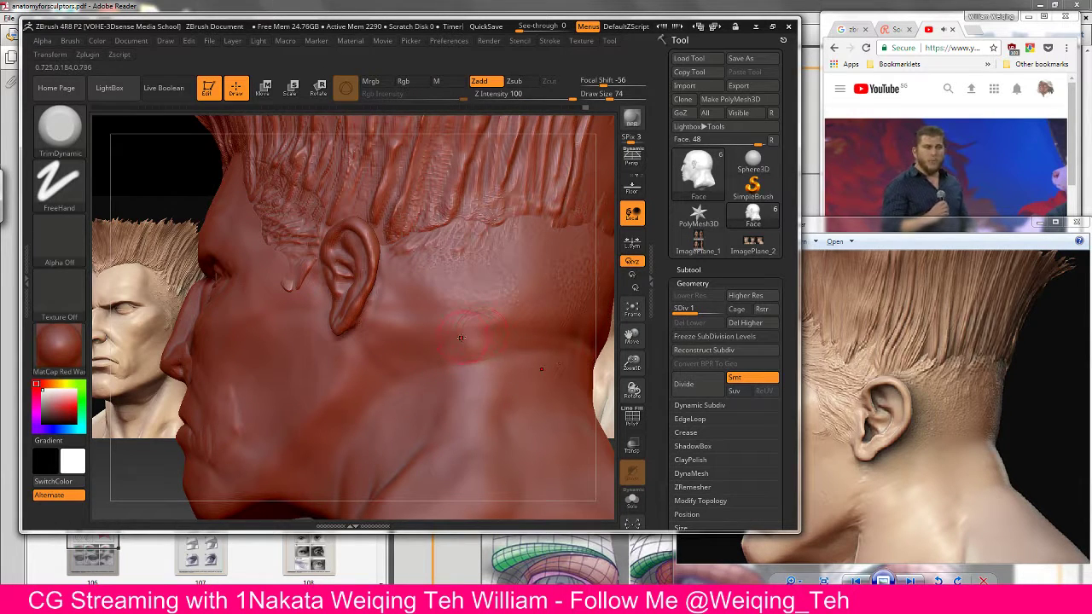
Step: Adjust the shape of the skull base and upper neck behind the ear with the Move Topological brush
{"action": "key", "text": "shift"}
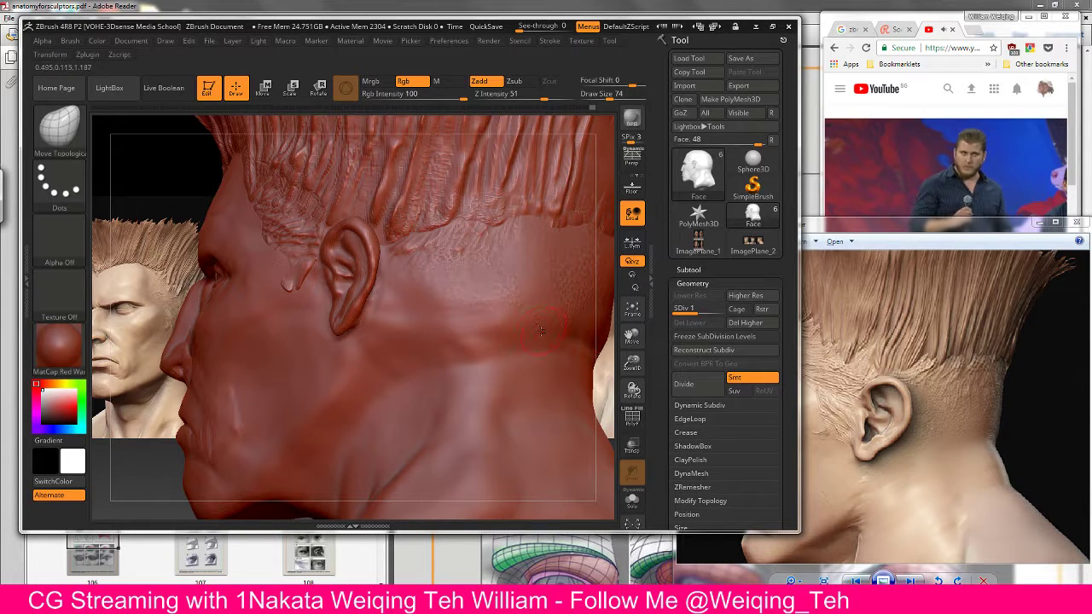
{"action": "mouse_move", "coordinate": [541, 331]}
{"action": "left_mouse_down", "text": "shift"}
{"action": "mouse_move", "coordinate": [463, 349]}
{"action": "mouse_move", "coordinate": [475, 365]}
{"action": "mouse_move", "coordinate": [469, 351]}
{"action": "left_mouse_up", "text": "shift"}
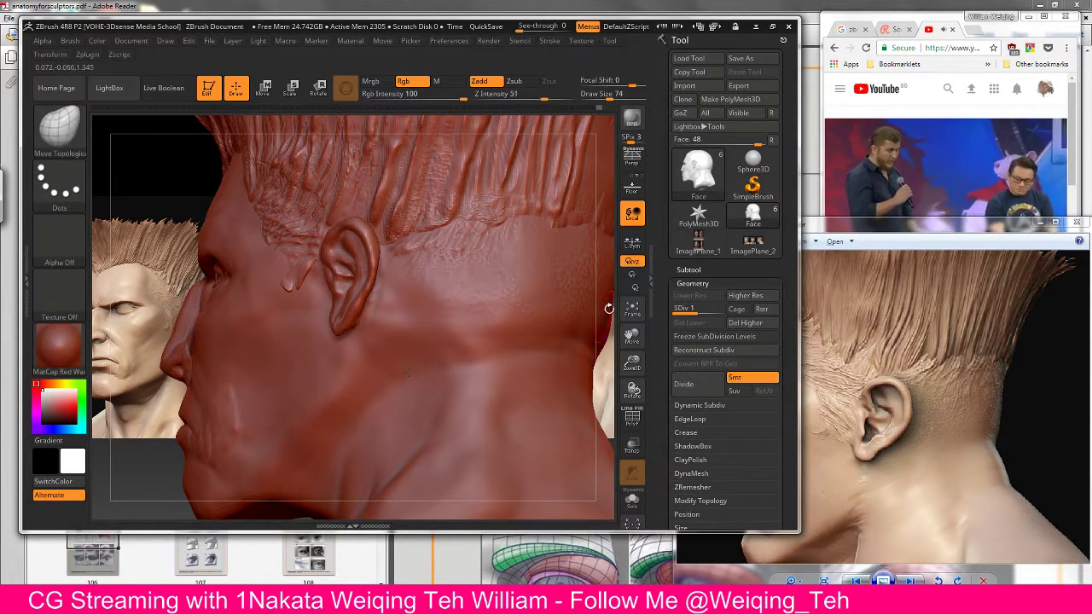
{"action": "mouse_move", "coordinate": [477, 358]}
{"action": "left_mouse_down"}
{"action": "mouse_move", "coordinate": [569, 360]}
{"action": "mouse_move", "coordinate": [535, 360]}
{"action": "left_mouse_up"}
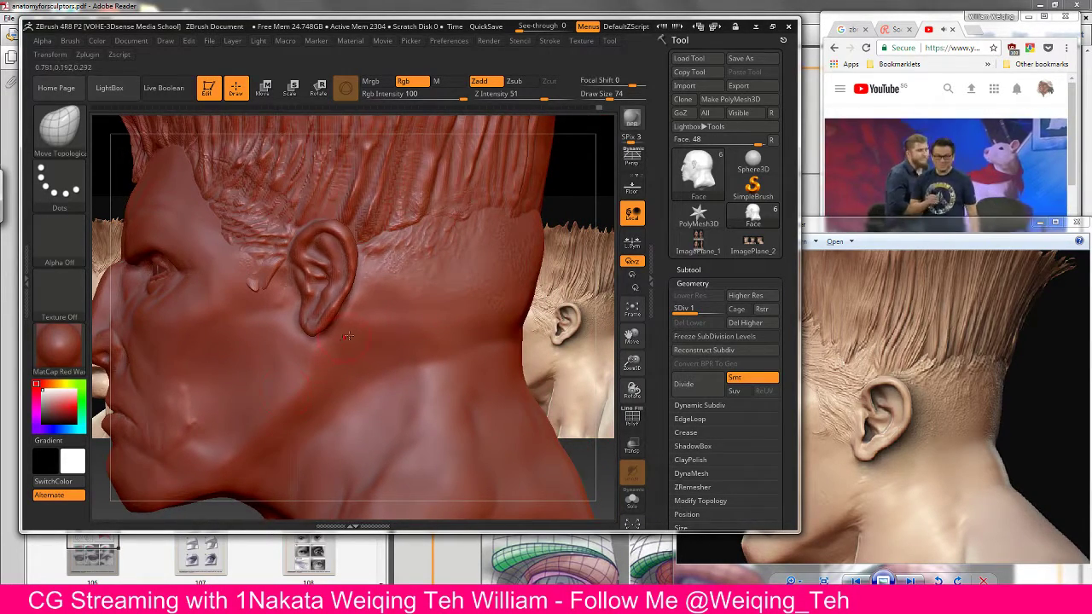
Step: Refine the transition beneath the ear lobe into the neck with the Standard brush, smoothing the surface
{"action": "key", "text": "b"}
{"action": "key", "text": "s"}
{"action": "key", "text": "t"}
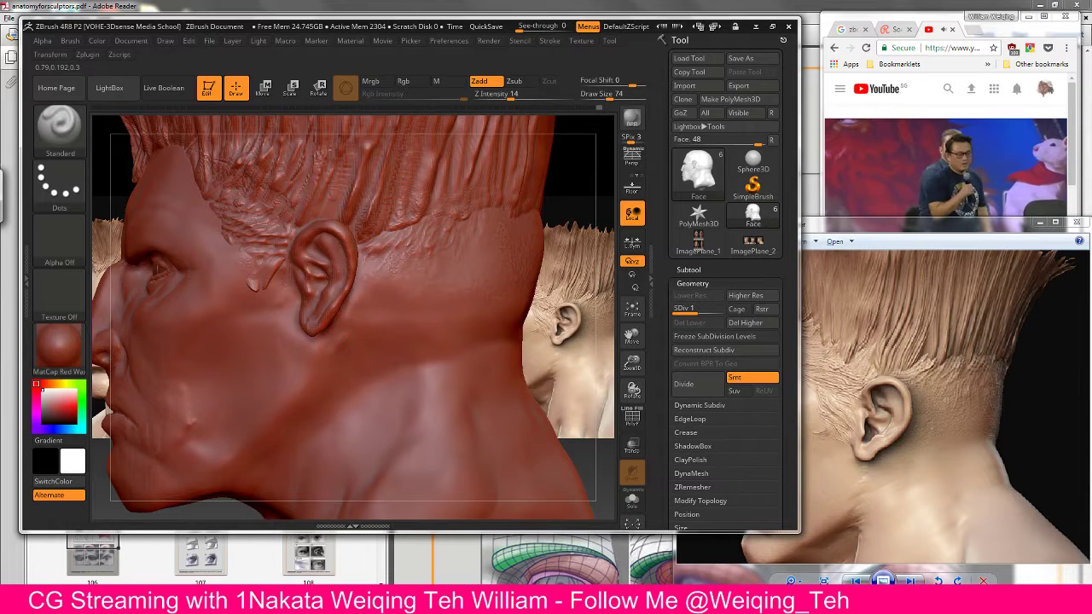
{"action": "key", "text": "shift"}
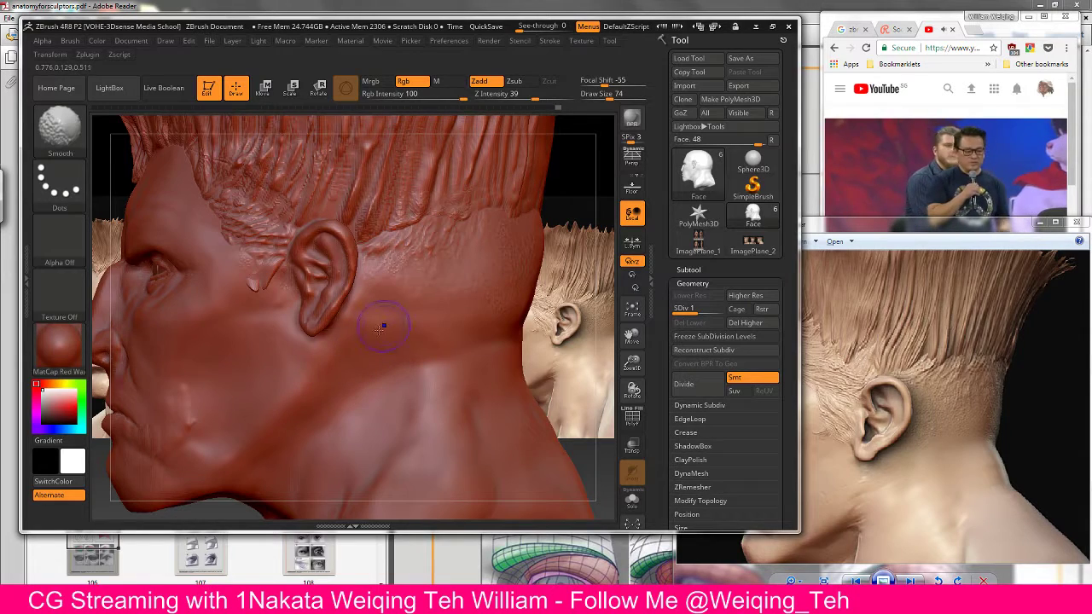
Step: Select the ClayTubesConstant brush and import pores.jpg from the Antro_Skin_Alphas folder in Downloads as its alpha
{"action": "mouse_move", "coordinate": [611, 254]}
{"action": "left_mouse_down"}
{"action": "mouse_move", "coordinate": [561, 215]}
{"action": "mouse_move", "coordinate": [600, 195]}
{"action": "mouse_move", "coordinate": [552, 200]}
{"action": "left_mouse_up"}
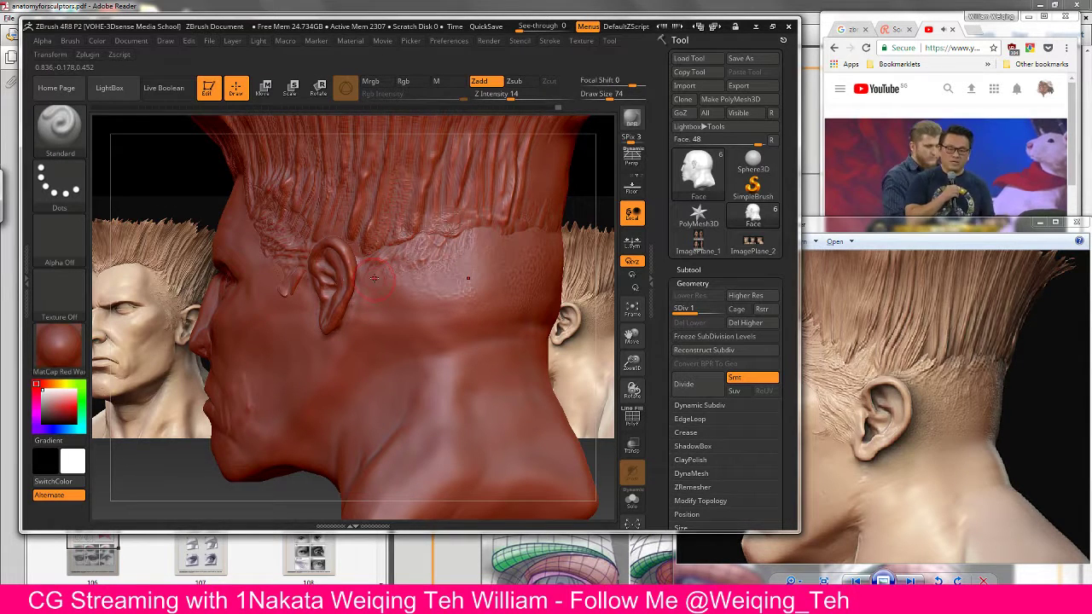
{"action": "key", "text": "b"}
{"action": "key", "text": "c"}
{"action": "key", "text": "t"}
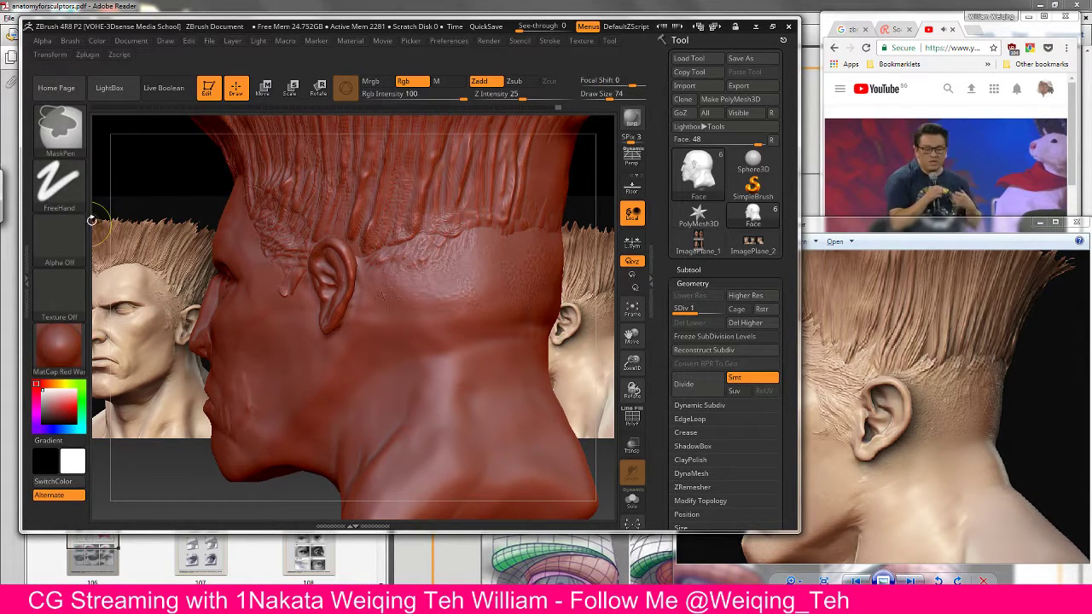
{"action": "left_click", "coordinate": [68, 250]}
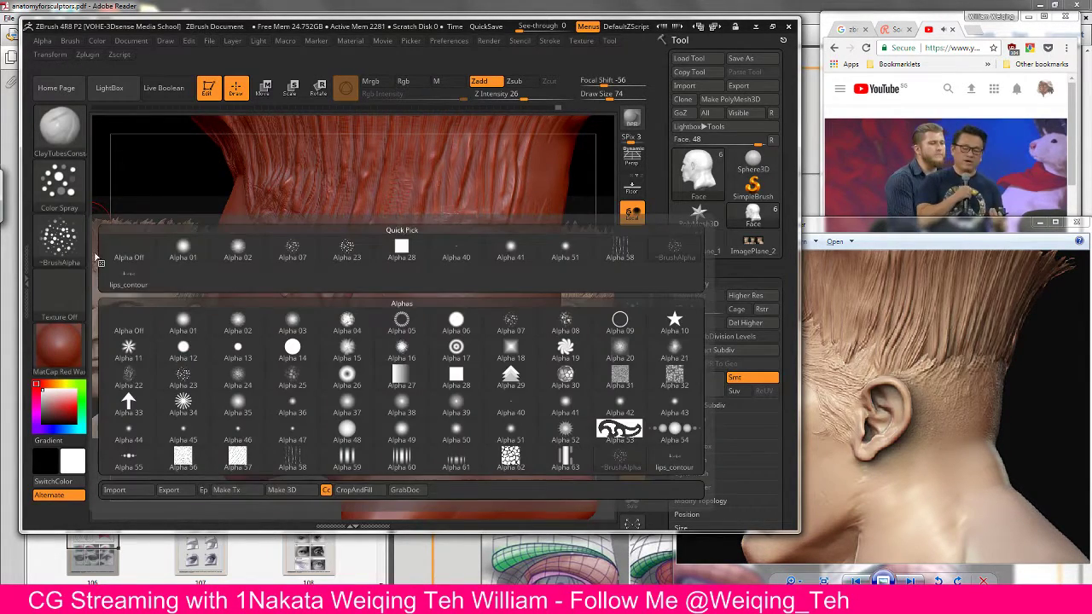
{"action": "left_click", "coordinate": [114, 490]}
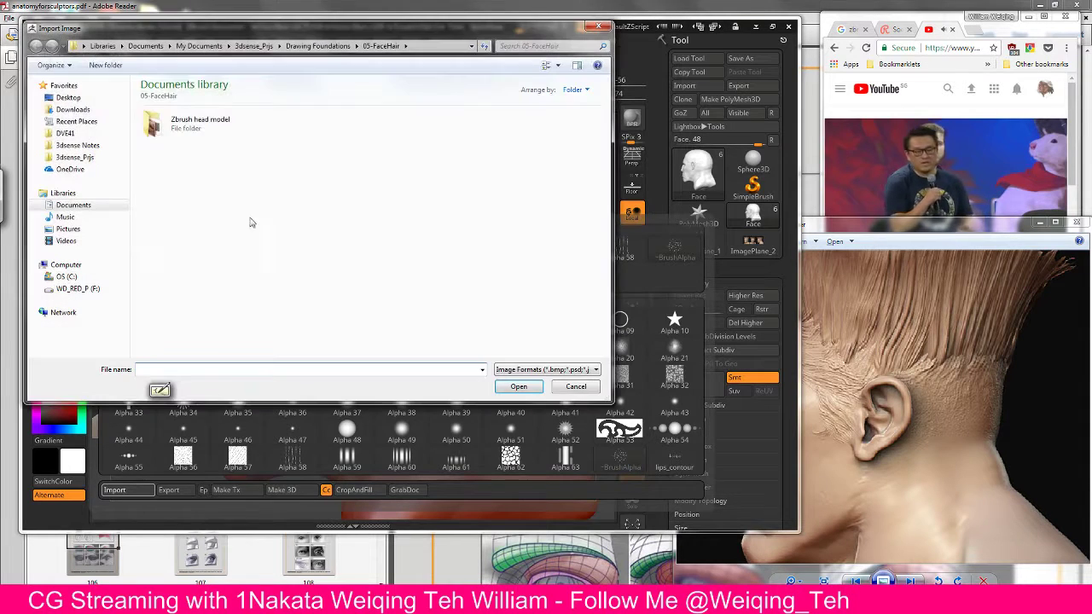
{"action": "left_click", "coordinate": [73, 109]}
{"action": "double_click", "coordinate": [170, 128]}
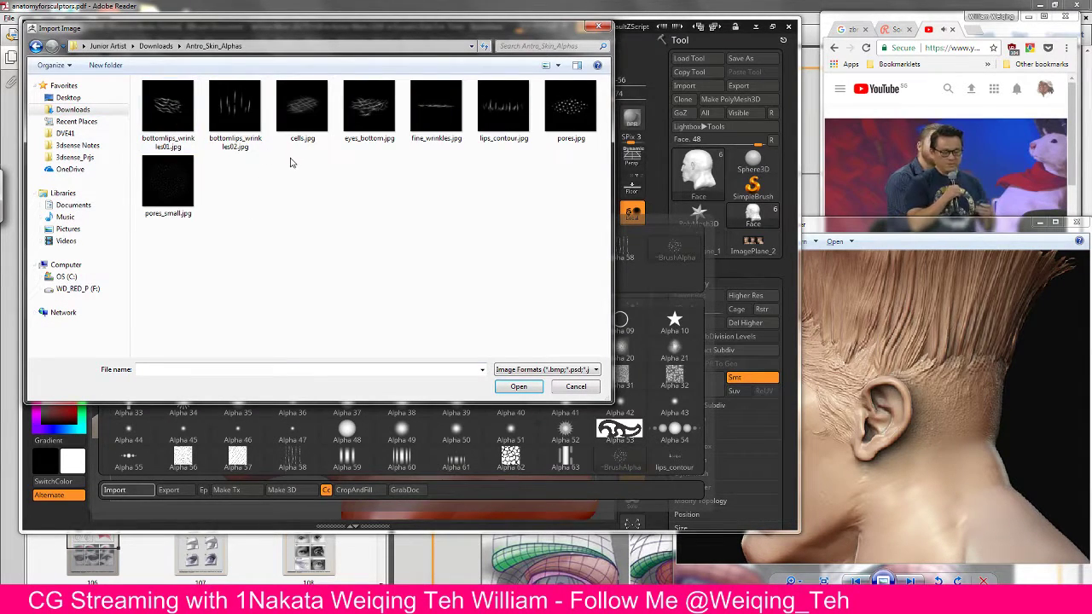
{"action": "left_click", "coordinate": [586, 106]}
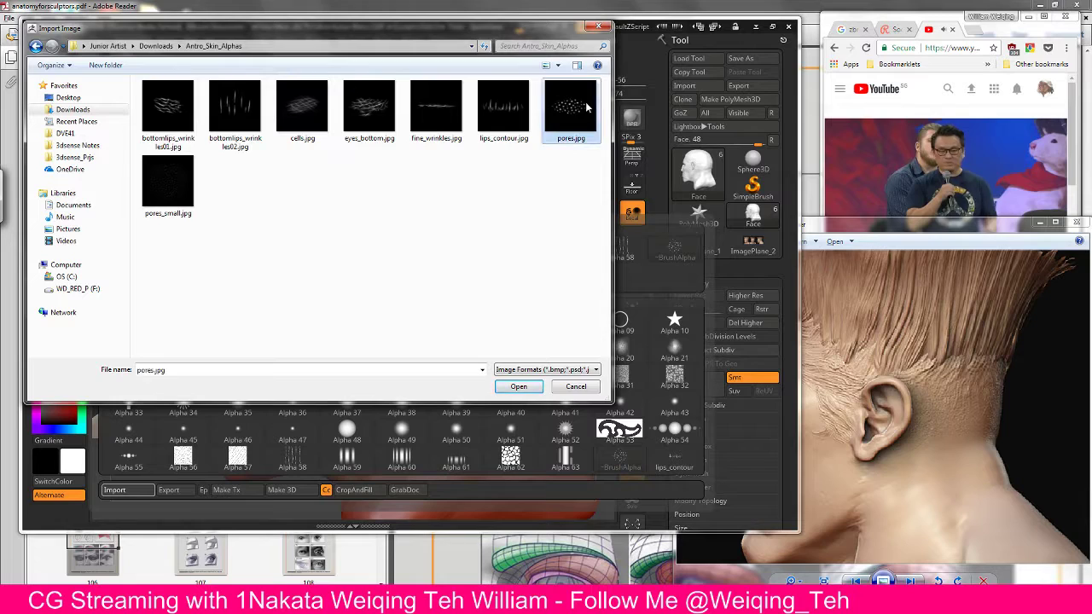
{"action": "left_click", "coordinate": [519, 386]}
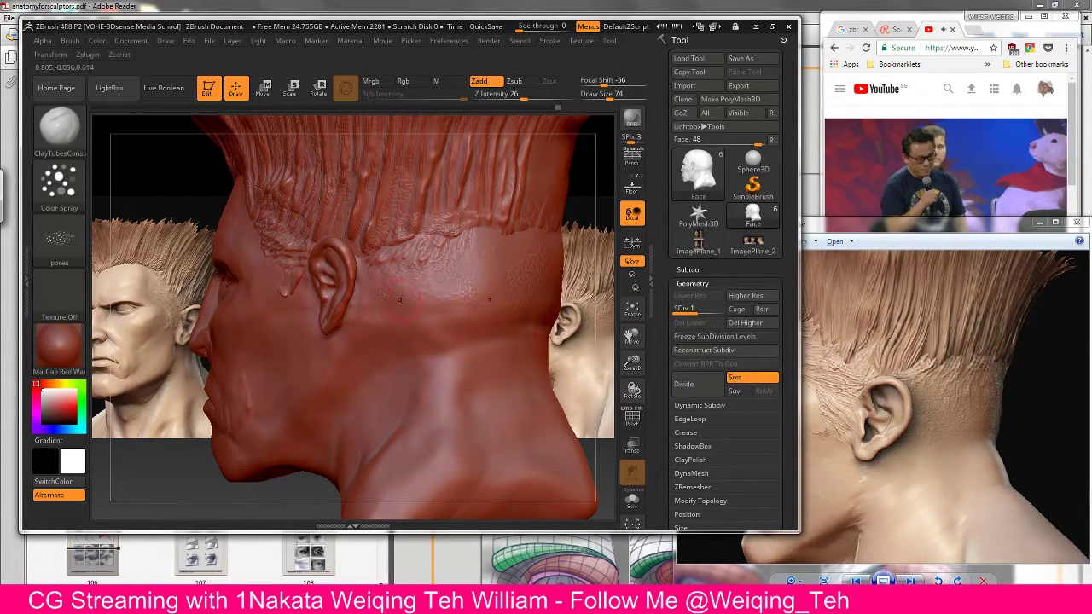
Step: Spray pore texture over the shaved area behind the ear with ClayTubesConstant and smooth it toward the hairline
{"action": "key", "text": "shift"}
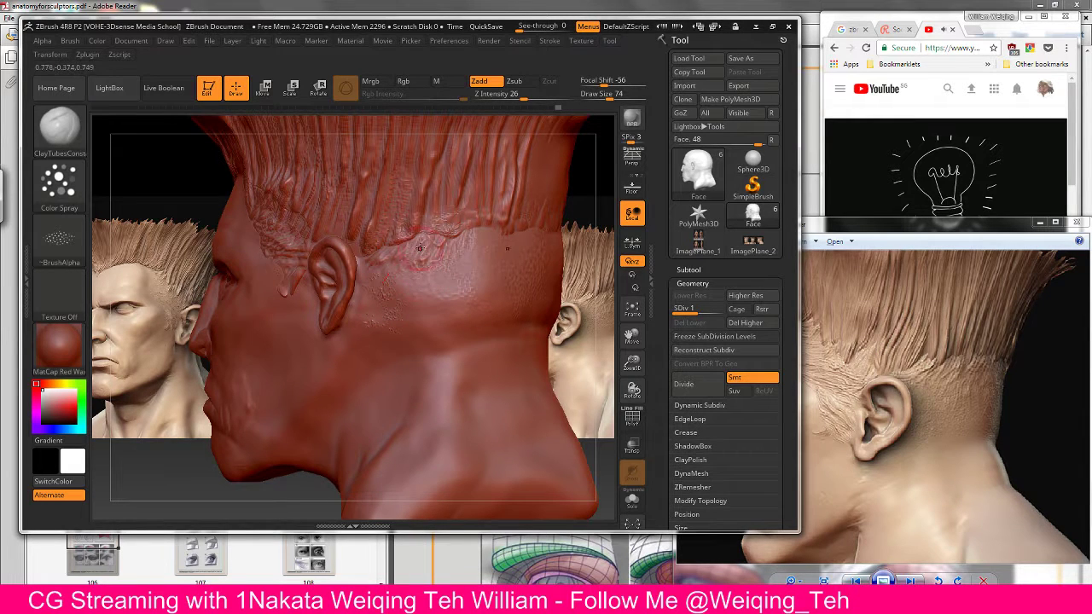
{"action": "mouse_move", "coordinate": [422, 315]}
{"action": "left_mouse_down", "text": "shift"}
{"action": "mouse_move", "coordinate": [467, 264]}
{"action": "mouse_move", "coordinate": [480, 220]}
{"action": "left_mouse_up", "text": "shift"}
{"action": "key", "text": "ctrl"}
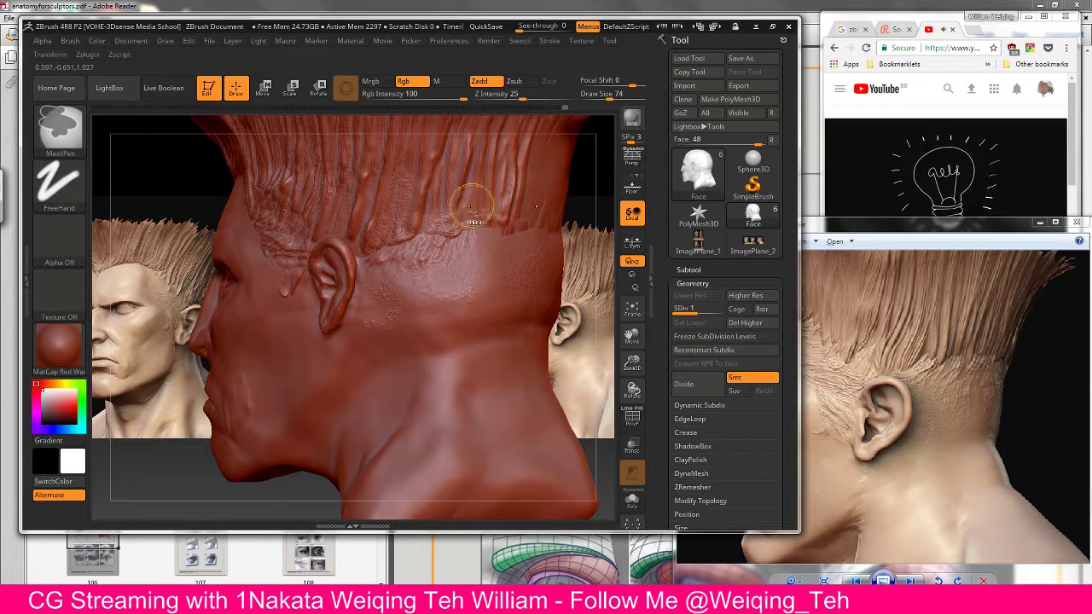
{"action": "key", "text": "alt"}
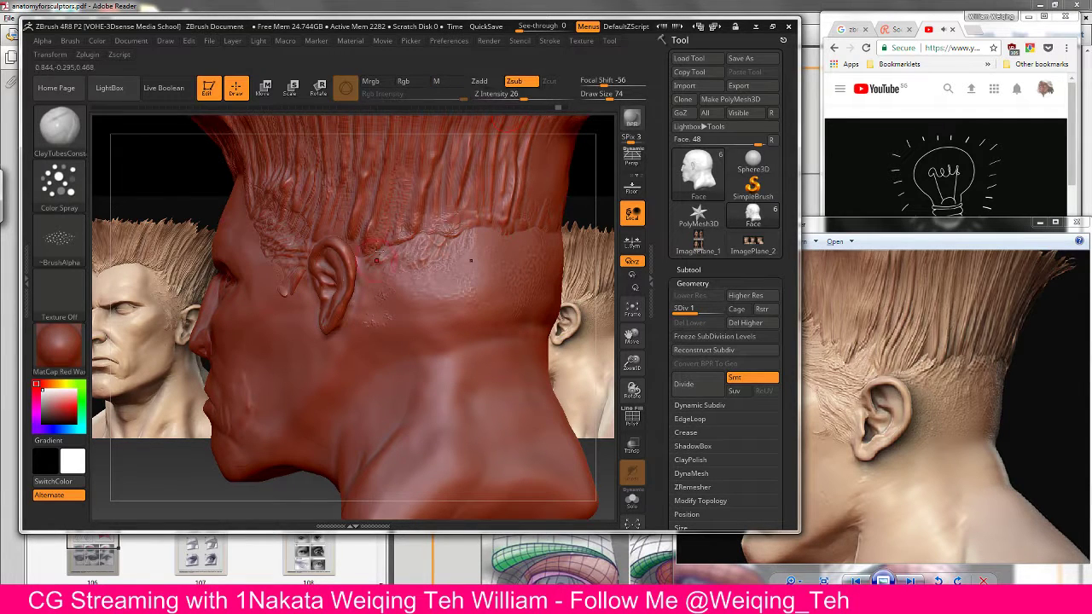
{"action": "mouse_move", "coordinate": [410, 247]}
{"action": "left_mouse_down", "text": "shift"}
{"action": "mouse_move", "coordinate": [428, 305]}
{"action": "mouse_move", "coordinate": [468, 259]}
{"action": "mouse_move", "coordinate": [427, 289]}
{"action": "left_mouse_up", "text": "shift"}
{"action": "left_click_drag", "start_coordinate": [577, 294], "coordinate": [515, 262]}
{"action": "key", "text": "shift"}
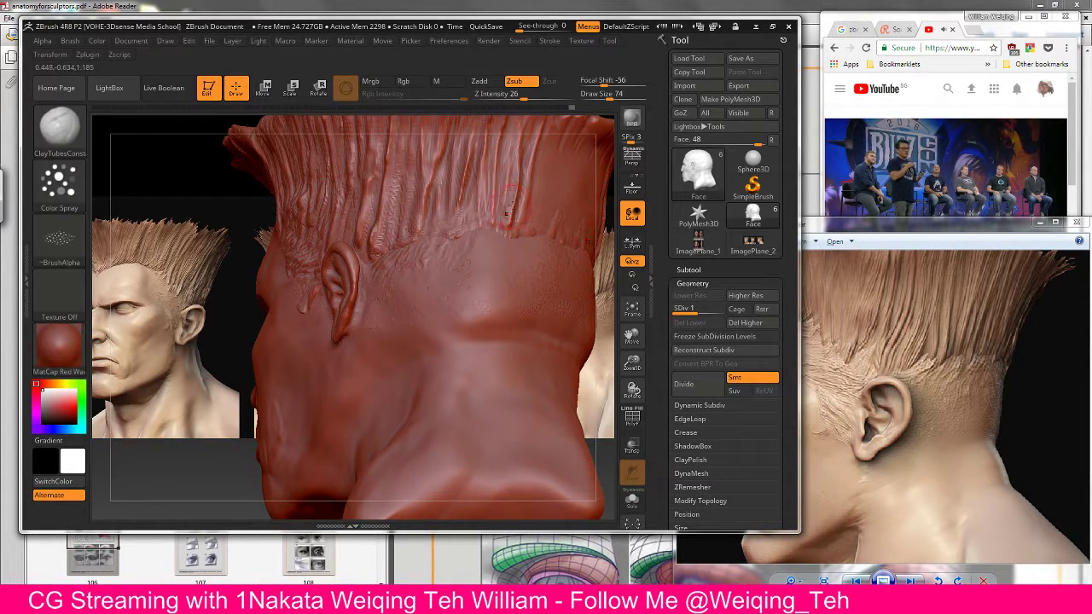
{"action": "key", "text": "alt"}
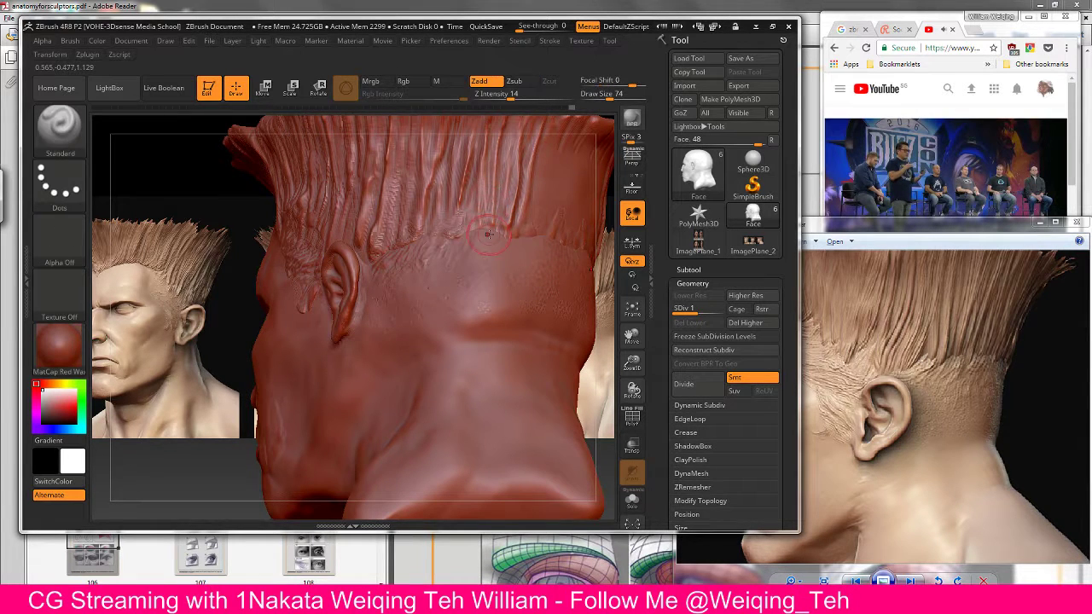
Step: Switch to the DamStandard brush and reduce its draw size to 62
{"action": "key", "text": "b"}
{"action": "key", "text": "d"}
{"action": "key", "text": "s"}
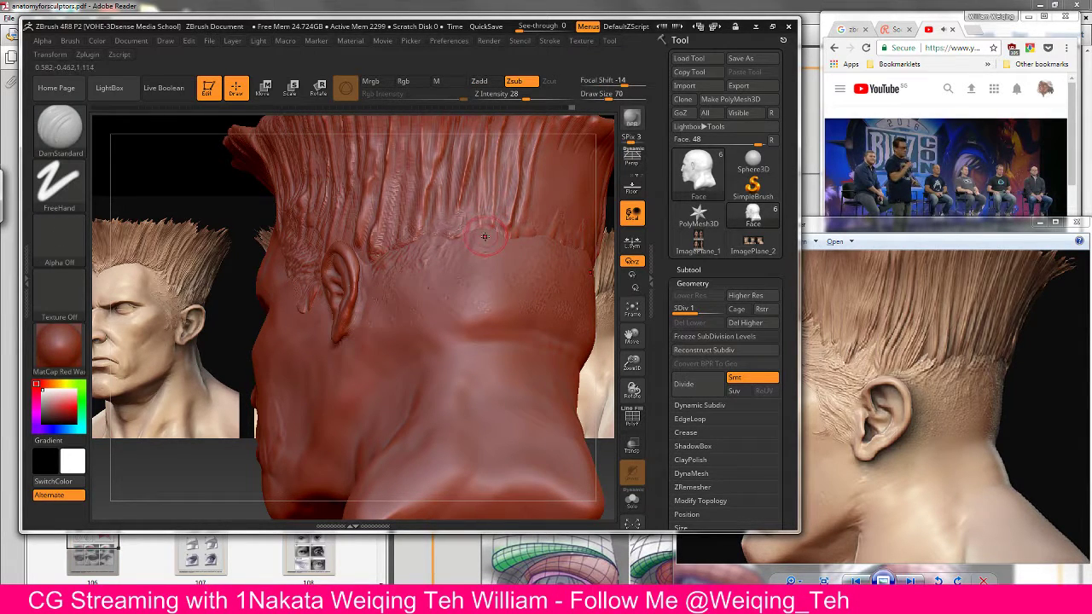
{"action": "key", "text": "["}
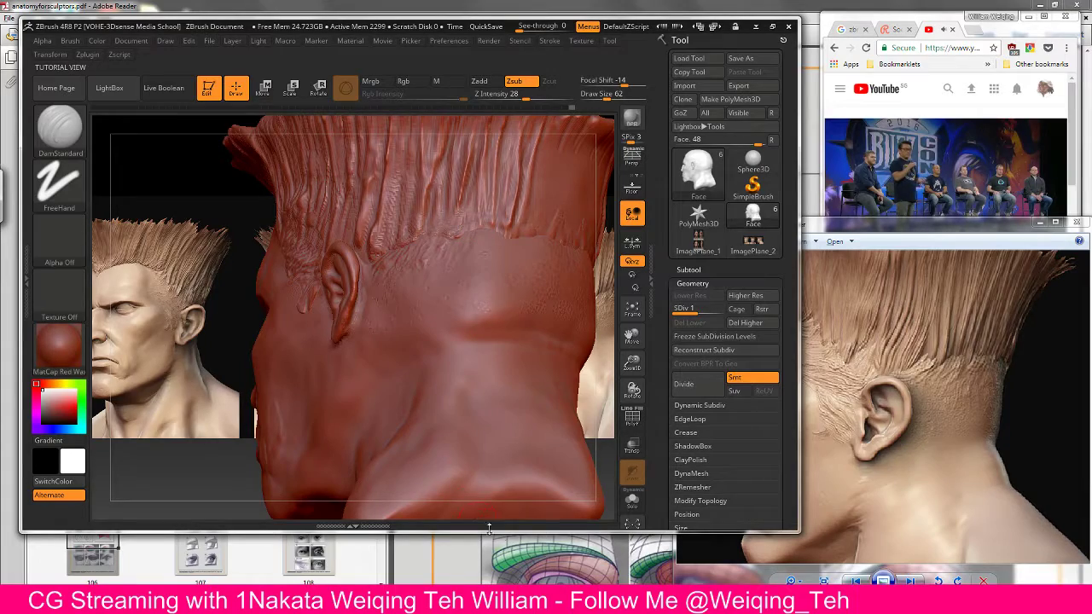
Step: Switch to OBS Studio to check the live stream, moving its window aside and minimizing it
{"action": "key", "text": "alt+Tab"}
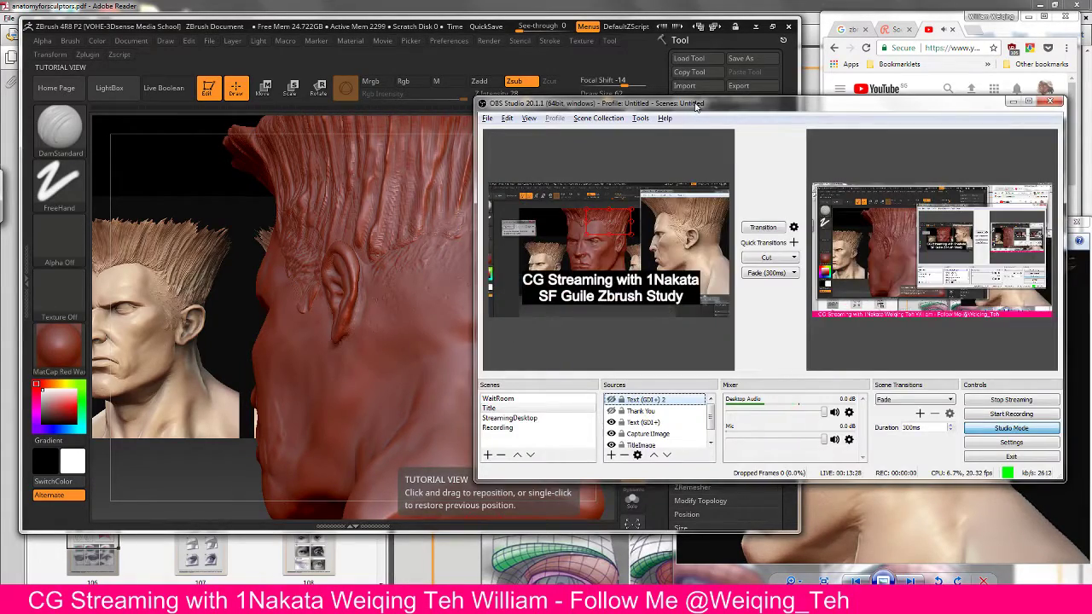
{"action": "left_click_drag", "start_coordinate": [908, 108], "coordinate": [642, 145]}
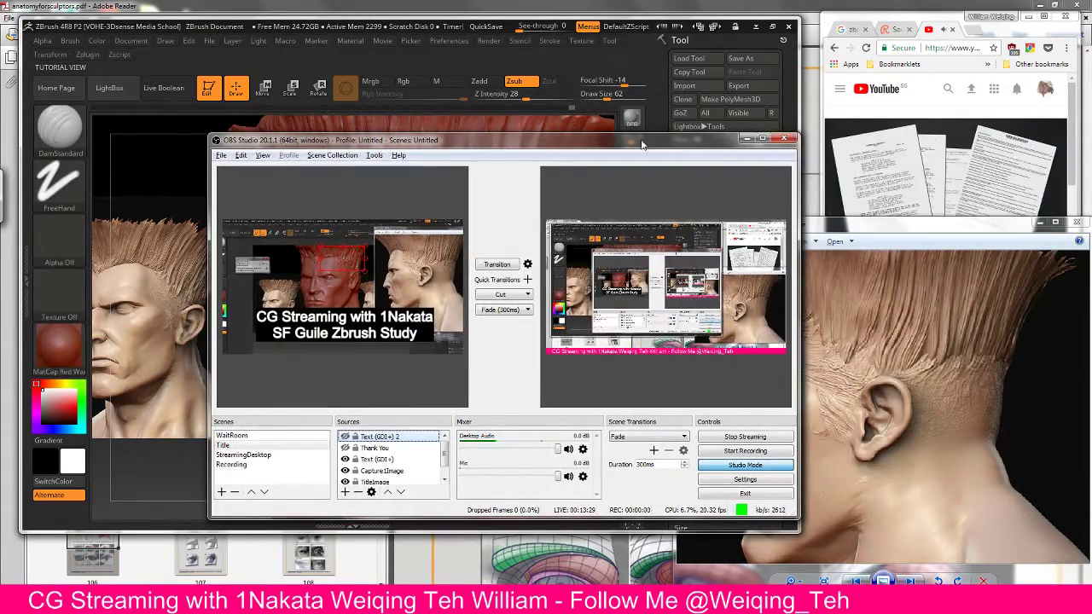
{"action": "left_click", "coordinate": [746, 138]}
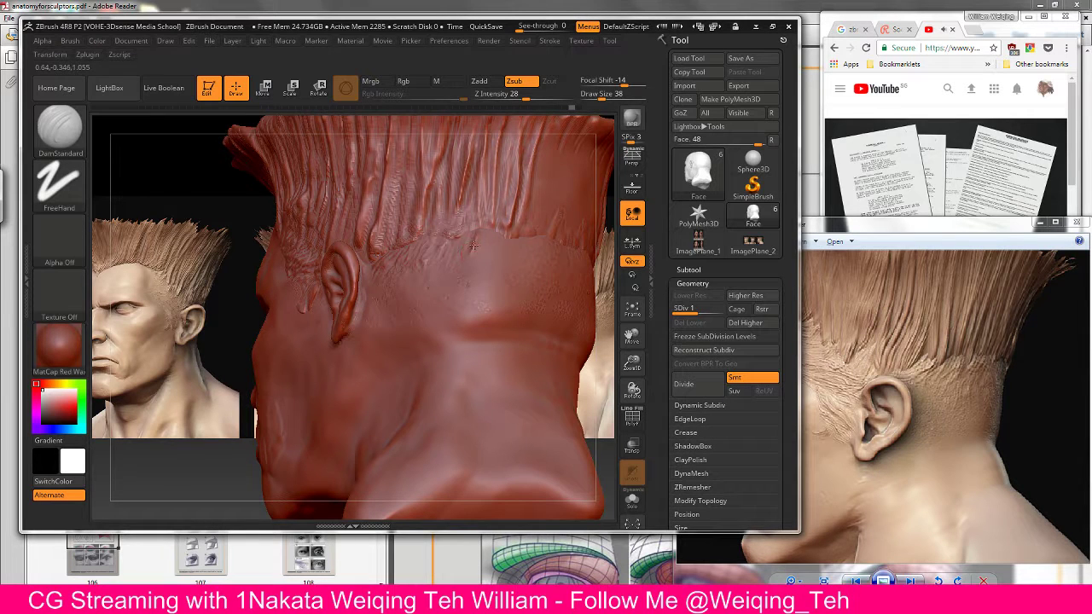
Step: Carve fine strands below the hairline behind the ear with DamStandard at Z Intensity 10 and draw size 18, smoothing where needed
{"action": "key", "text": "shift"}
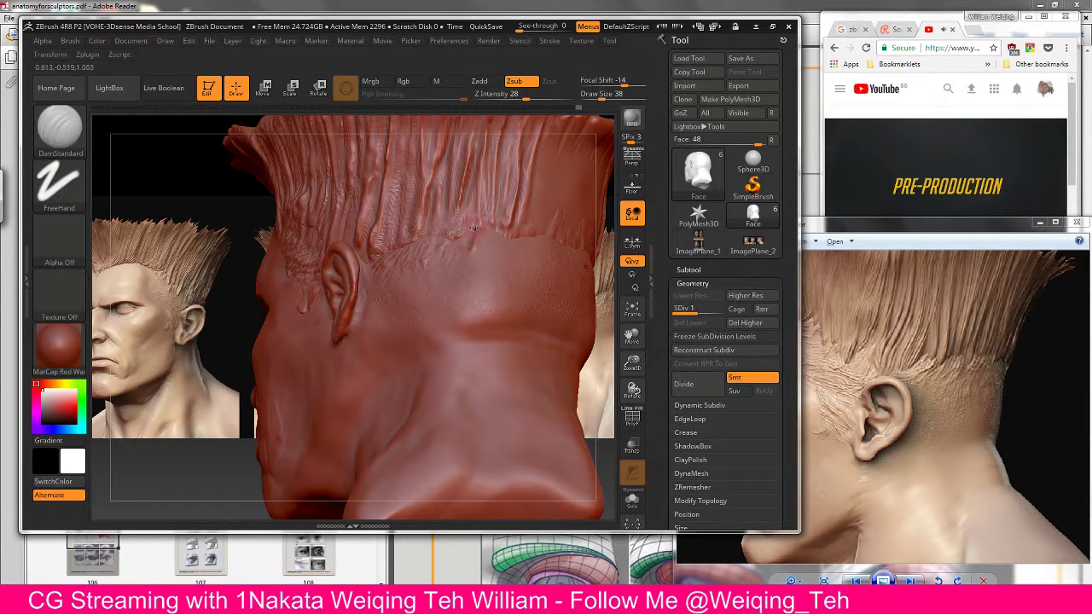
{"action": "key", "text": "ctrl"}
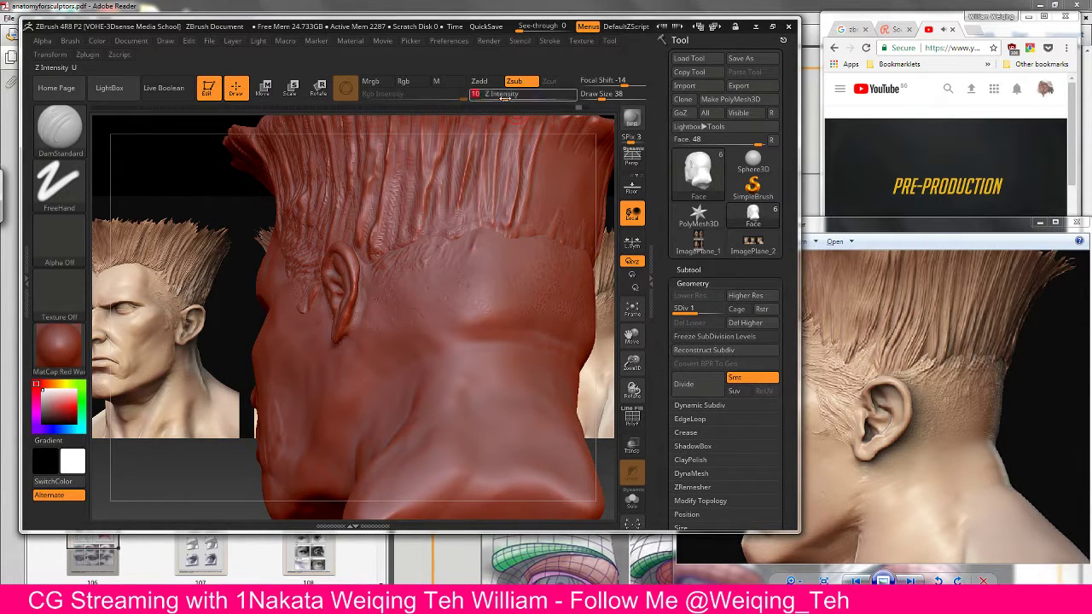
{"action": "right_click_drag", "start_coordinate": [607, 189], "coordinate": [491, 228]}
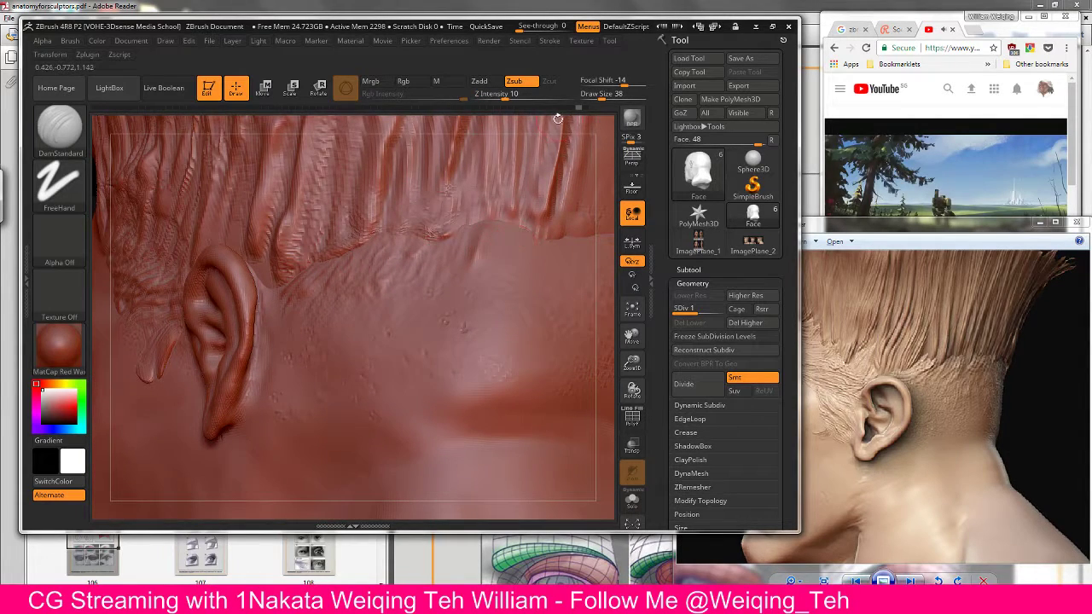
{"action": "right_click_drag", "start_coordinate": [557, 118], "coordinate": [341, 233]}
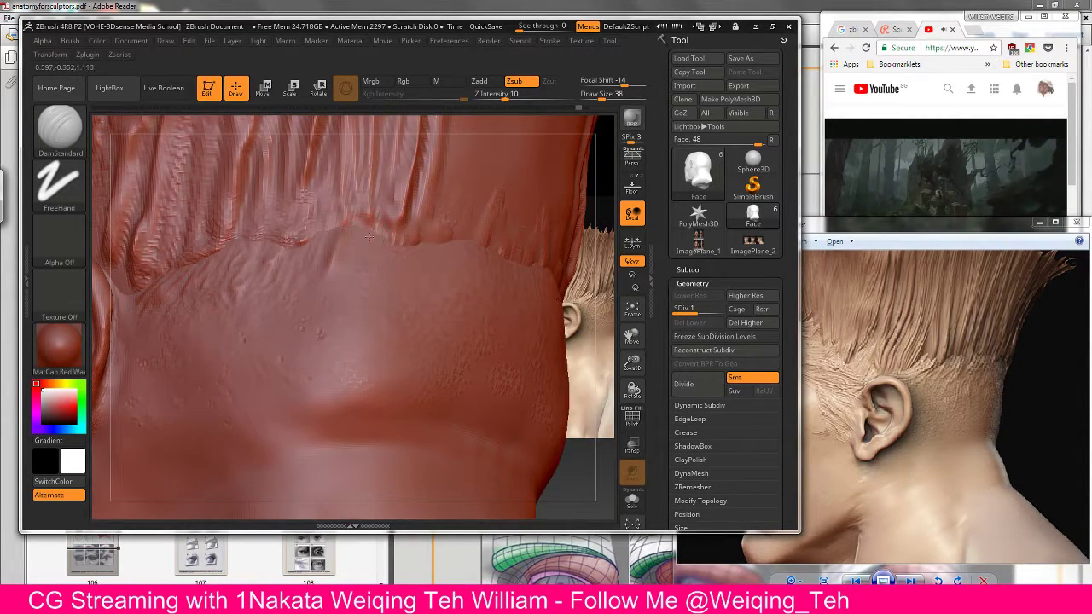
{"action": "key", "text": "bracketleft"}
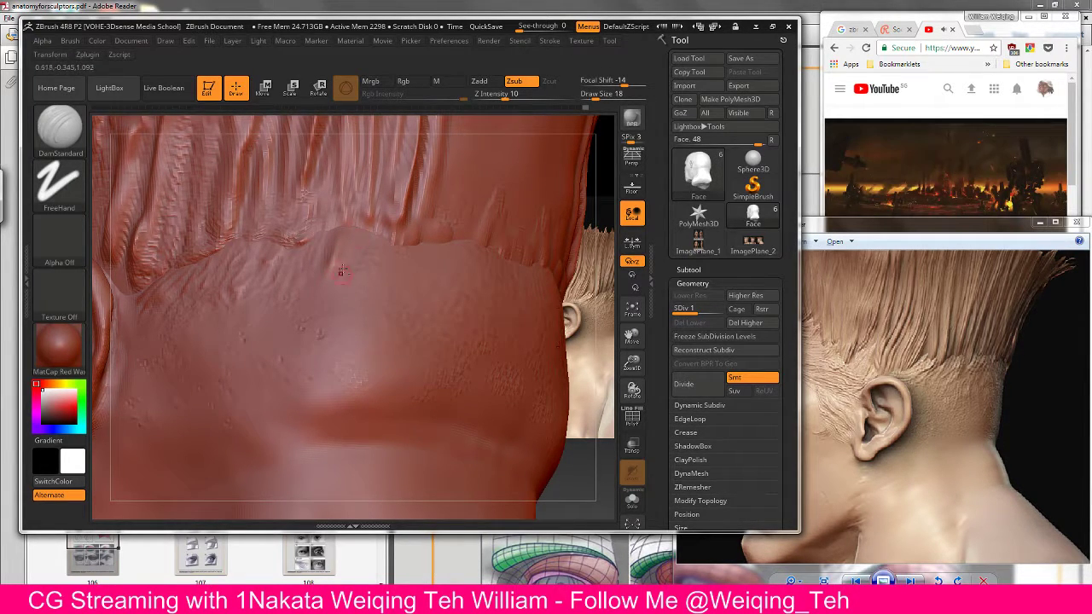
{"action": "left_click_drag", "start_coordinate": [341, 271], "coordinate": [344, 249]}
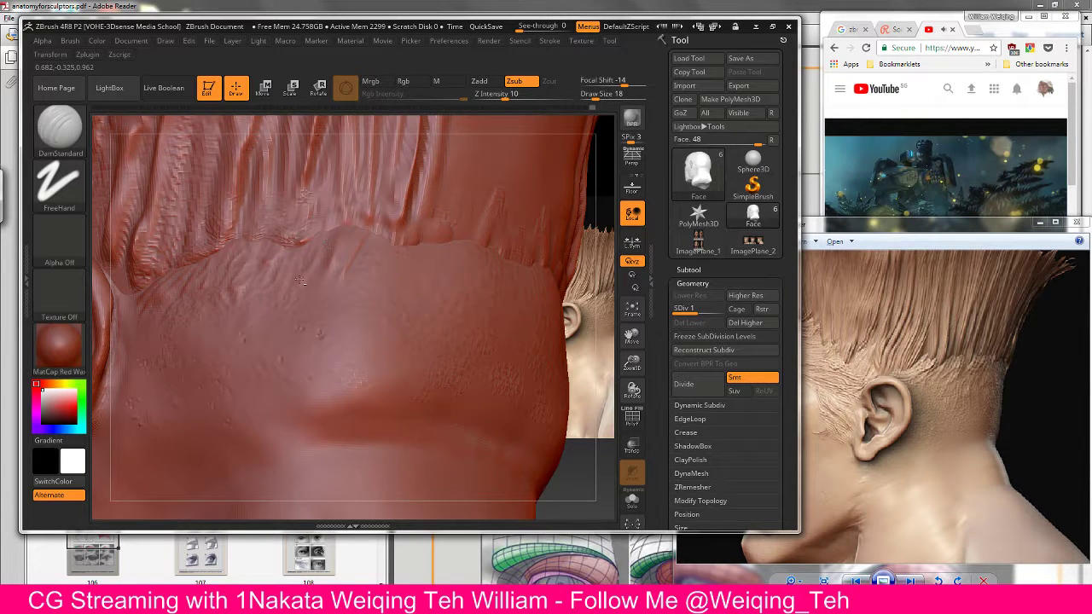
{"action": "left_click_drag", "start_coordinate": [338, 226], "coordinate": [311, 260]}
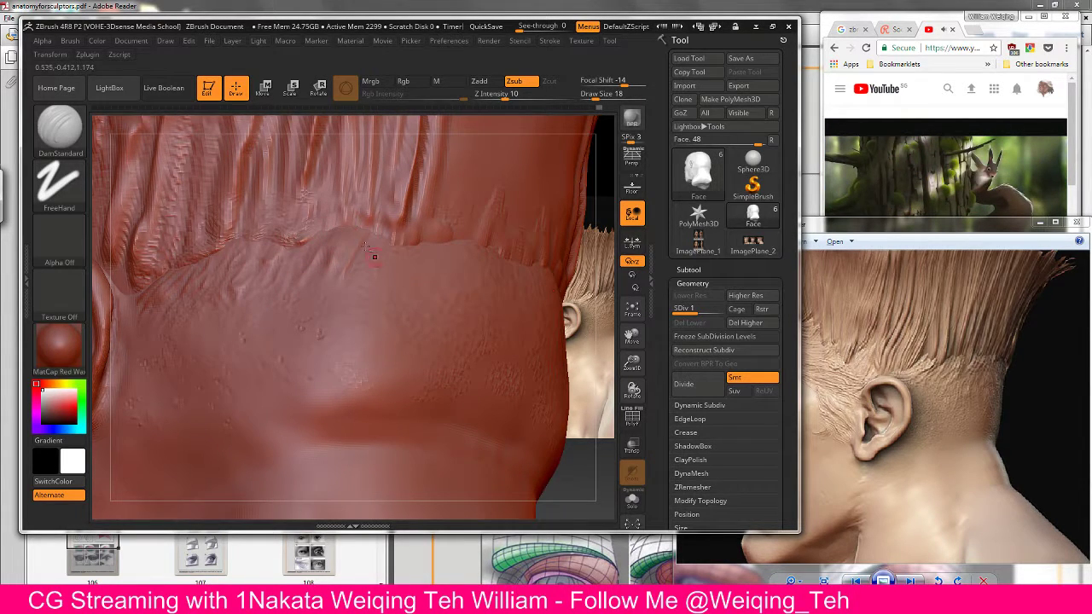
{"action": "key", "text": "ctrl+z"}
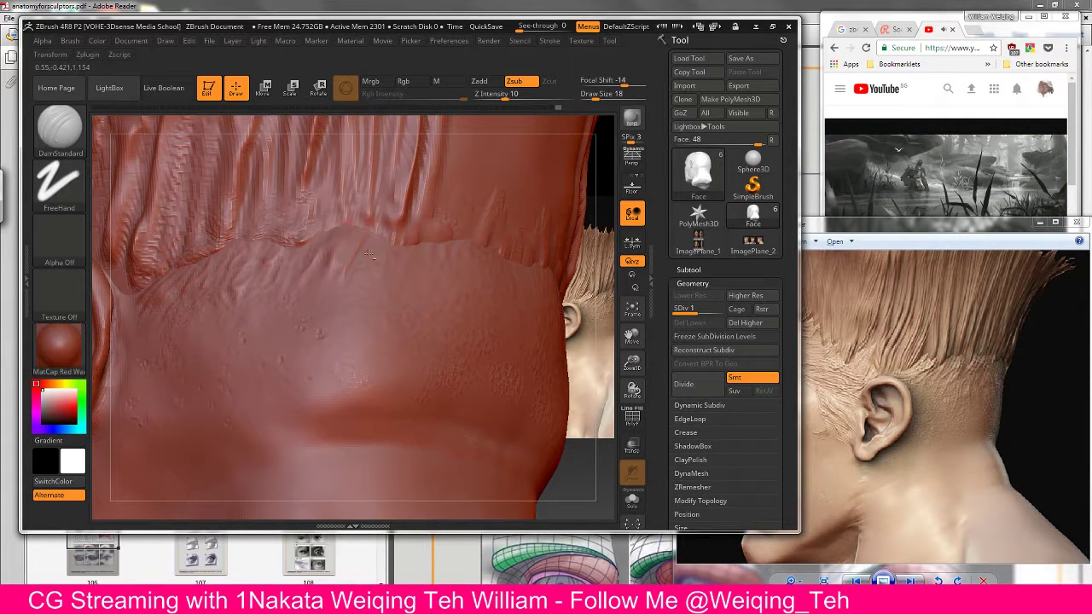
{"action": "left_click_drag", "start_coordinate": [369, 254], "coordinate": [322, 245], "text": "shift"}
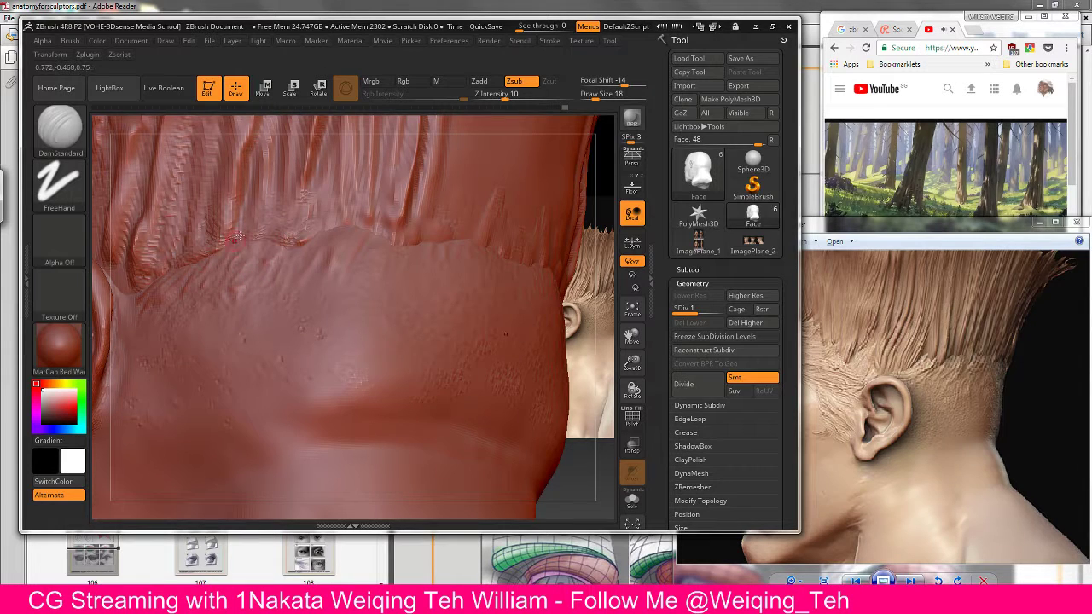
{"action": "key", "text": "shift"}
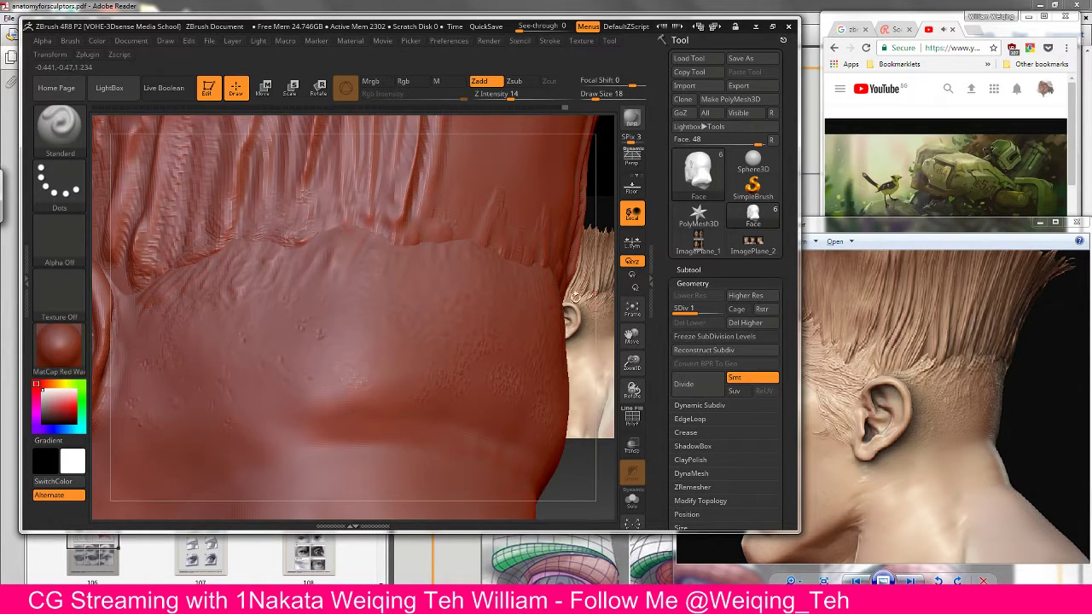
Step: Open the subtool list and make the Hair subtool active
{"action": "left_click_drag", "start_coordinate": [576, 298], "coordinate": [589, 324]}
{"action": "left_click", "coordinate": [688, 269]}
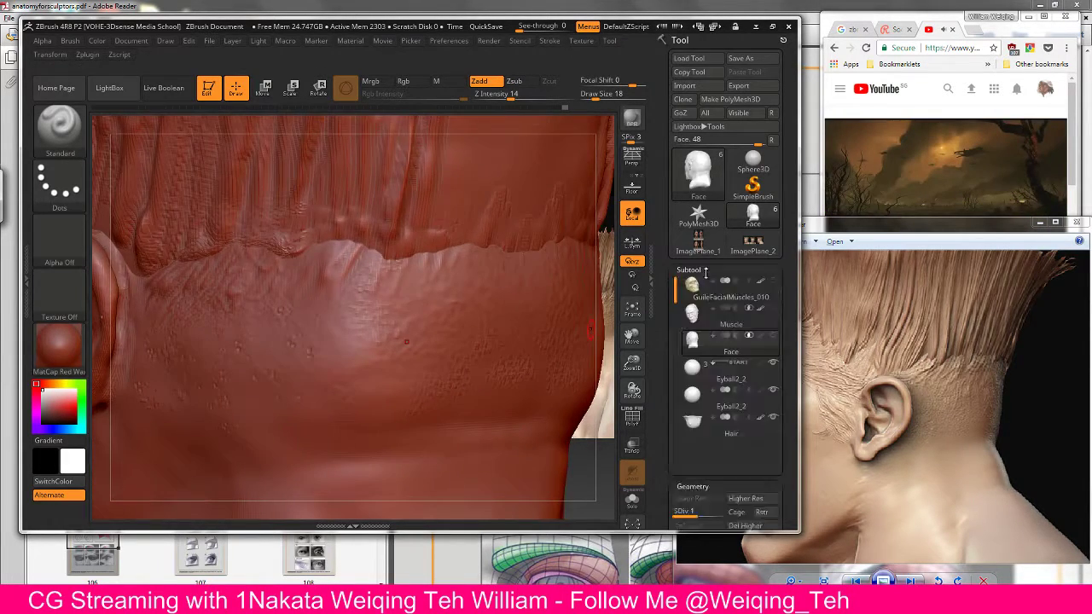
{"action": "left_click", "coordinate": [693, 422]}
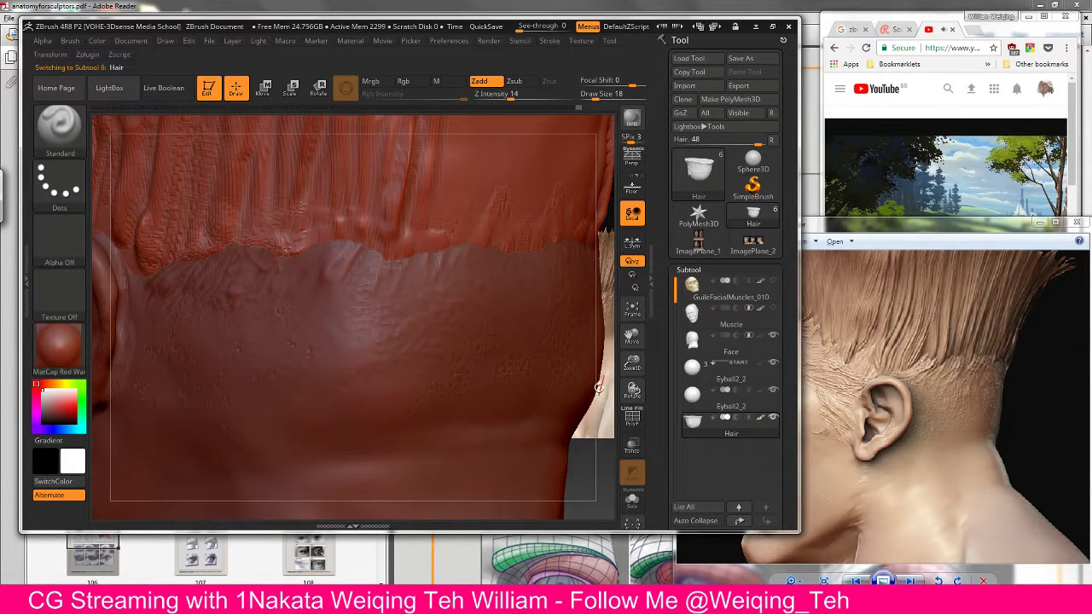
{"action": "left_click", "coordinate": [773, 337]}
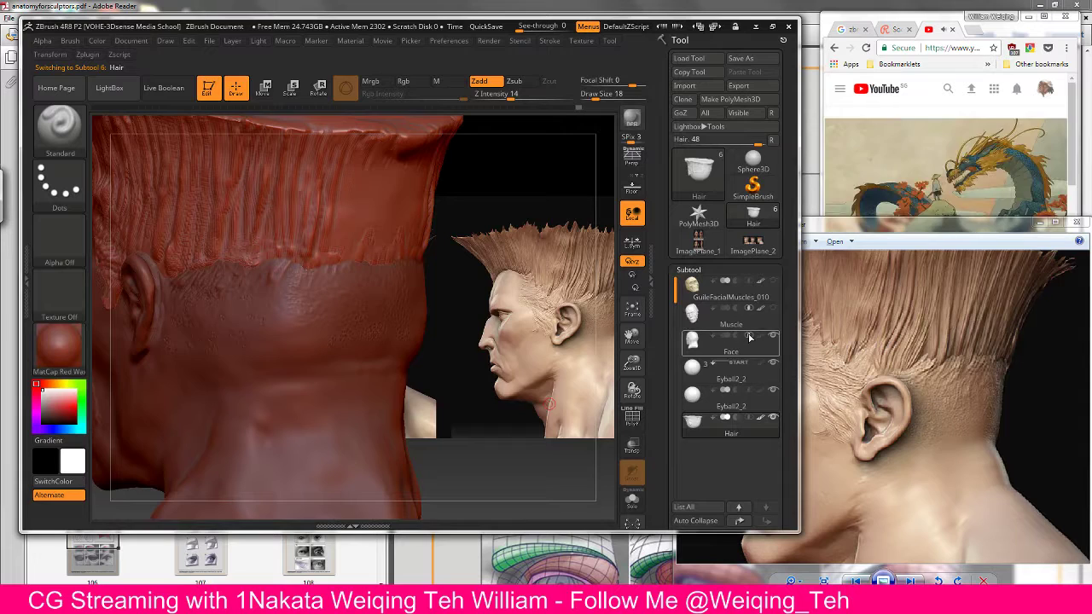
Step: Turn the painted colour of both eyeball subtools on and back off
{"action": "mouse_move", "coordinate": [749, 339]}
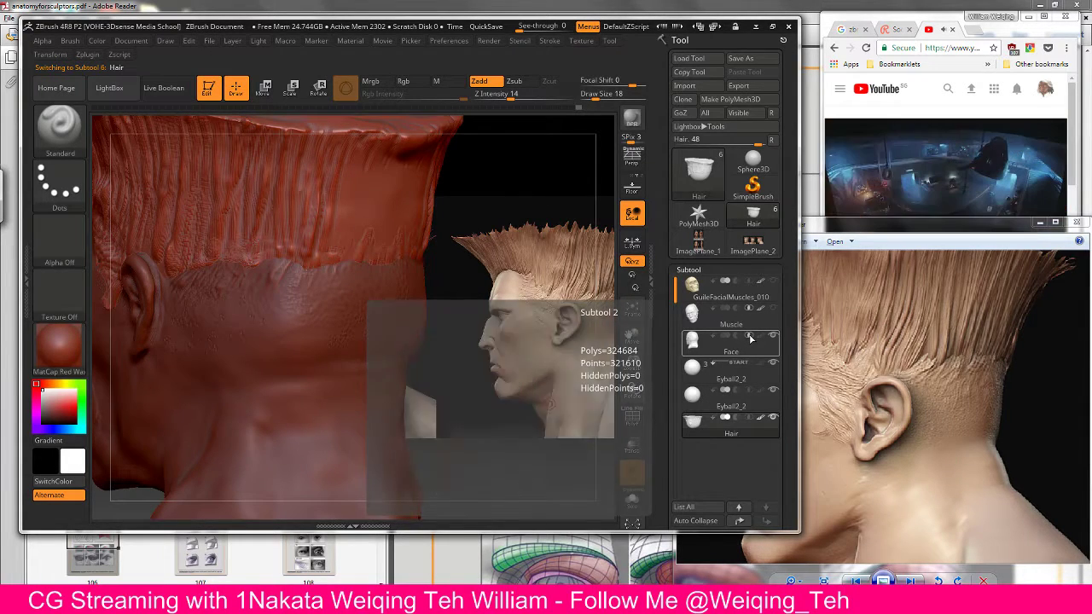
{"action": "mouse_move", "coordinate": [752, 406]}
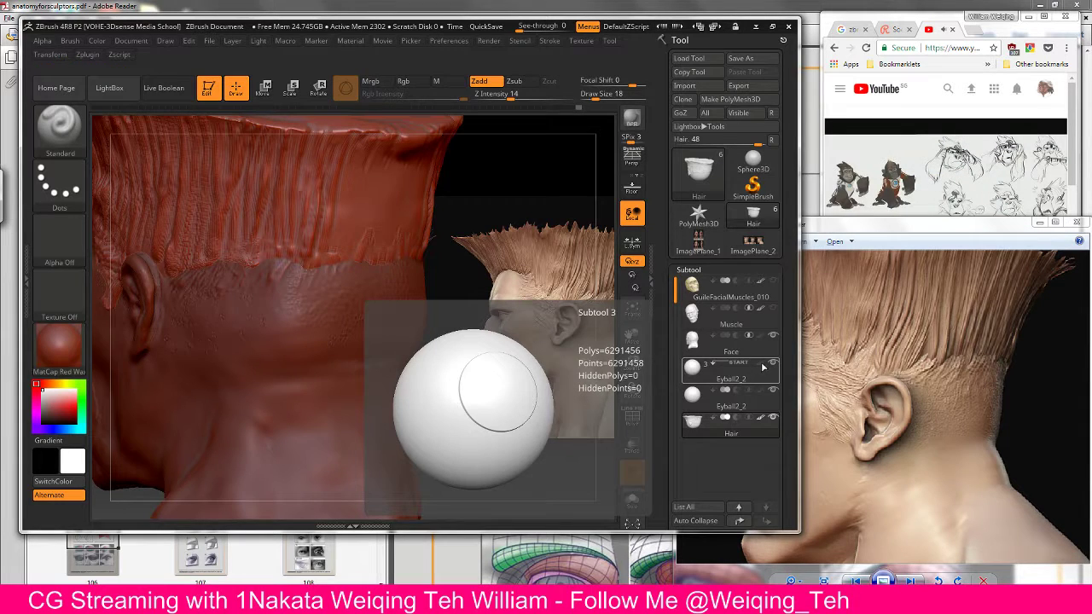
{"action": "left_click_drag", "start_coordinate": [512, 478], "coordinate": [324, 477]}
{"action": "left_click_drag", "start_coordinate": [434, 324], "coordinate": [511, 332]}
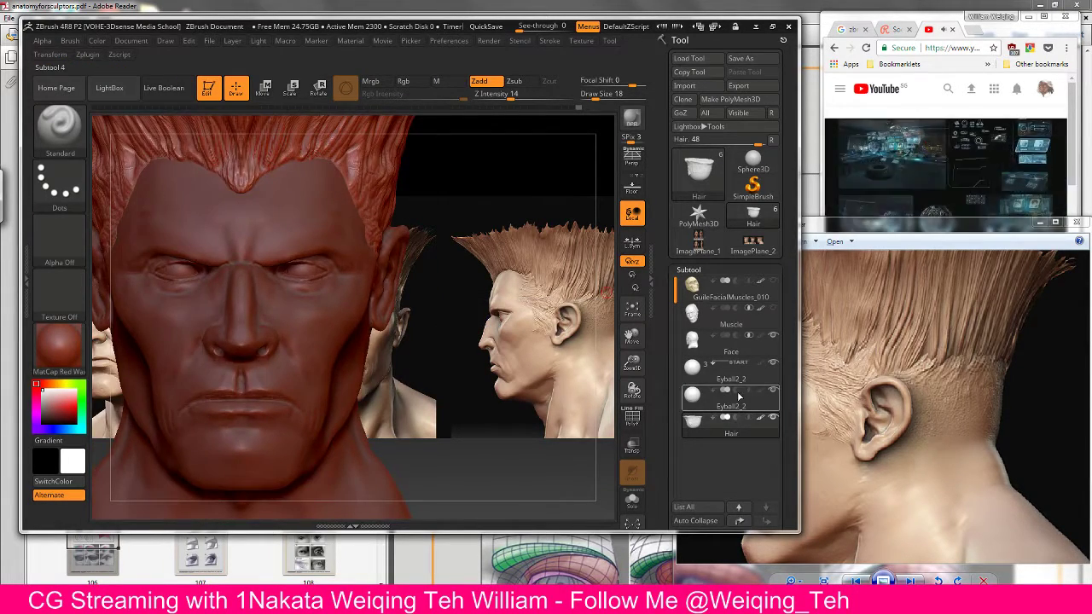
{"action": "mouse_move", "coordinate": [740, 395]}
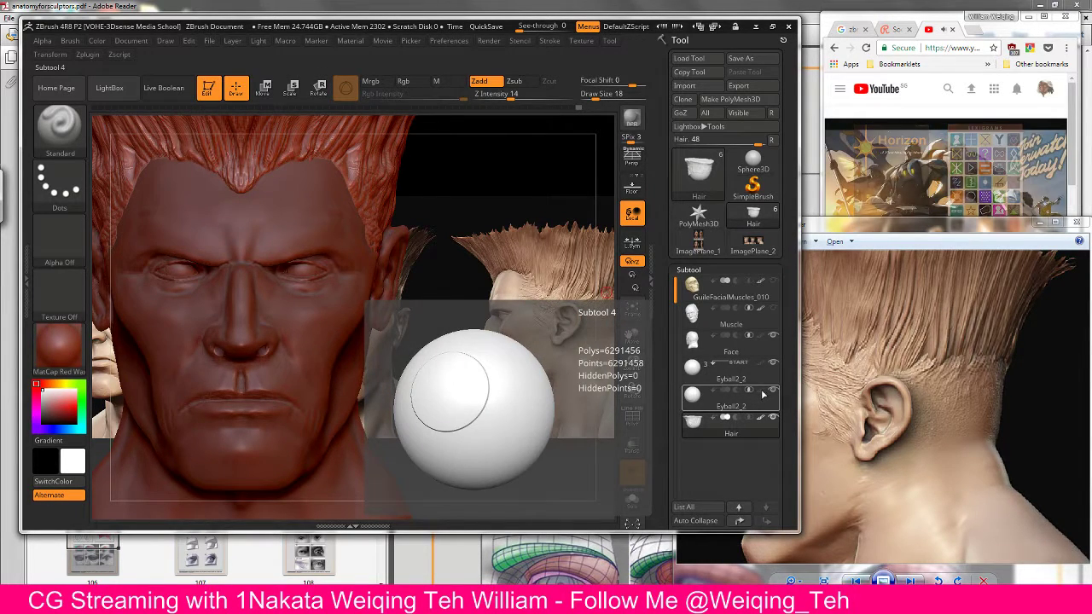
{"action": "left_click", "coordinate": [761, 392]}
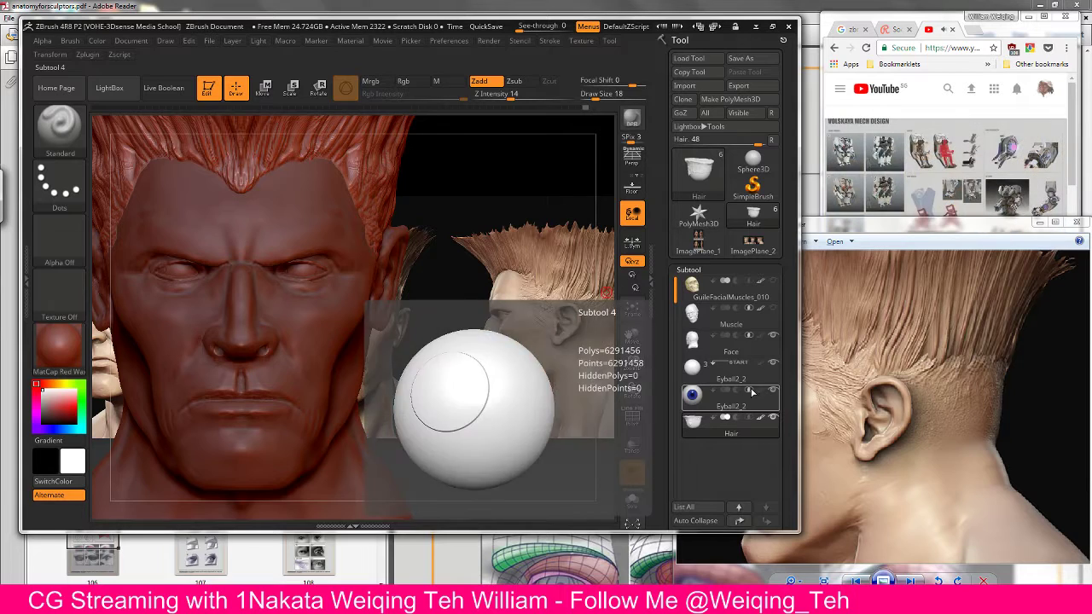
{"action": "left_click", "coordinate": [763, 382]}
{"action": "left_click", "coordinate": [764, 392]}
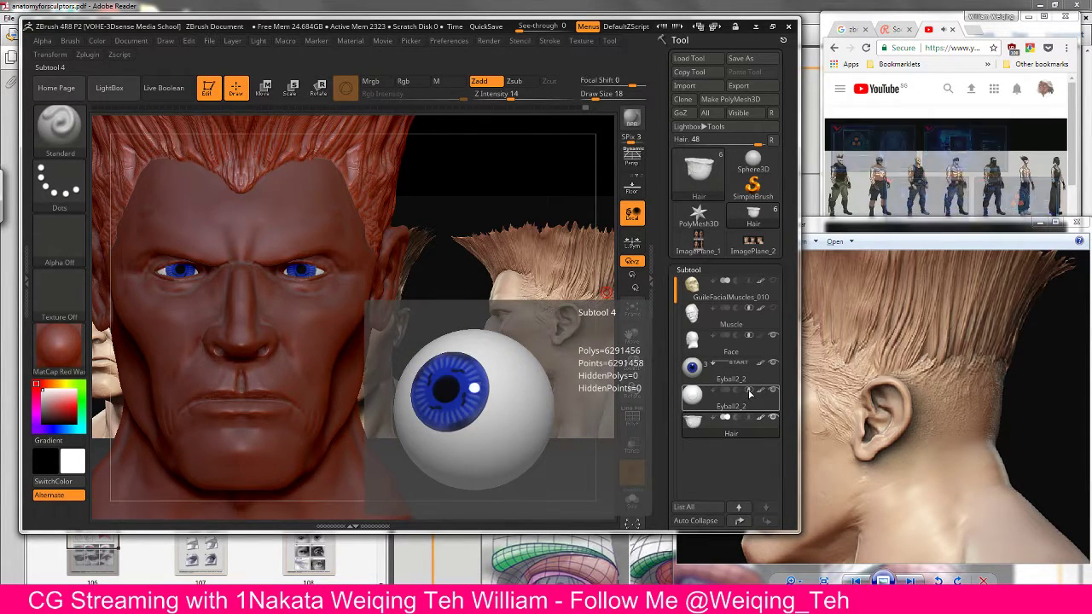
{"action": "left_click", "coordinate": [759, 390]}
{"action": "left_click", "coordinate": [760, 362]}
{"action": "mouse_move", "coordinate": [737, 396]}
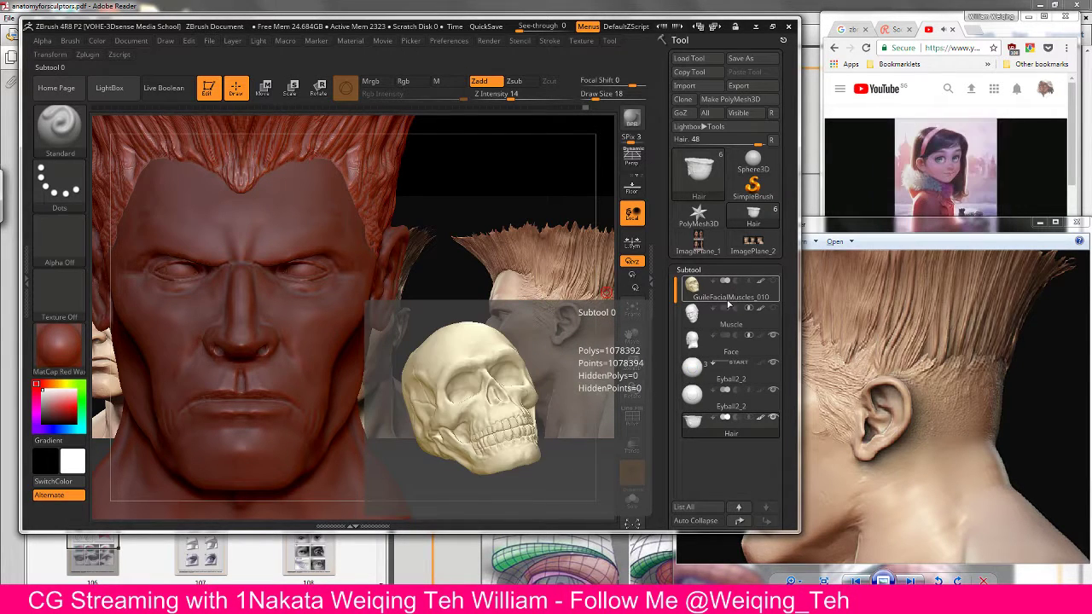
{"action": "mouse_move", "coordinate": [727, 322]}
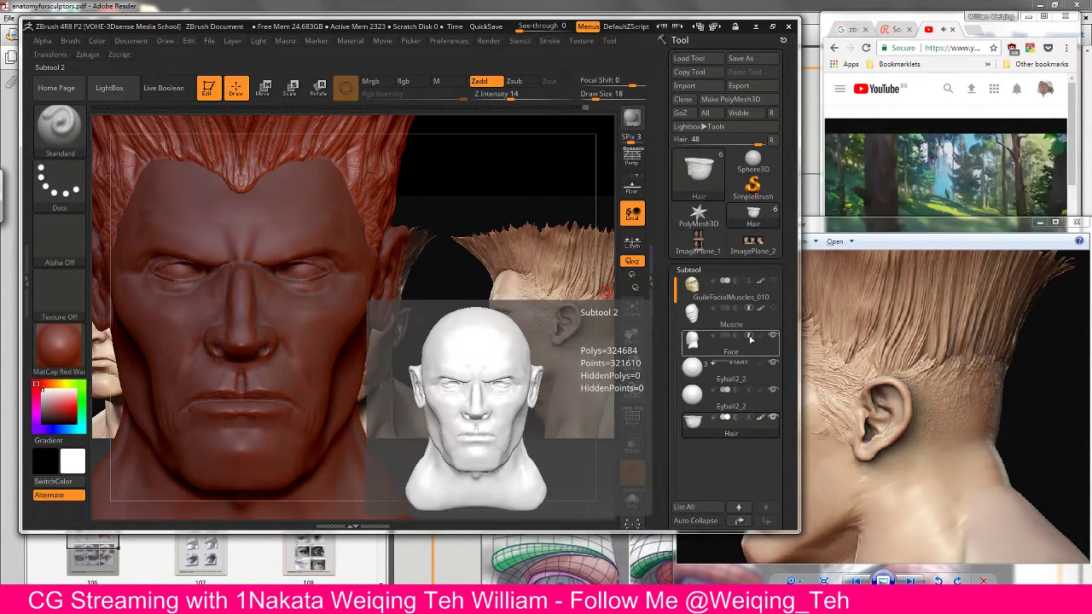
Step: Reshape the hair strands above the ear on the Hair subtool with the Move Topological brush at draw size 74
{"action": "left_click_drag", "start_coordinate": [512, 196], "coordinate": [187, 222]}
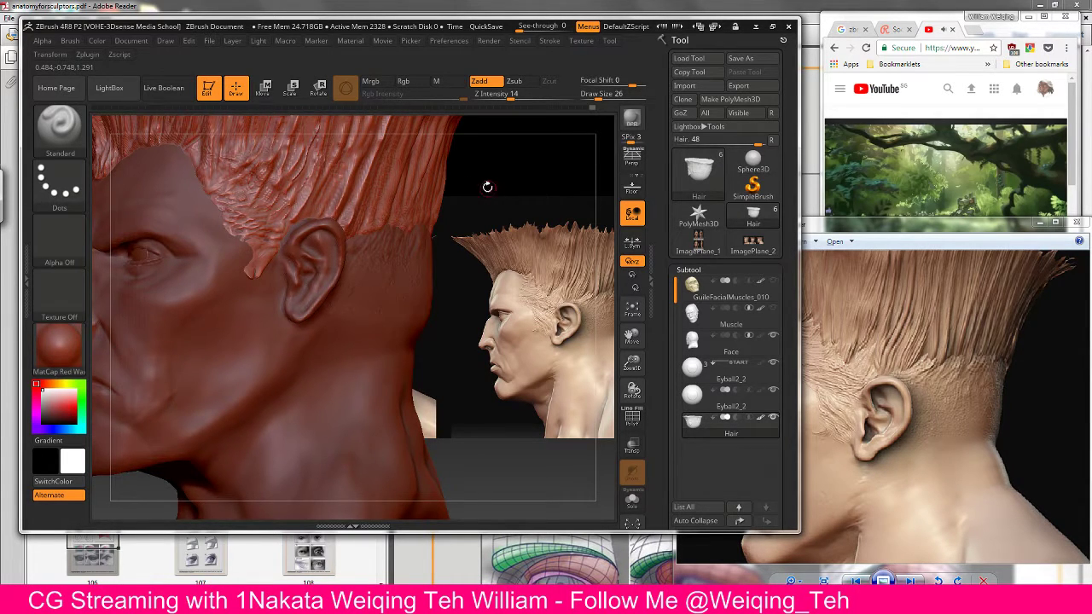
{"action": "left_click_drag", "start_coordinate": [487, 186], "coordinate": [390, 150]}
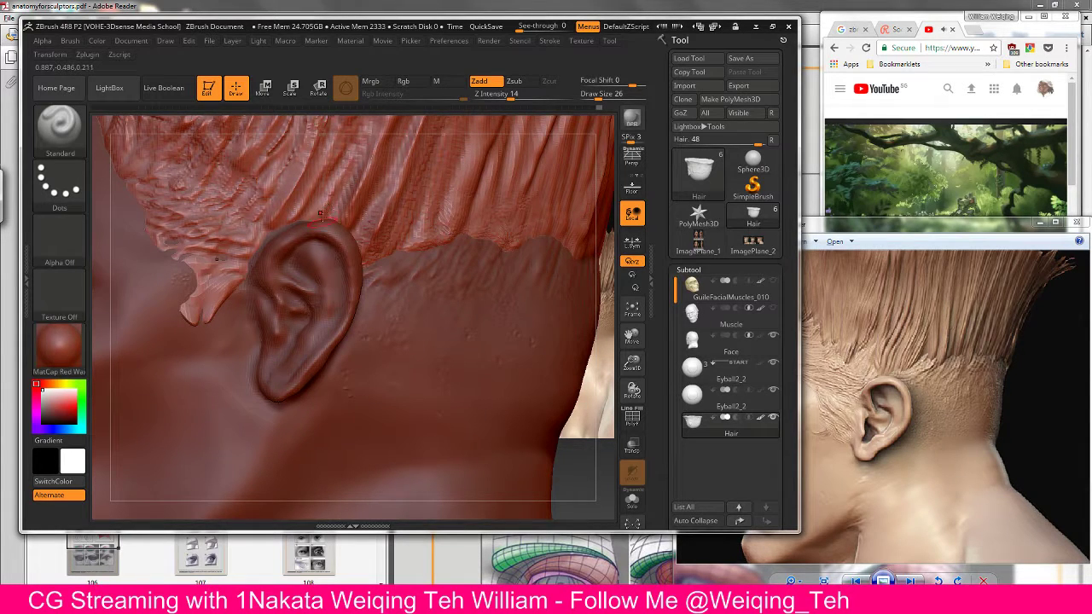
{"action": "mouse_move", "coordinate": [398, 121]}
{"action": "left_mouse_down"}
{"action": "mouse_move", "coordinate": [470, 242]}
{"action": "mouse_move", "coordinate": [374, 278]}
{"action": "left_mouse_up"}
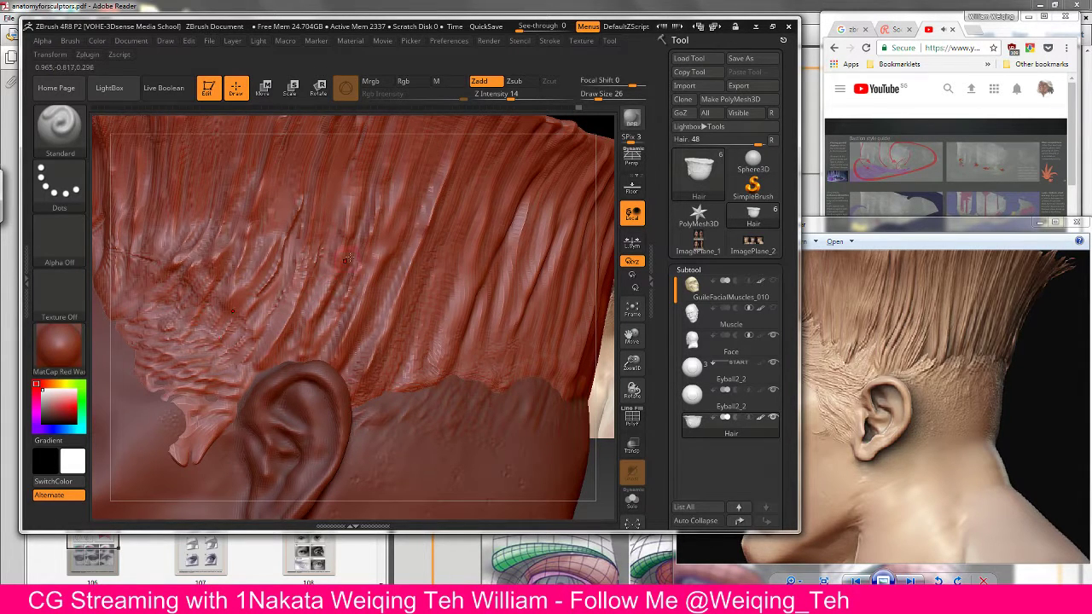
{"action": "key", "text": "b"}
{"action": "key", "text": "m"}
{"action": "key", "text": "t"}
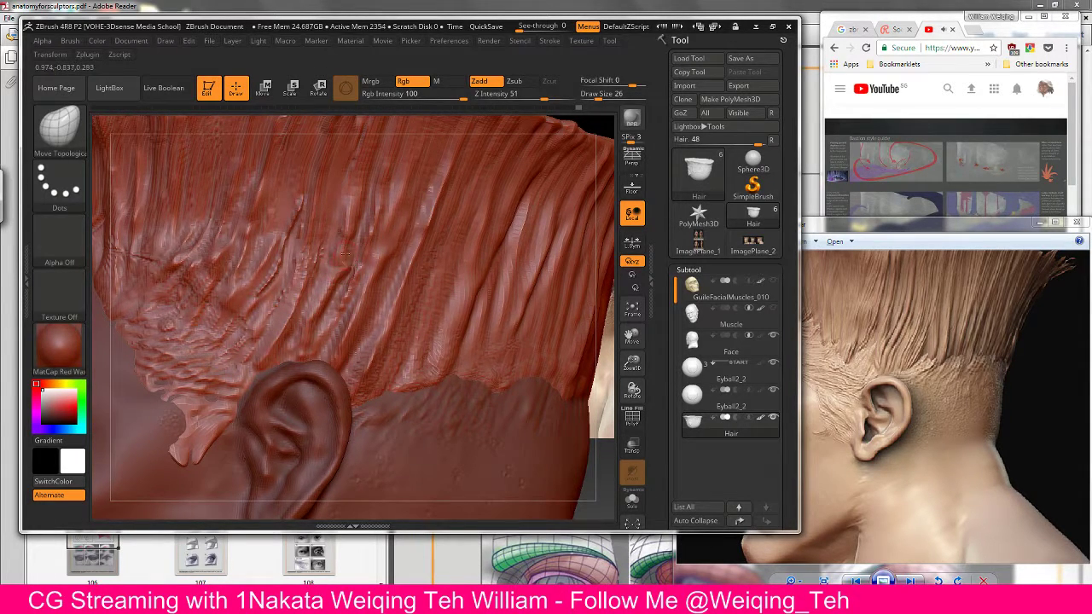
{"action": "key", "text": "ctrl"}
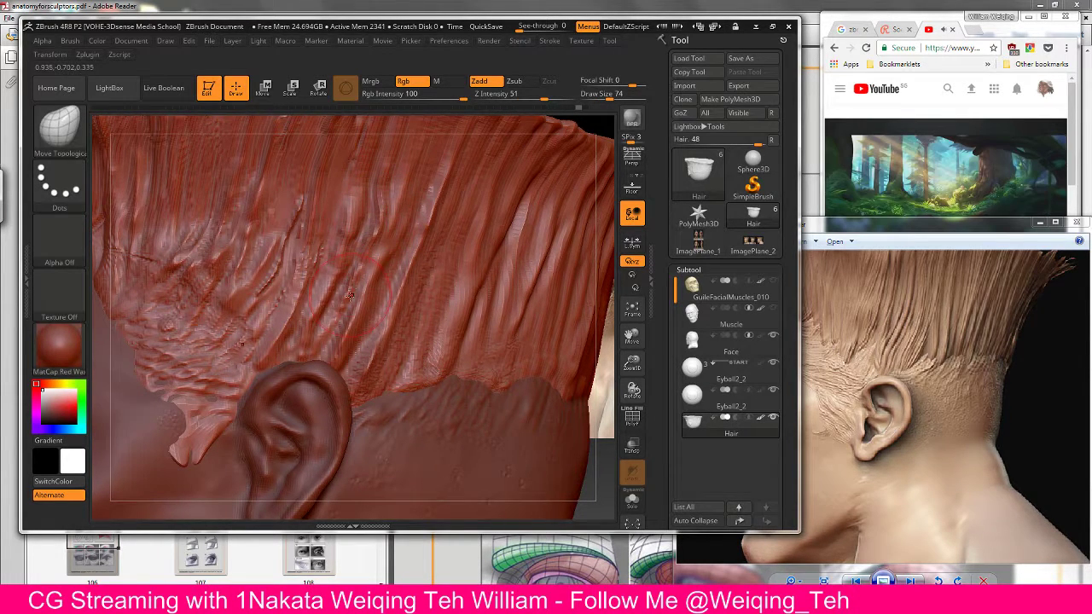
{"action": "left_click_drag", "start_coordinate": [368, 318], "coordinate": [333, 271]}
{"action": "mouse_move", "coordinate": [344, 341]}
{"action": "left_mouse_down"}
{"action": "mouse_move", "coordinate": [330, 300]}
{"action": "mouse_move", "coordinate": [333, 321]}
{"action": "left_mouse_up"}
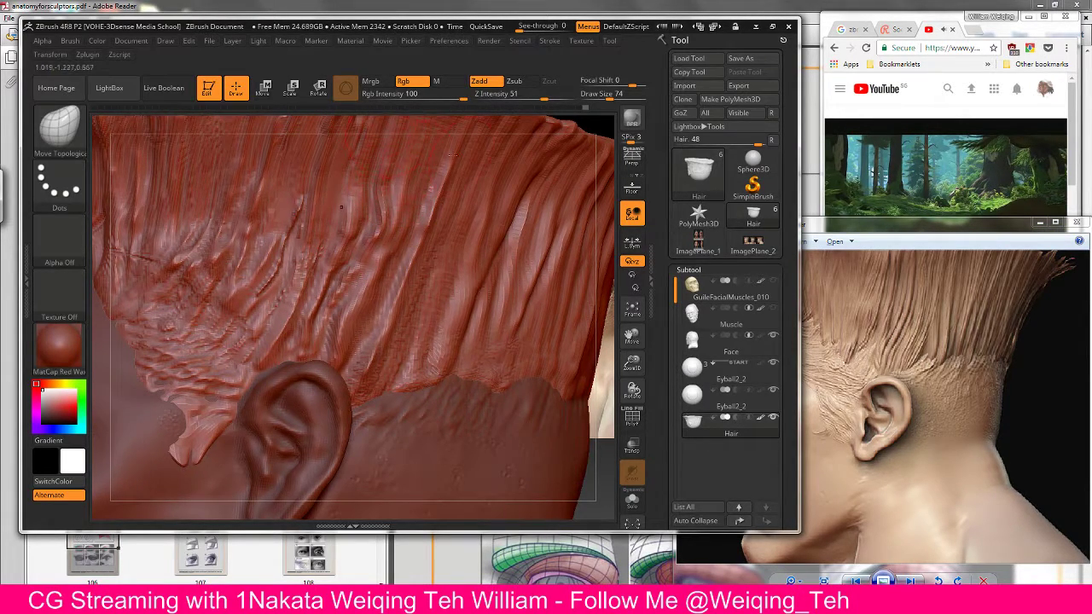
Step: Zoom the Guile reference photo out, then carve the upper side hair strands with DamStandard at Z Intensity 16 and draw size 14
{"action": "left_click_drag", "start_coordinate": [568, 115], "coordinate": [348, 207]}
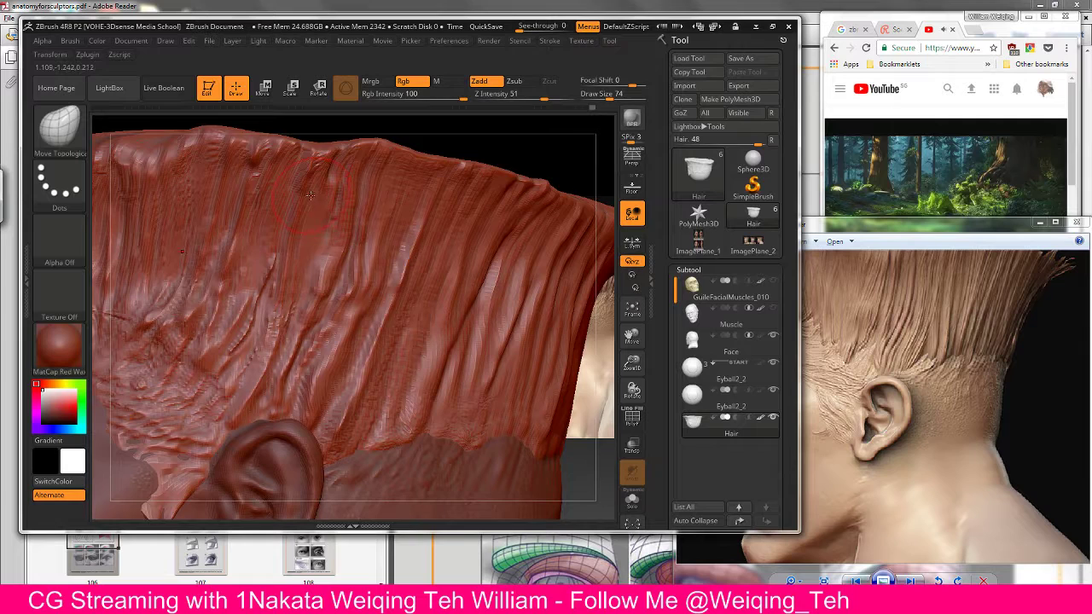
{"action": "key", "text": "b"}
{"action": "key", "text": "c"}
{"action": "key", "text": "t"}
{"action": "key", "text": "b"}
{"action": "key", "text": "d"}
{"action": "key", "text": "s"}
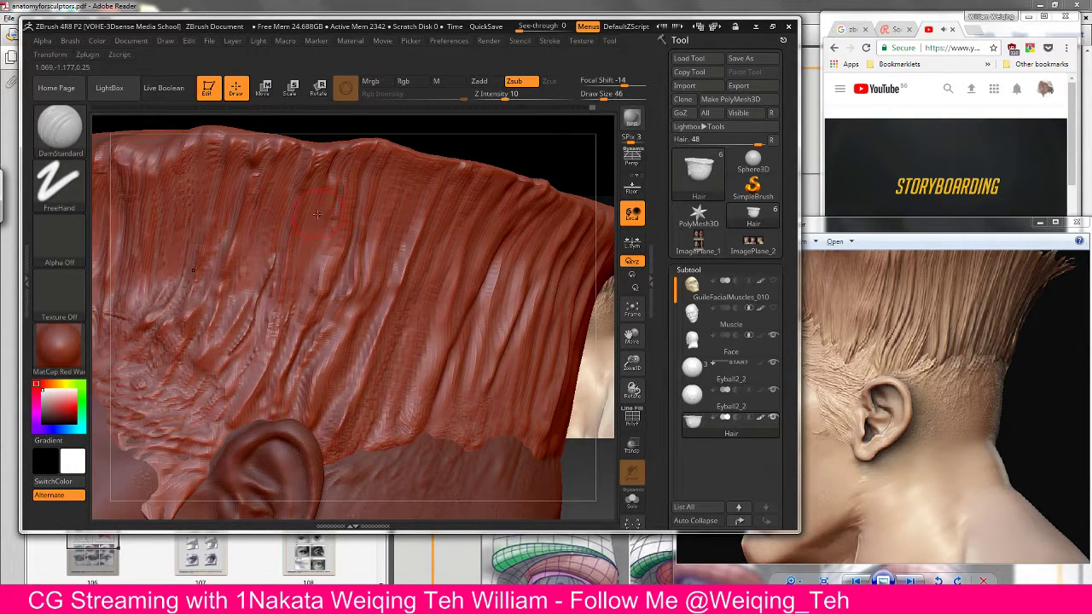
{"action": "left_click", "coordinate": [863, 382]}
{"action": "scroll", "coordinate": [863, 382], "scroll_direction": "down", "scroll_amount": 1}
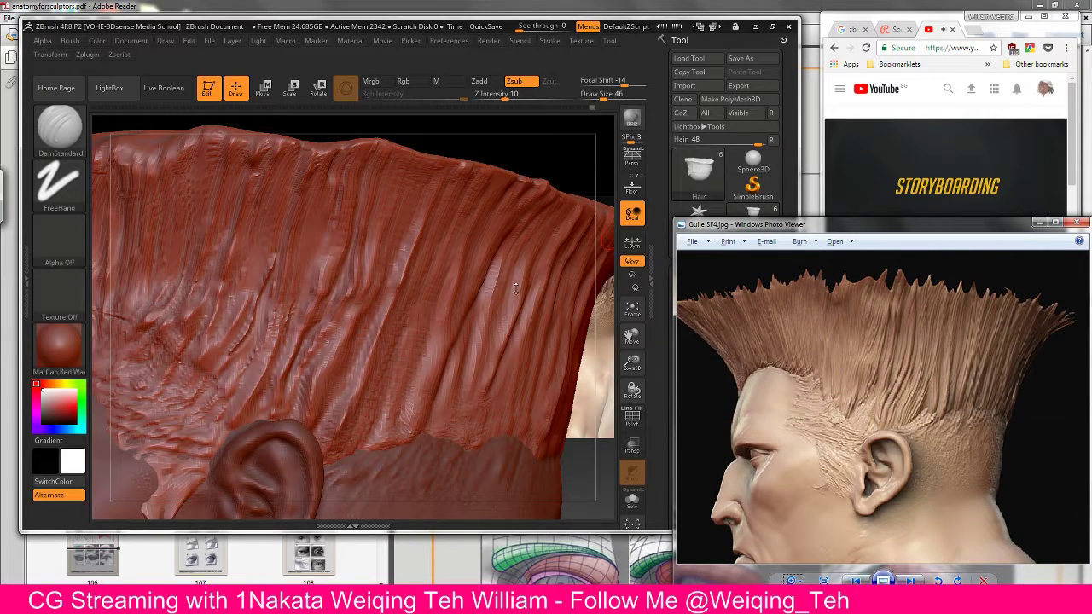
{"action": "left_click", "coordinate": [325, 138]}
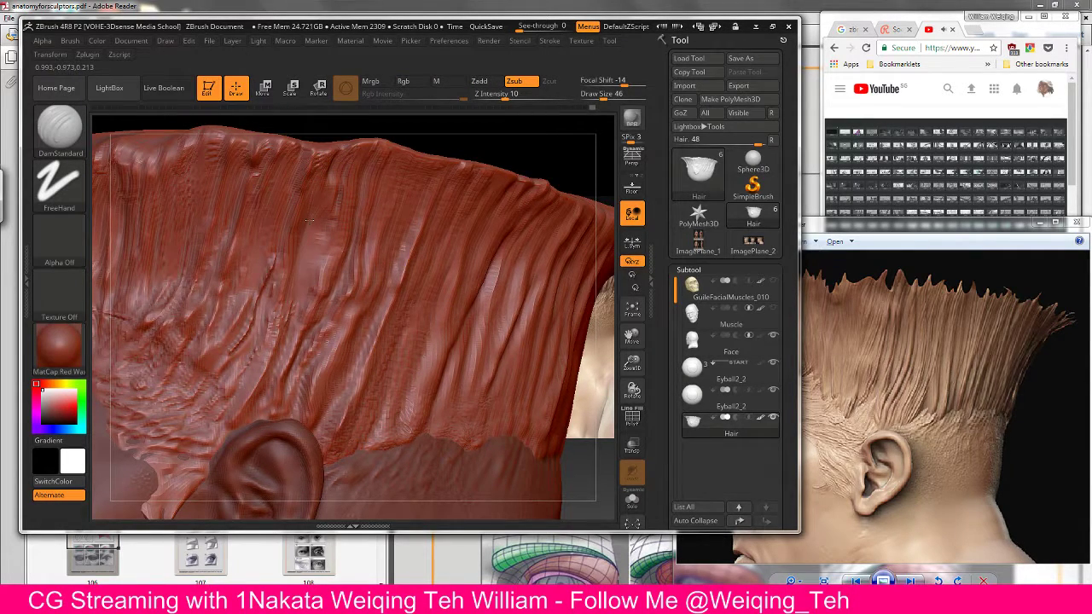
{"action": "left_click_drag", "start_coordinate": [319, 205], "coordinate": [323, 218]}
{"action": "key", "text": "["}
{"action": "key", "text": "["}
{"action": "key", "text": "["}
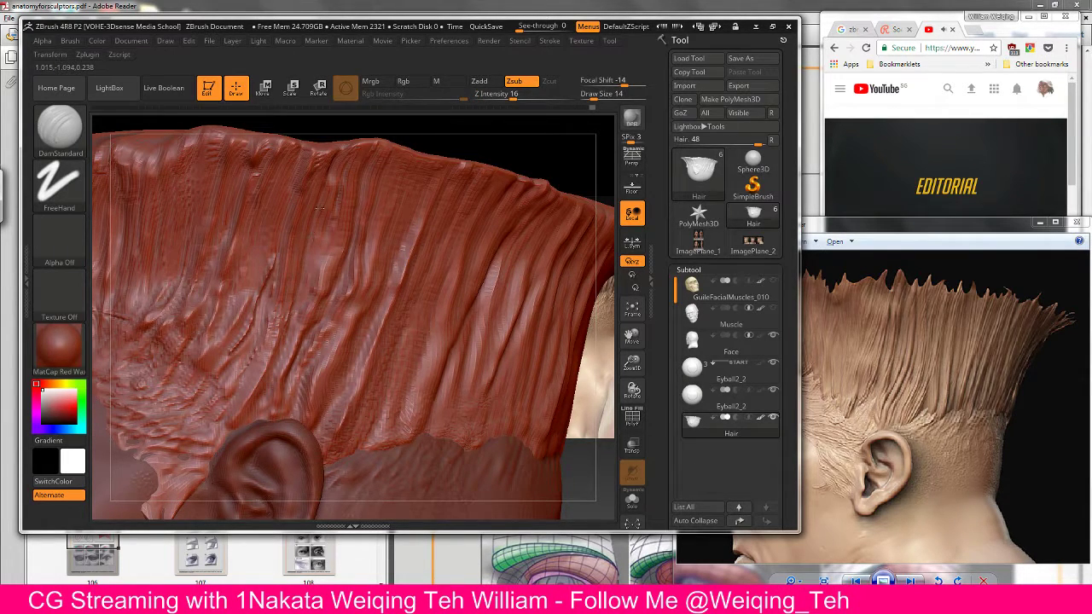
Step: Pull small pointed spikes out of the hair's top edge along the side with Move Topological at draw size 38
{"action": "key", "text": "shift+d"}
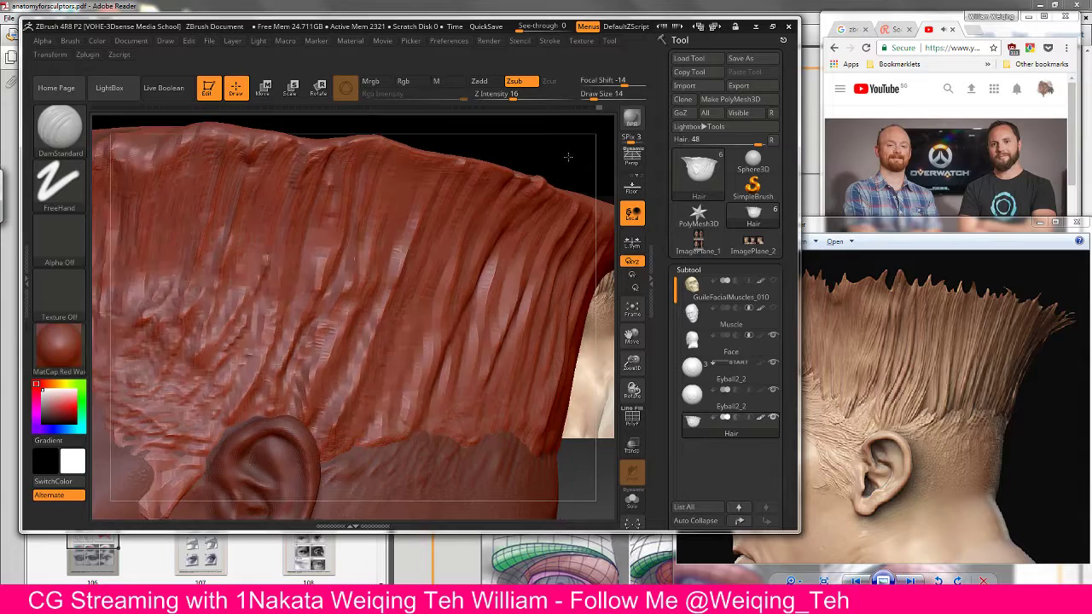
{"action": "left_click_drag", "start_coordinate": [567, 156], "coordinate": [434, 187]}
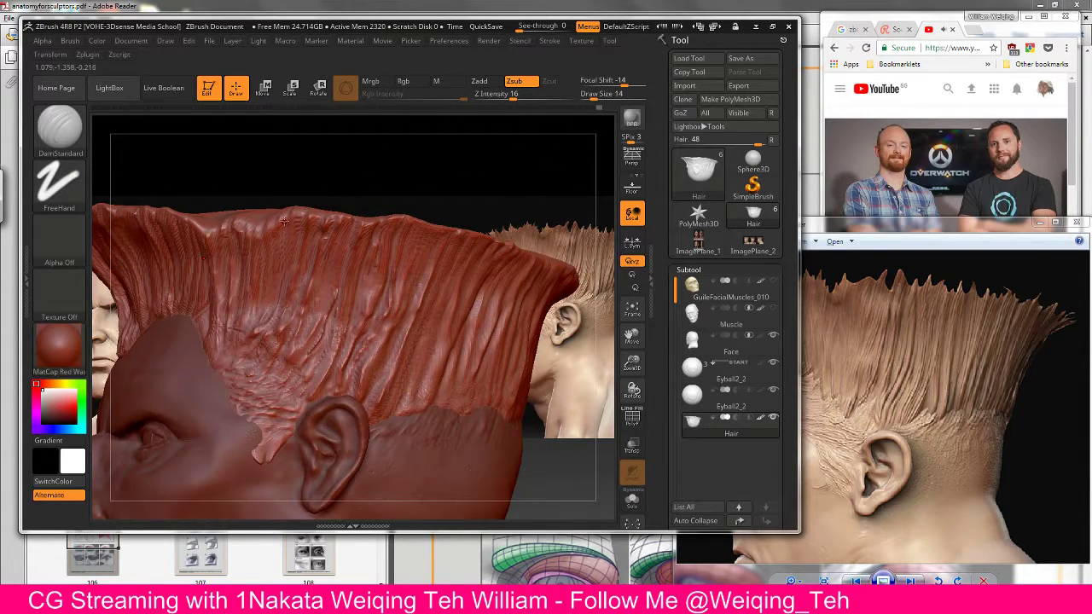
{"action": "key", "text": "["}
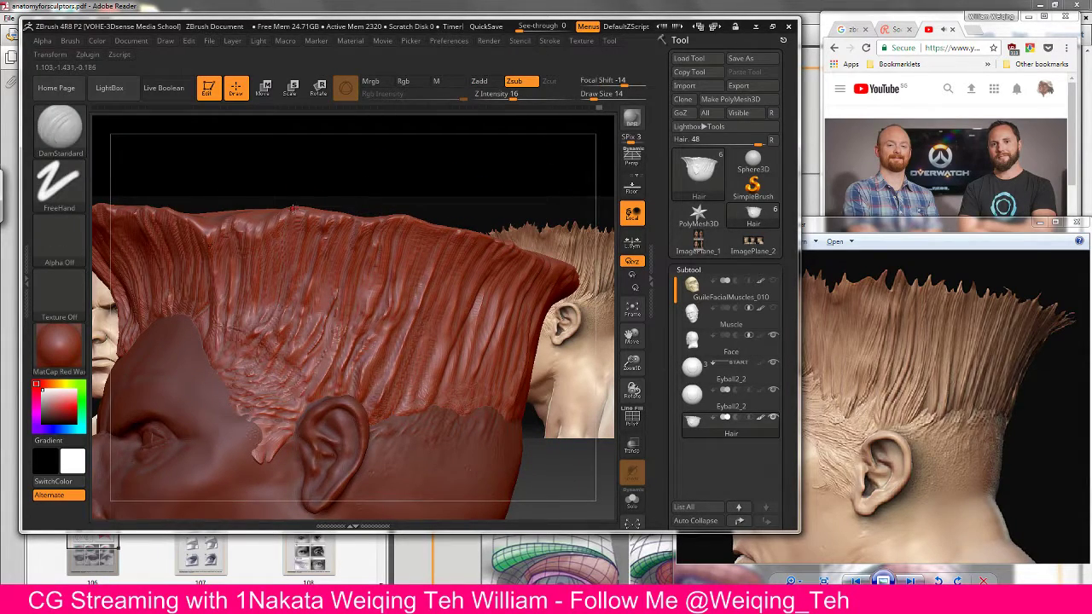
{"action": "key", "text": "b"}
{"action": "key", "text": "m"}
{"action": "key", "text": "t"}
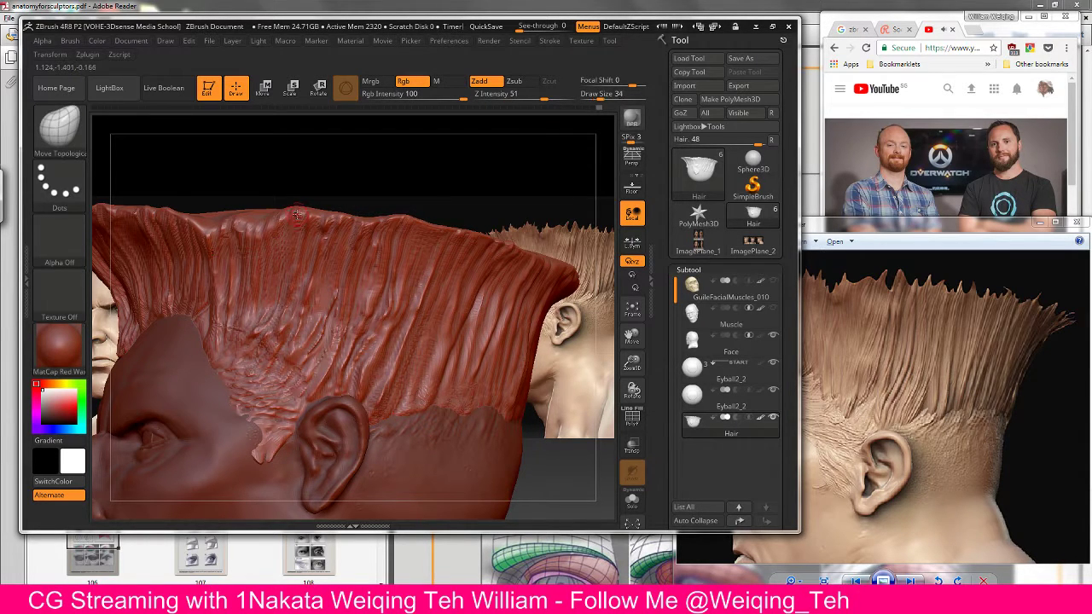
{"action": "left_click_drag", "start_coordinate": [294, 197], "coordinate": [309, 217]}
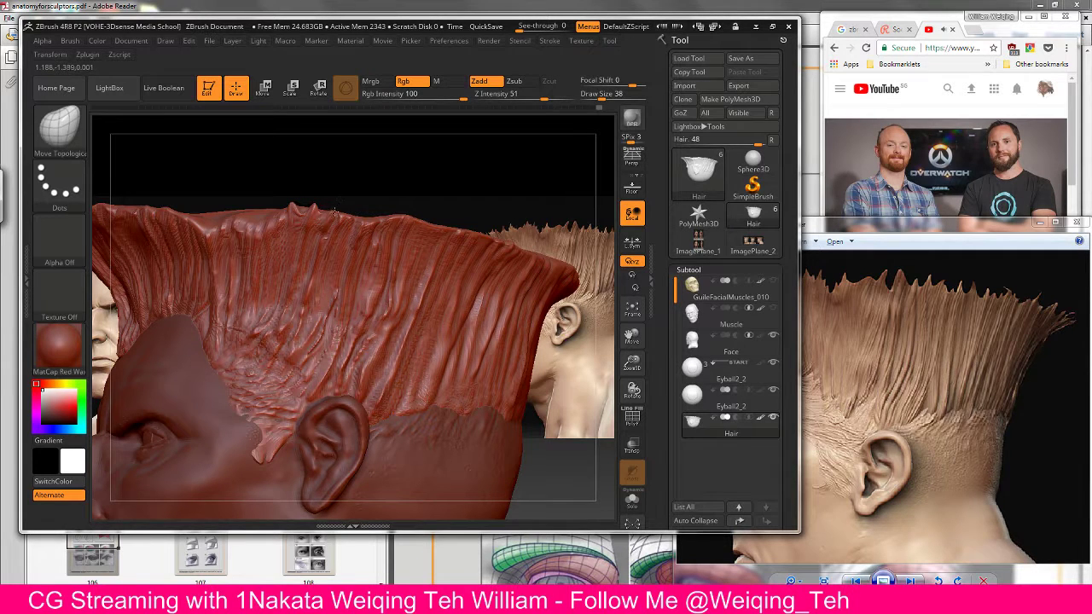
{"action": "left_click_drag", "start_coordinate": [326, 219], "coordinate": [322, 225]}
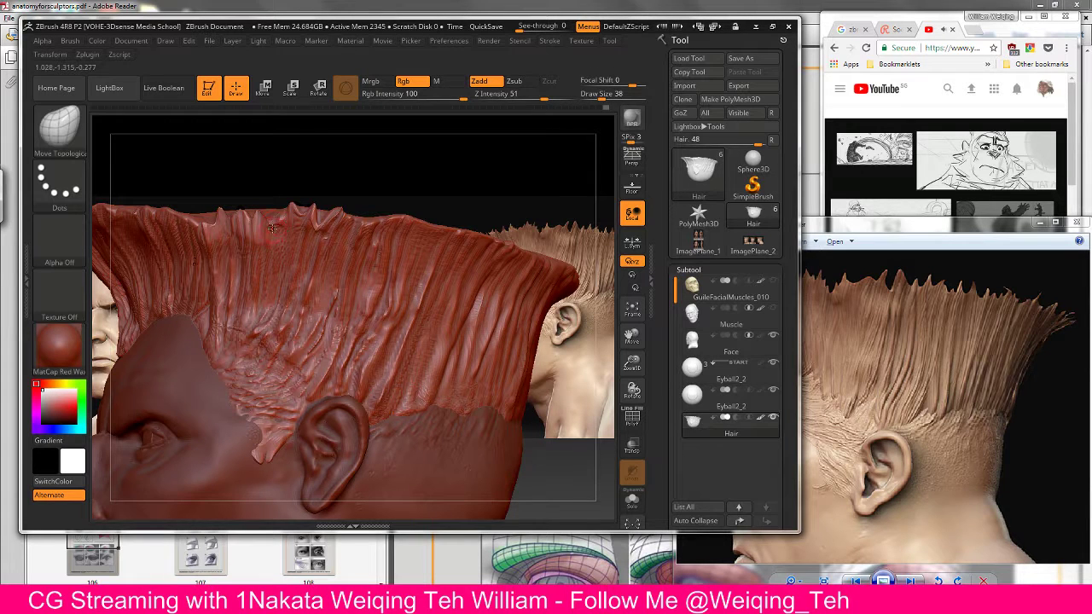
{"action": "left_click_drag", "start_coordinate": [290, 222], "coordinate": [277, 222], "text": "shift"}
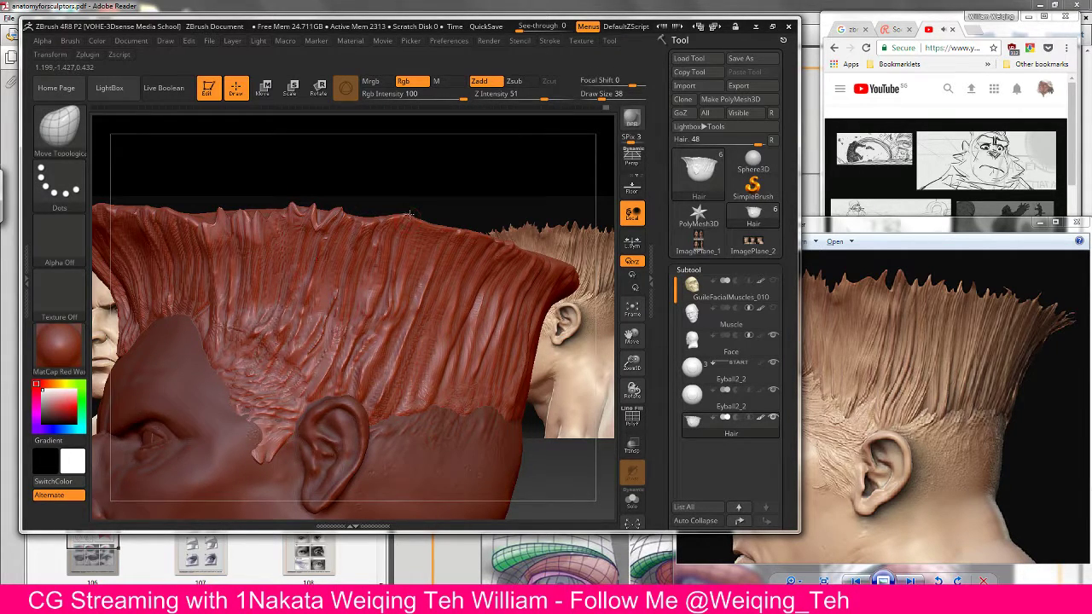
{"action": "mouse_move", "coordinate": [409, 214]}
{"action": "left_mouse_down"}
{"action": "mouse_move", "coordinate": [412, 205]}
{"action": "mouse_move", "coordinate": [449, 212]}
{"action": "mouse_move", "coordinate": [428, 229]}
{"action": "left_mouse_up"}
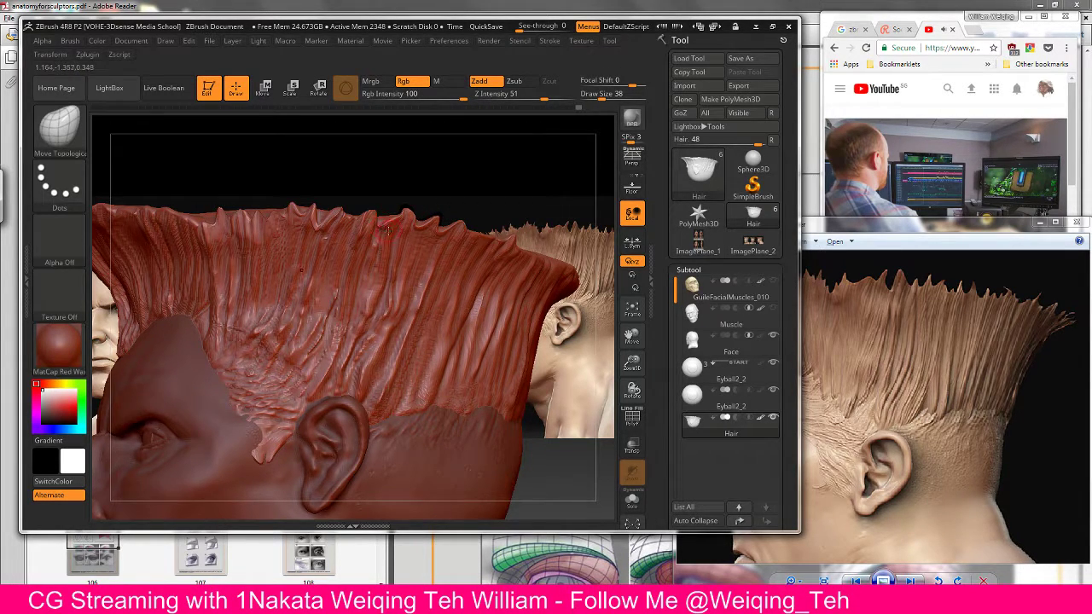
Step: Switch to Chrome, rewind the Overwatch YouTube video to about 9:20 in a maximized window, and restore the window beside ZBrush
{"action": "left_click", "coordinate": [838, 179]}
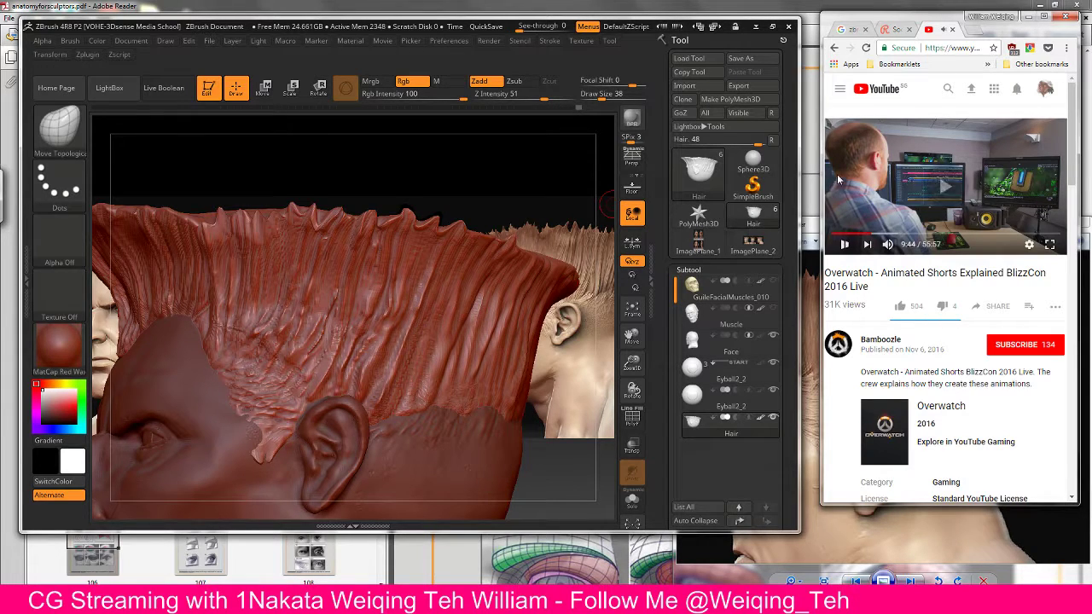
{"action": "left_click", "coordinate": [1042, 16]}
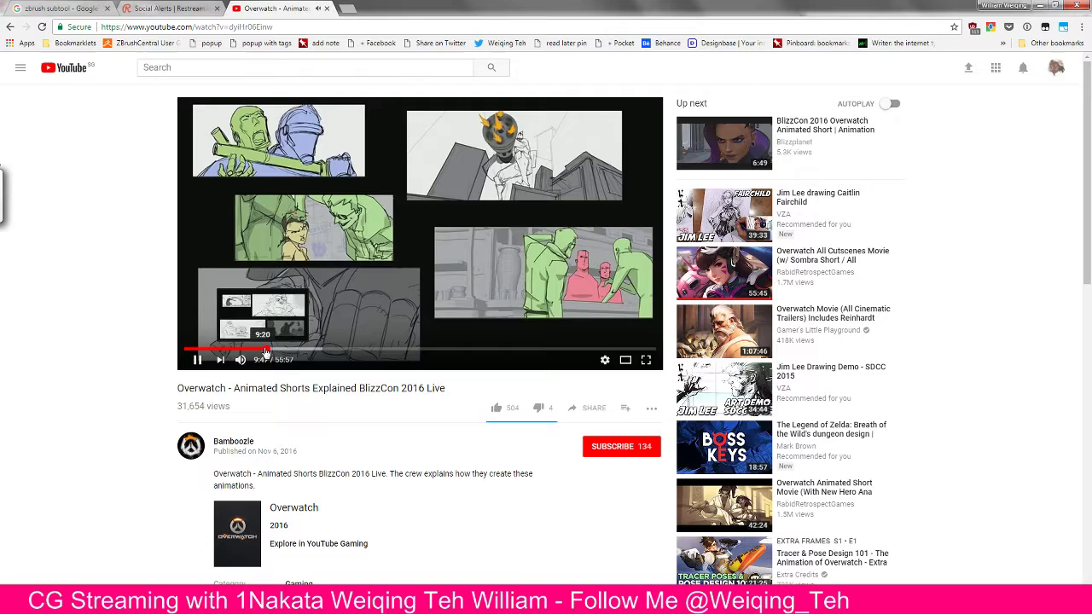
{"action": "left_click", "coordinate": [266, 349]}
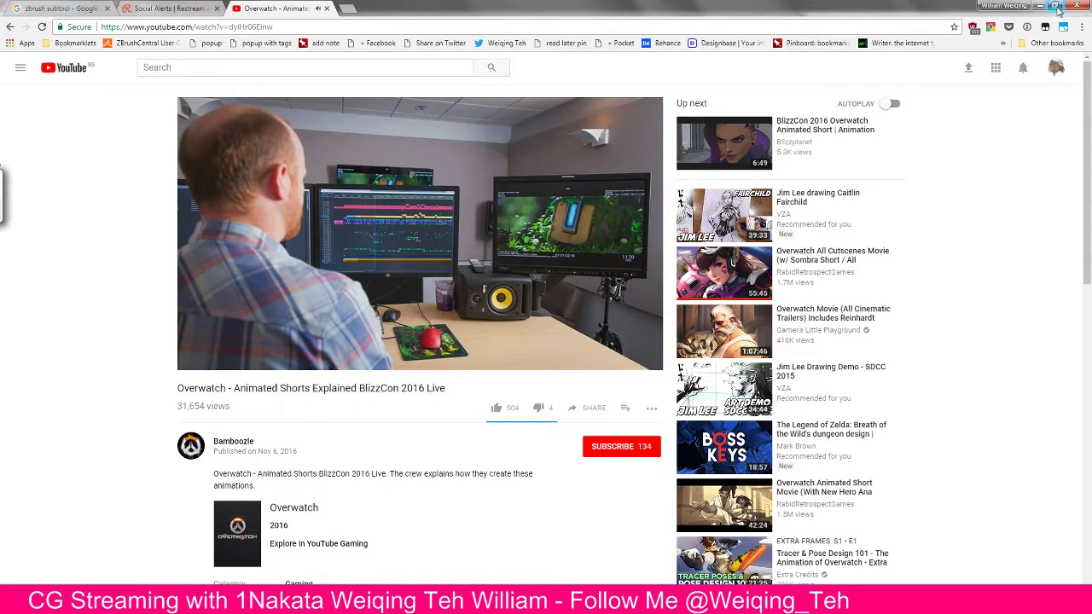
{"action": "left_click", "coordinate": [1056, 7]}
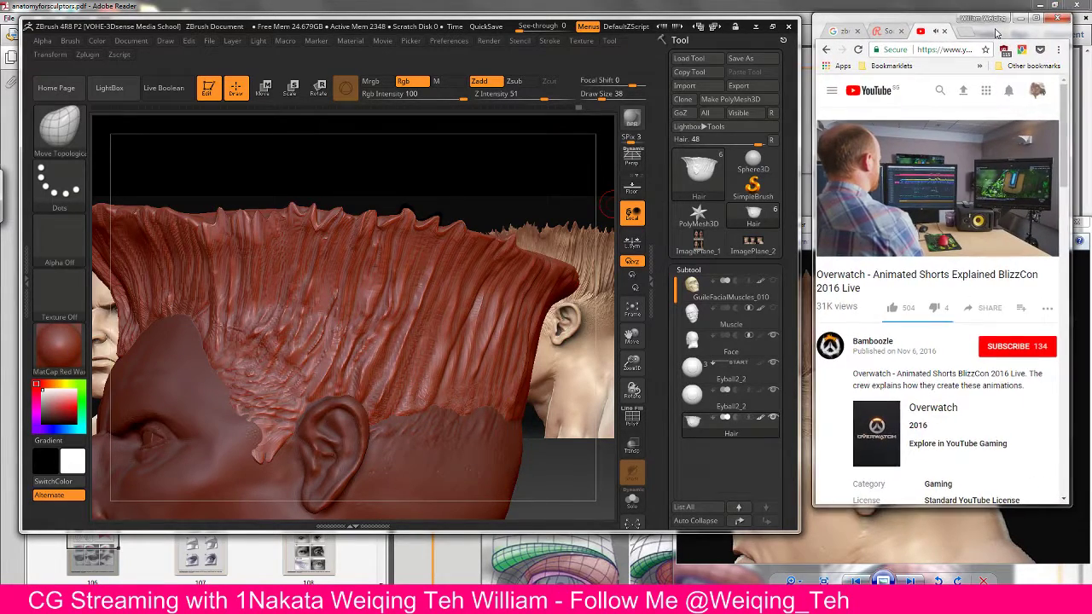
{"action": "left_click_drag", "start_coordinate": [933, 26], "coordinate": [936, 28]}
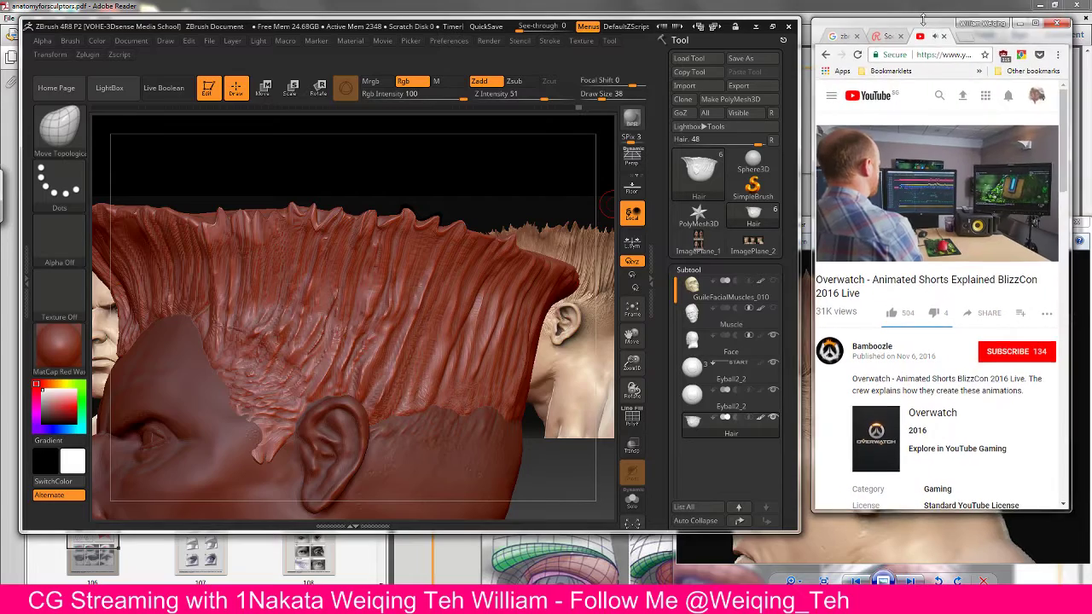
Step: Undo the latest hair edits and refine the spikes on the top edge above the ear with Move Topological at draw size 38
{"action": "mouse_move", "coordinate": [505, 172]}
{"action": "left_mouse_down"}
{"action": "mouse_move", "coordinate": [491, 228]}
{"action": "mouse_move", "coordinate": [460, 188]}
{"action": "mouse_move", "coordinate": [259, 221]}
{"action": "left_mouse_up"}
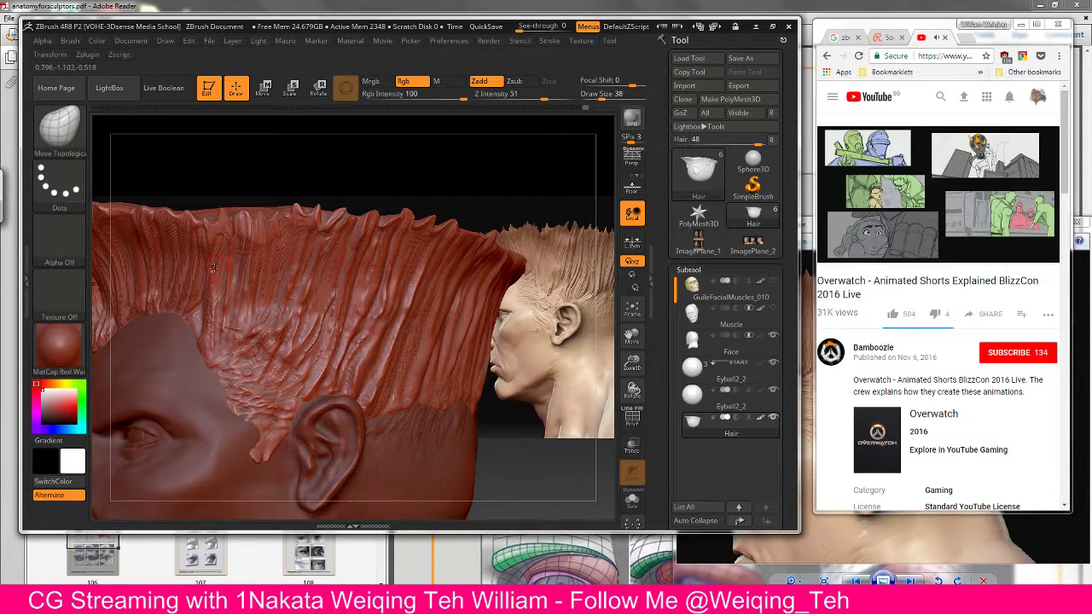
{"action": "key", "text": "ctrl+z"}
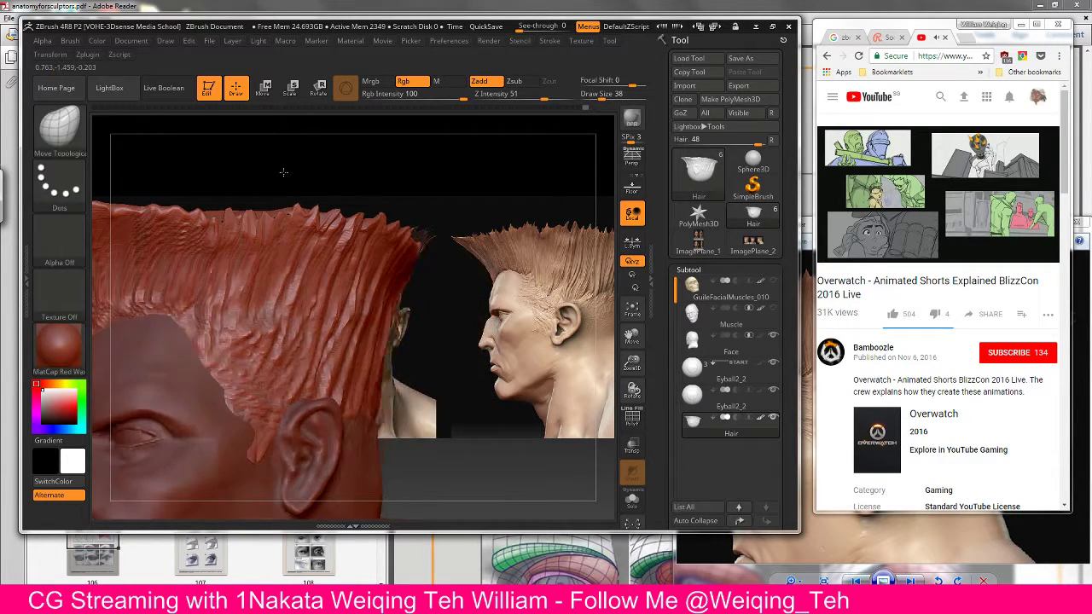
{"action": "key", "text": "b"}
{"action": "key", "text": "c"}
{"action": "key", "text": "t"}
{"action": "key", "text": "ctrl+z"}
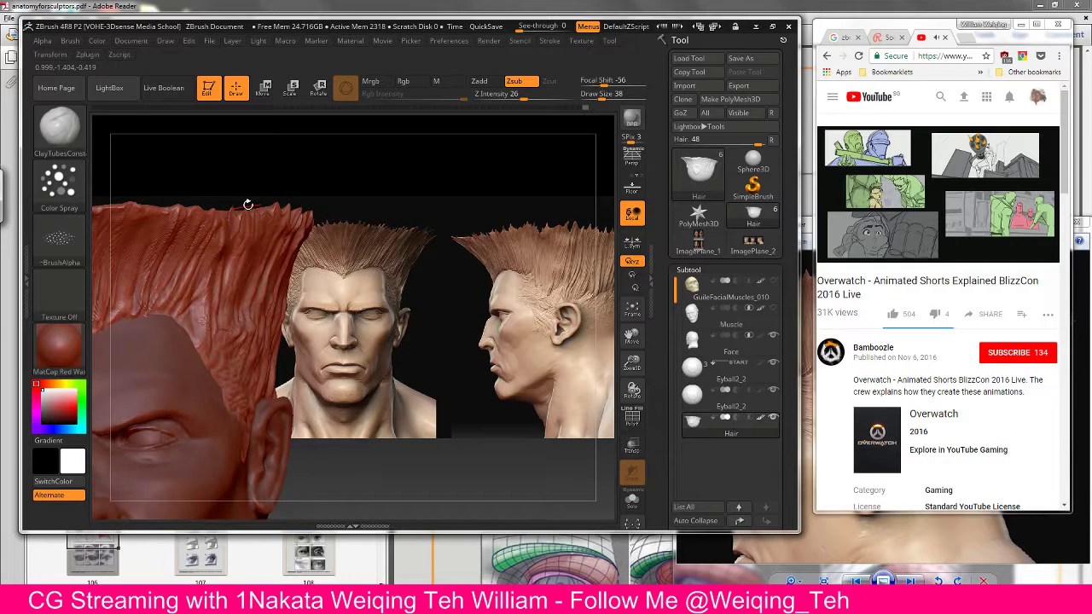
{"action": "key", "text": "ctrl+z"}
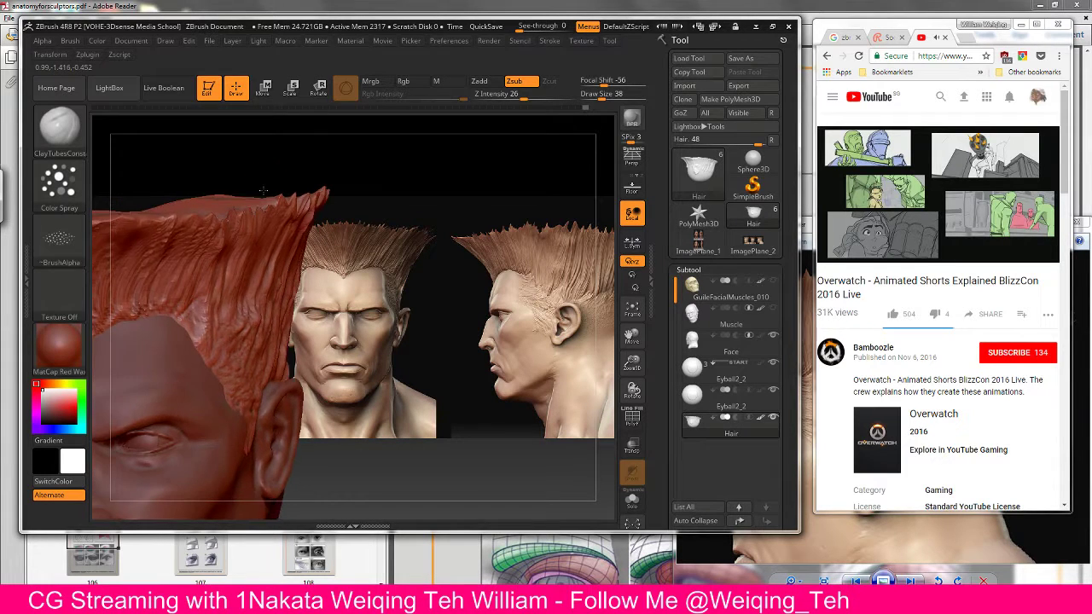
{"action": "key", "text": "b"}
{"action": "key", "text": "m"}
{"action": "key", "text": "t"}
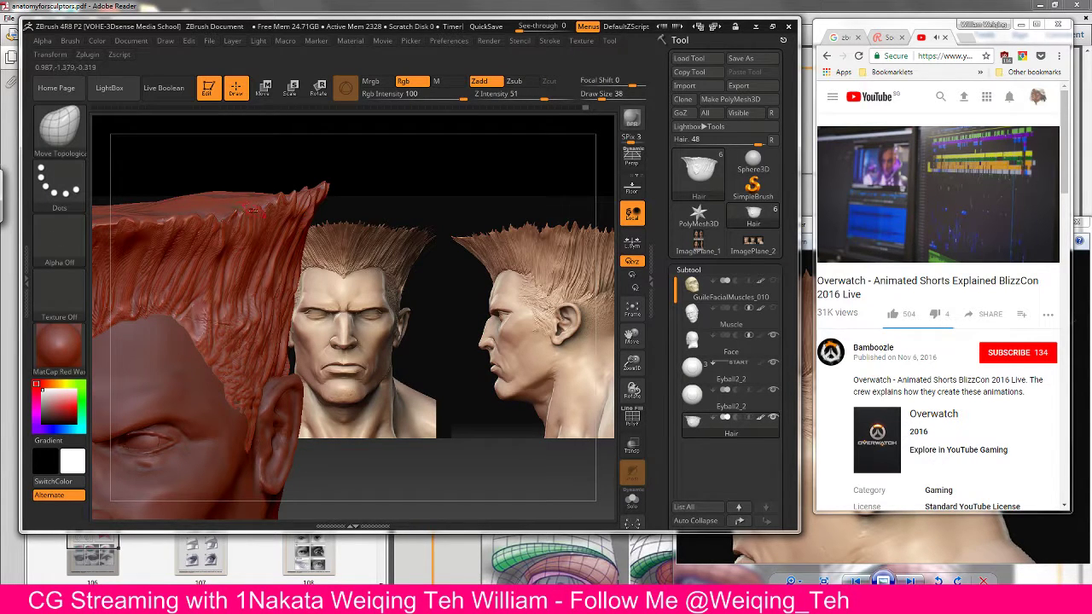
{"action": "mouse_move", "coordinate": [424, 194]}
{"action": "left_mouse_down"}
{"action": "mouse_move", "coordinate": [358, 207]}
{"action": "mouse_move", "coordinate": [423, 211]}
{"action": "left_mouse_up"}
Step: Carve finer strands into the side hair above the temple and ear with DamStandard at Z Intensity 16, smoothing where needed
{"action": "key", "text": "b"}
{"action": "key", "text": "s"}
{"action": "key", "text": "t"}
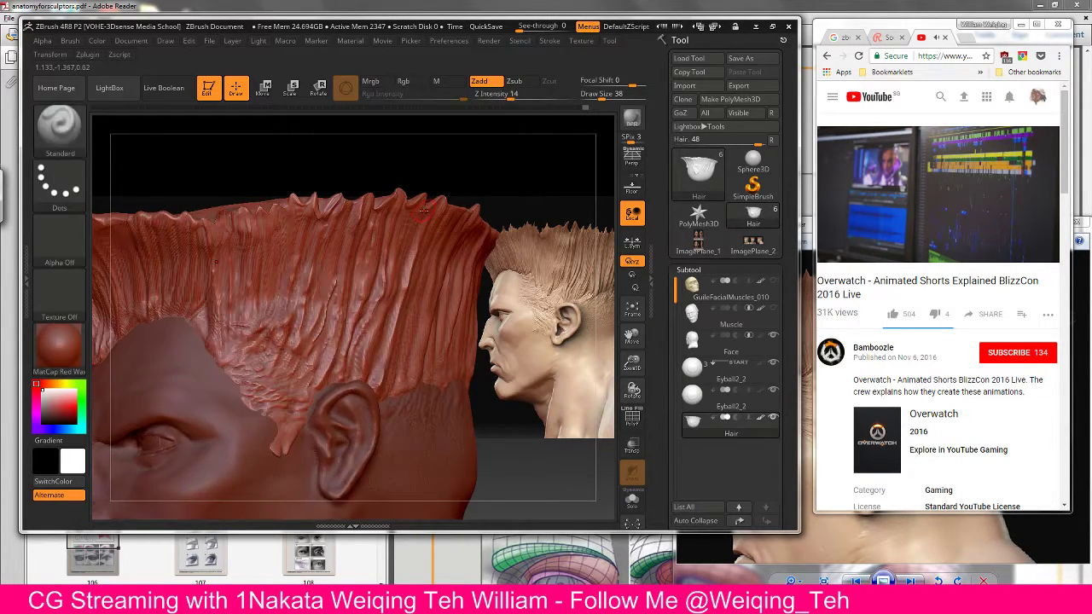
{"action": "key", "text": "b"}
{"action": "key", "text": "c"}
{"action": "key", "text": "t"}
{"action": "key", "text": "b"}
{"action": "key", "text": "d"}
{"action": "key", "text": "s"}
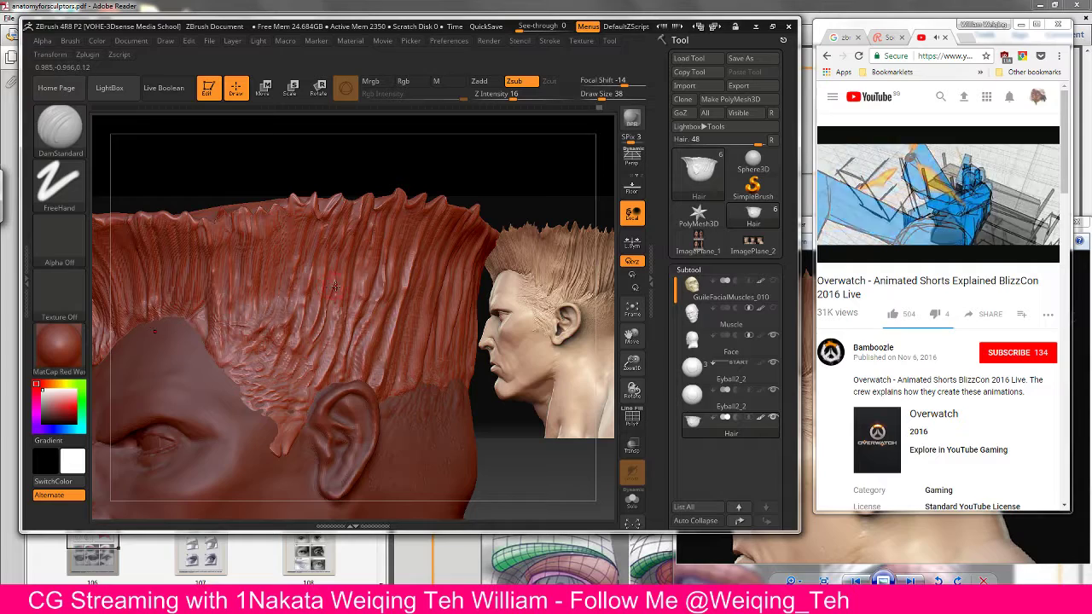
{"action": "key", "text": "shift"}
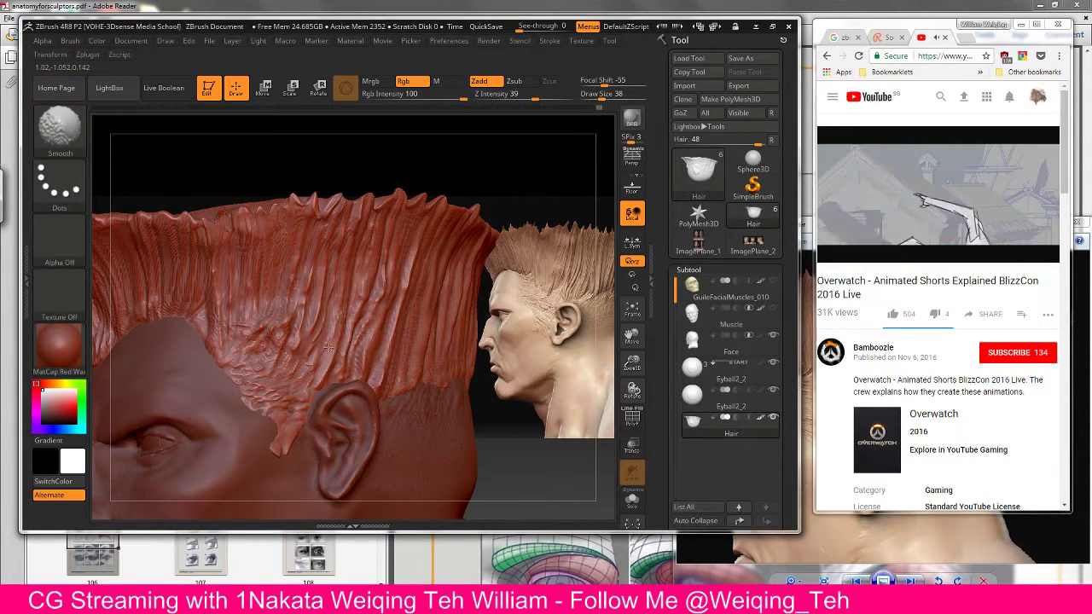
{"action": "right_click_drag", "start_coordinate": [463, 242], "coordinate": [429, 316]}
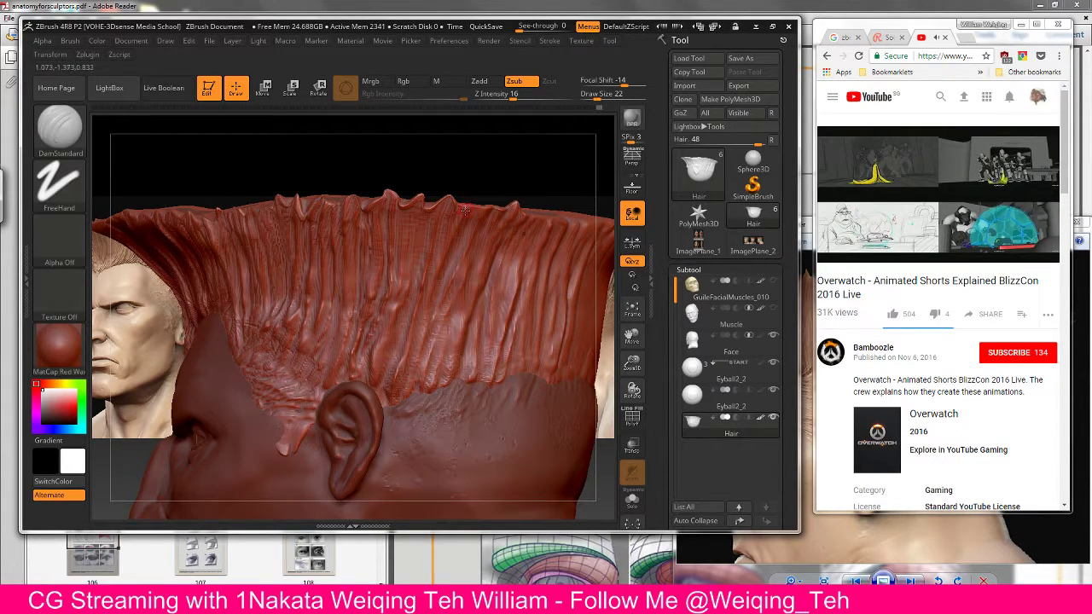
Step: Refine the spikes along the hair's top edge and adjust the back hair with Move Topological at draw sizes 22 and 50
{"action": "key", "text": "b"}
{"action": "key", "text": "m"}
{"action": "key", "text": "t"}
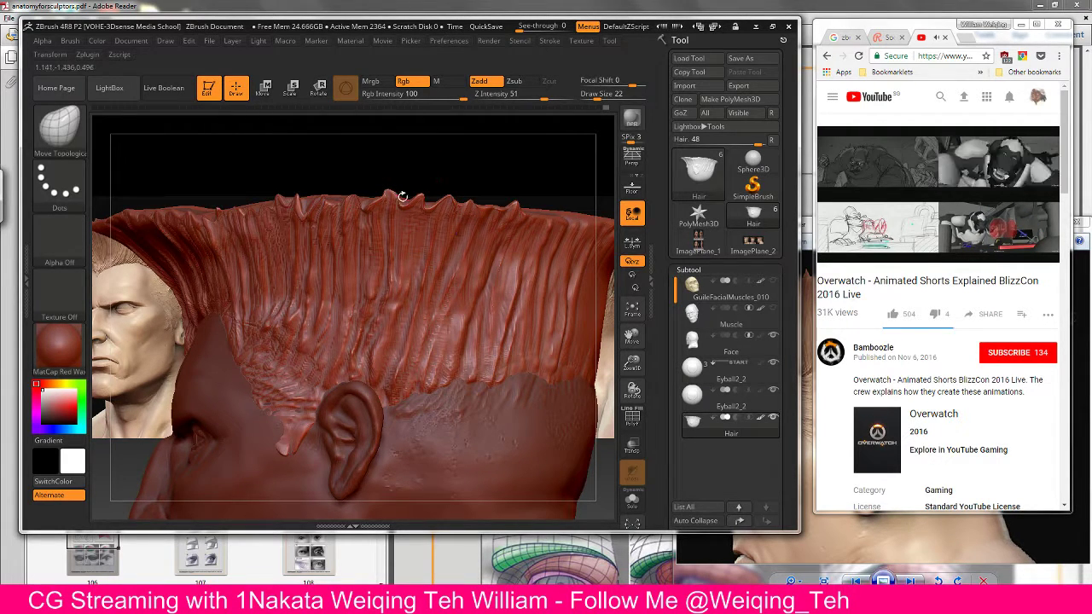
{"action": "key", "text": "shift"}
{"action": "mouse_move", "coordinate": [500, 161]}
{"action": "left_mouse_down"}
{"action": "mouse_move", "coordinate": [526, 183]}
{"action": "mouse_move", "coordinate": [454, 175]}
{"action": "mouse_move", "coordinate": [473, 312]}
{"action": "mouse_move", "coordinate": [555, 239]}
{"action": "mouse_move", "coordinate": [659, 194]}
{"action": "mouse_move", "coordinate": [529, 256]}
{"action": "mouse_move", "coordinate": [384, 302]}
{"action": "left_mouse_up"}
{"action": "key", "text": "bracketright"}
{"action": "key", "text": "bracketright"}
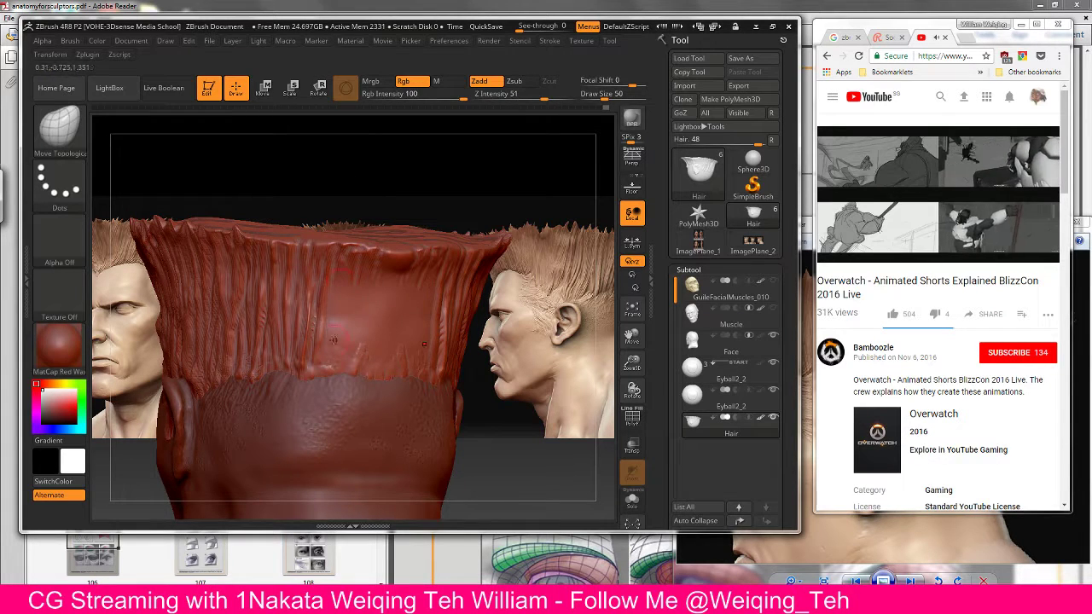
Step: Carve vertical strands into the back hair with DamStandard at Z Intensity 16 and draw size 34, smoothing near the lower hairline
{"action": "key", "text": "b"}
{"action": "key", "text": "d"}
{"action": "key", "text": "s"}
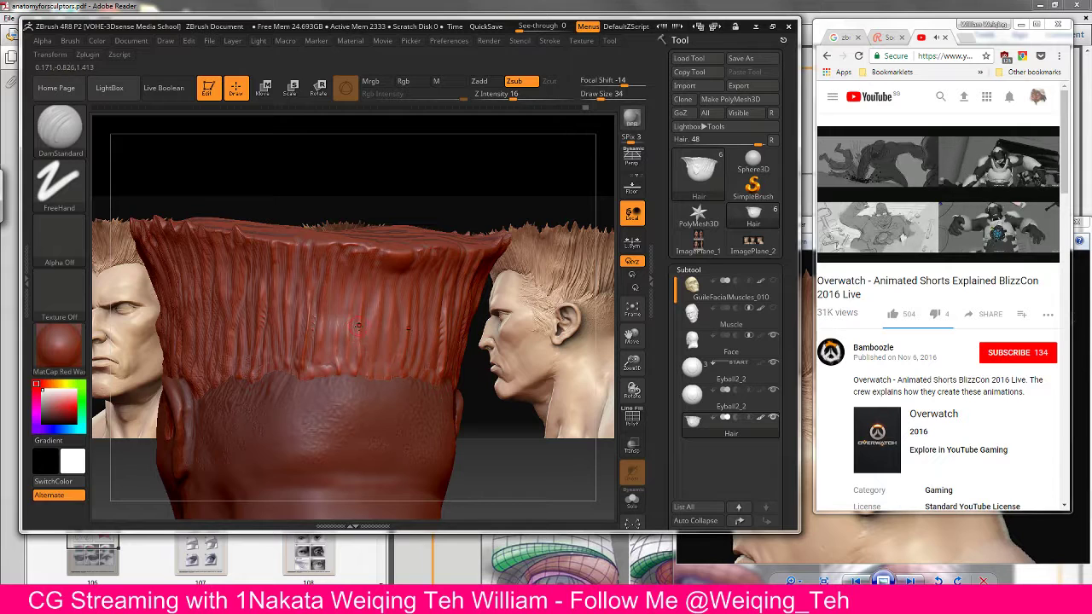
{"action": "key", "text": "bracketleft"}
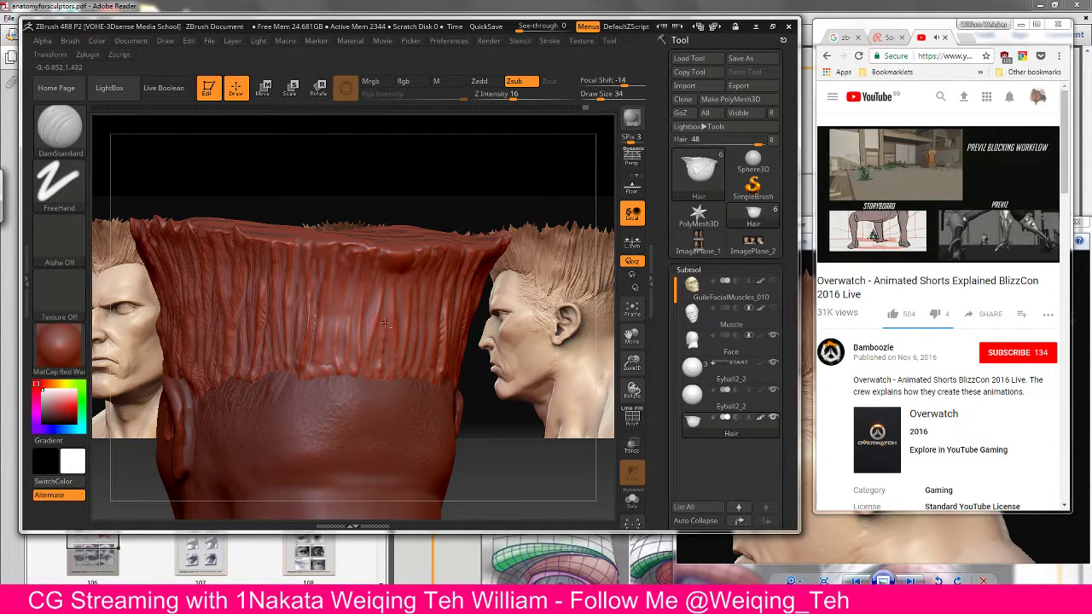
{"action": "mouse_move", "coordinate": [359, 342]}
{"action": "left_mouse_down"}
{"action": "mouse_move", "coordinate": [403, 344]}
{"action": "mouse_move", "coordinate": [378, 264]}
{"action": "left_mouse_up"}
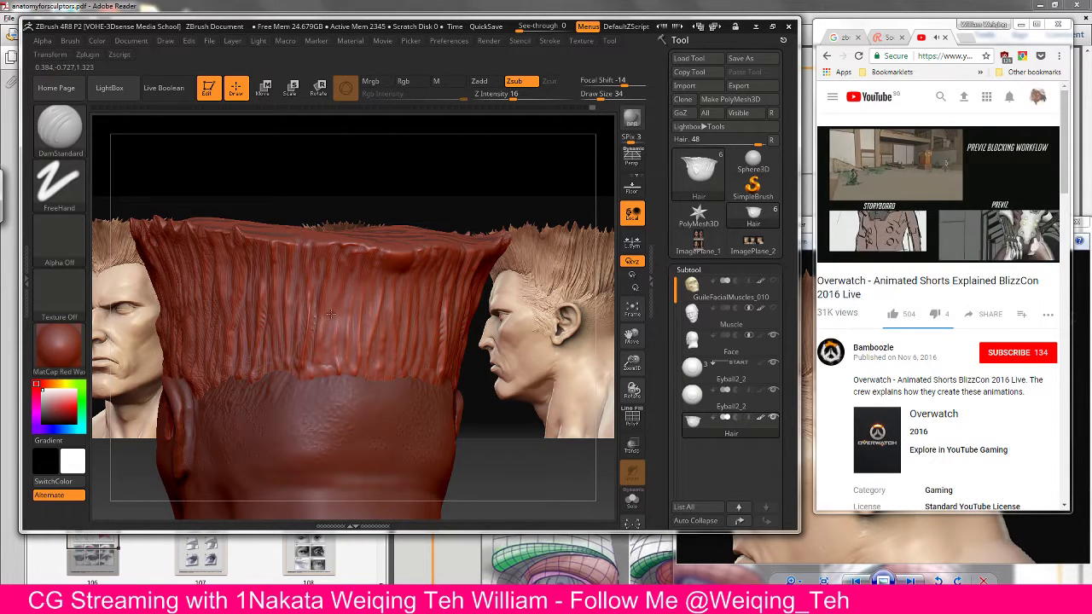
{"action": "mouse_move", "coordinate": [330, 315]}
{"action": "left_mouse_down"}
{"action": "mouse_move", "coordinate": [356, 267]}
{"action": "mouse_move", "coordinate": [367, 278]}
{"action": "left_mouse_up"}
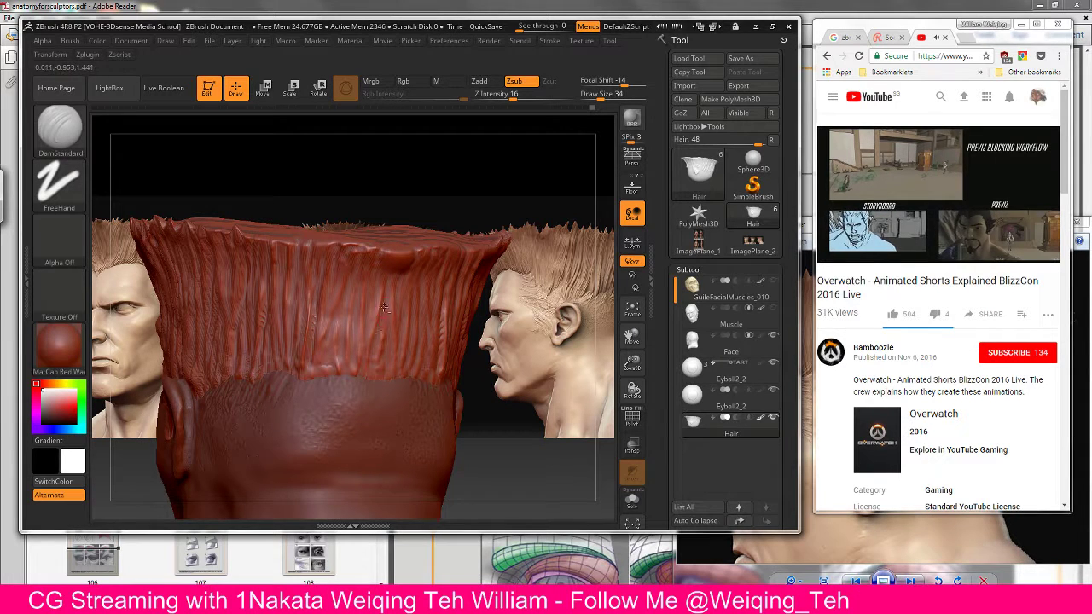
{"action": "key", "text": "shift"}
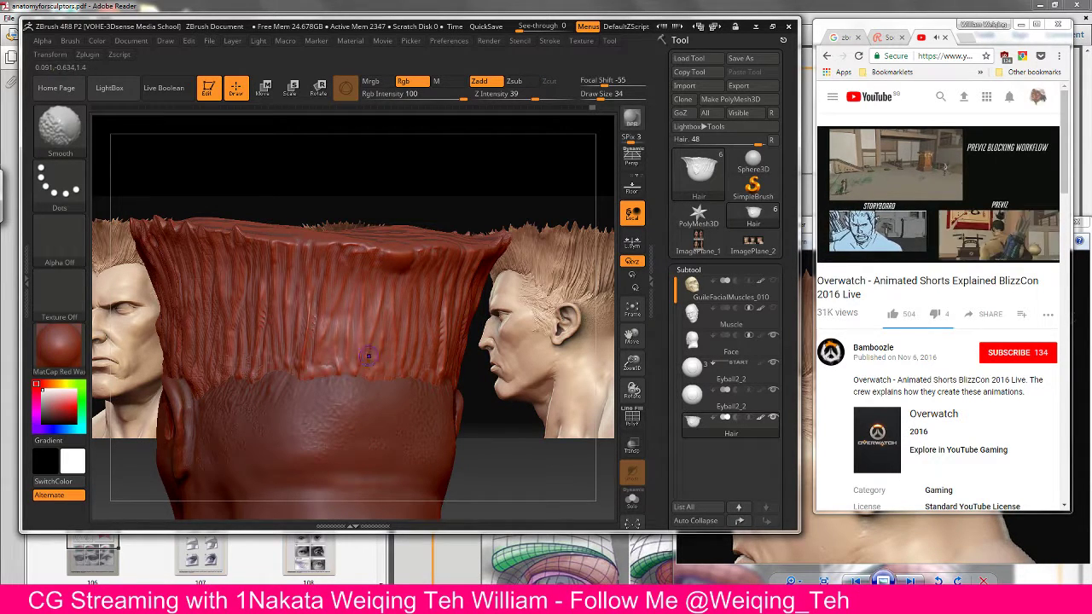
{"action": "left_click_drag", "start_coordinate": [367, 355], "coordinate": [364, 376], "text": "shift"}
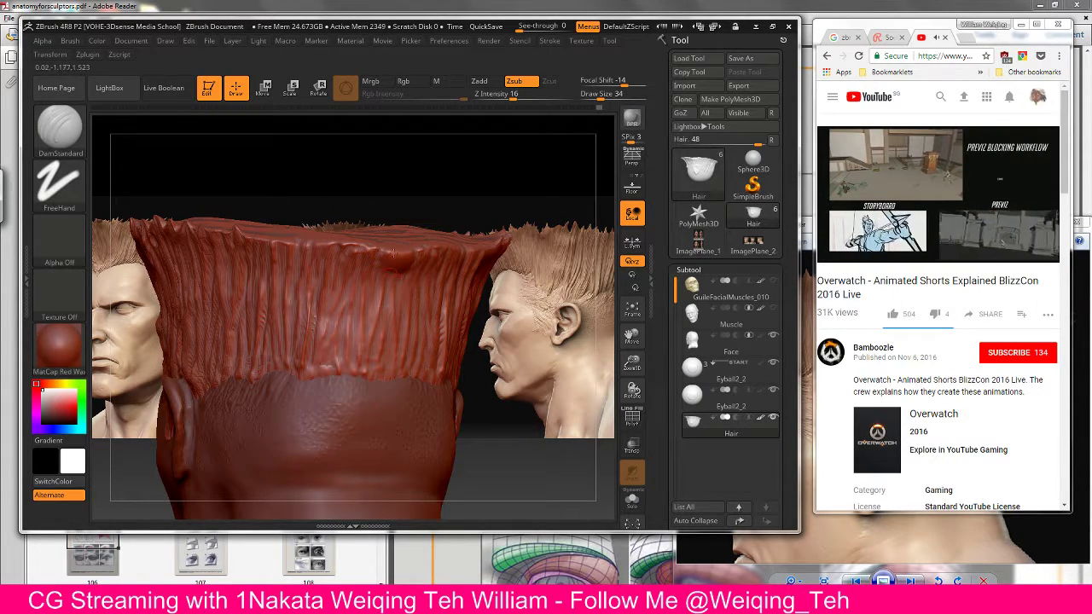
{"action": "mouse_move", "coordinate": [419, 221]}
{"action": "left_mouse_down"}
{"action": "mouse_move", "coordinate": [367, 249]}
{"action": "mouse_move", "coordinate": [402, 234]}
{"action": "left_mouse_up"}
{"action": "key", "text": "b"}
{"action": "key", "text": "c"}
{"action": "key", "text": "t"}
{"action": "key", "text": "b"}
{"action": "key", "text": "d"}
{"action": "key", "text": "s"}
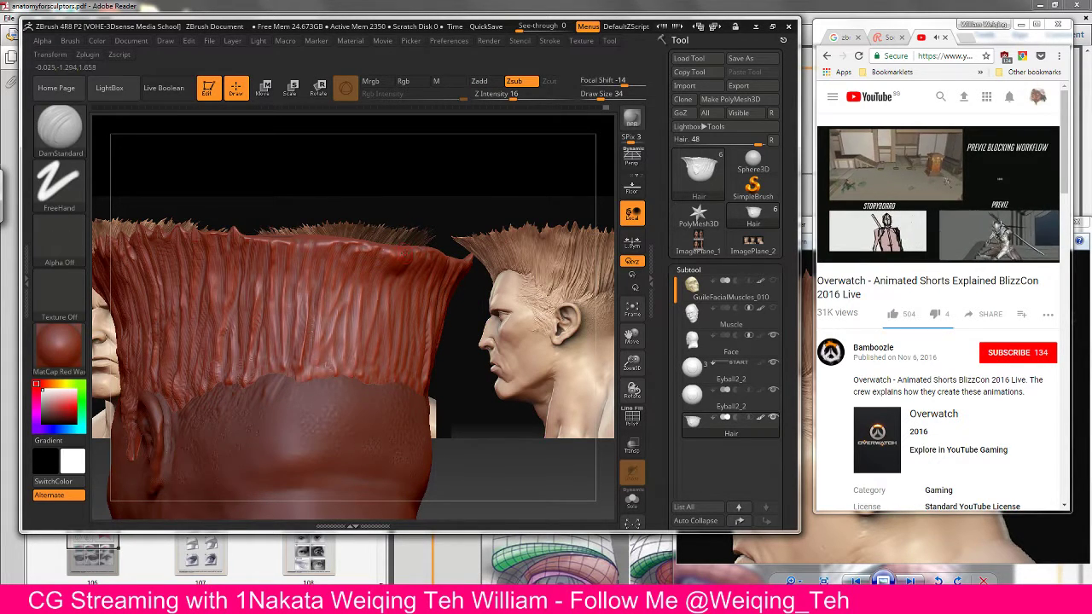
{"action": "key", "text": "b"}
{"action": "key", "text": "s"}
{"action": "key", "text": "t"}
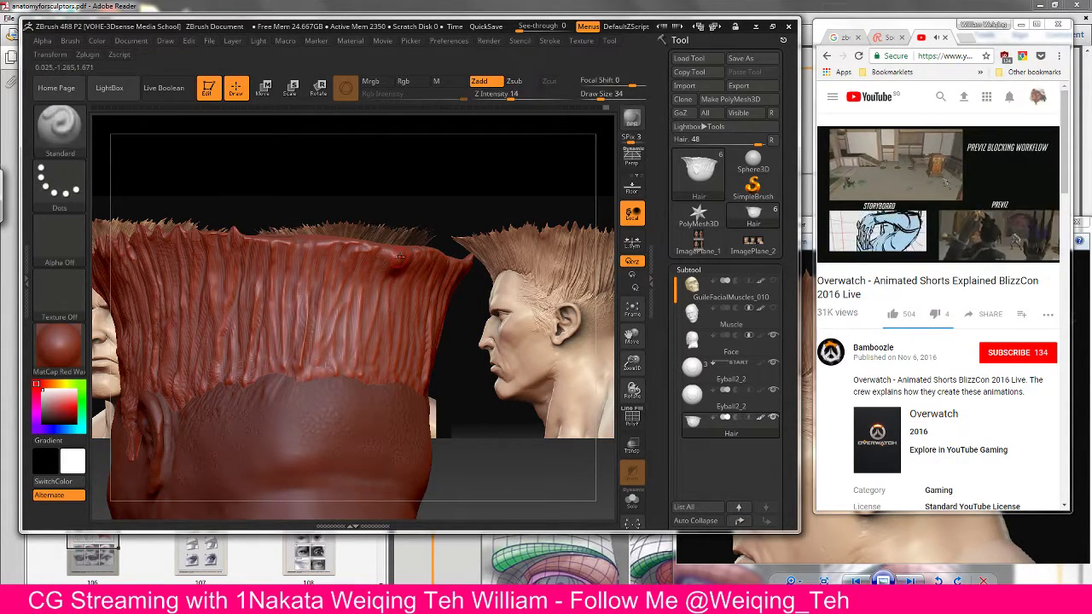
Step: Pull small spikes out of the top edge at the back of the hair with Move Topological at draw size 34
{"action": "key", "text": "b"}
{"action": "key", "text": "m"}
{"action": "key", "text": "t"}
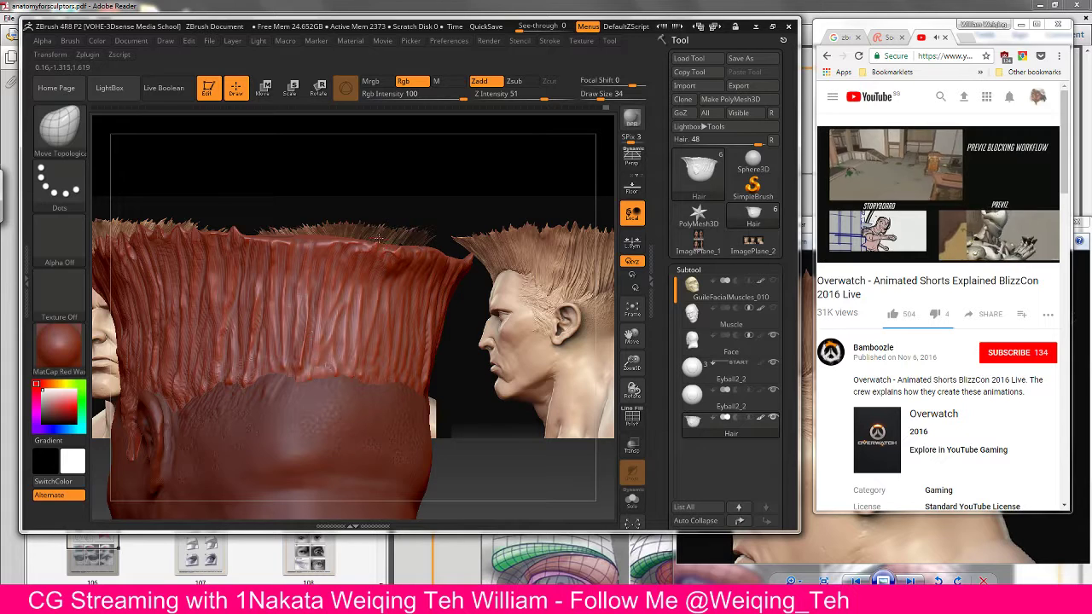
{"action": "key", "text": "shift"}
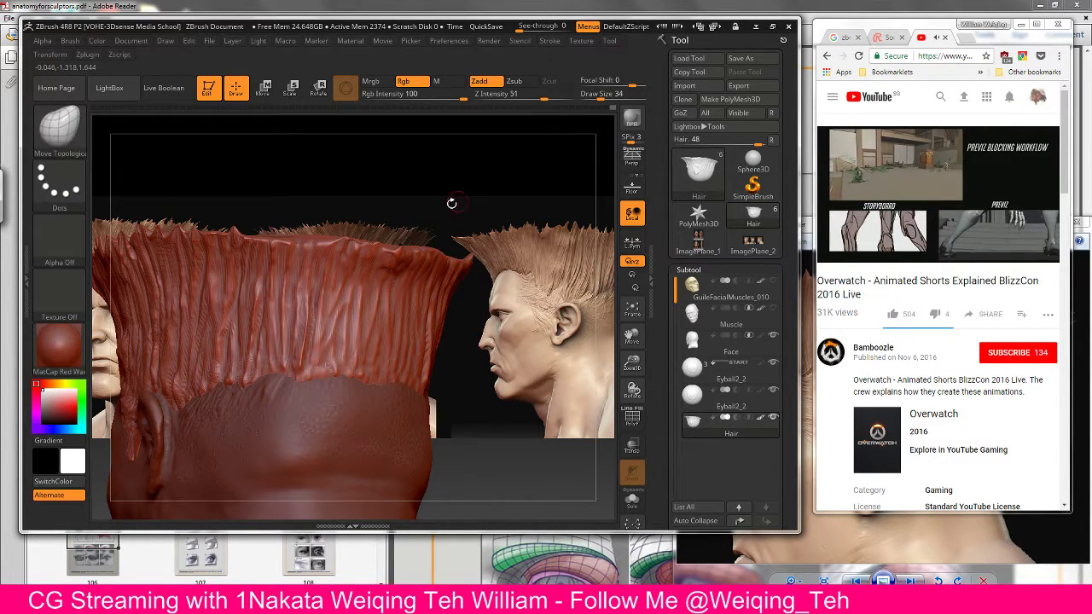
{"action": "mouse_move", "coordinate": [451, 202]}
{"action": "left_mouse_down"}
{"action": "mouse_move", "coordinate": [407, 177]}
{"action": "mouse_move", "coordinate": [419, 253]}
{"action": "left_mouse_up"}
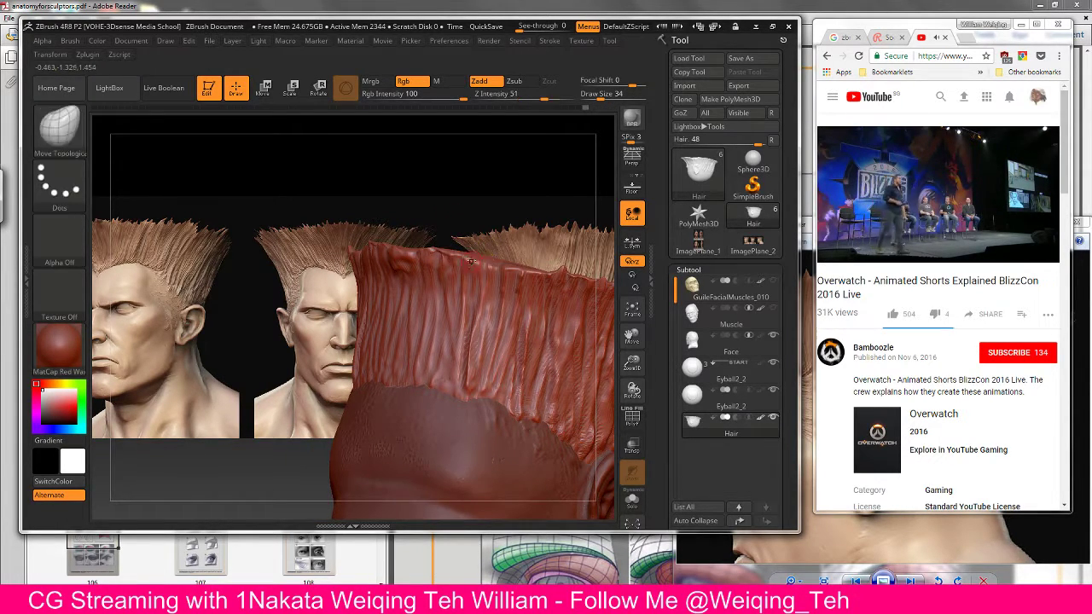
{"action": "left_click_drag", "start_coordinate": [456, 245], "coordinate": [480, 185]}
Step: Try raking fine strands into the back hair with the Rake brush at Z Intensity 100 and draw size 54
{"action": "key", "text": "b"}
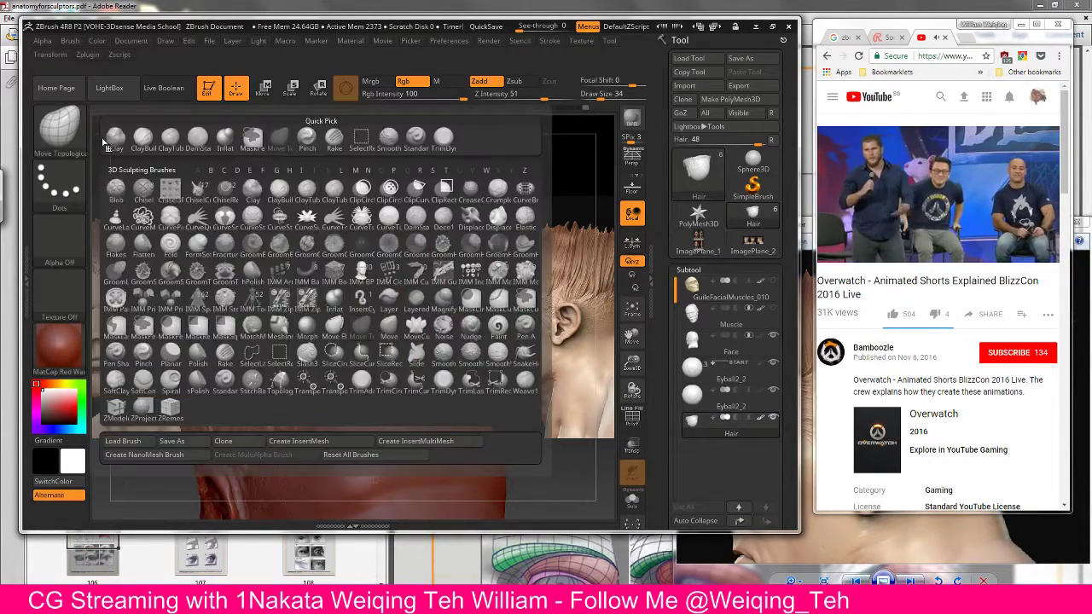
{"action": "left_click", "coordinate": [372, 182]}
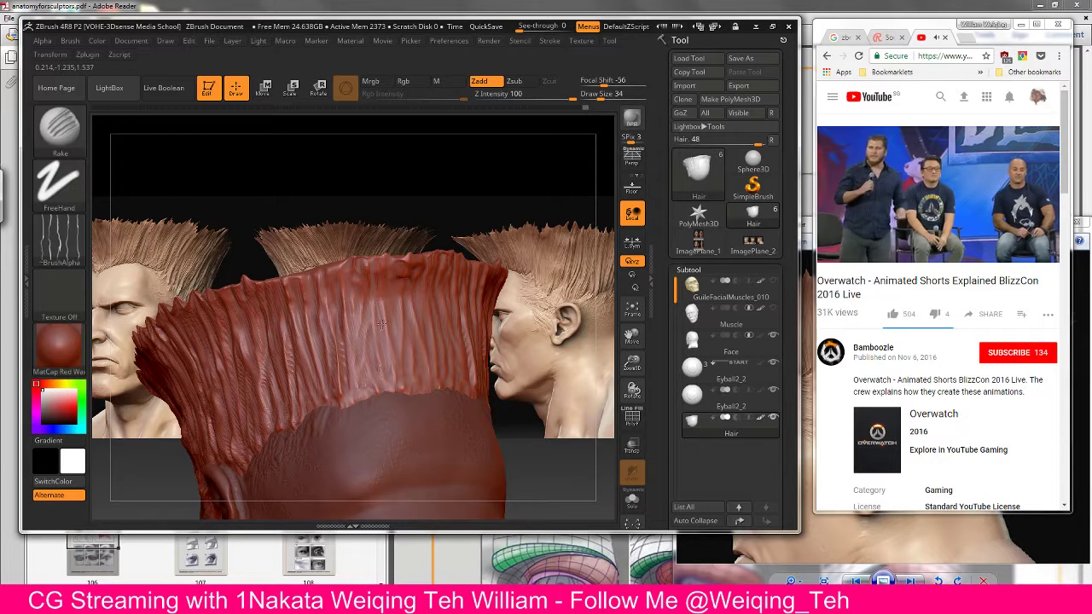
{"action": "key", "text": "bracketright"}
{"action": "key", "text": "bracketright"}
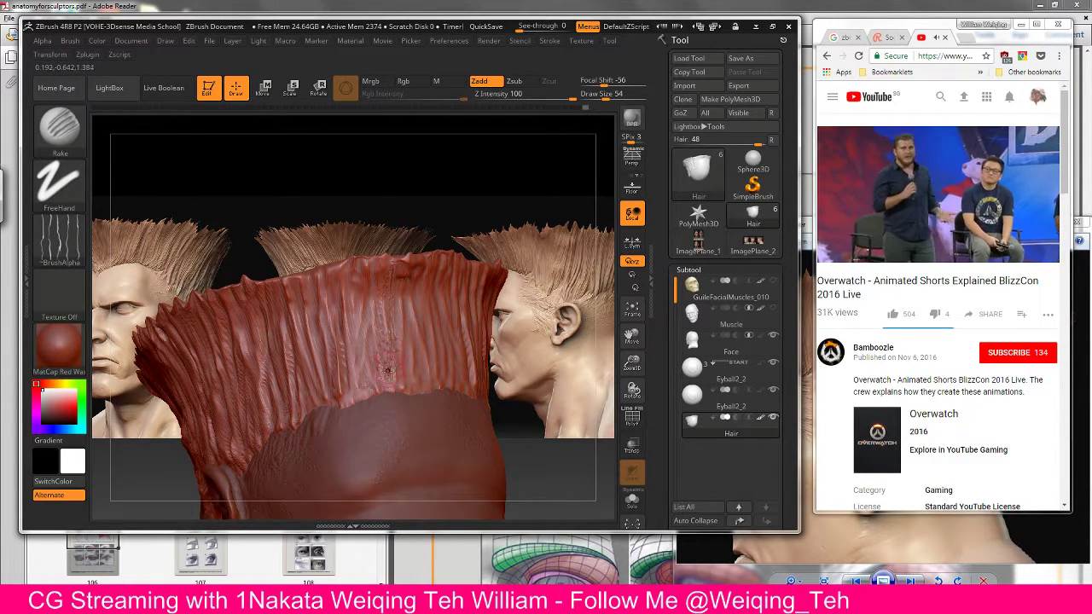
{"action": "key", "text": "ctrl"}
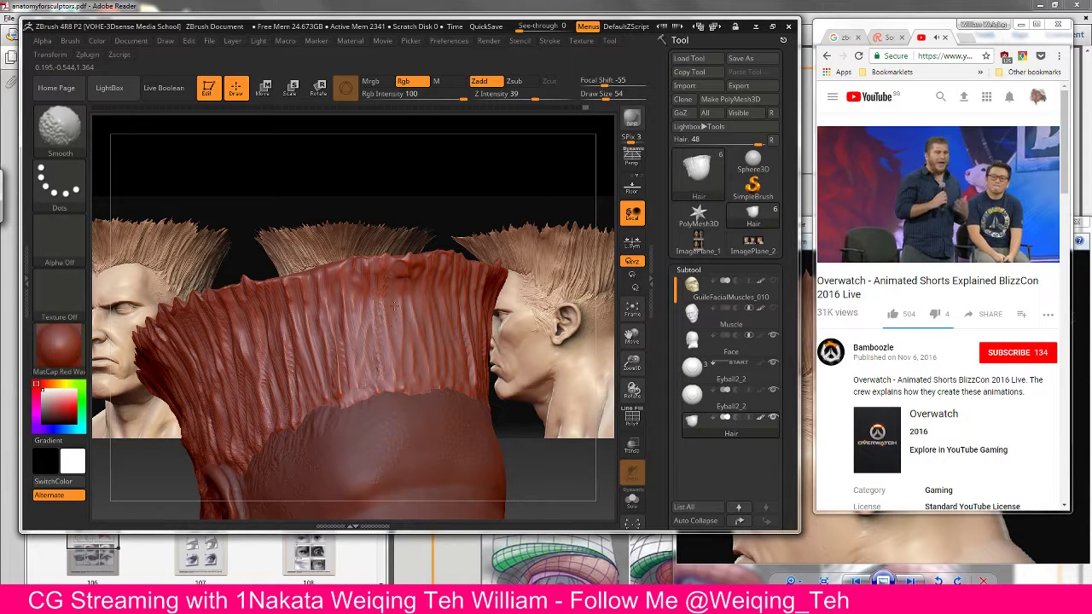
{"action": "mouse_move", "coordinate": [381, 367]}
{"action": "left_mouse_down"}
{"action": "mouse_move", "coordinate": [399, 266]}
{"action": "mouse_move", "coordinate": [386, 376]}
{"action": "left_mouse_up"}
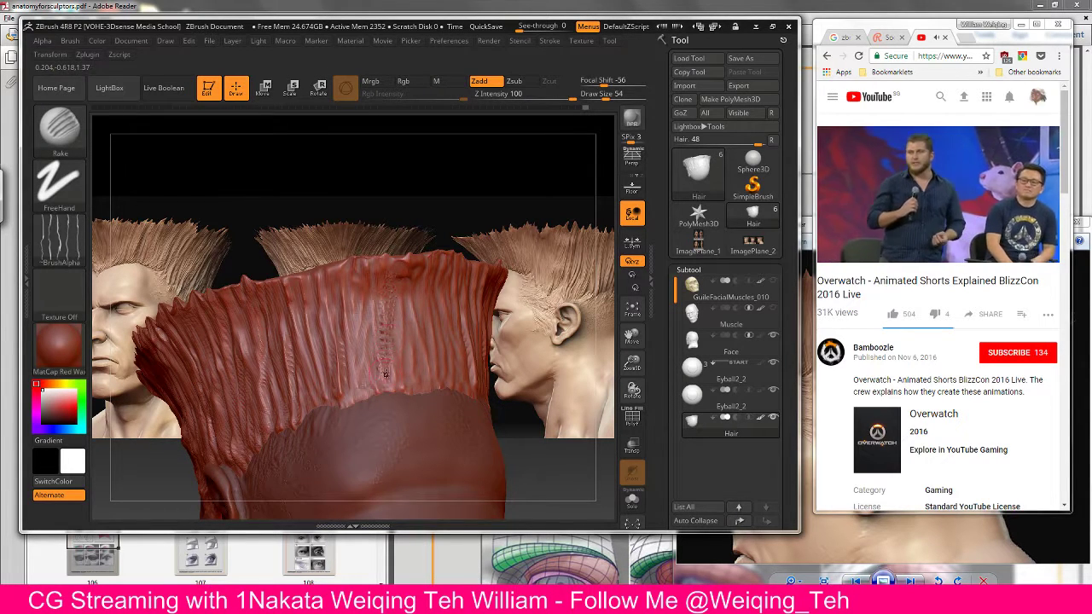
{"action": "key", "text": "ctrl"}
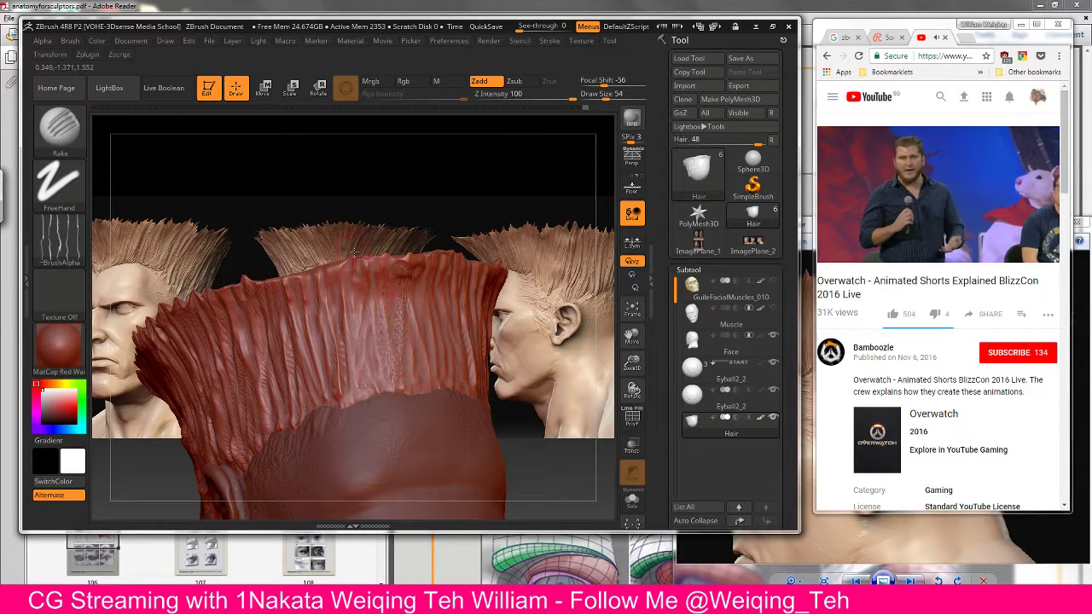
Step: Turn off the Rake brush's alpha, switch its stroke to Dots, and test each setting on the back hair
{"action": "left_click", "coordinate": [68, 239]}
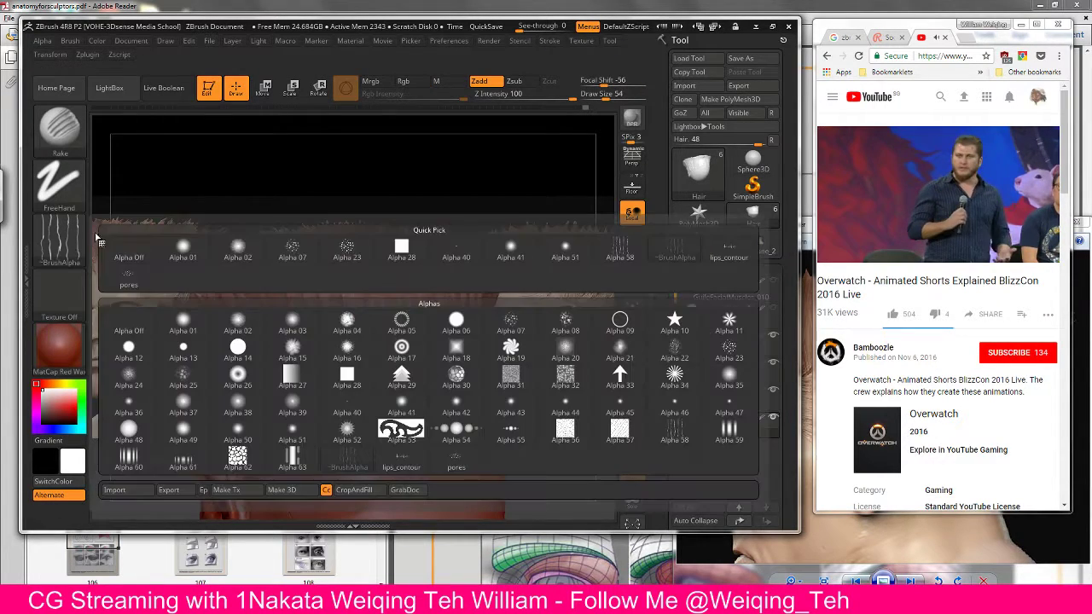
{"action": "left_click", "coordinate": [128, 249]}
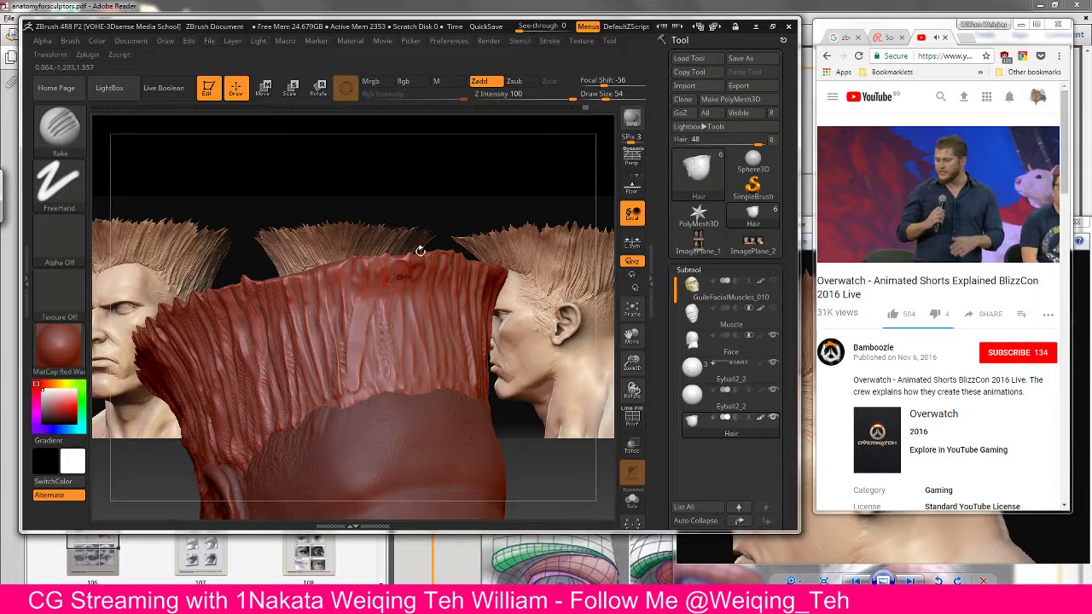
{"action": "key", "text": "ctrl"}
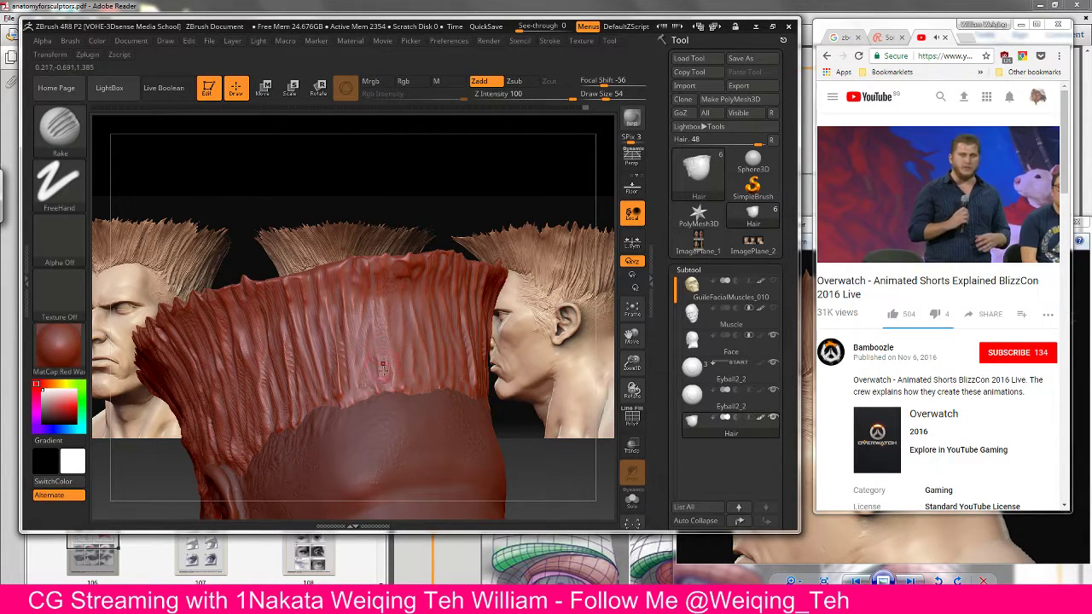
{"action": "left_click", "coordinate": [59, 184]}
{"action": "left_click", "coordinate": [122, 189]}
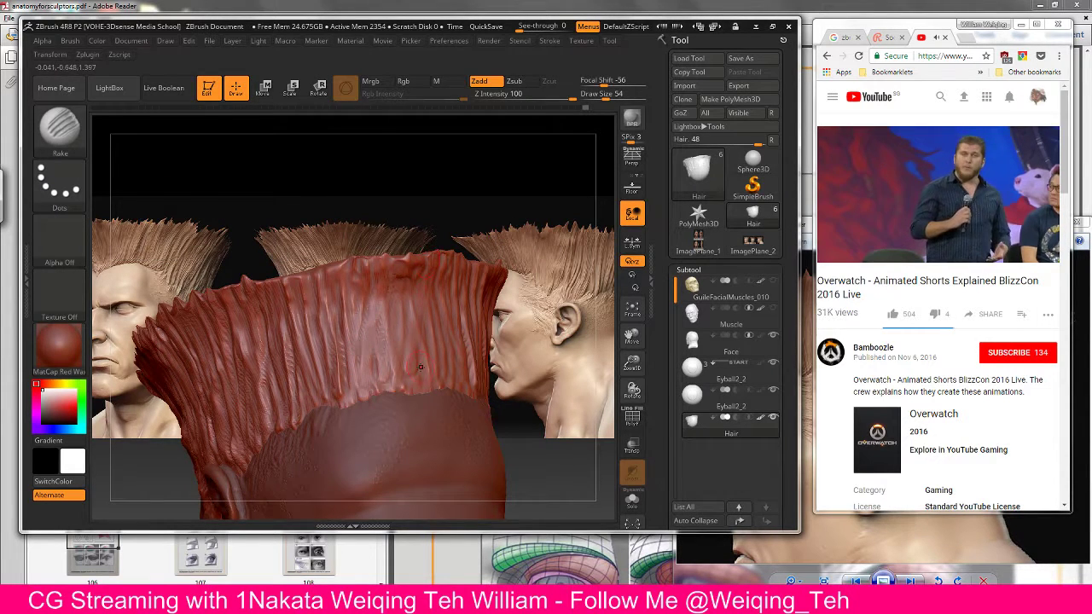
{"action": "mouse_move", "coordinate": [409, 361]}
{"action": "left_mouse_down"}
{"action": "mouse_move", "coordinate": [409, 205]}
{"action": "mouse_move", "coordinate": [380, 178]}
{"action": "left_mouse_up"}
{"action": "key", "text": "ctrl+z"}
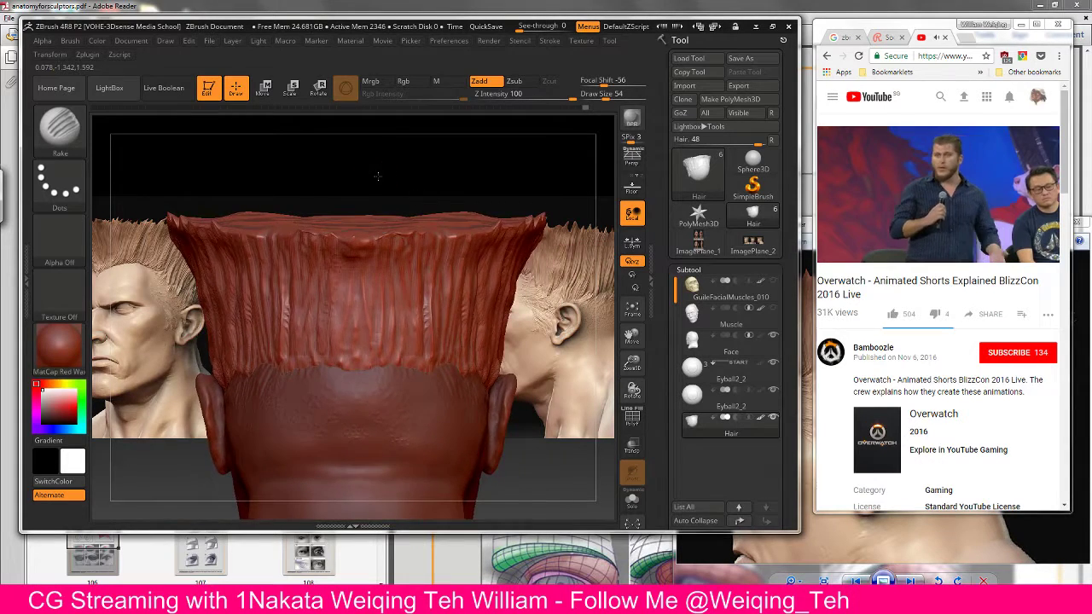
Step: Save the tool as GuileFacialMuscles_010.ztl in 3dsense_Prjs > Drawing Foundations > 05-FaceHair, replacing the existing file
{"action": "key", "text": "ctrl+s"}
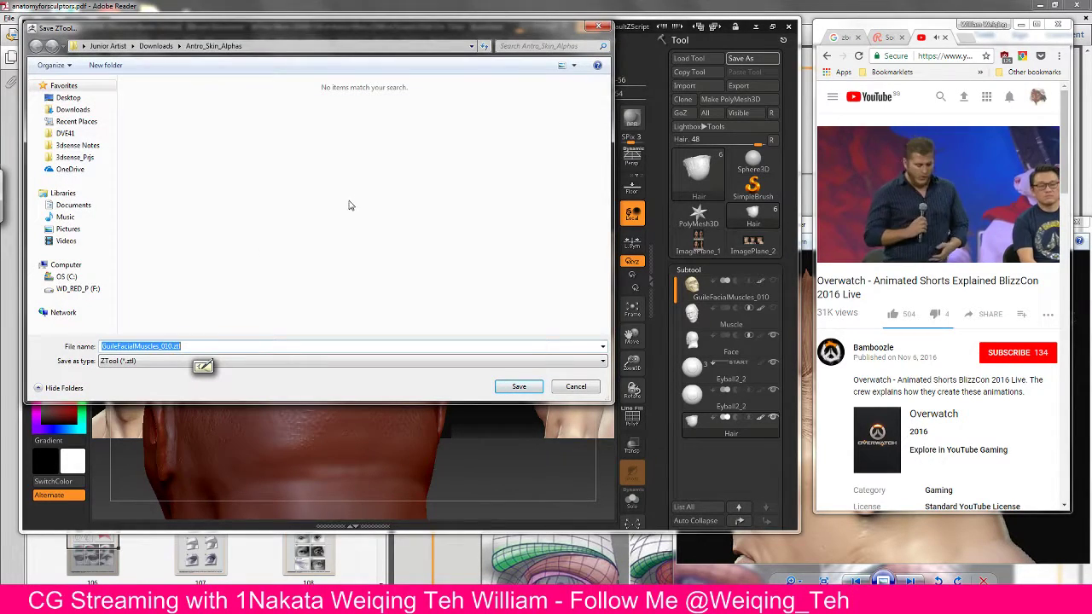
{"action": "left_click", "coordinate": [74, 157]}
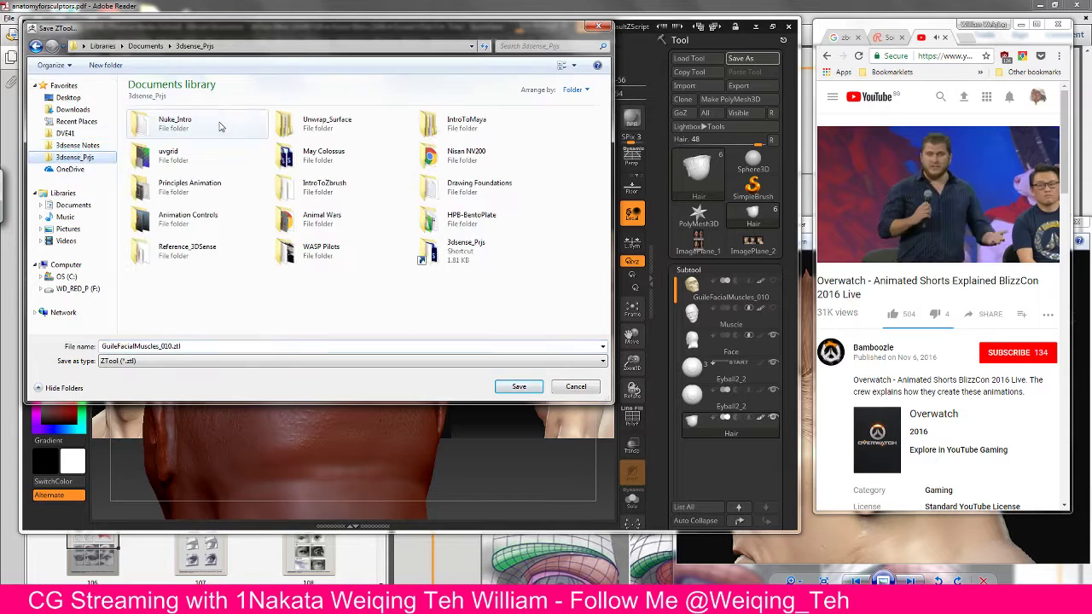
{"action": "left_click", "coordinate": [208, 259]}
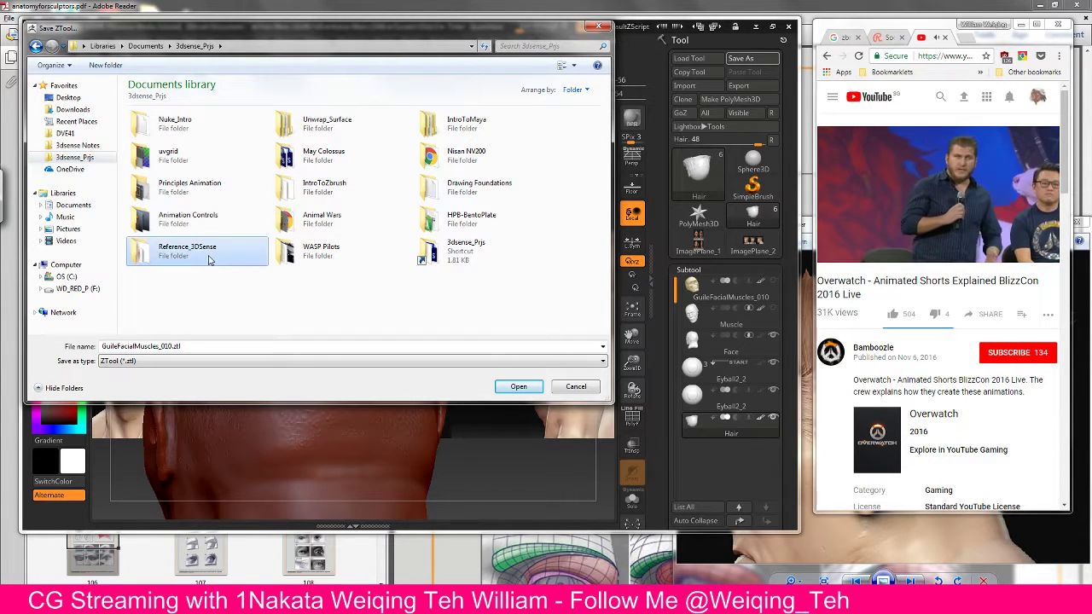
{"action": "double_click", "coordinate": [445, 186]}
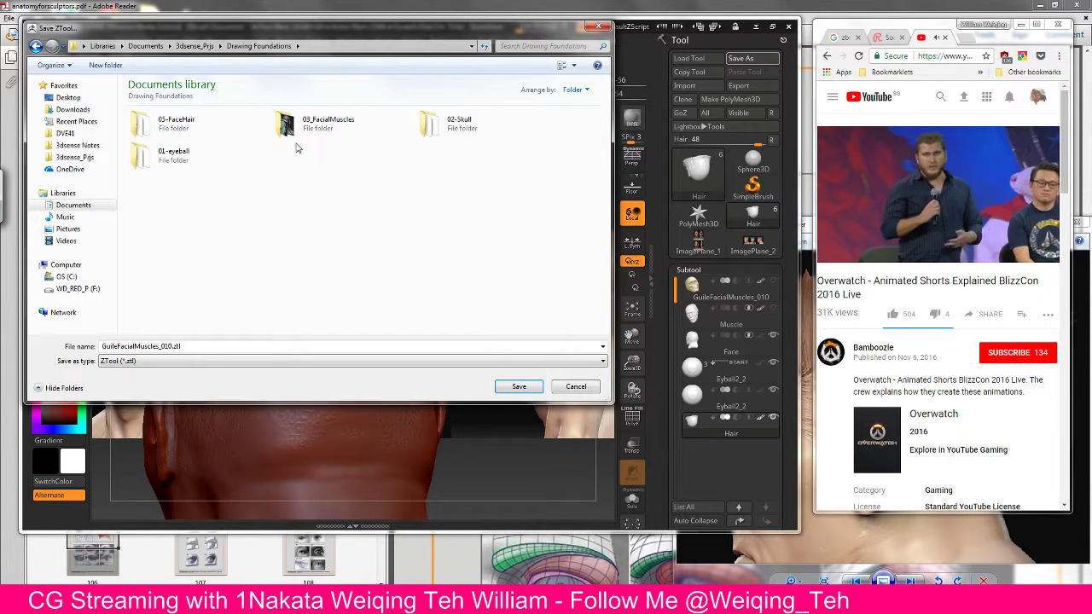
{"action": "double_click", "coordinate": [160, 128]}
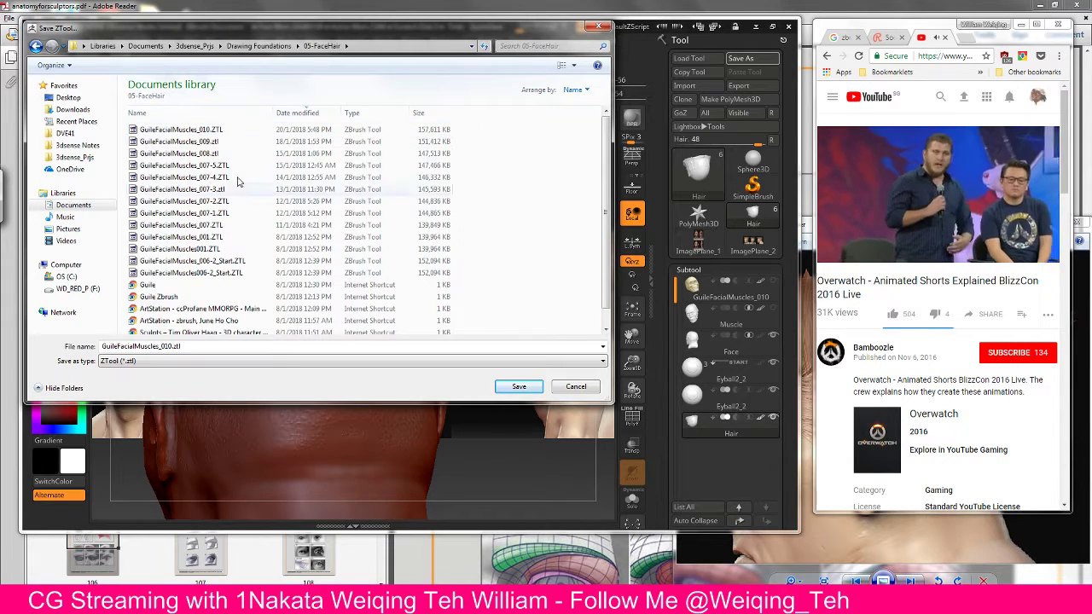
{"action": "left_click", "coordinate": [523, 389]}
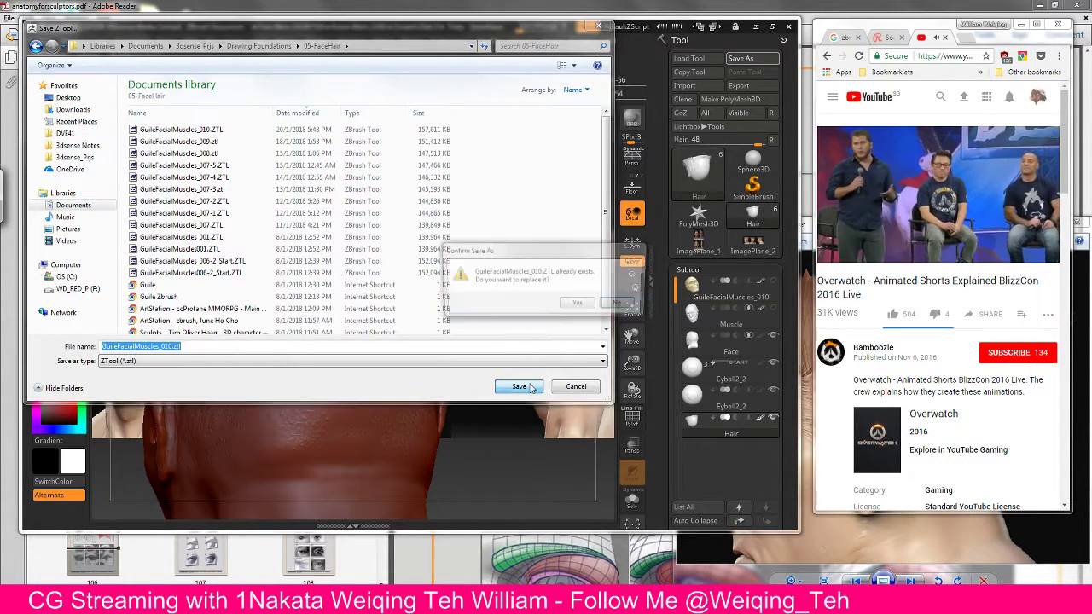
{"action": "left_click", "coordinate": [558, 312]}
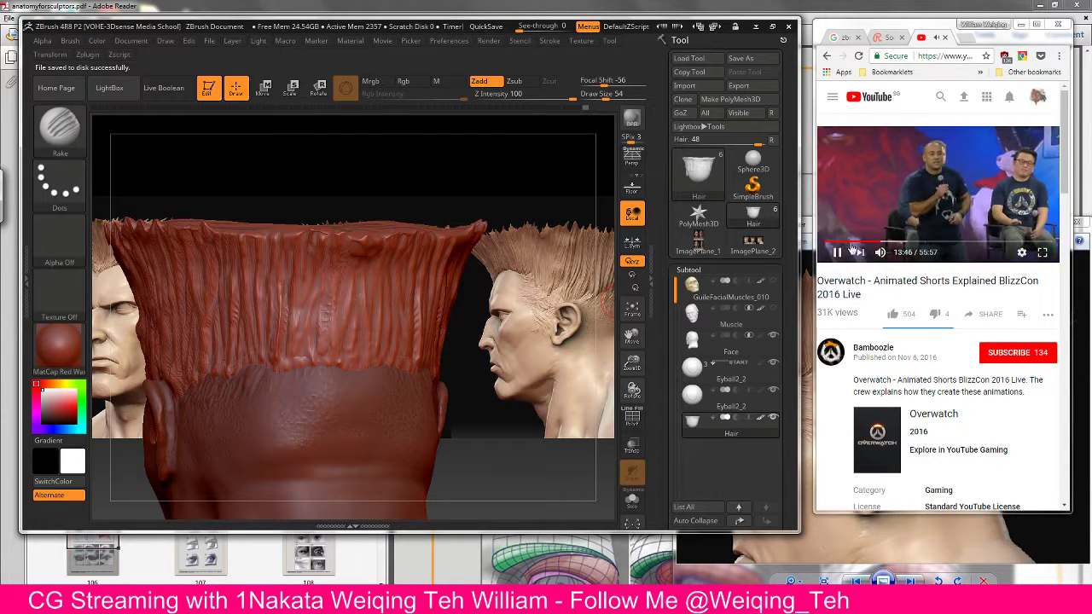
Step: Set the Rake brush's stroke back to FreeHand and switch to the first Eyball2_2 subtool
{"action": "left_click_drag", "start_coordinate": [812, 213], "coordinate": [805, 213]}
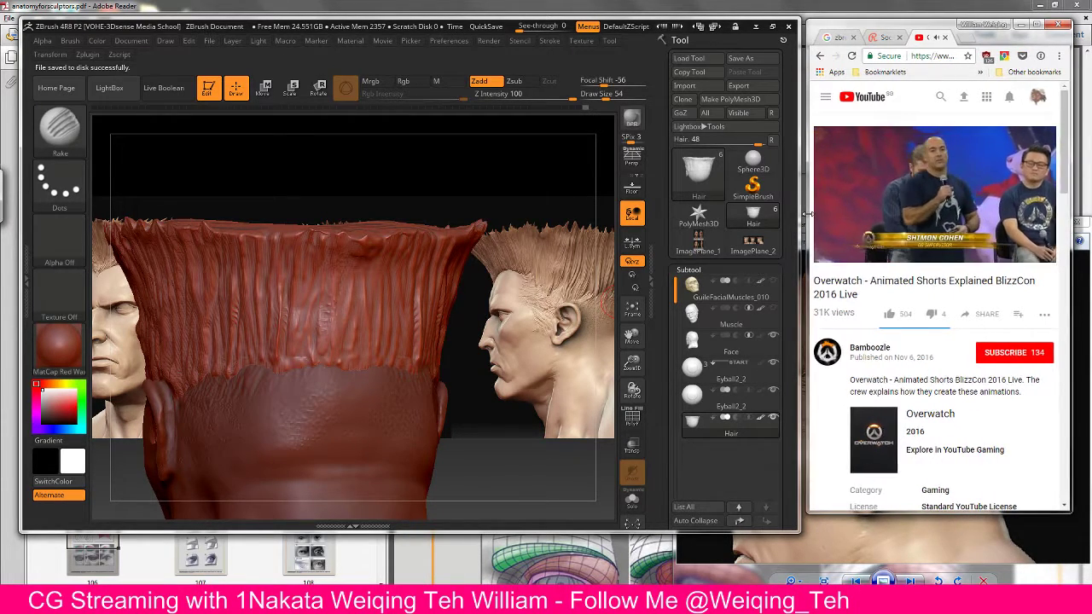
{"action": "left_click_drag", "start_coordinate": [478, 205], "coordinate": [350, 261]}
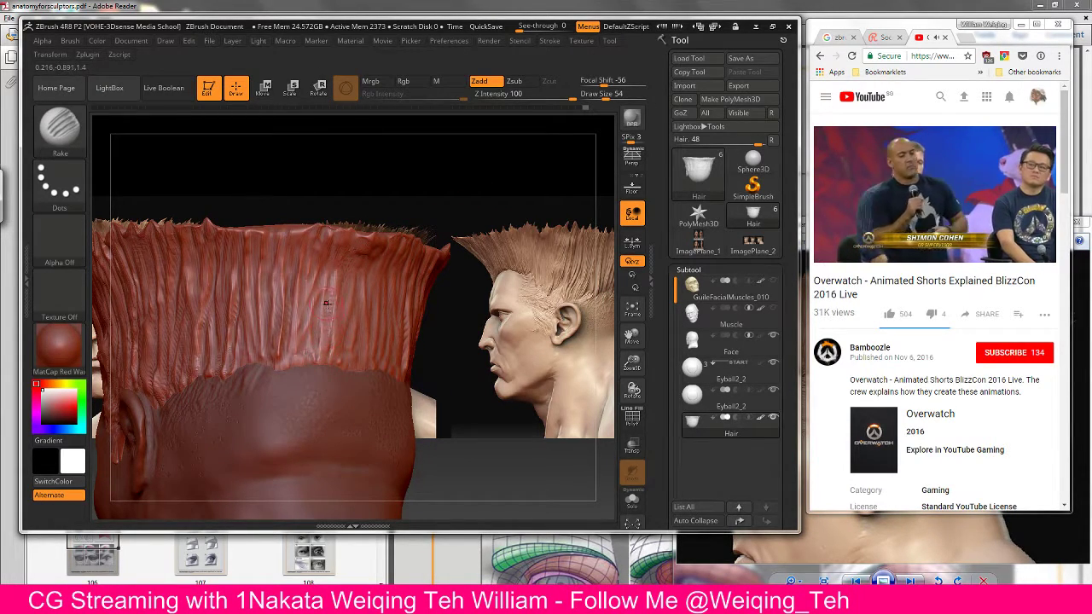
{"action": "left_click", "coordinate": [60, 183]}
{"action": "left_click", "coordinate": [228, 192]}
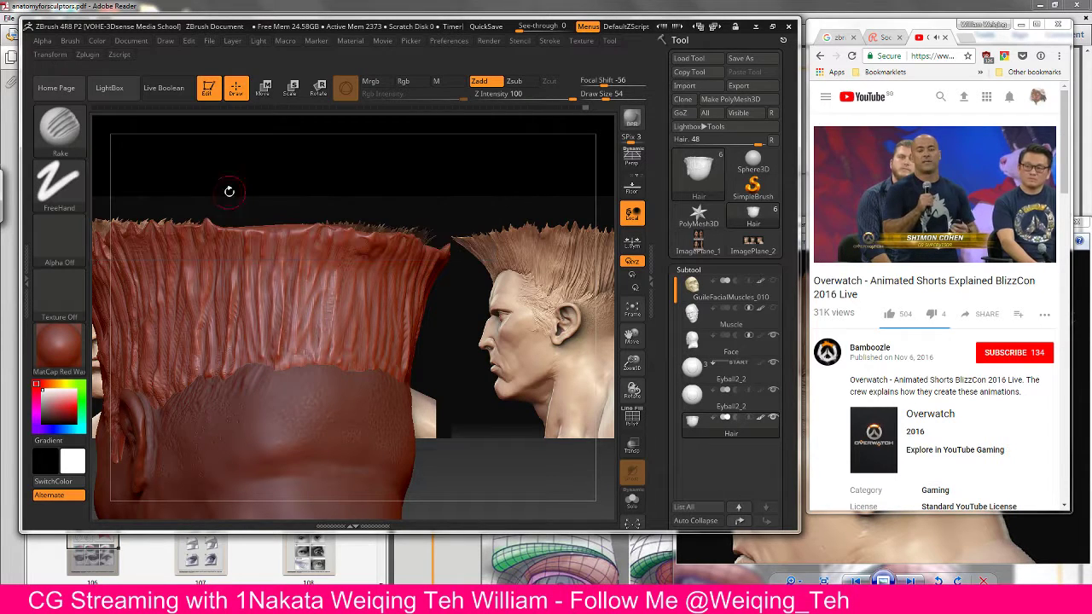
{"action": "left_click", "coordinate": [692, 340]}
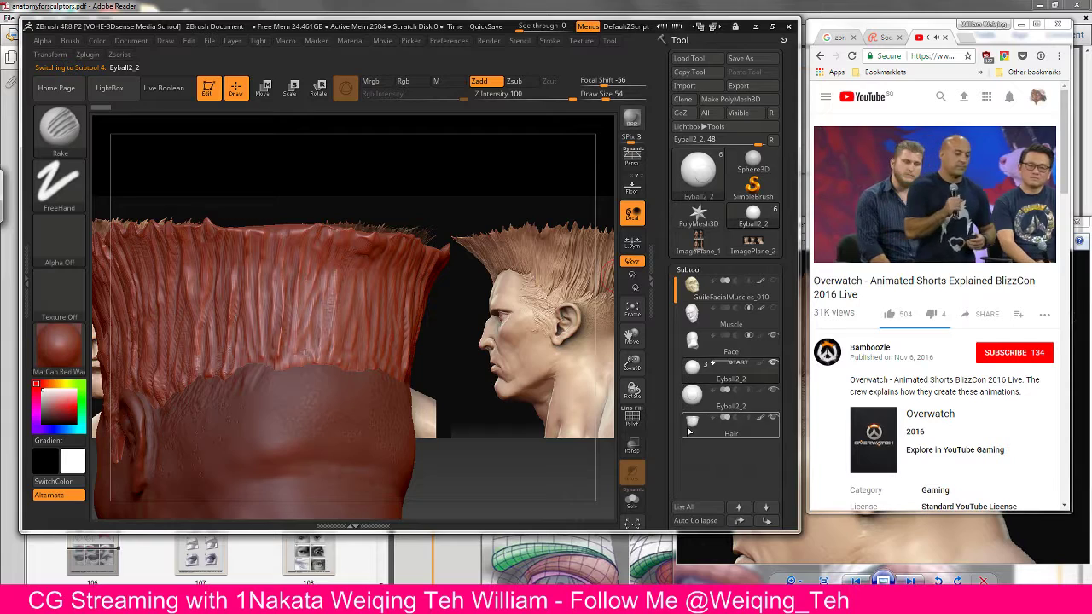
Step: Make Face the active subtool and hide the Muscle subtool
{"action": "left_click", "coordinate": [708, 422]}
{"action": "left_click_drag", "start_coordinate": [591, 340], "coordinate": [463, 362]}
{"action": "left_click", "coordinate": [463, 363], "text": "alt"}
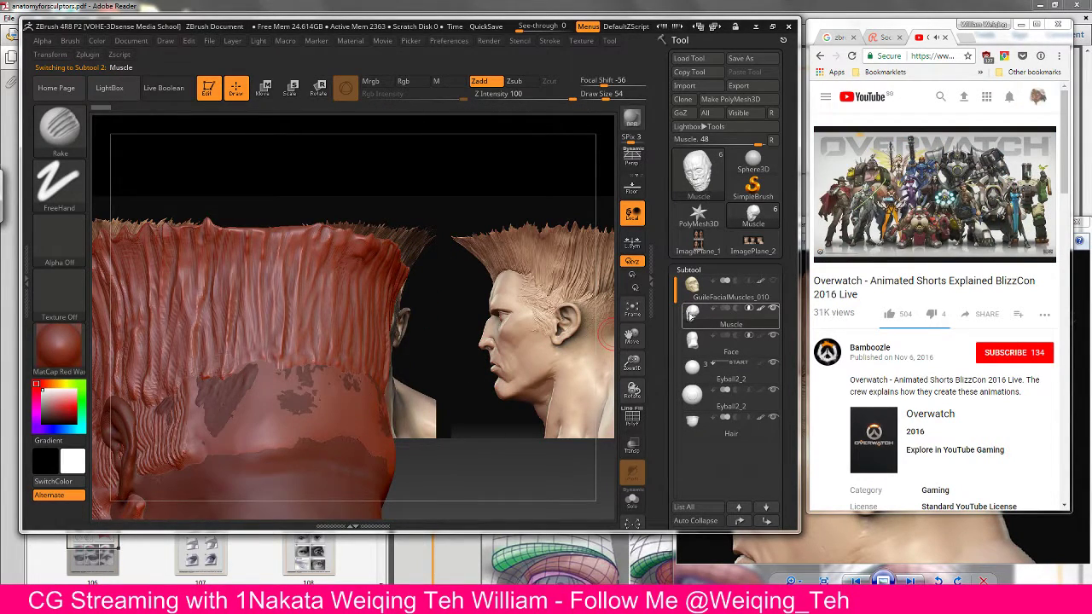
{"action": "left_click", "coordinate": [695, 343]}
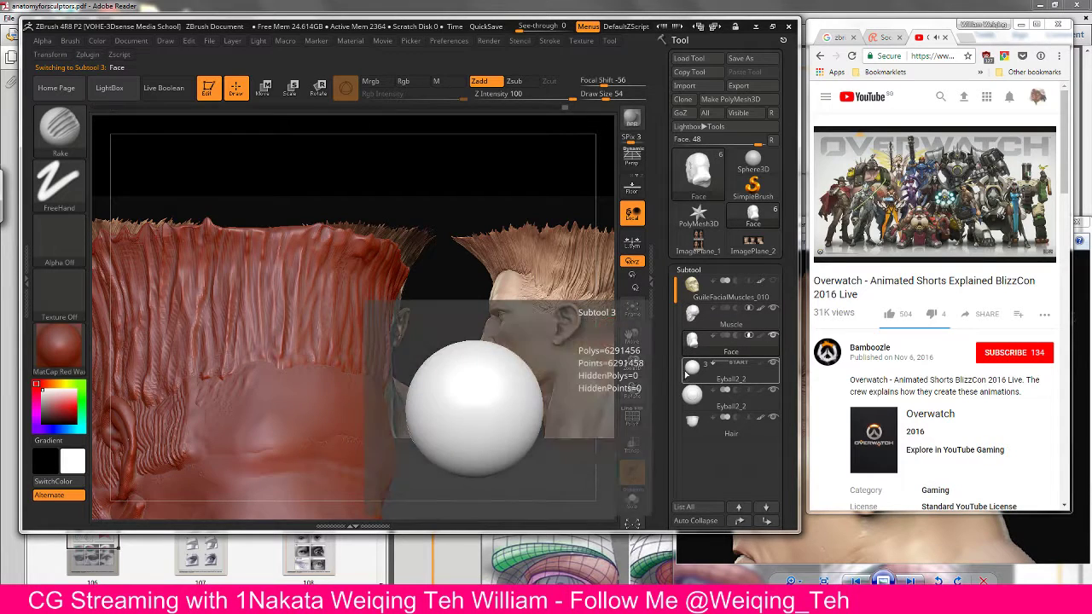
{"action": "left_click_drag", "start_coordinate": [499, 383], "coordinate": [578, 255], "text": "alt"}
{"action": "left_click", "coordinate": [774, 308]}
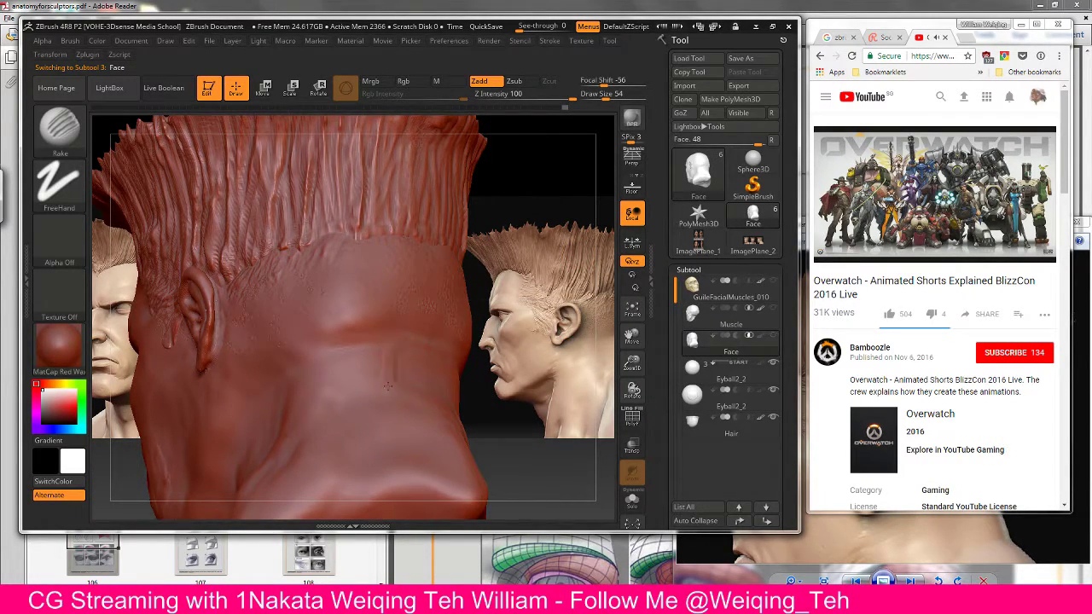
Step: Enlarge the draw size to 118 and smooth the back of the head and neck on the Face subtool
{"action": "mouse_move", "coordinate": [391, 468]}
{"action": "left_mouse_down"}
{"action": "mouse_move", "coordinate": [401, 385]}
{"action": "mouse_move", "coordinate": [377, 354]}
{"action": "left_mouse_up"}
{"action": "key", "text": "bracketright"}
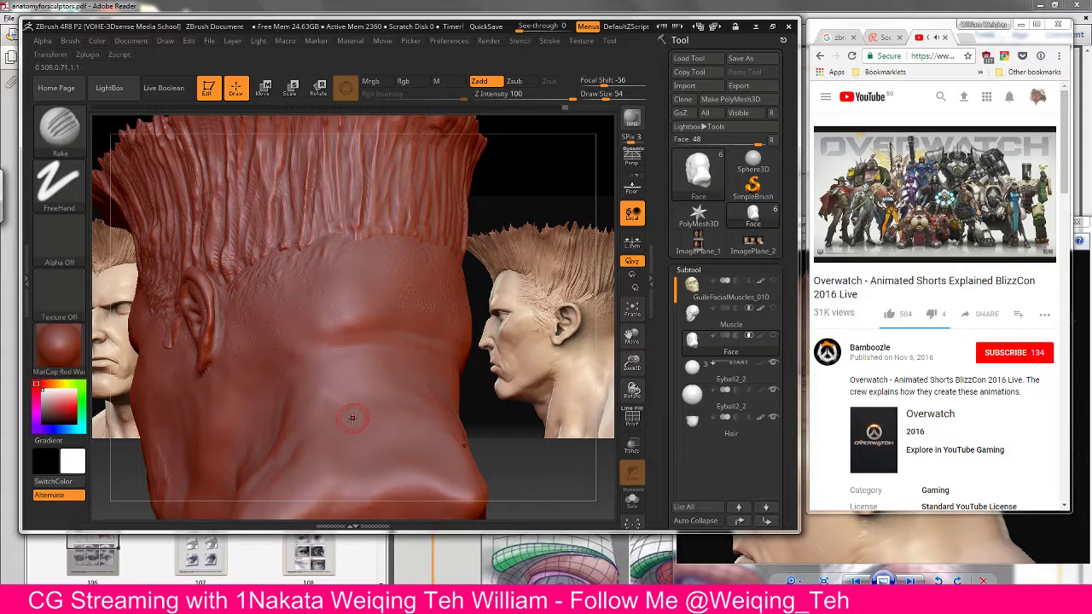
{"action": "key", "text": "bracketright"}
{"action": "mouse_move", "coordinate": [358, 358]}
{"action": "left_mouse_down"}
{"action": "mouse_move", "coordinate": [349, 492]}
{"action": "mouse_move", "coordinate": [407, 401]}
{"action": "mouse_move", "coordinate": [469, 448]}
{"action": "mouse_move", "coordinate": [419, 463]}
{"action": "left_mouse_up"}
{"action": "left_click_drag", "start_coordinate": [511, 383], "coordinate": [467, 384]}
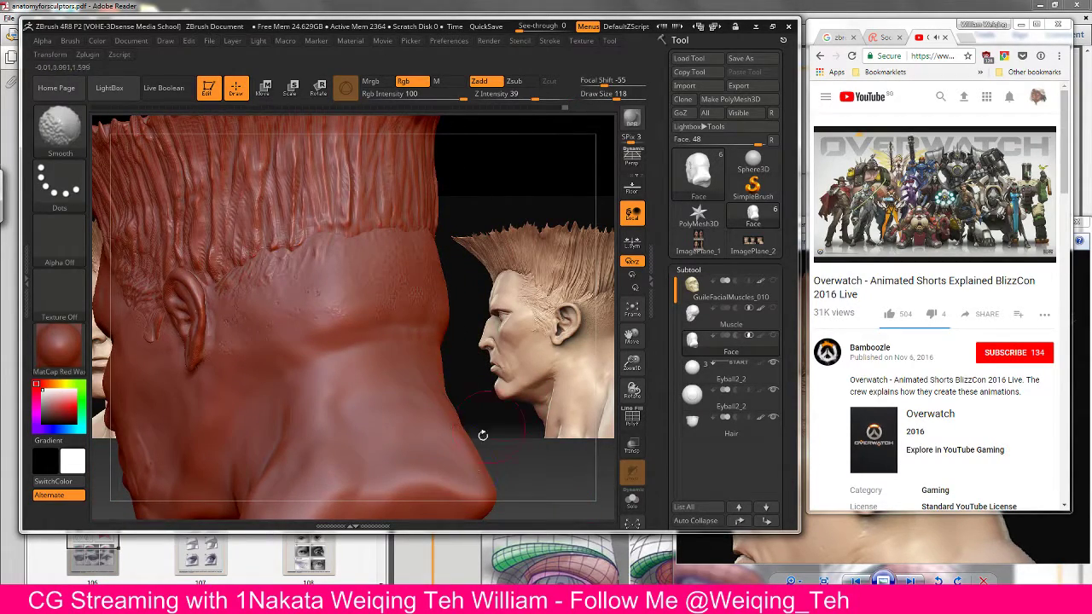
{"action": "mouse_move", "coordinate": [454, 435]}
{"action": "left_mouse_down"}
{"action": "mouse_move", "coordinate": [512, 426]}
{"action": "mouse_move", "coordinate": [493, 366]}
{"action": "mouse_move", "coordinate": [483, 367]}
{"action": "mouse_move", "coordinate": [512, 392]}
{"action": "mouse_move", "coordinate": [493, 449]}
{"action": "mouse_move", "coordinate": [503, 392]}
{"action": "left_mouse_up"}
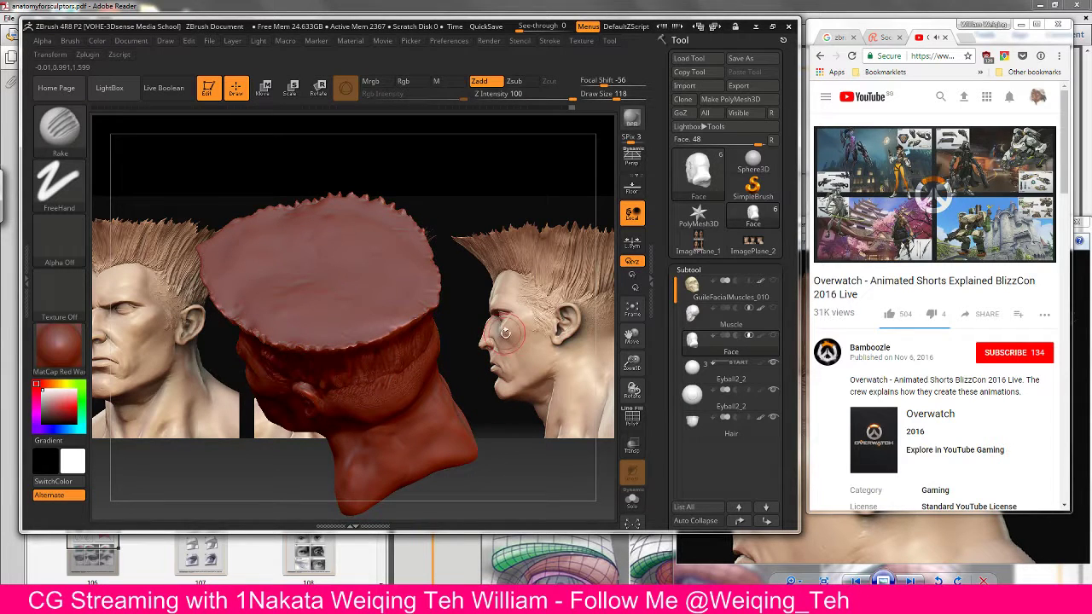
Step: Switch to Windows Photo Viewer and enlarge Guile SF4.jpg around the ear and neck, for comparison with the sculpt
{"action": "key", "text": "alt+Tab"}
{"action": "left_click", "coordinate": [463, 279]}
{"action": "scroll", "coordinate": [852, 330], "scroll_direction": "up", "scroll_amount": 3}
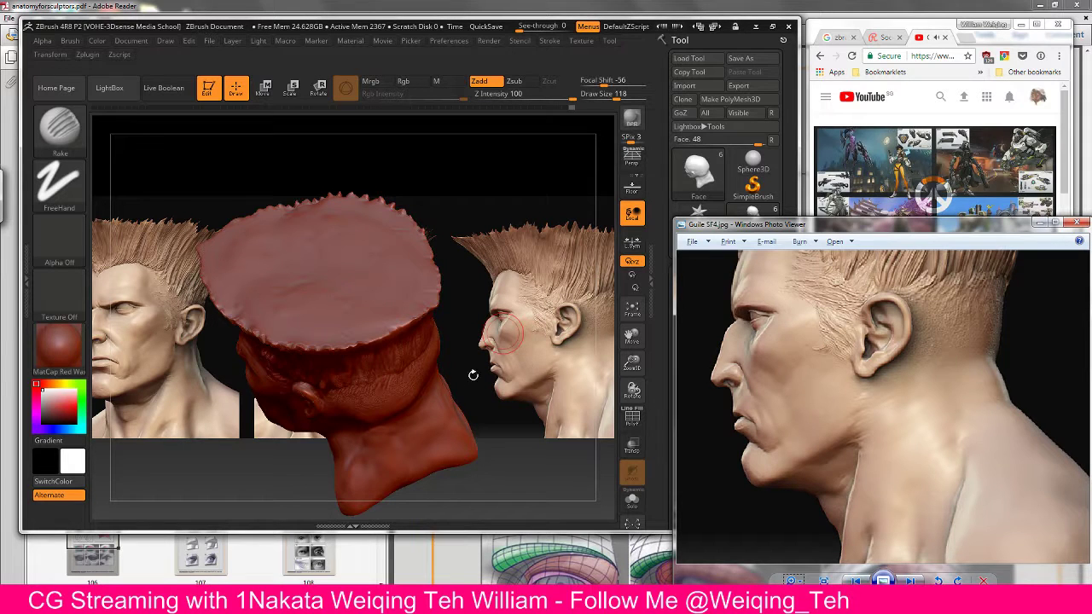
{"action": "mouse_move", "coordinate": [502, 395]}
{"action": "left_mouse_down"}
{"action": "mouse_move", "coordinate": [503, 317]}
{"action": "mouse_move", "coordinate": [485, 370]}
{"action": "left_mouse_up"}
Step: Choose the ClayTubes brush and set its stroke to FreeHand with the alpha off
{"action": "key", "text": "b"}
{"action": "key", "text": "c"}
{"action": "key", "text": "t"}
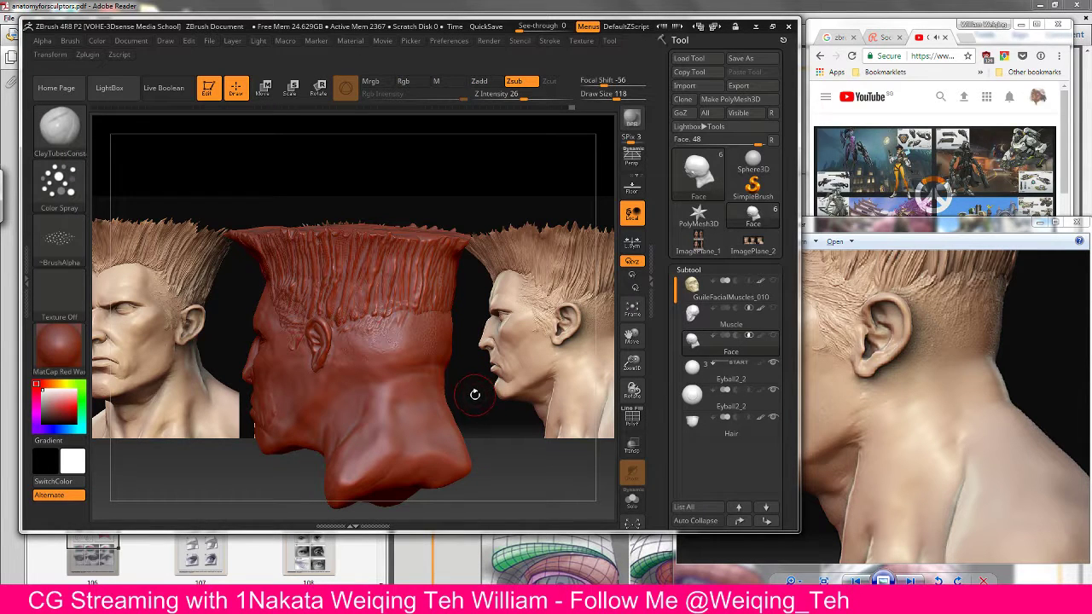
{"action": "left_click", "coordinate": [59, 181]}
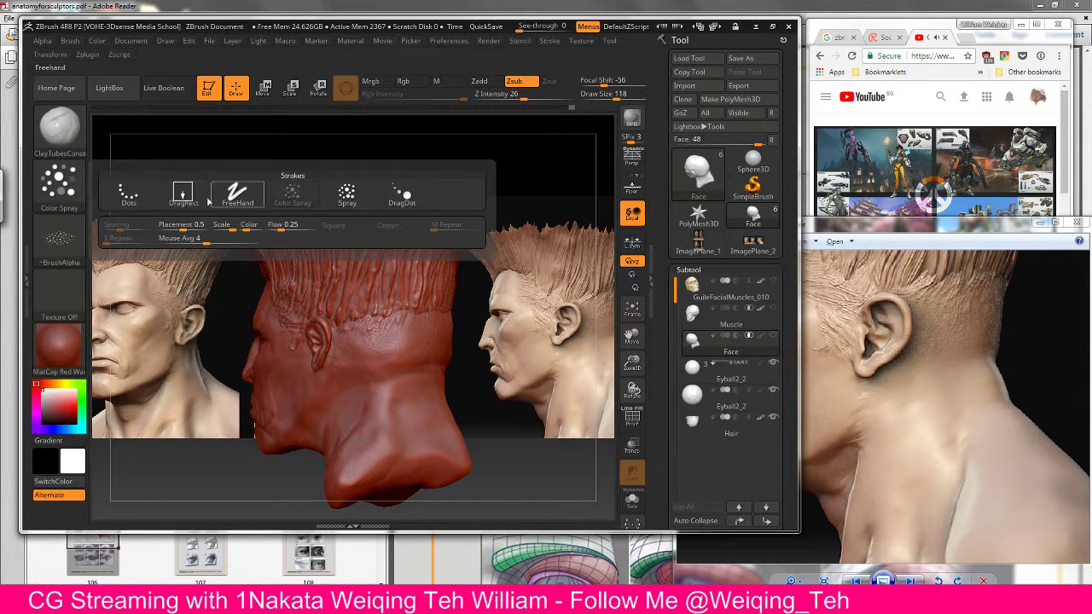
{"action": "left_click", "coordinate": [237, 193]}
{"action": "left_click", "coordinate": [59, 239]}
{"action": "left_click", "coordinate": [132, 252]}
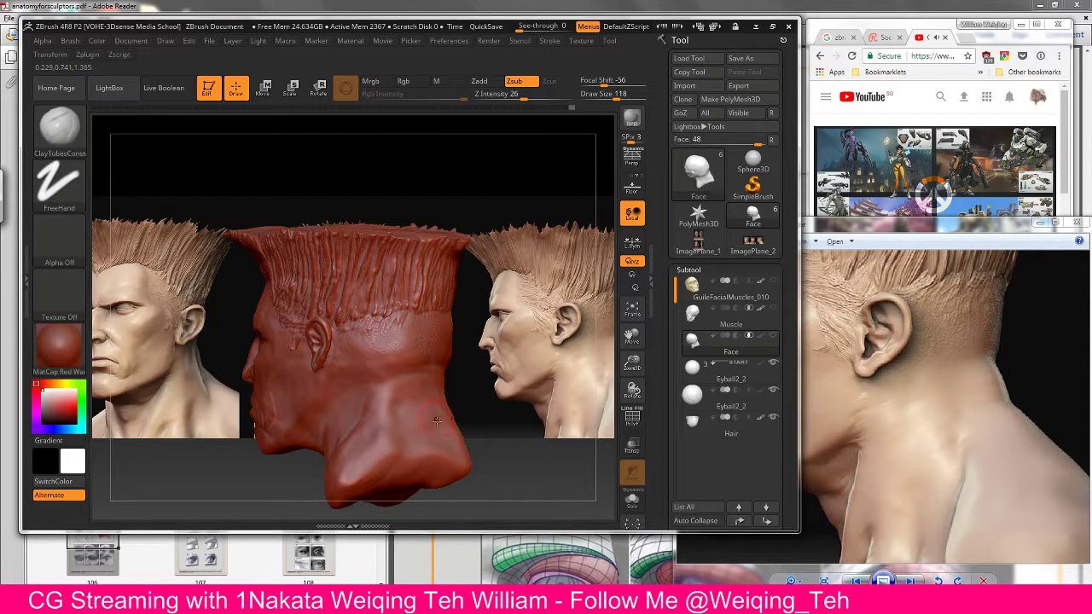
Step: Build up the back of the neck with ClayTubes in Zadd mode at Z Intensity 26, smoothing between strokes
{"action": "left_click_drag", "start_coordinate": [468, 461], "coordinate": [456, 434]}
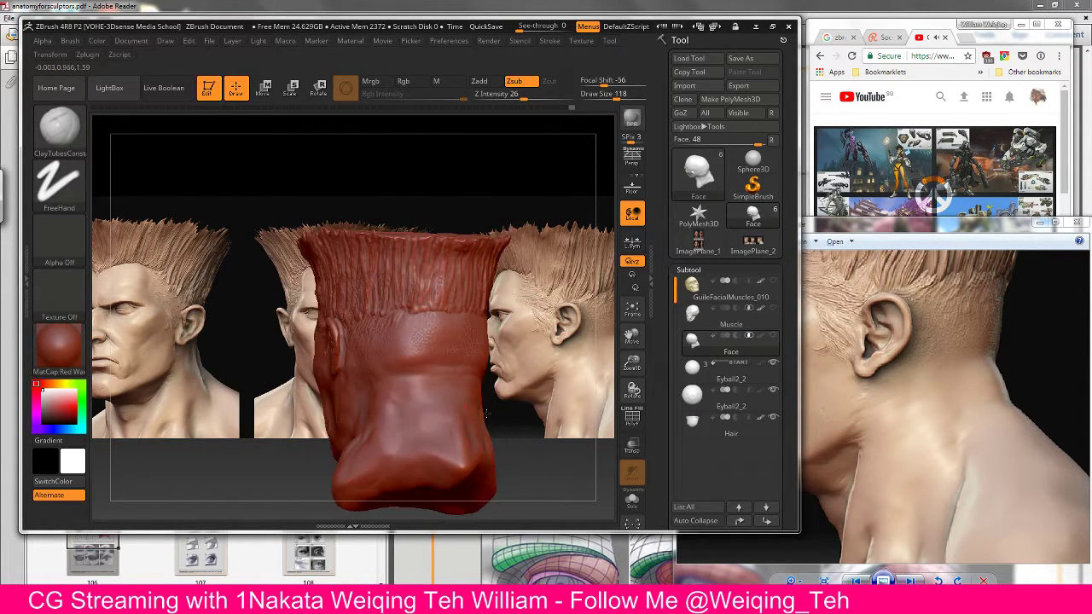
{"action": "key", "text": "ctrl"}
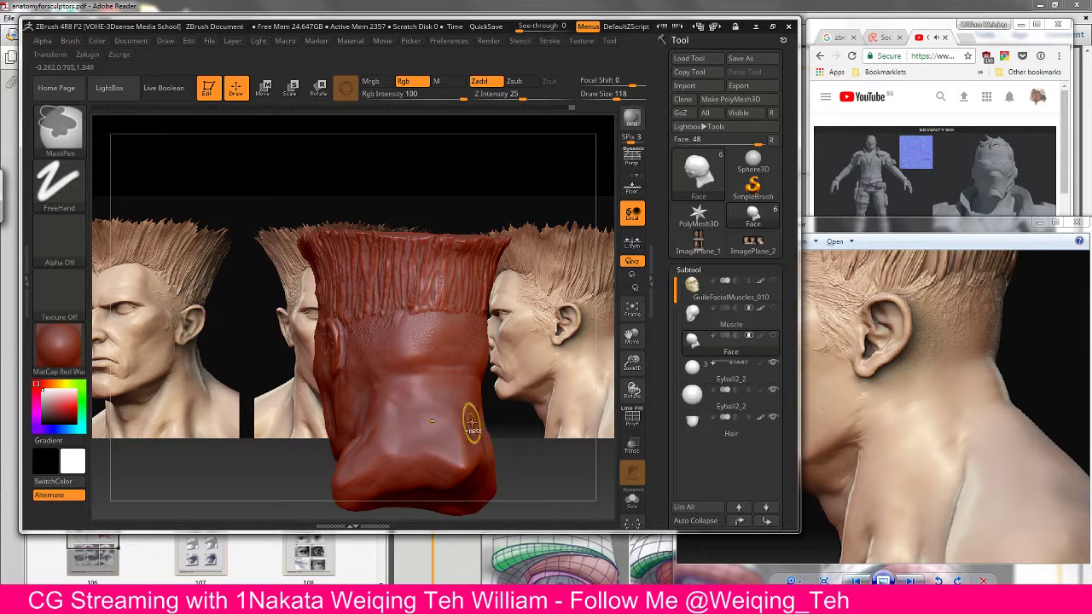
{"action": "key", "text": "shift"}
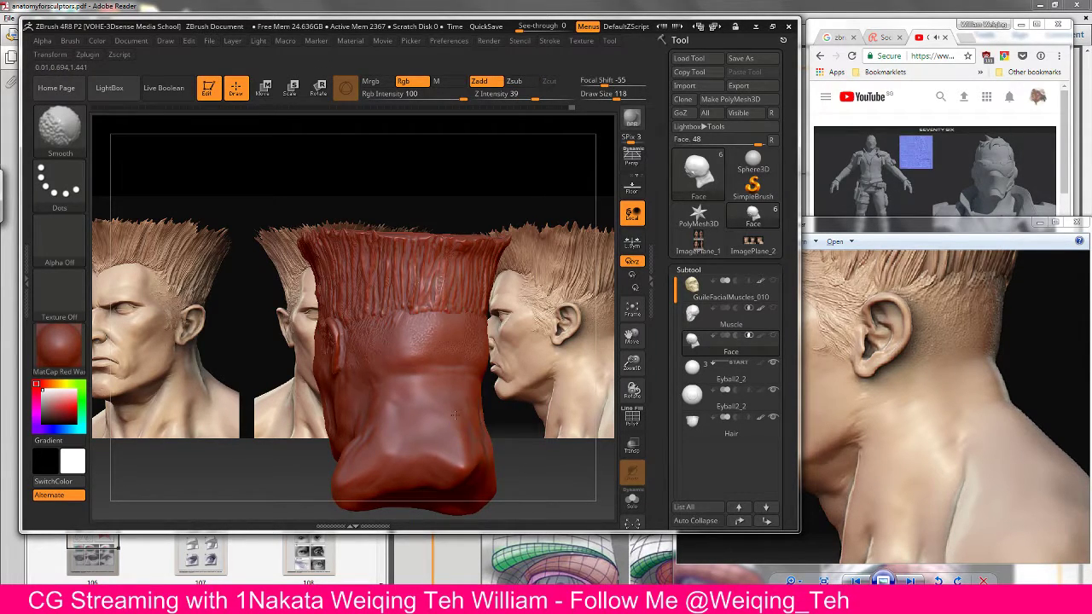
{"action": "left_click", "coordinate": [479, 81]}
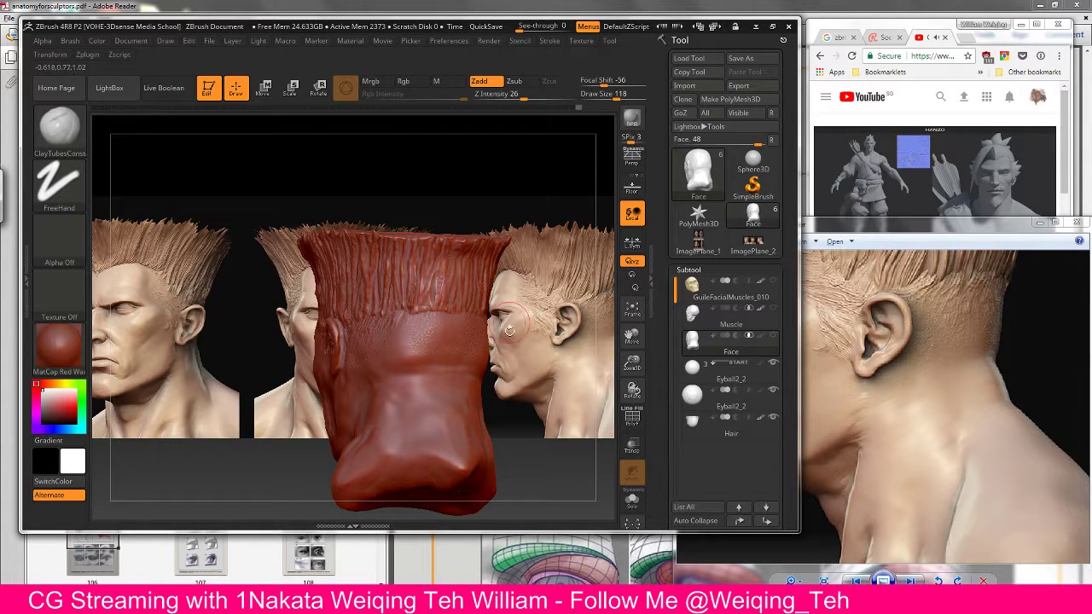
{"action": "key", "text": "shift"}
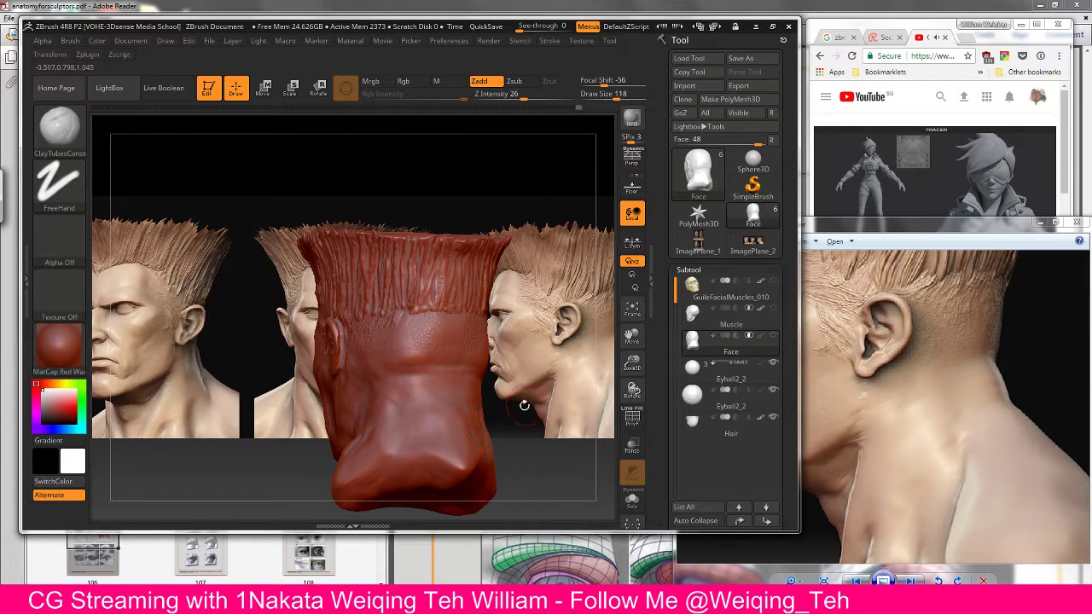
{"action": "left_click_drag", "start_coordinate": [452, 469], "coordinate": [457, 410]}
Step: Shape the neck muscles with the Standard brush at Z Intensity 14 and smooth the transitions
{"action": "key", "text": "shift"}
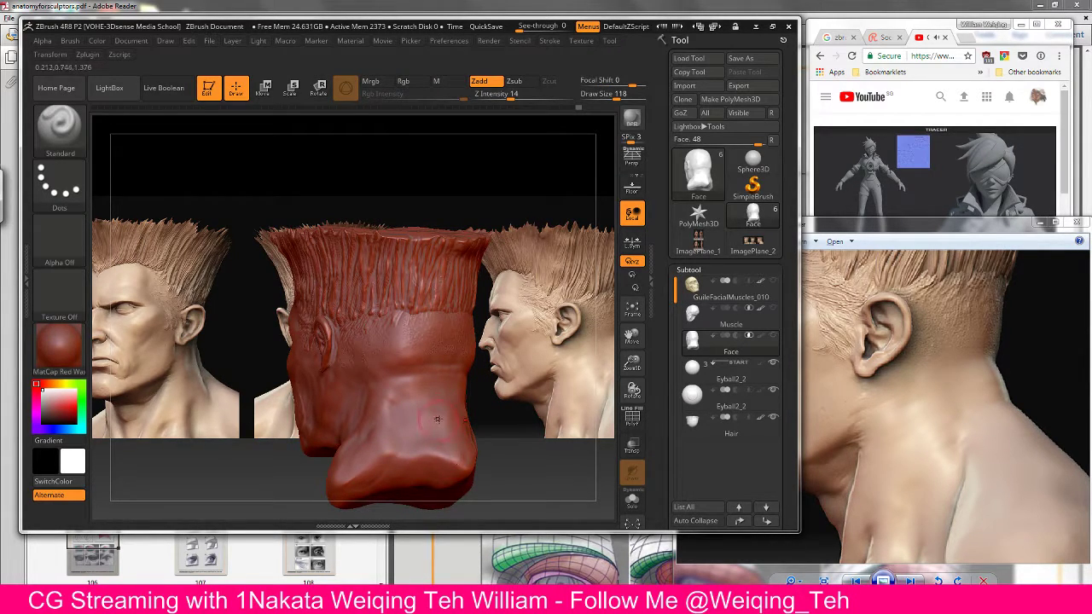
{"action": "key", "text": "shift"}
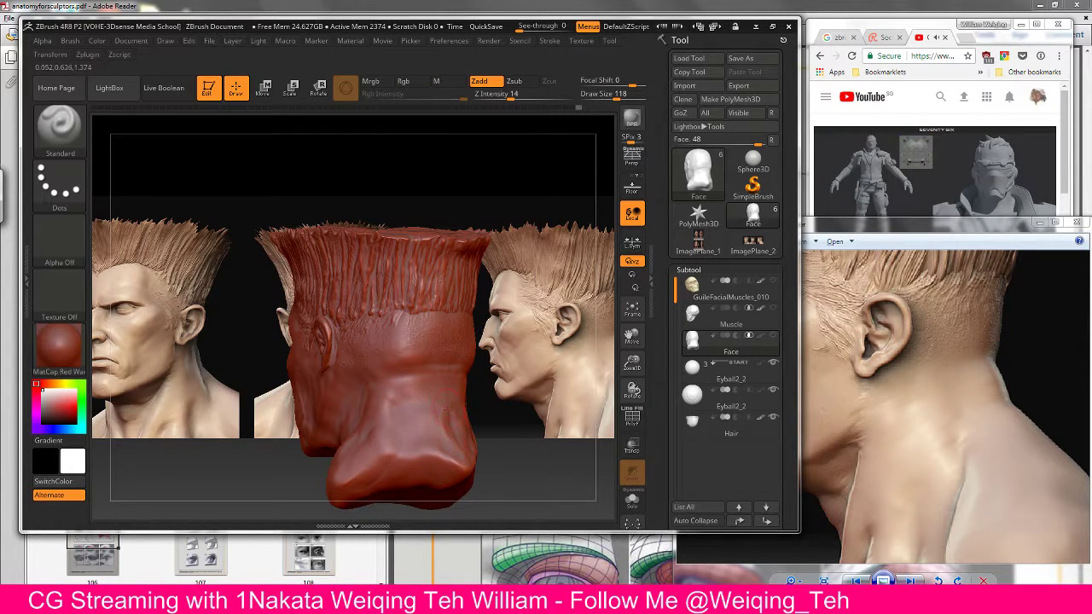
{"action": "key", "text": "shift"}
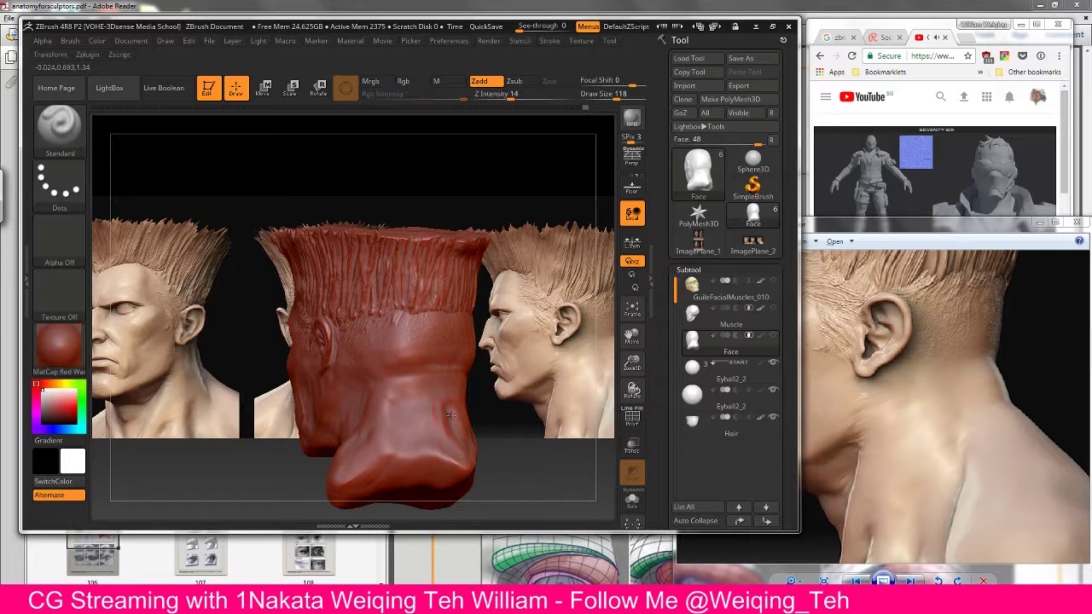
{"action": "right_click_drag", "start_coordinate": [458, 415], "coordinate": [442, 418]}
{"action": "key", "text": "shift"}
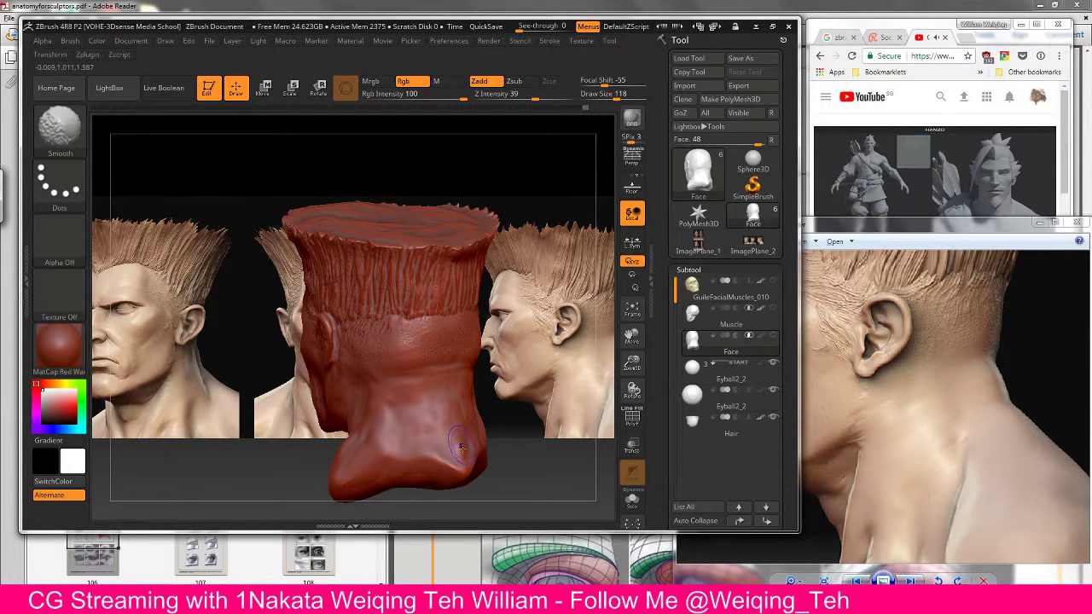
{"action": "right_click_drag", "start_coordinate": [461, 448], "coordinate": [519, 386]}
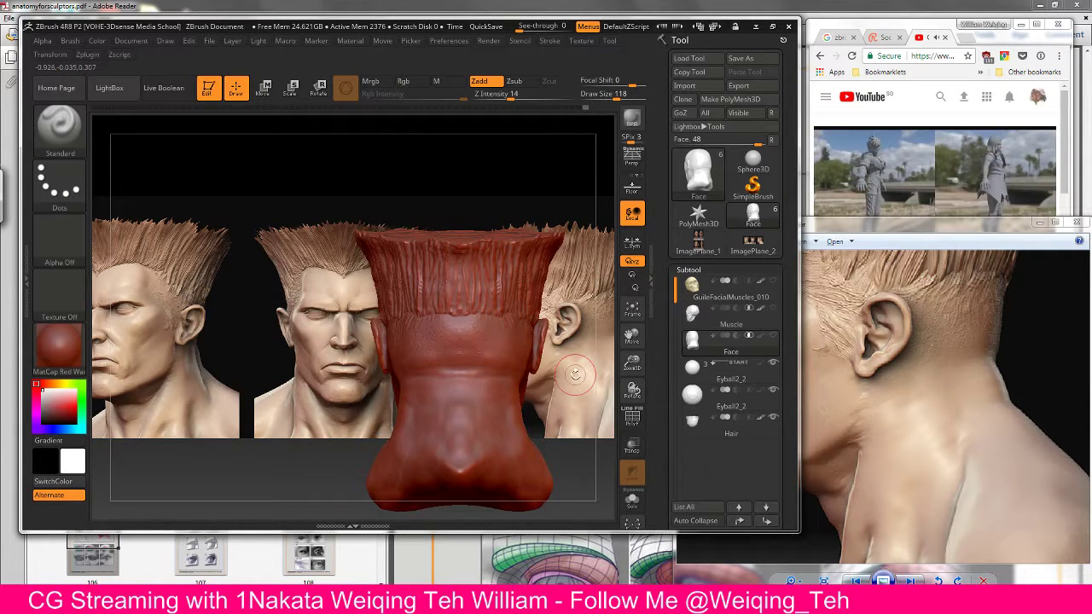
Step: Flatten the bumpy back of the neck with TrimDynamic at Z Intensity 100 and smooth the surface
{"action": "left_click_drag", "start_coordinate": [495, 162], "coordinate": [409, 158], "text": "alt"}
{"action": "key", "text": "b"}
{"action": "key", "text": "c"}
{"action": "key", "text": "t"}
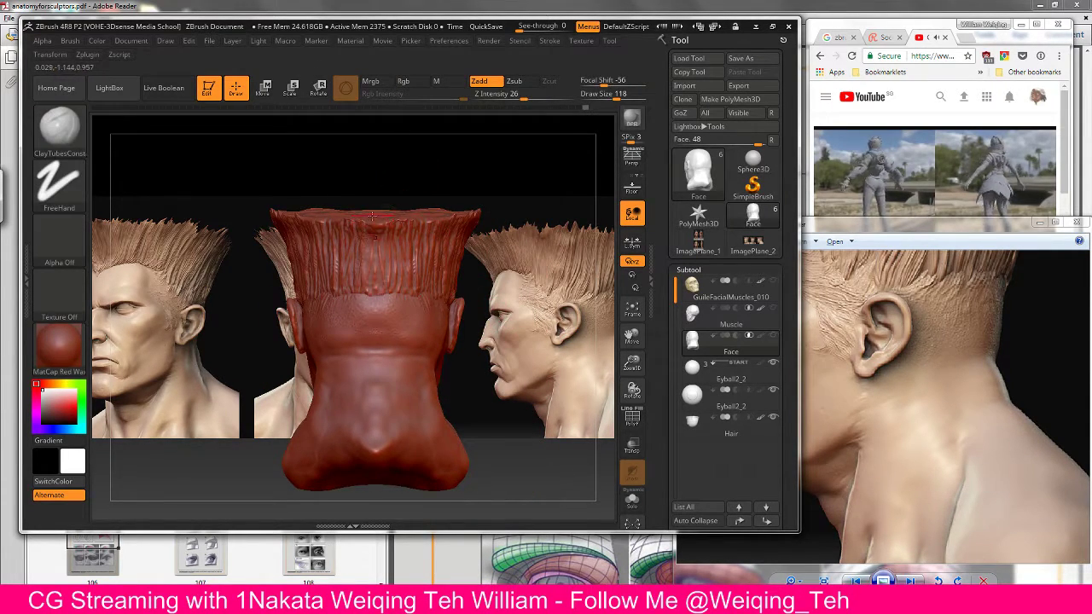
{"action": "key", "text": "b"}
{"action": "key", "text": "d"}
{"action": "key", "text": "s"}
{"action": "key", "text": "b"}
{"action": "key", "text": "t"}
{"action": "key", "text": "d"}
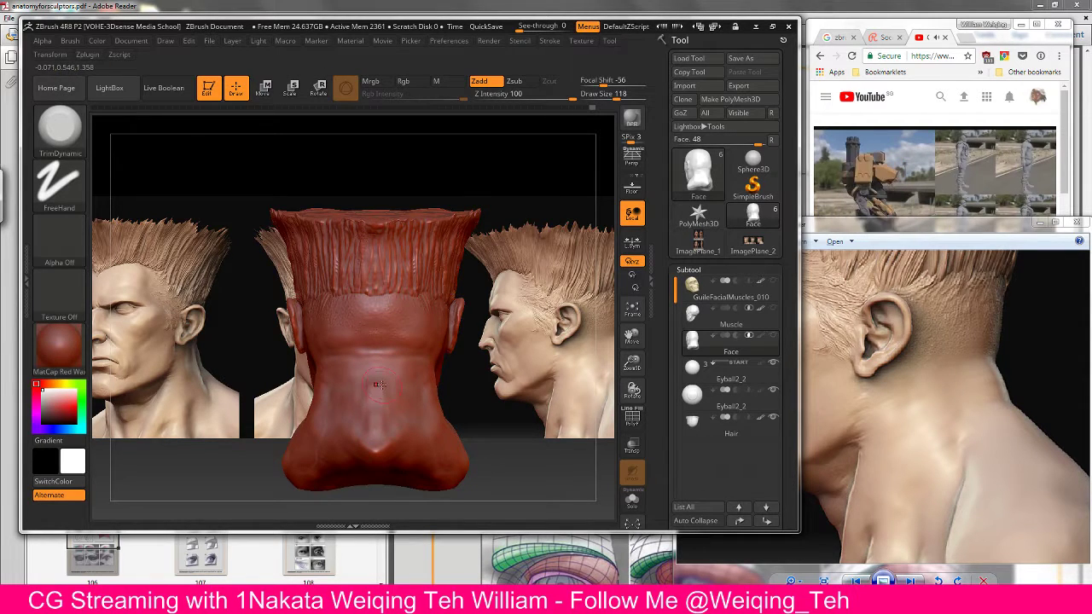
{"action": "key", "text": "shift"}
{"action": "left_click_drag", "start_coordinate": [362, 431], "coordinate": [340, 391], "text": "shift"}
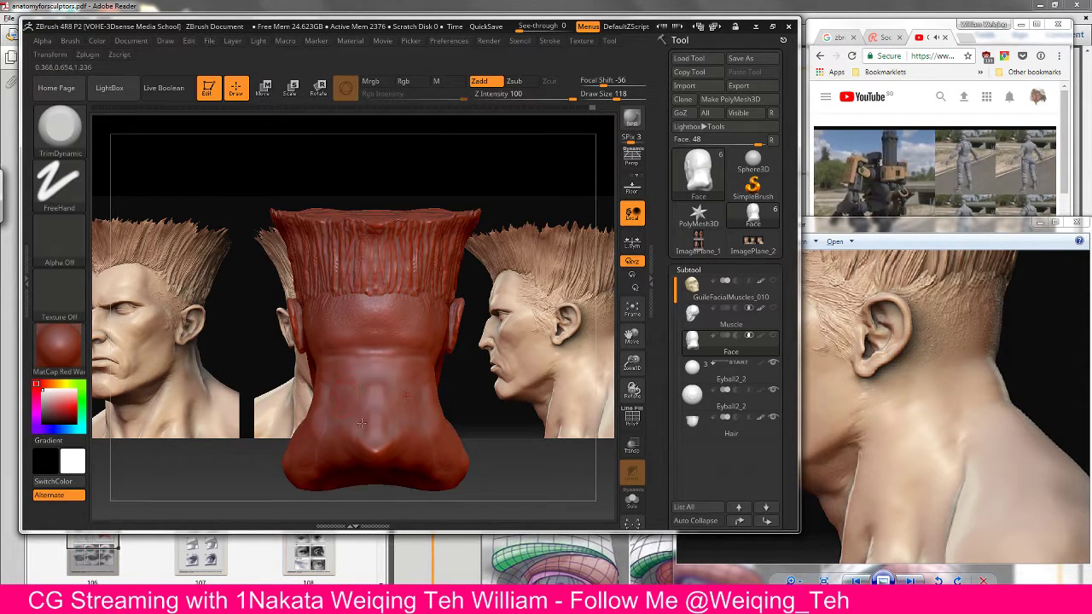
{"action": "key", "text": "shift"}
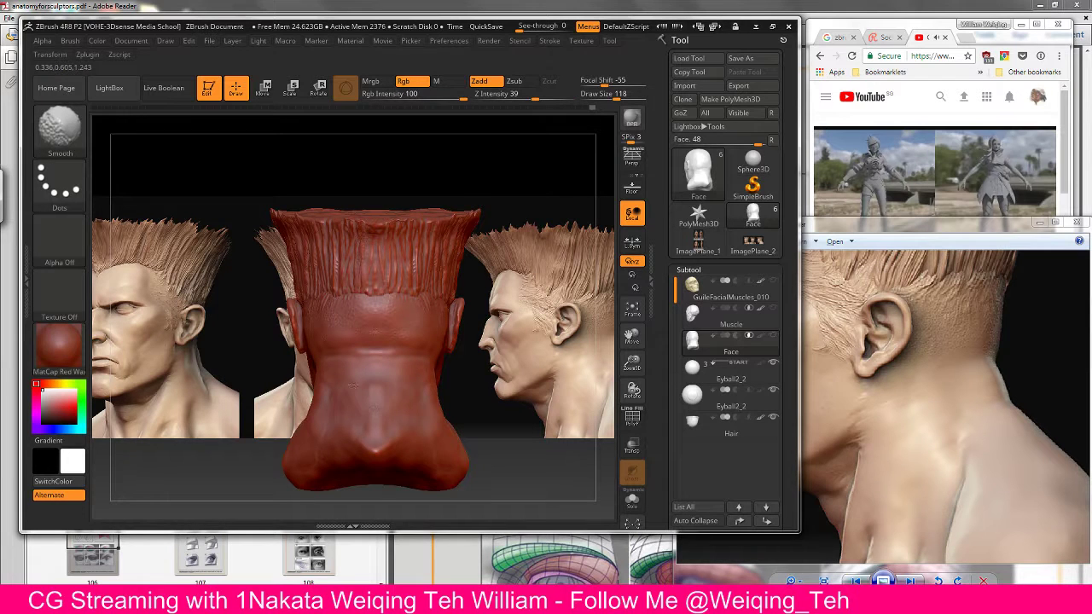
{"action": "mouse_move", "coordinate": [348, 400]}
{"action": "left_mouse_down", "text": "shift"}
{"action": "mouse_move", "coordinate": [335, 420]}
{"action": "mouse_move", "coordinate": [340, 392]}
{"action": "mouse_move", "coordinate": [384, 440]}
{"action": "mouse_move", "coordinate": [400, 426]}
{"action": "left_mouse_up", "text": "shift"}
Step: Reshape the protrusion at the base of the neck with the Move Topological brush at draw size 118
{"action": "left_click_drag", "start_coordinate": [512, 401], "coordinate": [489, 401], "text": "alt"}
{"action": "key", "text": "b"}
{"action": "key", "text": "m"}
{"action": "key", "text": "t"}
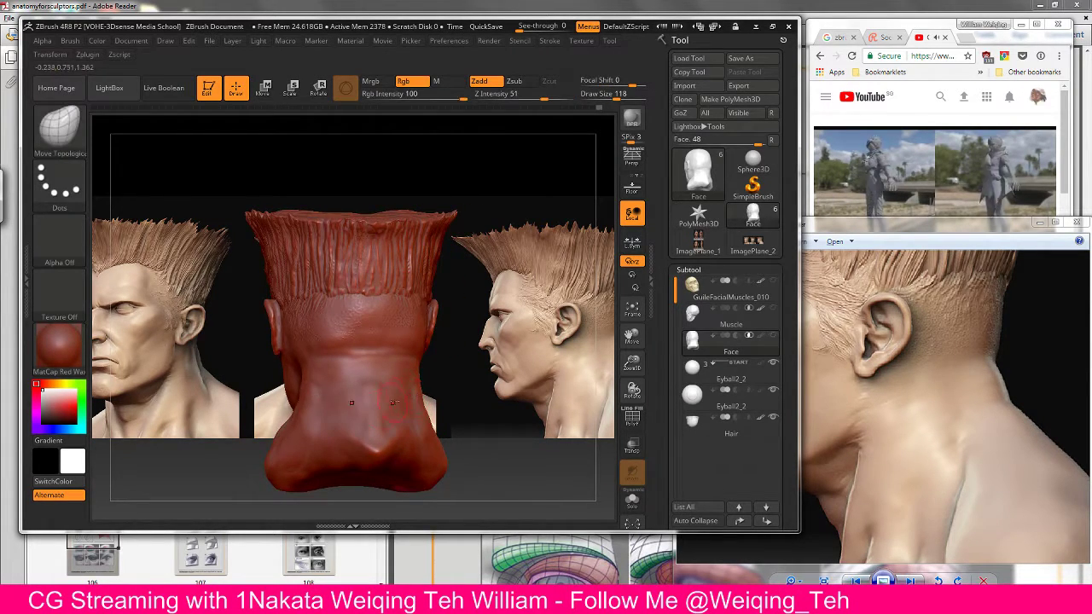
{"action": "left_click_drag", "start_coordinate": [336, 439], "coordinate": [343, 447]}
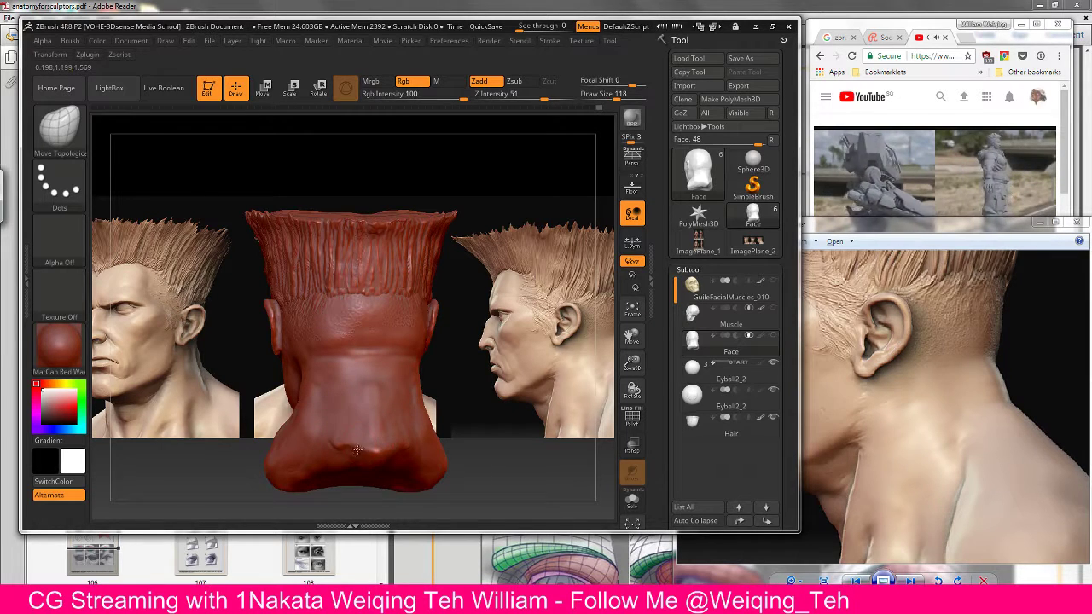
{"action": "left_click_drag", "start_coordinate": [469, 406], "coordinate": [448, 417]}
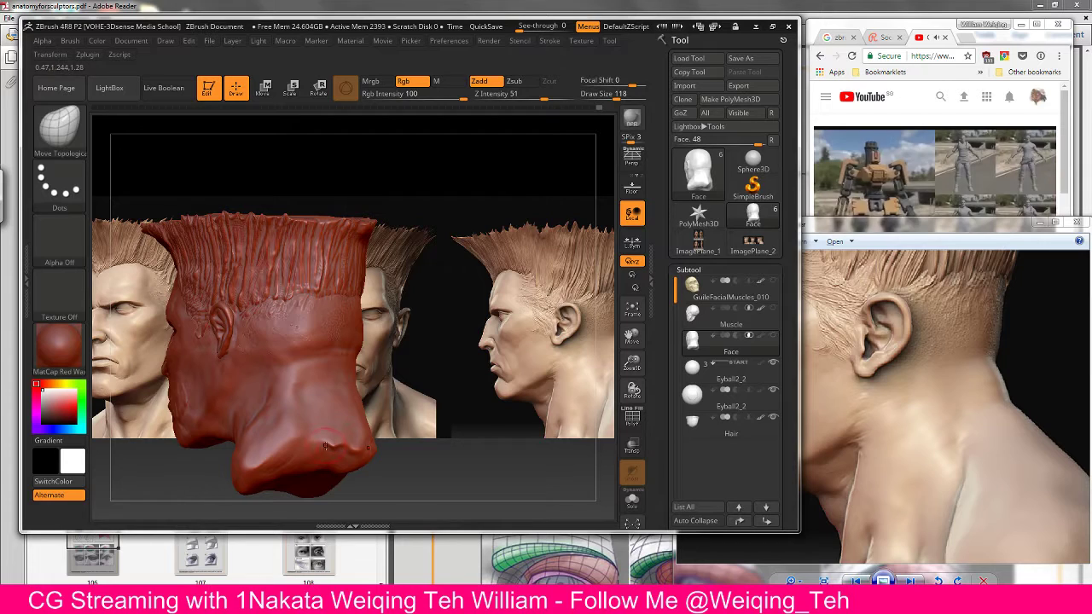
Step: Trim and smooth the lower neck protrusion with TrimDynamic, lowering its Z Intensity to 30
{"action": "left_click_drag", "start_coordinate": [418, 409], "coordinate": [337, 432]}
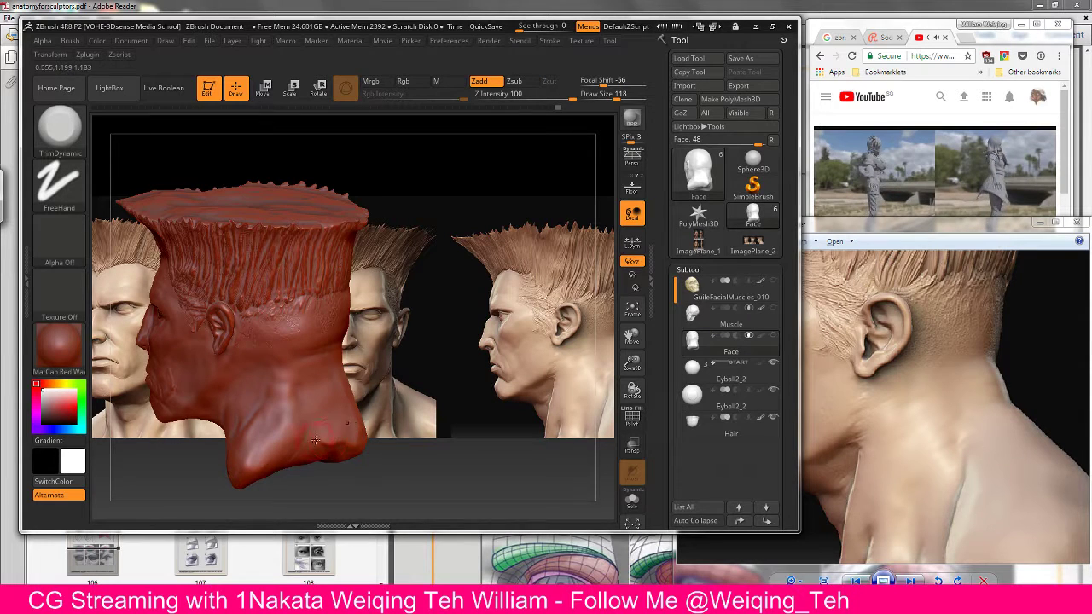
{"action": "mouse_move", "coordinate": [383, 437]}
{"action": "left_mouse_down", "text": "shift"}
{"action": "mouse_move", "coordinate": [401, 441]}
{"action": "mouse_move", "coordinate": [327, 442]}
{"action": "left_mouse_up", "text": "shift"}
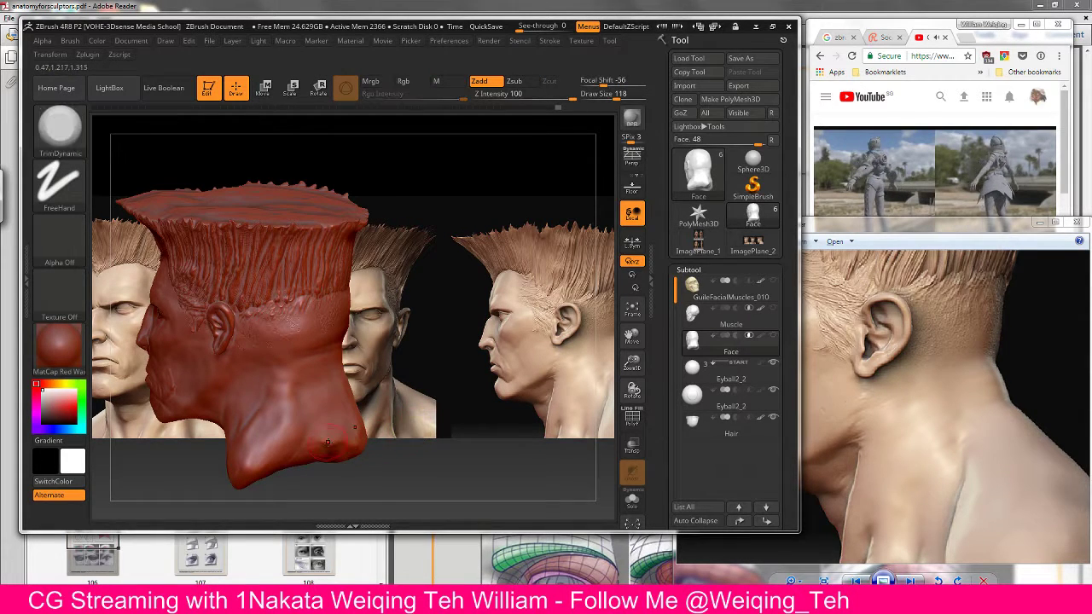
{"action": "left_click_drag", "start_coordinate": [533, 95], "coordinate": [505, 97]}
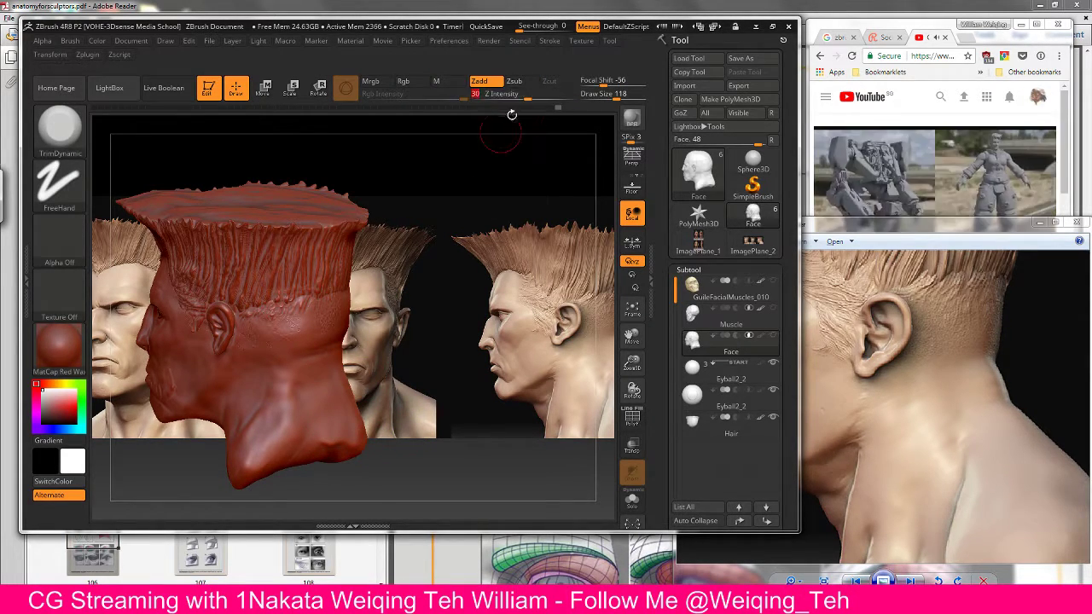
{"action": "key", "text": "shift"}
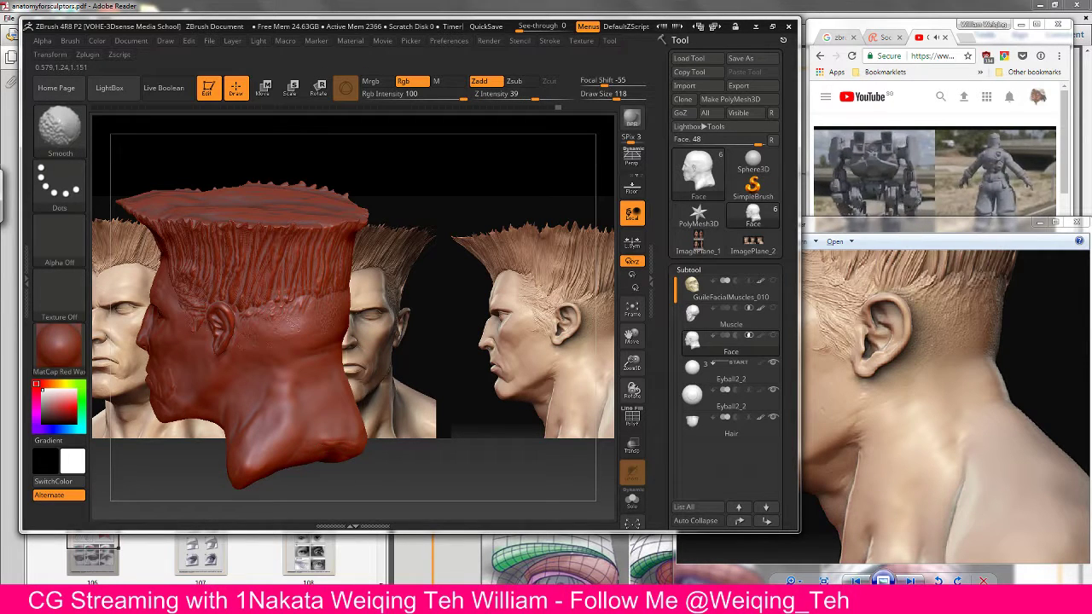
{"action": "mouse_move", "coordinate": [354, 442]}
{"action": "left_mouse_down", "text": "shift"}
{"action": "mouse_move", "coordinate": [332, 431]}
{"action": "mouse_move", "coordinate": [358, 442]}
{"action": "mouse_move", "coordinate": [470, 409]}
{"action": "mouse_move", "coordinate": [362, 435]}
{"action": "left_mouse_up", "text": "shift"}
{"action": "key", "text": "shift"}
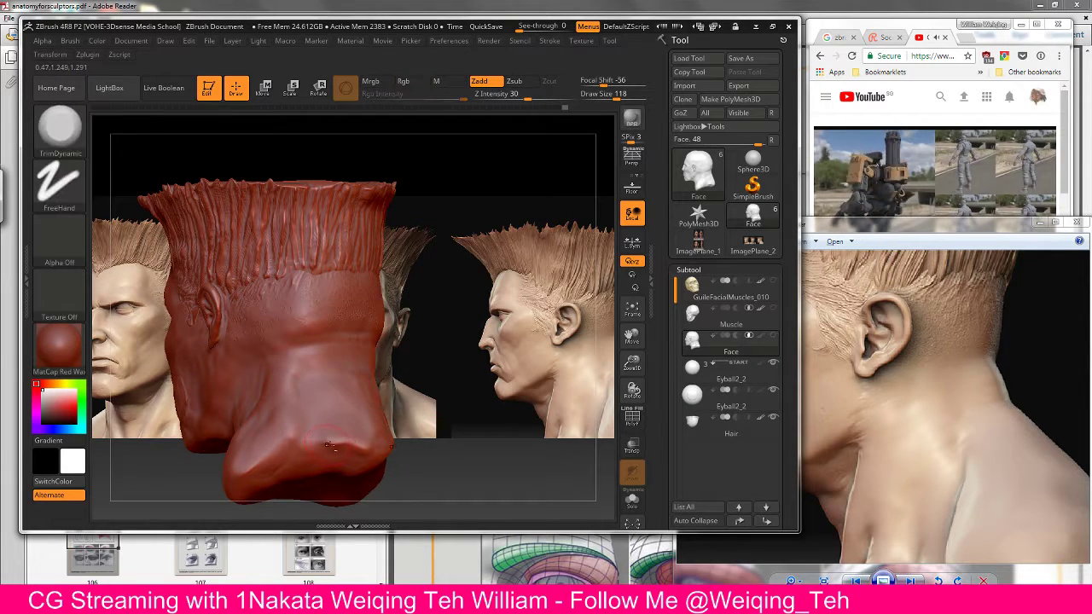
{"action": "mouse_move", "coordinate": [318, 427]}
{"action": "left_mouse_down", "text": "shift"}
{"action": "mouse_move", "coordinate": [358, 439]}
{"action": "mouse_move", "coordinate": [302, 443]}
{"action": "left_mouse_up", "text": "shift"}
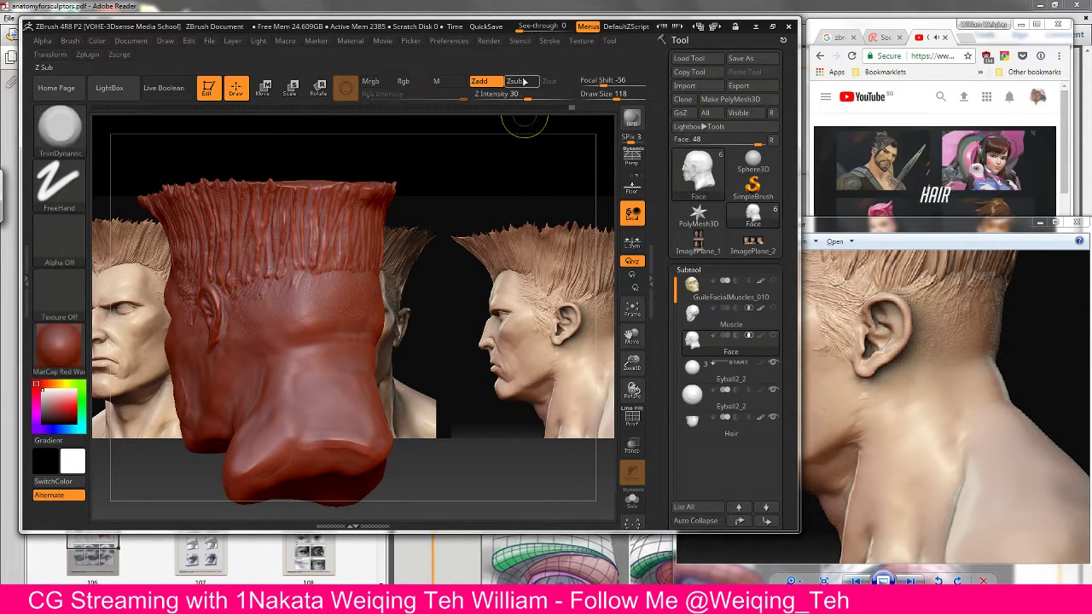
Step: Work the lower edge of the neck with TrimDynamic in Zsub mode and smooth the result
{"action": "key", "text": "alt"}
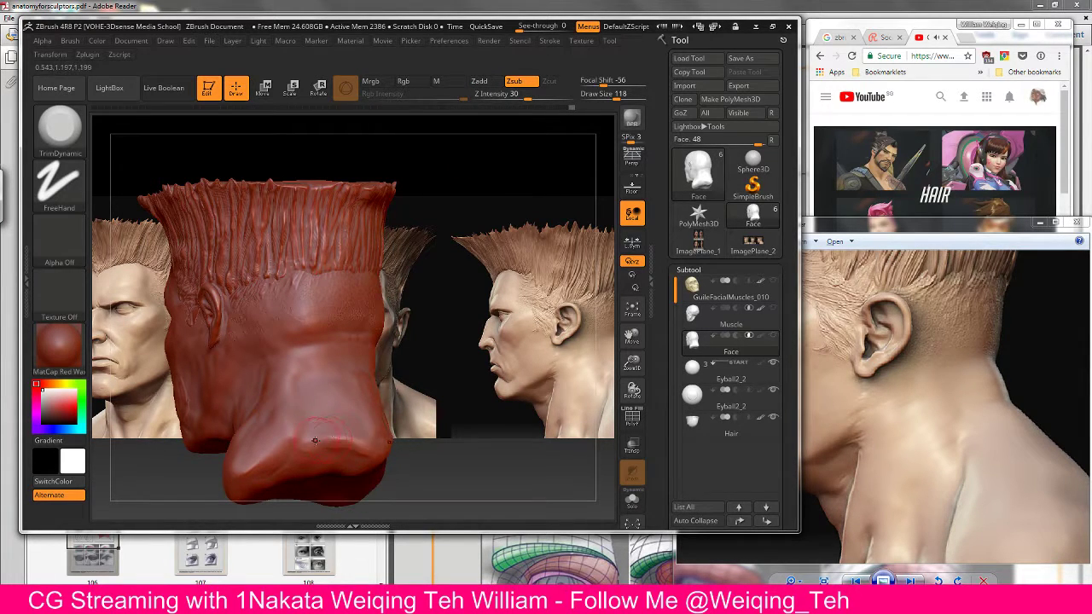
{"action": "left_click_drag", "start_coordinate": [327, 447], "coordinate": [363, 454]}
{"action": "key", "text": "shift"}
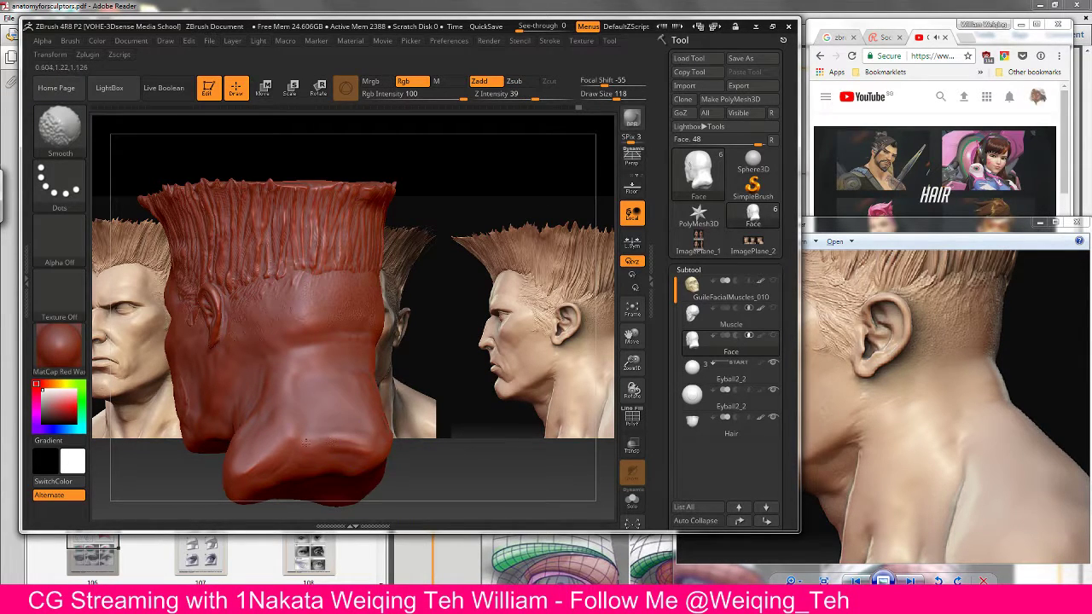
Step: Smooth the lower edge of the neck with the Smooth brush at Z Intensity 100, and set TrimDynamic's Z Intensity to 52
{"action": "mouse_move", "coordinate": [305, 442]}
{"action": "left_mouse_down", "text": "shift"}
{"action": "mouse_move", "coordinate": [362, 444]}
{"action": "mouse_move", "coordinate": [353, 409]}
{"action": "mouse_move", "coordinate": [341, 418]}
{"action": "left_mouse_up", "text": "shift"}
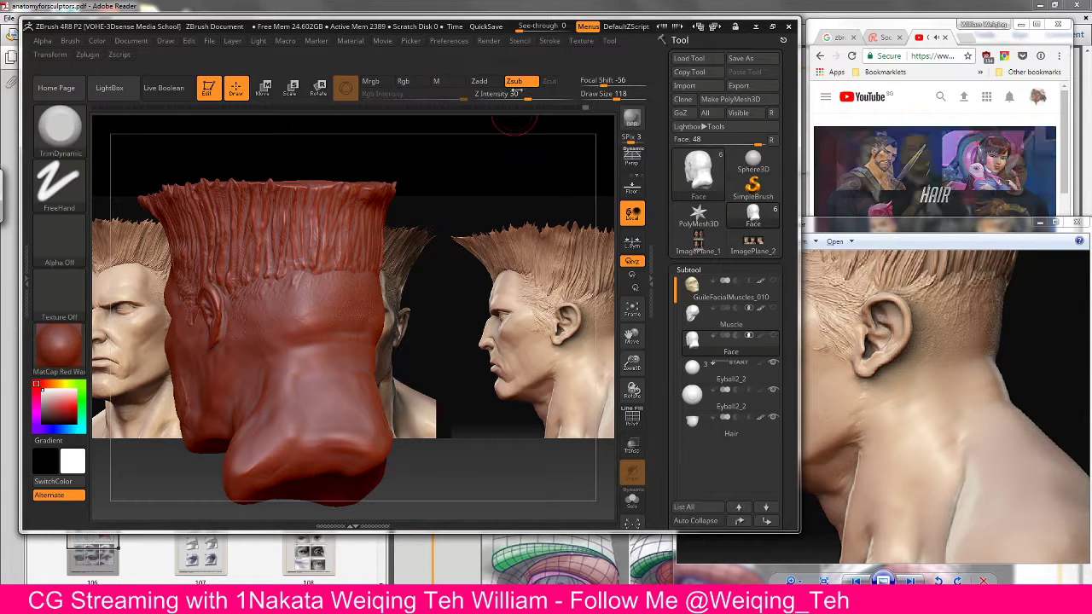
{"action": "left_click", "coordinate": [573, 94]}
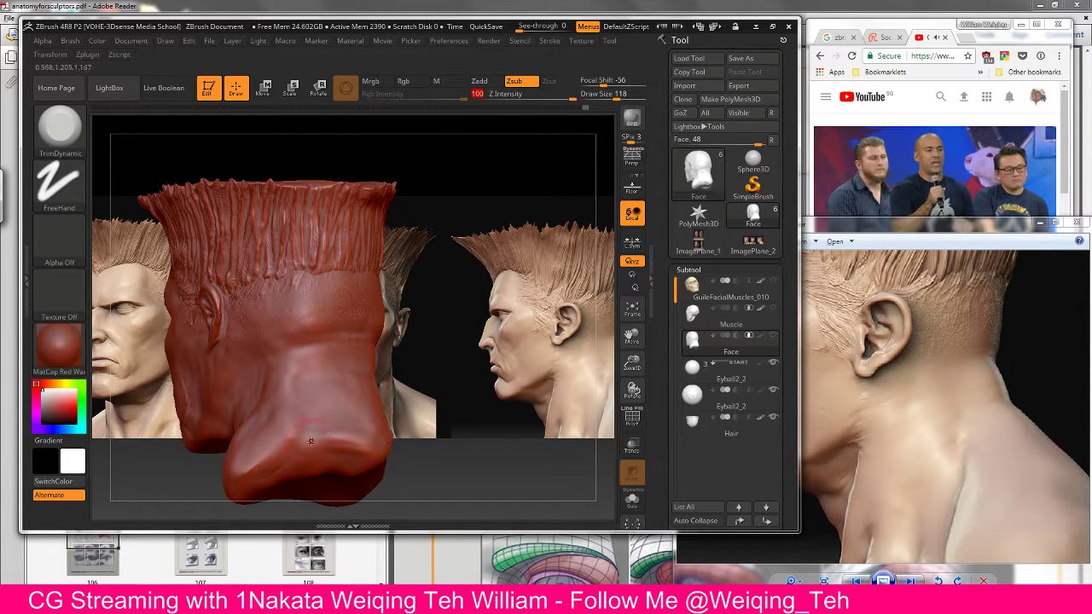
{"action": "key", "text": "shift"}
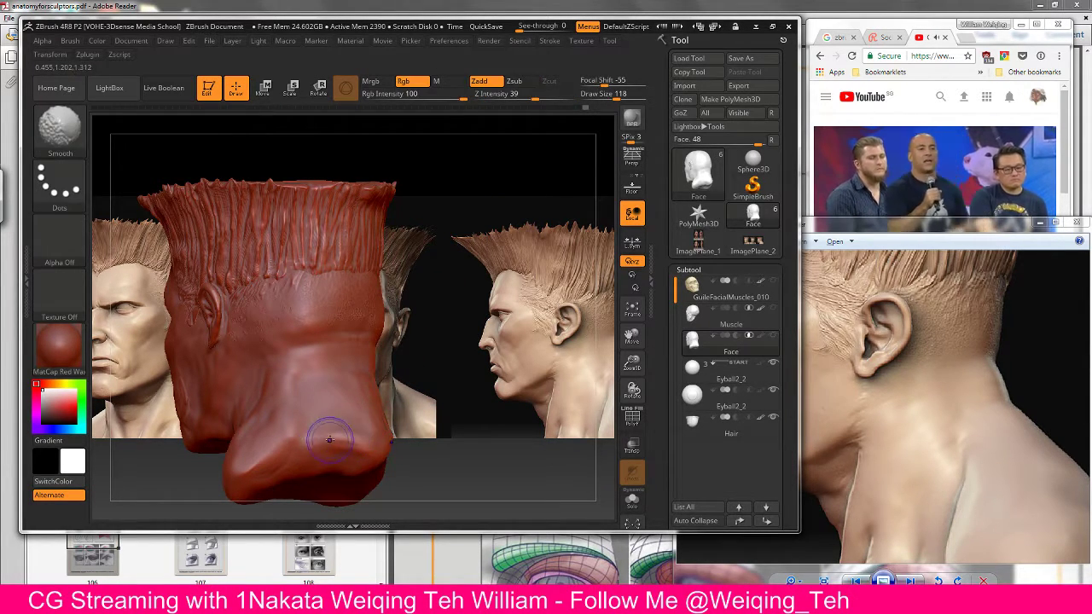
{"action": "key", "text": "shift"}
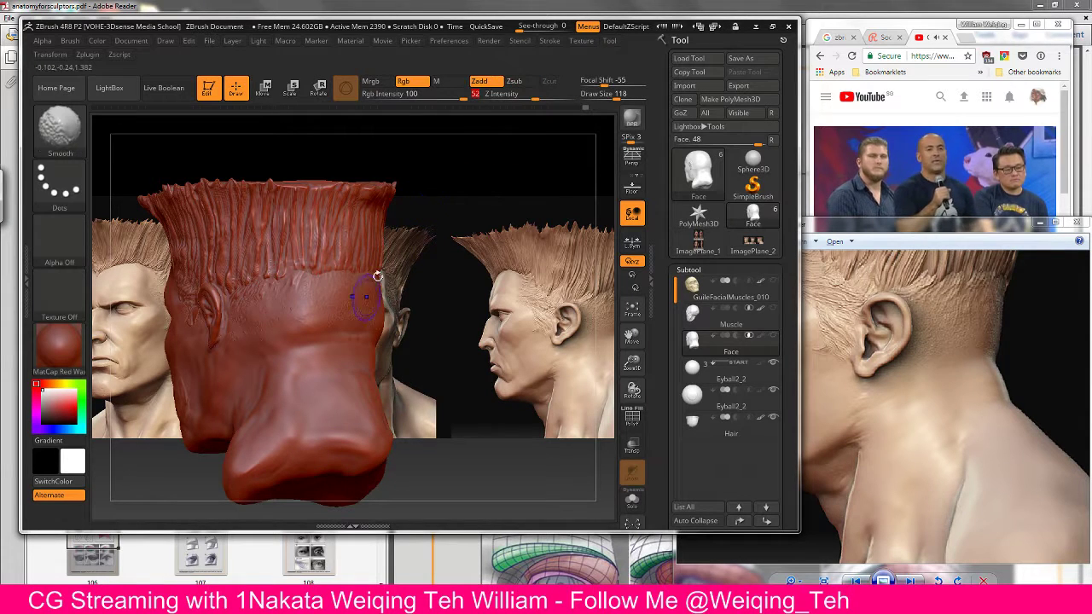
{"action": "key", "text": "shift"}
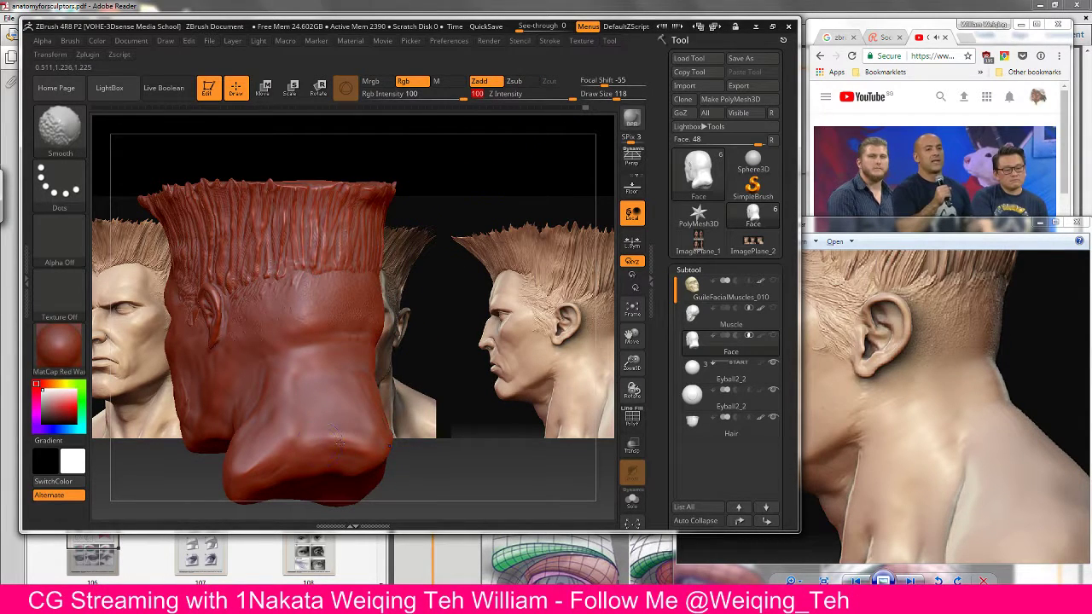
{"action": "left_click_drag", "start_coordinate": [339, 441], "coordinate": [368, 453], "text": "shift"}
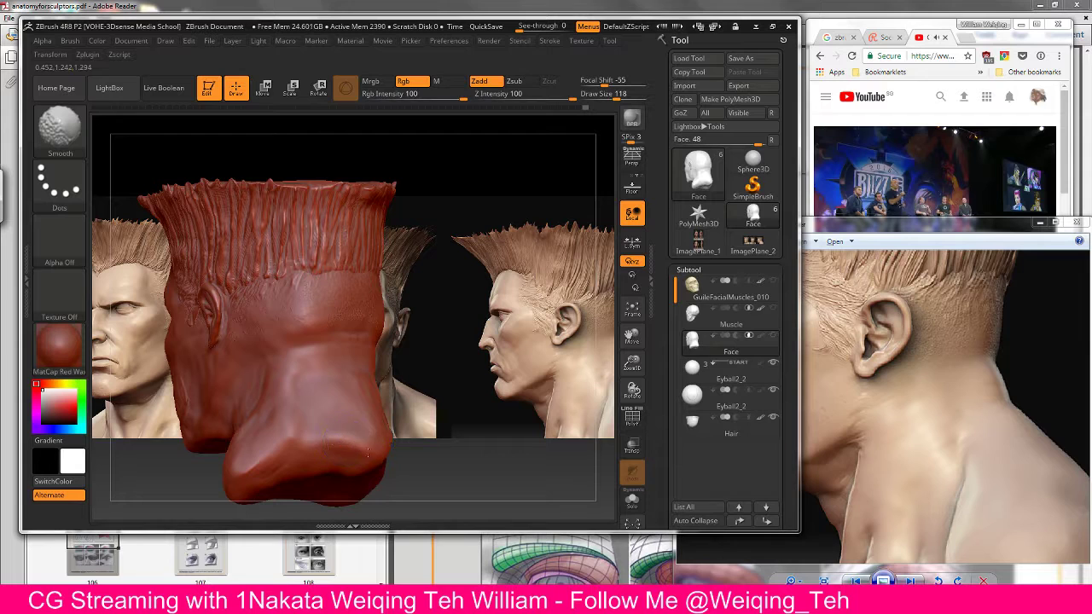
{"action": "key", "text": "alt"}
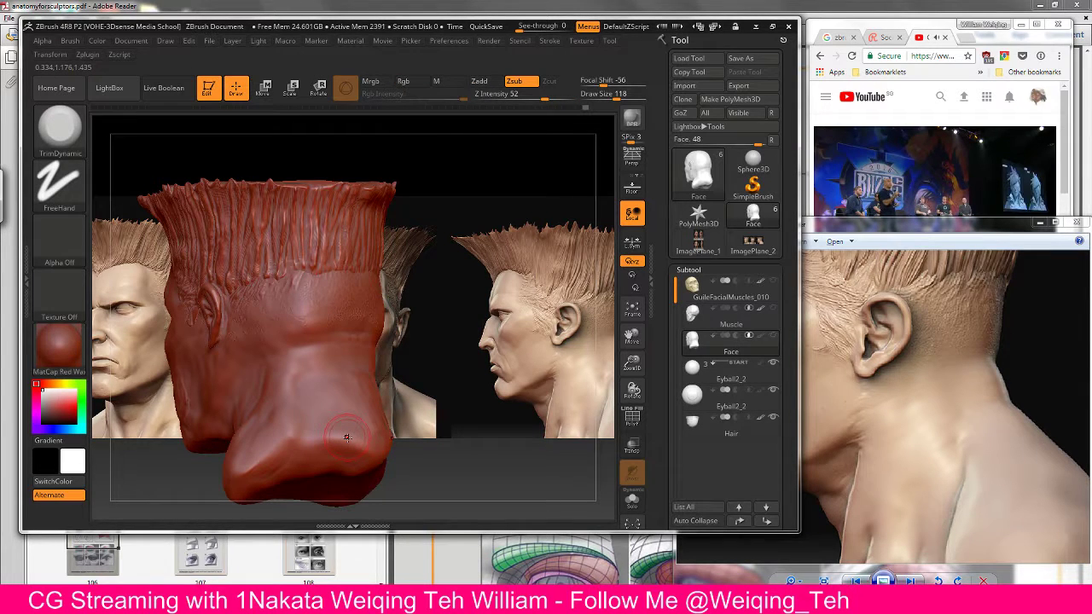
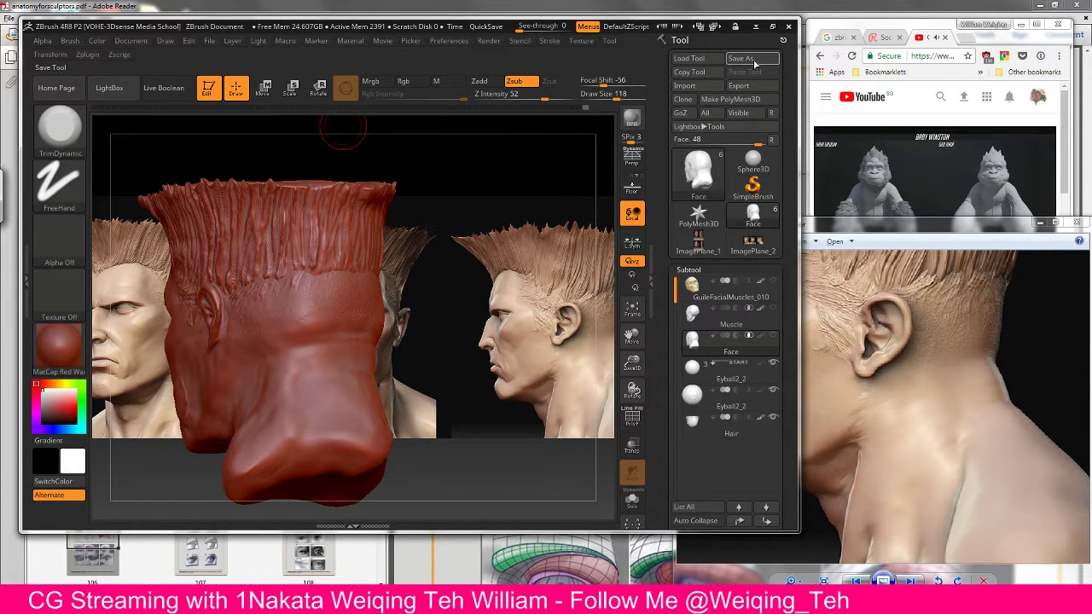
Step: Switch to the browser playing the Overwatch video and reposition its window beside the sculpting workspace
{"action": "left_click", "coordinate": [927, 118]}
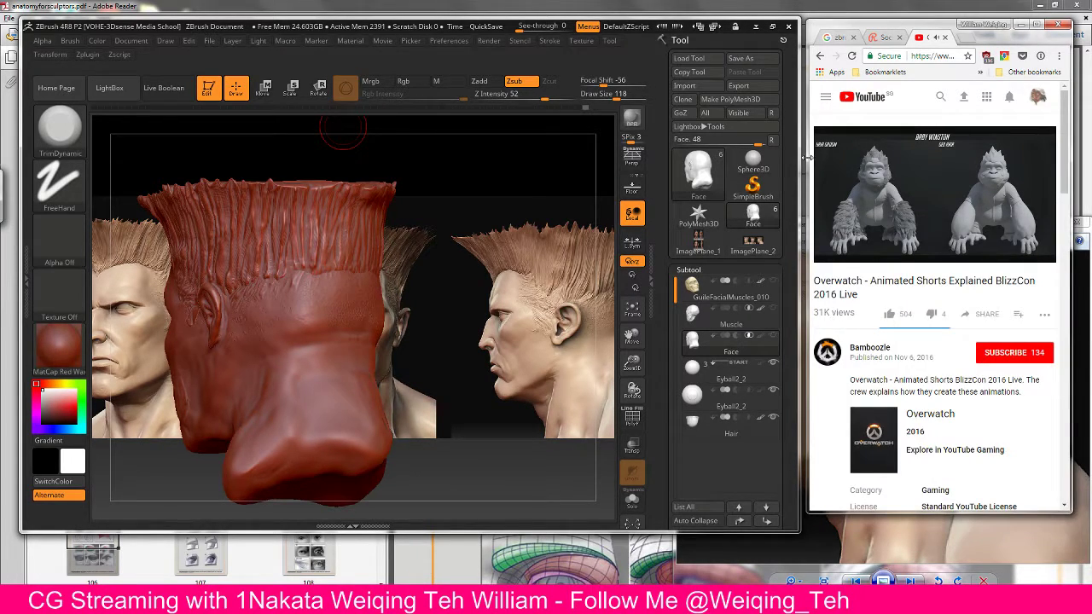
{"action": "mouse_move", "coordinate": [807, 161]}
{"action": "left_mouse_down"}
{"action": "mouse_move", "coordinate": [597, 153]}
{"action": "mouse_move", "coordinate": [819, 150]}
{"action": "mouse_move", "coordinate": [799, 146]}
{"action": "left_mouse_up"}
{"action": "left_click_drag", "start_coordinate": [938, 30], "coordinate": [951, 24]}
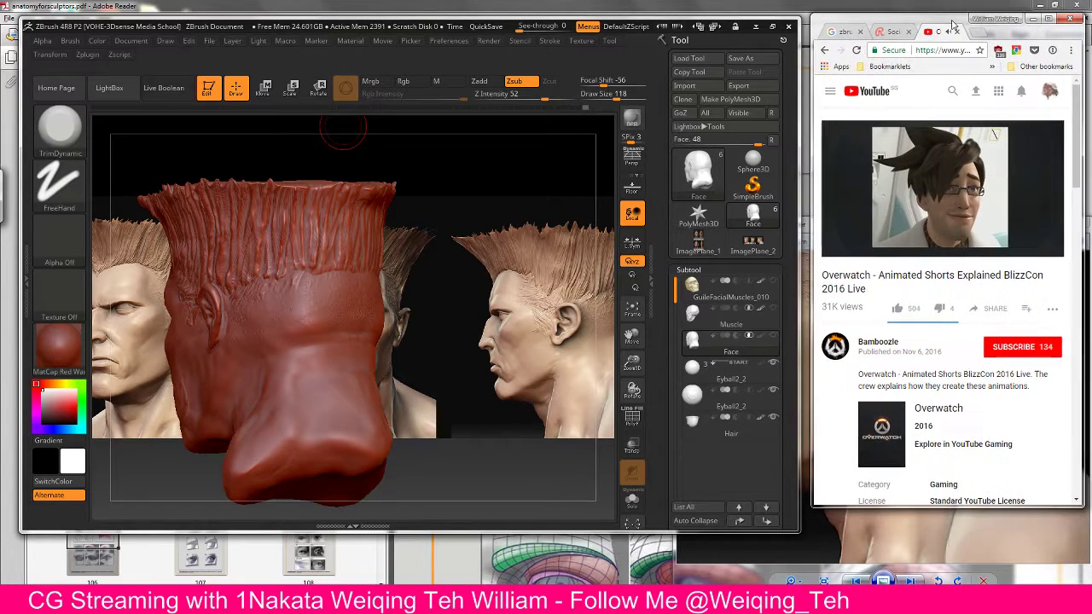
Step: Reposition the Guile SF4.jpg reference window, pan its image to show the whole hair, and return to ZBrush
{"action": "left_click", "coordinate": [806, 245]}
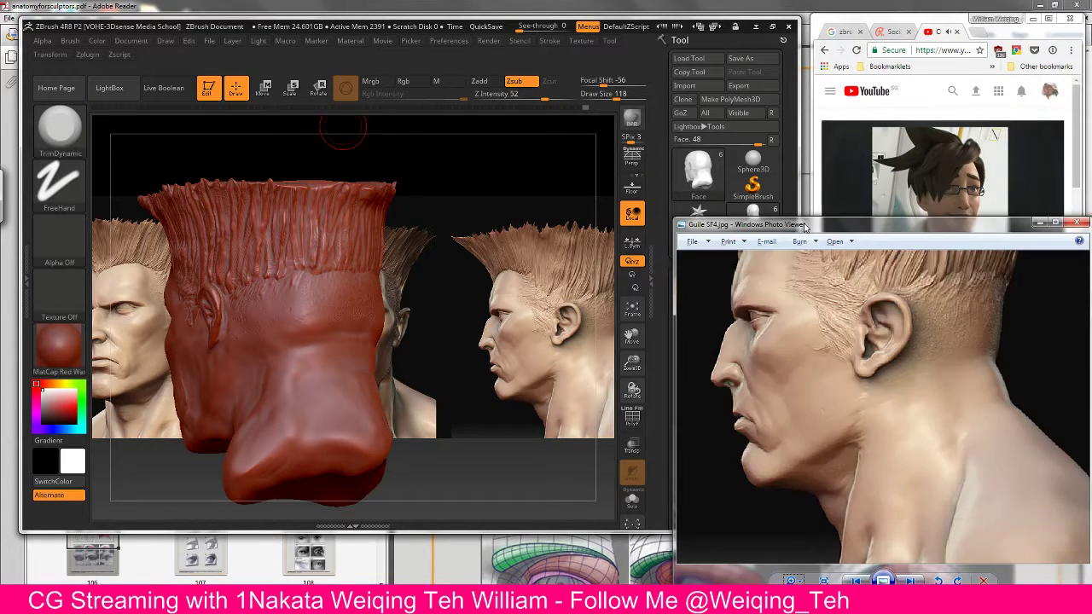
{"action": "left_click_drag", "start_coordinate": [768, 221], "coordinate": [753, 208]}
{"action": "left_click_drag", "start_coordinate": [876, 367], "coordinate": [868, 460]}
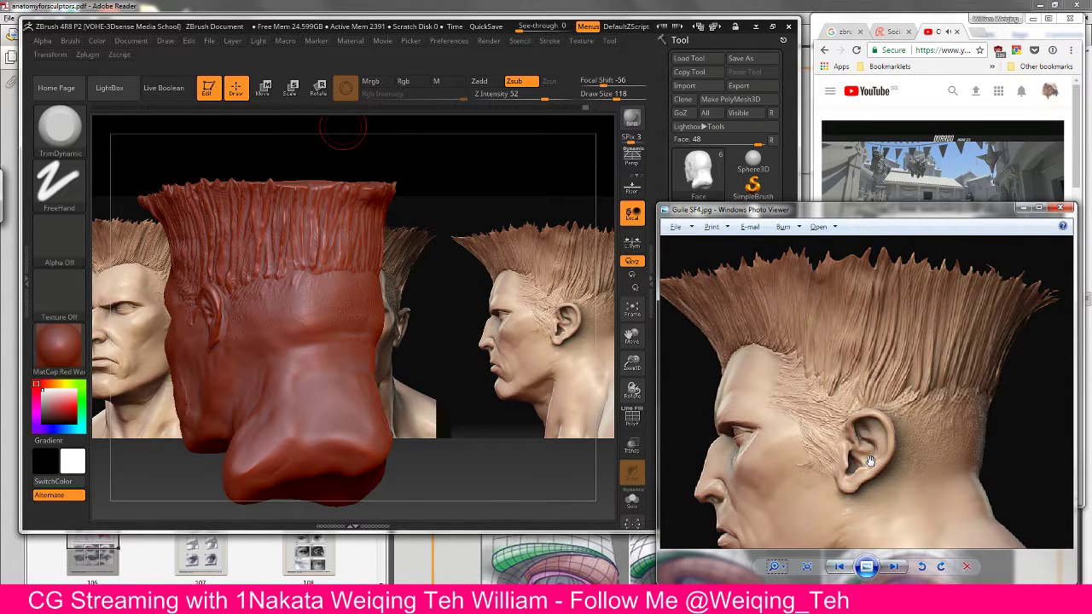
{"action": "left_click", "coordinate": [538, 185]}
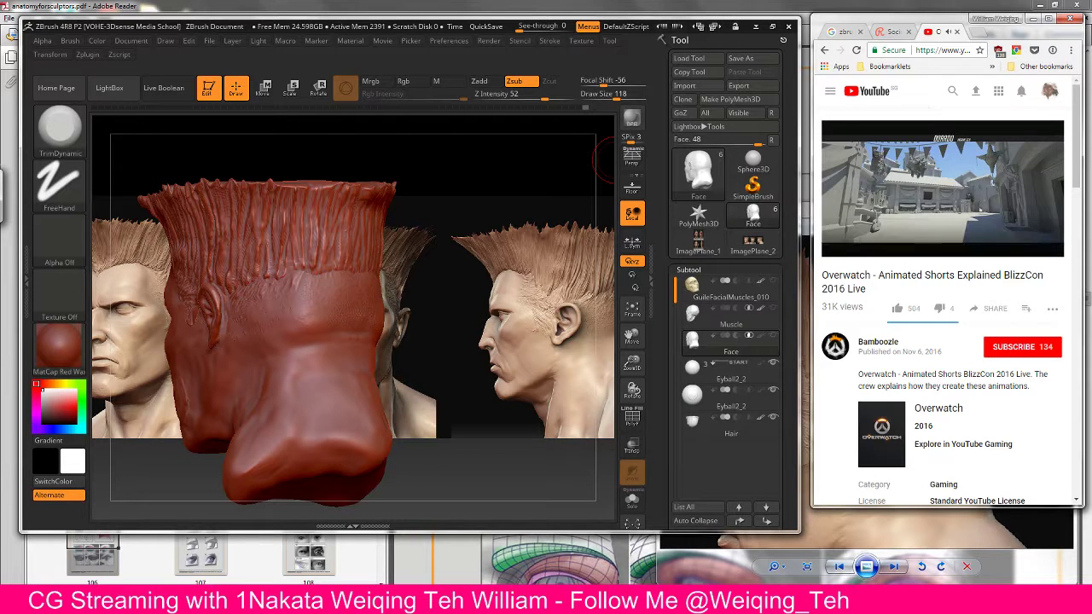
Step: View the Overwatch animated shorts video full screen in the browser, open its player settings, and return to the normal view
{"action": "mouse_move", "coordinate": [915, 193]}
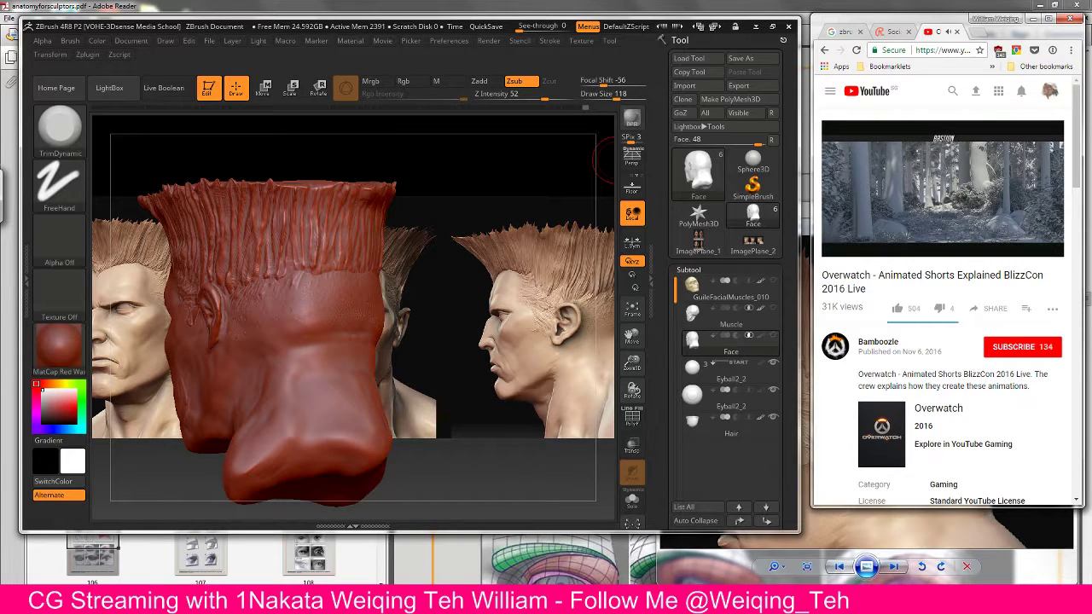
{"action": "left_click", "coordinate": [1046, 246]}
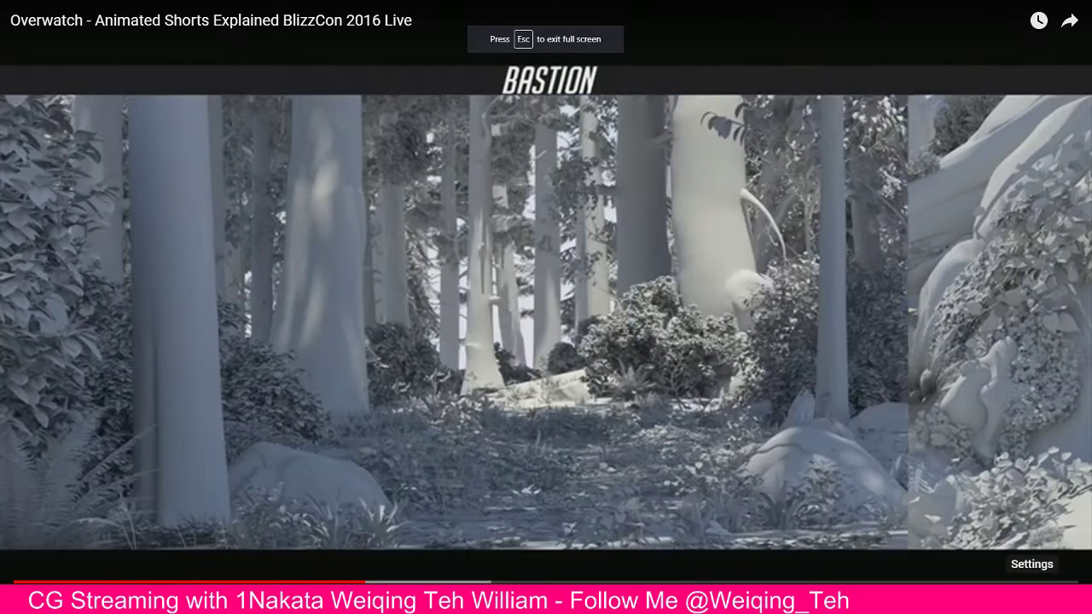
{"action": "left_click", "coordinate": [1032, 596]}
{"action": "left_click", "coordinate": [937, 254]}
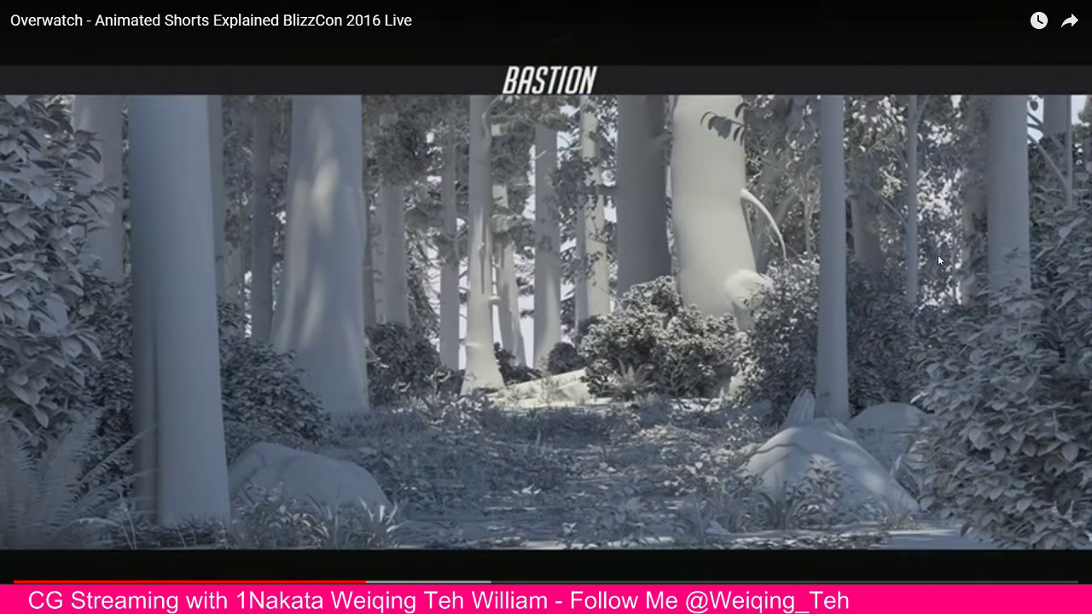
{"action": "left_click", "coordinate": [1066, 565]}
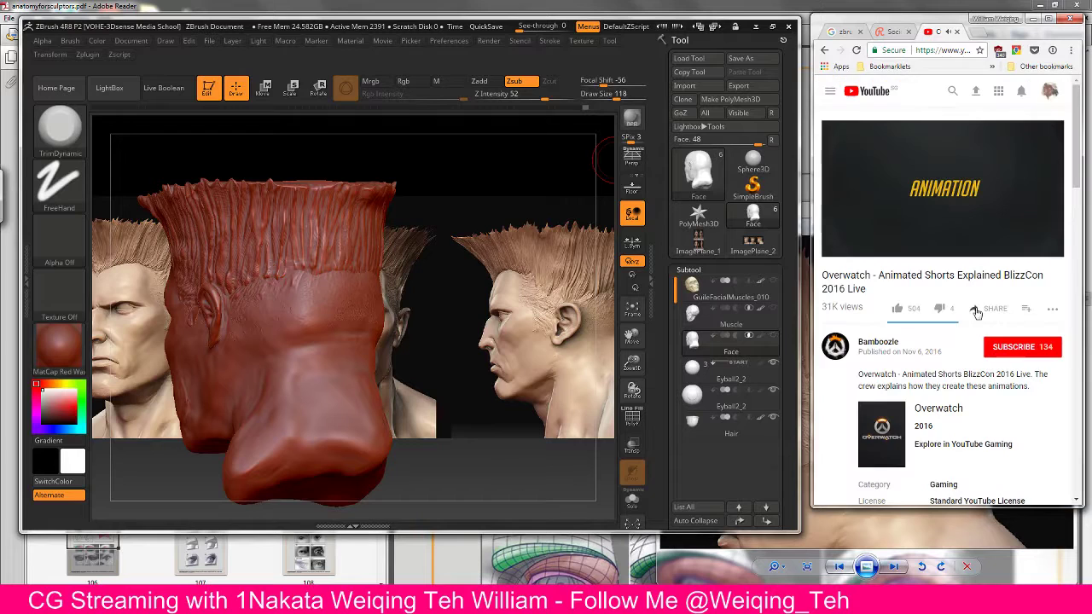
Step: Open the playlist choices for saving the Overwatch video and look through the list for a suitable playlist
{"action": "left_click", "coordinate": [1025, 308]}
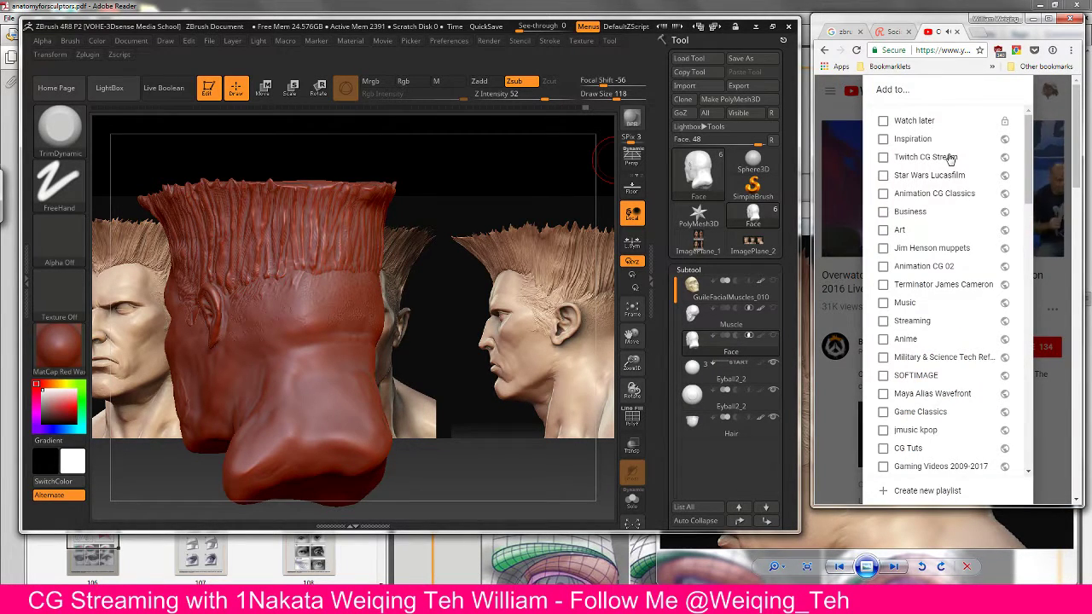
{"action": "scroll", "coordinate": [951, 159], "scroll_direction": "down", "scroll_amount": 3}
{"action": "scroll", "coordinate": [949, 160], "scroll_direction": "down", "scroll_amount": 10}
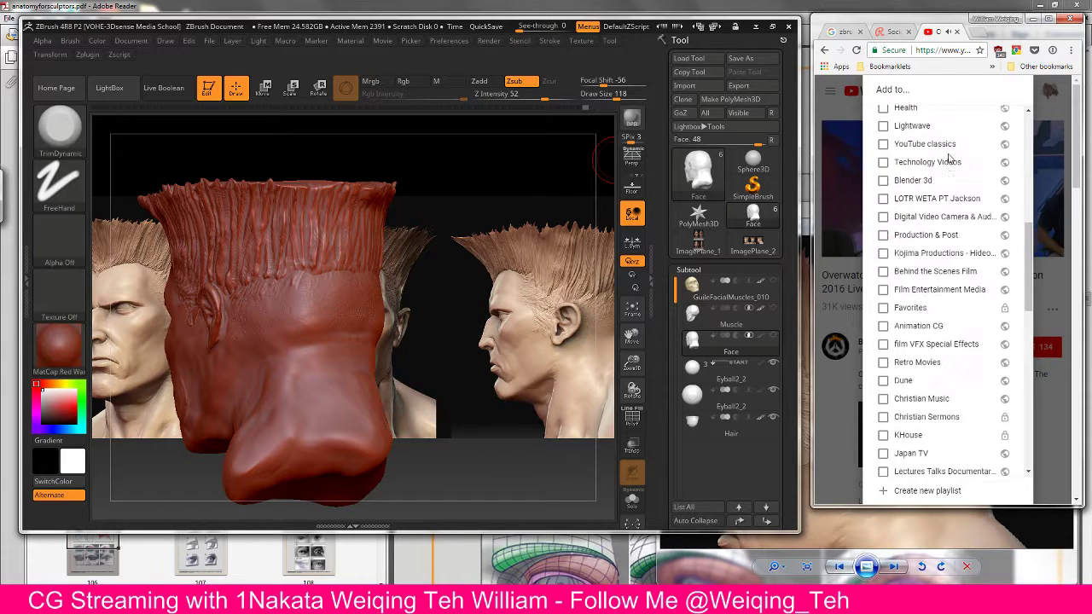
{"action": "scroll", "coordinate": [949, 159], "scroll_direction": "down", "scroll_amount": 3}
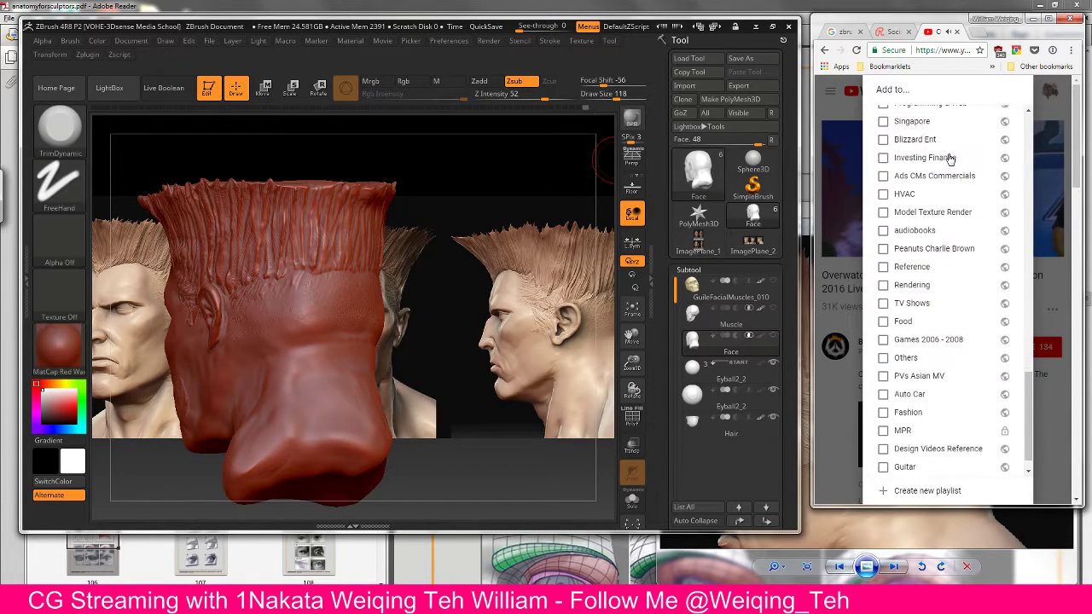
Step: Add the Overwatch animated shorts video to the Blizzard Ent playlist and dismiss the playlist list
{"action": "scroll", "coordinate": [946, 155], "scroll_direction": "up", "scroll_amount": 2}
{"action": "left_click", "coordinate": [883, 245]}
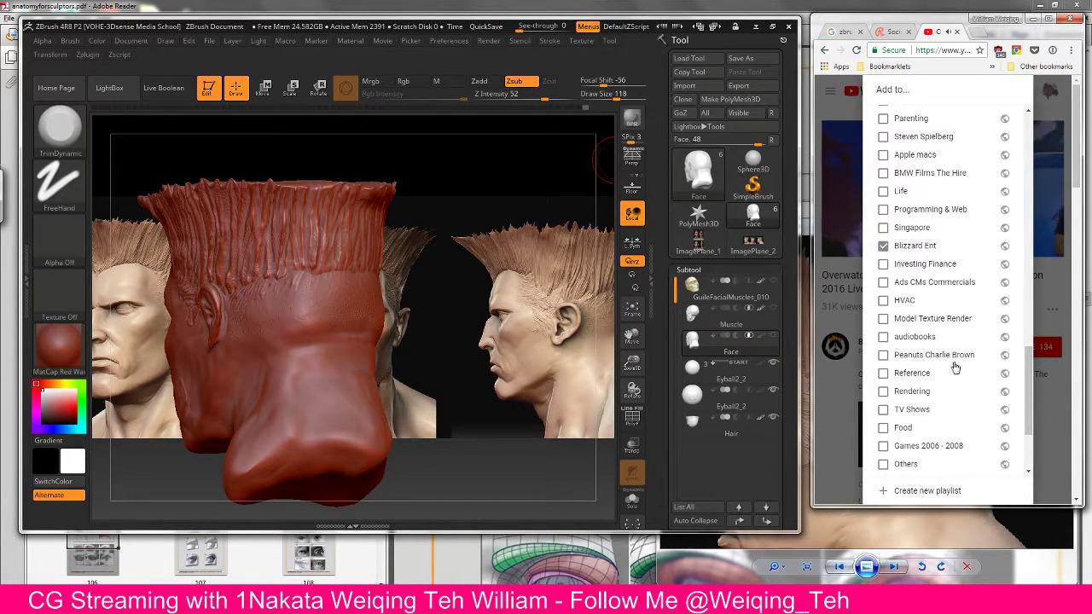
{"action": "left_click", "coordinate": [832, 312]}
{"action": "mouse_move", "coordinate": [842, 254]}
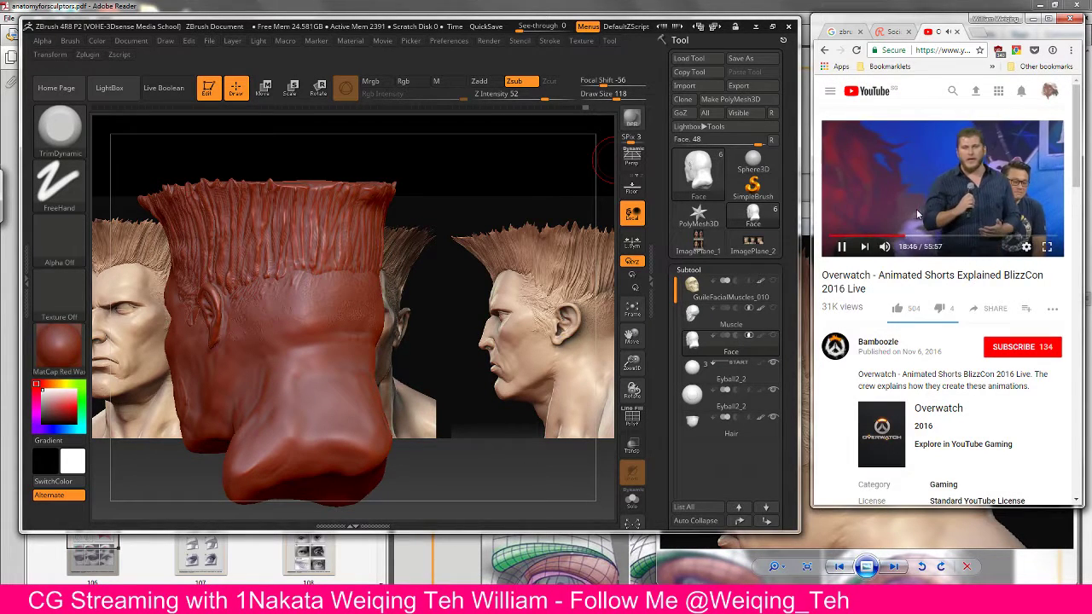
{"action": "scroll", "coordinate": [897, 309], "scroll_direction": "down", "scroll_amount": 3}
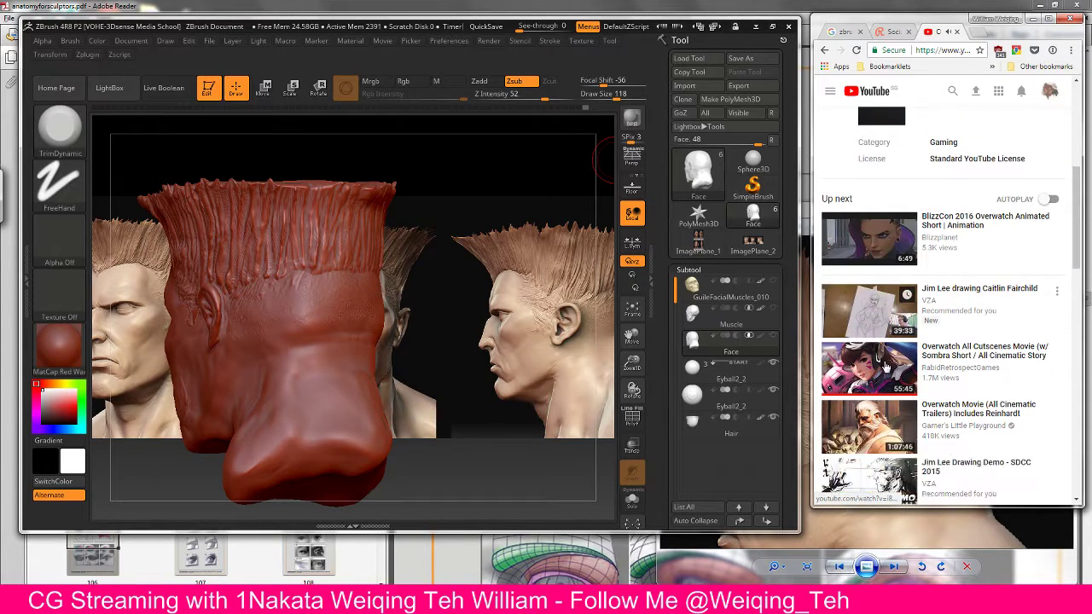
{"action": "scroll", "coordinate": [886, 363], "scroll_direction": "down", "scroll_amount": 2}
{"action": "scroll", "coordinate": [887, 363], "scroll_direction": "up", "scroll_amount": 5}
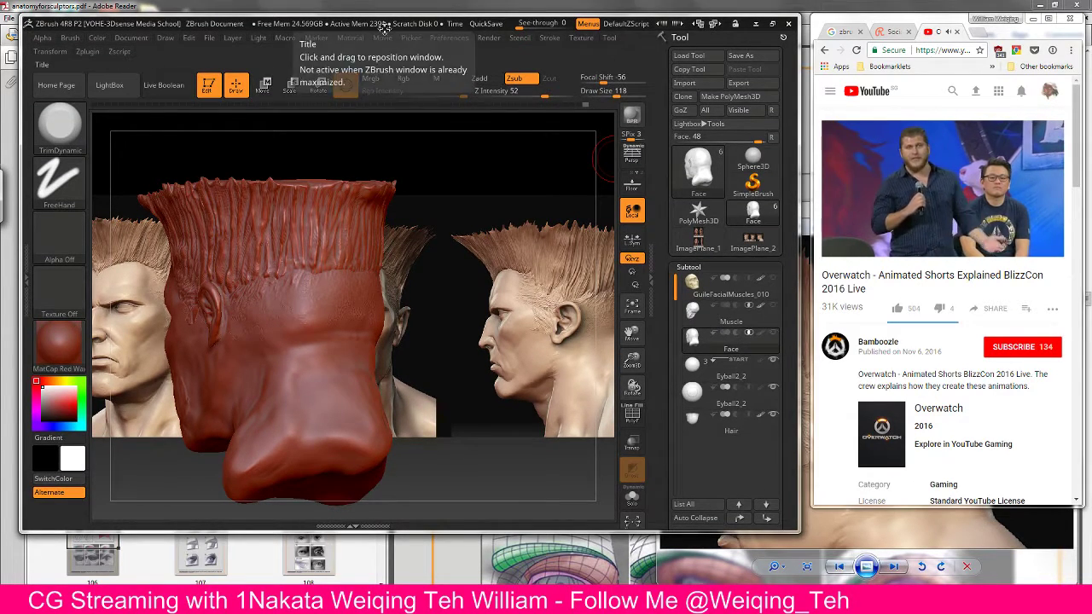
Step: Save the Guile head tool in ZBrush as GuileFacialMuscles_010.ztl, overwriting the existing file
{"action": "left_click_drag", "start_coordinate": [384, 33], "coordinate": [373, 36]}
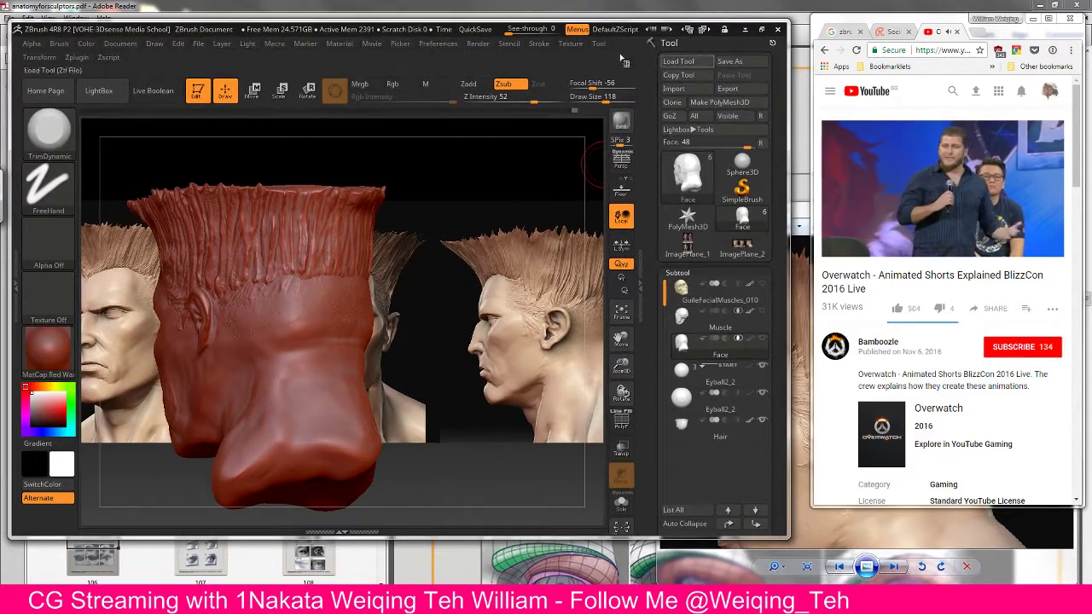
{"action": "left_click", "coordinate": [742, 64]}
{"action": "left_click", "coordinate": [507, 389]}
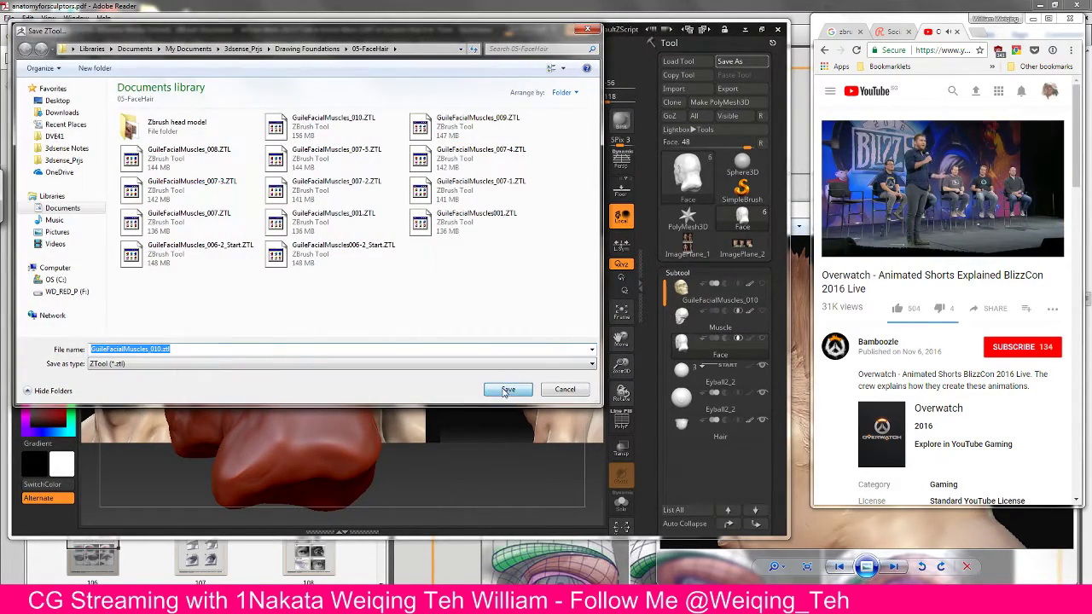
{"action": "left_click", "coordinate": [581, 305]}
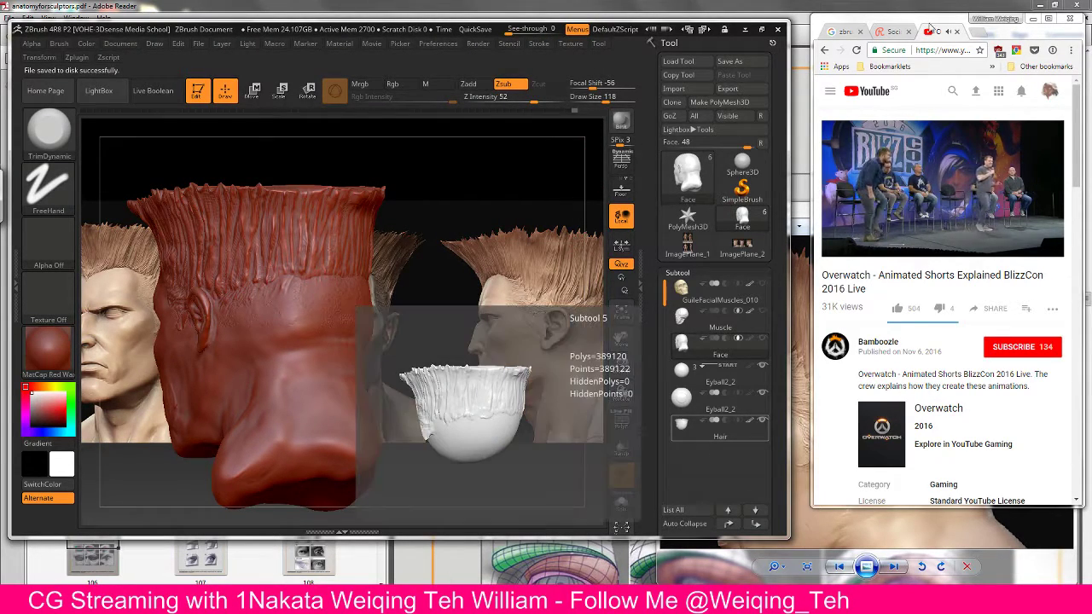
Step: Switch to the Chrome window, enlarge it and open twitch.tv in a new tab
{"action": "double_click", "coordinate": [968, 32]}
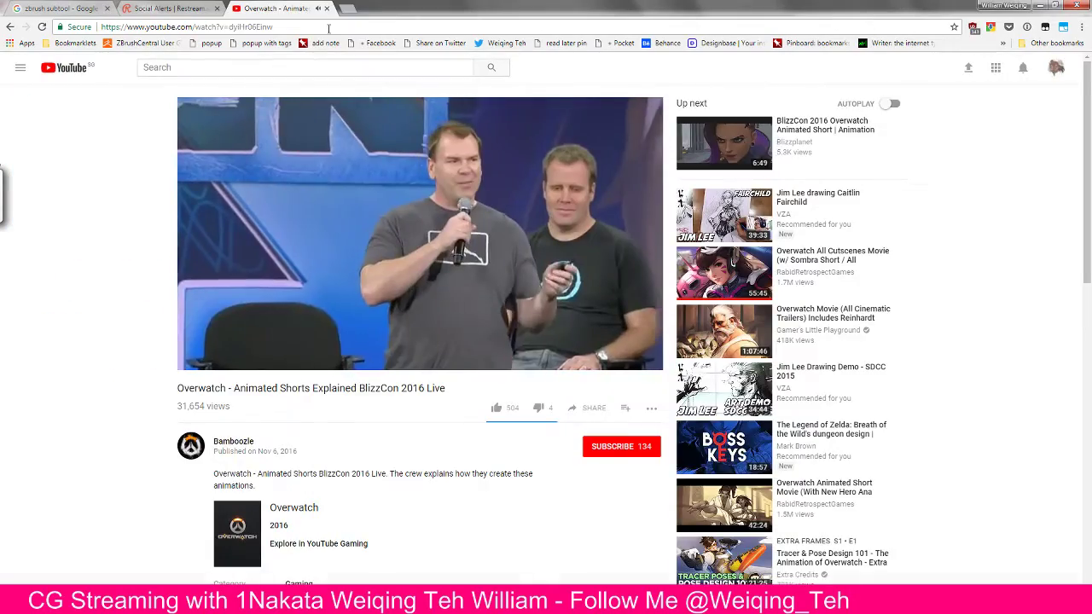
{"action": "left_click", "coordinate": [348, 8]}
{"action": "type", "text": "twitch.tv"}
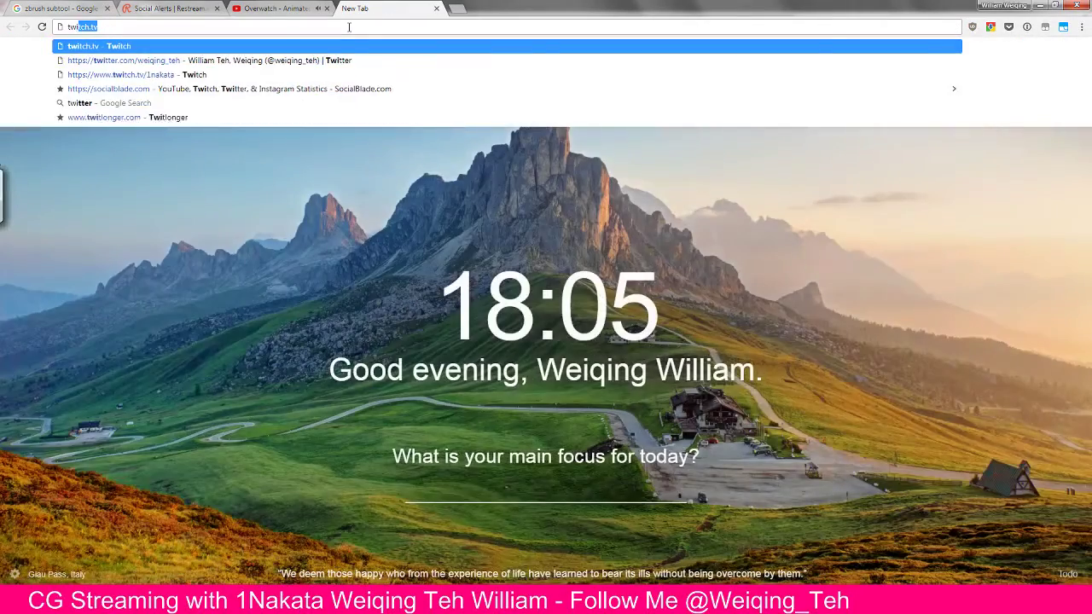
{"action": "key", "text": "Return"}
Step: Return to the Twitch page in the enlarged window and open the signed-in account's own channel page
{"action": "key", "text": "ctrl+shift+Tab"}
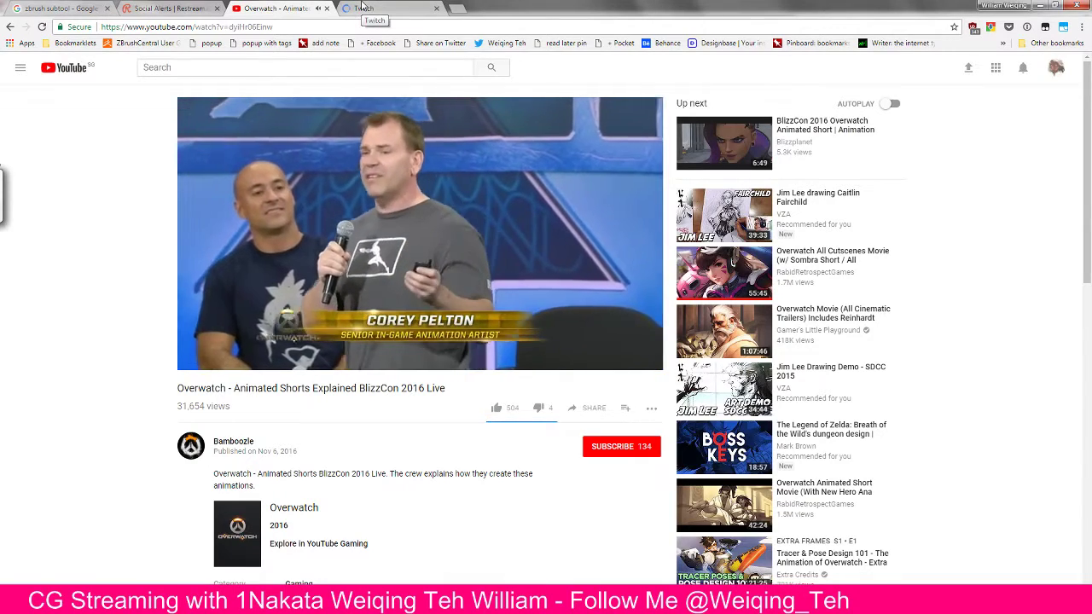
{"action": "left_click", "coordinate": [1054, 5]}
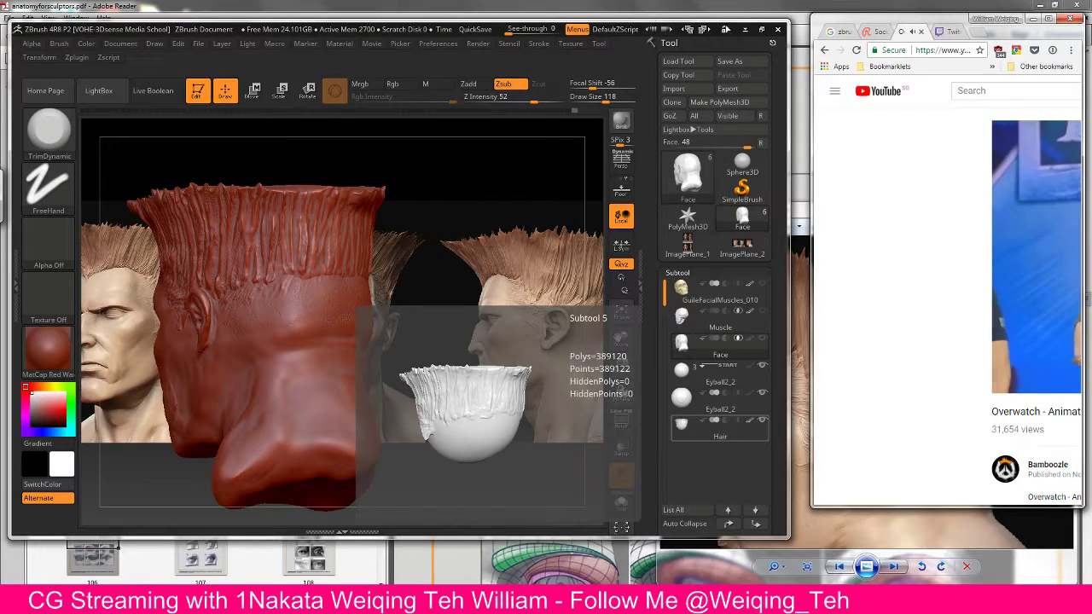
{"action": "left_click_drag", "start_coordinate": [1021, 29], "coordinate": [995, 35]}
{"action": "left_click", "coordinate": [926, 36]}
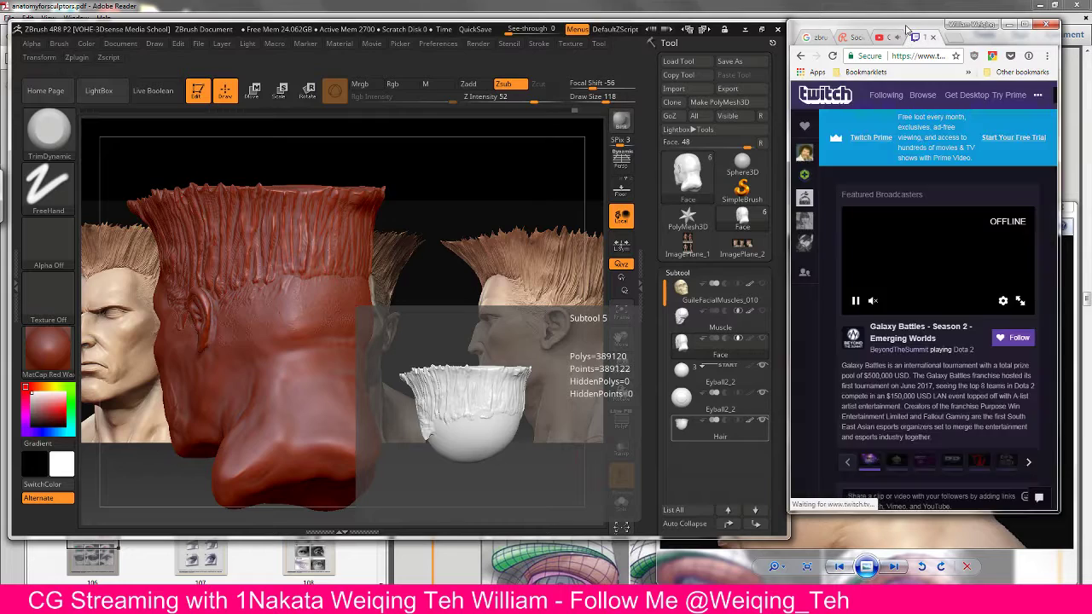
{"action": "double_click", "coordinate": [905, 26]}
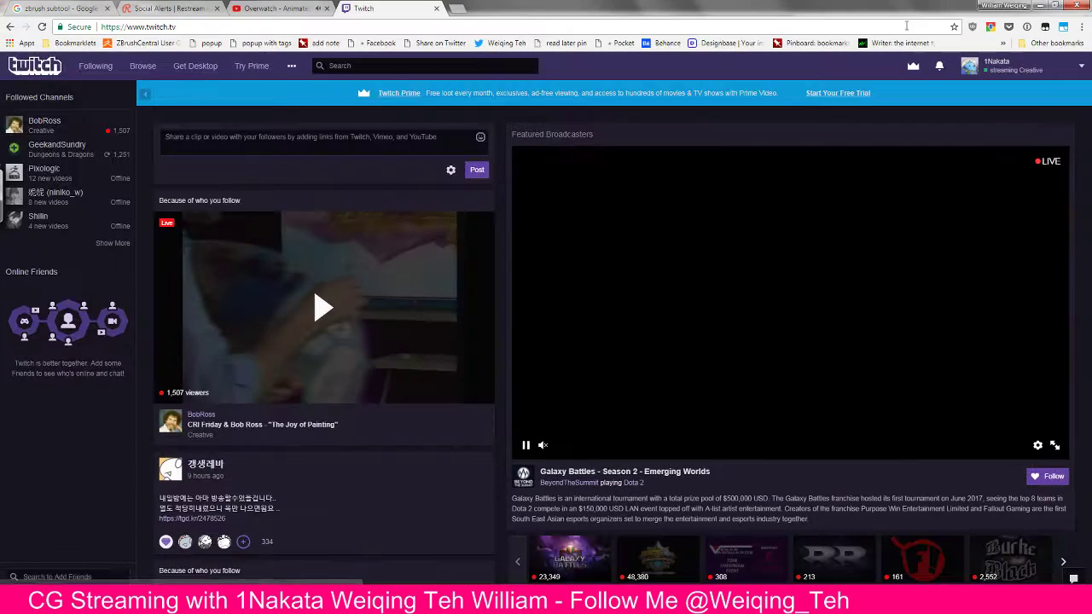
{"action": "left_click", "coordinate": [991, 66]}
{"action": "left_click", "coordinate": [992, 201]}
Step: Rewind the Overwatch video on YouTube to about 18:42
{"action": "left_click", "coordinate": [278, 9]}
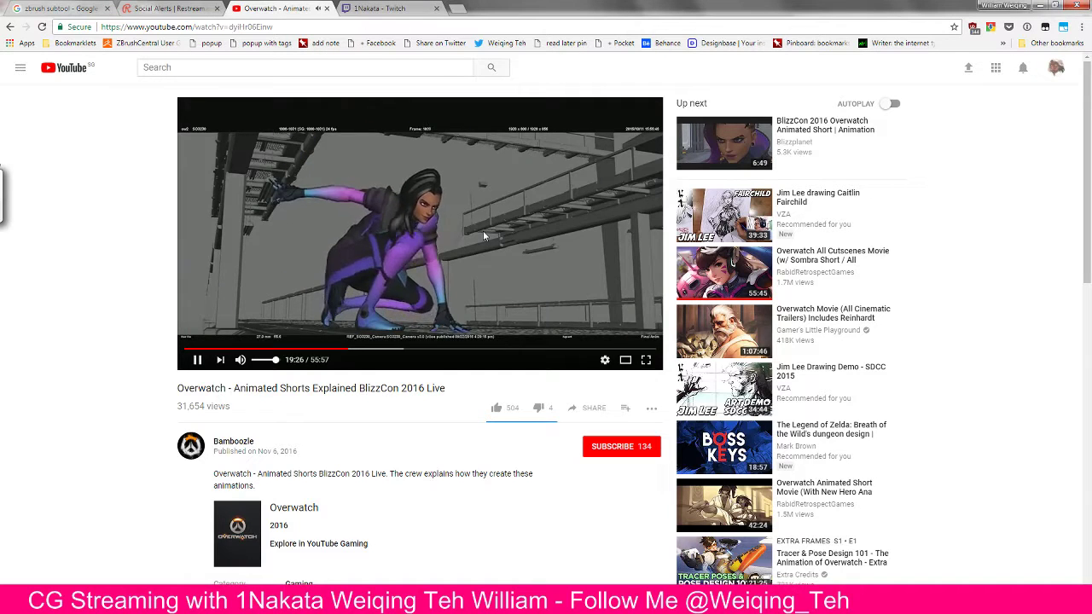
{"action": "left_click", "coordinate": [342, 348]}
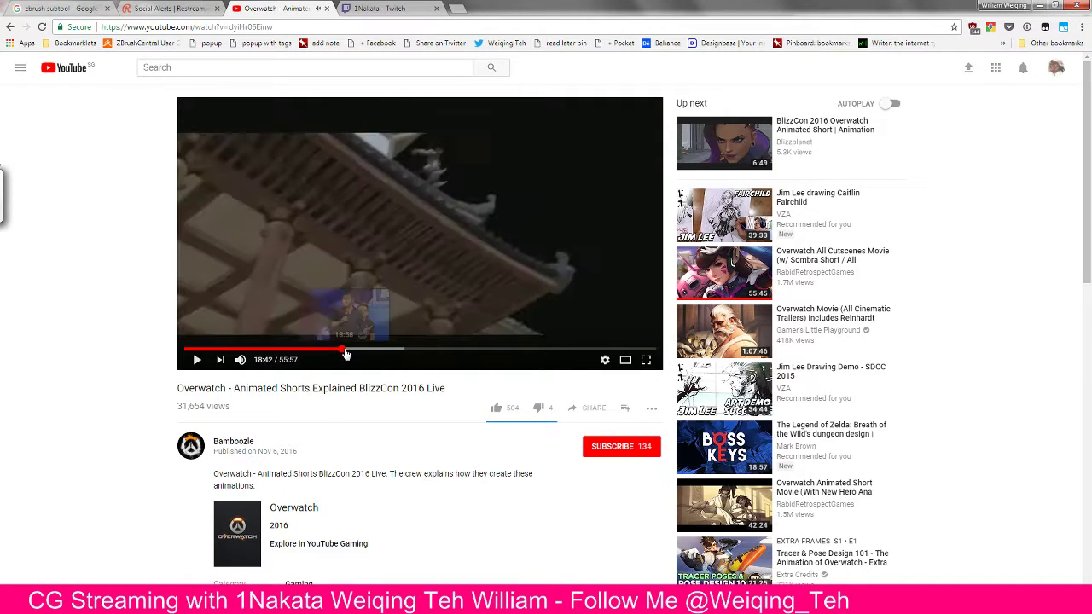
Step: Detach the Twitch channel page into its own window, place it over the ZBrush workspace and widen it
{"action": "left_click", "coordinate": [380, 8]}
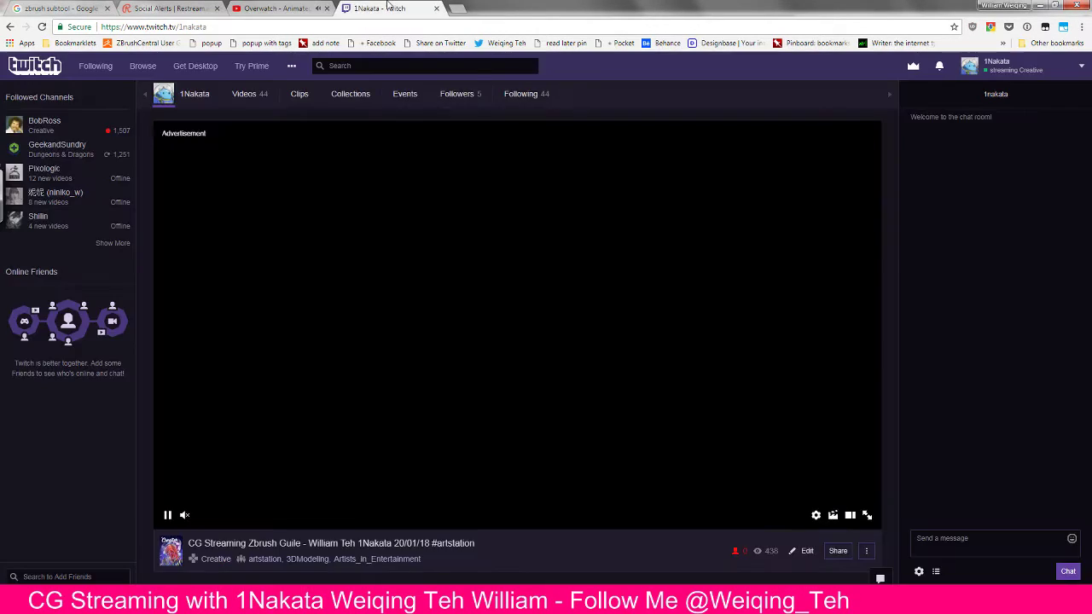
{"action": "left_click", "coordinate": [419, 42]}
{"action": "left_click_drag", "start_coordinate": [414, 46], "coordinate": [494, 6]}
{"action": "double_click", "coordinate": [494, 6]}
{"action": "left_click_drag", "start_coordinate": [529, 47], "coordinate": [463, 32]}
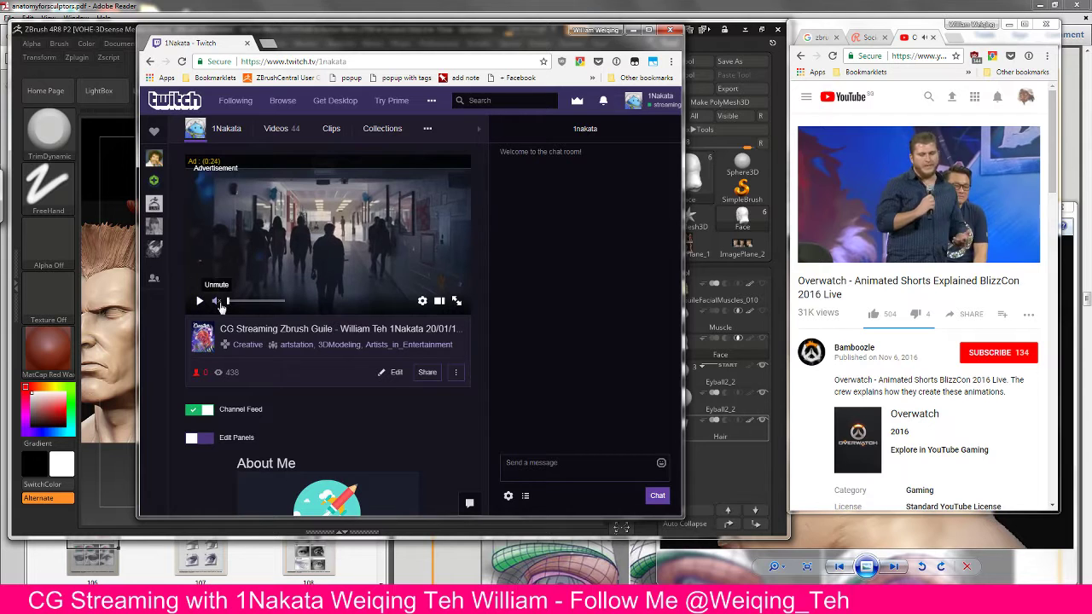
{"action": "scroll", "coordinate": [396, 273], "scroll_direction": "down", "scroll_amount": 2}
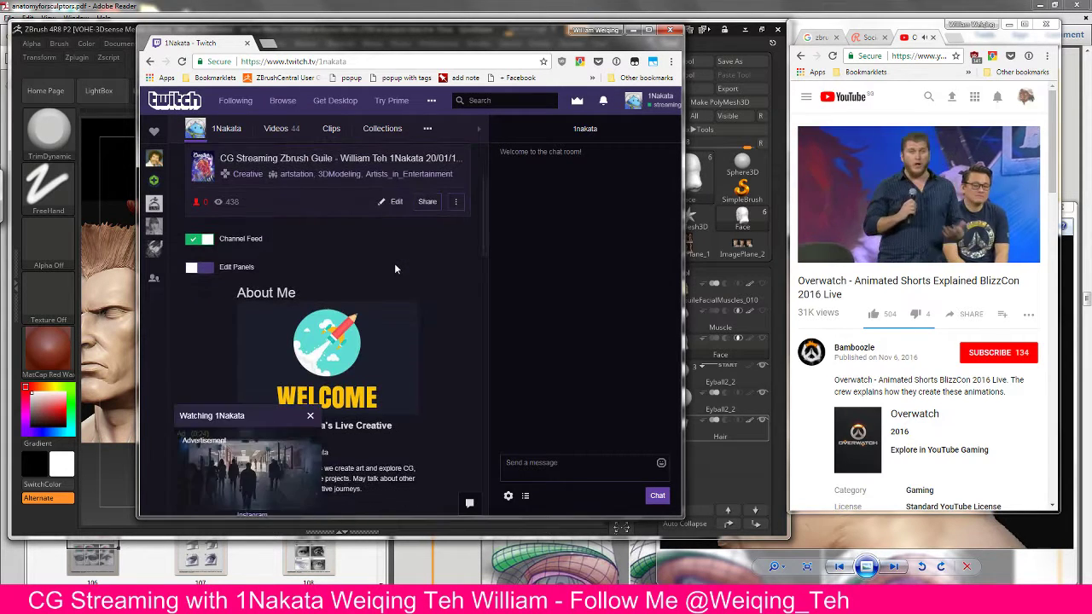
{"action": "scroll", "coordinate": [395, 265], "scroll_direction": "up", "scroll_amount": 2}
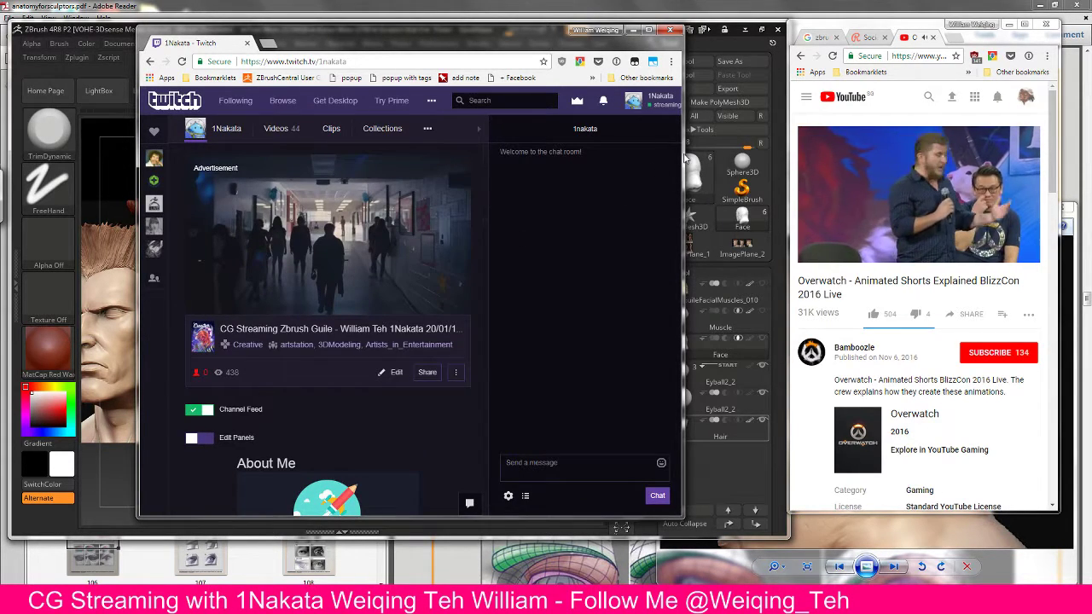
{"action": "left_click_drag", "start_coordinate": [679, 154], "coordinate": [765, 153]}
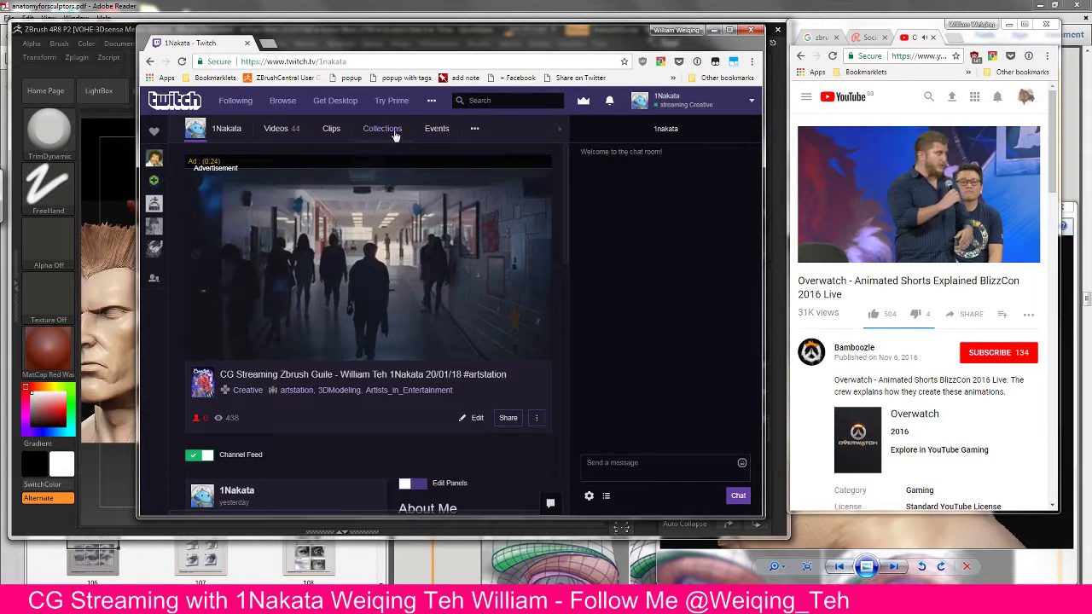
Step: Reload the Twitch channel page and close the Bose advertisement page
{"action": "left_click", "coordinate": [280, 282]}
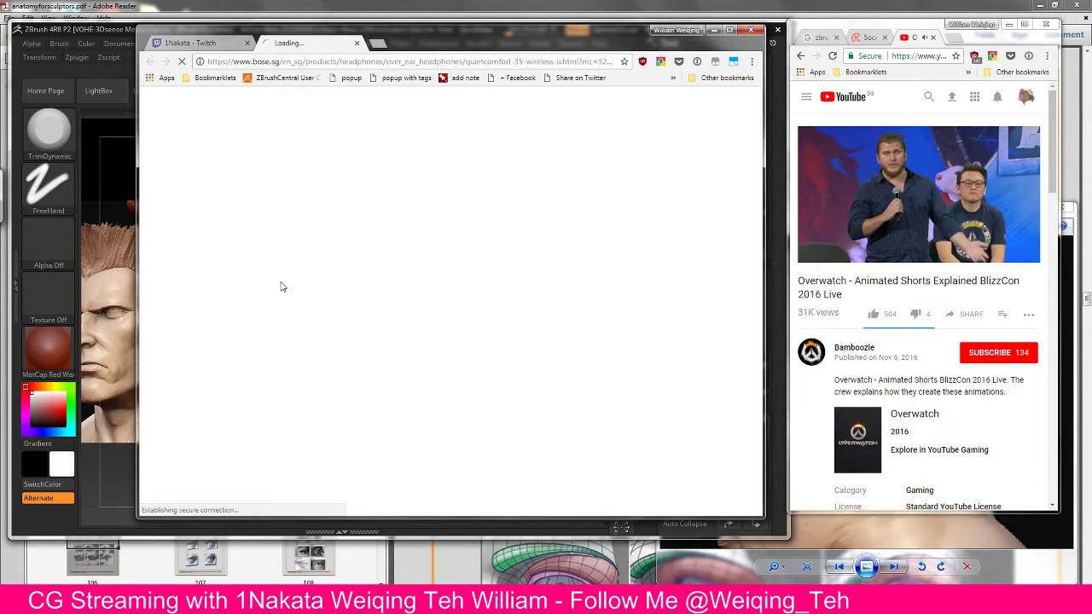
{"action": "left_click", "coordinate": [226, 43]}
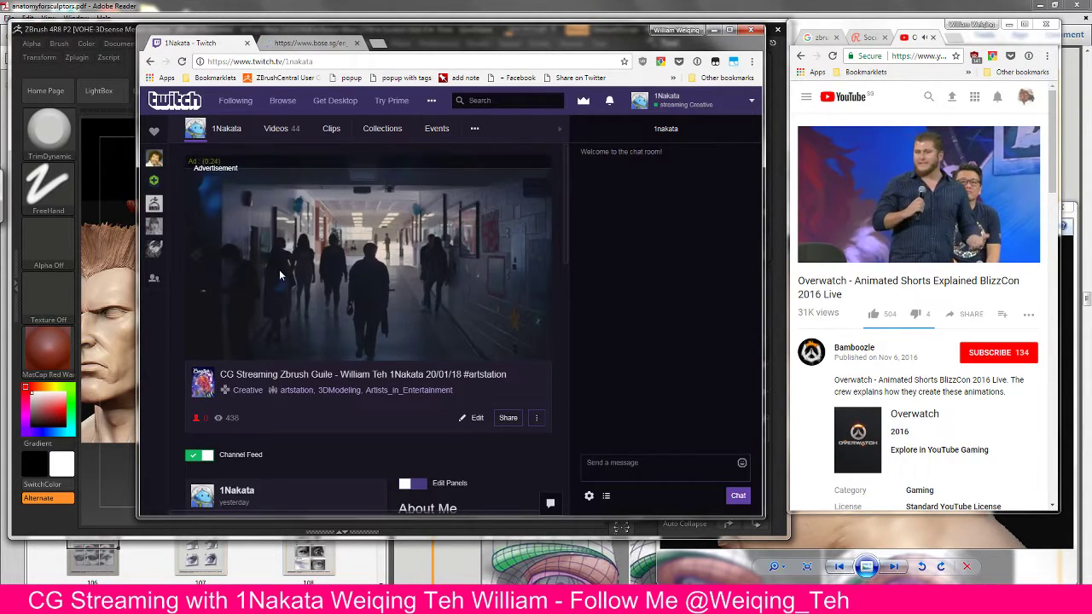
{"action": "left_click", "coordinate": [180, 62]}
{"action": "left_click", "coordinate": [357, 43]}
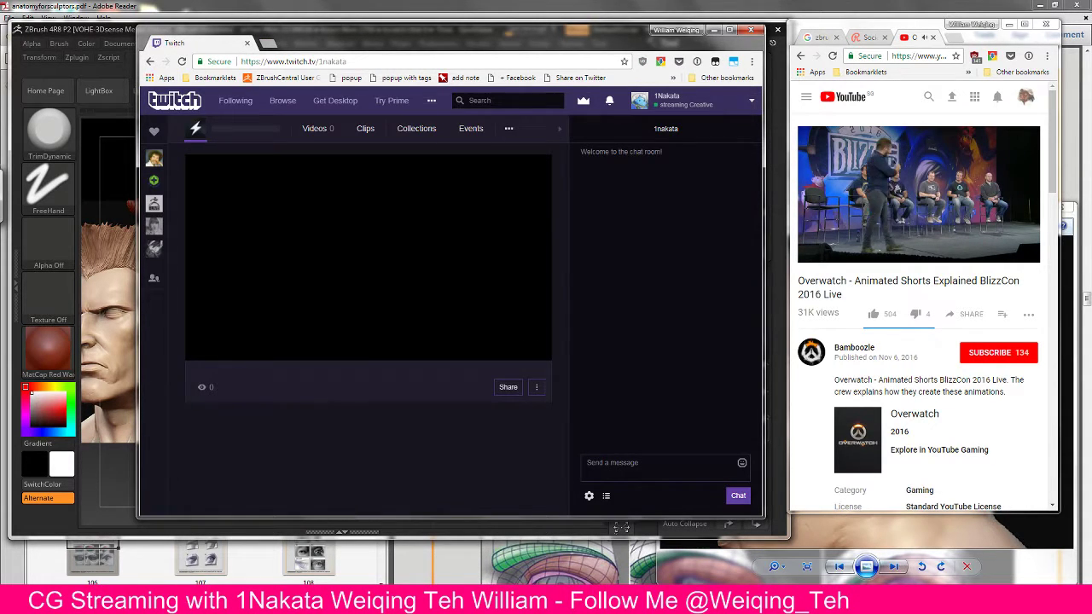
Step: Move the Twitch window slightly lower over the workspace and pause its live stream playback
{"action": "left_click_drag", "start_coordinate": [589, 46], "coordinate": [557, 69]}
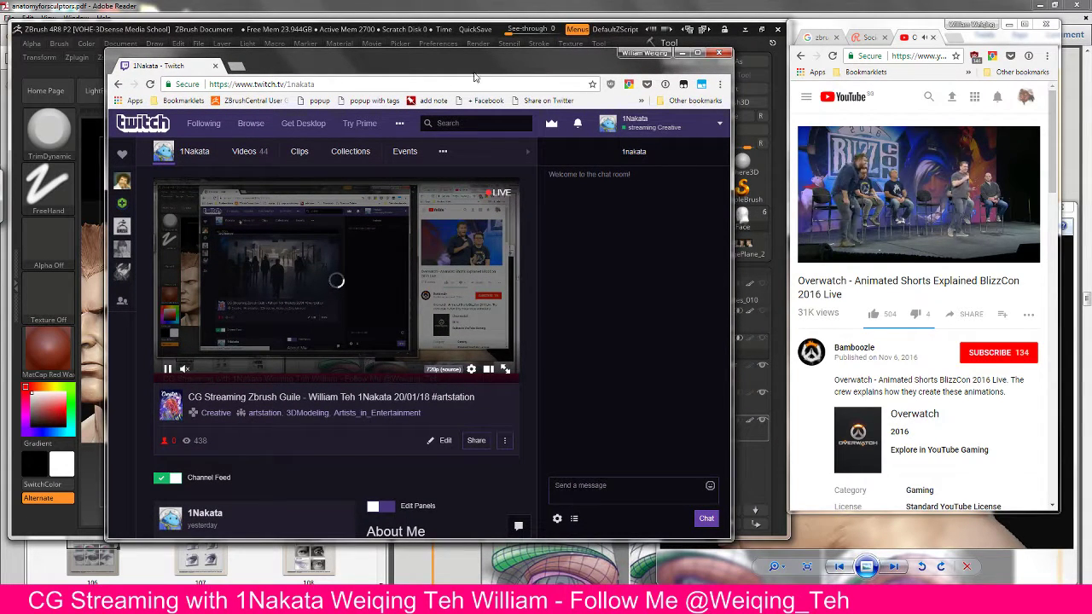
{"action": "left_click", "coordinate": [315, 309]}
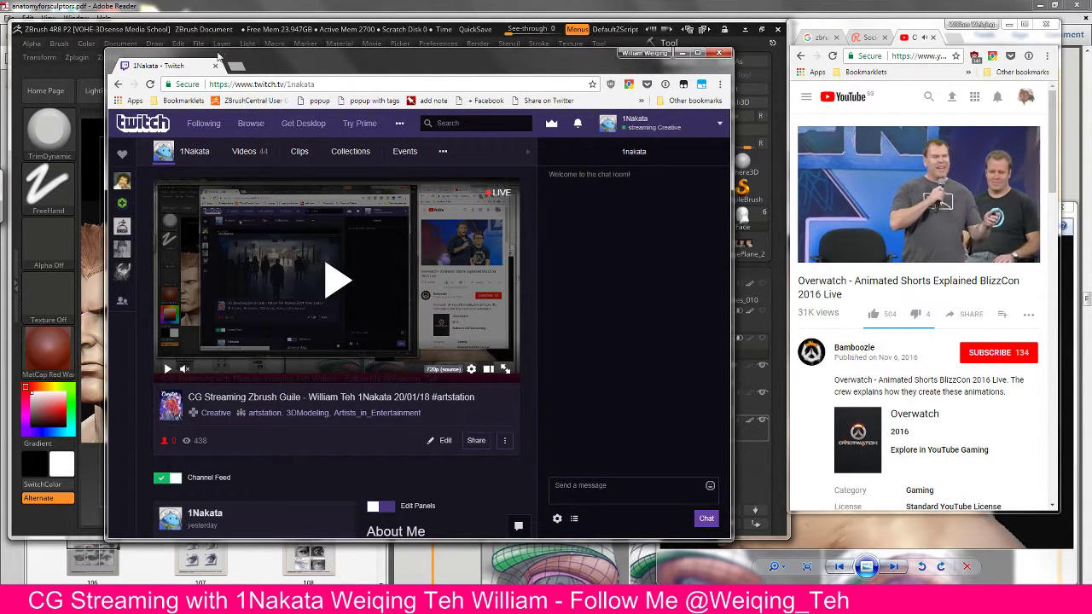
Step: Open YouTube in a new tab and look over the account's own channel page for the live stream
{"action": "left_click", "coordinate": [237, 66]}
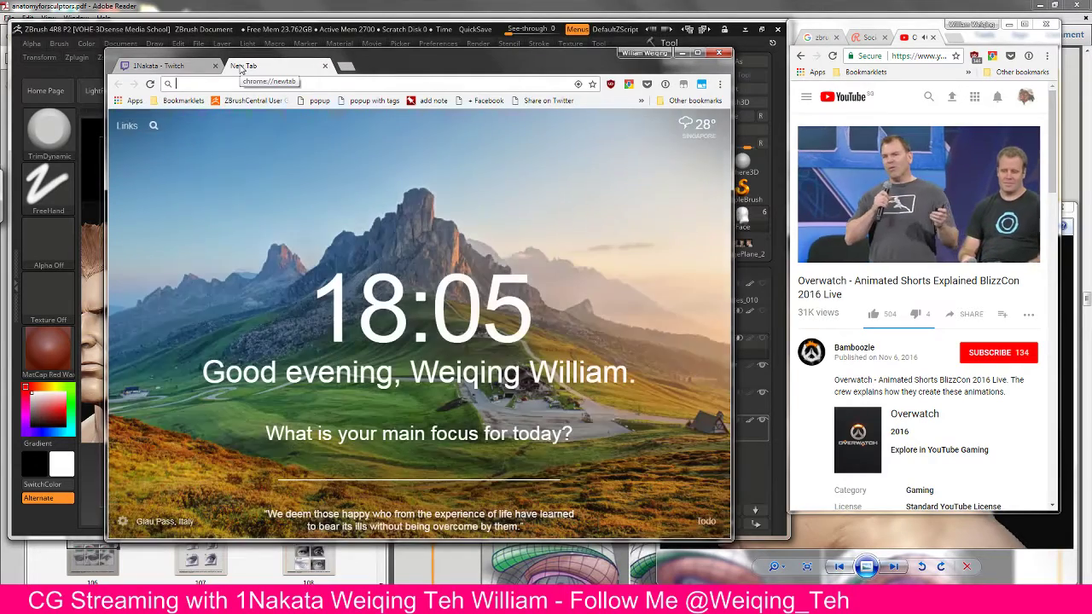
{"action": "type", "text": "youtube"}
{"action": "key", "text": "Return"}
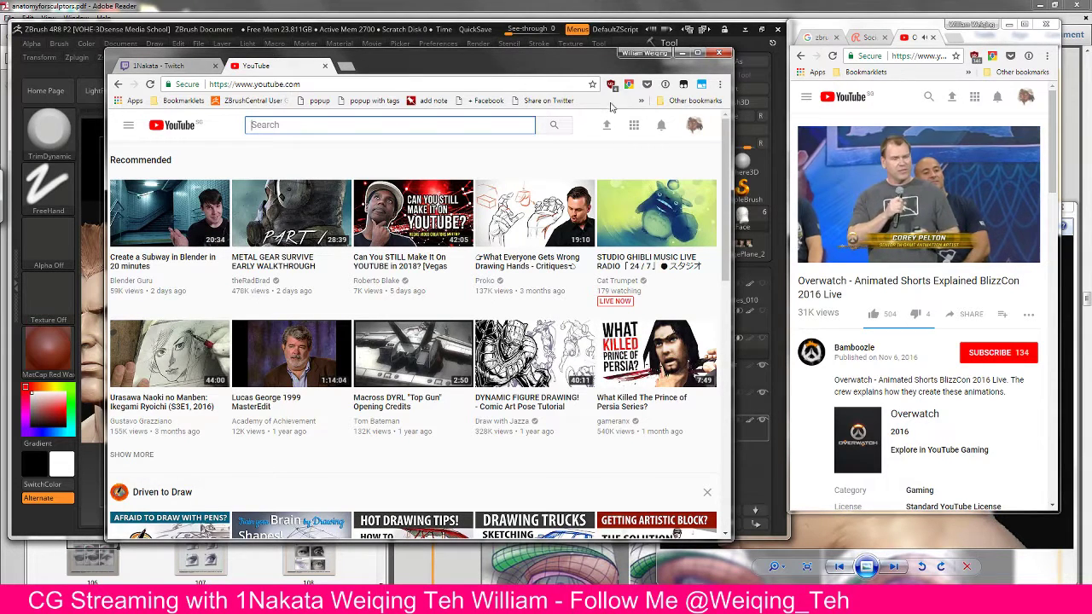
{"action": "left_click", "coordinate": [694, 125]}
{"action": "left_click", "coordinate": [602, 194]}
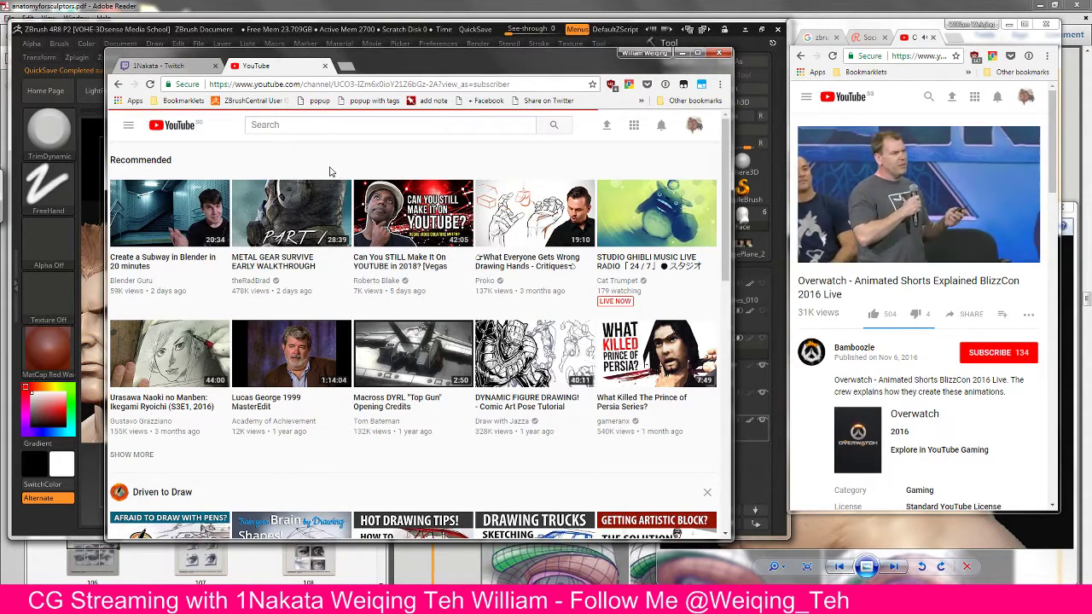
{"action": "scroll", "coordinate": [414, 247], "scroll_direction": "down", "scroll_amount": 2}
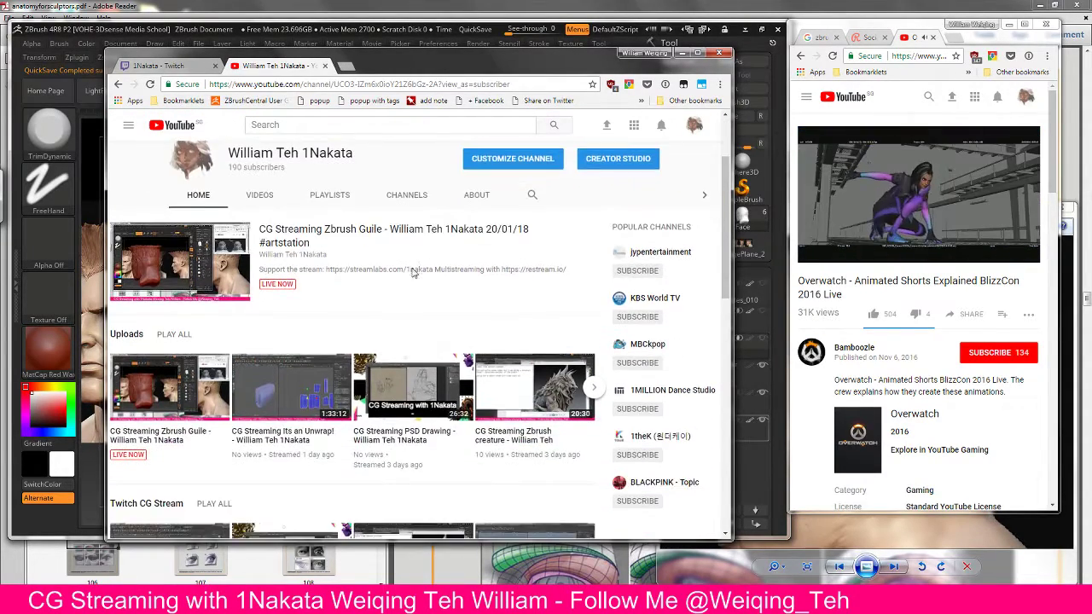
{"action": "scroll", "coordinate": [414, 272], "scroll_direction": "up", "scroll_amount": 1}
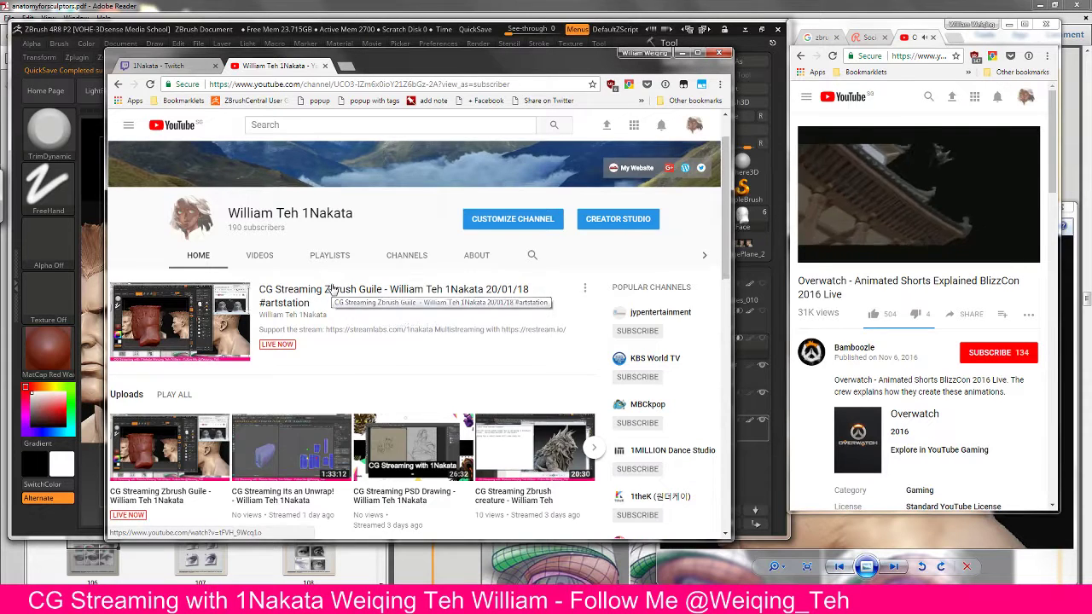
{"action": "scroll", "coordinate": [335, 288], "scroll_direction": "up", "scroll_amount": 1}
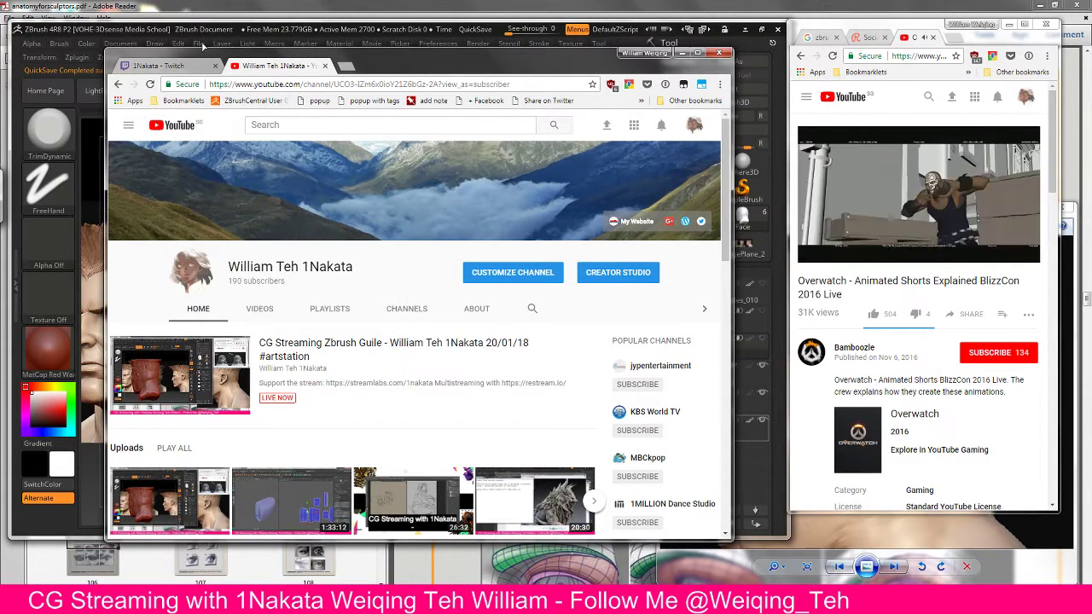
Step: Close the Twitch and YouTube channel pages and return to the head sculpt in ZBrush
{"action": "left_click", "coordinate": [192, 68]}
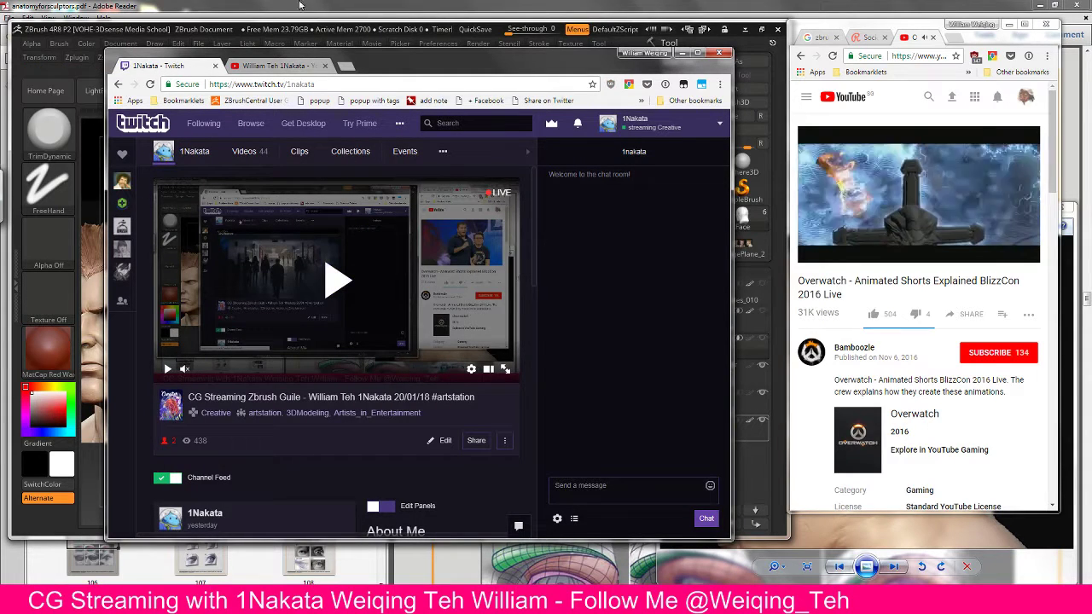
{"action": "left_click", "coordinate": [215, 67]}
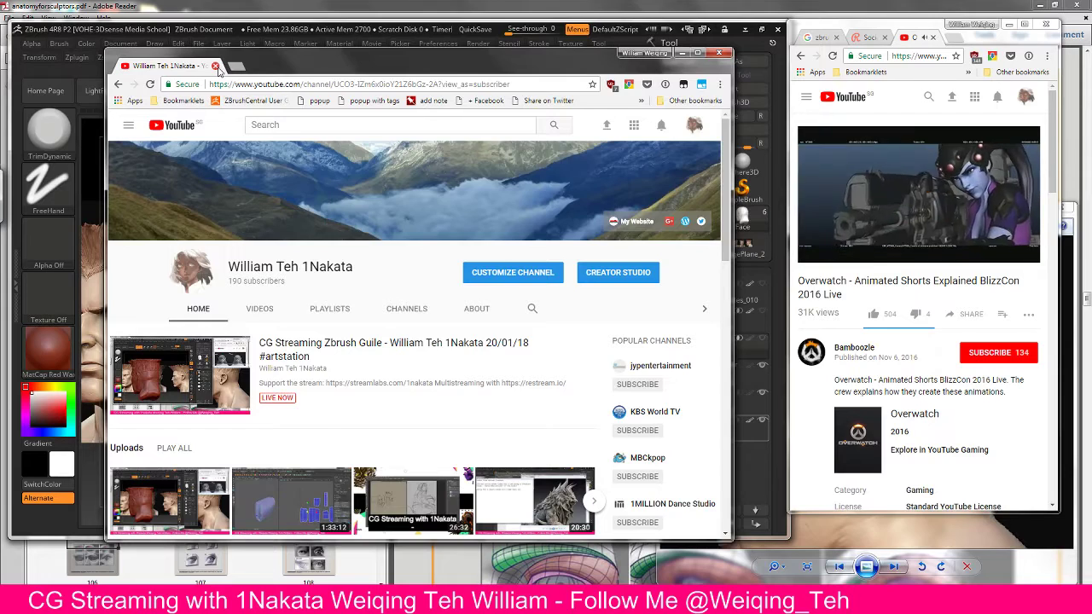
{"action": "left_click", "coordinate": [220, 69]}
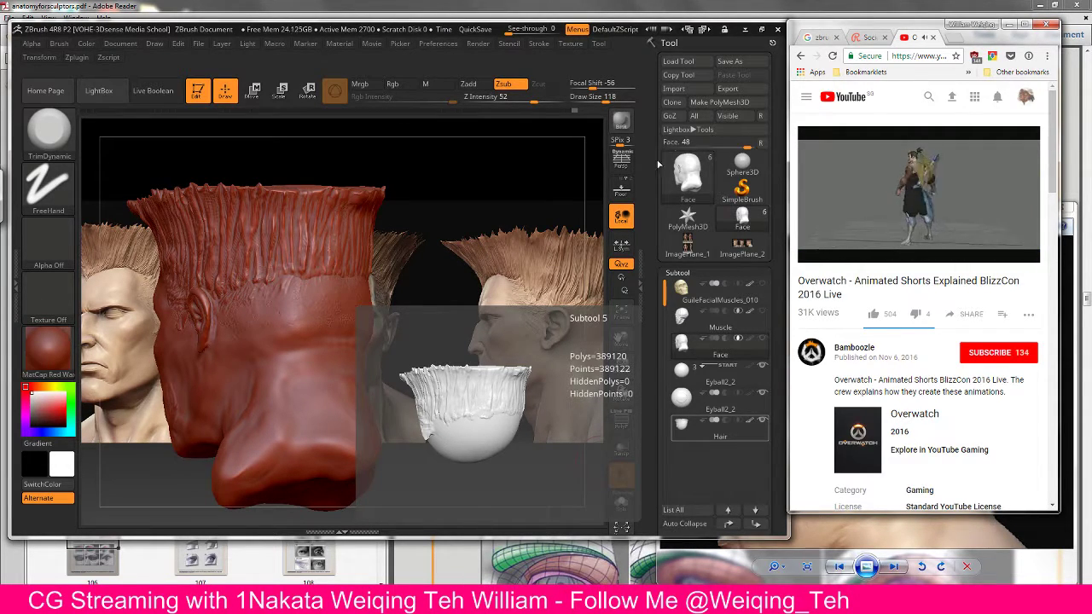
{"action": "left_click", "coordinate": [550, 21]}
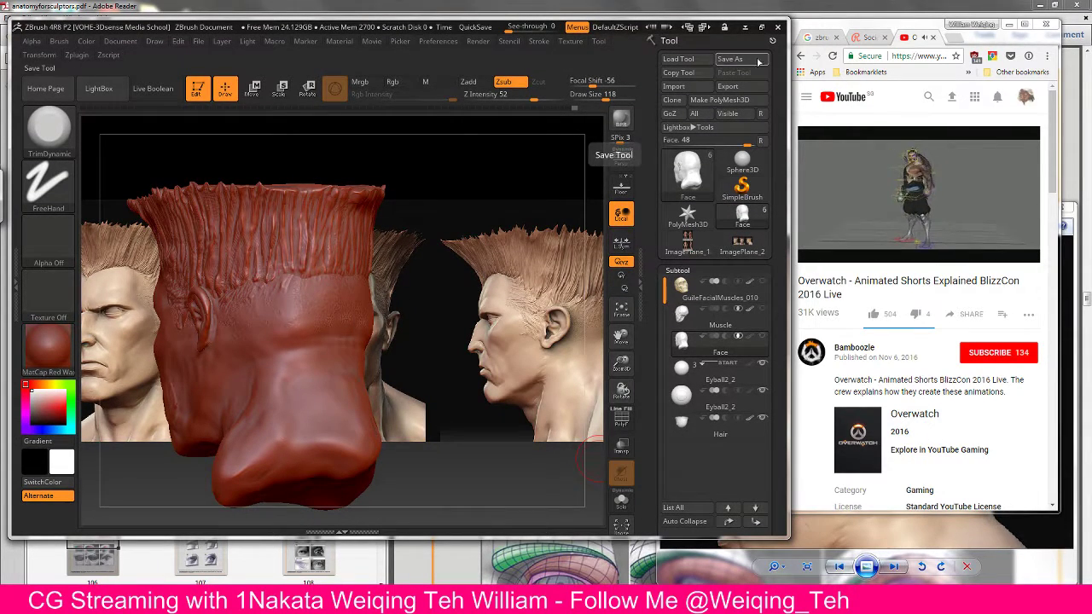
Step: View the Overwatch BlizzCon 2016 animated shorts video full screen, and return it to the normal browser page
{"action": "left_click", "coordinate": [793, 60]}
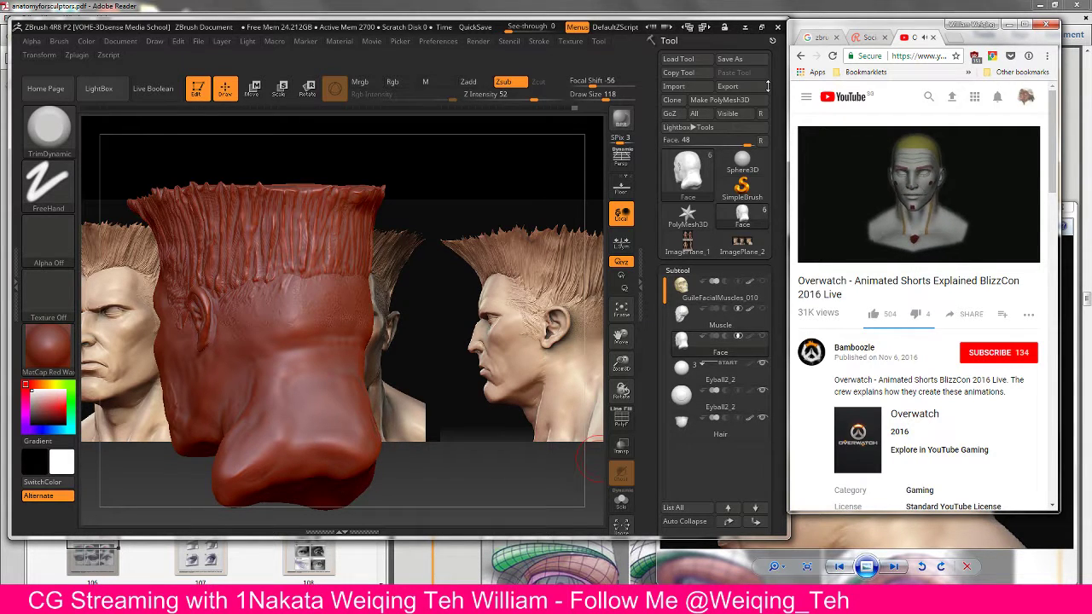
{"action": "left_click", "coordinate": [854, 225]}
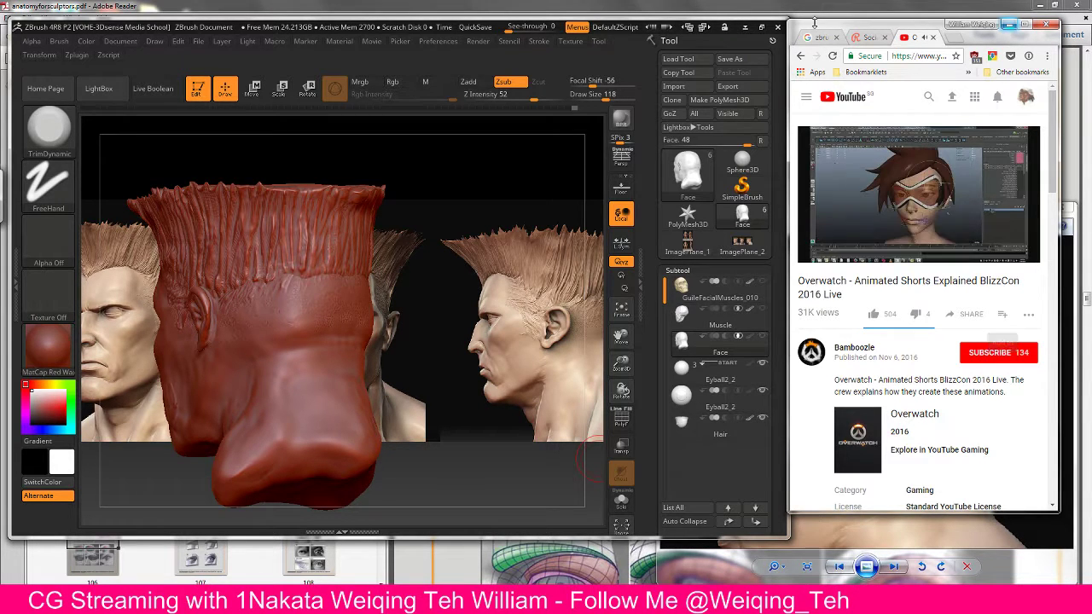
{"action": "left_click", "coordinate": [1023, 254]}
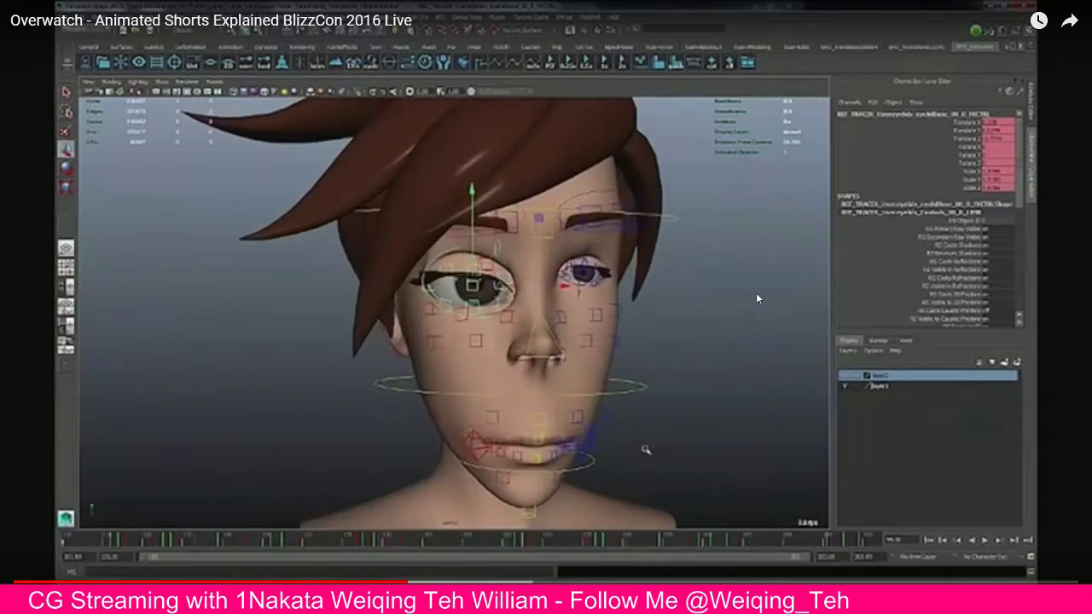
{"action": "key", "text": "Escape"}
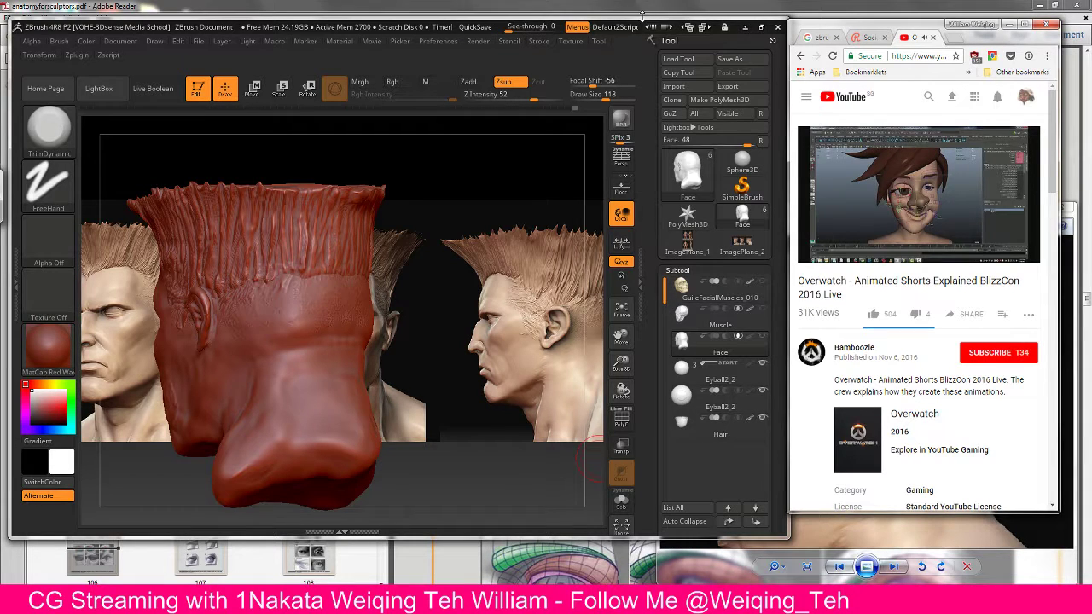
Step: Quick-save the Guile head sculpt and arrange the ZBrush and YouTube windows side by side
{"action": "left_click_drag", "start_coordinate": [642, 17], "coordinate": [641, 8]}
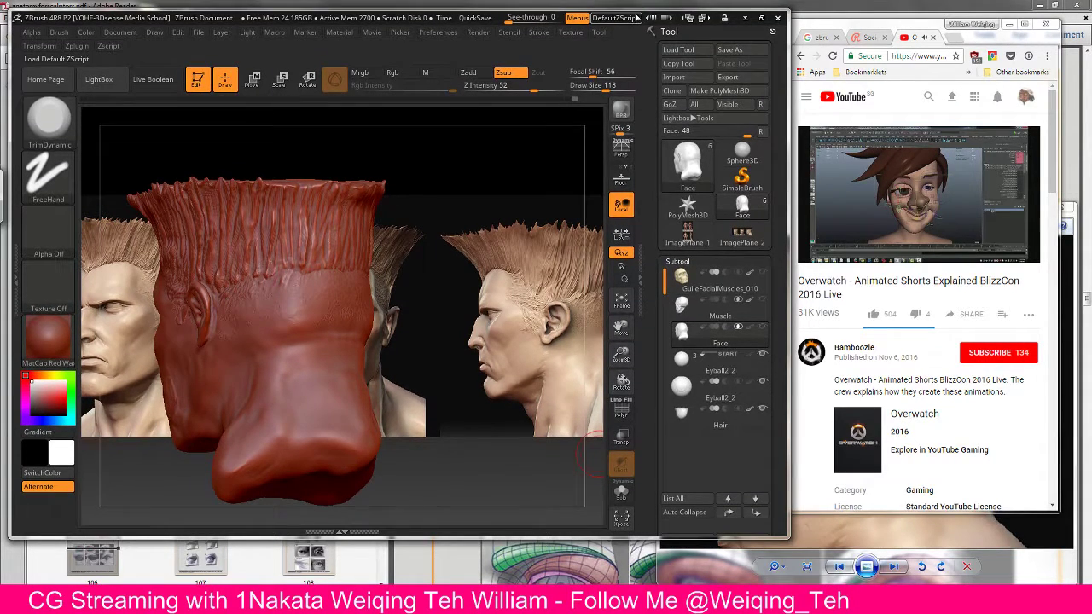
{"action": "left_click", "coordinate": [475, 17]}
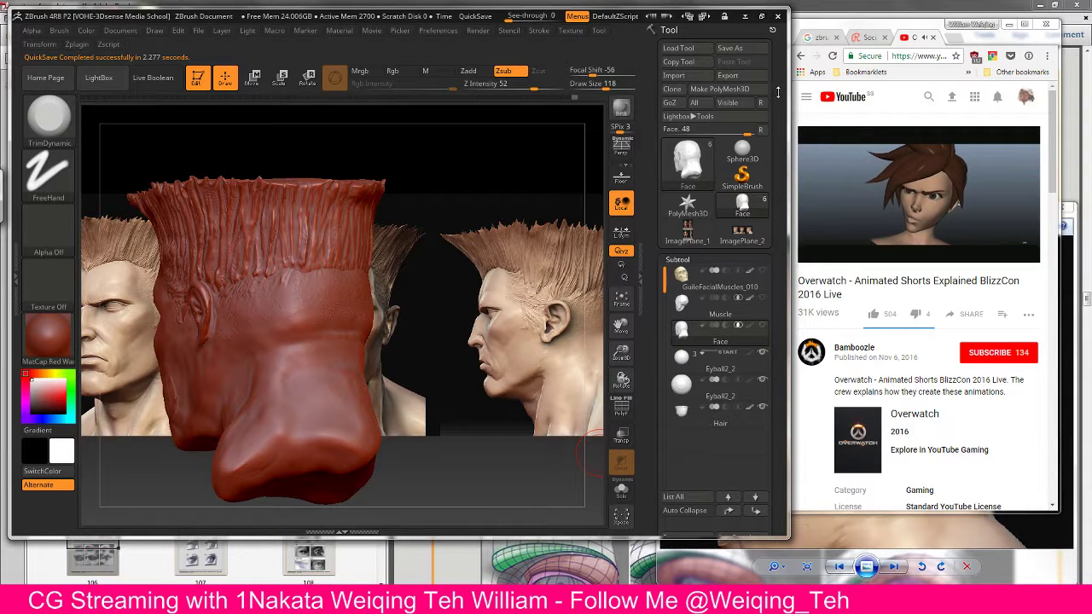
{"action": "left_click", "coordinate": [935, 24]}
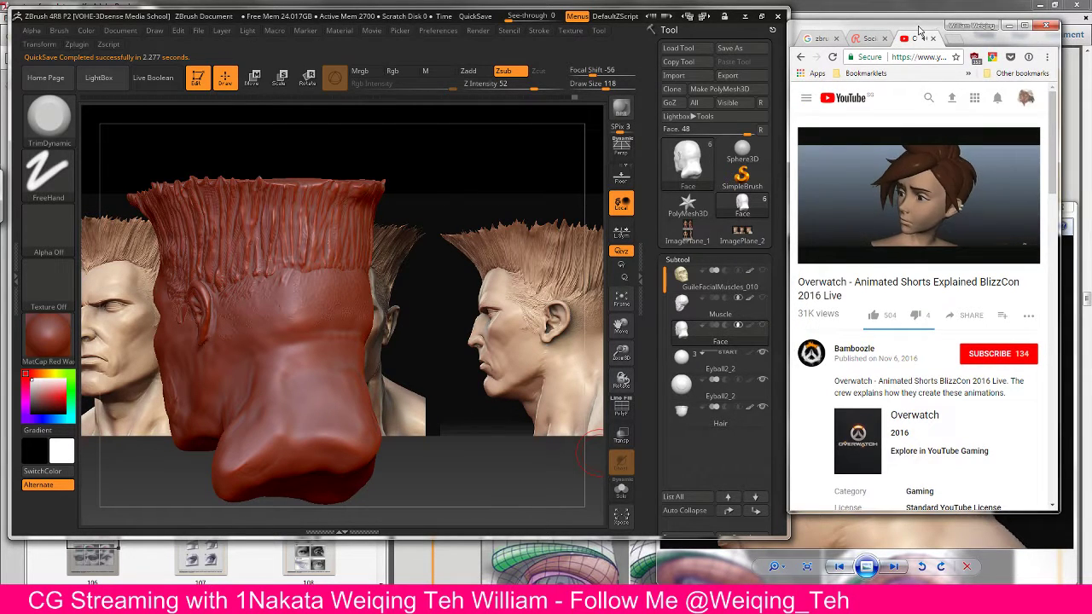
{"action": "left_click_drag", "start_coordinate": [919, 31], "coordinate": [940, 21]}
{"action": "left_click_drag", "start_coordinate": [790, 136], "coordinate": [793, 135]}
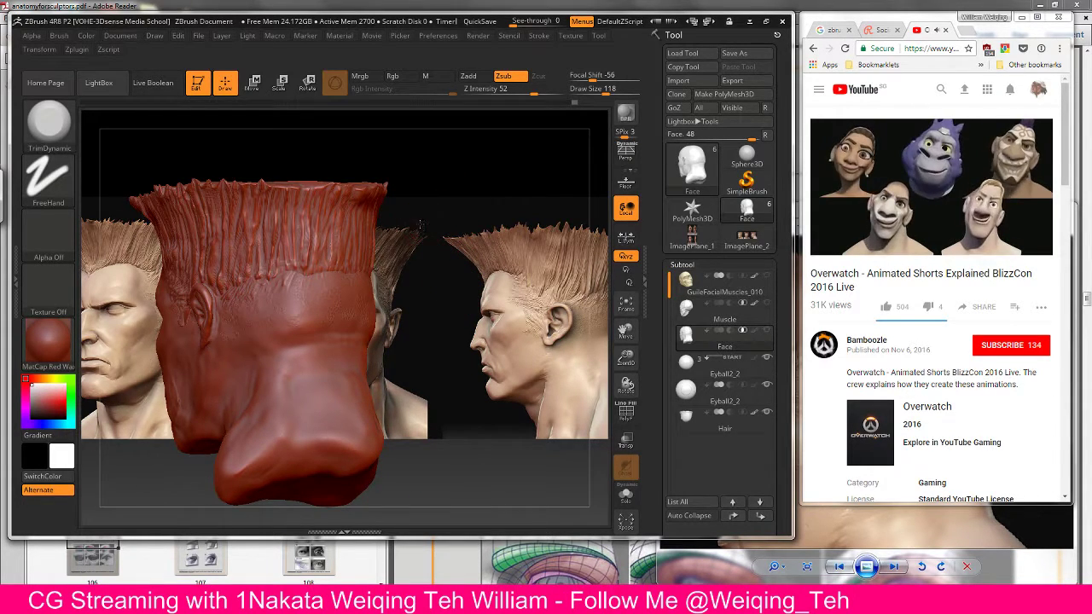
Step: Smooth the crease on the front of the neck below the jaw on the Face subtool
{"action": "left_click_drag", "start_coordinate": [448, 225], "coordinate": [441, 247]}
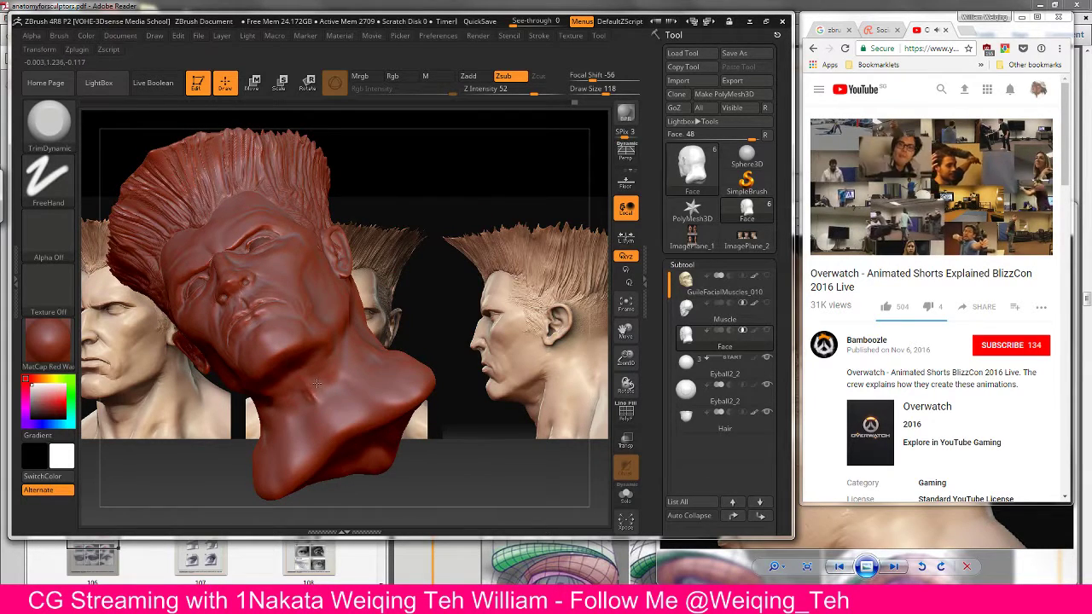
{"action": "key", "text": "shift"}
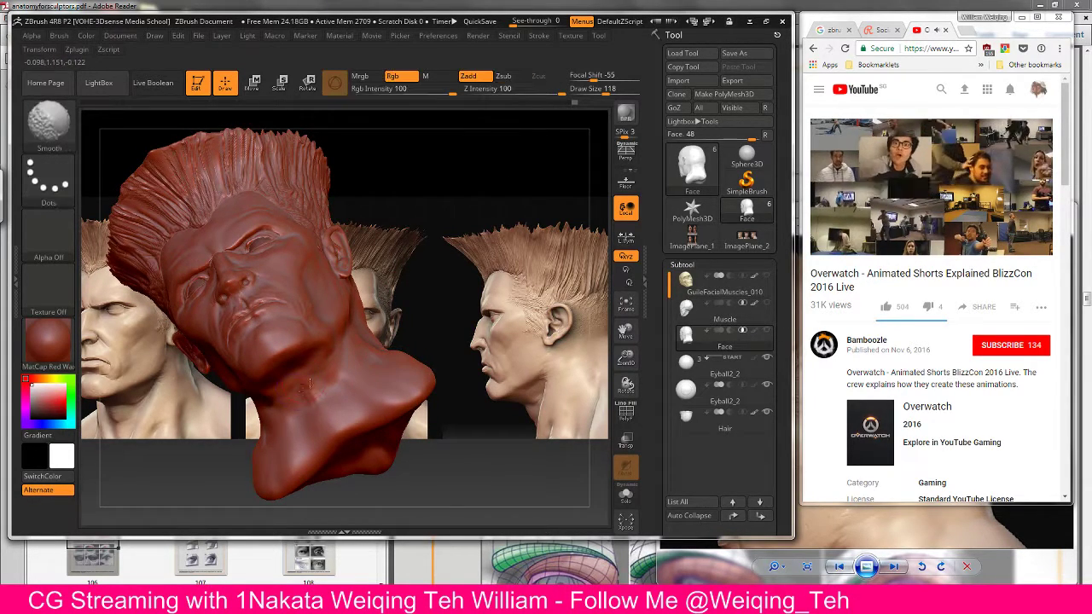
{"action": "key", "text": "alt"}
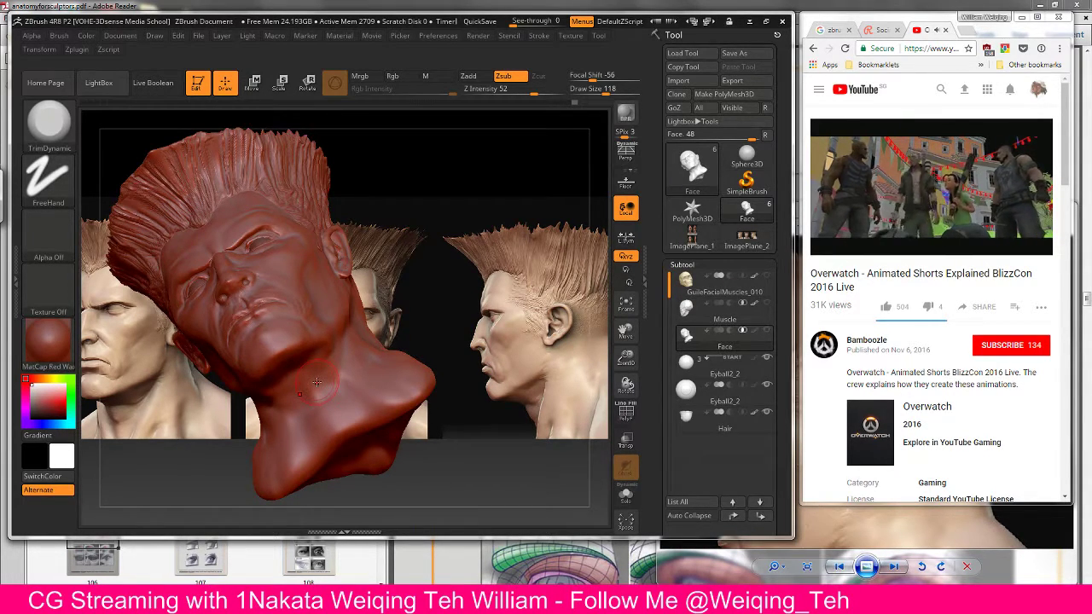
Step: Bring the front hairline into view and choose the DamStandard brush with a draw size of 82
{"action": "left_click_drag", "start_coordinate": [415, 195], "coordinate": [435, 199], "text": "shift"}
{"action": "mouse_move", "coordinate": [458, 248]}
{"action": "left_mouse_down"}
{"action": "mouse_move", "coordinate": [455, 225]}
{"action": "mouse_move", "coordinate": [427, 224]}
{"action": "mouse_move", "coordinate": [458, 287]}
{"action": "mouse_move", "coordinate": [455, 203]}
{"action": "mouse_move", "coordinate": [430, 126]}
{"action": "left_mouse_up"}
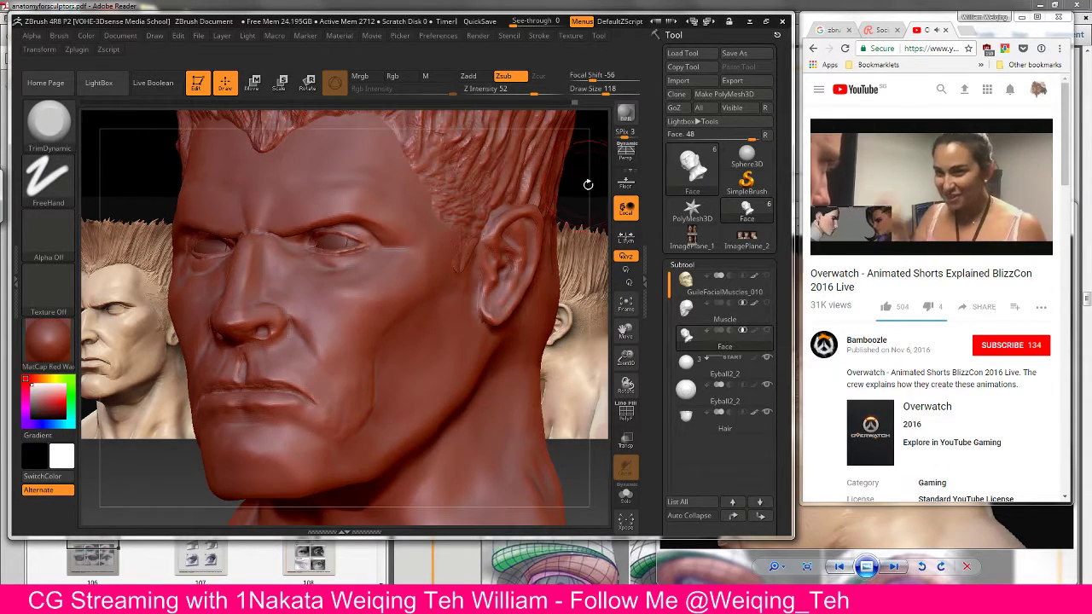
{"action": "mouse_move", "coordinate": [597, 171]}
{"action": "left_mouse_down"}
{"action": "mouse_move", "coordinate": [597, 243]}
{"action": "mouse_move", "coordinate": [358, 201]}
{"action": "left_mouse_up"}
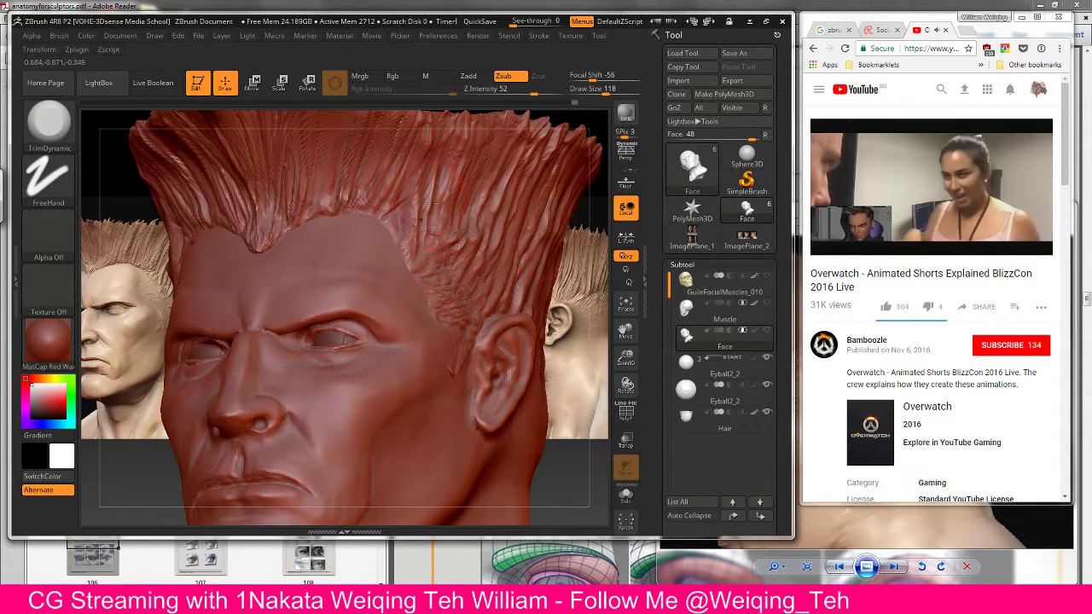
{"action": "key", "text": "b"}
{"action": "key", "text": "d"}
{"action": "key", "text": "s"}
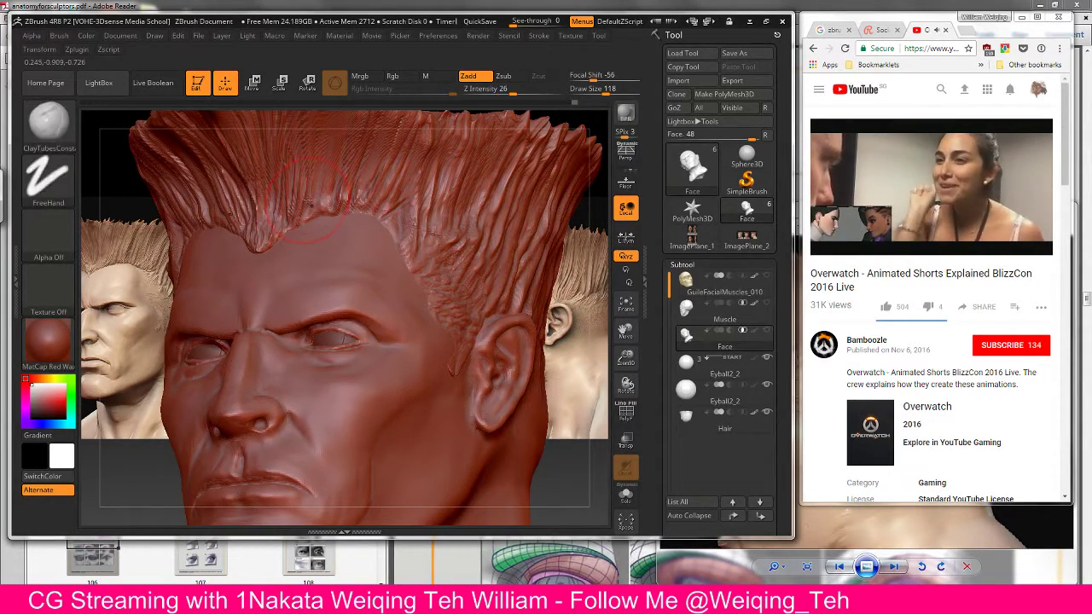
{"action": "key", "text": "bracketleft"}
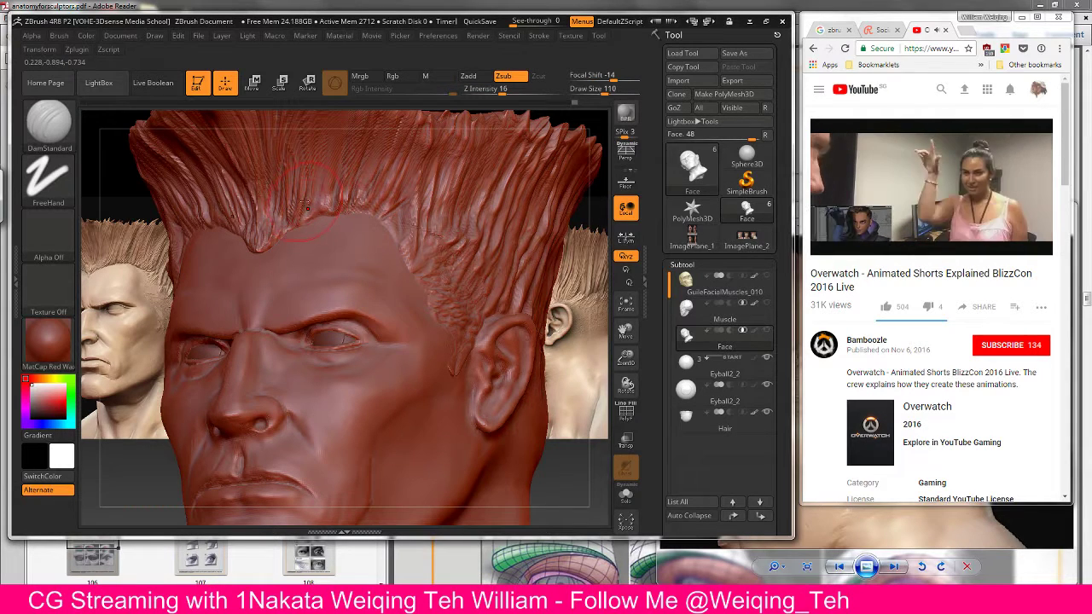
{"action": "key", "text": "bracketleft"}
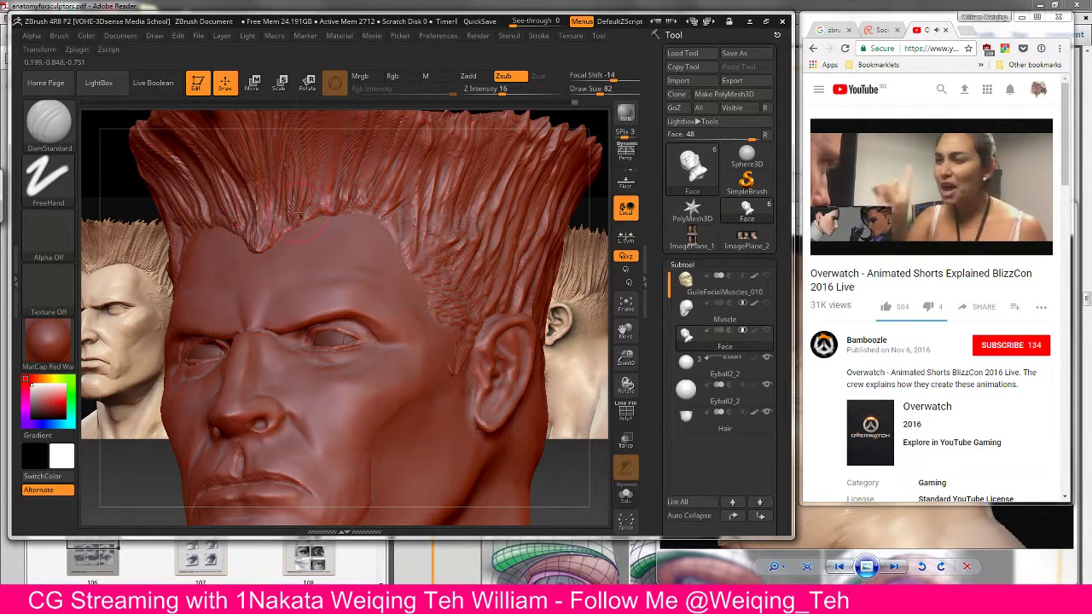
Step: With the Move Topological brush chosen, make the Hair subtool active and show the Face subtool together with it
{"action": "key", "text": "b"}
{"action": "key", "text": "m"}
{"action": "key", "text": "t"}
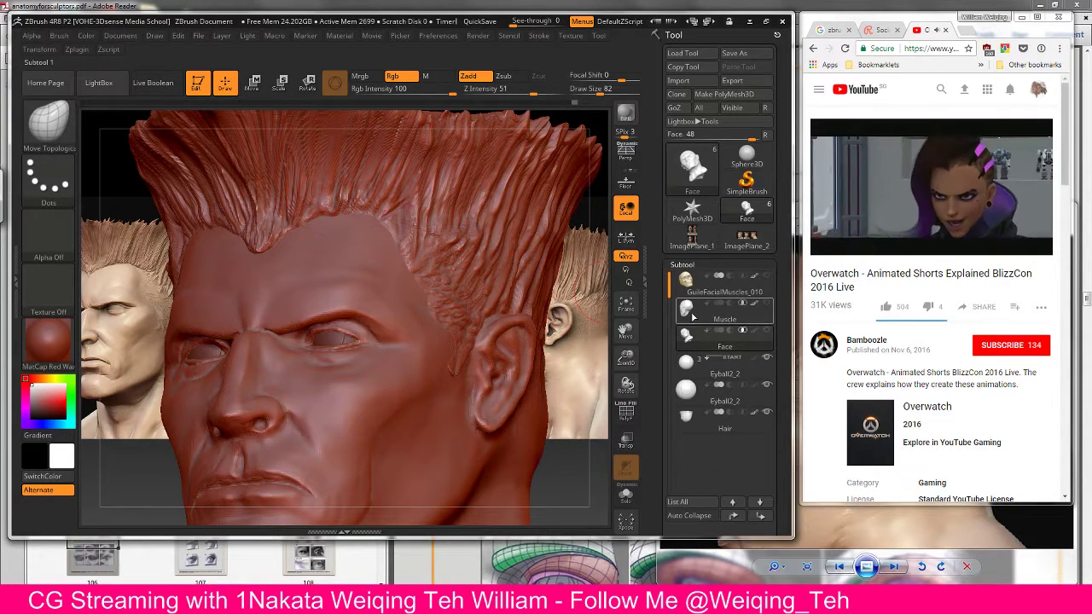
{"action": "left_click", "coordinate": [692, 418]}
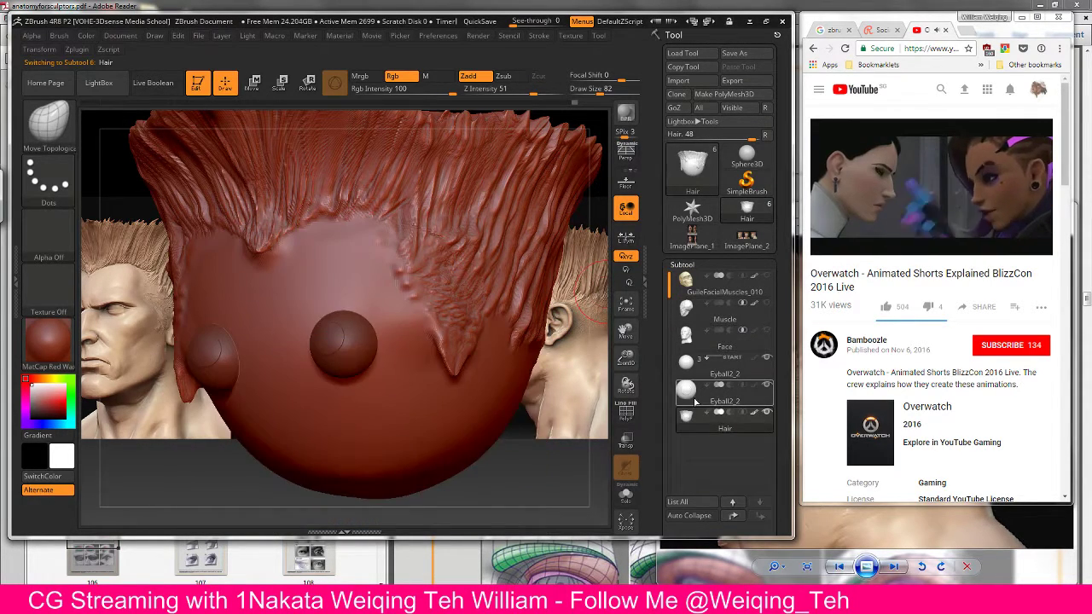
{"action": "left_click", "coordinate": [765, 330]}
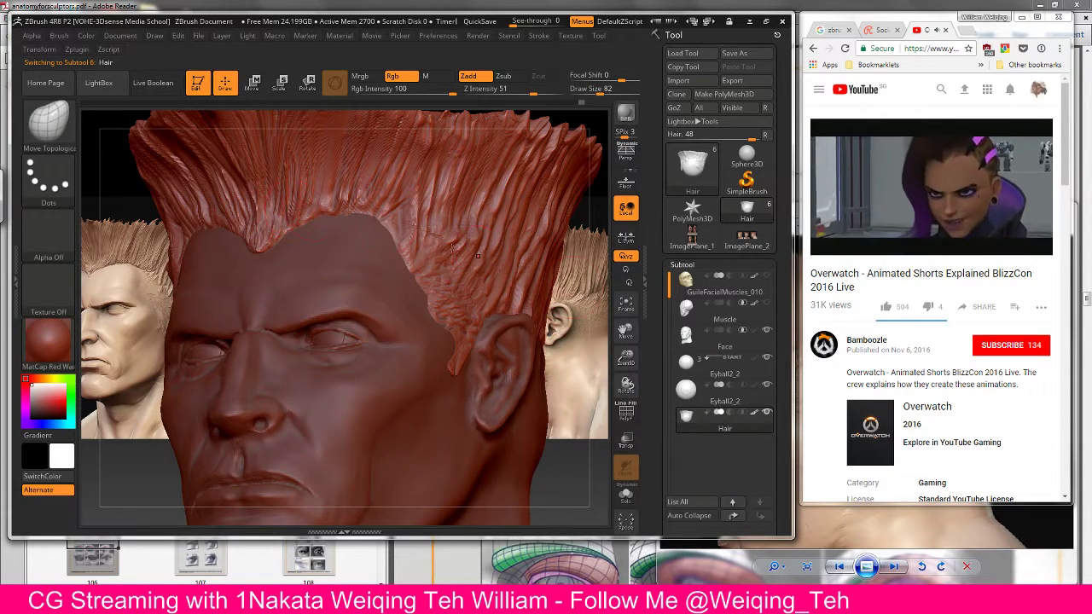
{"action": "mouse_move", "coordinate": [734, 335]}
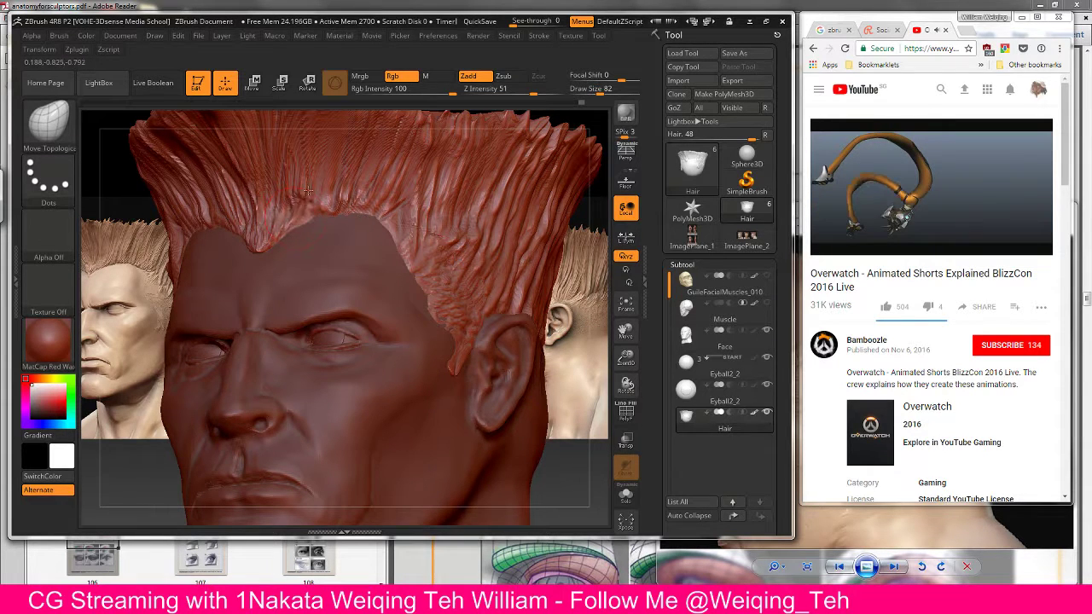
Step: Switch back to the DamStandard brush for carving the Hair subtool
{"action": "key", "text": "b"}
{"action": "key", "text": "c"}
{"action": "key", "text": "t"}
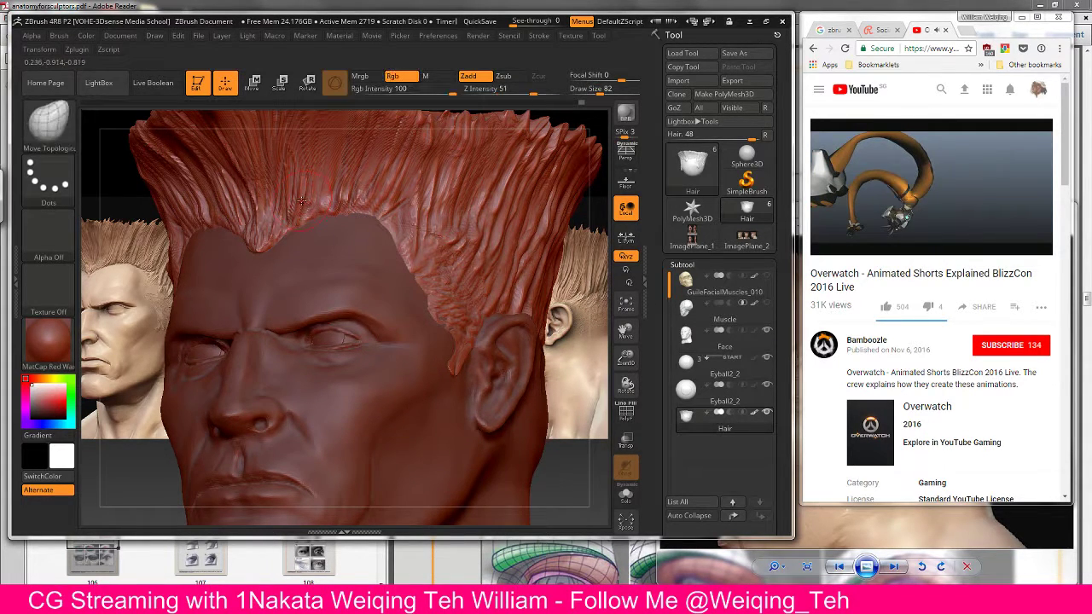
{"action": "key", "text": "b"}
{"action": "key", "text": "d"}
{"action": "key", "text": "s"}
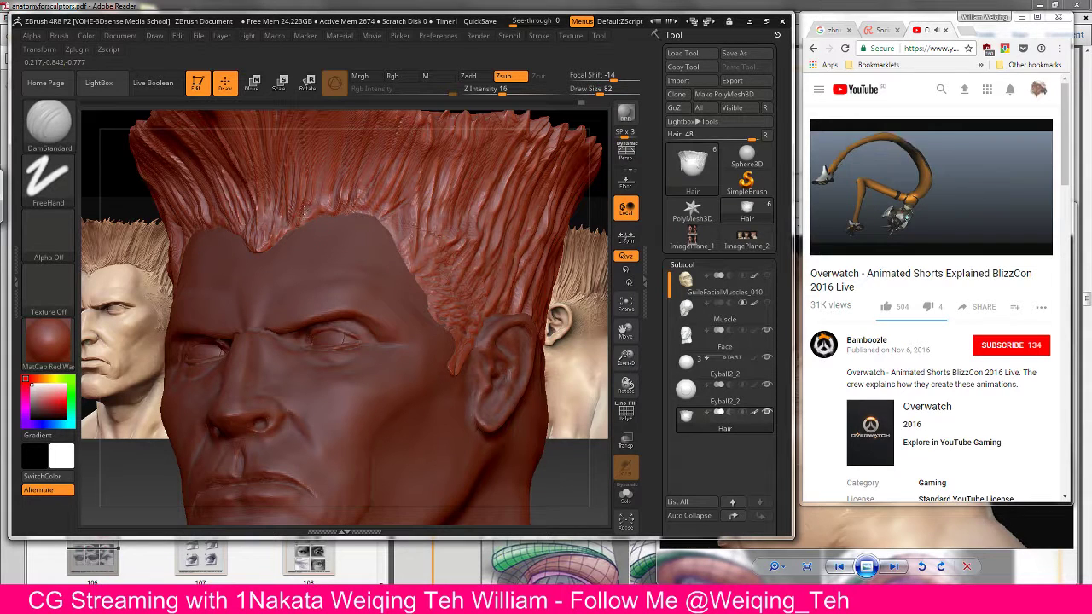
{"action": "key", "text": "b"}
{"action": "key", "text": "s"}
{"action": "key", "text": "t"}
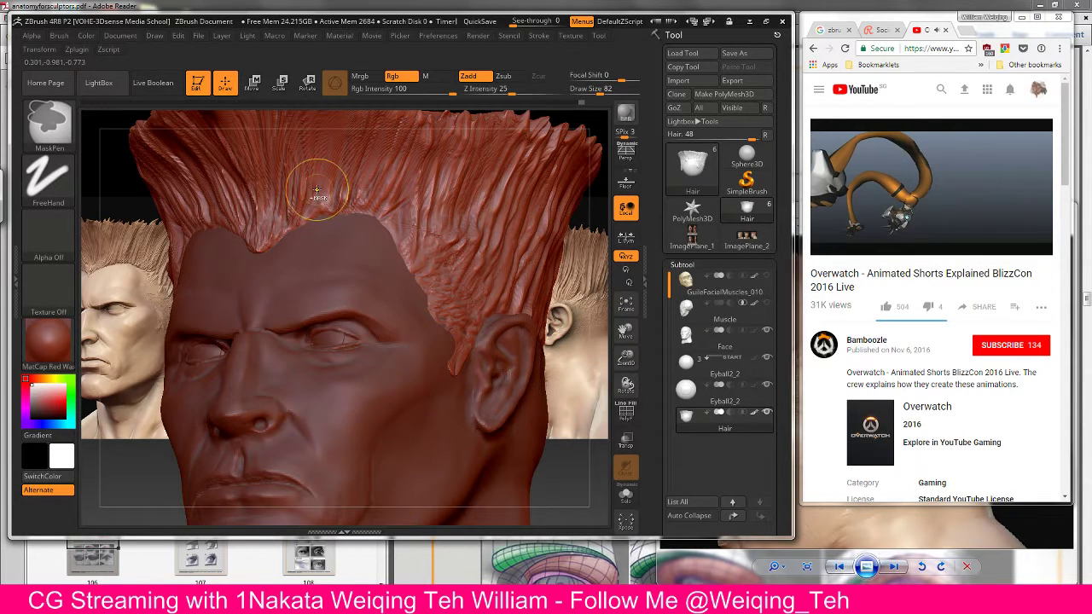
{"action": "key", "text": "b"}
{"action": "key", "text": "d"}
{"action": "key", "text": "s"}
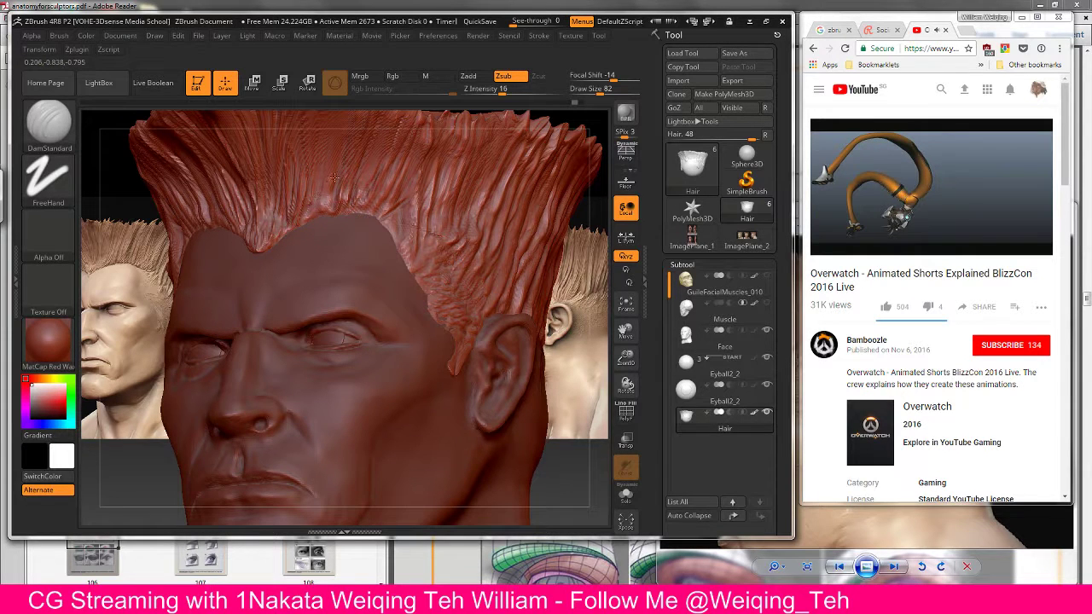
Step: Try a DamStandard stroke through the hair above the forehead and undo it
{"action": "left_click_drag", "start_coordinate": [327, 183], "coordinate": [341, 150]}
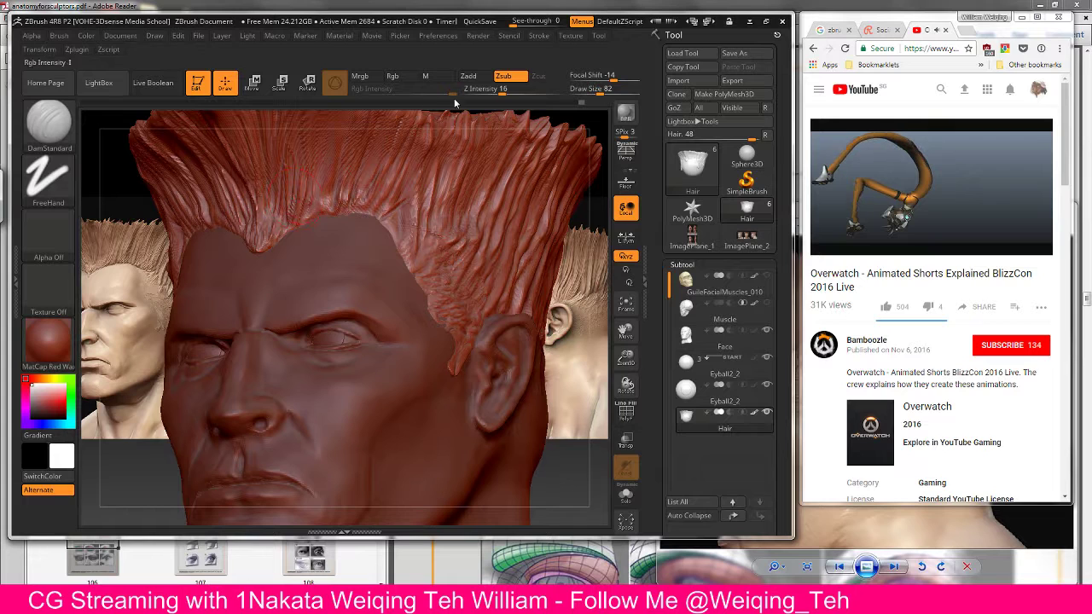
{"action": "key", "text": "alt"}
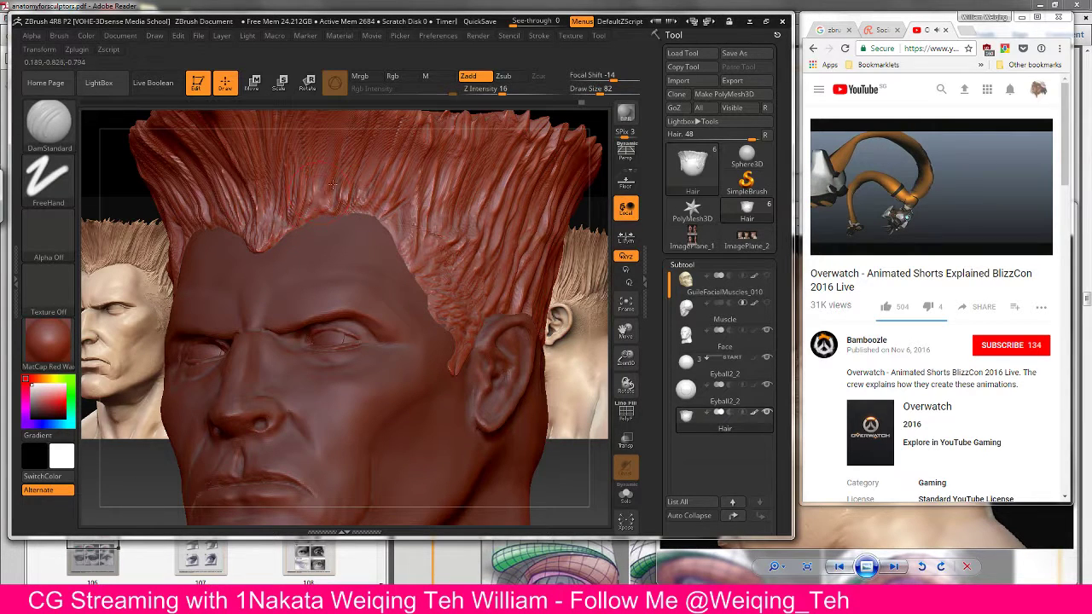
{"action": "key", "text": "ctrl"}
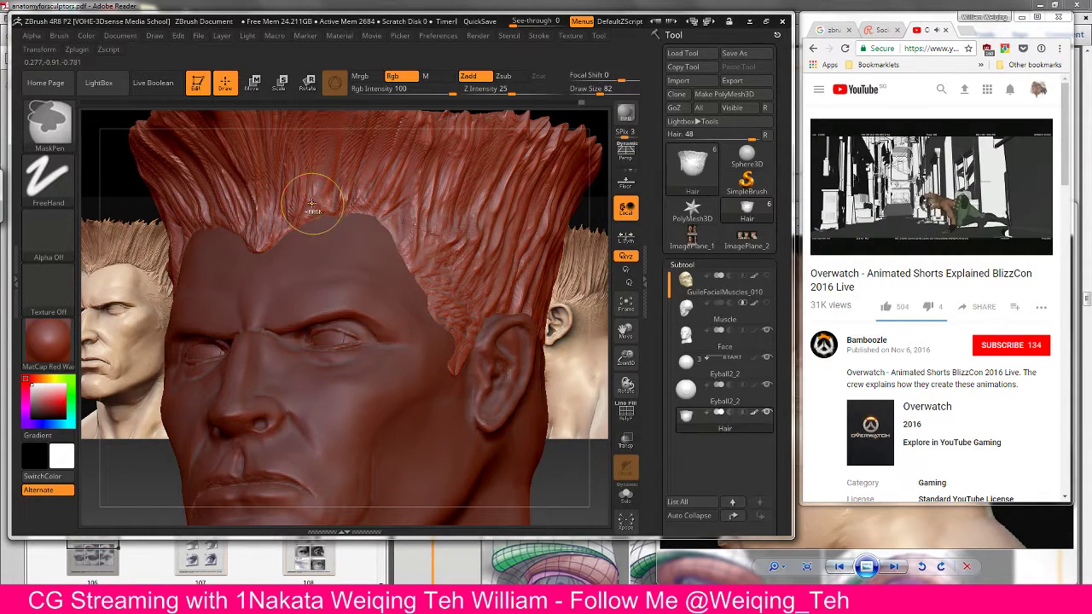
{"action": "key", "text": "ctrl+z"}
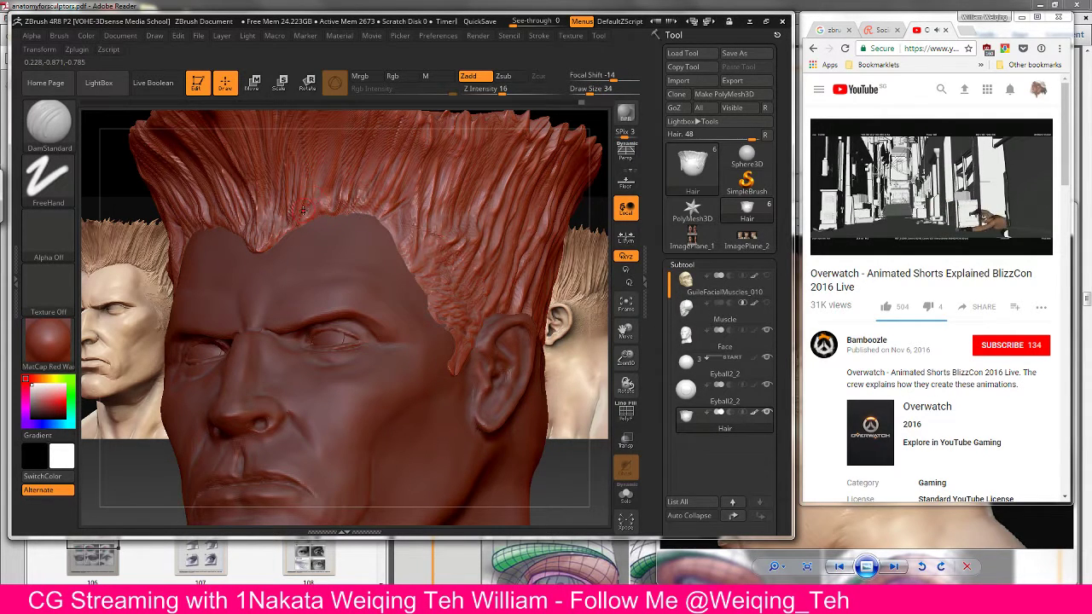
Step: Raise strands above the front hairline with DamStandard in Zadd at draw size 34, and refine them with Move Topological
{"action": "left_click_drag", "start_coordinate": [336, 177], "coordinate": [297, 221]}
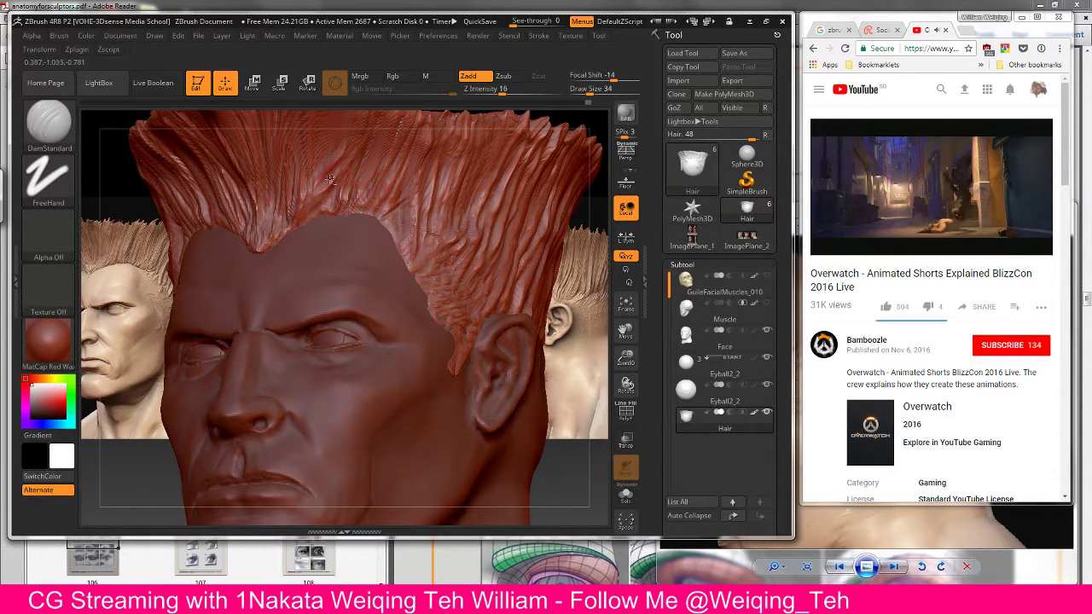
{"action": "key", "text": "b"}
{"action": "key", "text": "m"}
{"action": "key", "text": "t"}
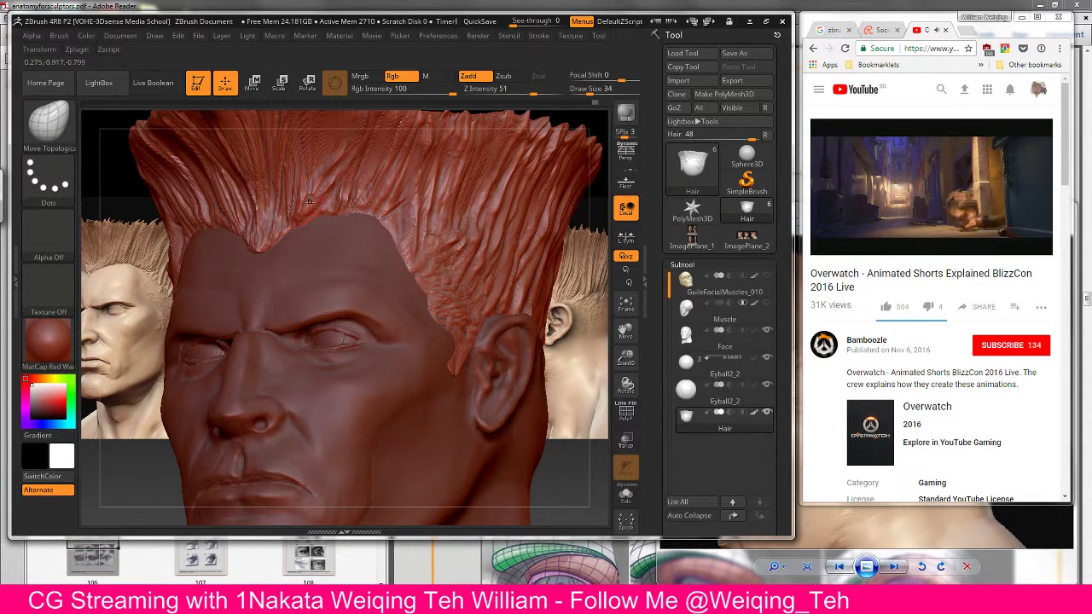
{"action": "key", "text": "shift"}
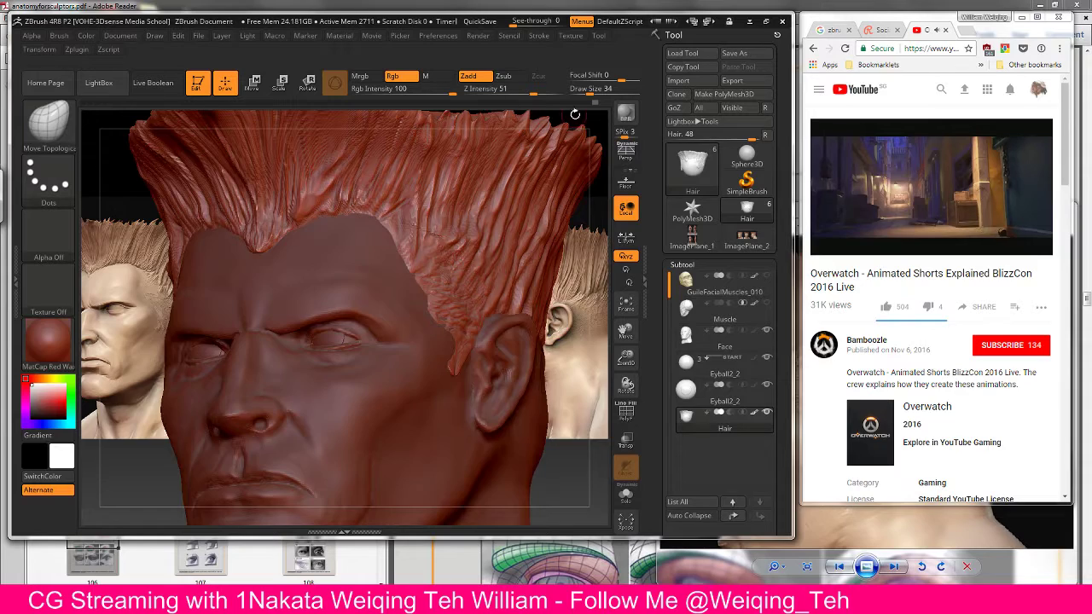
Step: Build up the strand roots at the centre of the hairline with the Standard brush in Zadd at draw size 34
{"action": "mouse_move", "coordinate": [575, 111]}
{"action": "left_mouse_down"}
{"action": "mouse_move", "coordinate": [409, 162]}
{"action": "mouse_move", "coordinate": [275, 229]}
{"action": "left_mouse_up"}
{"action": "key", "text": "b"}
{"action": "key", "text": "c"}
{"action": "key", "text": "t"}
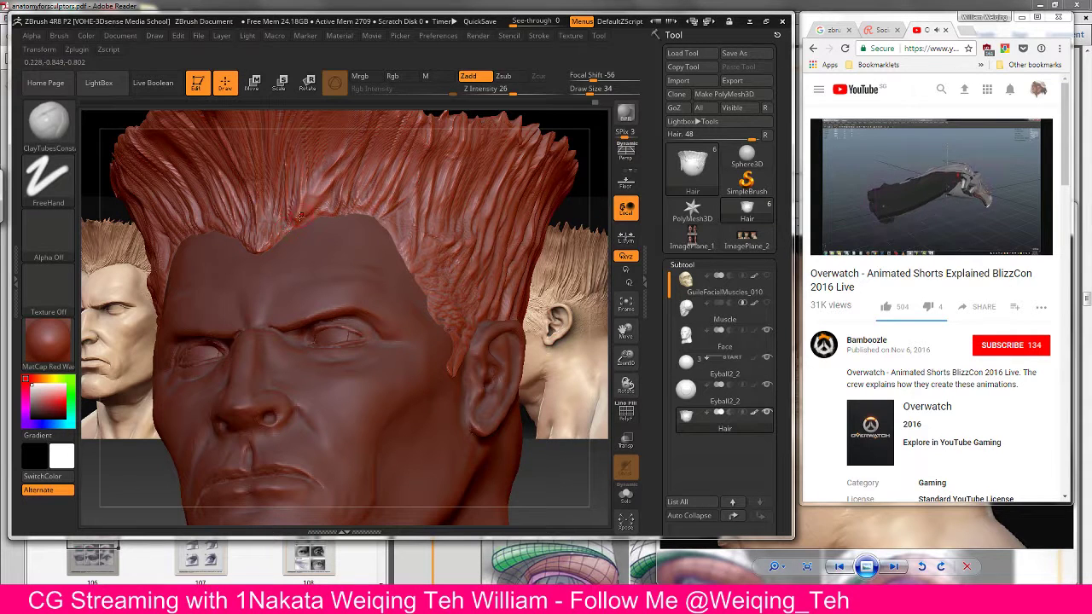
{"action": "key", "text": "b"}
{"action": "key", "text": "s"}
{"action": "key", "text": "t"}
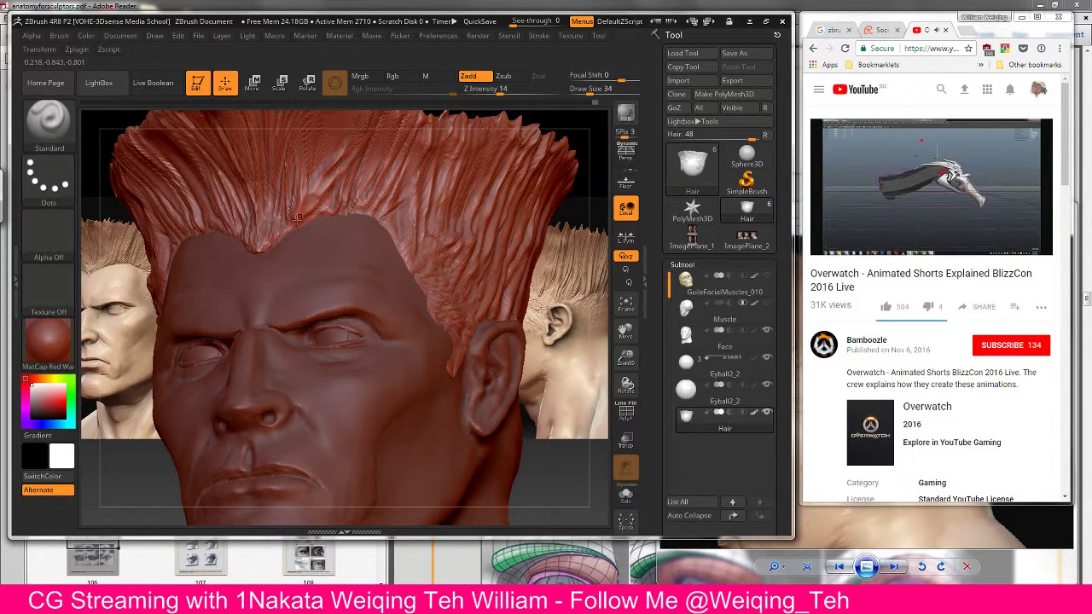
{"action": "left_click_drag", "start_coordinate": [297, 219], "coordinate": [313, 196]}
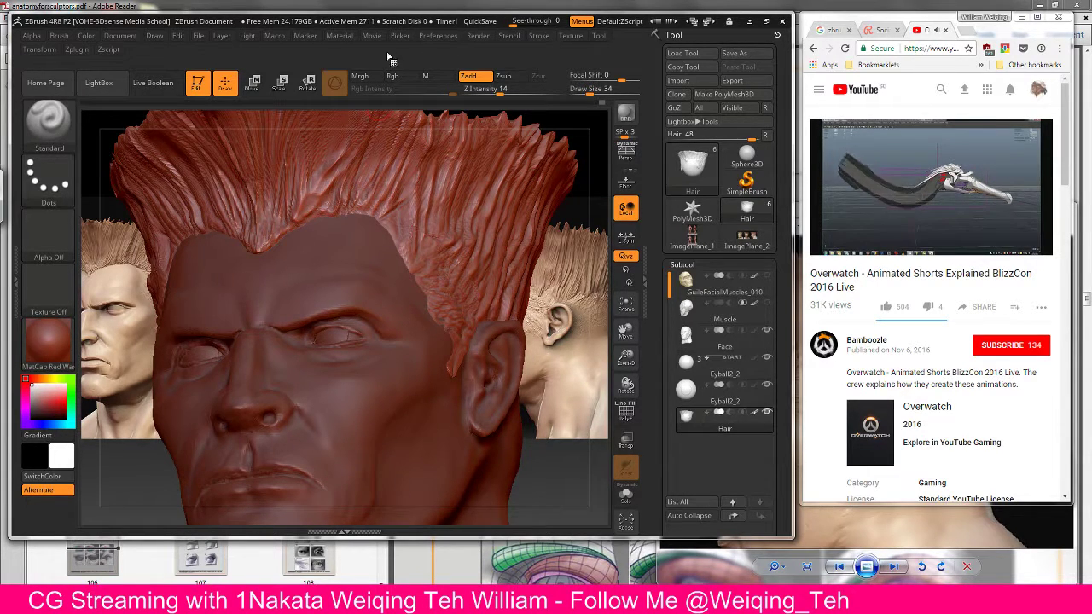
{"action": "left_click", "coordinate": [539, 35]}
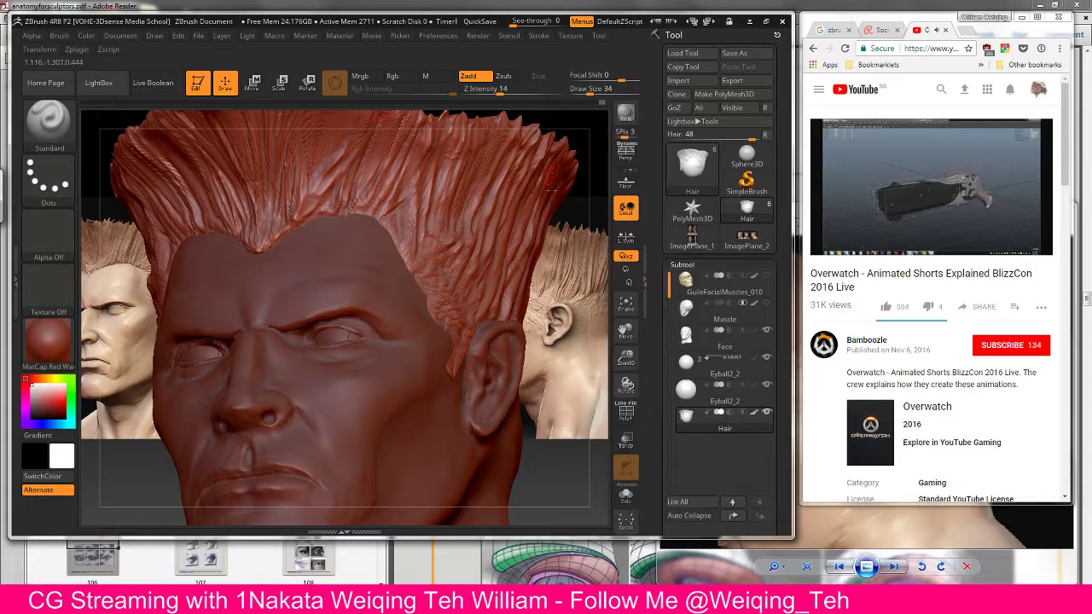
Step: Turn on LazyMouse for the Standard brush
{"action": "left_click", "coordinate": [538, 36]}
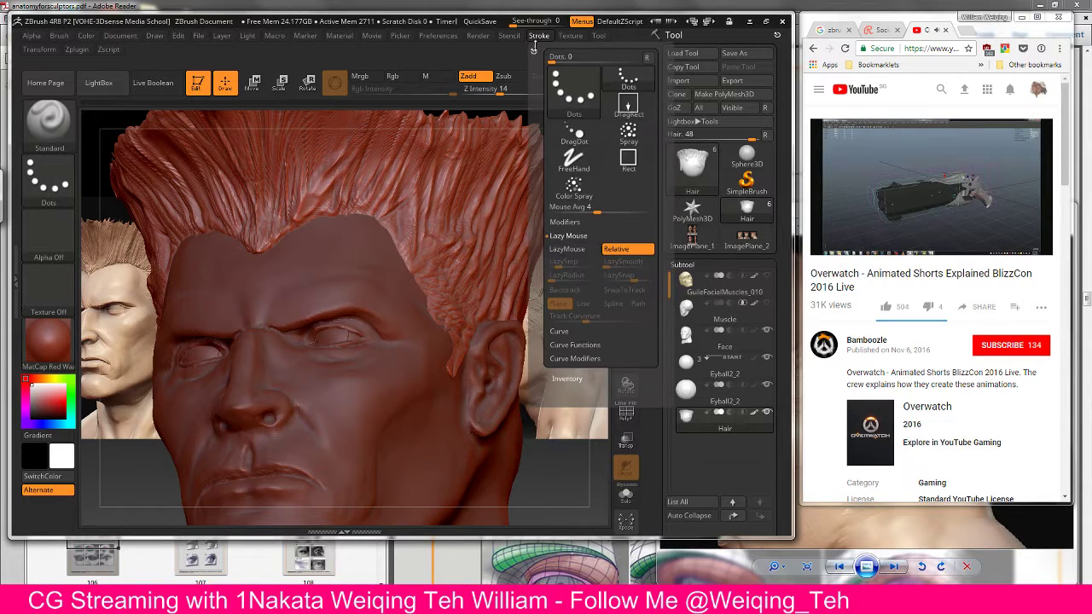
{"action": "left_click", "coordinate": [568, 249]}
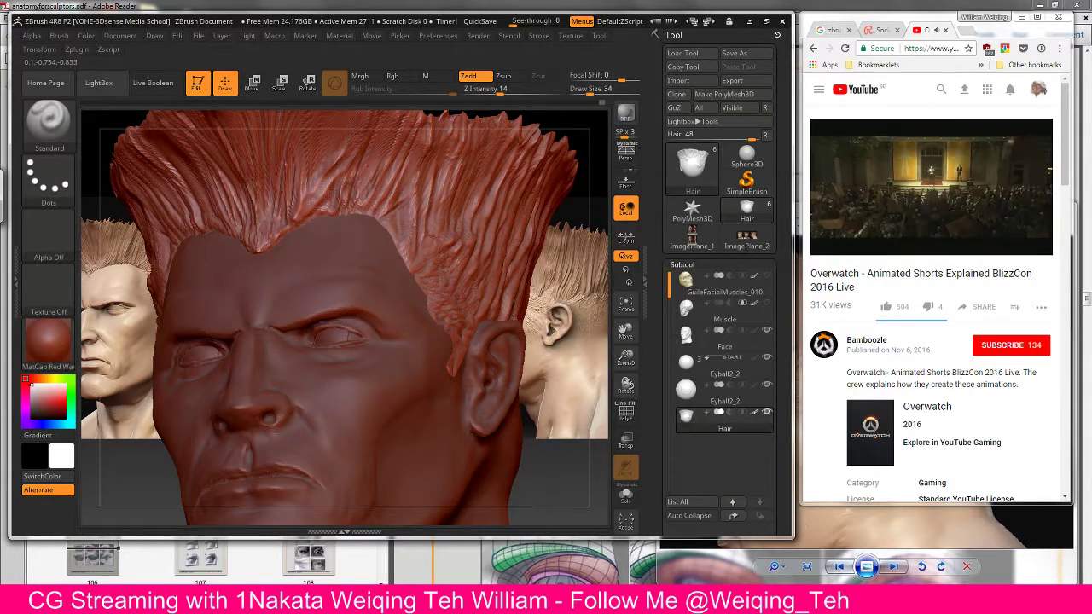
Step: Raise strands in the hair above the forehead with DamStandard in Zadd at draw size 34, and smooth them near the hairline
{"action": "right_click_drag", "start_coordinate": [337, 177], "coordinate": [312, 208]}
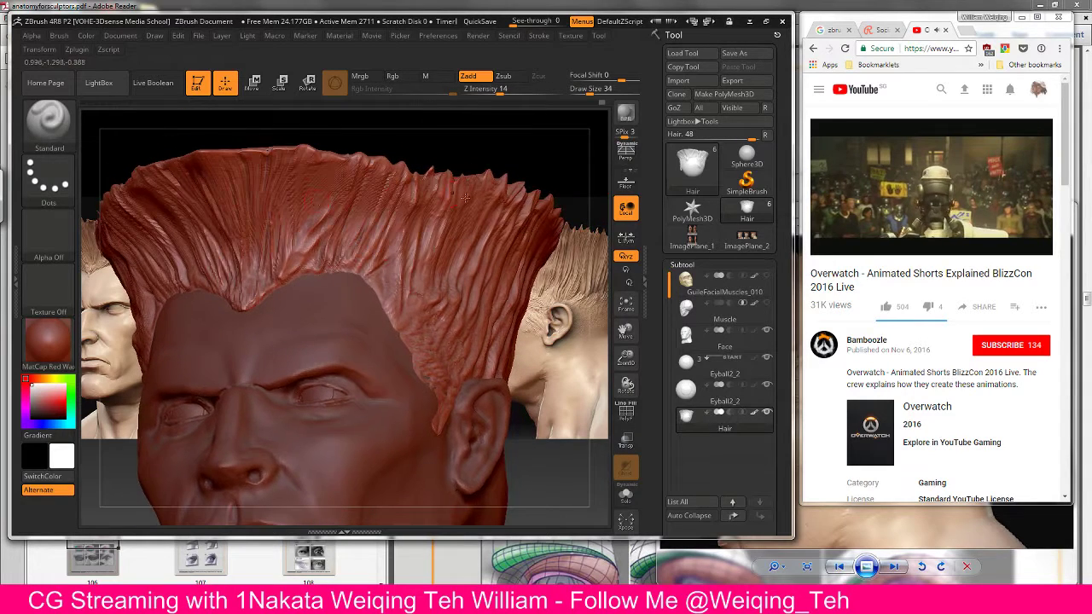
{"action": "key", "text": "b"}
{"action": "key", "text": "d"}
{"action": "key", "text": "s"}
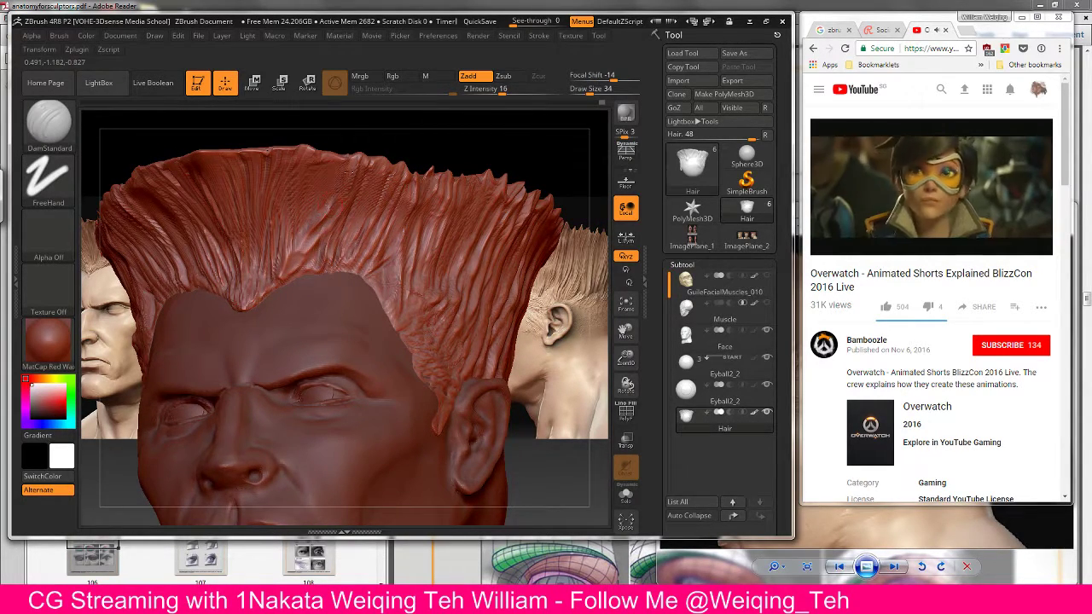
{"action": "mouse_move", "coordinate": [345, 175]}
{"action": "left_mouse_down"}
{"action": "mouse_move", "coordinate": [330, 210]}
{"action": "mouse_move", "coordinate": [337, 194]}
{"action": "left_mouse_up"}
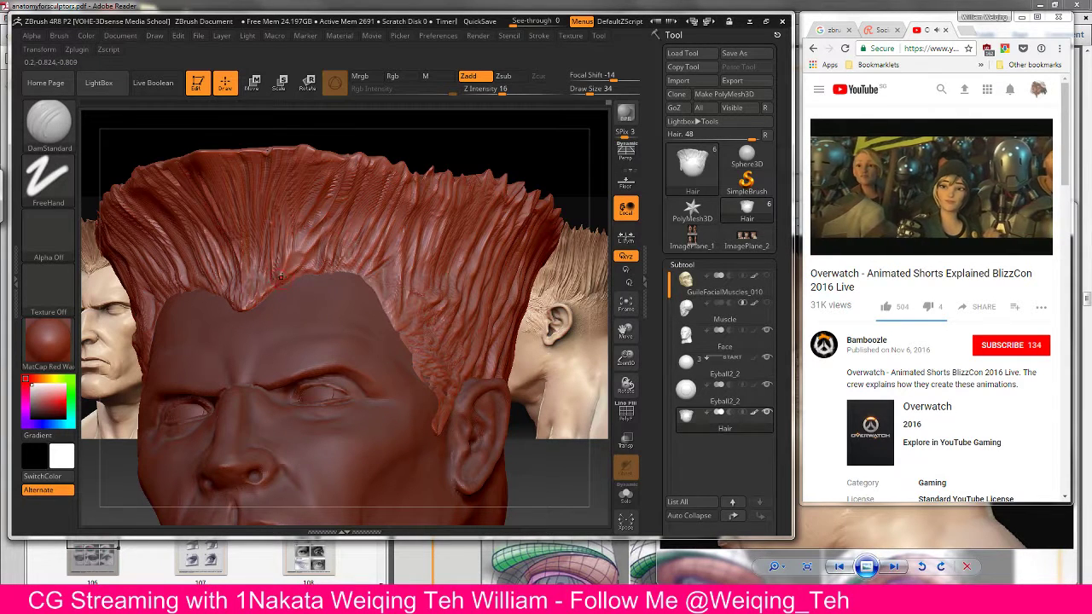
{"action": "key", "text": "shift"}
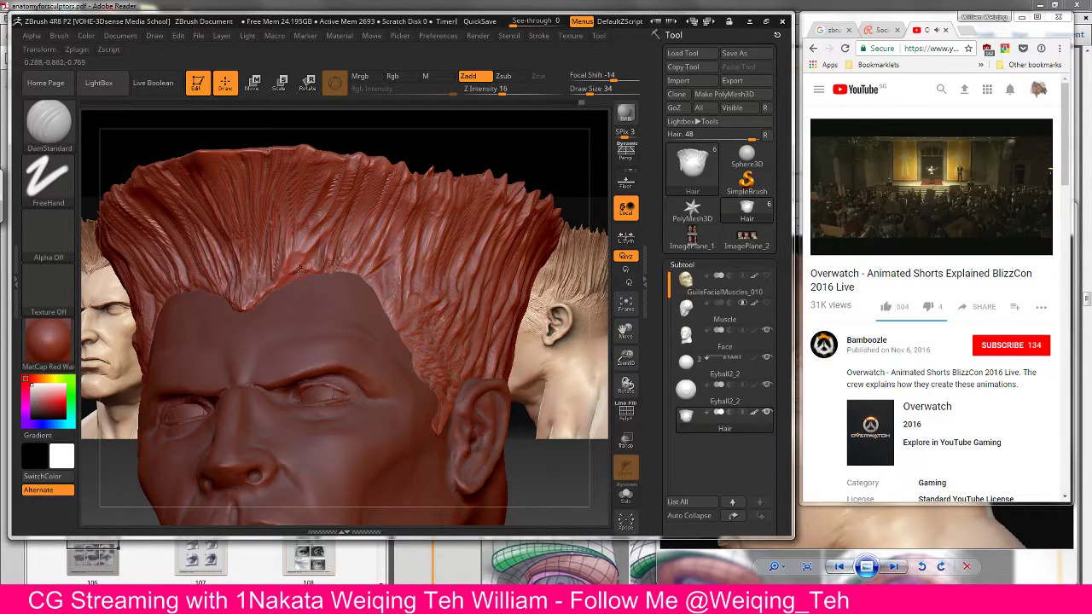
Step: Smooth the hair surface at the temple corner of the hairline with the brush at draw size 42
{"action": "left_click_drag", "start_coordinate": [446, 147], "coordinate": [375, 156]}
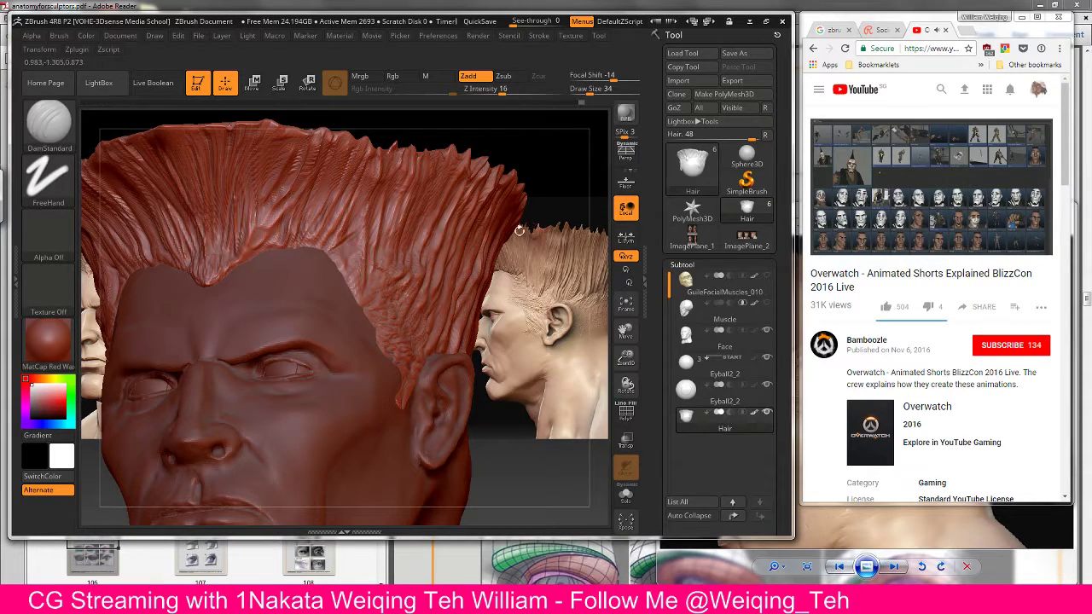
{"action": "left_click_drag", "start_coordinate": [549, 252], "coordinate": [340, 188]}
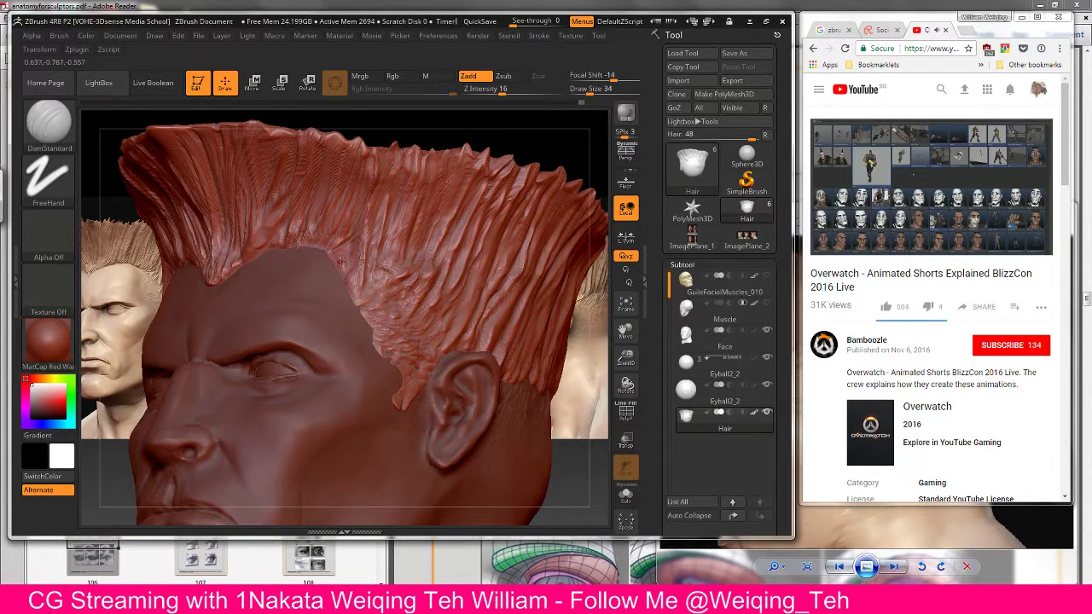
{"action": "key", "text": "]"}
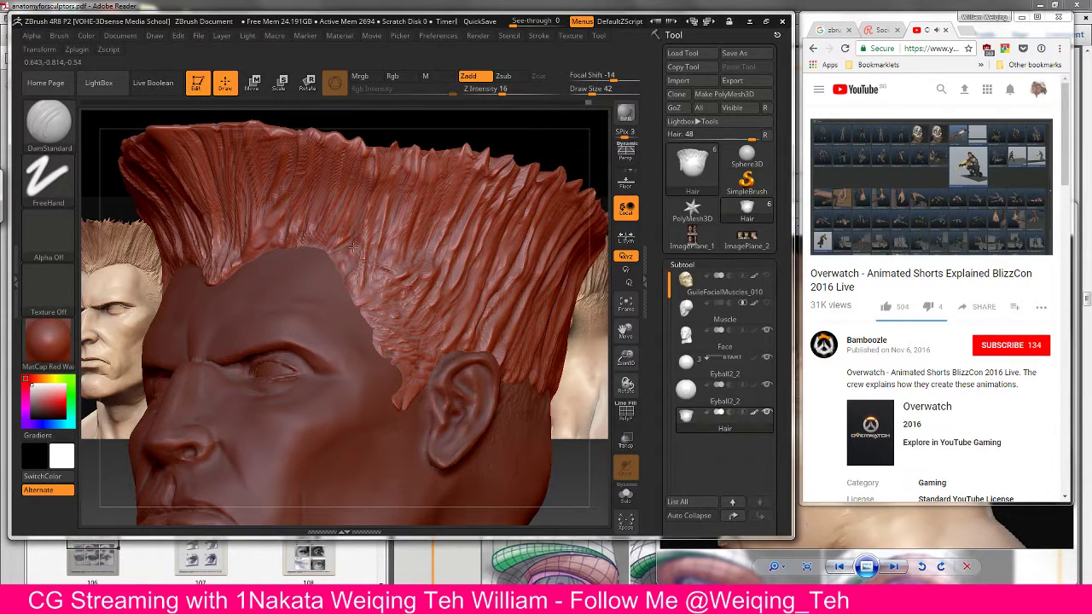
{"action": "key", "text": "shift"}
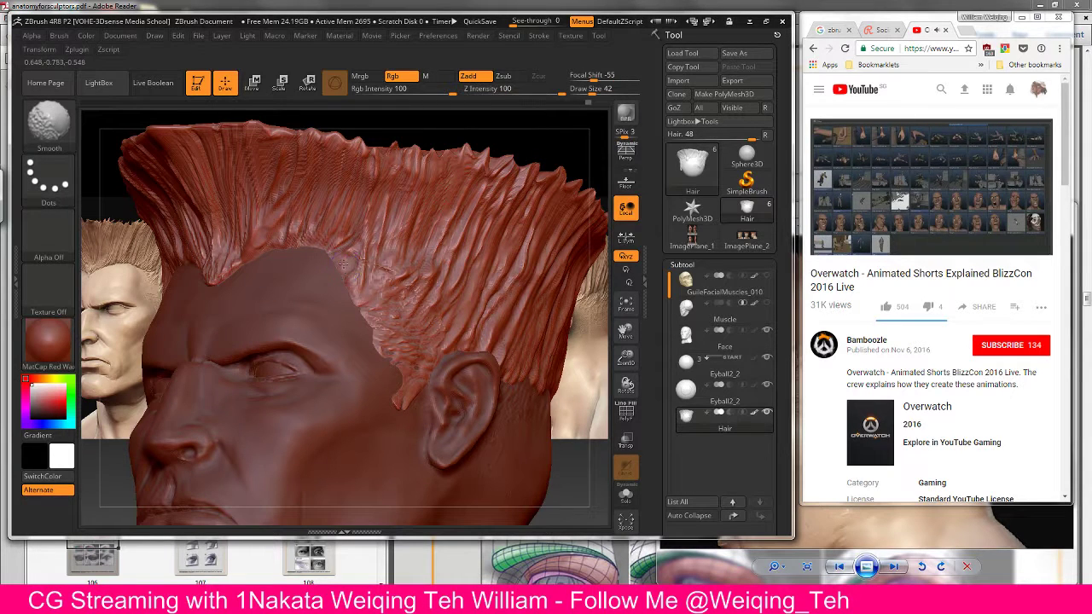
{"action": "mouse_move", "coordinate": [343, 265]}
{"action": "left_mouse_down", "text": "shift"}
{"action": "mouse_move", "coordinate": [375, 279]}
{"action": "mouse_move", "coordinate": [375, 311]}
{"action": "mouse_move", "coordinate": [373, 281]}
{"action": "mouse_move", "coordinate": [349, 277]}
{"action": "left_mouse_up", "text": "shift"}
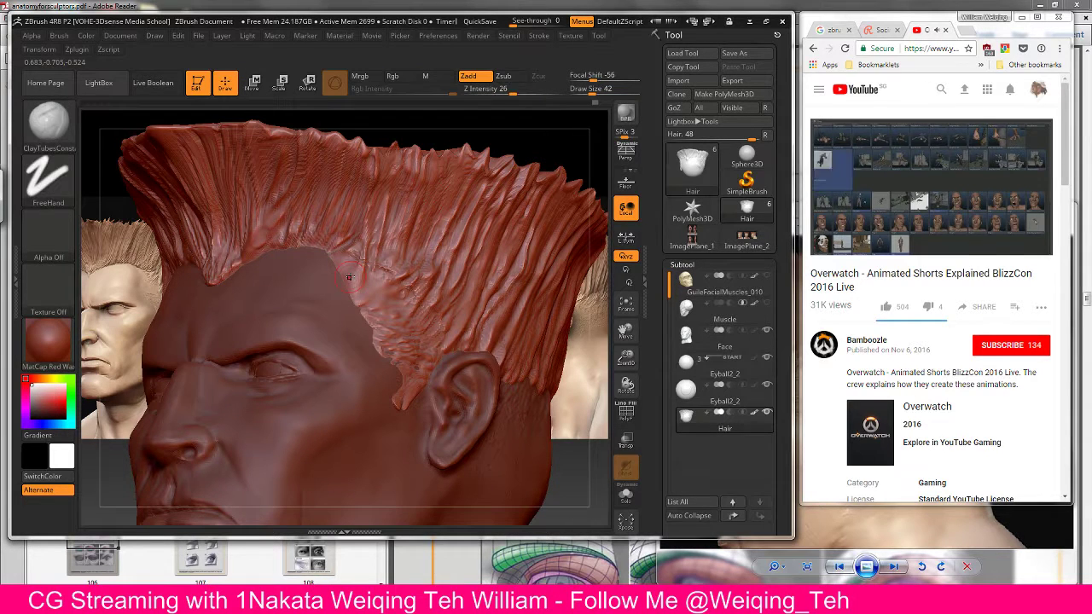
Step: Switch to DamStandard in Zsub, and carve and smooth the hair at the temple corner at draw size 42
{"action": "key", "text": "b"}
{"action": "key", "text": "d"}
{"action": "key", "text": "s"}
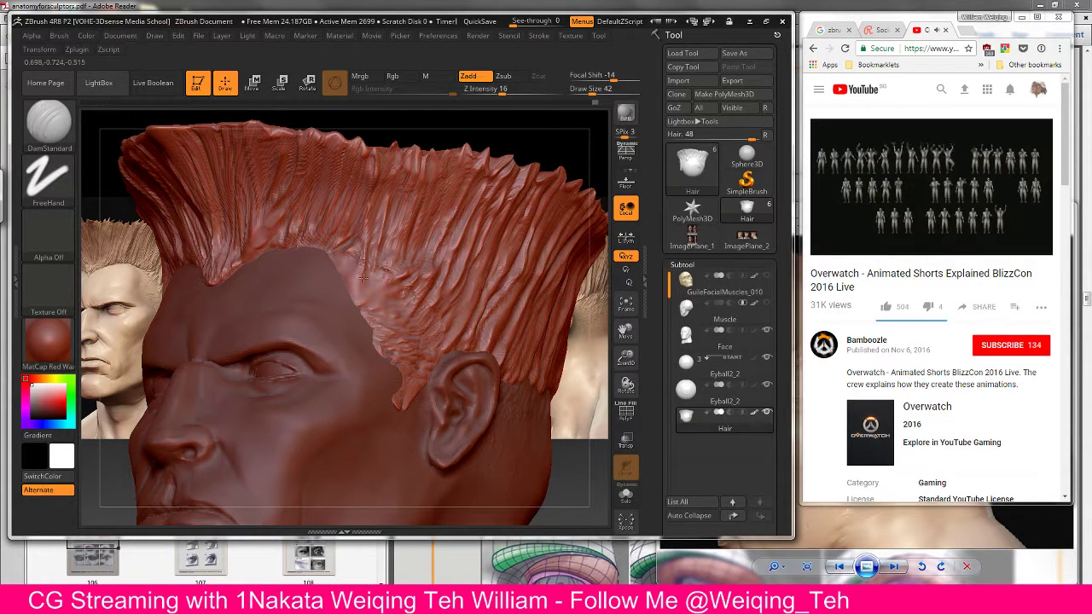
{"action": "left_click", "coordinate": [509, 77]}
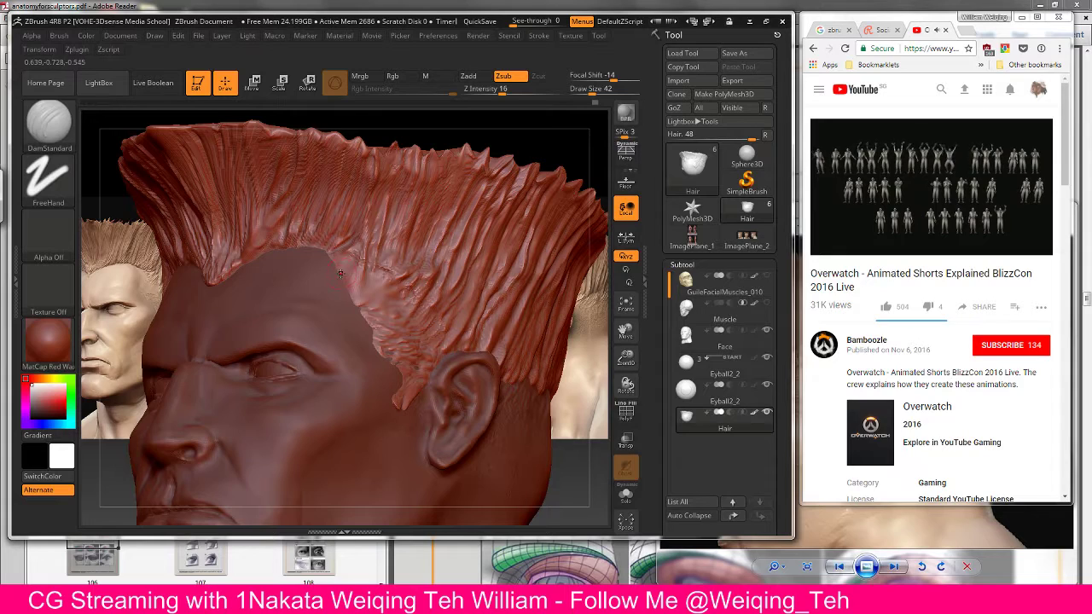
{"action": "left_click_drag", "start_coordinate": [351, 276], "coordinate": [372, 278], "text": "shift"}
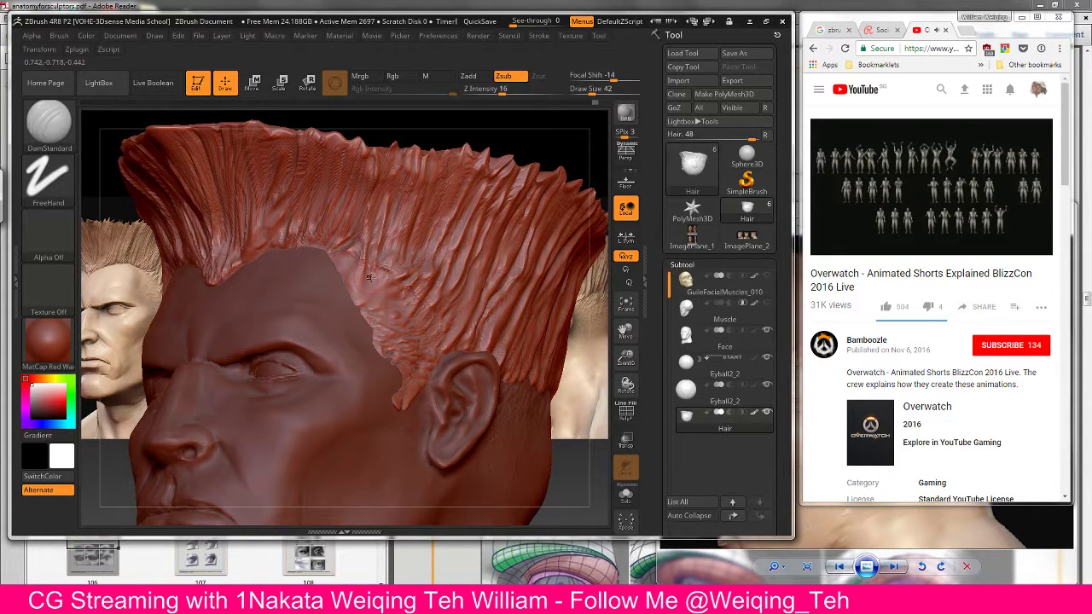
Step: Carve fine grooves along the hairline edge above the temple with DamStandard in Zsub at draw size 18
{"action": "left_click_drag", "start_coordinate": [417, 137], "coordinate": [327, 236], "text": "alt"}
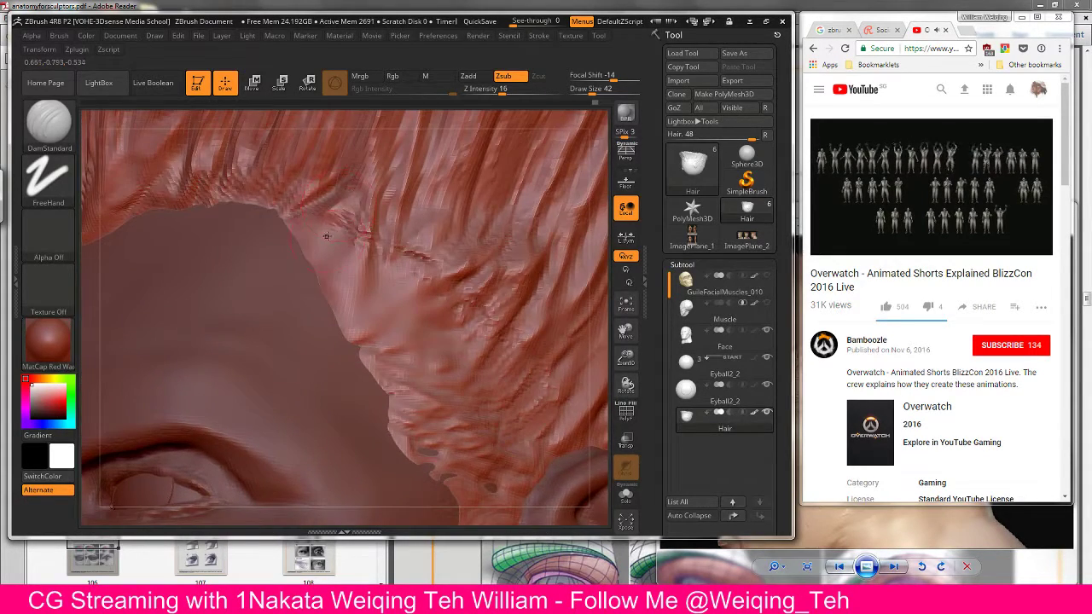
{"action": "key", "text": "bracketleft"}
{"action": "key", "text": "bracketleft"}
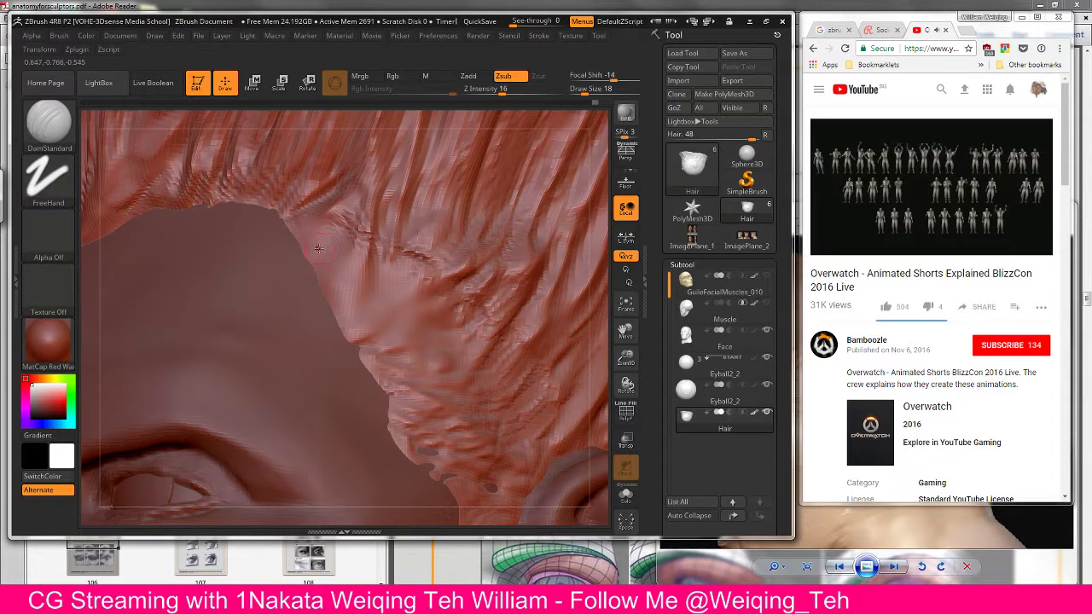
{"action": "mouse_move", "coordinate": [302, 244]}
{"action": "left_mouse_down"}
{"action": "mouse_move", "coordinate": [344, 253]}
{"action": "mouse_move", "coordinate": [331, 243]}
{"action": "left_mouse_up"}
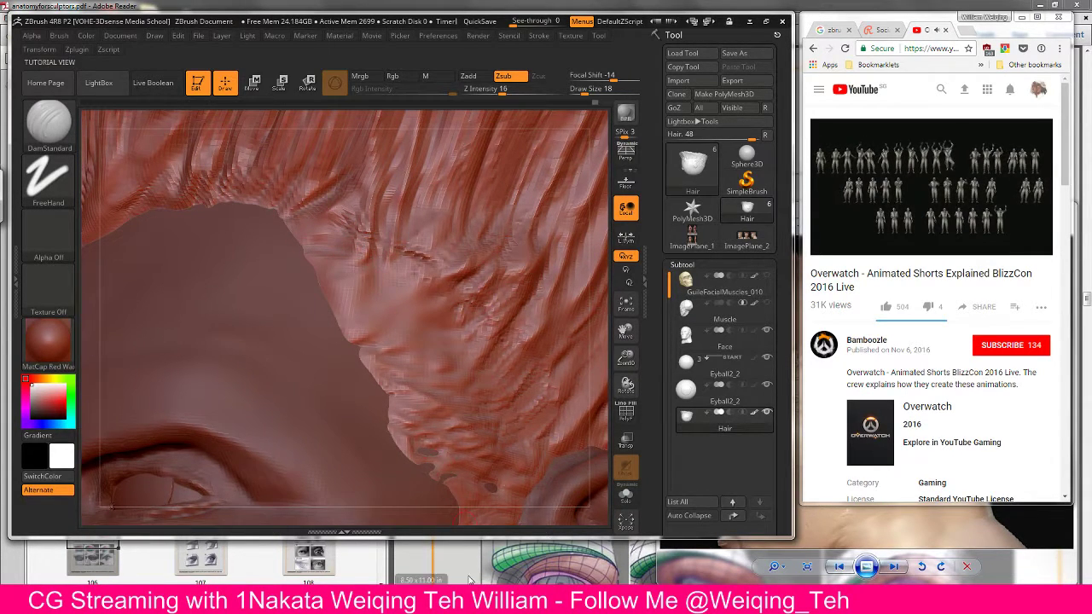
Step: Bring up the Guile SF4.jpg reference in Windows Photo Viewer, place it beside the sculpt, and examine the temple hair direction
{"action": "key", "text": "alt+Tab"}
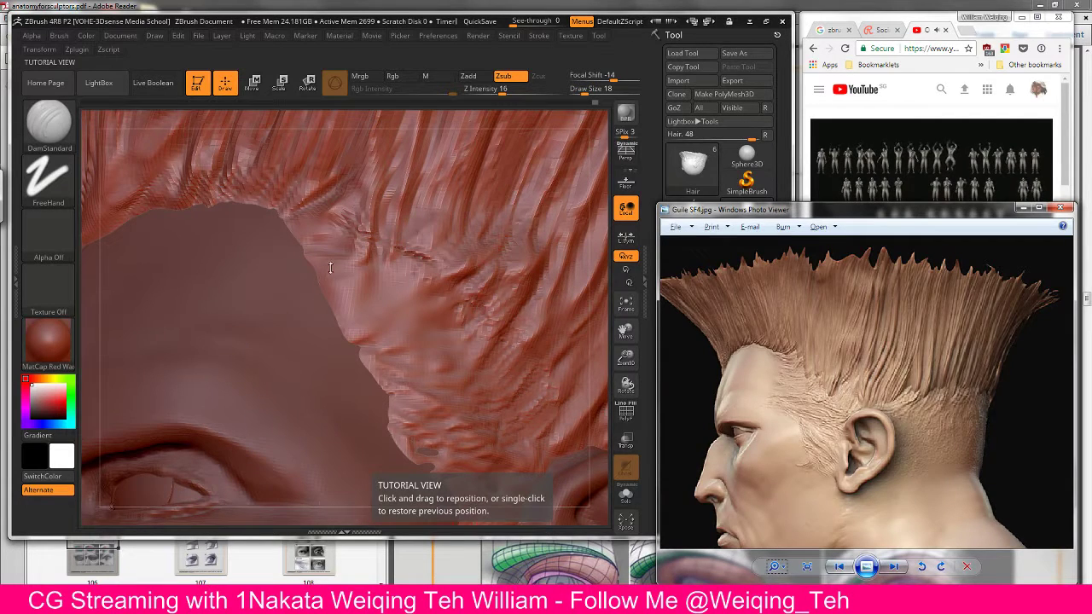
{"action": "key", "text": "alt+Tab"}
{"action": "left_click", "coordinate": [904, 293]}
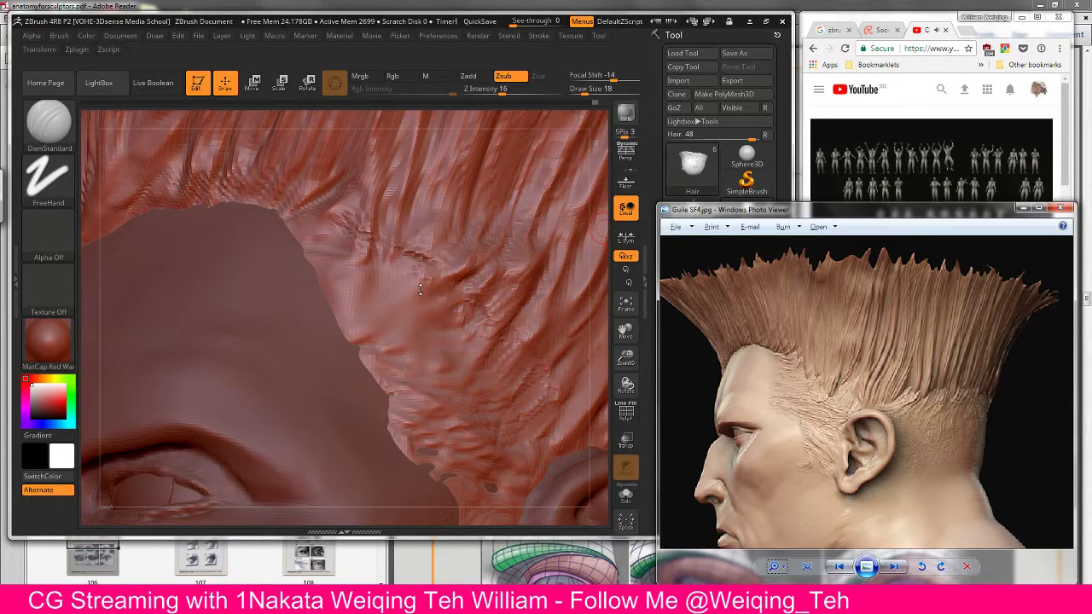
{"action": "scroll", "coordinate": [853, 341], "scroll_direction": "up", "scroll_amount": 2}
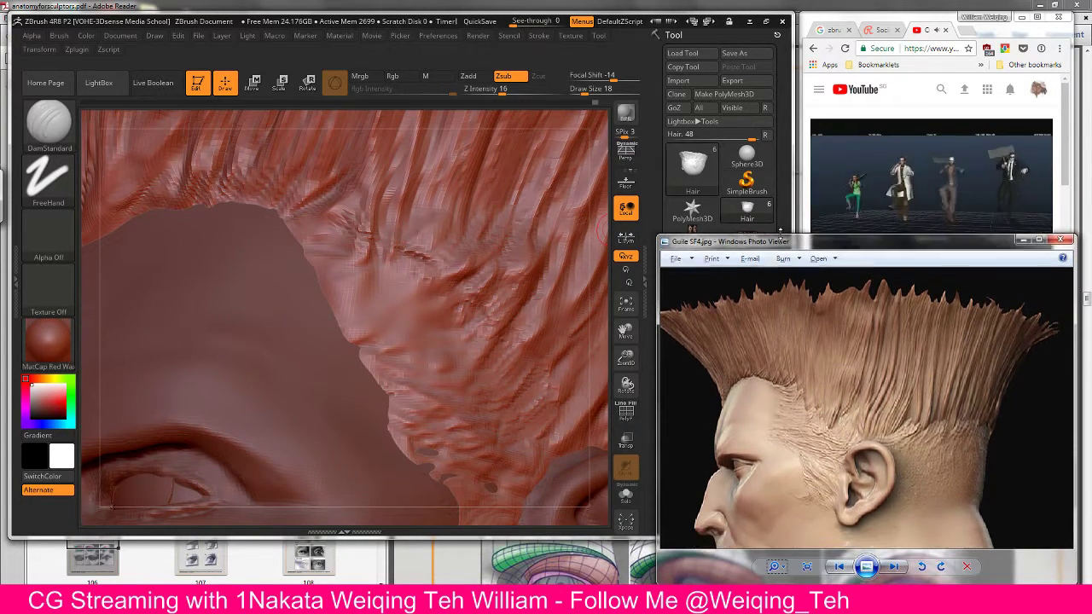
{"action": "scroll", "coordinate": [967, 452], "scroll_direction": "down", "scroll_amount": 2}
{"action": "left_click_drag", "start_coordinate": [794, 329], "coordinate": [796, 296]}
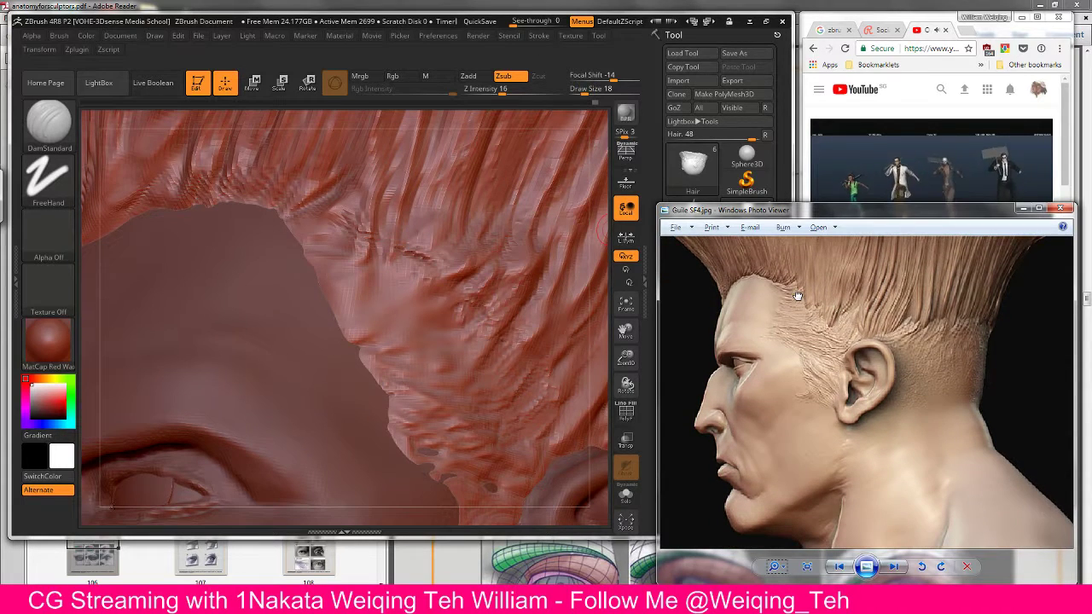
{"action": "left_click_drag", "start_coordinate": [844, 220], "coordinate": [857, 235]}
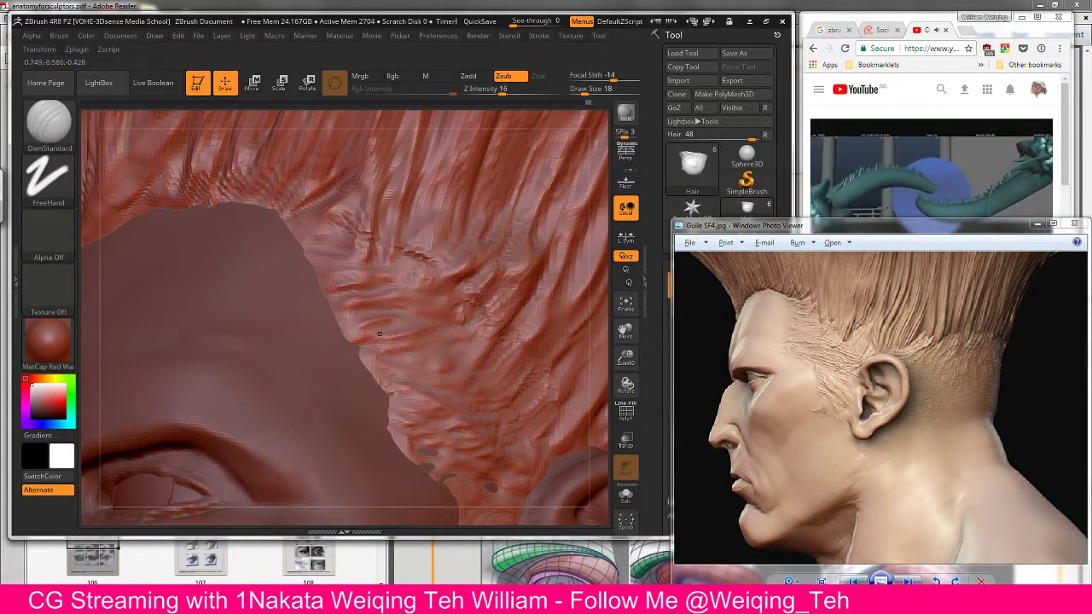
Step: Carve finer strands running back from the temple hairline with DamStandard in Zsub at draw size 9
{"action": "key", "text": "bracketleft"}
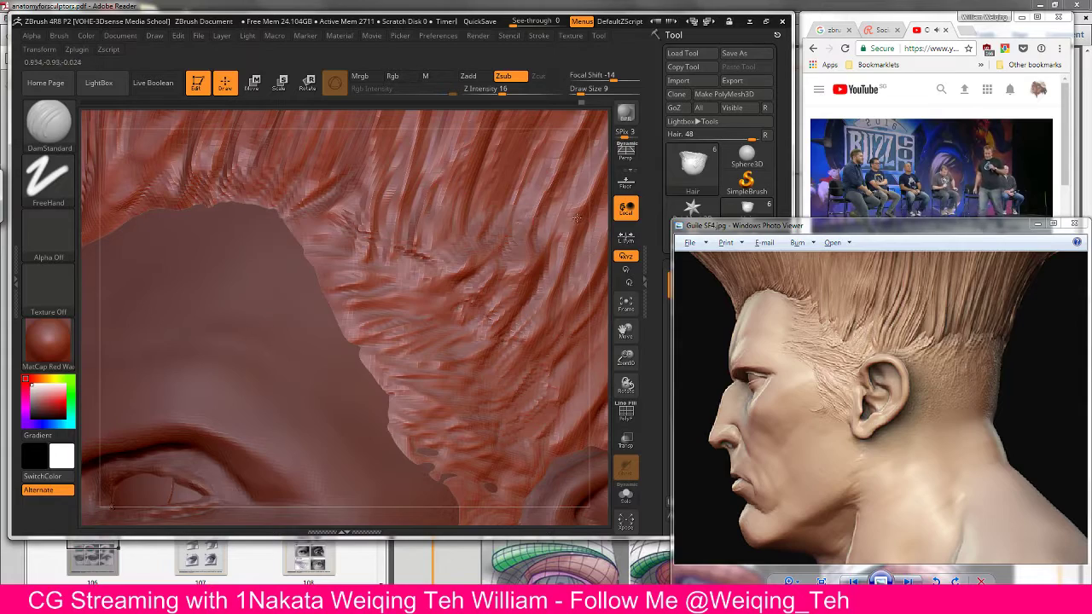
{"action": "right_click_drag", "start_coordinate": [576, 219], "coordinate": [537, 200]}
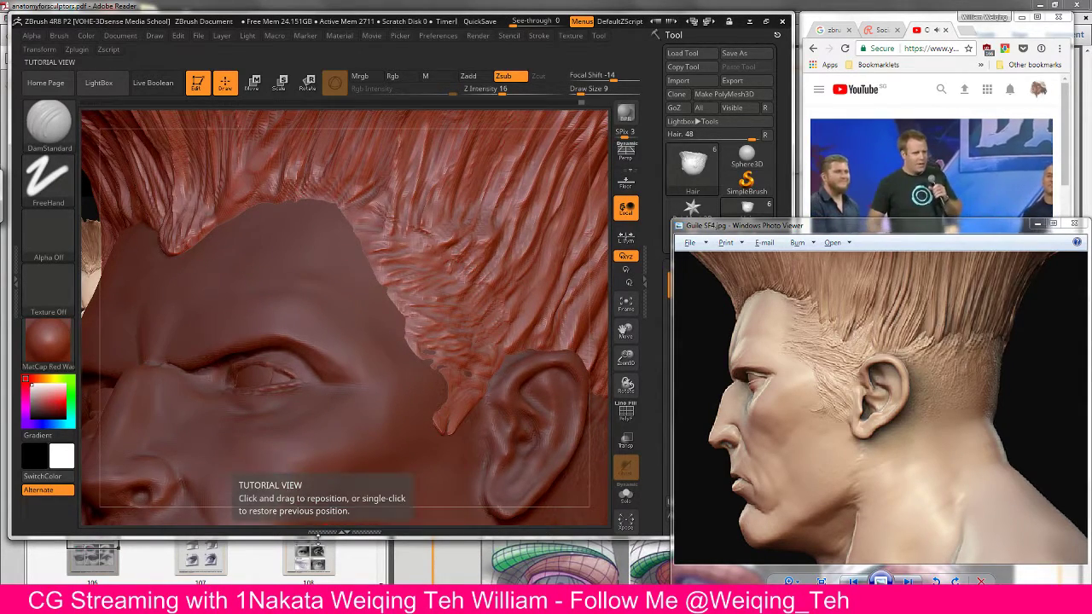
Step: Make the ZBrush window taller and check the temple and front hairline from several angles
{"action": "left_click_drag", "start_coordinate": [322, 539], "coordinate": [321, 579]}
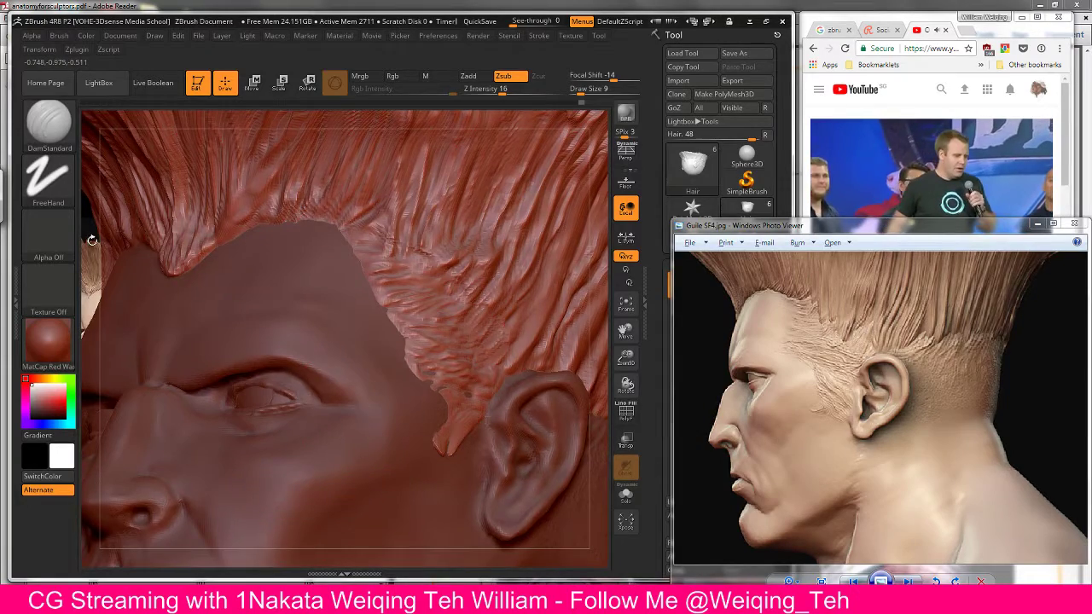
{"action": "right_click_drag", "start_coordinate": [91, 241], "coordinate": [171, 187]}
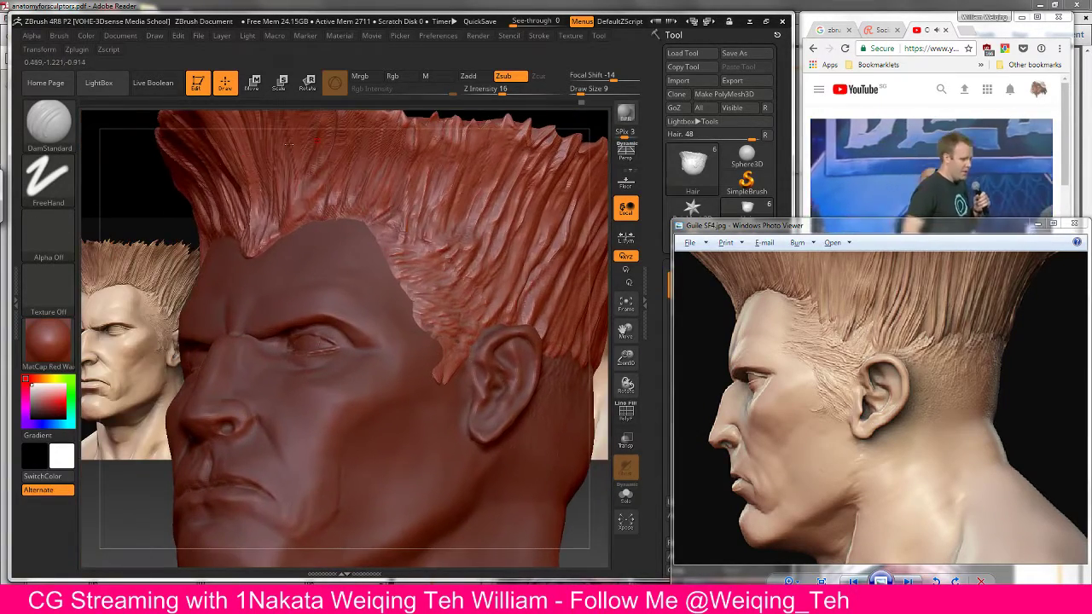
{"action": "mouse_move", "coordinate": [583, 123]}
{"action": "right_mouse_down"}
{"action": "mouse_move", "coordinate": [592, 120]}
{"action": "mouse_move", "coordinate": [586, 135]}
{"action": "right_mouse_up"}
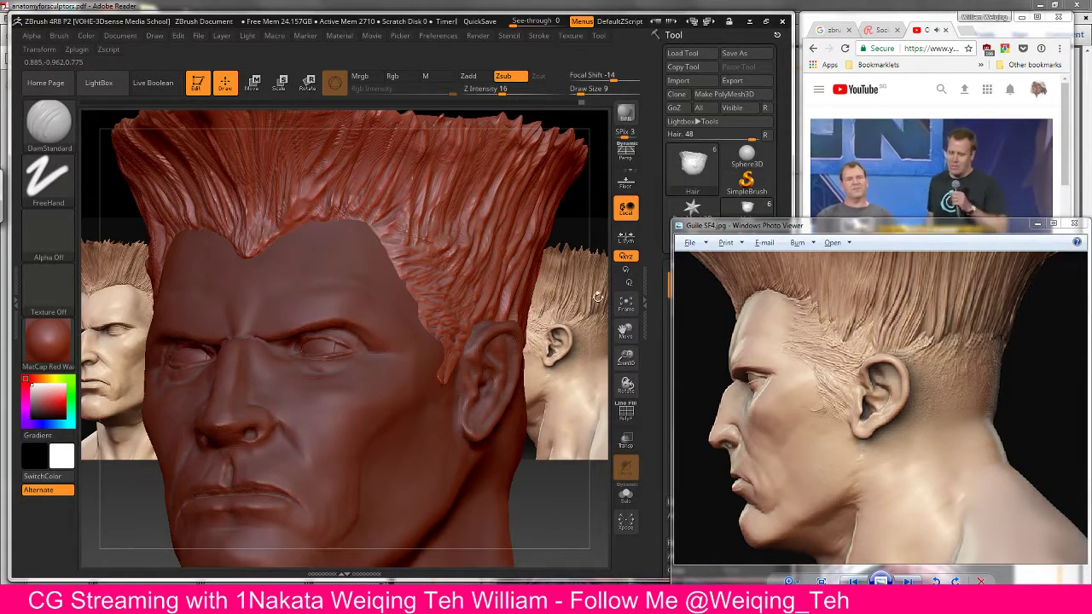
Step: Adjust the strand roots along the front hairline with the Move Topological brush at draw size 9
{"action": "right_click_drag", "start_coordinate": [597, 296], "coordinate": [352, 192], "text": "alt"}
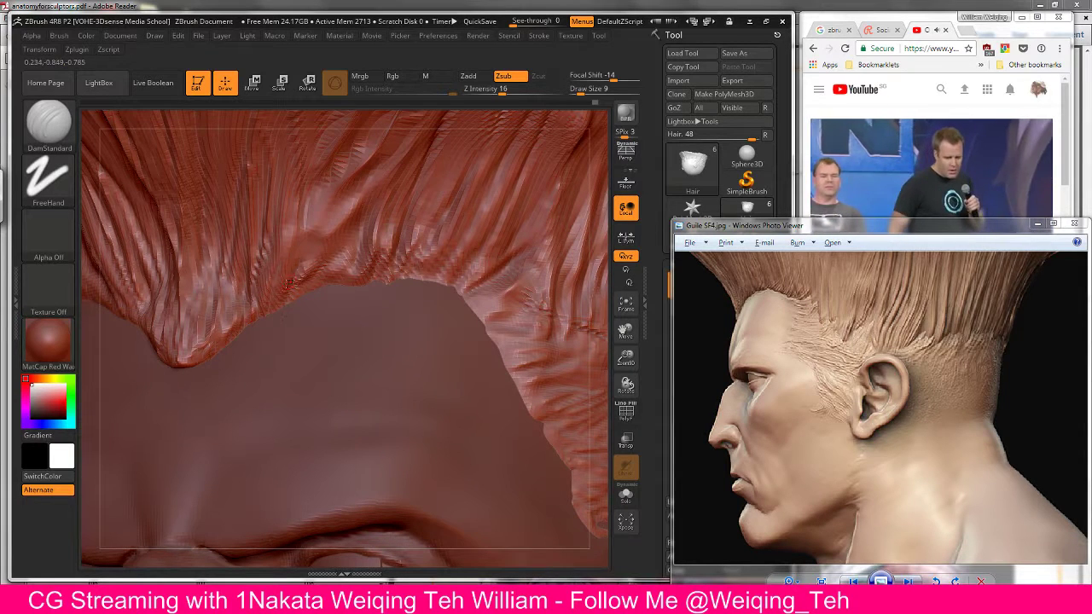
{"action": "key", "text": "b"}
{"action": "key", "text": "m"}
{"action": "key", "text": "t"}
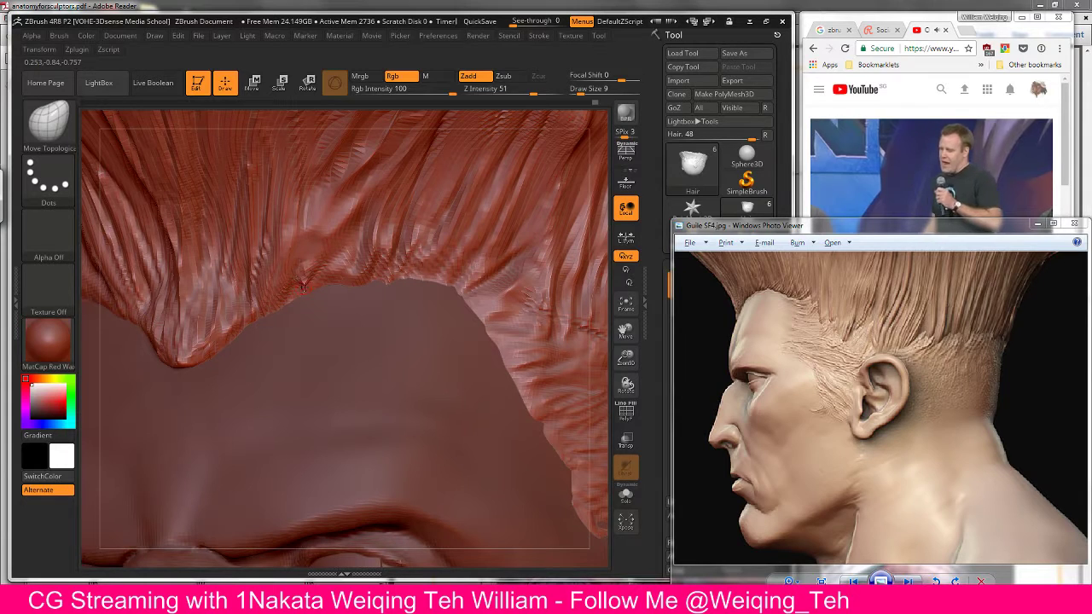
Step: Build up the hair roots along the front hairline with the ClayTubes brush in Zadd at draw size 14, and smooth them
{"action": "key", "text": "b"}
{"action": "key", "text": "c"}
{"action": "key", "text": "t"}
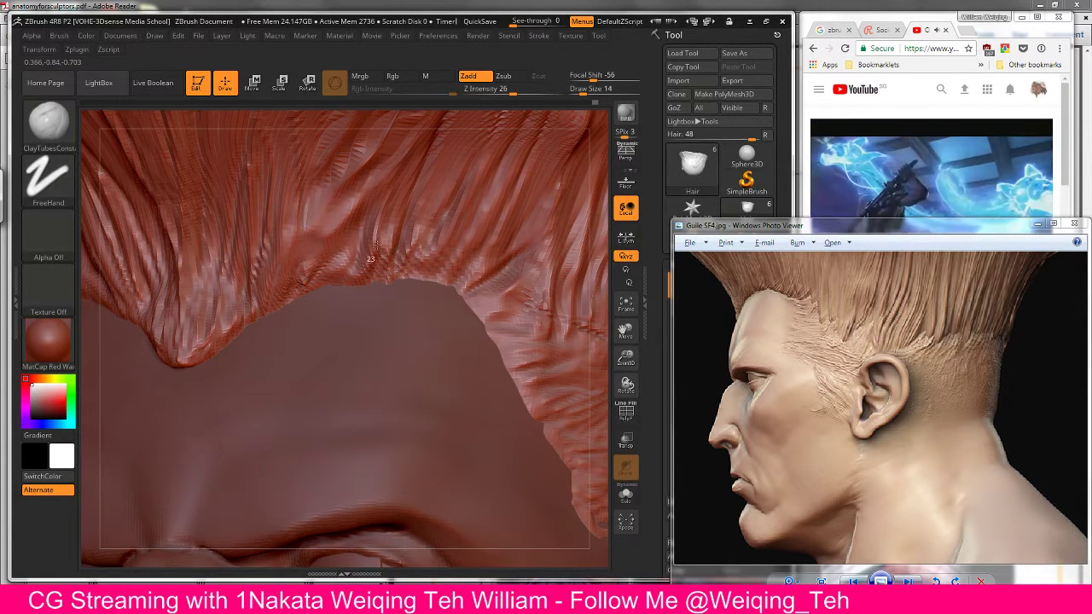
{"action": "key", "text": "shift"}
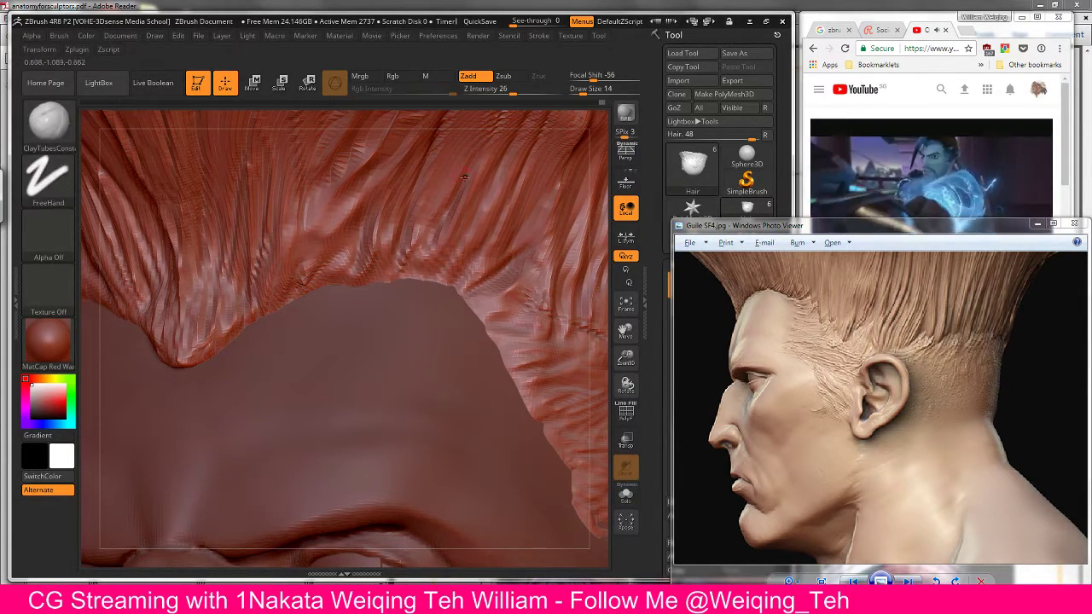
Step: Carve grooves between the strands around the hairline corner with DamStandard in Zsub at draw size 14
{"action": "key", "text": "b"}
{"action": "key", "text": "d"}
{"action": "key", "text": "s"}
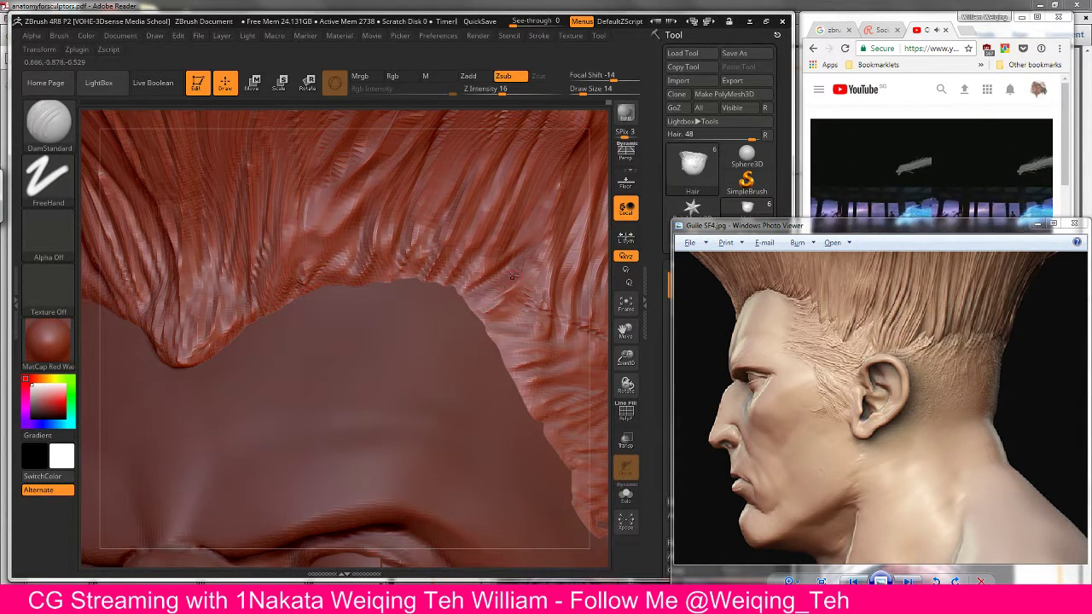
Step: Tighten the strands on the front of the hair with the Pinch brush at draw size 26 and Z intensity 20
{"action": "left_click", "coordinate": [51, 124]}
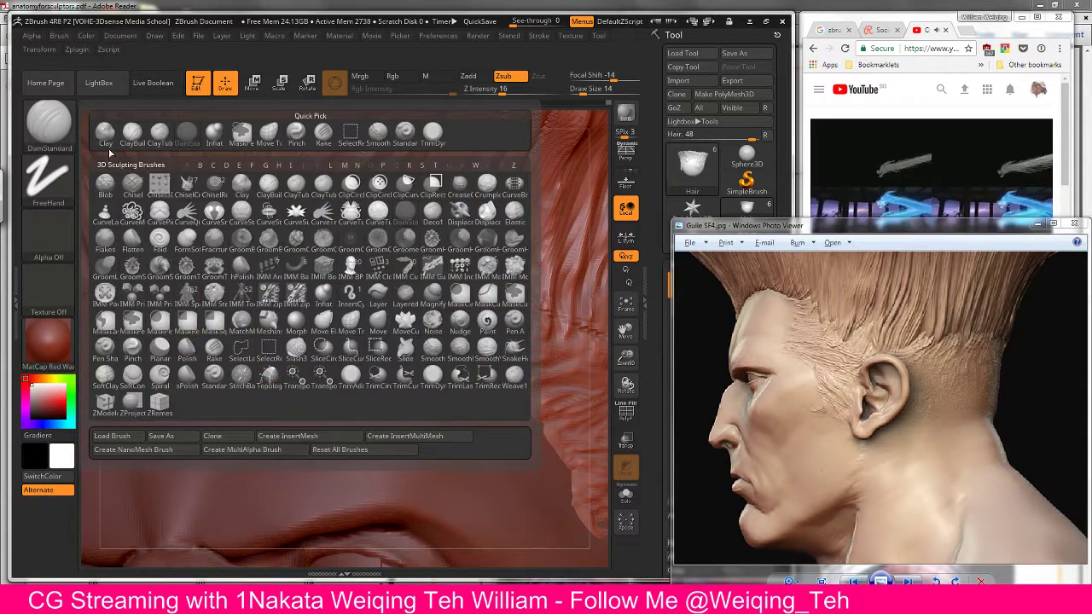
{"action": "key", "text": "p"}
{"action": "left_click", "coordinate": [133, 346]}
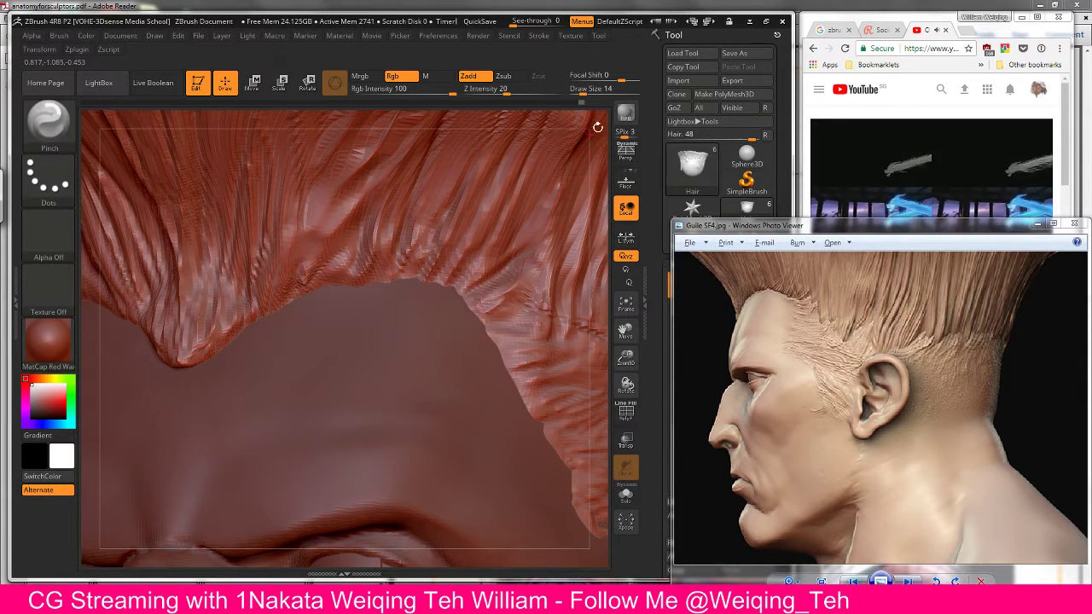
{"action": "mouse_move", "coordinate": [567, 122]}
{"action": "right_mouse_down"}
{"action": "mouse_move", "coordinate": [534, 110]}
{"action": "mouse_move", "coordinate": [325, 113]}
{"action": "right_mouse_up"}
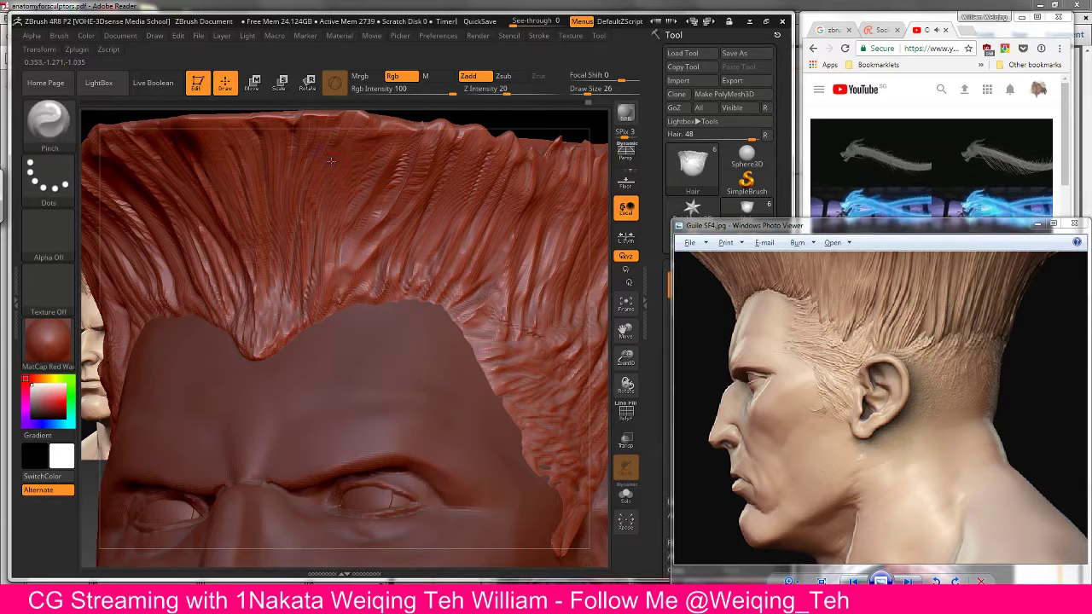
{"action": "key", "text": "ctrl"}
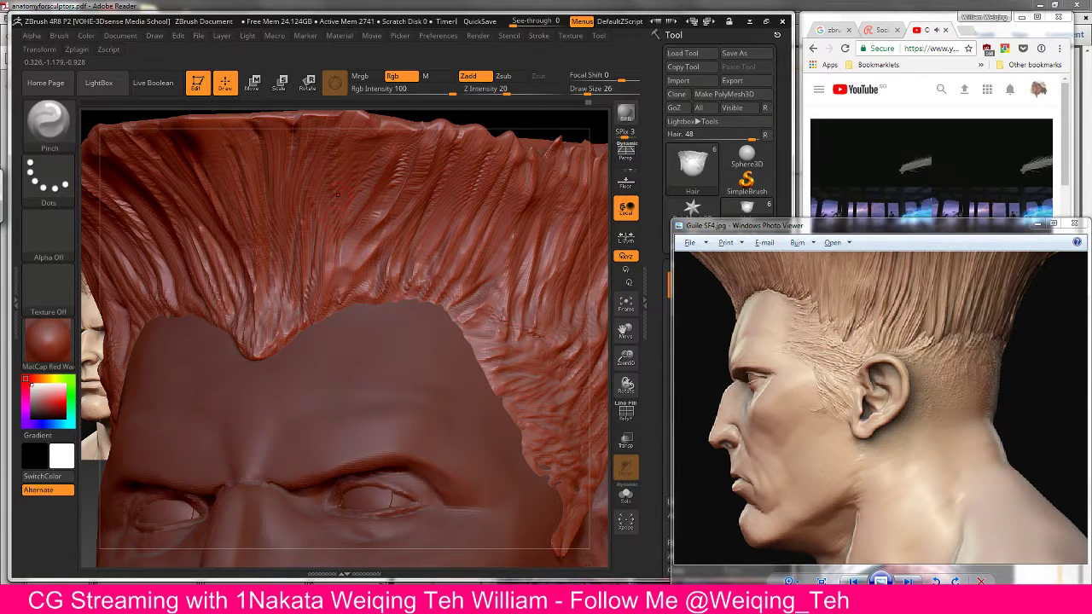
Step: Set DamStandard to draw size 18 with Alpha 36 and Z intensity 79 in Zsub, undoing the test stroke on the front hair
{"action": "key", "text": "b"}
{"action": "key", "text": "d"}
{"action": "key", "text": "s"}
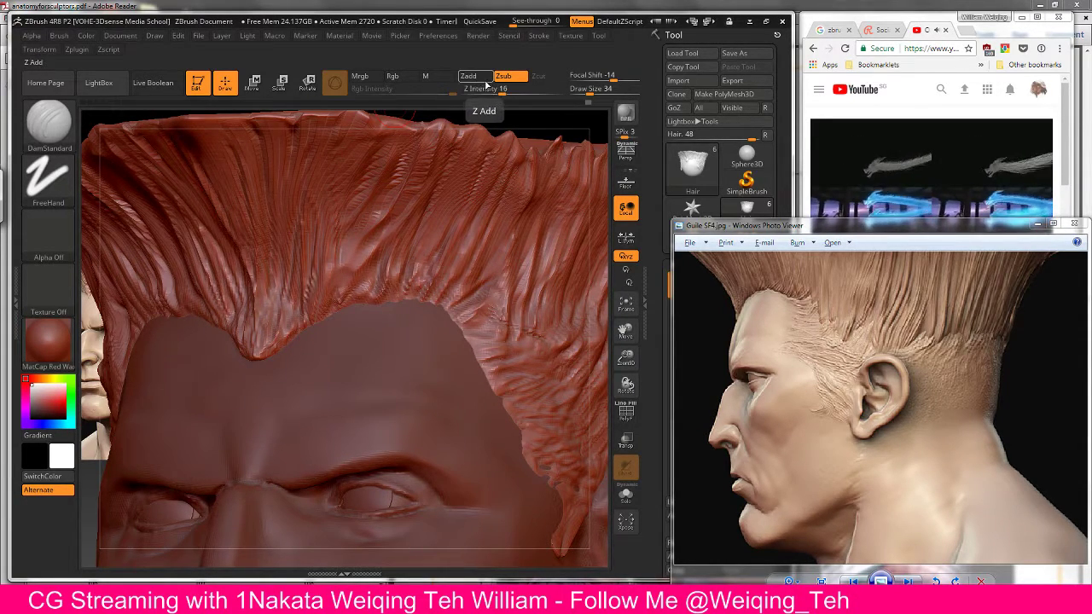
{"action": "left_click_drag", "start_coordinate": [498, 118], "coordinate": [516, 149]}
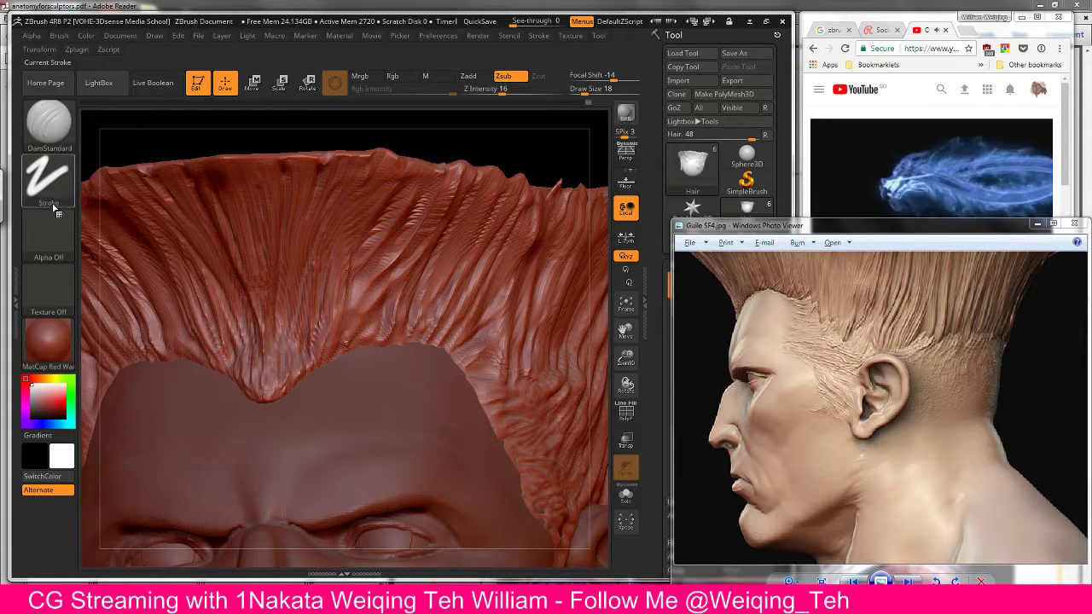
{"action": "left_click", "coordinate": [49, 237]}
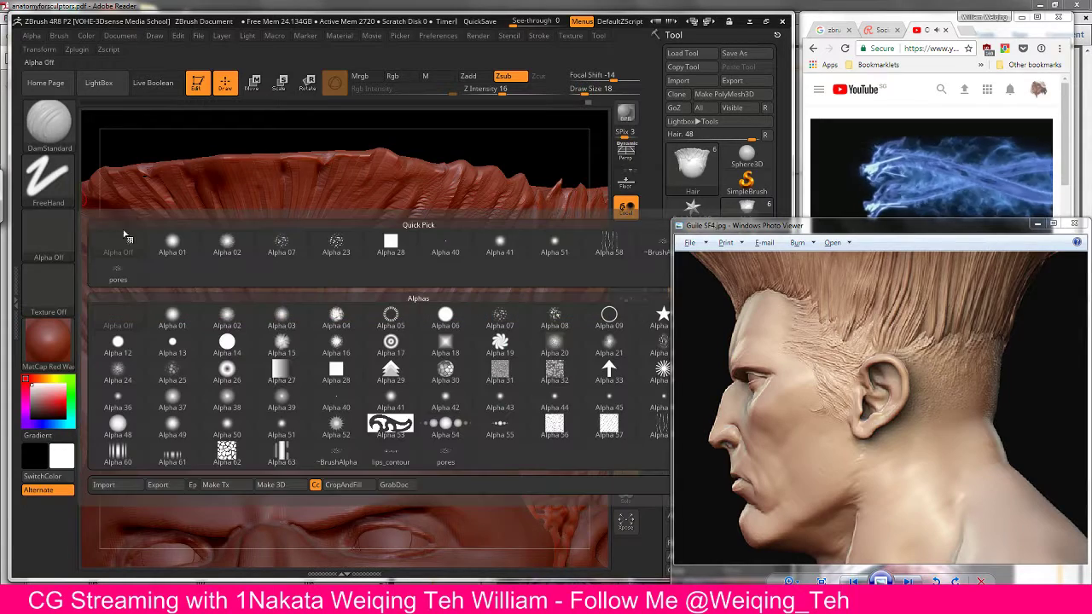
{"action": "left_click", "coordinate": [124, 399]}
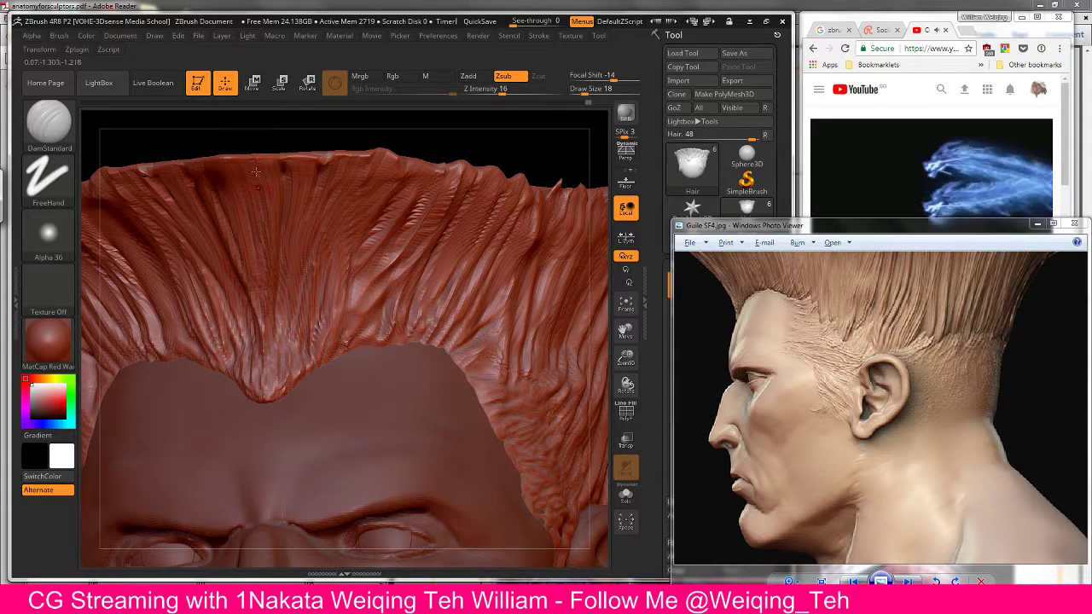
{"action": "left_click_drag", "start_coordinate": [508, 90], "coordinate": [553, 93]}
{"action": "key", "text": "ctrl+z"}
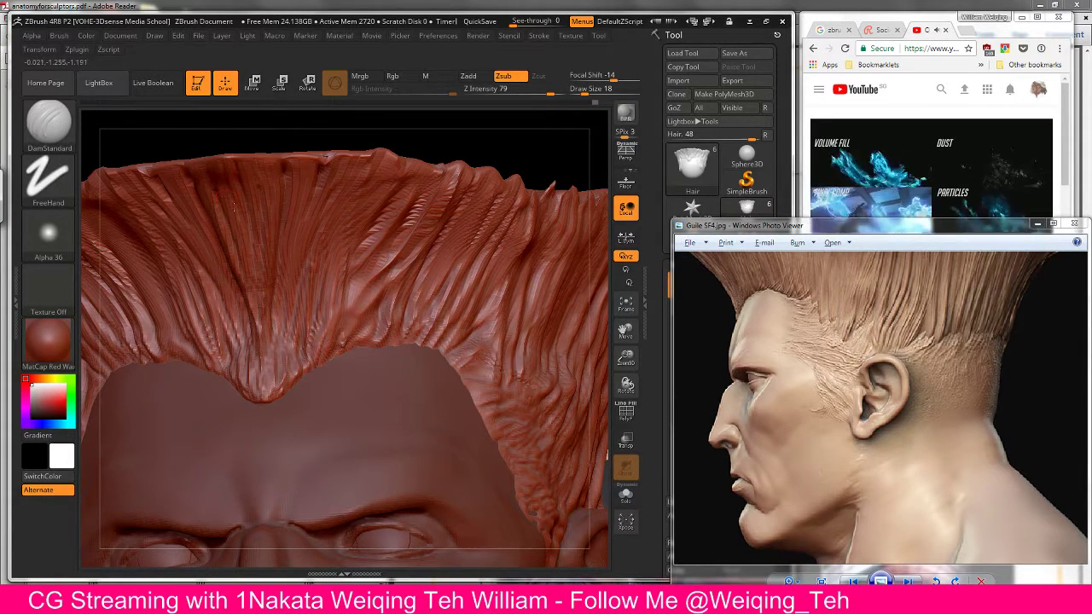
Step: Carve fine grooves between the strands above the widow's peak with DamStandard at draw size 18, and smooth them near the hairline
{"action": "key", "text": "shift"}
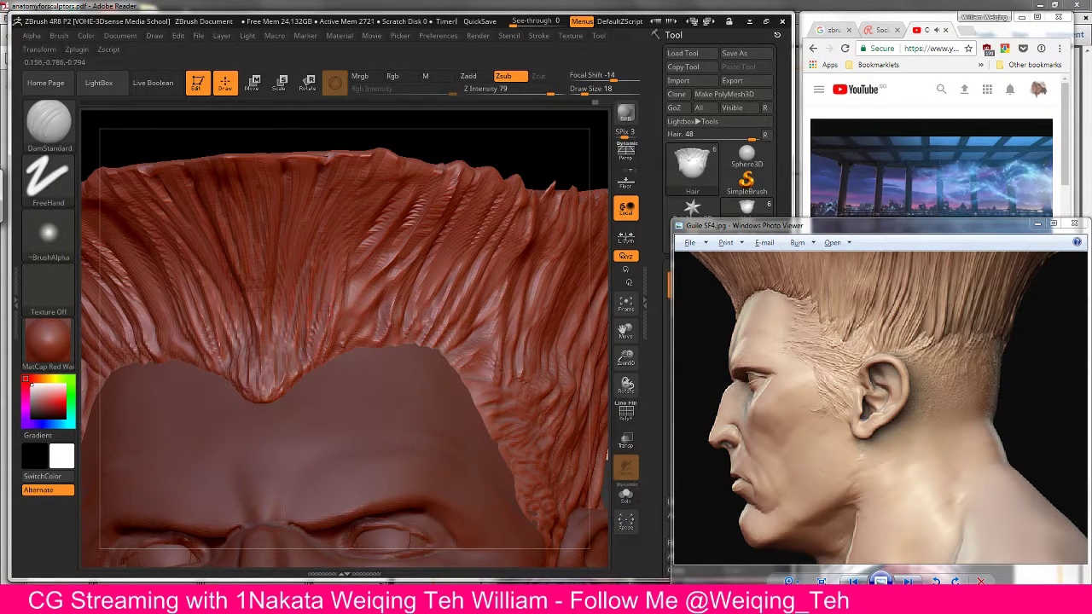
{"action": "left_click_drag", "start_coordinate": [320, 313], "coordinate": [313, 343], "text": "shift"}
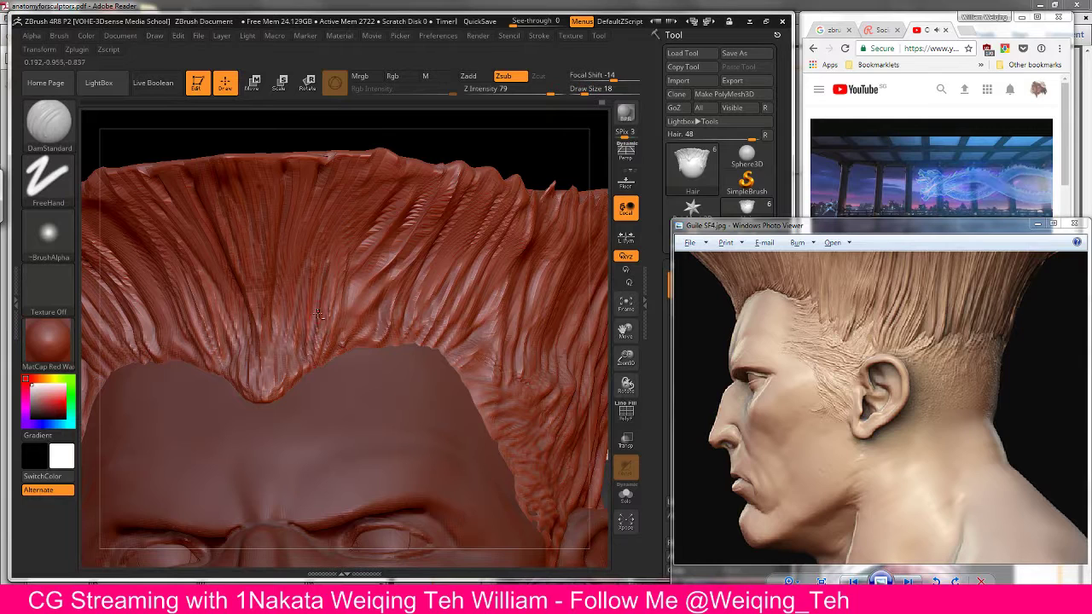
{"action": "left_click_drag", "start_coordinate": [324, 302], "coordinate": [315, 343], "text": "shift"}
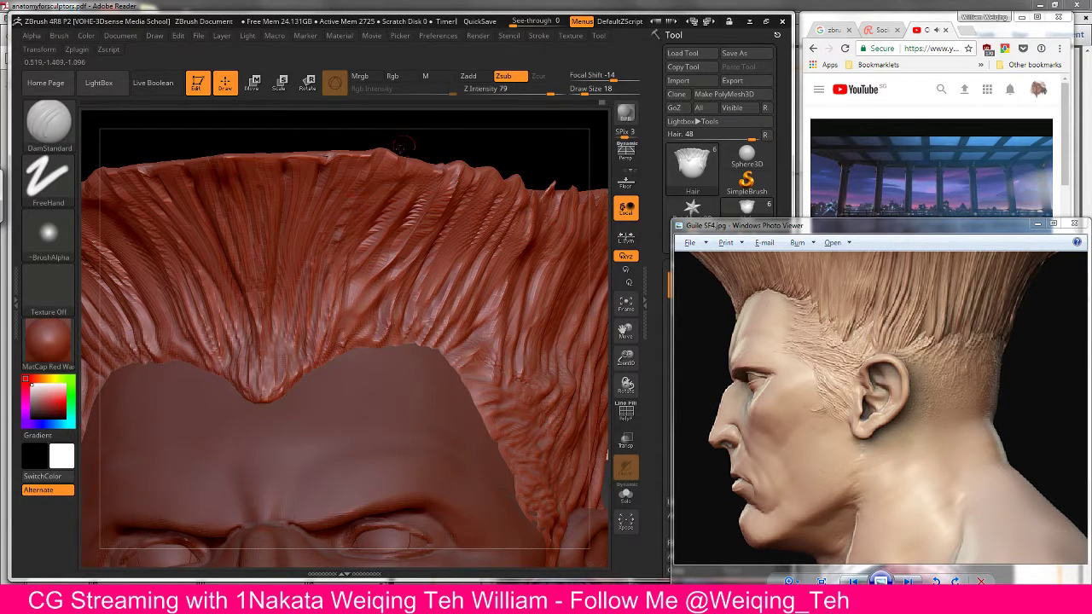
{"action": "mouse_move", "coordinate": [447, 136]}
{"action": "left_mouse_down"}
{"action": "mouse_move", "coordinate": [438, 130]}
{"action": "mouse_move", "coordinate": [348, 211]}
{"action": "left_mouse_up"}
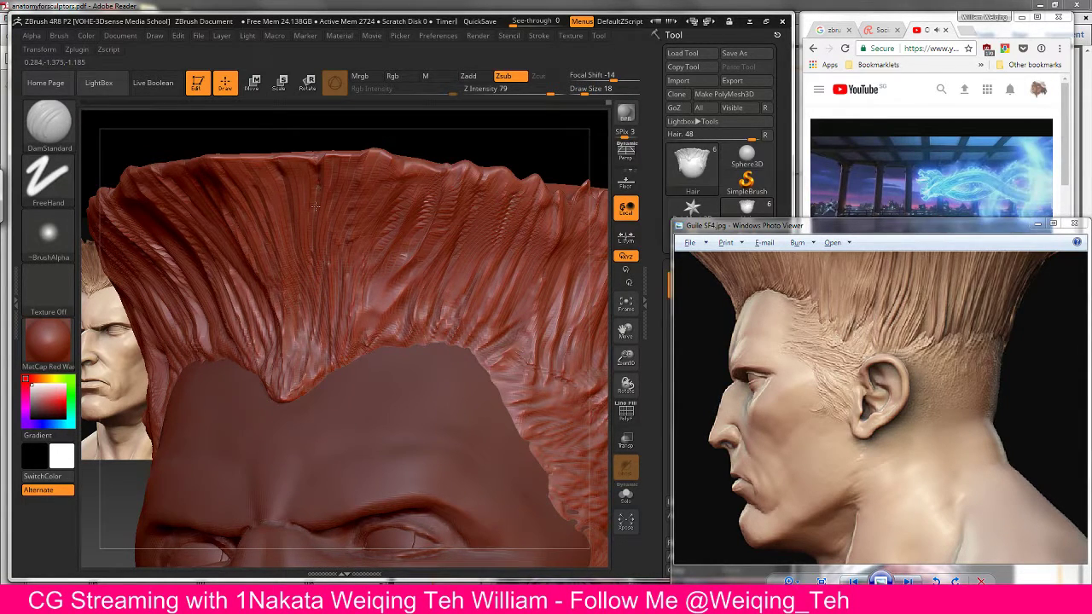
{"action": "left_click_drag", "start_coordinate": [446, 127], "coordinate": [345, 221]}
{"action": "left_click_drag", "start_coordinate": [396, 122], "coordinate": [416, 113]}
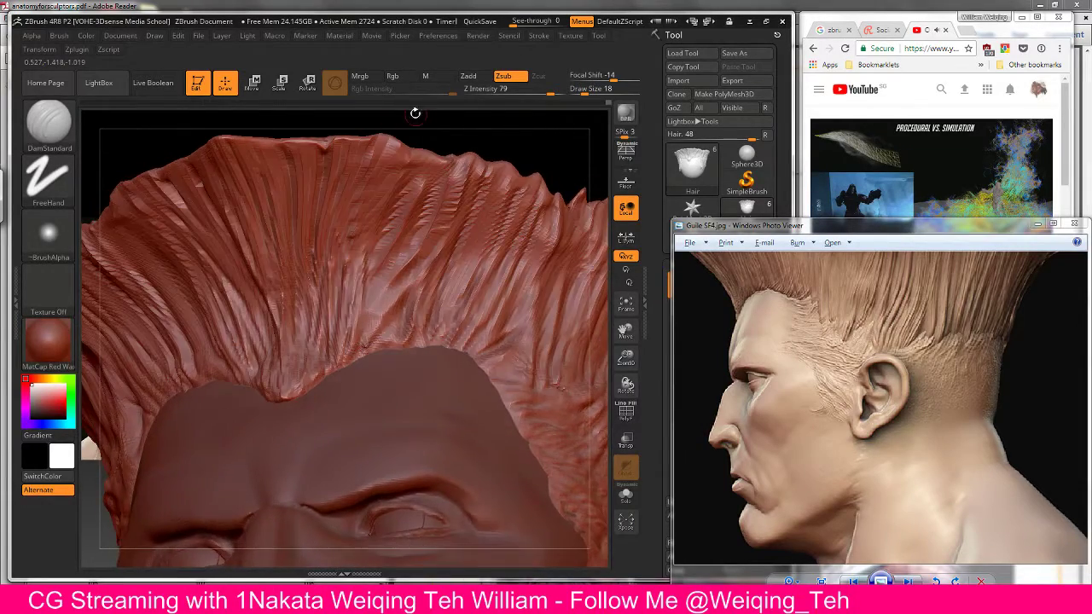
{"action": "left_click_drag", "start_coordinate": [531, 128], "coordinate": [454, 127]}
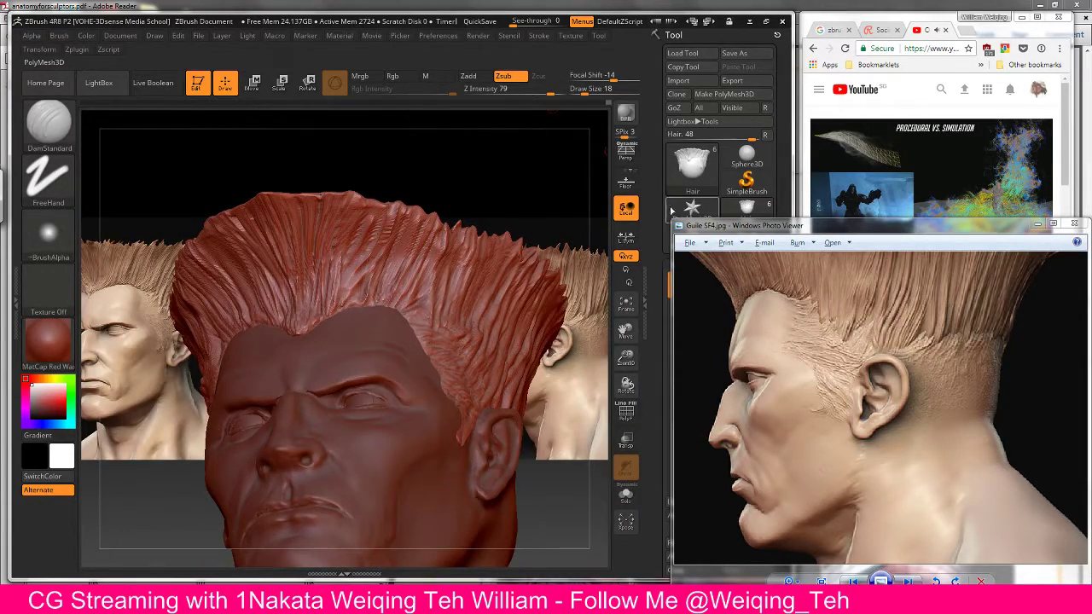
Step: Minimize the Guile SF4 reference, maximize the ZBrush window and divide the hair mesh up to subdivision level 5
{"action": "left_click_drag", "start_coordinate": [731, 227], "coordinate": [273, 201]}
{"action": "left_click", "coordinate": [689, 264]}
{"action": "left_click", "coordinate": [686, 278]}
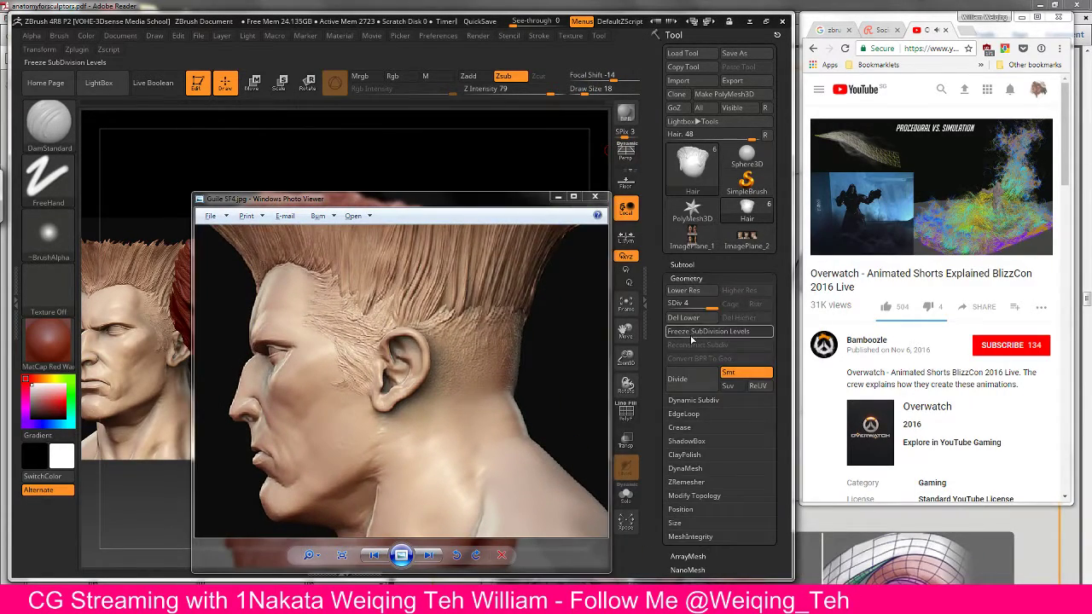
{"action": "left_click", "coordinate": [556, 197]}
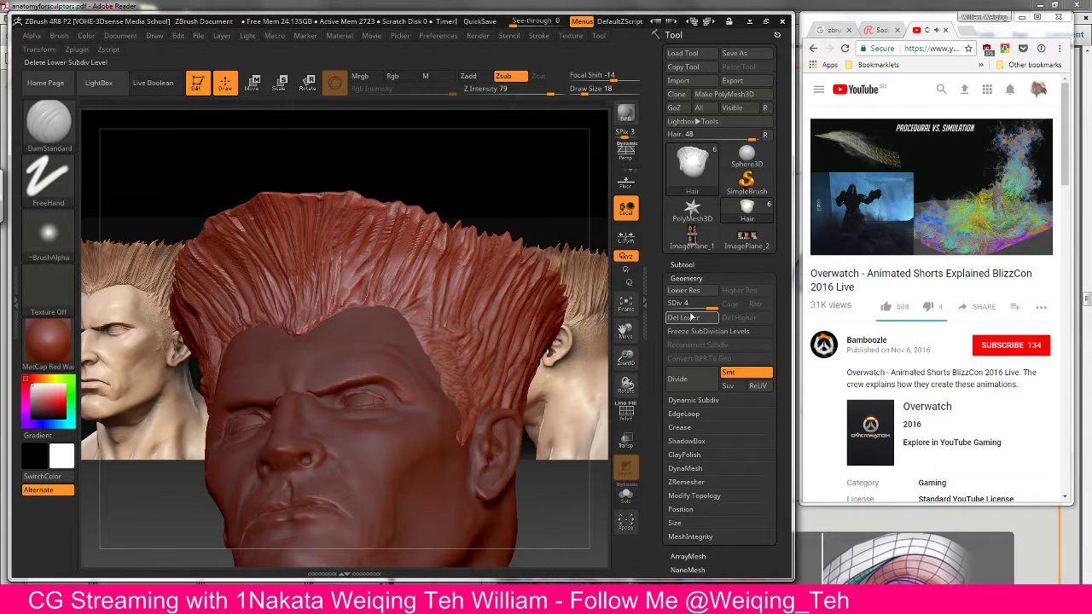
{"action": "left_click_drag", "start_coordinate": [679, 304], "coordinate": [709, 305]}
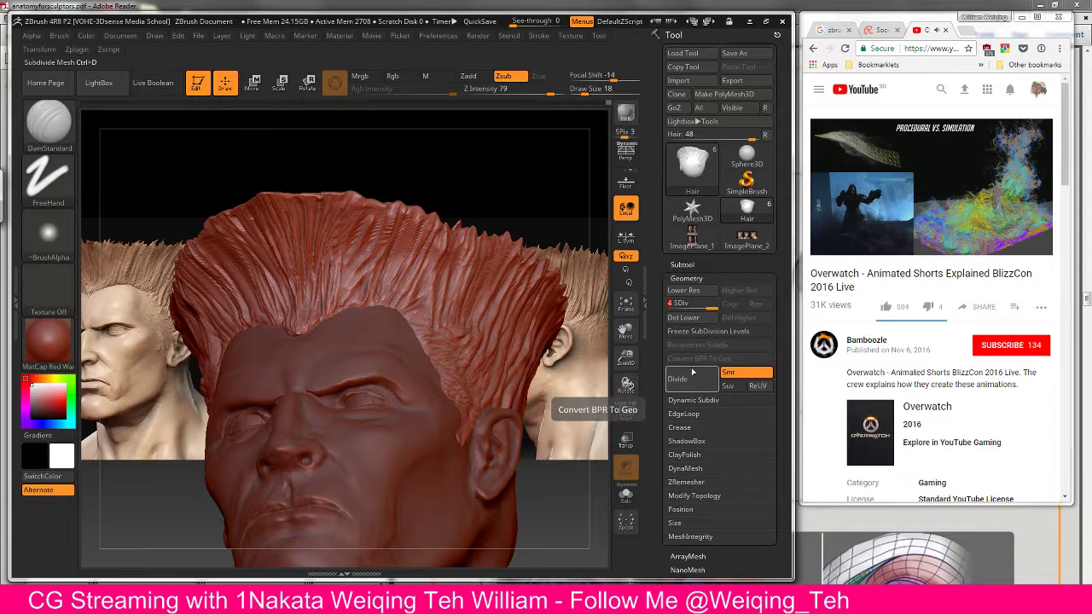
{"action": "left_click", "coordinate": [765, 21]}
{"action": "left_click", "coordinate": [979, 364]}
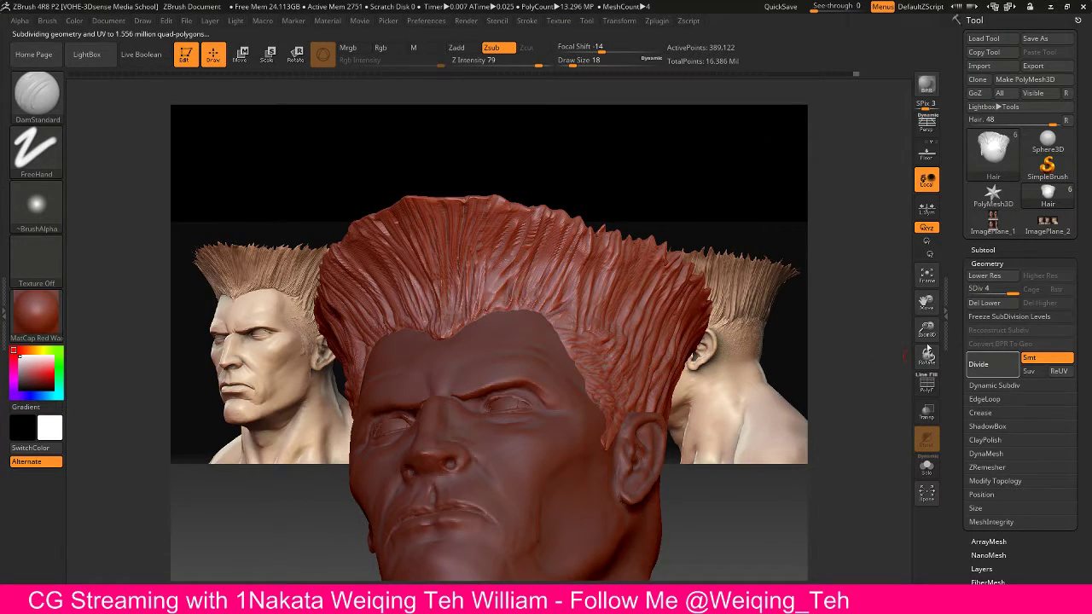
Step: Carve grooves down the centre front of the hair with DamStandard, and adjust the strand tips with Move Topological at draw size 30
{"action": "left_click_drag", "start_coordinate": [725, 216], "coordinate": [674, 200]}
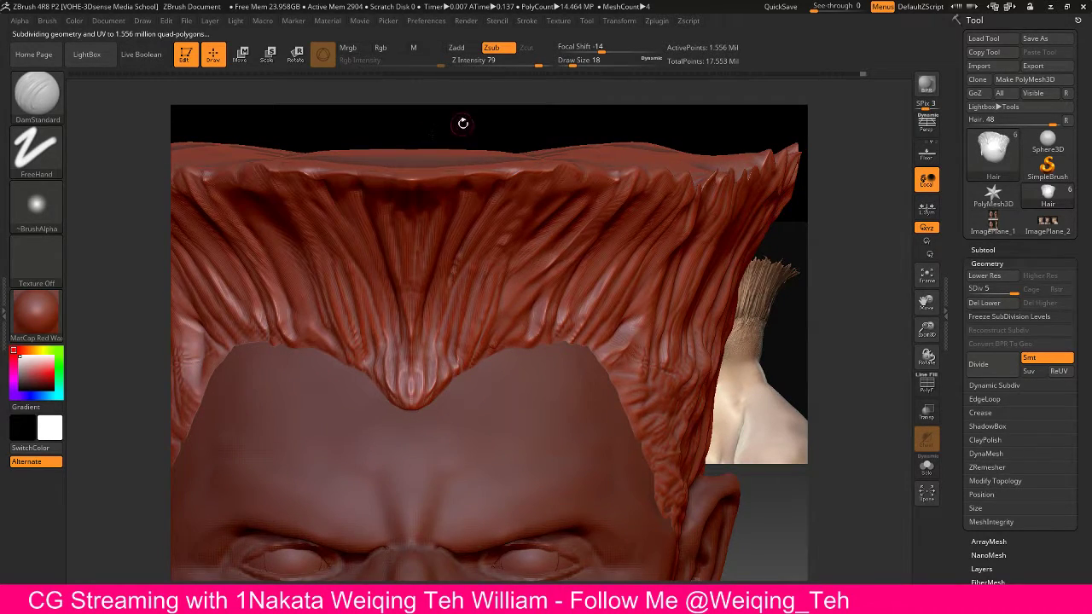
{"action": "left_click_drag", "start_coordinate": [463, 123], "coordinate": [450, 127]}
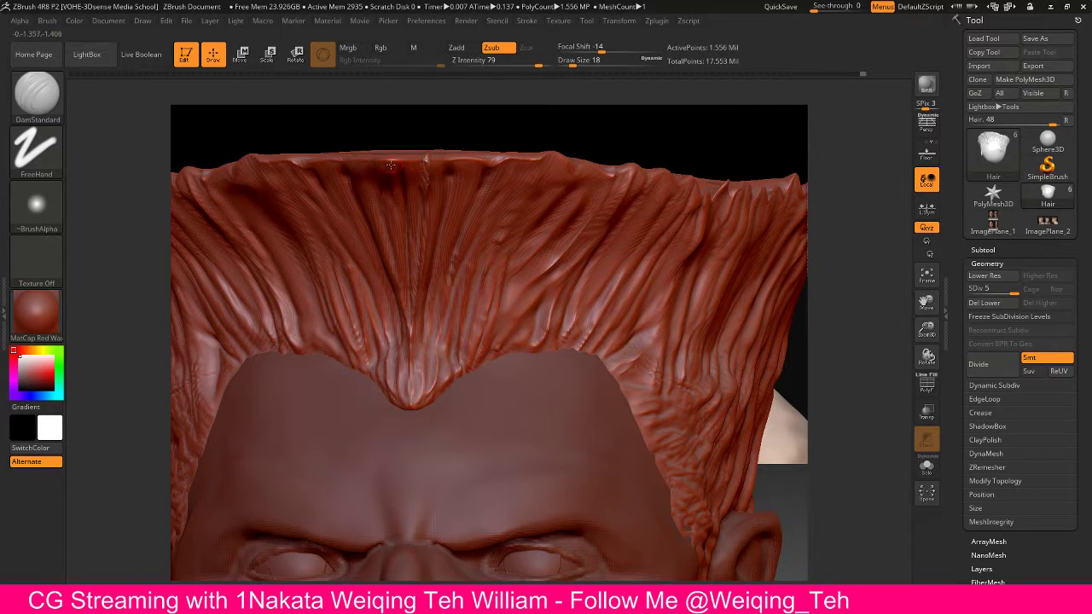
{"action": "key", "text": "b"}
{"action": "key", "text": "s"}
{"action": "key", "text": "t"}
{"action": "key", "text": "b"}
{"action": "key", "text": "m"}
{"action": "key", "text": "t"}
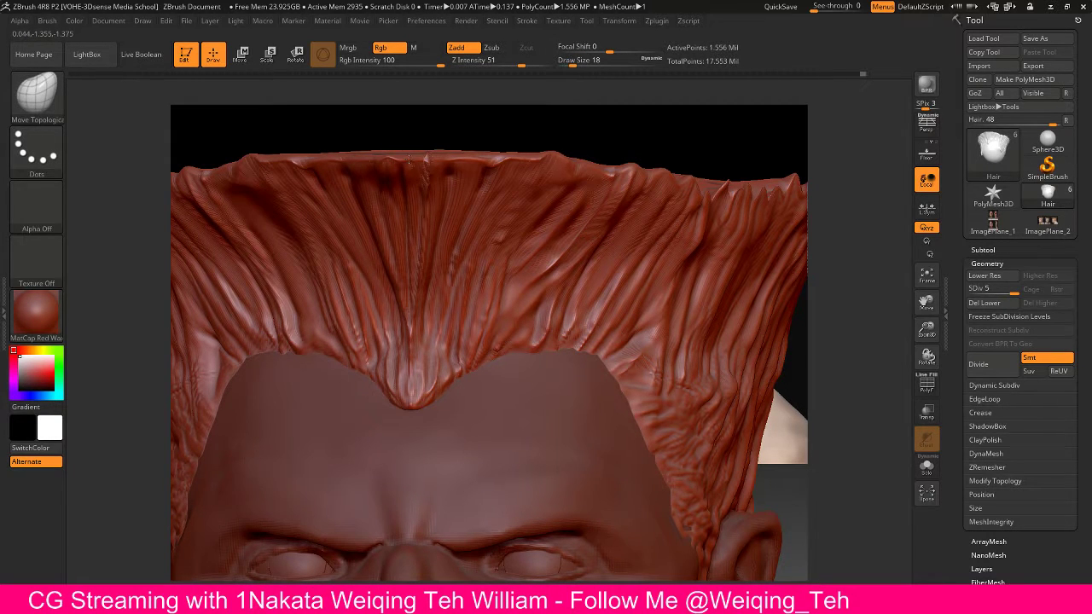
{"action": "key", "text": "bracketright"}
{"action": "left_click", "coordinate": [1066, 8]}
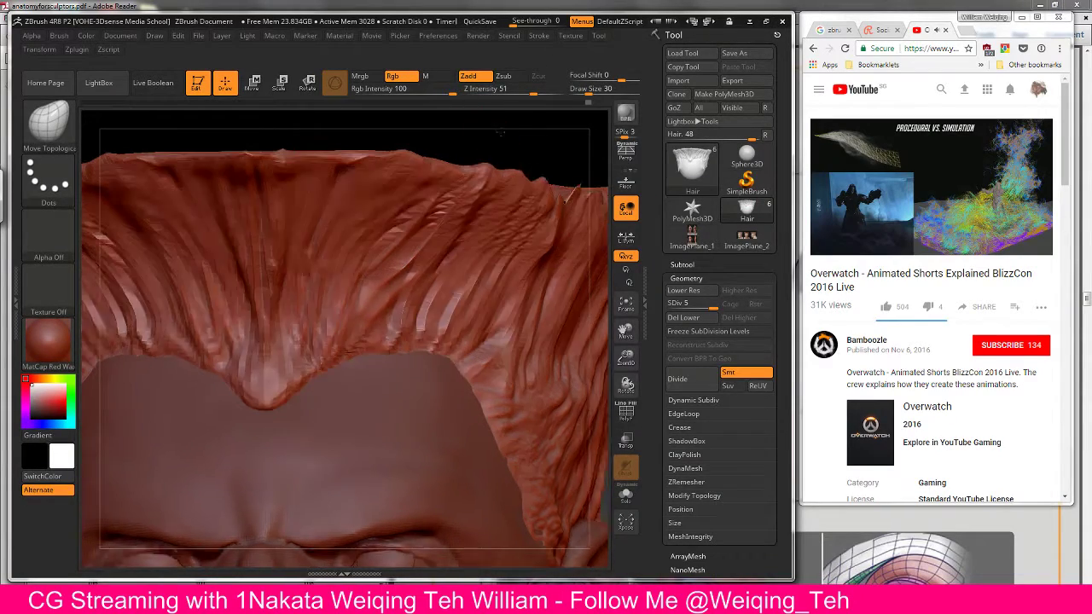
{"action": "left_click_drag", "start_coordinate": [501, 132], "coordinate": [445, 119]}
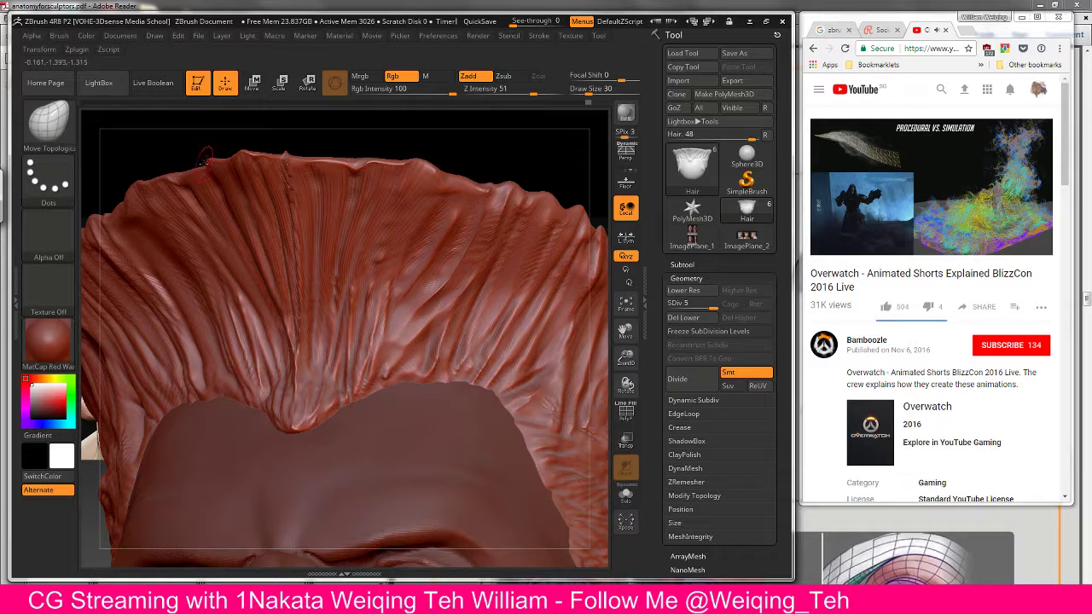
Step: Sharpen the front strands above the hairline with the Pinch brush at draw size 30 and Z intensity 20
{"action": "left_click", "coordinate": [48, 119]}
{"action": "key", "text": "p"}
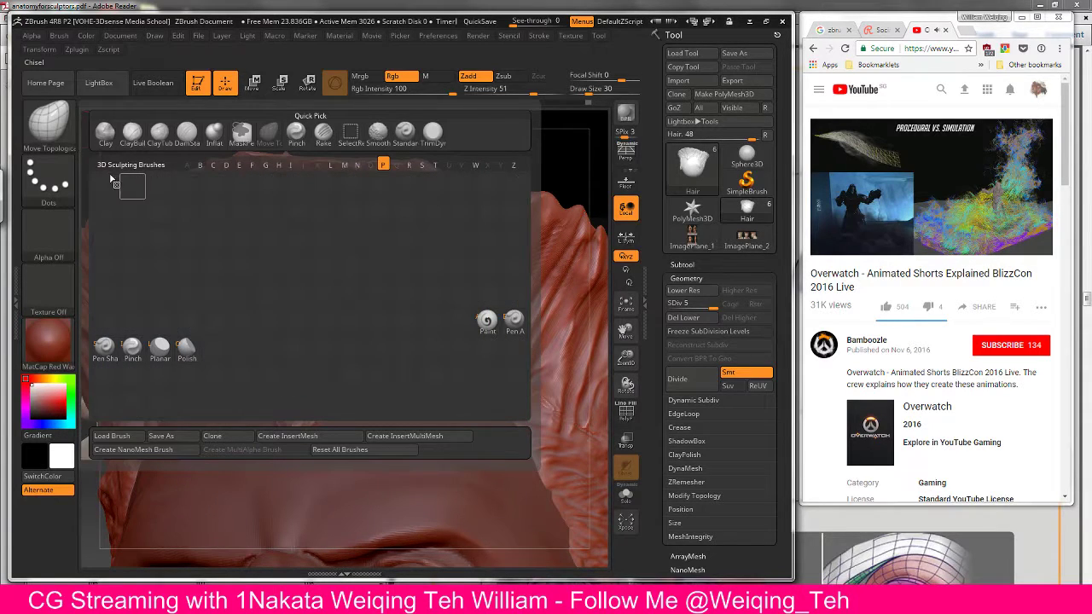
{"action": "left_click", "coordinate": [132, 347]}
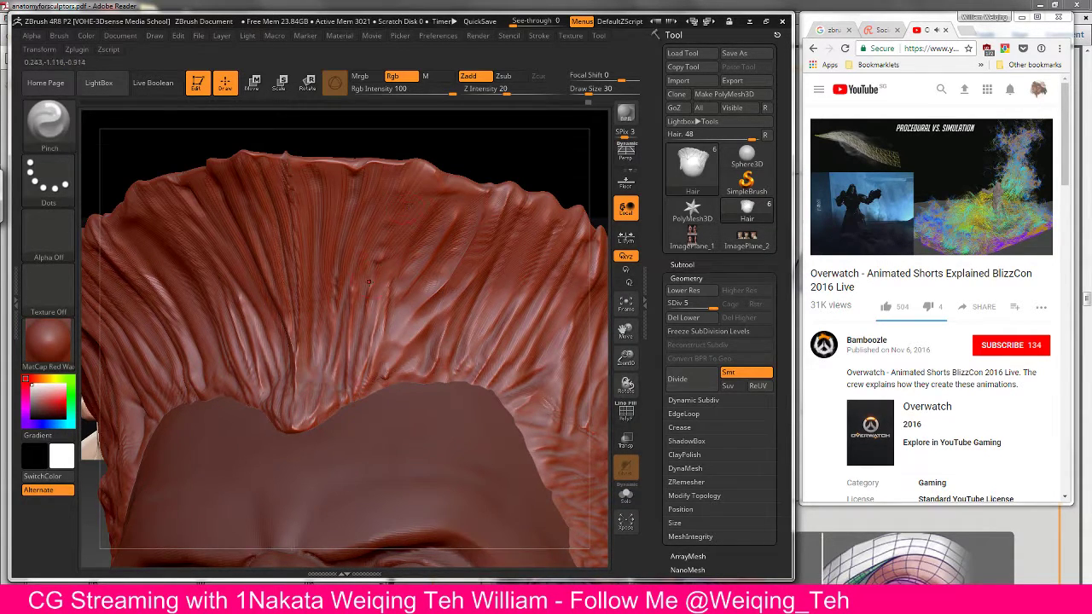
Step: Carve long grooves from the widow's peak up to the top edge with DamStandard in Zsub at draw size 30 and Z intensity 79
{"action": "key", "text": "b"}
{"action": "key", "text": "d"}
{"action": "key", "text": "s"}
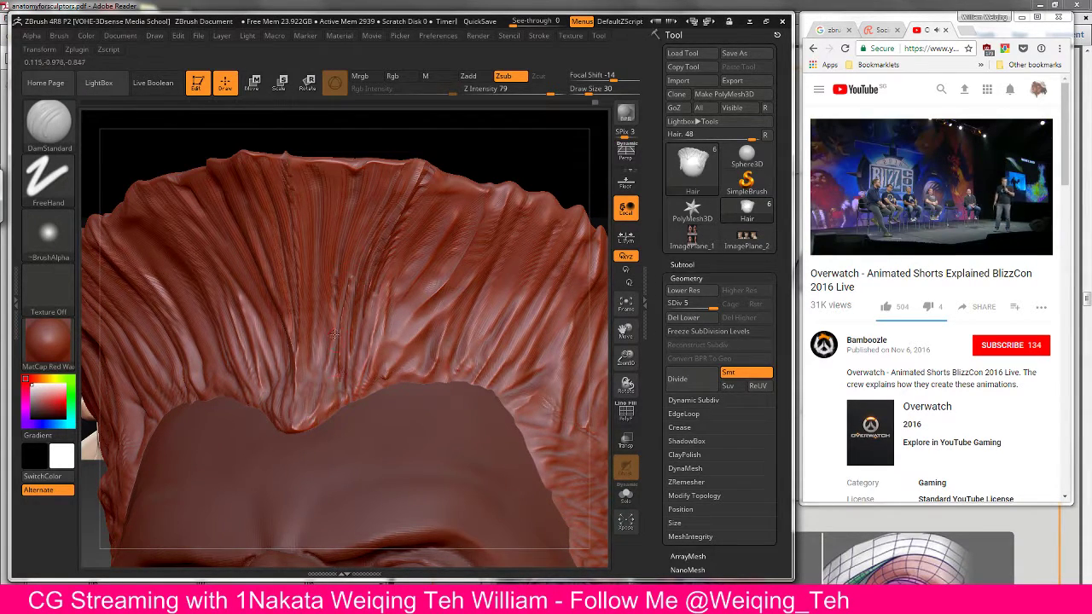
{"action": "left_click_drag", "start_coordinate": [318, 401], "coordinate": [319, 312]}
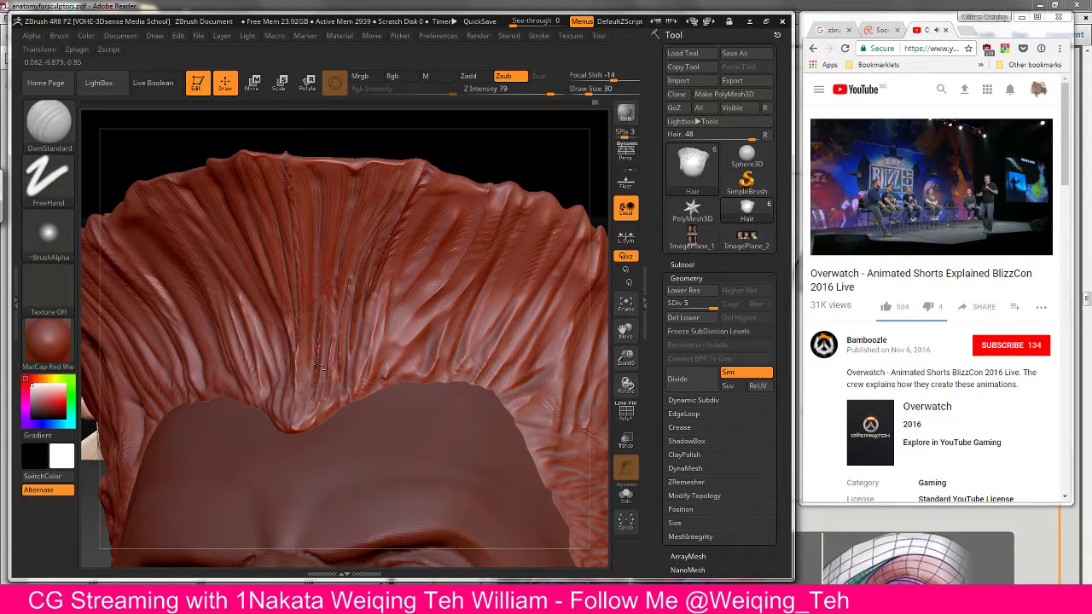
{"action": "left_click_drag", "start_coordinate": [336, 264], "coordinate": [348, 204]}
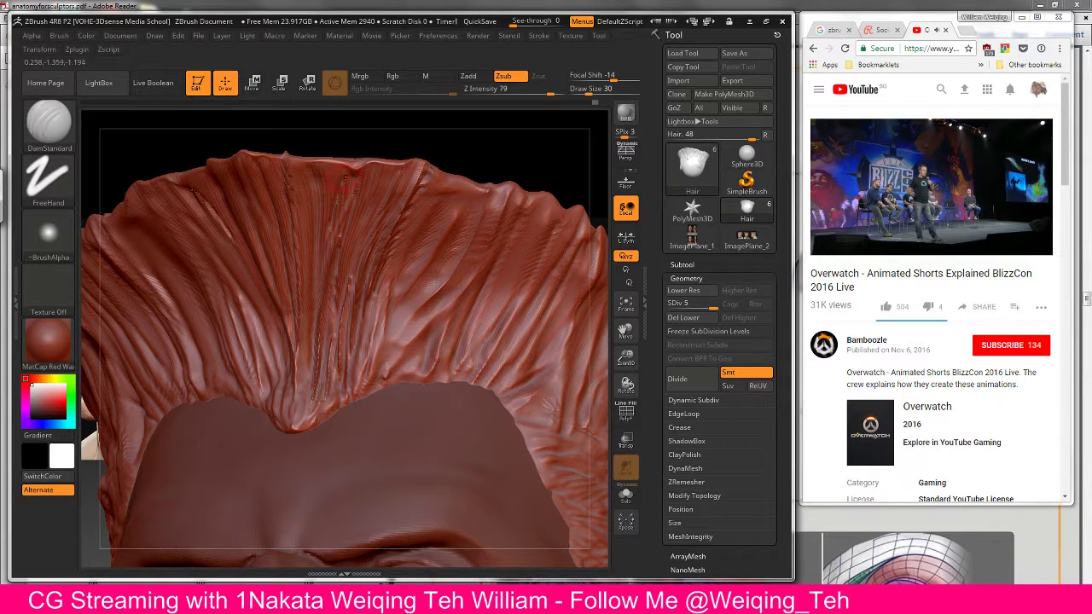
{"action": "left_click_drag", "start_coordinate": [341, 175], "coordinate": [343, 195]}
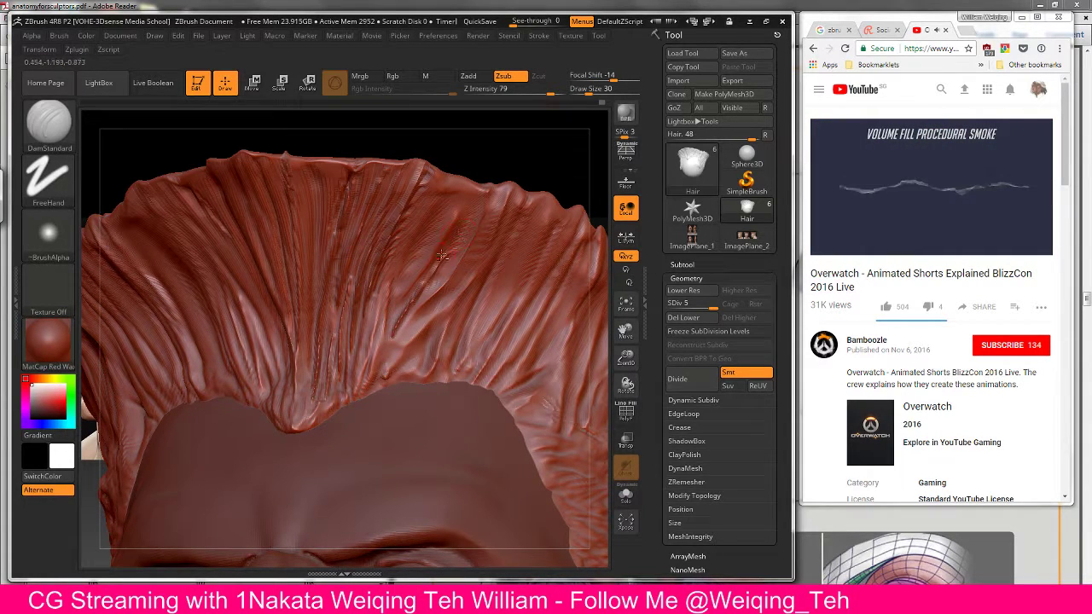
Step: Carve a long curved groove beside the front centre strands up to the top edge, and smooth the strands around it
{"action": "key", "text": "shift"}
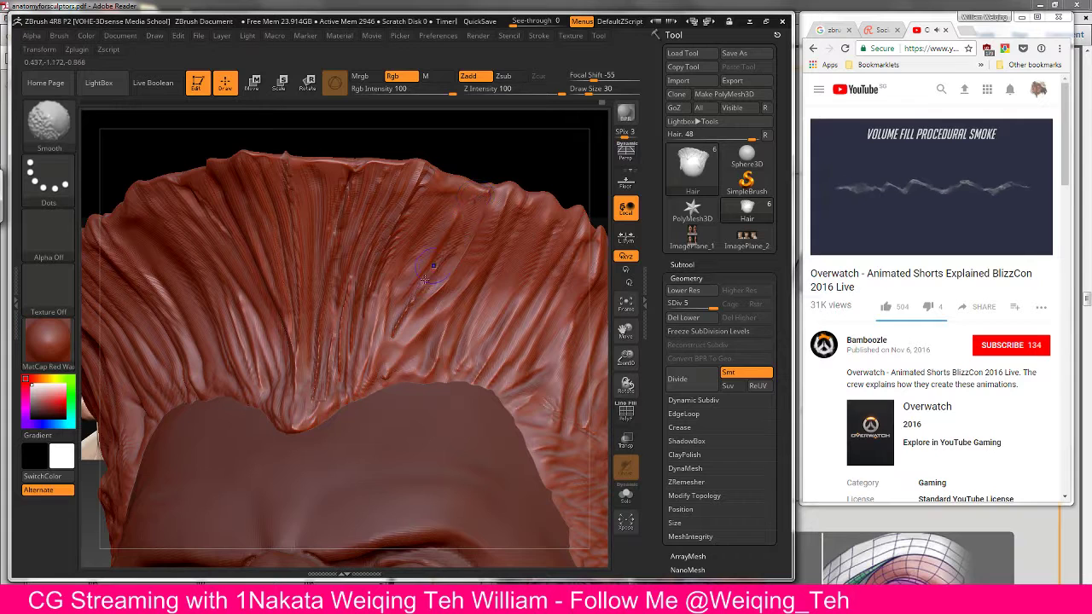
{"action": "mouse_move", "coordinate": [384, 364]}
{"action": "left_mouse_down"}
{"action": "mouse_move", "coordinate": [467, 267]}
{"action": "mouse_move", "coordinate": [499, 202]}
{"action": "left_mouse_up"}
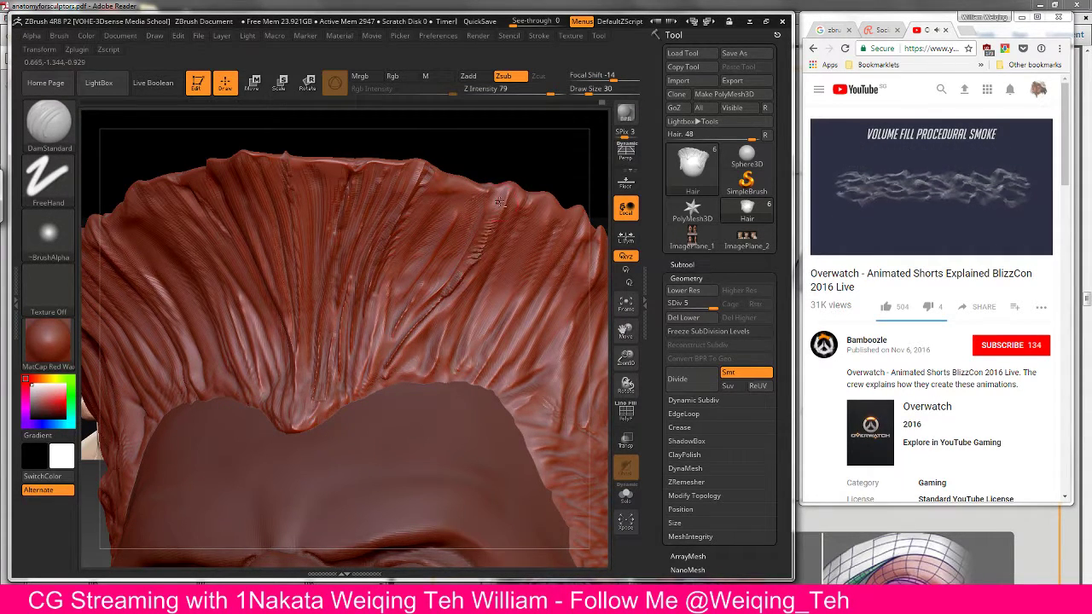
{"action": "mouse_move", "coordinate": [477, 256]}
{"action": "left_mouse_down", "text": "shift"}
{"action": "mouse_move", "coordinate": [448, 288]}
{"action": "mouse_move", "coordinate": [509, 192]}
{"action": "left_mouse_up", "text": "shift"}
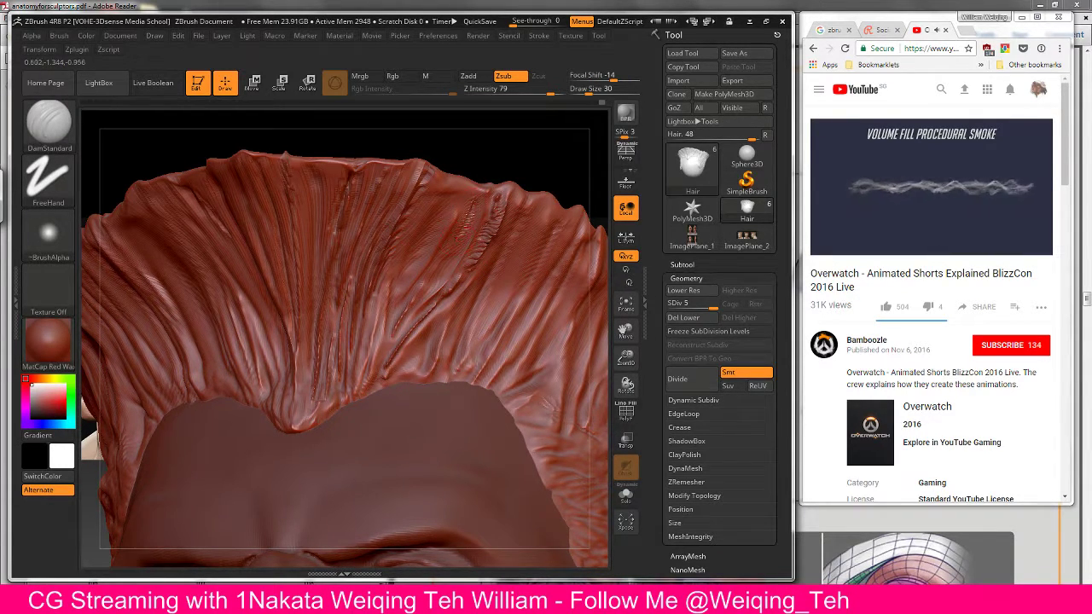
{"action": "mouse_move", "coordinate": [443, 265]}
{"action": "left_mouse_down", "text": "shift"}
{"action": "mouse_move", "coordinate": [468, 226]}
{"action": "mouse_move", "coordinate": [435, 290]}
{"action": "left_mouse_up", "text": "shift"}
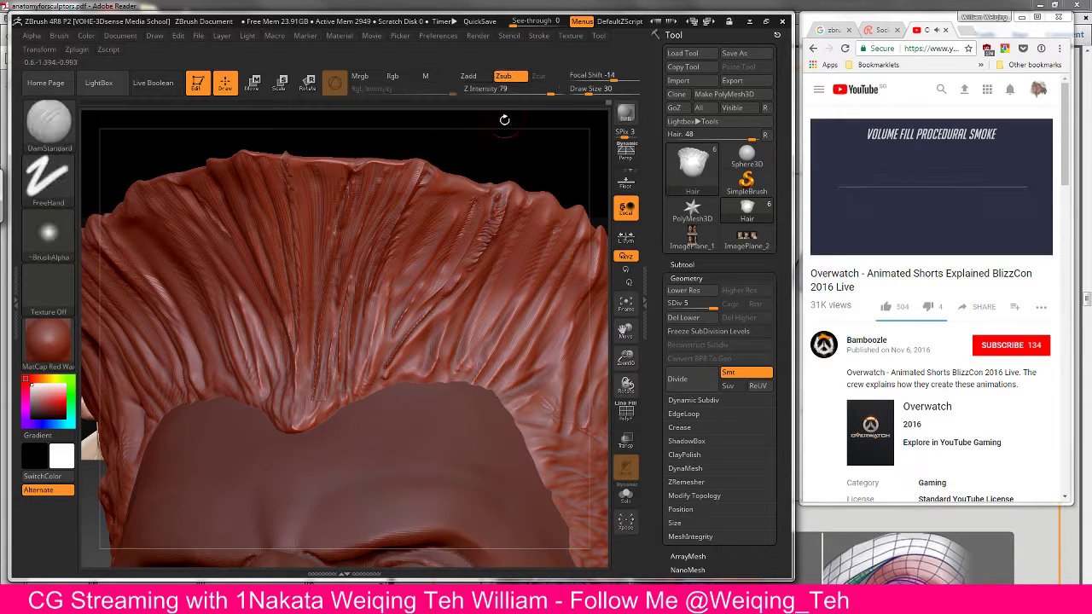
{"action": "mouse_move", "coordinate": [499, 119]}
{"action": "left_mouse_down"}
{"action": "mouse_move", "coordinate": [341, 171]}
{"action": "mouse_move", "coordinate": [123, 133]}
{"action": "left_mouse_up"}
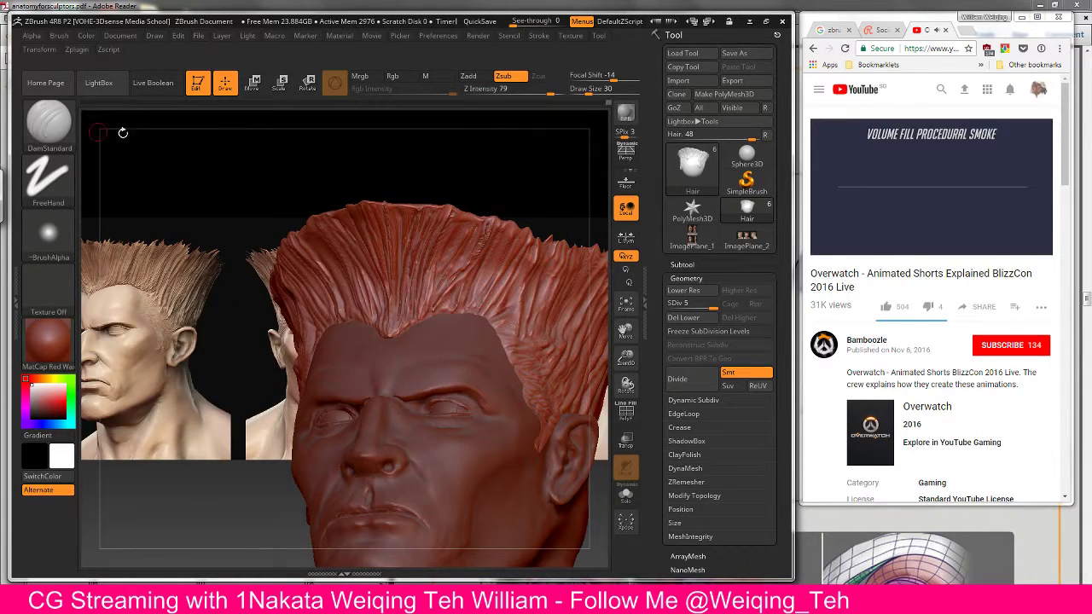
Step: Switch to the Rake brush in Zadd with Alpha 07 and rake fine strands into the centre front hair at draw size 42
{"action": "left_click", "coordinate": [49, 121]}
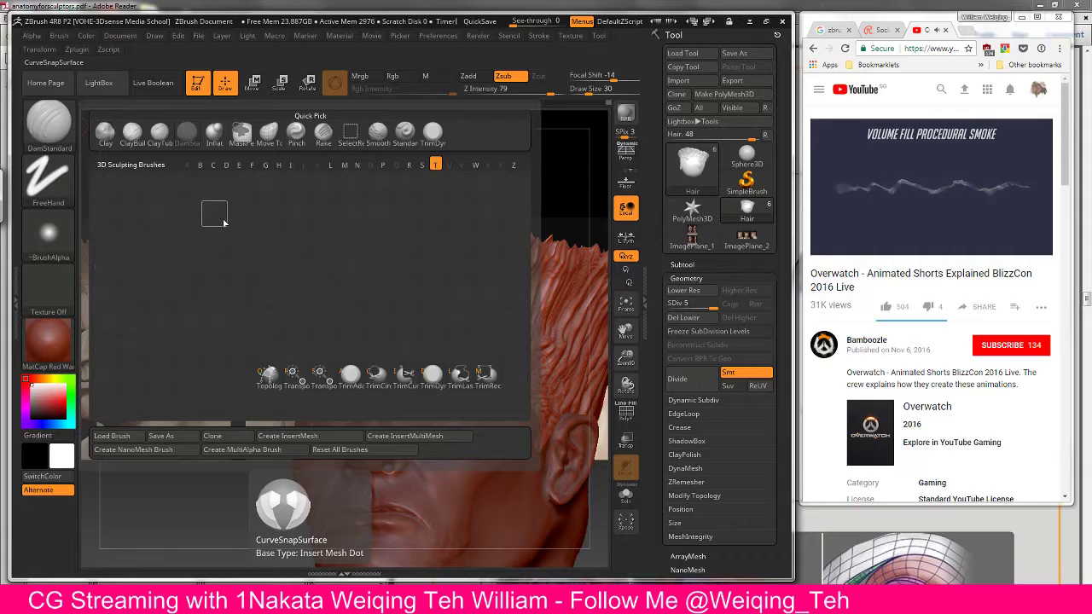
{"action": "key", "text": "w"}
{"action": "left_click", "coordinate": [61, 130]}
{"action": "key", "text": "r"}
{"action": "key", "text": "a"}
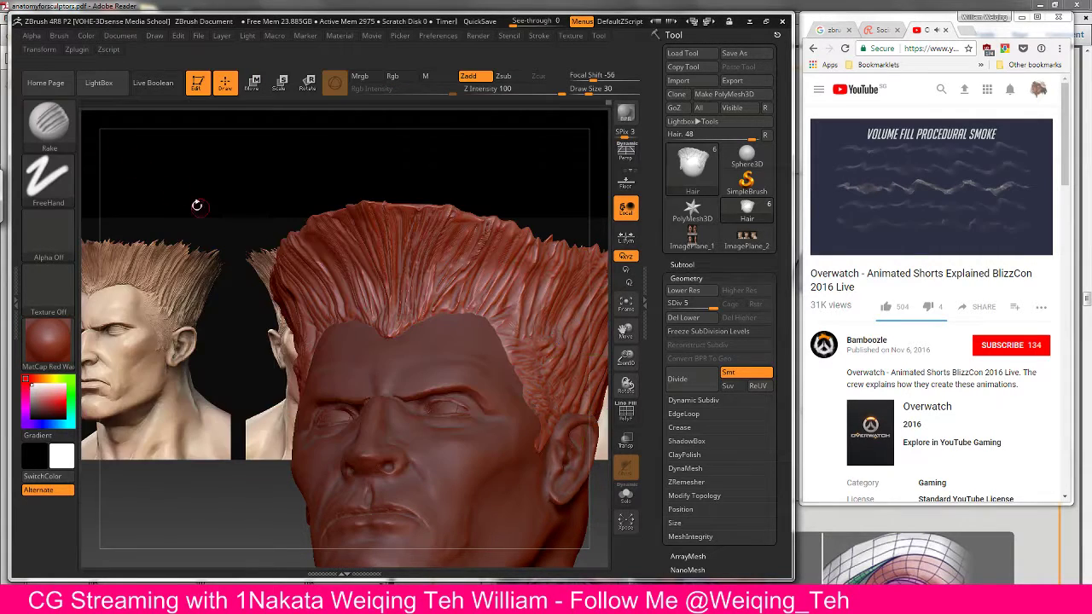
{"action": "mouse_move", "coordinate": [500, 182]}
{"action": "left_mouse_down", "text": "alt"}
{"action": "mouse_move", "coordinate": [465, 162]}
{"action": "mouse_move", "coordinate": [447, 279]}
{"action": "left_mouse_up", "text": "alt"}
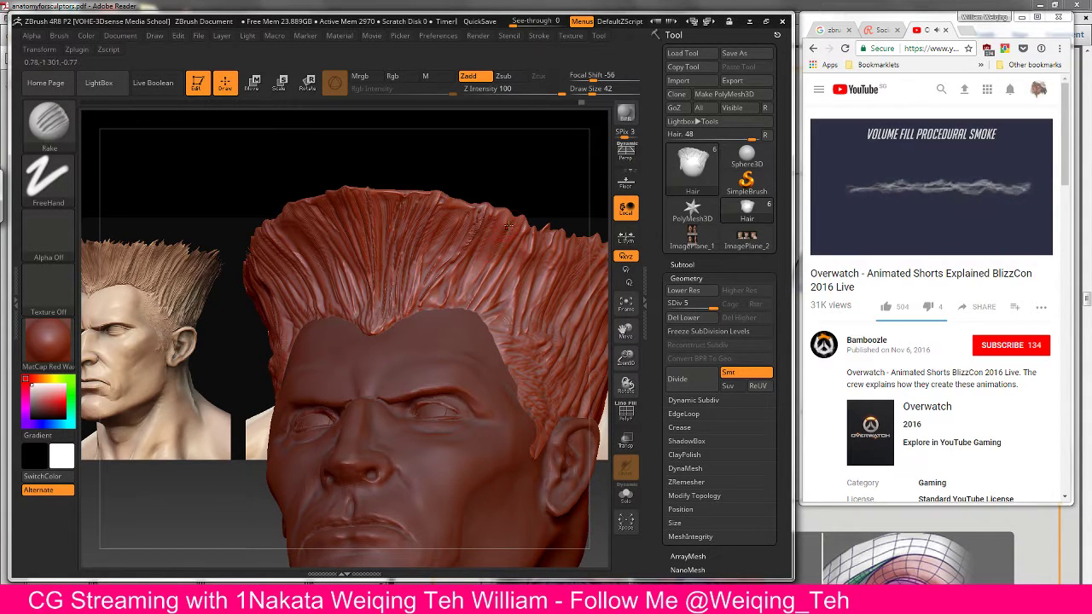
{"action": "left_click", "coordinate": [47, 229]}
{"action": "left_click", "coordinate": [281, 245]}
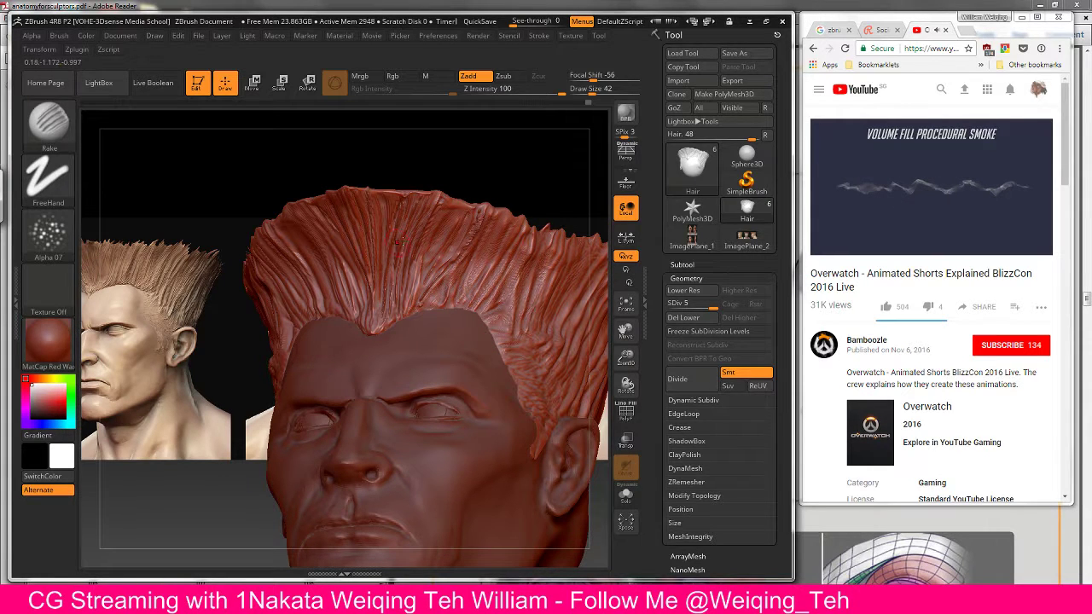
Step: Rake fine strands from the front hair across the temple and side hair above the ear at draw size 54 and Z intensity 100
{"action": "left_click_drag", "start_coordinate": [451, 167], "coordinate": [448, 174]}
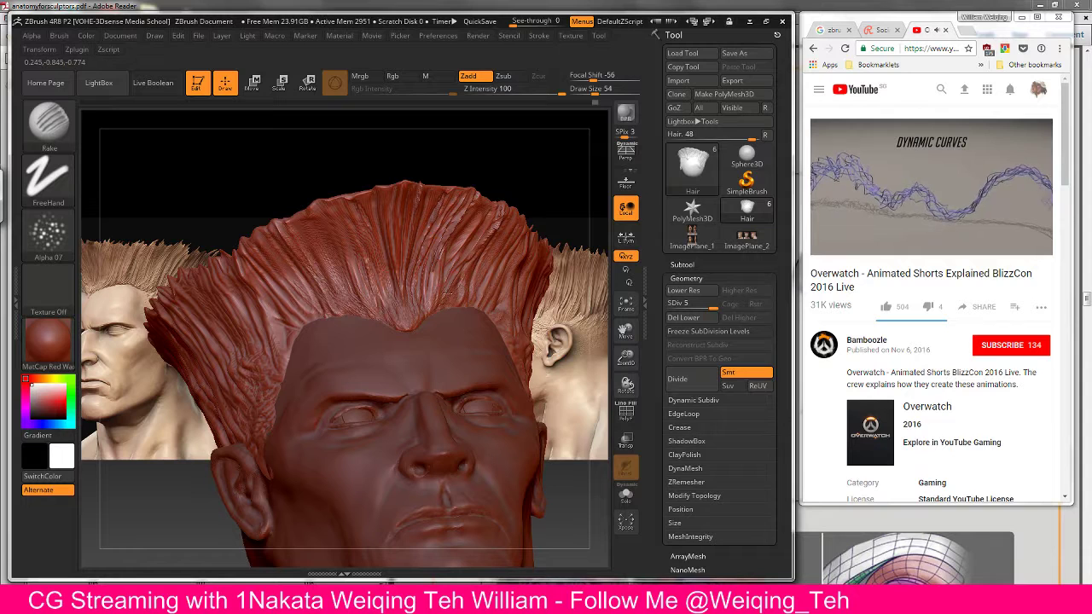
{"action": "key", "text": "ctrl+z"}
{"action": "left_click_drag", "start_coordinate": [536, 176], "coordinate": [473, 192]}
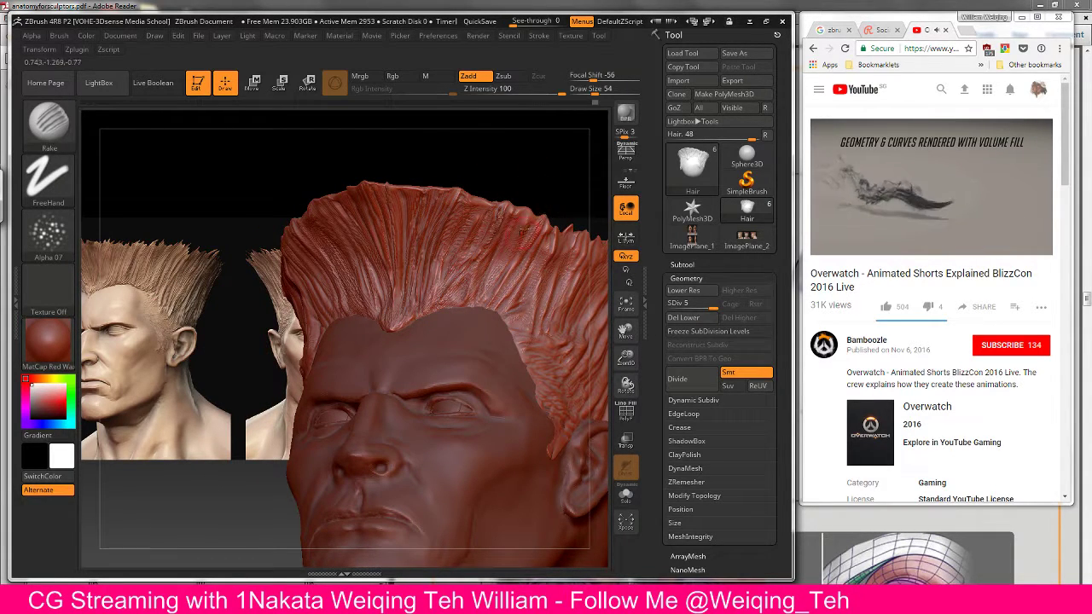
{"action": "left_click_drag", "start_coordinate": [540, 176], "coordinate": [384, 299]}
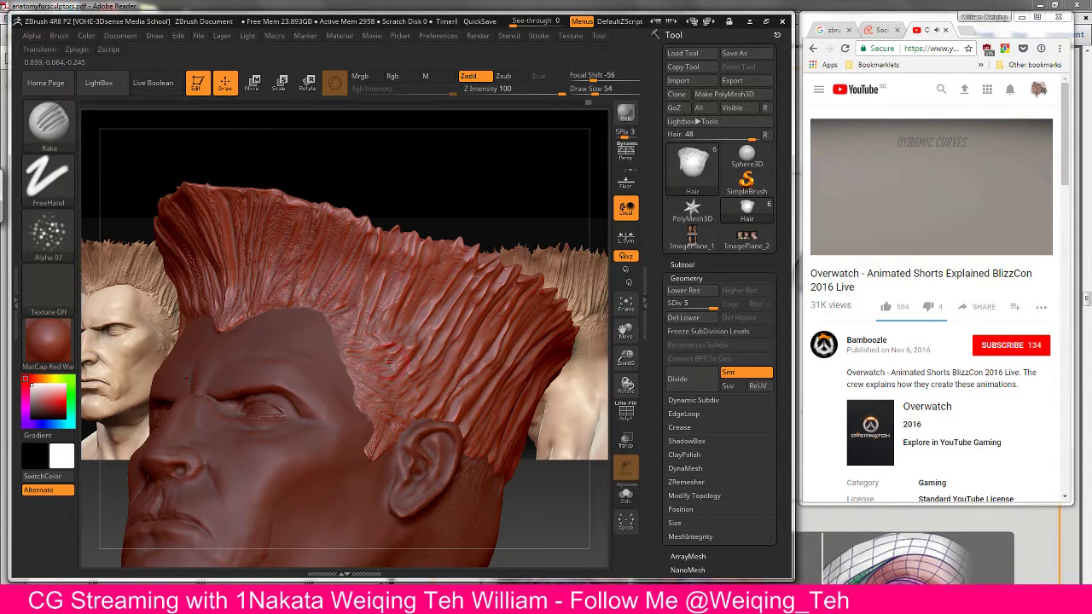
{"action": "left_click_drag", "start_coordinate": [492, 207], "coordinate": [452, 302], "text": "alt"}
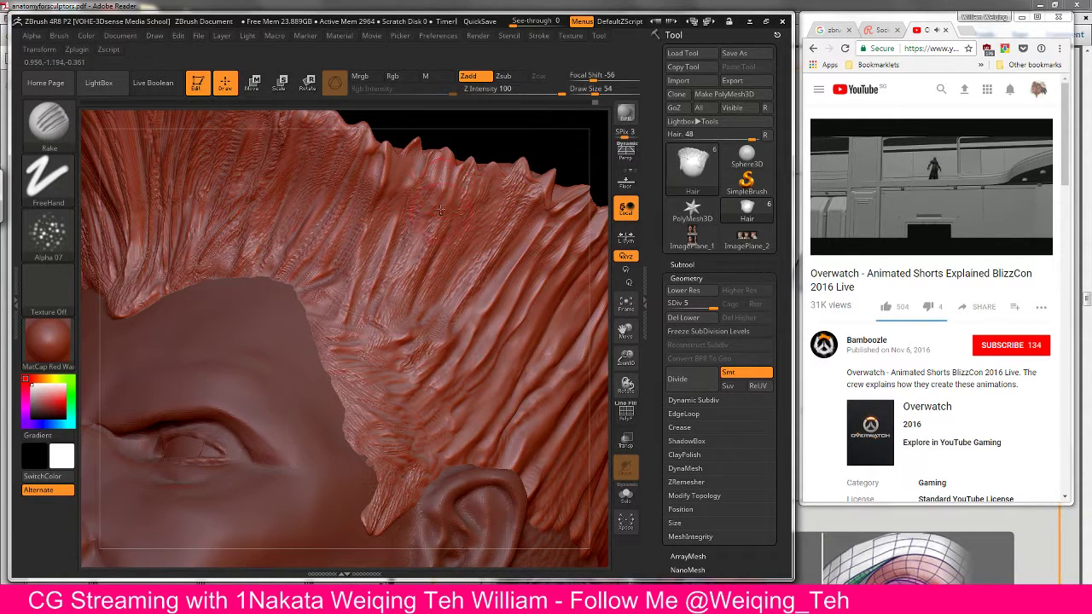
Step: Save the tool as GuileFacialMuscles_010.ZTL in the 05-FaceHair folder, replacing the existing file
{"action": "mouse_move", "coordinate": [500, 128]}
{"action": "left_mouse_down"}
{"action": "mouse_move", "coordinate": [532, 133]}
{"action": "mouse_move", "coordinate": [598, 115]}
{"action": "left_mouse_up"}
{"action": "left_click", "coordinate": [745, 54]}
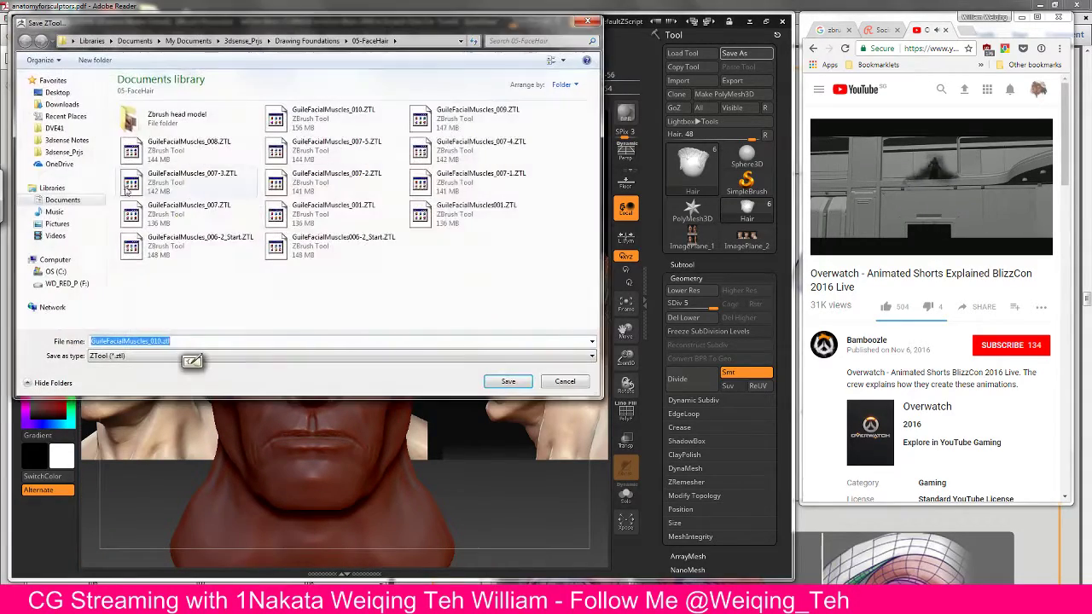
{"action": "key", "text": "Return"}
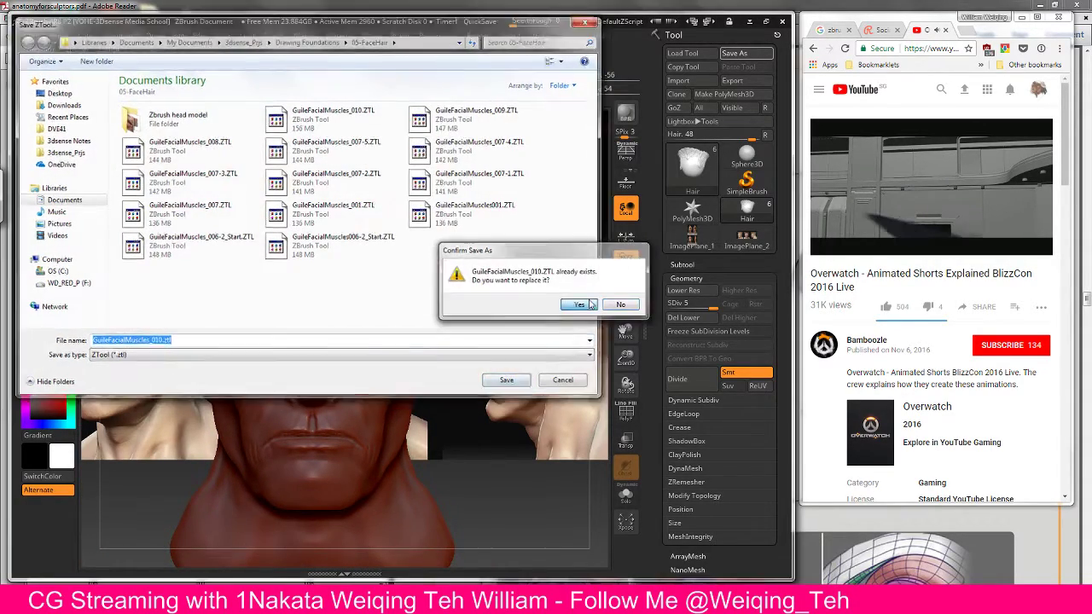
{"action": "left_click", "coordinate": [579, 304]}
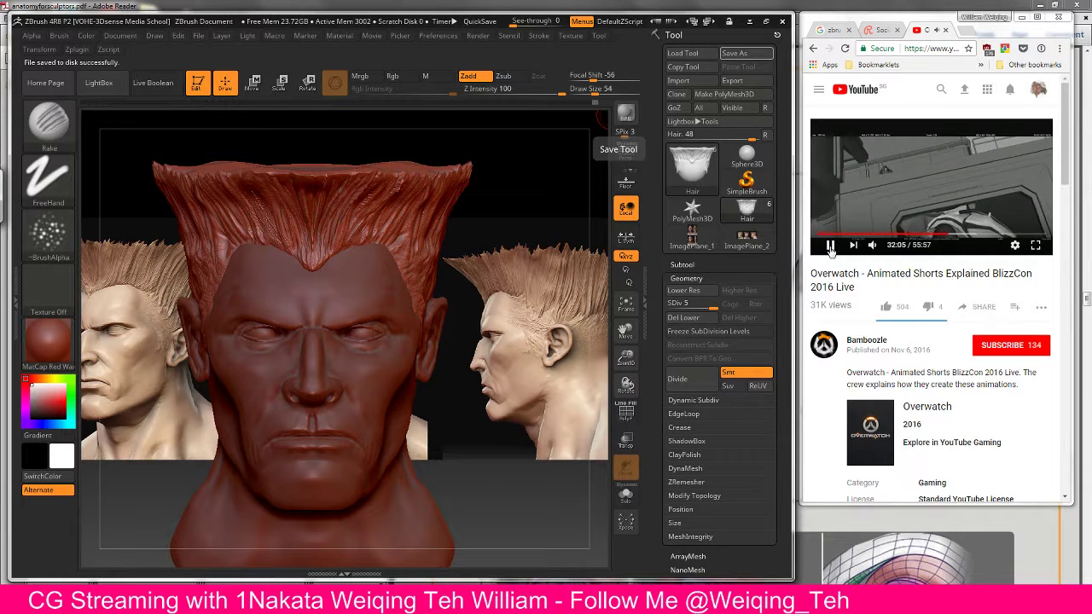
{"action": "left_click", "coordinate": [830, 245]}
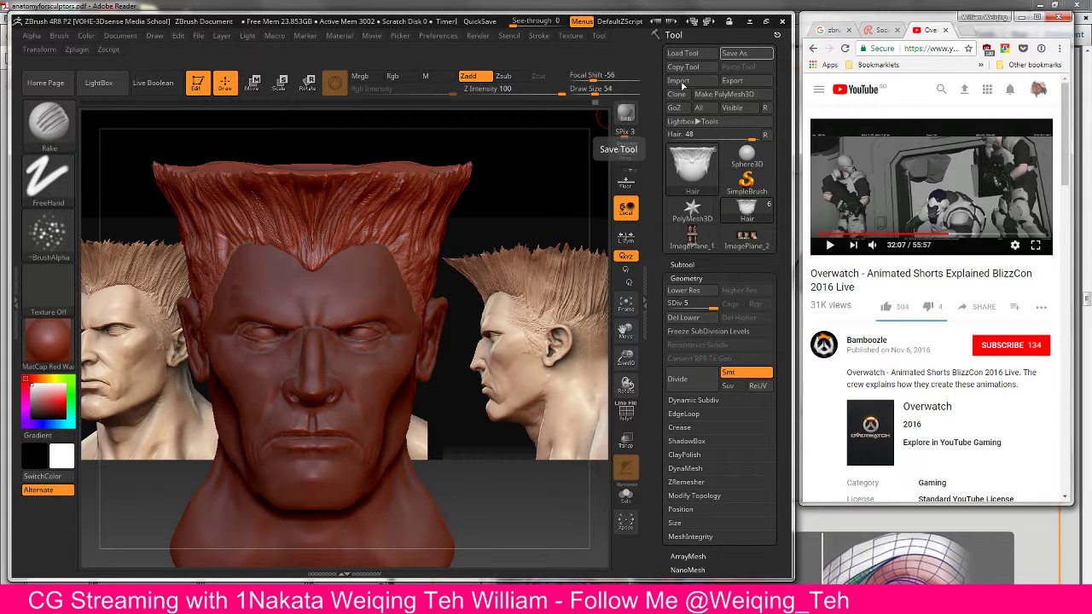
{"action": "left_click", "coordinate": [646, 304]}
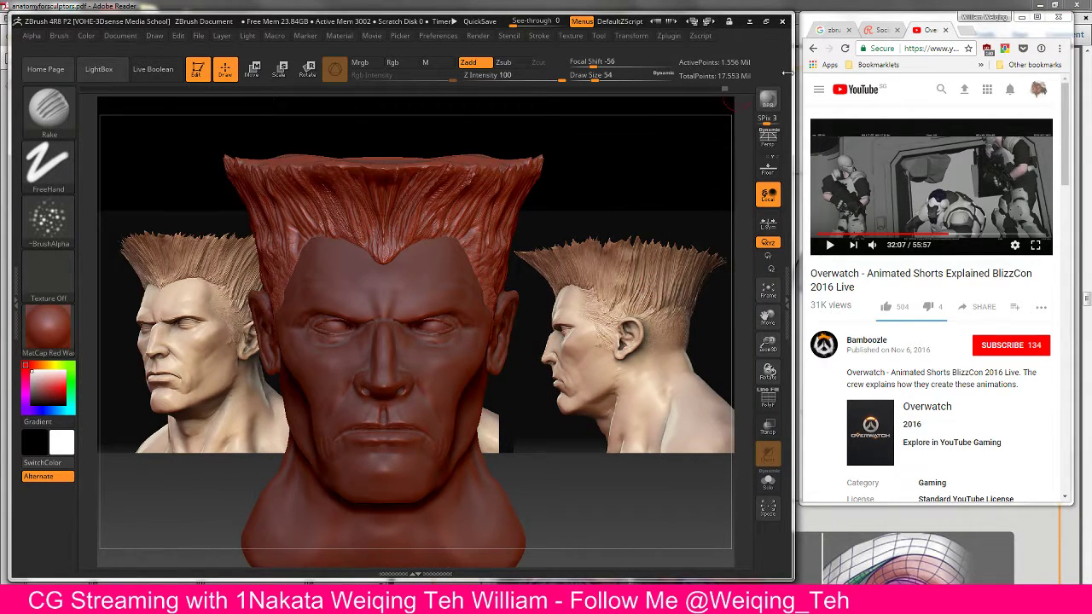
{"action": "left_click_drag", "start_coordinate": [792, 73], "coordinate": [716, 73]}
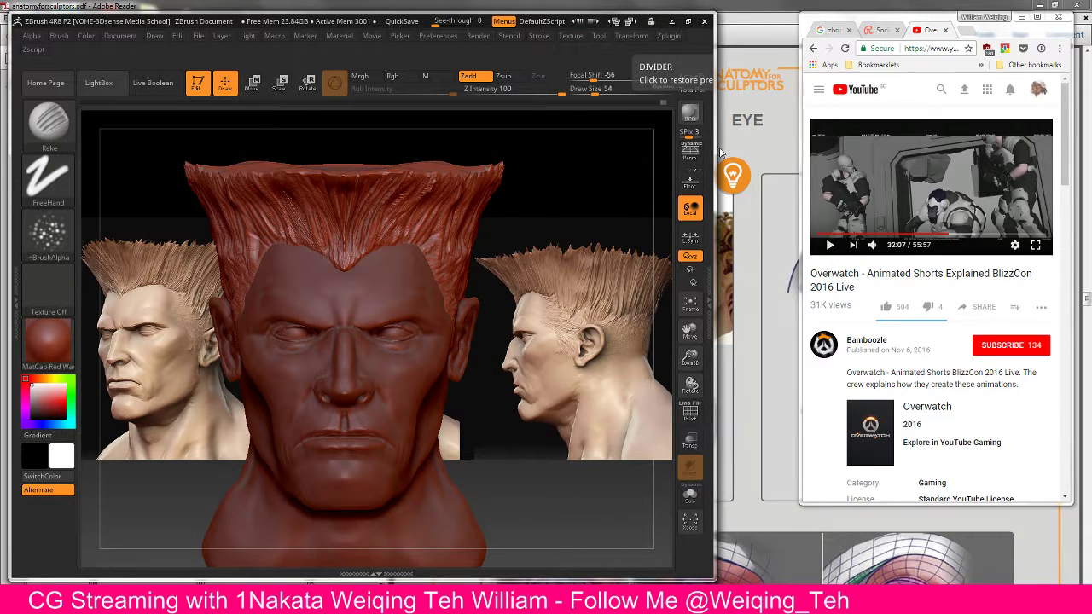
{"action": "left_click_drag", "start_coordinate": [713, 145], "coordinate": [782, 145]}
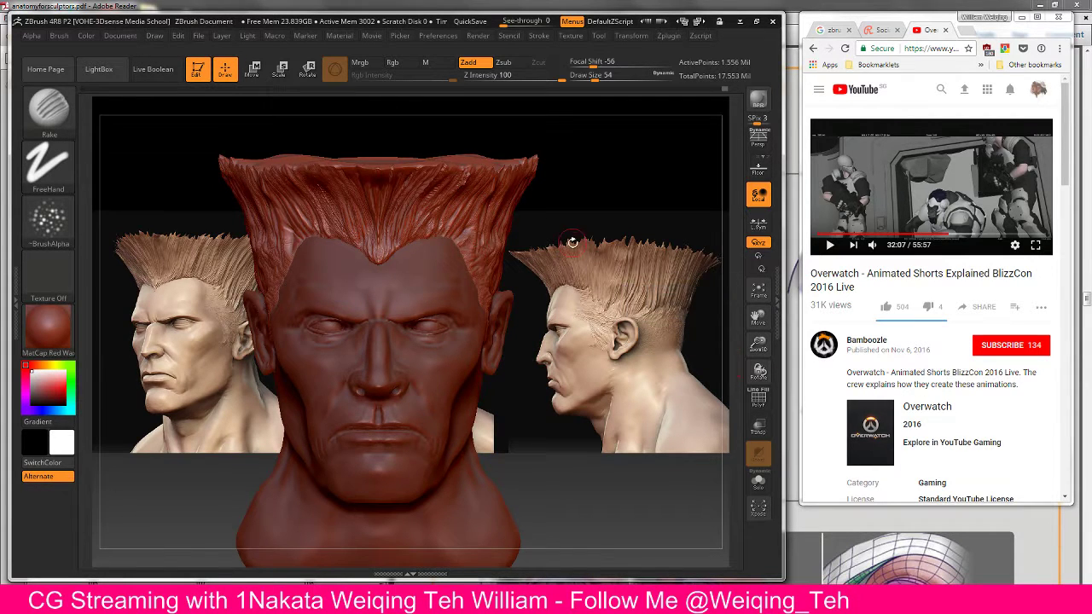
Step: Select the Face subtool and rake short-hair texture into the scalp just below the hairline behind the ear
{"action": "left_click_drag", "start_coordinate": [571, 243], "coordinate": [512, 248]}
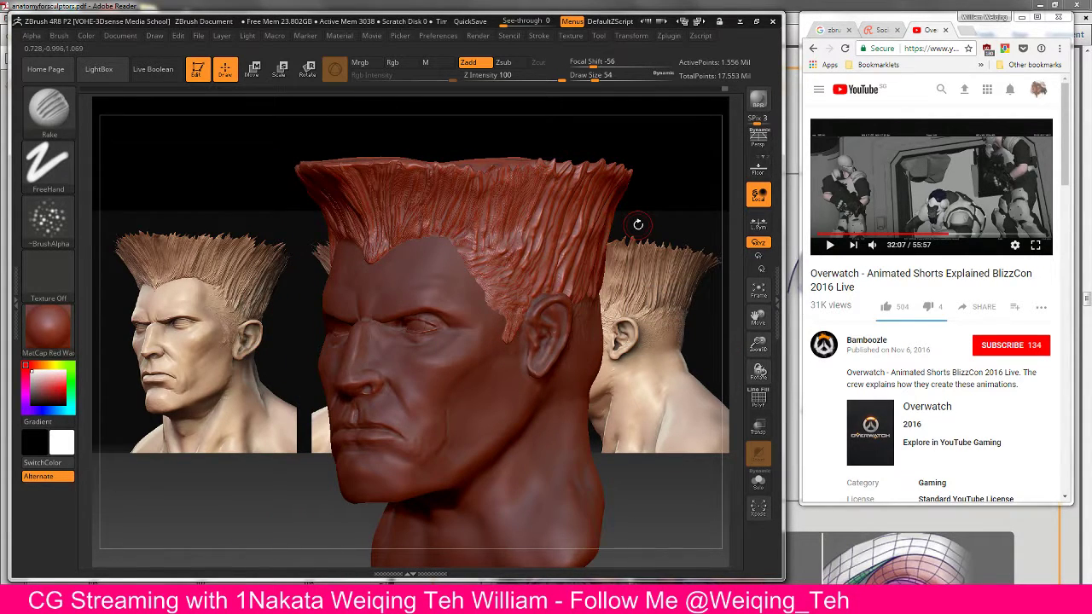
{"action": "left_click_drag", "start_coordinate": [637, 224], "coordinate": [511, 247]}
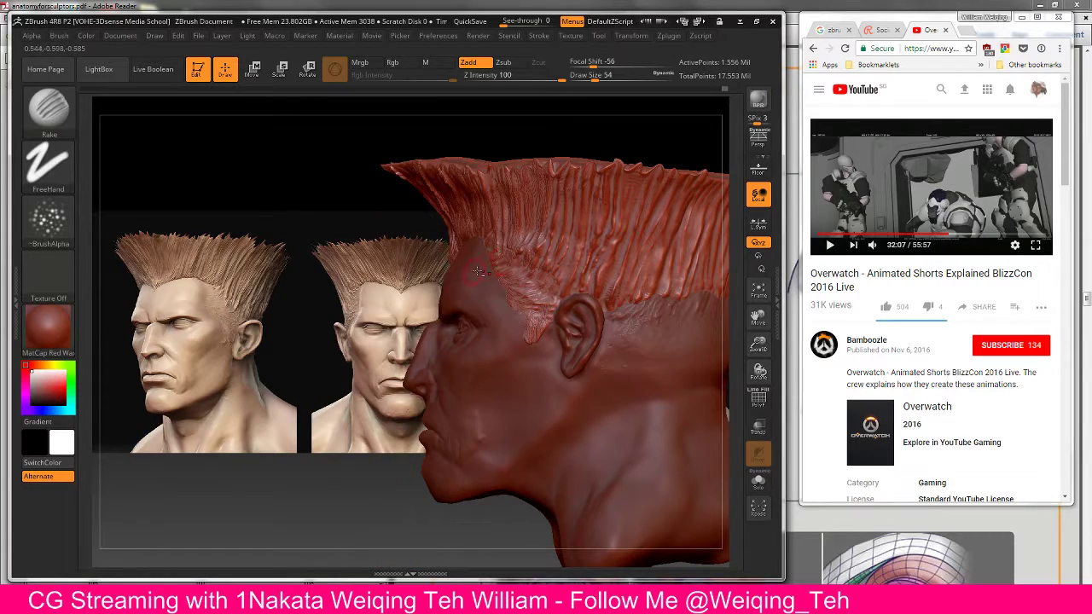
{"action": "left_click_drag", "start_coordinate": [616, 230], "coordinate": [361, 301]}
{"action": "left_click_drag", "start_coordinate": [631, 145], "coordinate": [529, 294]}
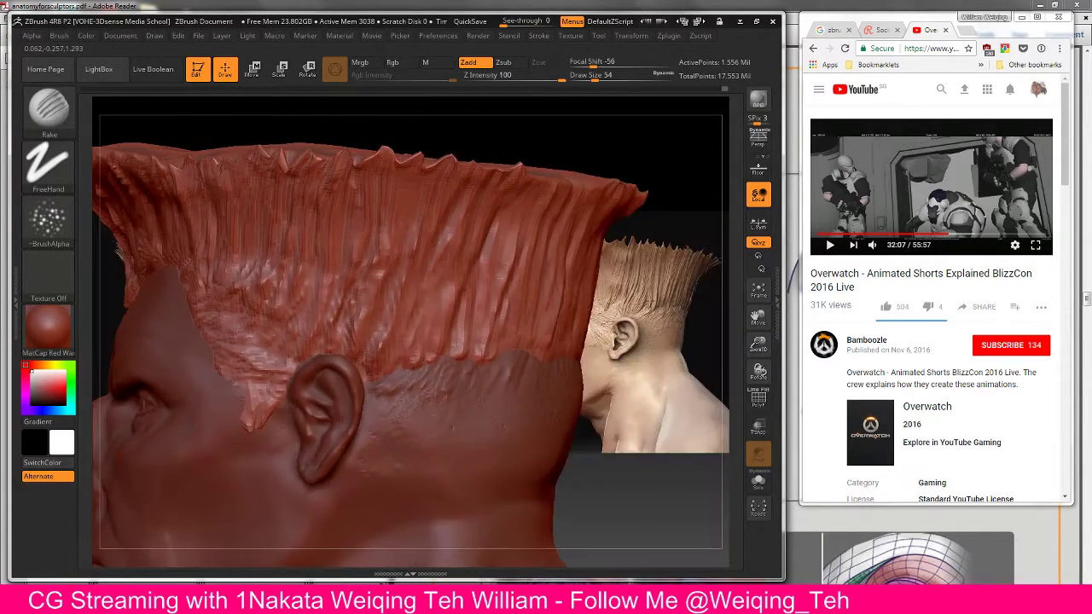
{"action": "left_click", "coordinate": [779, 307]}
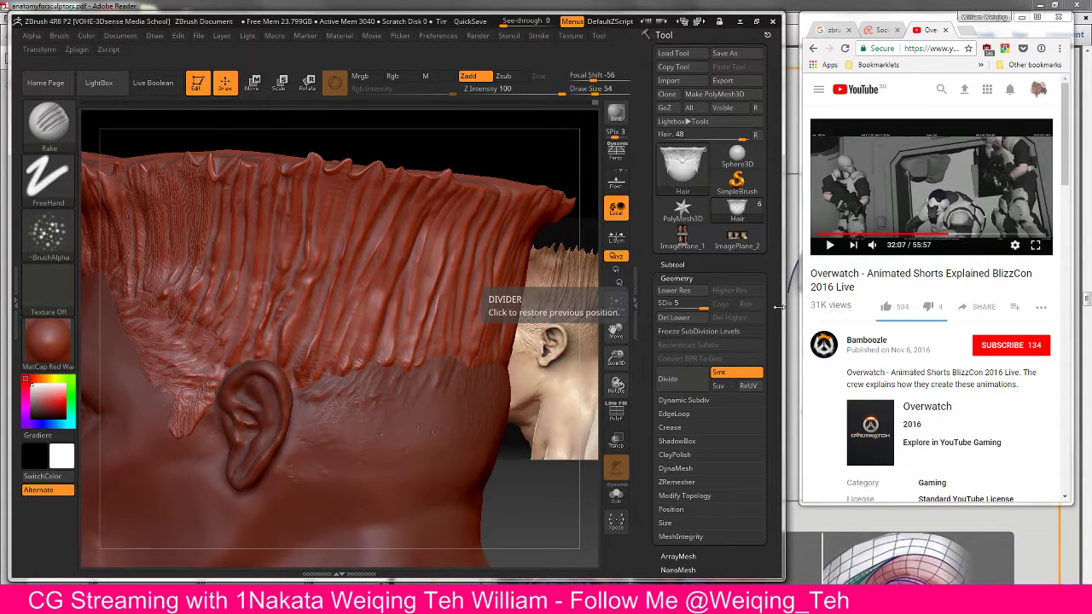
{"action": "left_click", "coordinate": [674, 265]}
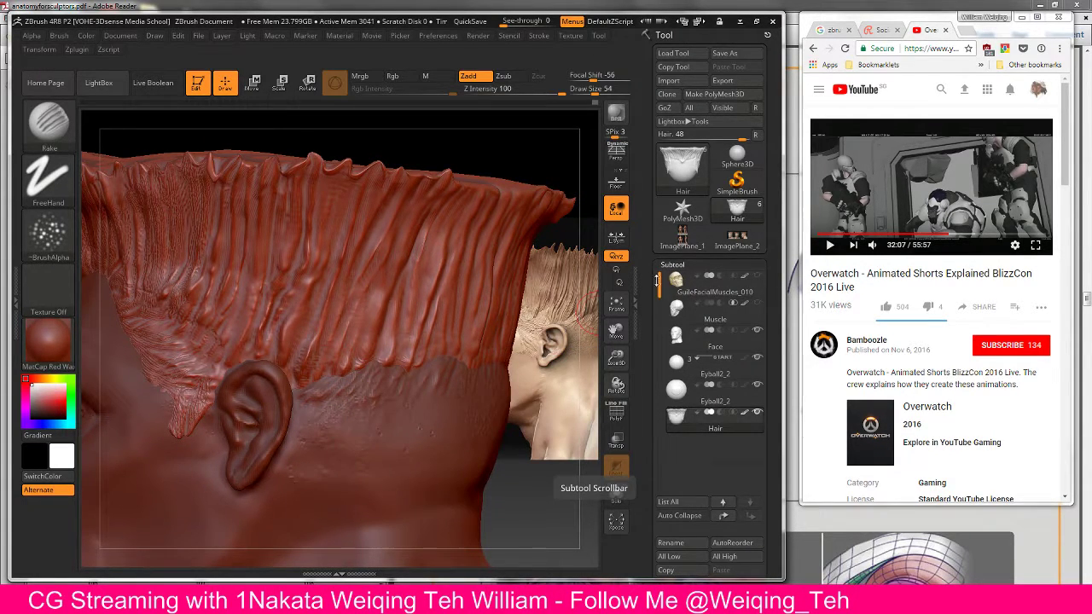
{"action": "mouse_move", "coordinate": [562, 379]}
{"action": "left_mouse_down"}
{"action": "mouse_move", "coordinate": [538, 376]}
{"action": "mouse_move", "coordinate": [554, 375]}
{"action": "mouse_move", "coordinate": [502, 314]}
{"action": "mouse_move", "coordinate": [563, 354]}
{"action": "left_mouse_up"}
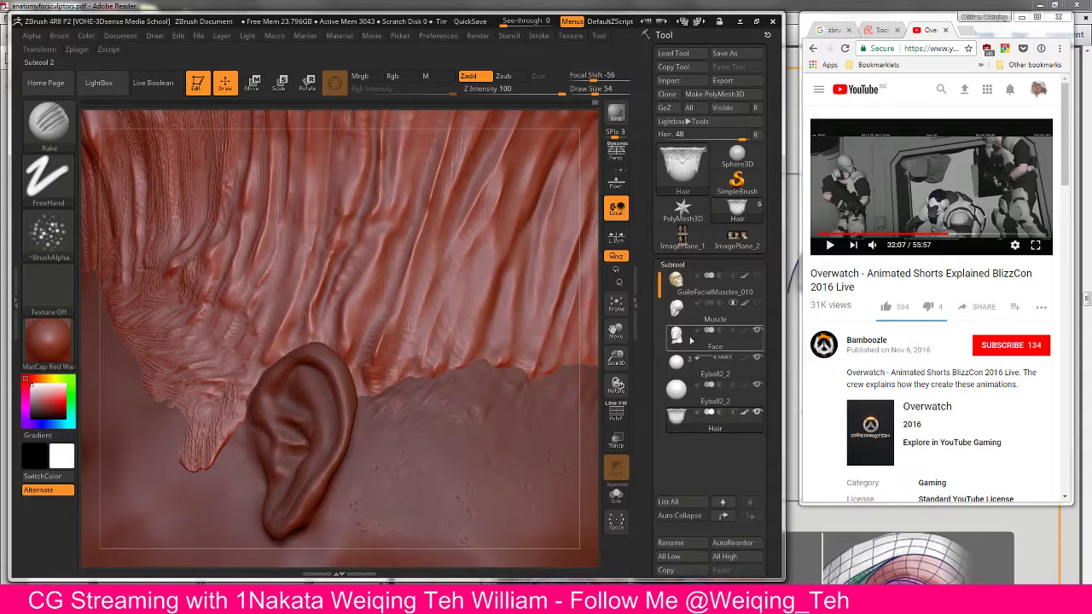
{"action": "left_click", "coordinate": [708, 337]}
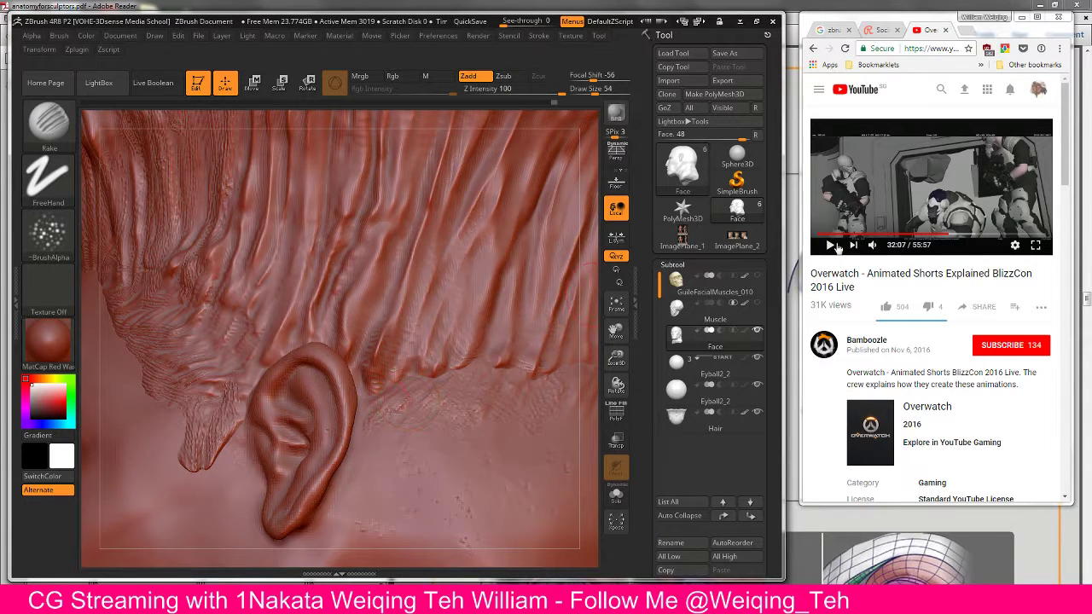
Step: Resume the Overwatch video and minimise the anatomyforsculptors.pdf window behind the sculpt
{"action": "left_click", "coordinate": [835, 245]}
{"action": "left_click", "coordinate": [784, 268]}
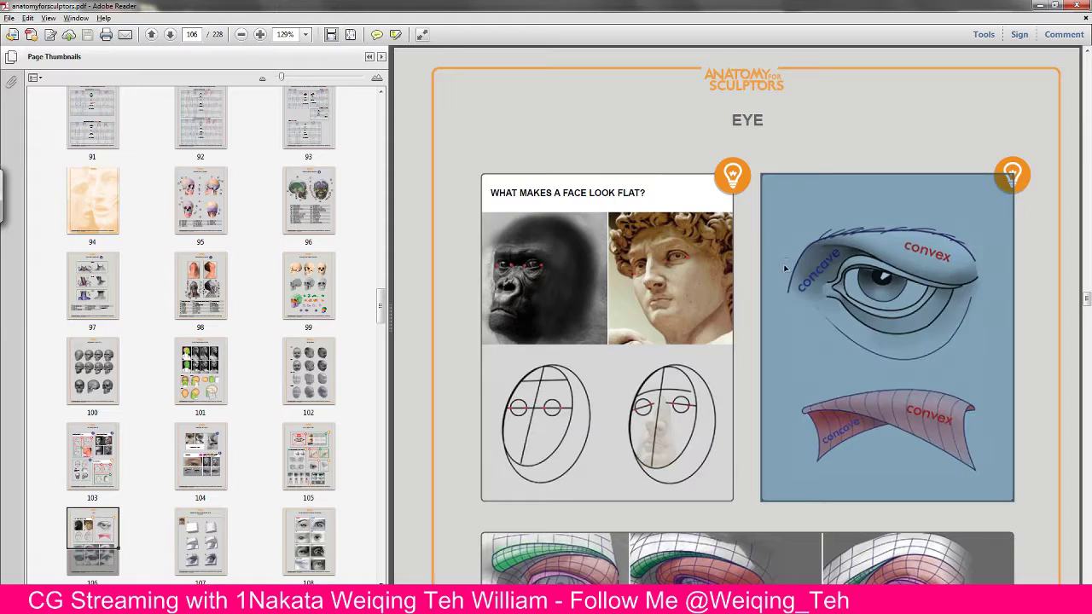
{"action": "left_click", "coordinate": [1038, 6]}
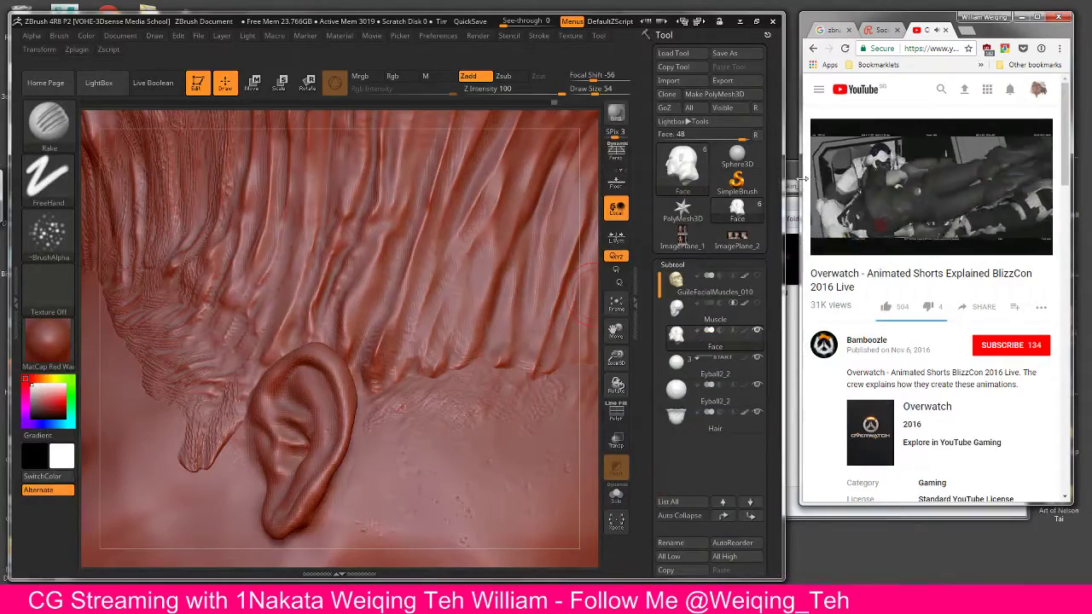
{"action": "left_click_drag", "start_coordinate": [781, 175], "coordinate": [788, 175]}
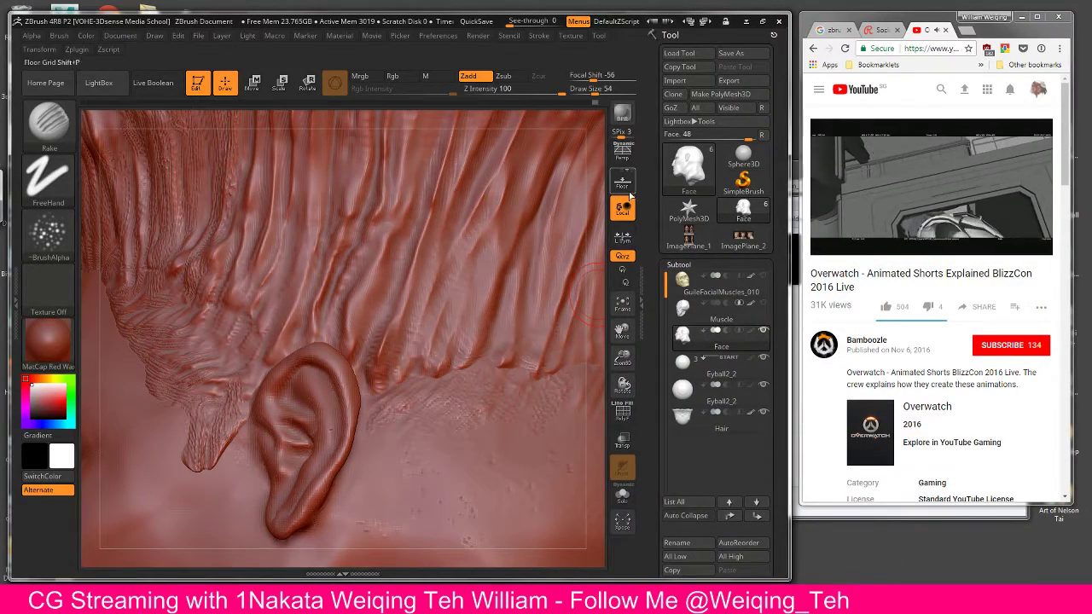
Step: Rake more short-hair texture on the Face subtool behind the ear, and fine strands on the Hair subtool above it
{"action": "left_click_drag", "start_coordinate": [567, 121], "coordinate": [392, 346]}
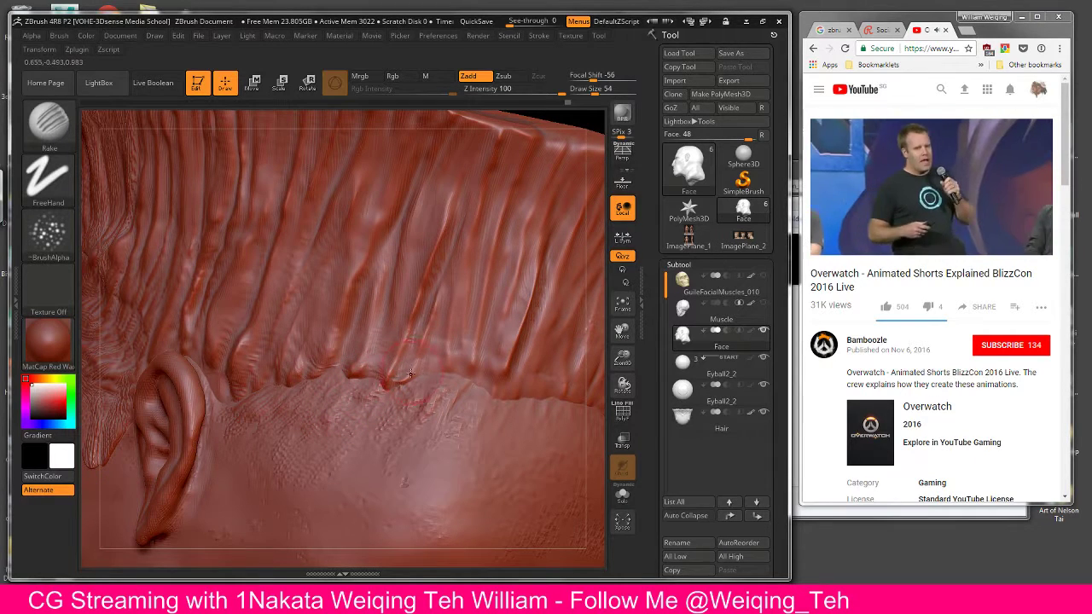
{"action": "left_click", "coordinate": [683, 418]}
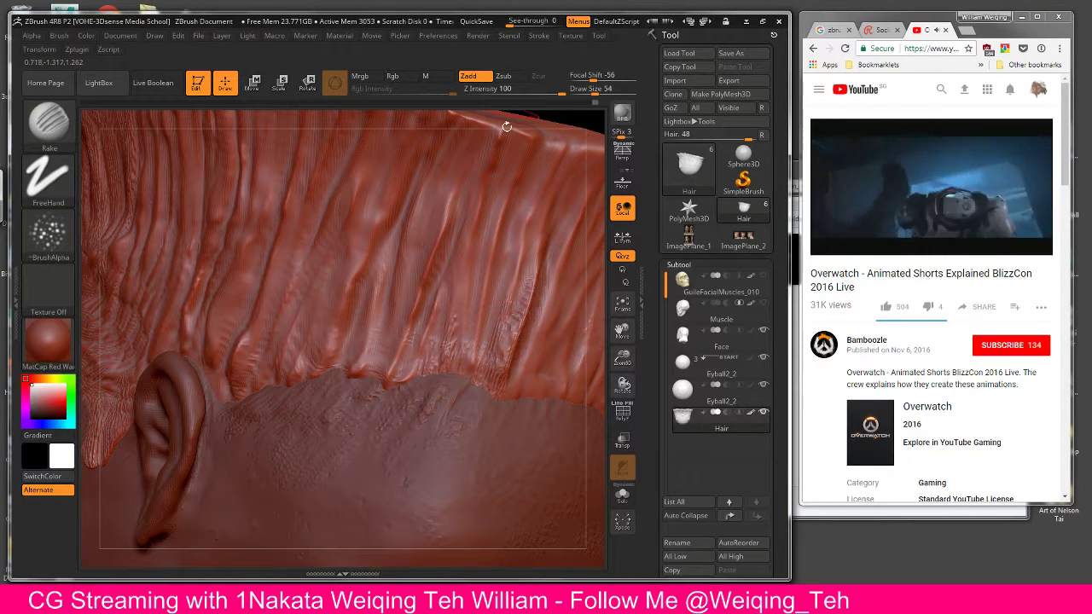
{"action": "left_click", "coordinate": [538, 36]}
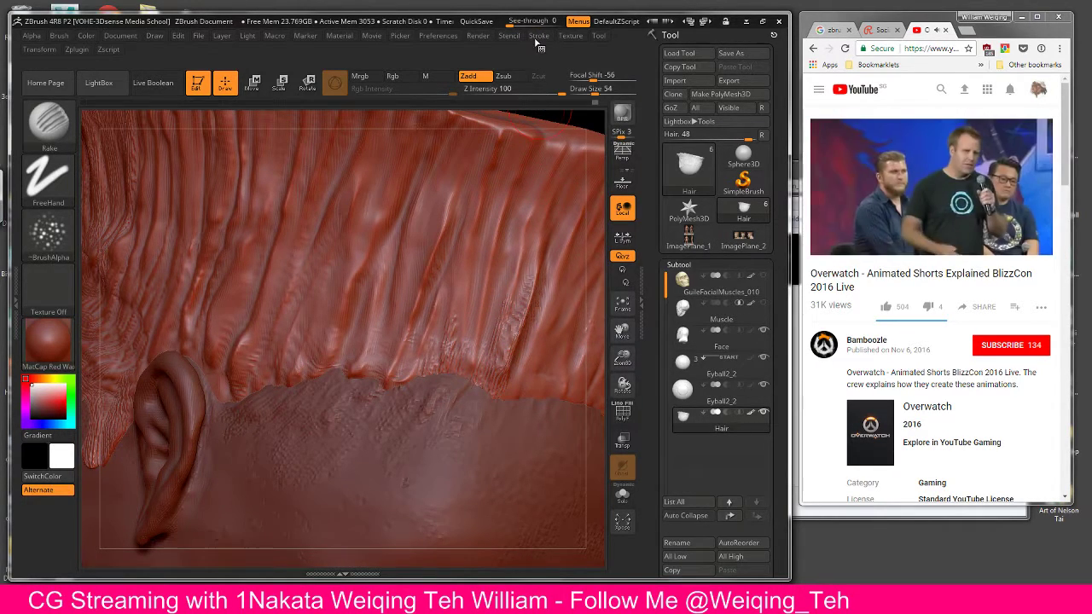
{"action": "left_click", "coordinate": [538, 37]}
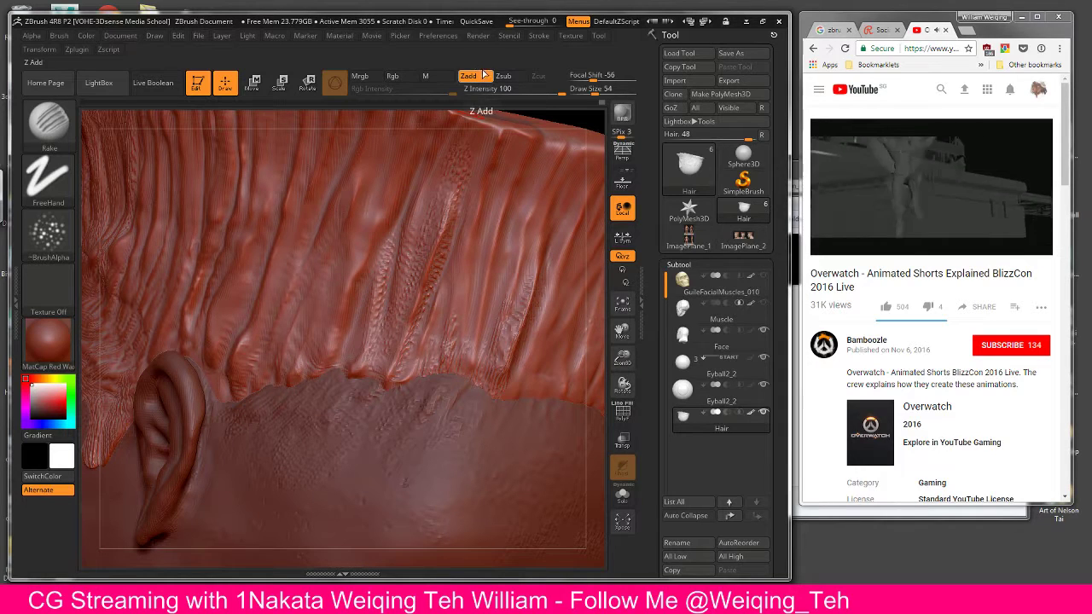
{"action": "left_click", "coordinate": [536, 37]}
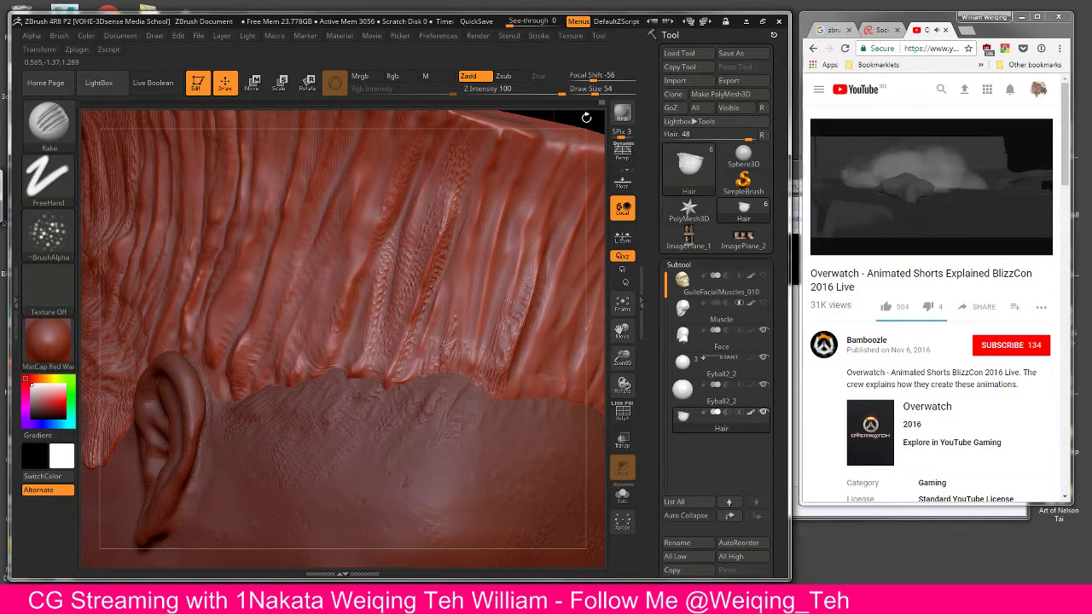
Step: Rake fine vertical strands across the hair at the back of the head with the Rake brush at draw size 62
{"action": "right_click_drag", "start_coordinate": [499, 151], "coordinate": [461, 275]}
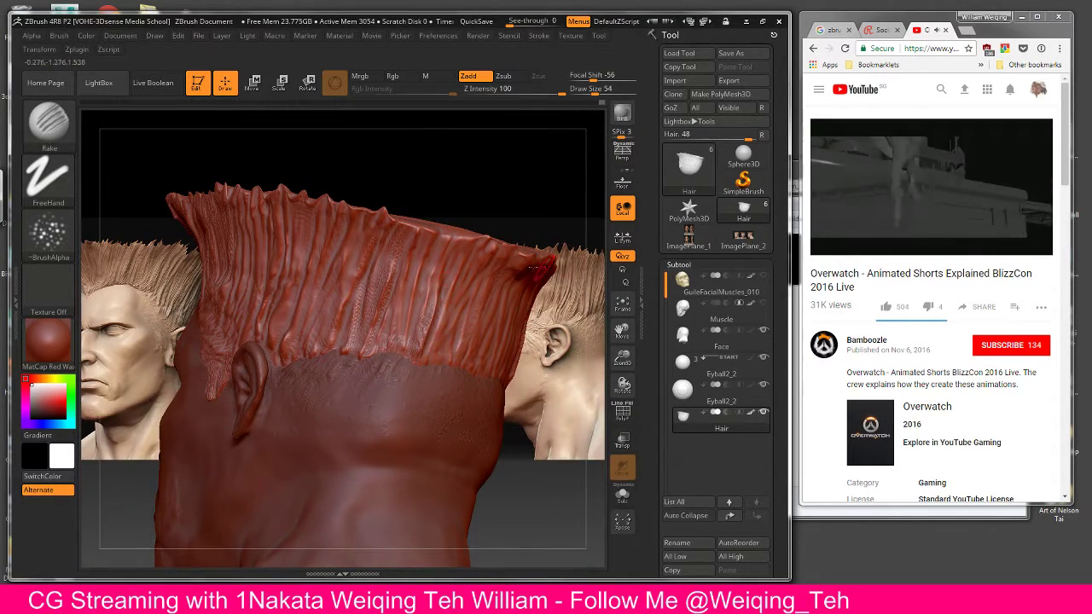
{"action": "right_click_drag", "start_coordinate": [585, 280], "coordinate": [563, 279]}
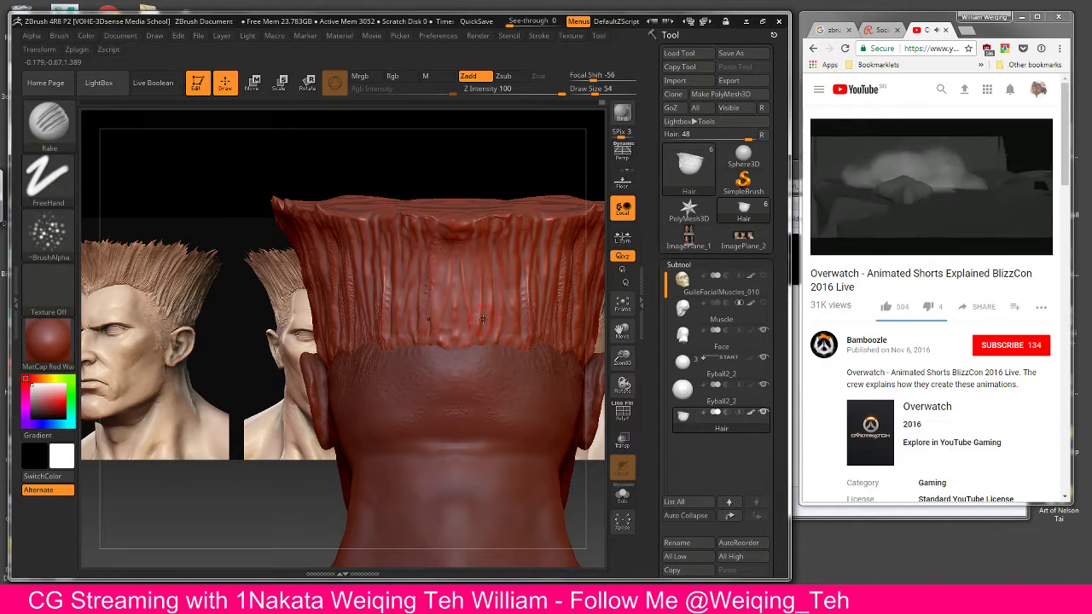
{"action": "key", "text": "]"}
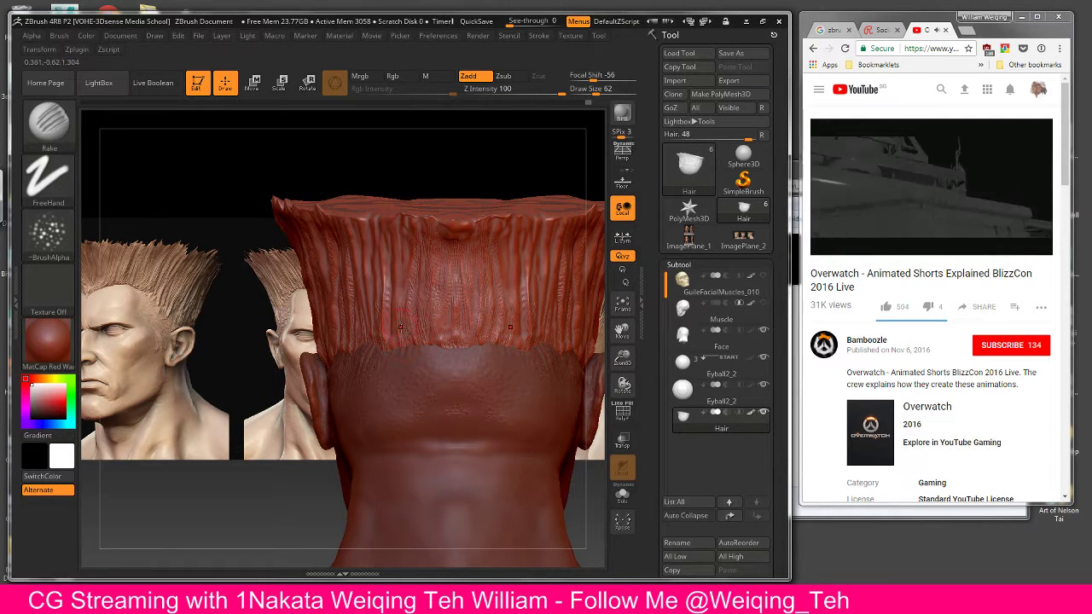
{"action": "right_click_drag", "start_coordinate": [456, 176], "coordinate": [467, 206]}
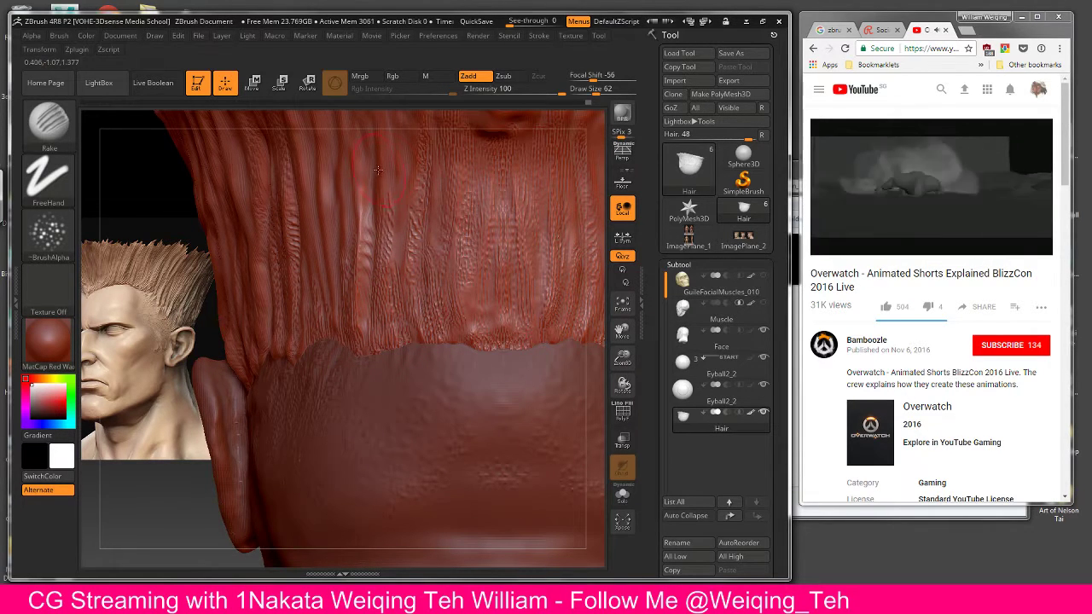
{"action": "right_click_drag", "start_coordinate": [457, 137], "coordinate": [339, 259]}
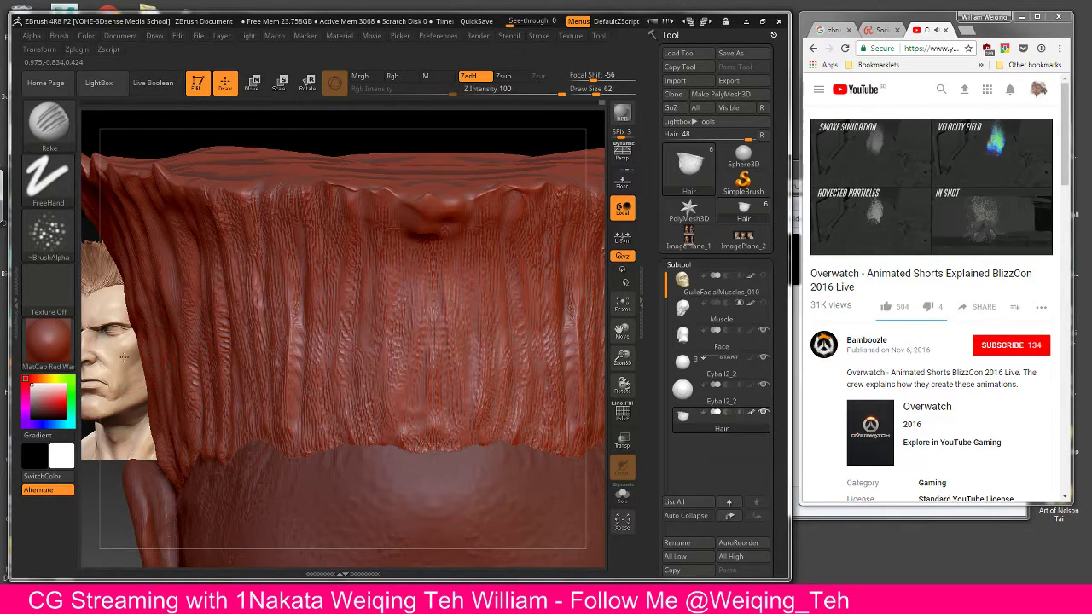
Step: Pause the Overwatch video and carve creases between the hair clumps at the back corner with DamStandard at draw size 22
{"action": "left_click_drag", "start_coordinate": [123, 356], "coordinate": [208, 356]}
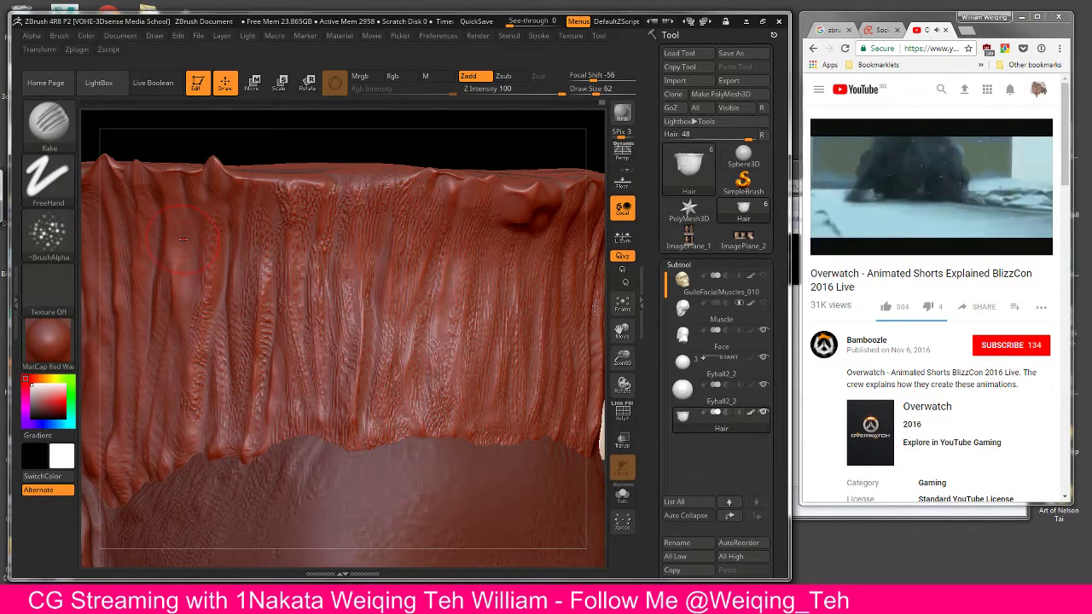
{"action": "mouse_move", "coordinate": [916, 135]}
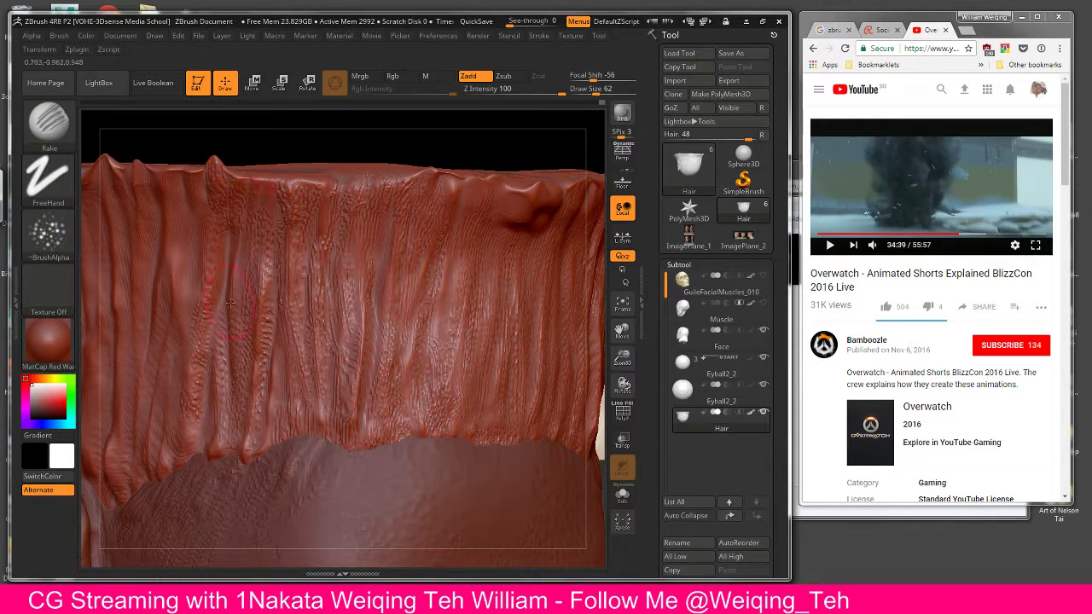
{"action": "key", "text": "b"}
{"action": "key", "text": "d"}
{"action": "key", "text": "s"}
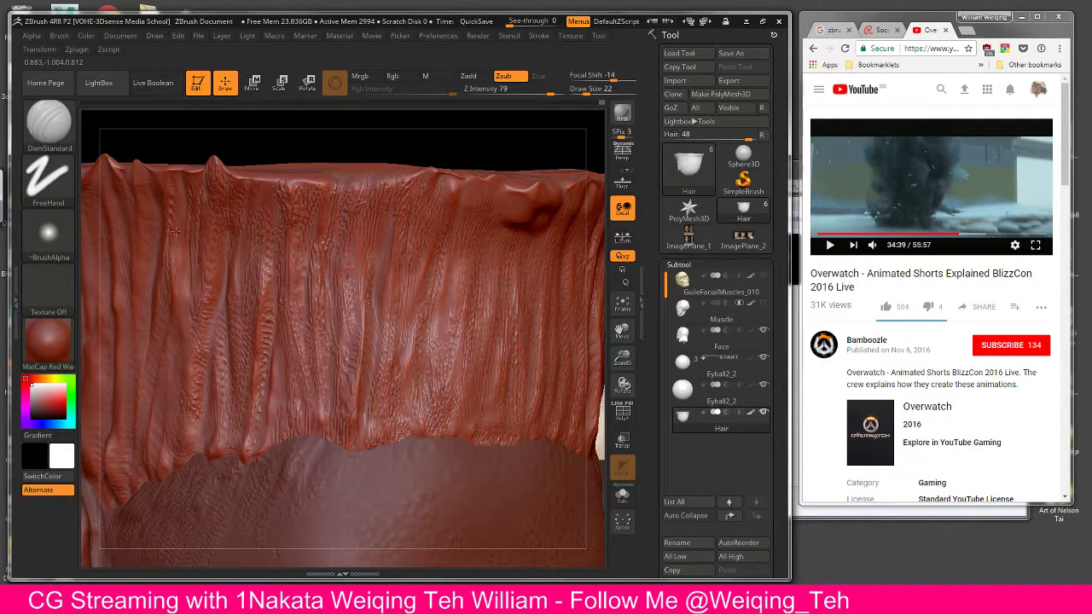
{"action": "key", "text": "shift"}
{"action": "left_click_drag", "start_coordinate": [202, 146], "coordinate": [271, 124]}
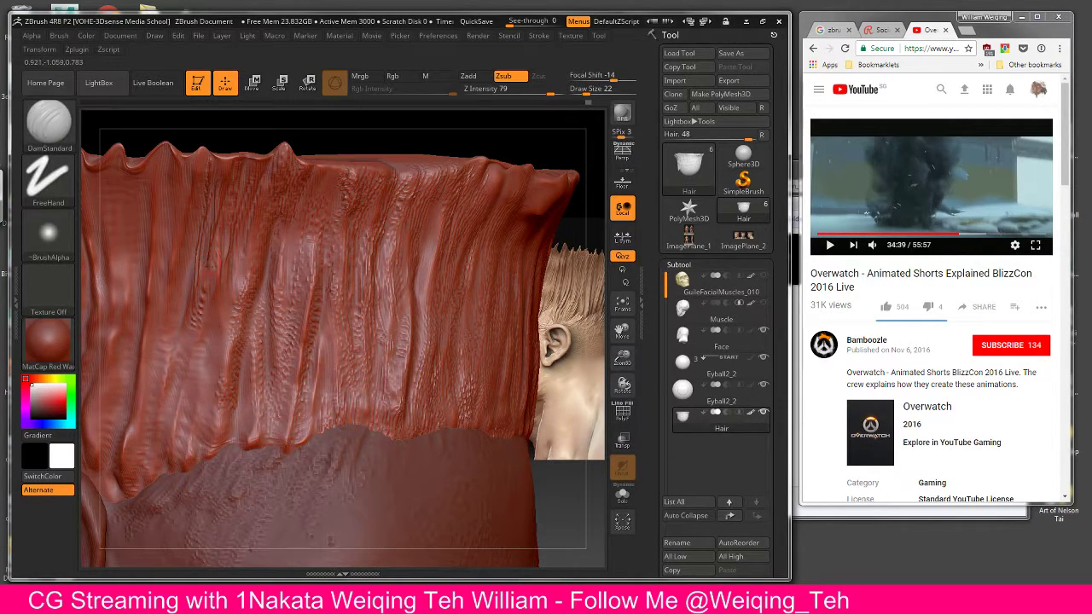
Step: Undo the last crease stroke and reshape the nearby back-corner clump with Move Topological at draw size 42
{"action": "left_click_drag", "start_coordinate": [208, 263], "coordinate": [189, 341]}
{"action": "key", "text": "ctrl+z"}
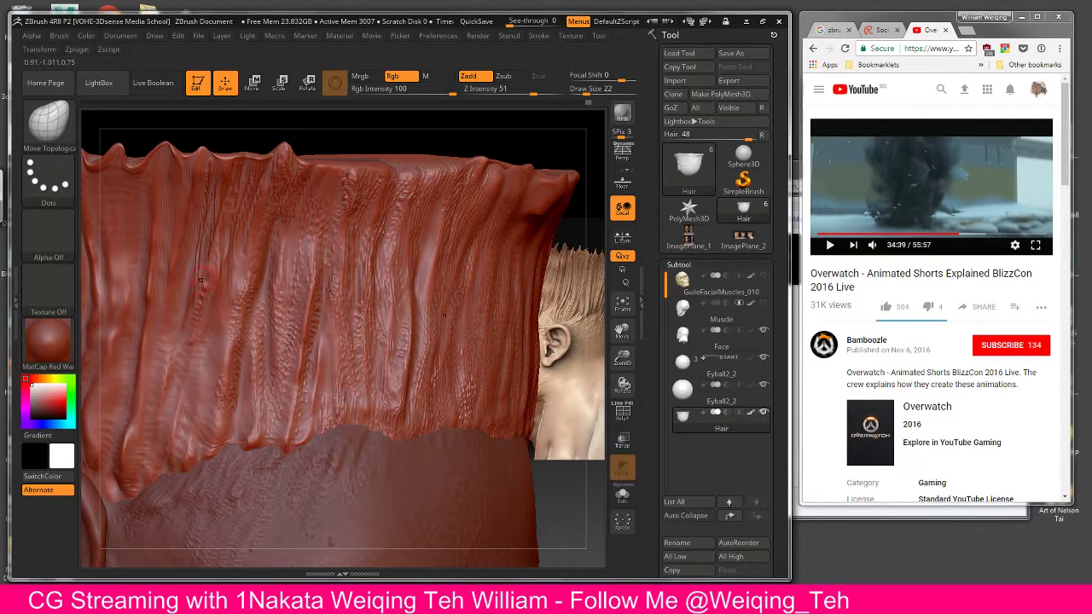
{"action": "key", "text": "]"}
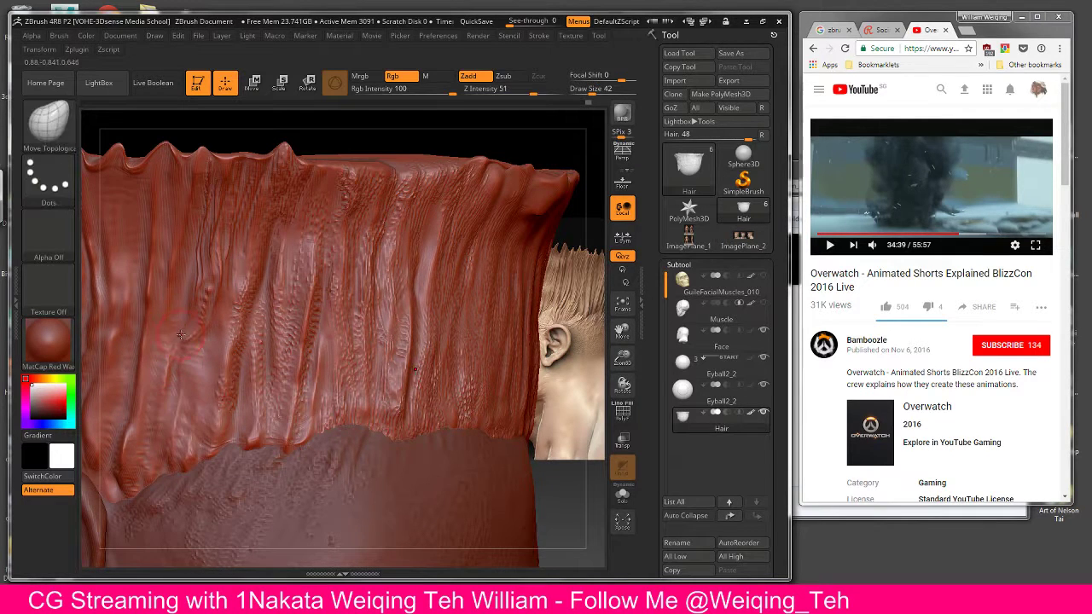
Step: Carve long creases from the hairline up to the hair tips behind the ear with DamStandard at draw size 42
{"action": "key", "text": "b"}
{"action": "key", "text": "d"}
{"action": "key", "text": "s"}
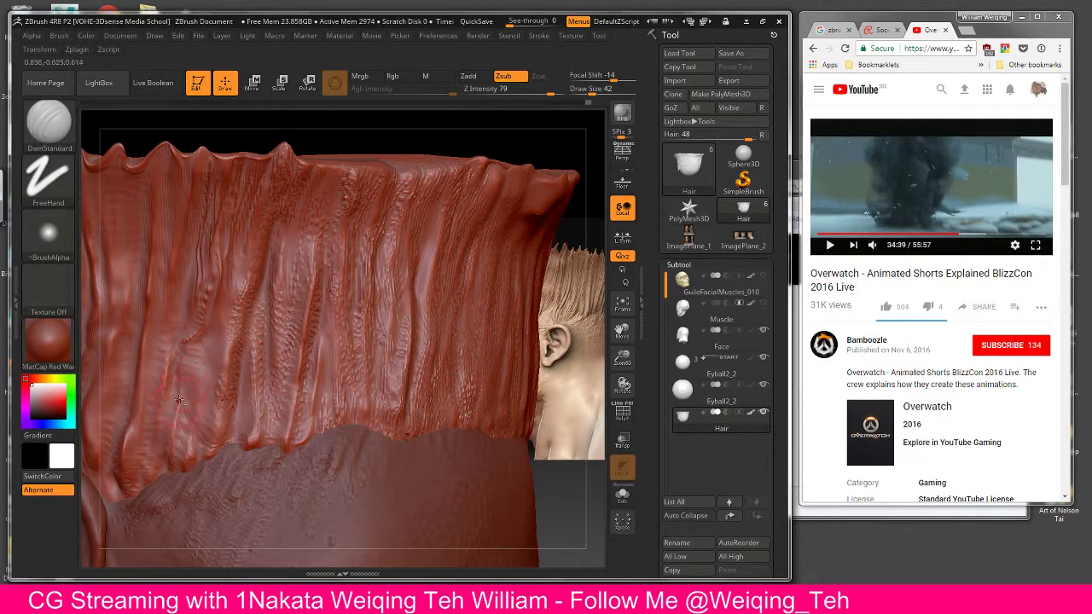
{"action": "mouse_move", "coordinate": [178, 415]}
{"action": "left_mouse_down"}
{"action": "mouse_move", "coordinate": [182, 358]}
{"action": "mouse_move", "coordinate": [179, 377]}
{"action": "left_mouse_up"}
{"action": "left_click_drag", "start_coordinate": [174, 447], "coordinate": [182, 378]}
{"action": "left_click_drag", "start_coordinate": [173, 436], "coordinate": [189, 337]}
{"action": "mouse_move", "coordinate": [182, 428]}
{"action": "left_mouse_down"}
{"action": "mouse_move", "coordinate": [231, 261]}
{"action": "mouse_move", "coordinate": [227, 236]}
{"action": "left_mouse_up"}
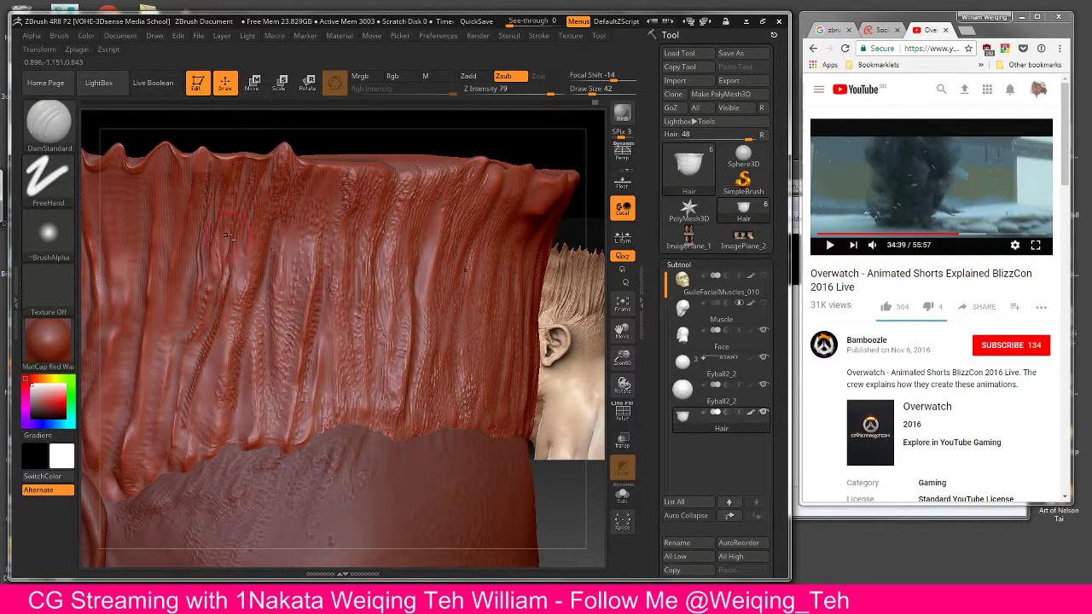
{"action": "left_click_drag", "start_coordinate": [201, 408], "coordinate": [205, 373]}
{"action": "mouse_move", "coordinate": [195, 444]}
{"action": "left_mouse_down"}
{"action": "mouse_move", "coordinate": [202, 405]}
{"action": "mouse_move", "coordinate": [188, 454]}
{"action": "mouse_move", "coordinate": [196, 401]}
{"action": "mouse_move", "coordinate": [189, 456]}
{"action": "left_mouse_up"}
{"action": "mouse_move", "coordinate": [333, 131]}
{"action": "left_mouse_down"}
{"action": "mouse_move", "coordinate": [356, 127]}
{"action": "mouse_move", "coordinate": [337, 136]}
{"action": "left_mouse_up"}
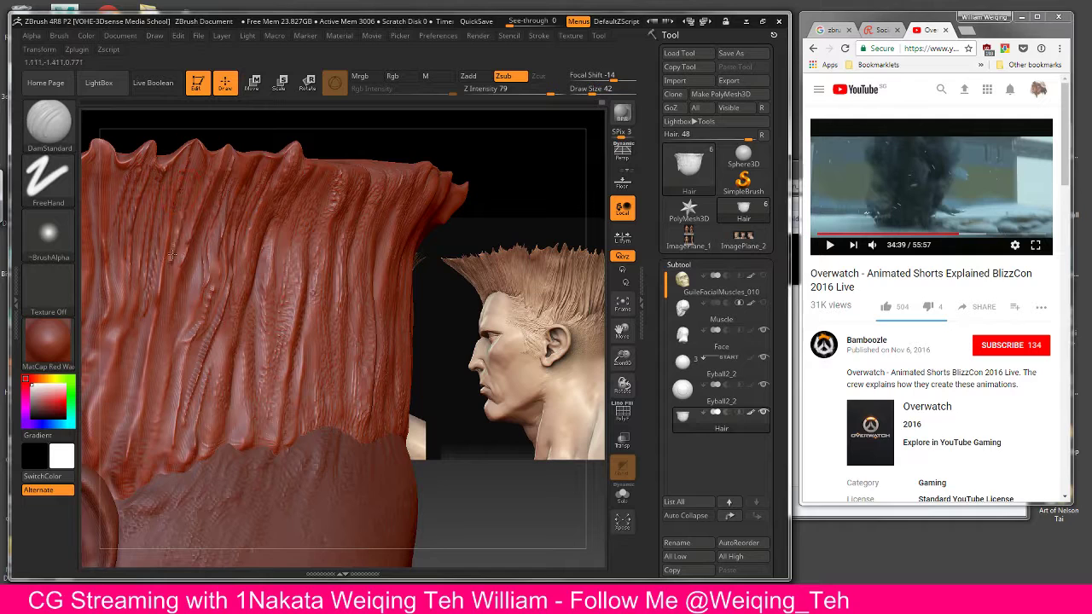
{"action": "mouse_move", "coordinate": [187, 203]}
{"action": "left_mouse_down"}
{"action": "mouse_move", "coordinate": [143, 367]}
{"action": "mouse_move", "coordinate": [179, 278]}
{"action": "mouse_move", "coordinate": [152, 351]}
{"action": "mouse_move", "coordinate": [200, 161]}
{"action": "left_mouse_up"}
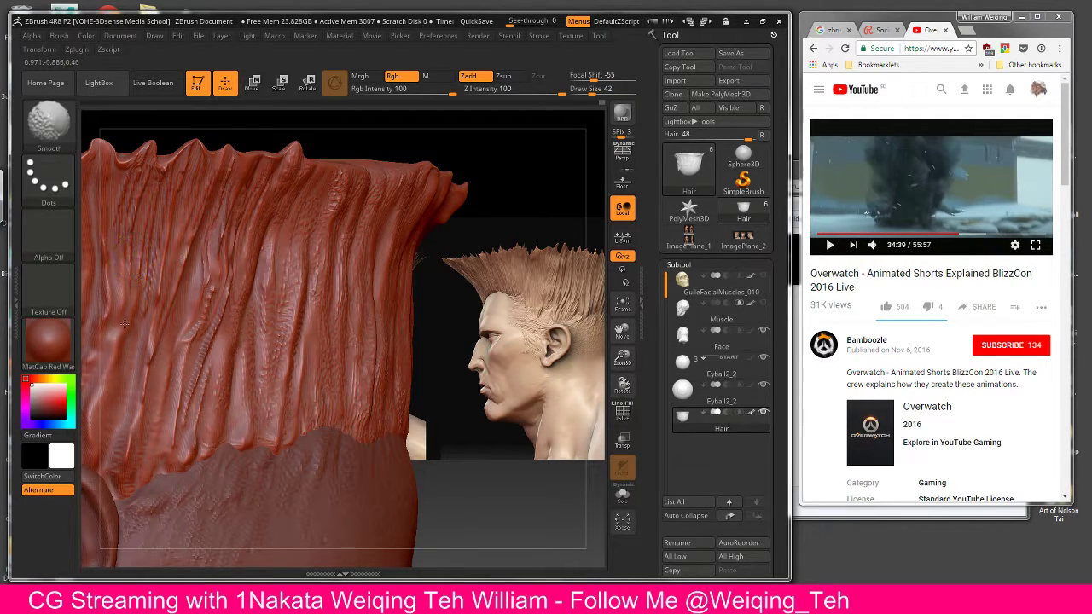
Step: Sharpen the hair tips behind the ear with the Pinch brush and refine their shape with Move Topological at draw size 42
{"action": "left_click", "coordinate": [48, 120]}
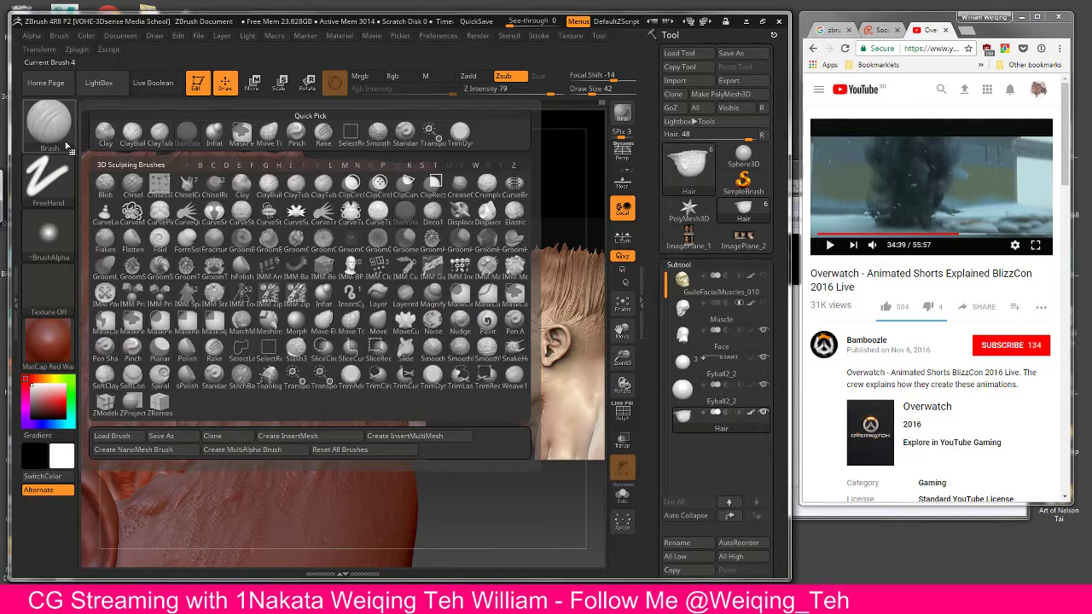
{"action": "key", "text": "p"}
{"action": "left_click", "coordinate": [135, 346]}
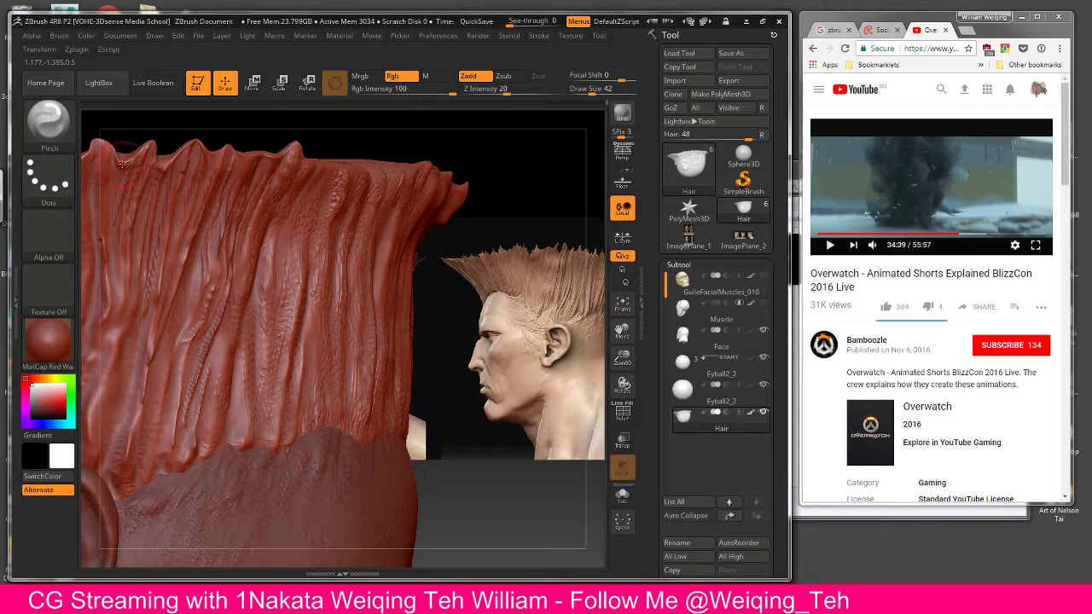
{"action": "key", "text": "b"}
{"action": "key", "text": "m"}
{"action": "key", "text": "t"}
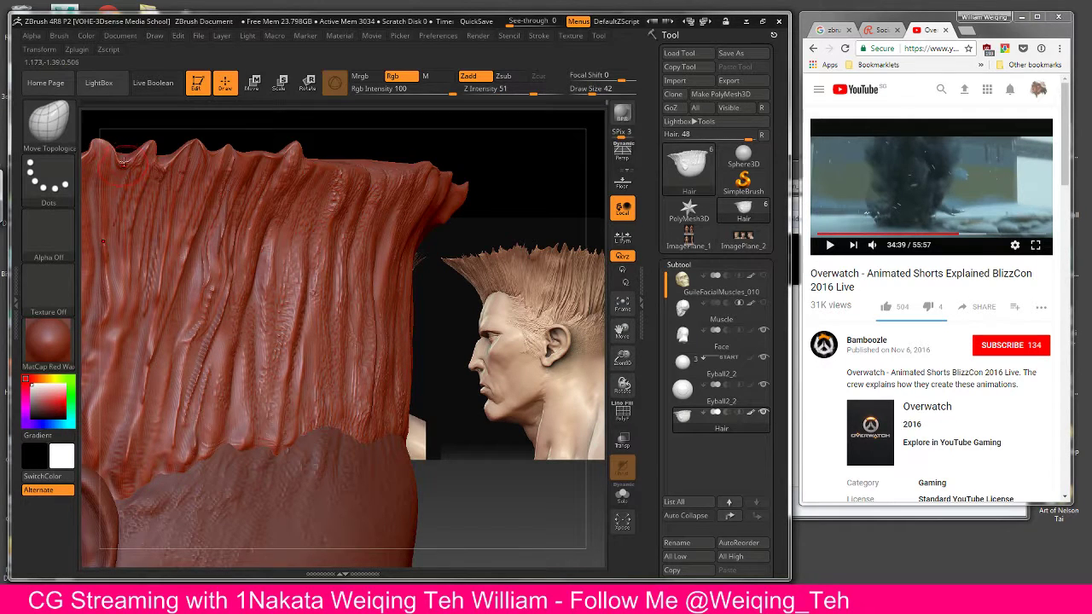
{"action": "key", "text": "shift"}
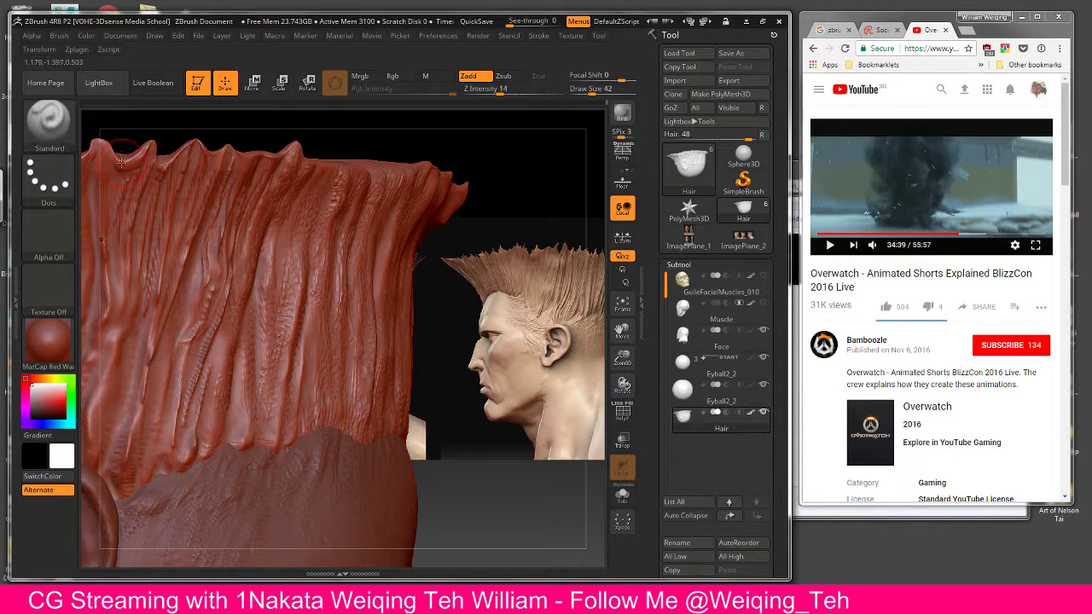
Step: Cut grooves into the hair tips and the strands below them with DamStandard at draw size 42
{"action": "key", "text": "b"}
{"action": "key", "text": "c"}
{"action": "key", "text": "t"}
{"action": "key", "text": "b"}
{"action": "key", "text": "d"}
{"action": "key", "text": "s"}
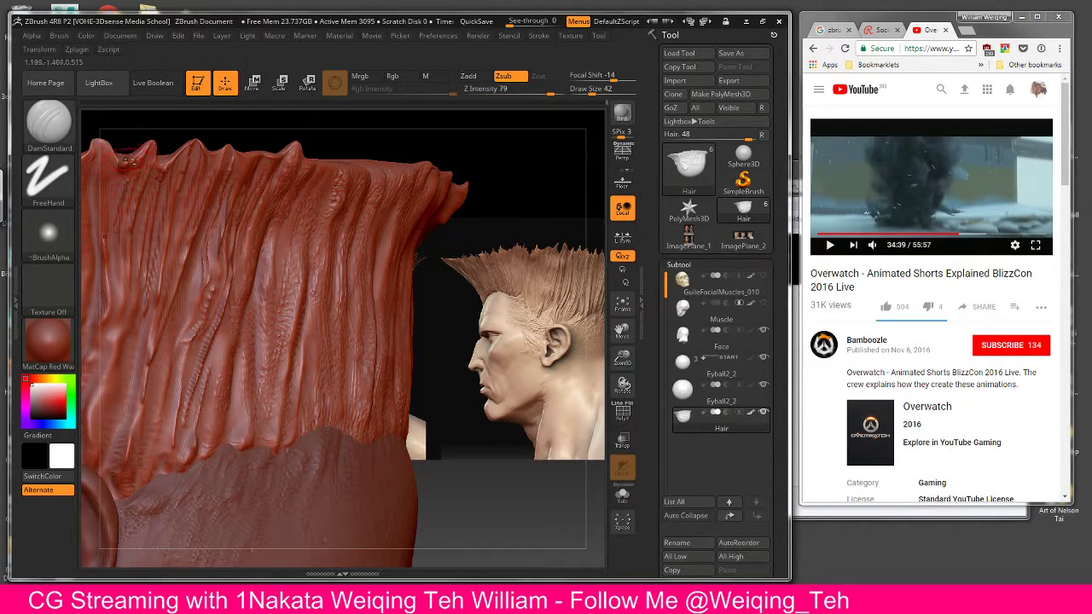
{"action": "mouse_move", "coordinate": [226, 124]}
{"action": "left_mouse_down"}
{"action": "mouse_move", "coordinate": [119, 175]}
{"action": "mouse_move", "coordinate": [143, 142]}
{"action": "mouse_move", "coordinate": [120, 168]}
{"action": "mouse_move", "coordinate": [103, 275]}
{"action": "left_mouse_up"}
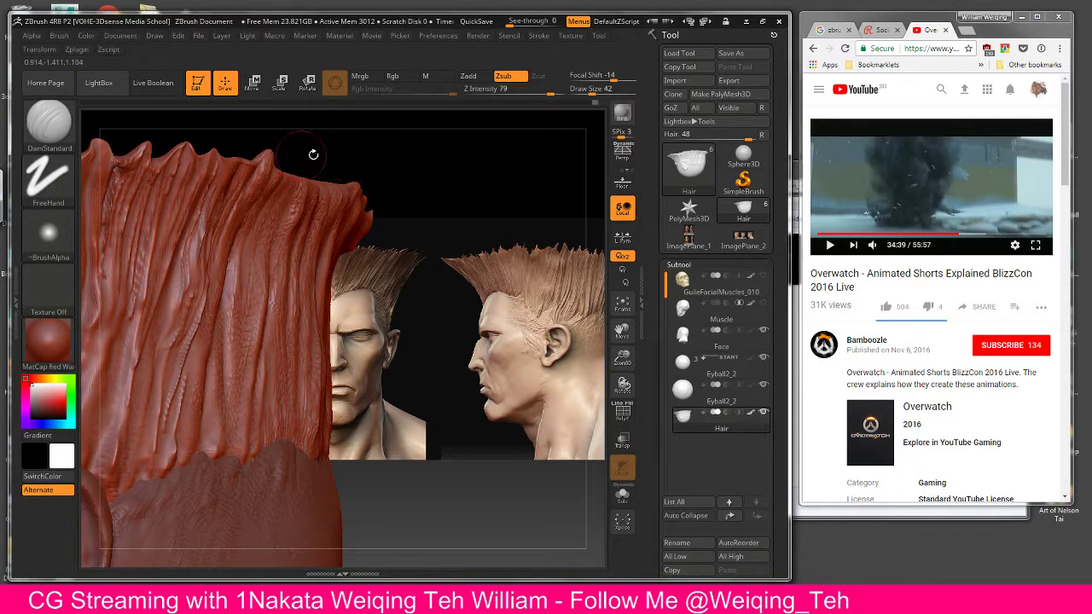
Step: Rake strands over the hair behind and above the ear at draw sizes 54 and 98, smoothing part of the side
{"action": "left_click", "coordinate": [49, 121]}
{"action": "left_click", "coordinate": [86, 152]}
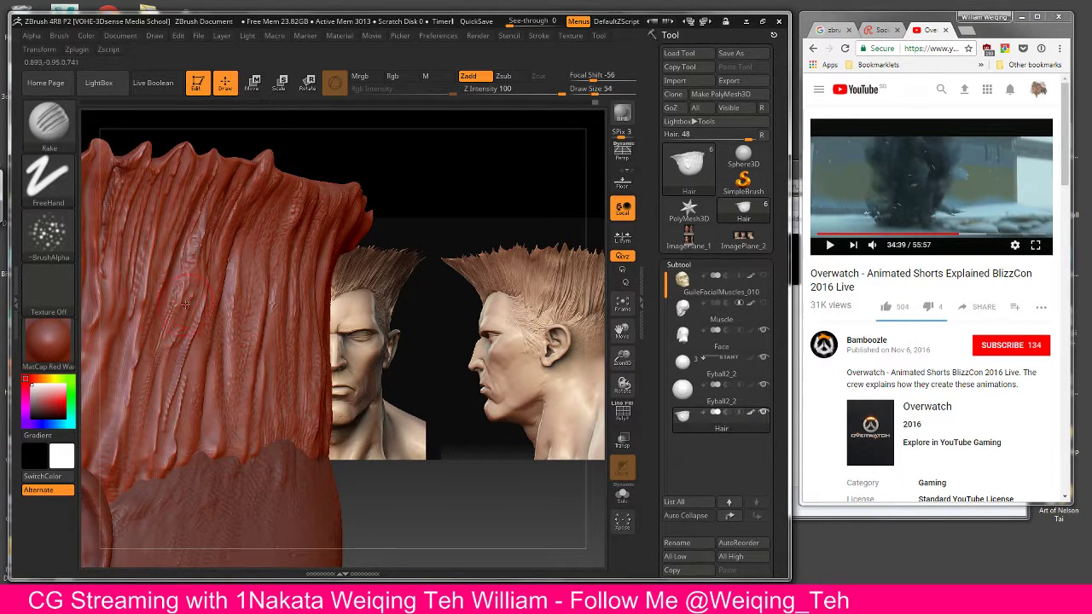
{"action": "mouse_move", "coordinate": [181, 307]}
{"action": "left_mouse_down"}
{"action": "mouse_move", "coordinate": [335, 258]}
{"action": "mouse_move", "coordinate": [322, 289]}
{"action": "left_mouse_up"}
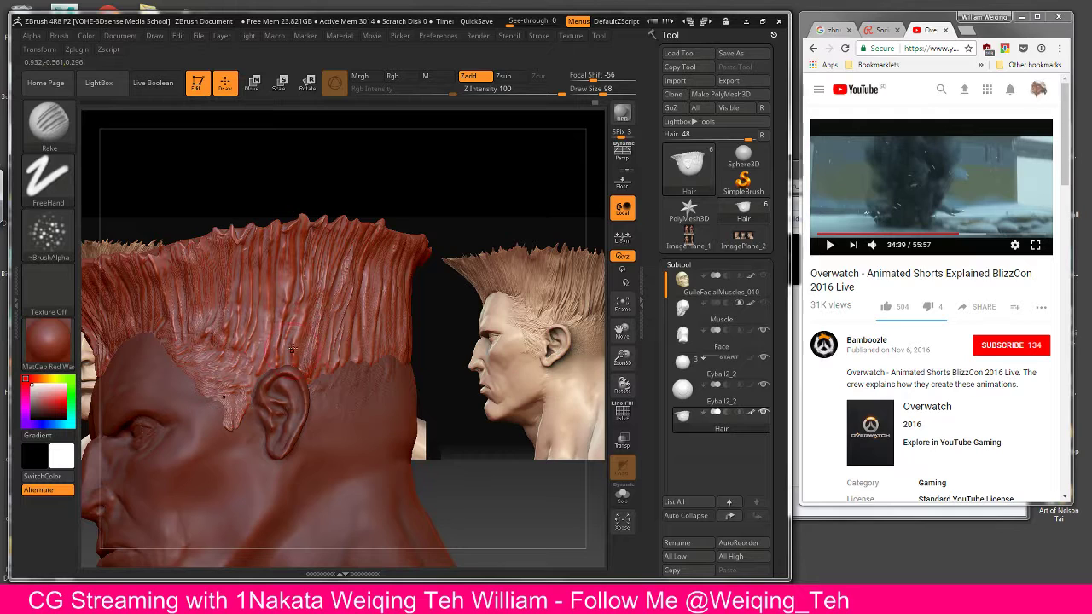
{"action": "key", "text": "shift"}
{"action": "left_click_drag", "start_coordinate": [283, 311], "coordinate": [286, 289], "text": "shift"}
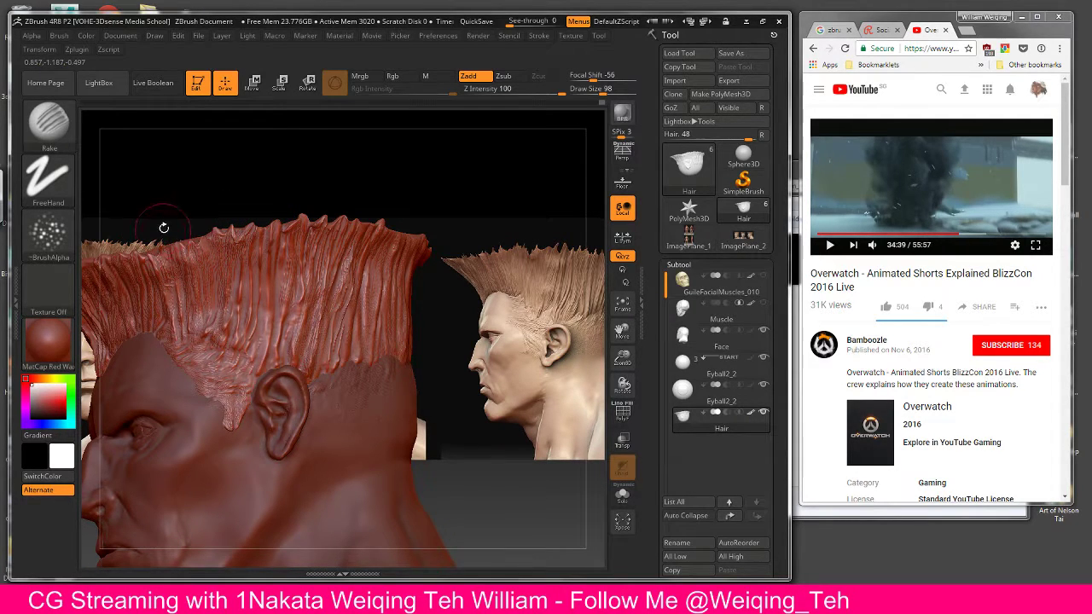
{"action": "mouse_move", "coordinate": [270, 356]}
{"action": "left_mouse_down"}
{"action": "mouse_move", "coordinate": [254, 379]}
{"action": "mouse_move", "coordinate": [265, 326]}
{"action": "mouse_move", "coordinate": [231, 339]}
{"action": "left_mouse_up"}
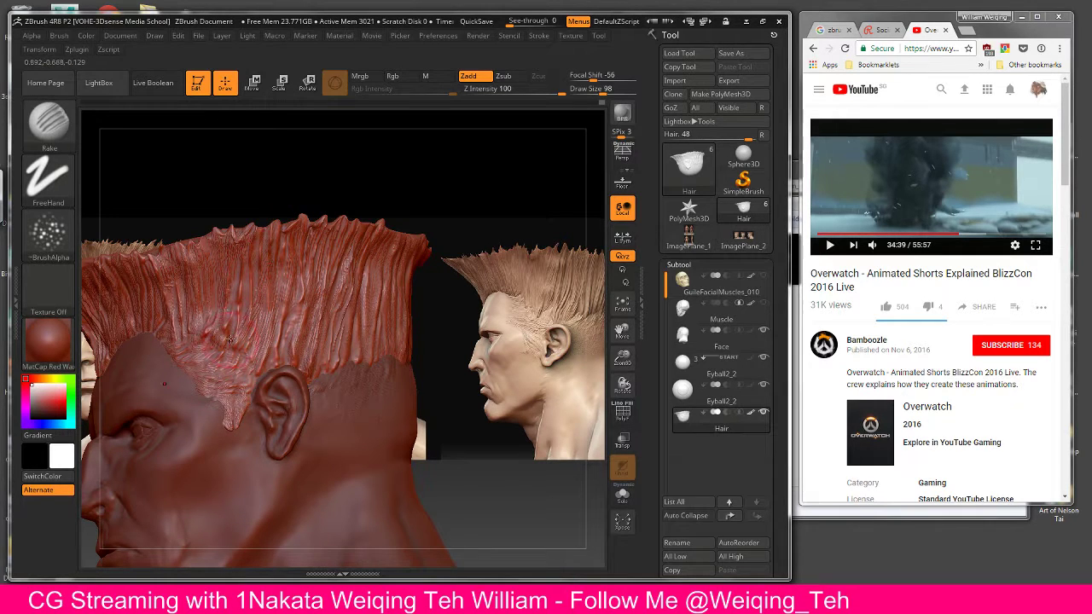
{"action": "mouse_move", "coordinate": [243, 271]}
{"action": "left_mouse_down"}
{"action": "mouse_move", "coordinate": [246, 333]}
{"action": "mouse_move", "coordinate": [228, 307]}
{"action": "mouse_move", "coordinate": [231, 347]}
{"action": "mouse_move", "coordinate": [227, 328]}
{"action": "left_mouse_up"}
Step: Adjust the side hair's clumps and tips above the temple and ear with Move Topological, reducing the draw size to 50
{"action": "key", "text": "shift"}
{"action": "key", "text": "b"}
{"action": "key", "text": "m"}
{"action": "key", "text": "t"}
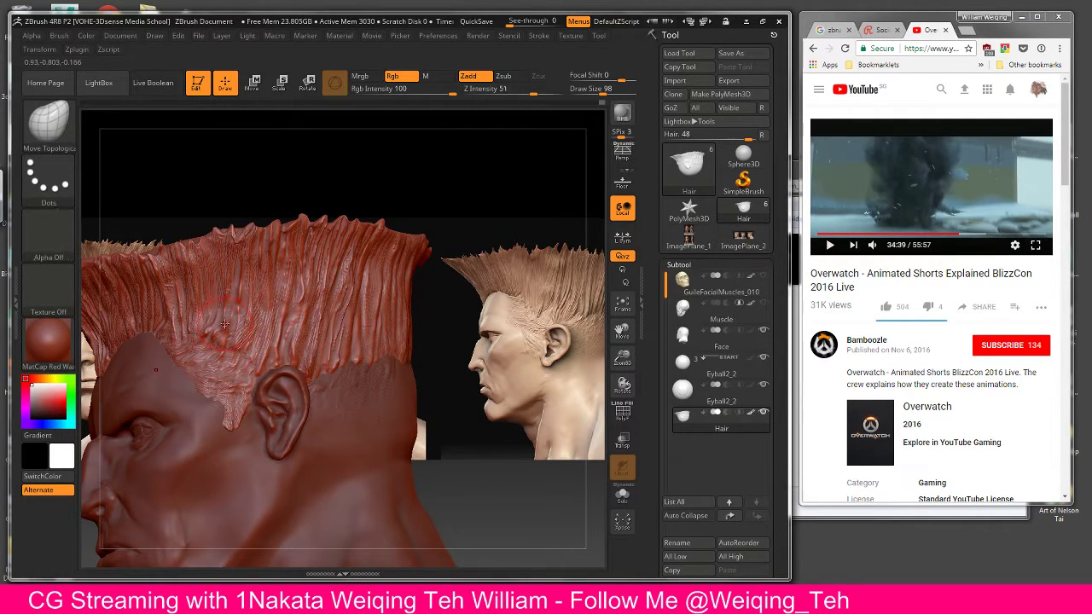
{"action": "right_click_drag", "start_coordinate": [311, 259], "coordinate": [238, 322]}
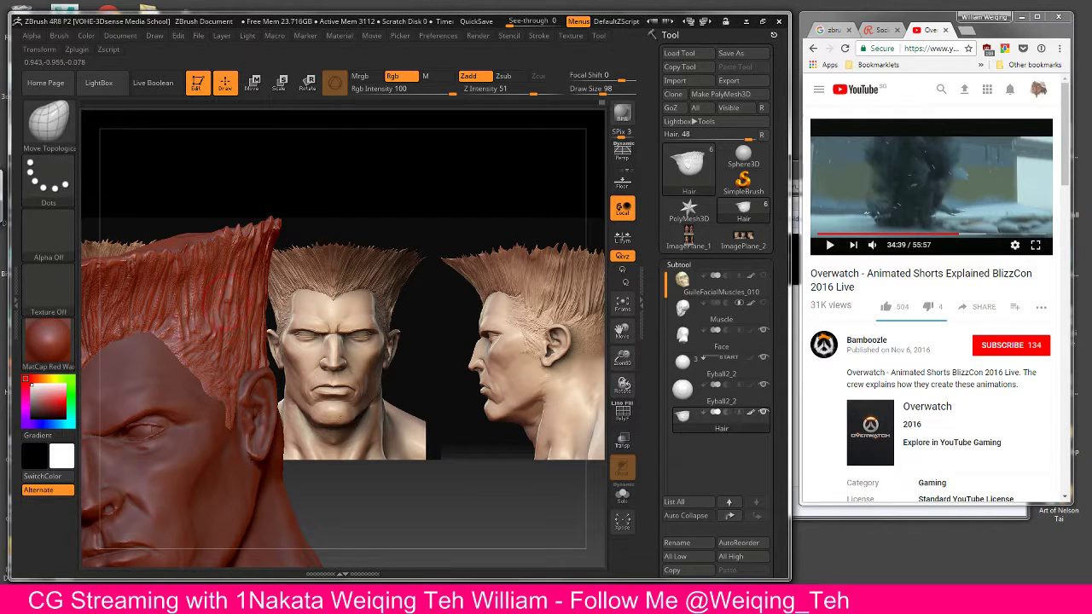
{"action": "mouse_move", "coordinate": [333, 273]}
{"action": "right_mouse_down"}
{"action": "mouse_move", "coordinate": [340, 245]}
{"action": "mouse_move", "coordinate": [222, 318]}
{"action": "right_mouse_up"}
{"action": "key", "text": "shift"}
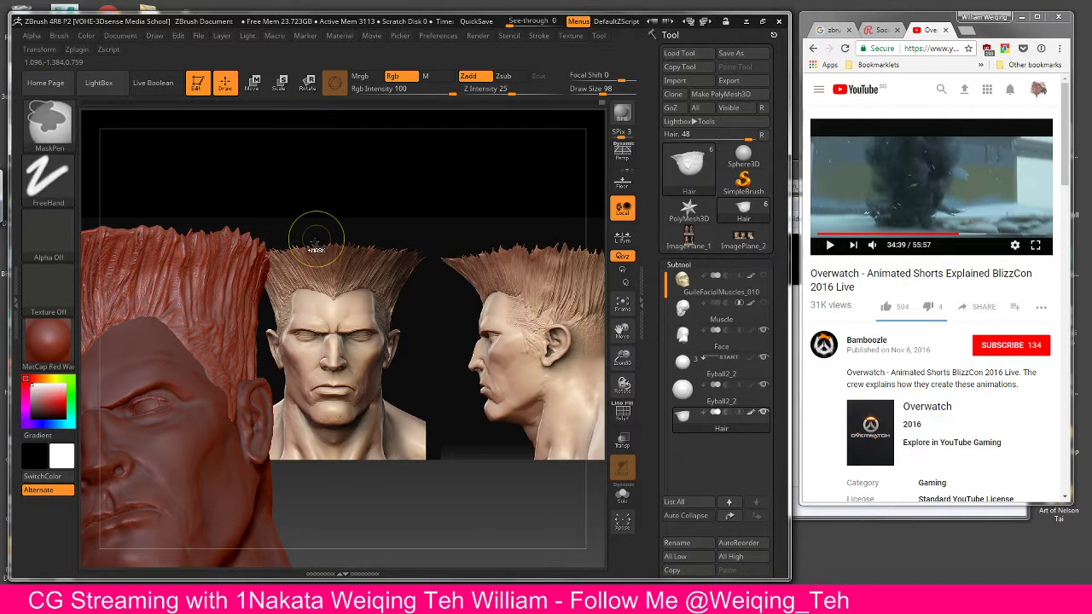
{"action": "key", "text": "ctrl"}
{"action": "right_click_drag", "start_coordinate": [348, 263], "coordinate": [485, 203]}
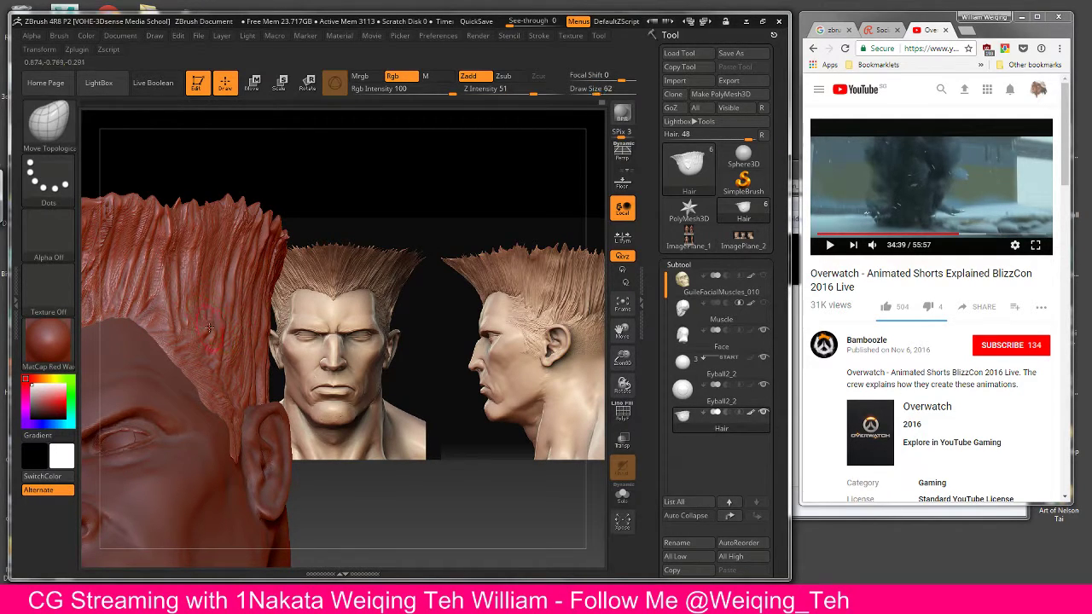
{"action": "key", "text": "bracketleft"}
{"action": "left_click_drag", "start_coordinate": [366, 214], "coordinate": [264, 240]}
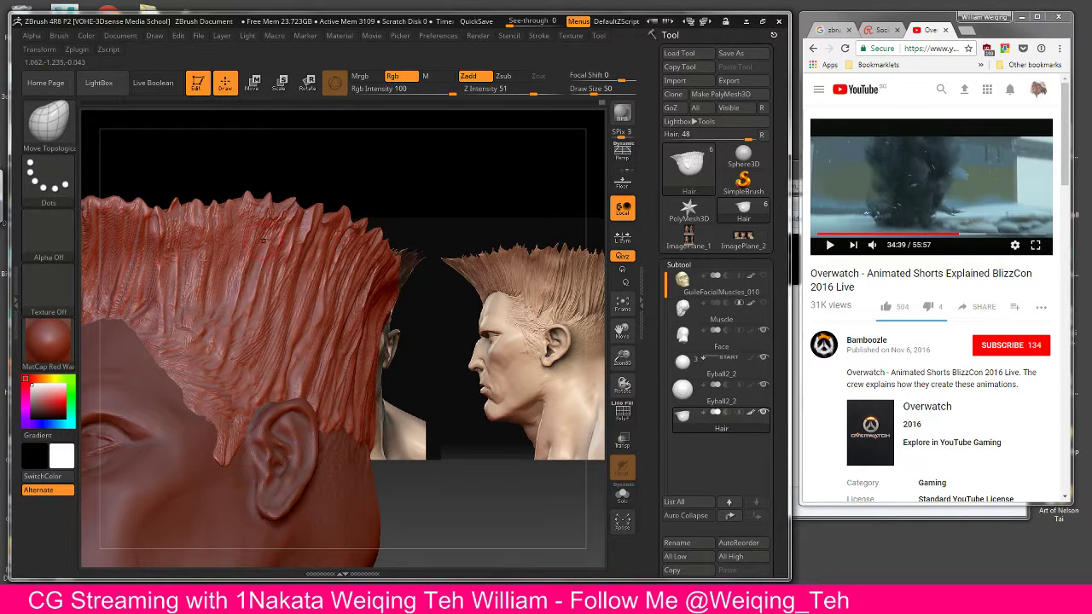
Step: Carve slanted creases through the side hair above the ear with DamStandard at draw size 50
{"action": "key", "text": "b"}
{"action": "key", "text": "c"}
{"action": "key", "text": "t"}
{"action": "key", "text": "b"}
{"action": "key", "text": "d"}
{"action": "key", "text": "s"}
{"action": "key", "text": "b"}
{"action": "key", "text": "t"}
{"action": "key", "text": "d"}
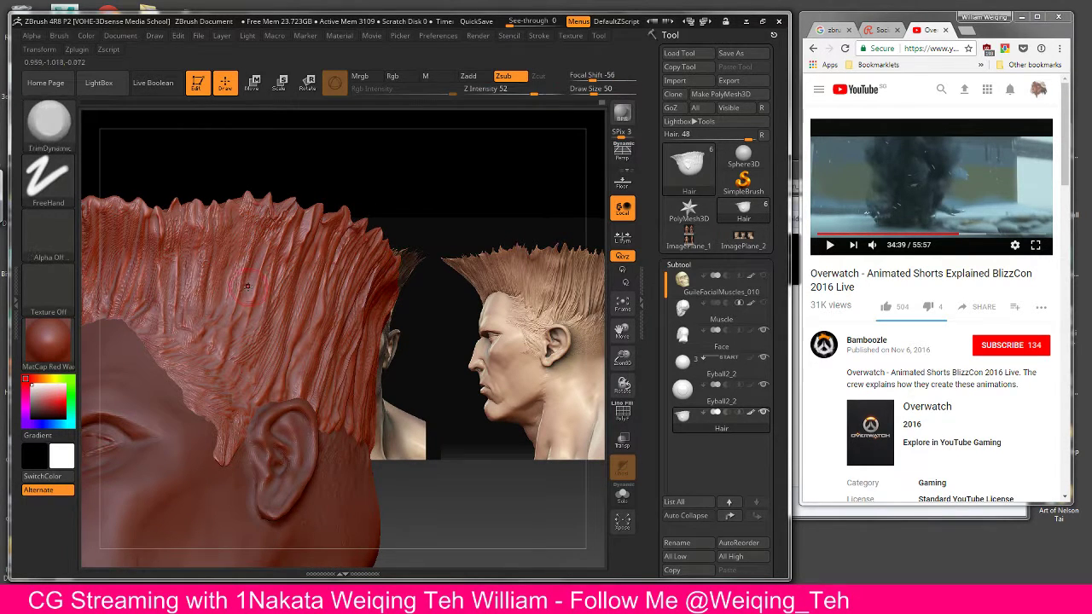
{"action": "key", "text": "b"}
{"action": "key", "text": "d"}
{"action": "key", "text": "s"}
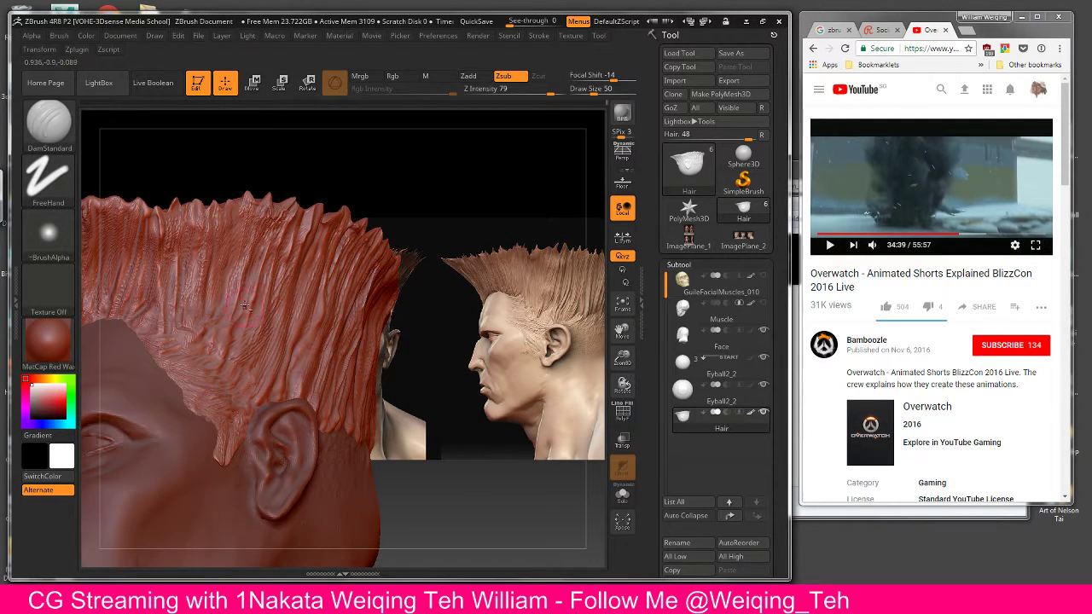
{"action": "mouse_move", "coordinate": [255, 270]}
{"action": "left_mouse_down"}
{"action": "mouse_move", "coordinate": [249, 292]}
{"action": "mouse_move", "coordinate": [249, 249]}
{"action": "mouse_move", "coordinate": [252, 277]}
{"action": "left_mouse_up"}
Step: Rake fine strands above and behind the ear at draw size 50, and refine the creases there with DamStandard and smoothing
{"action": "left_click", "coordinate": [49, 121]}
{"action": "left_click", "coordinate": [102, 150]}
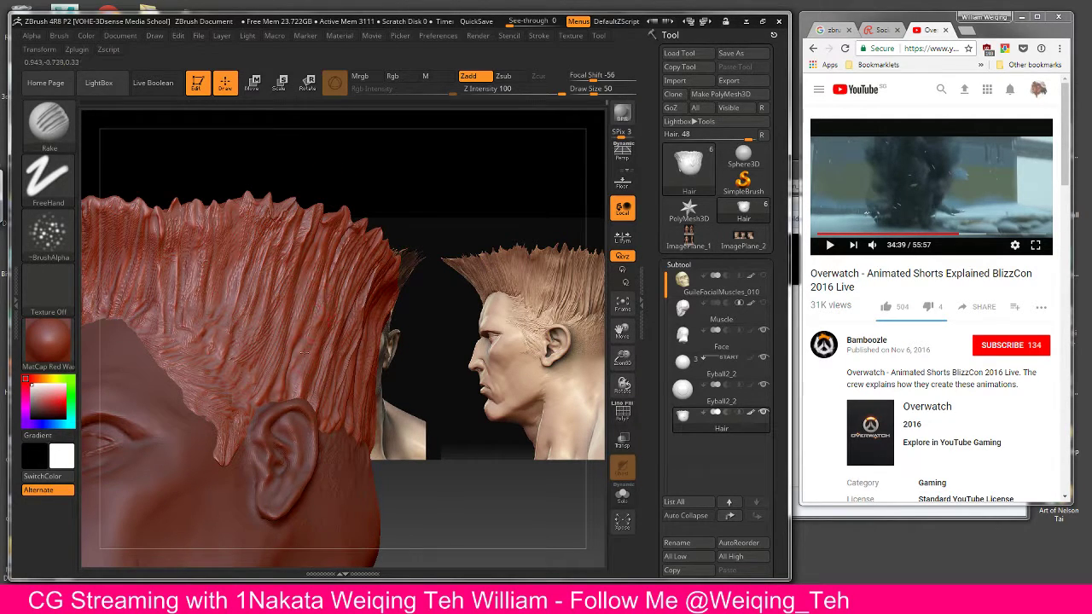
{"action": "key", "text": "b"}
{"action": "key", "text": "d"}
{"action": "key", "text": "s"}
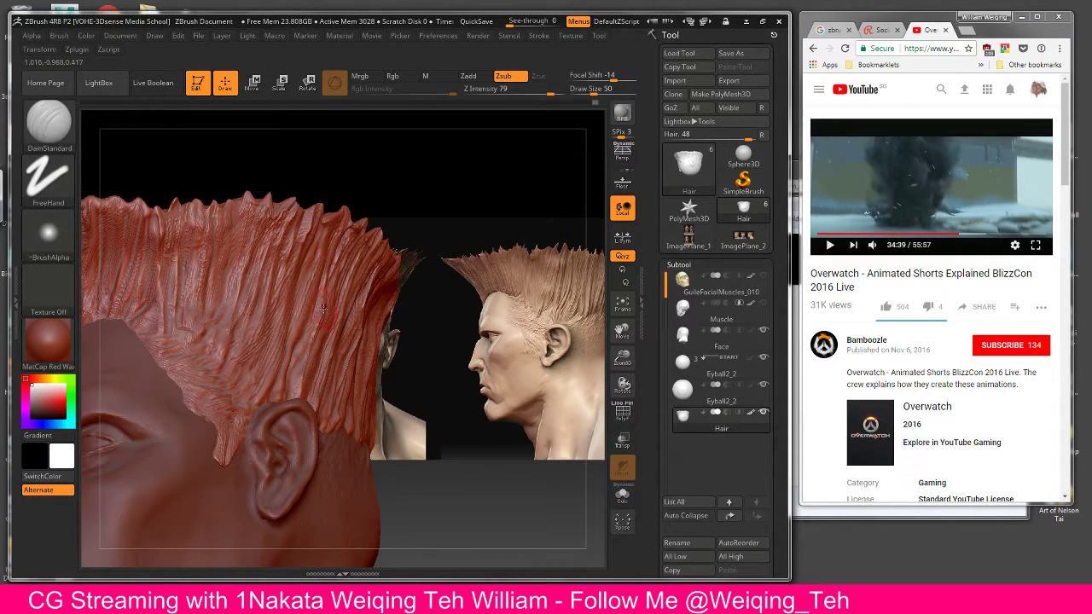
{"action": "key", "text": "shift"}
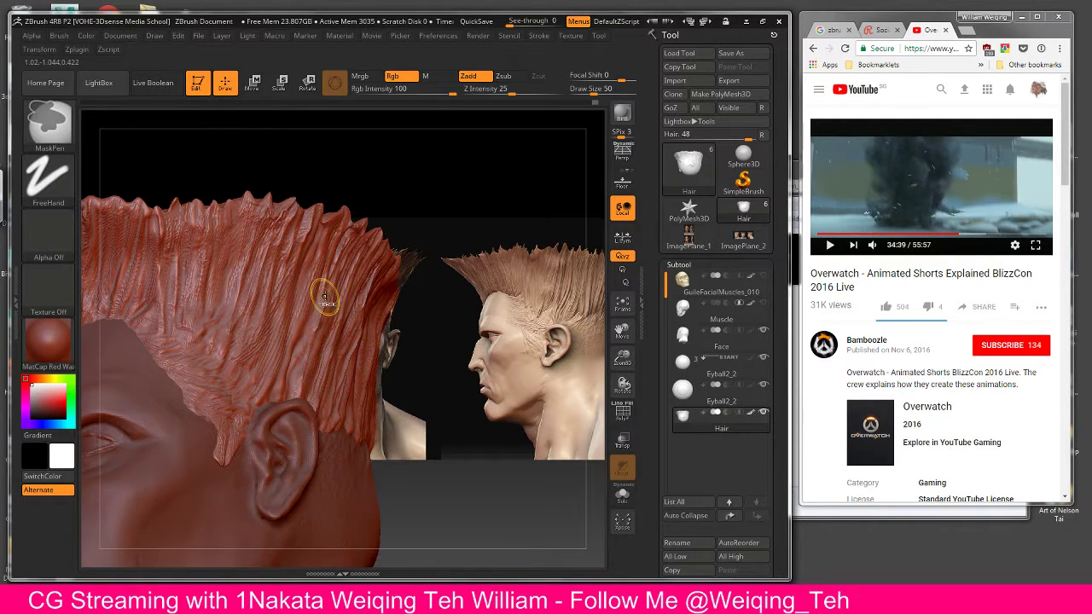
{"action": "mouse_move", "coordinate": [324, 298]}
{"action": "left_mouse_down", "text": "shift"}
{"action": "mouse_move", "coordinate": [338, 261]}
{"action": "mouse_move", "coordinate": [324, 300]}
{"action": "left_mouse_up", "text": "shift"}
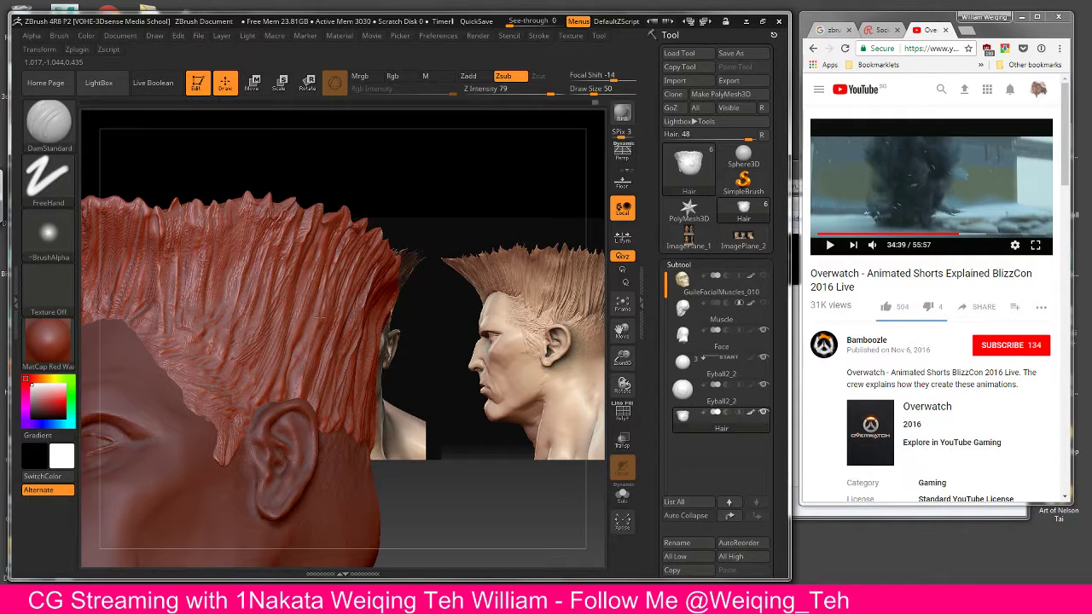
Step: Build up raised strands in the hair above and behind the ear with the Standard brush at Z Intensity 14
{"action": "key", "text": "shift"}
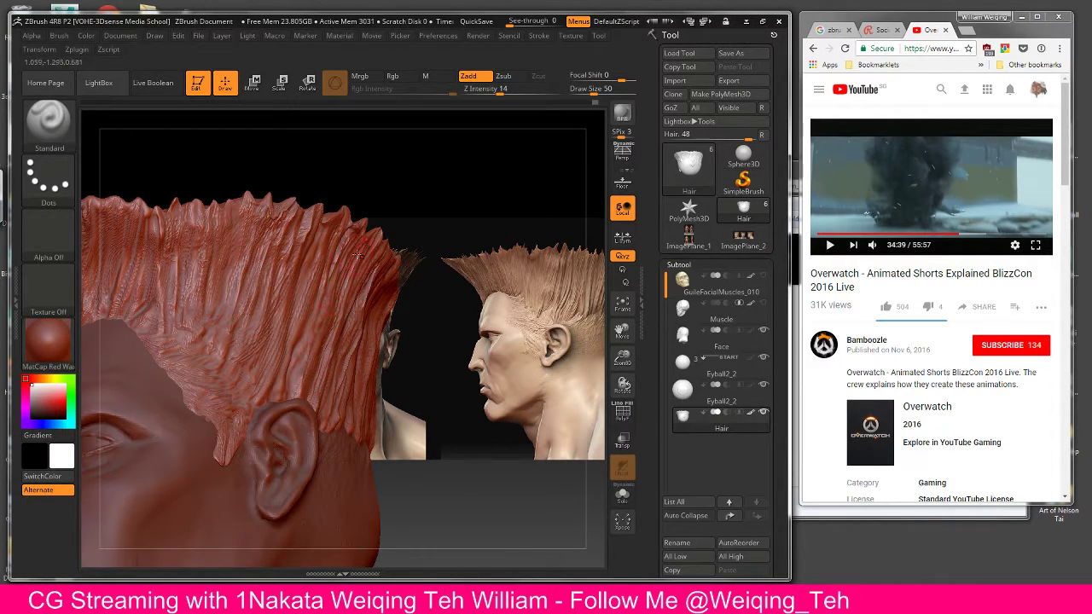
{"action": "left_click_drag", "start_coordinate": [446, 291], "coordinate": [384, 292]}
{"action": "left_click_drag", "start_coordinate": [395, 214], "coordinate": [335, 252]}
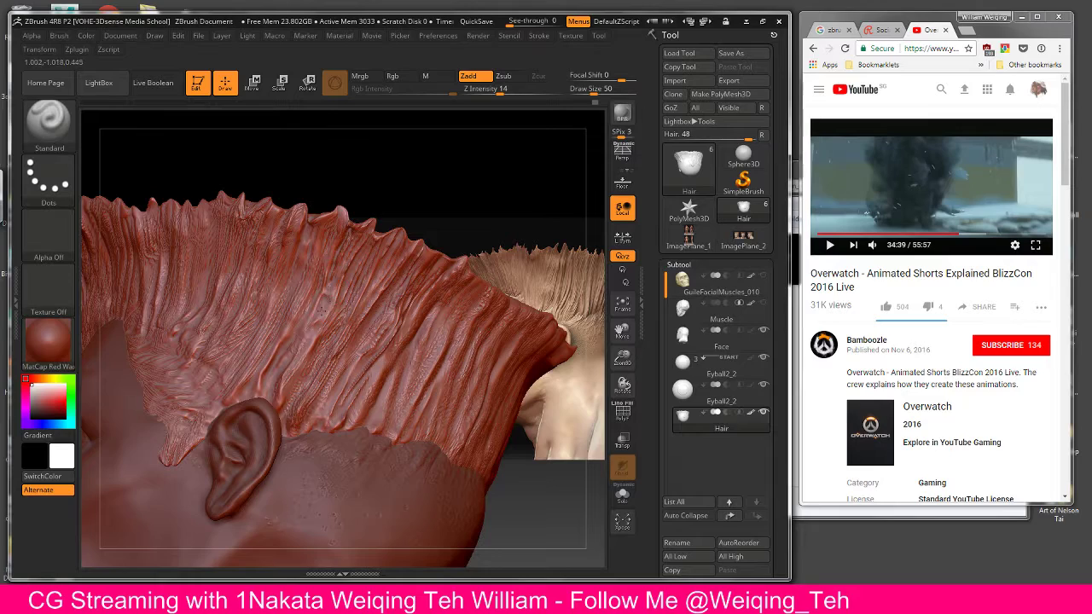
{"action": "left_click_drag", "start_coordinate": [416, 192], "coordinate": [384, 183]}
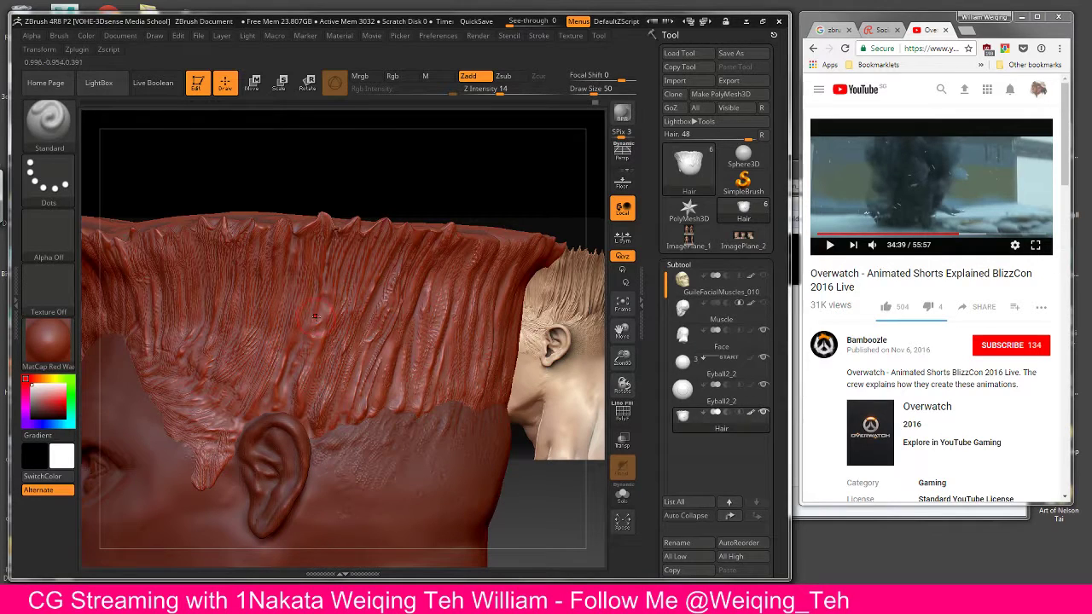
Step: Rake fine strands over the side and back hair above the ear with the Rake brush at draw size 62
{"action": "left_click", "coordinate": [48, 119]}
{"action": "left_click", "coordinate": [138, 169]}
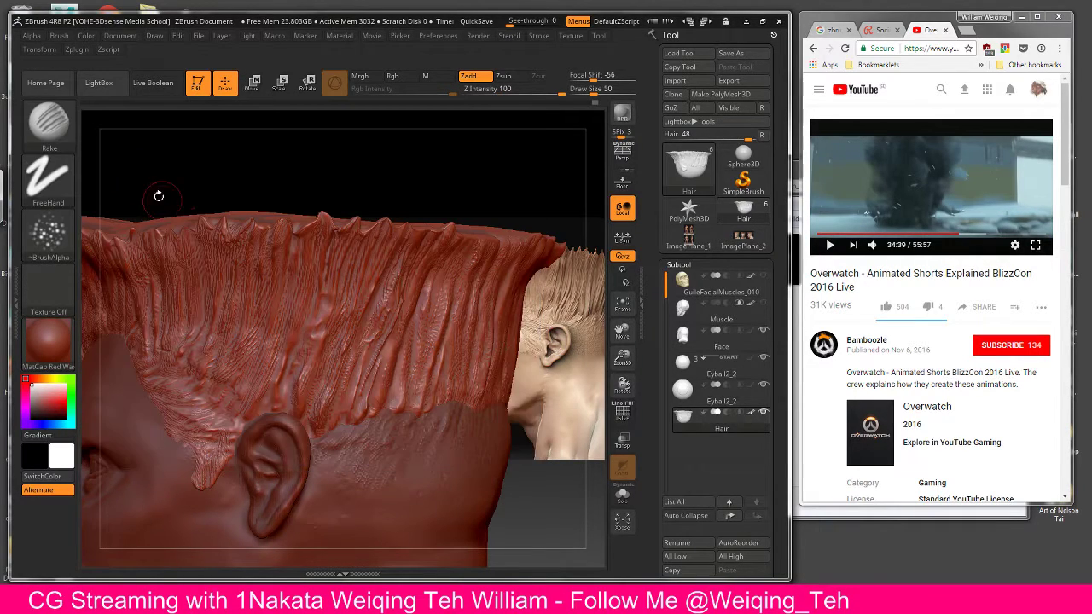
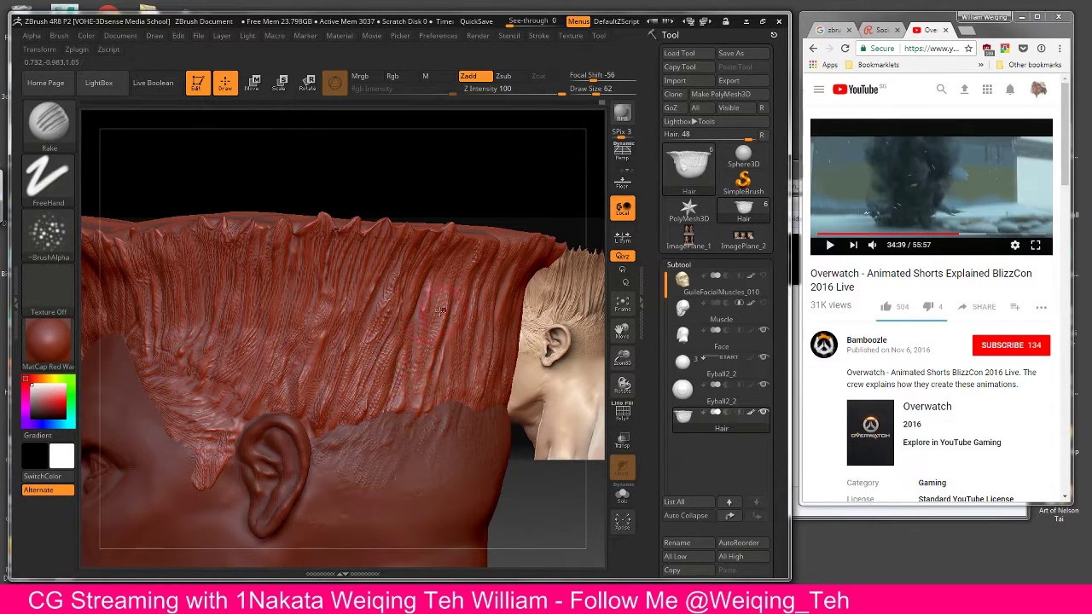
{"action": "left_click_drag", "start_coordinate": [602, 349], "coordinate": [580, 355]}
{"action": "left_click_drag", "start_coordinate": [559, 185], "coordinate": [574, 169]}
{"action": "left_click_drag", "start_coordinate": [460, 188], "coordinate": [446, 260]}
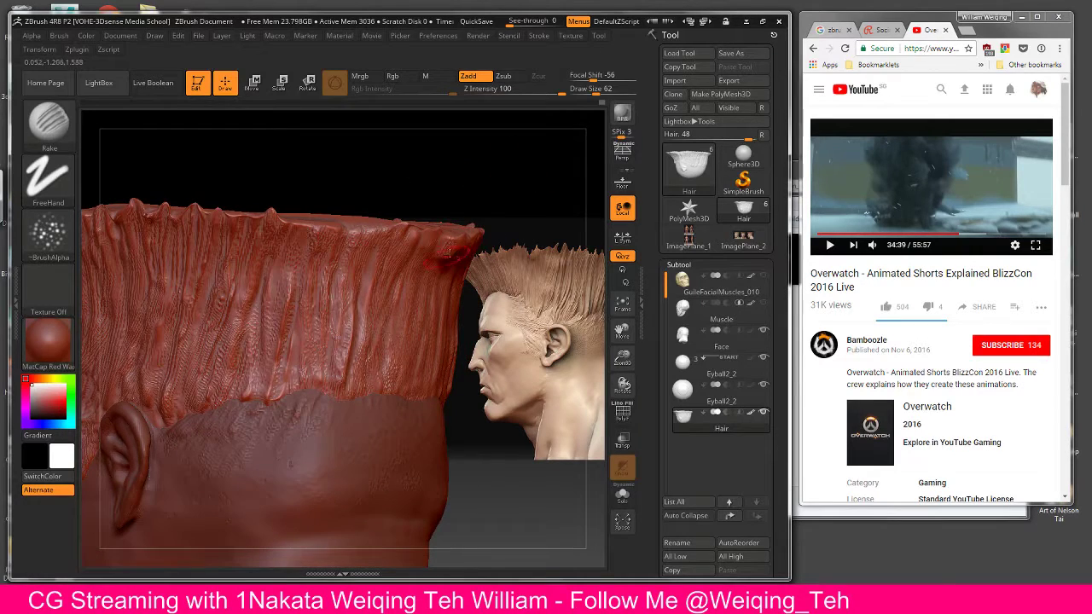
{"action": "left_click_drag", "start_coordinate": [511, 202], "coordinate": [423, 207]}
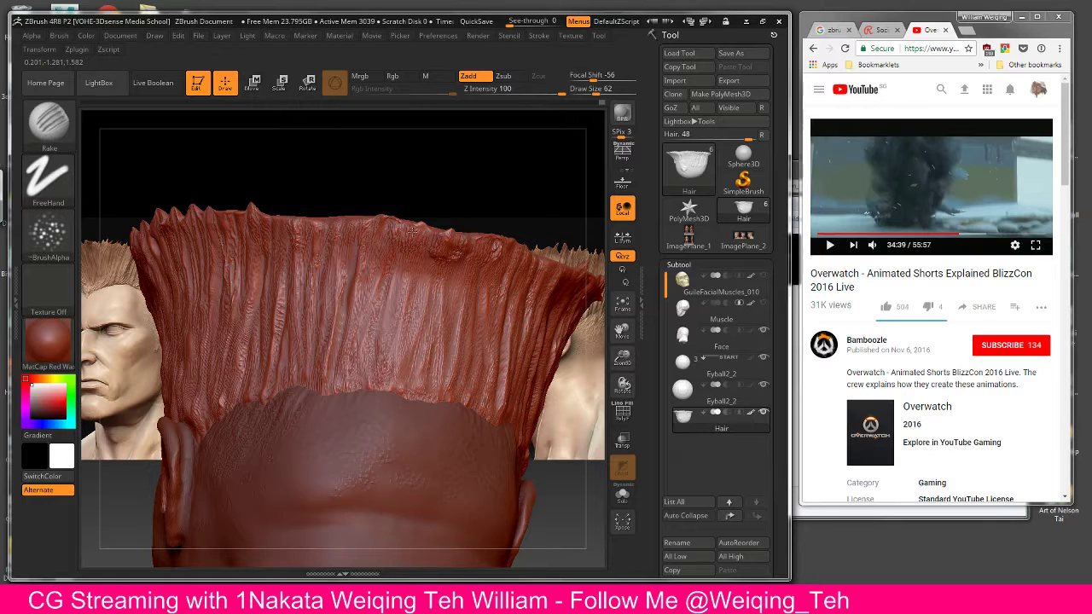
{"action": "left_click_drag", "start_coordinate": [527, 219], "coordinate": [513, 263]}
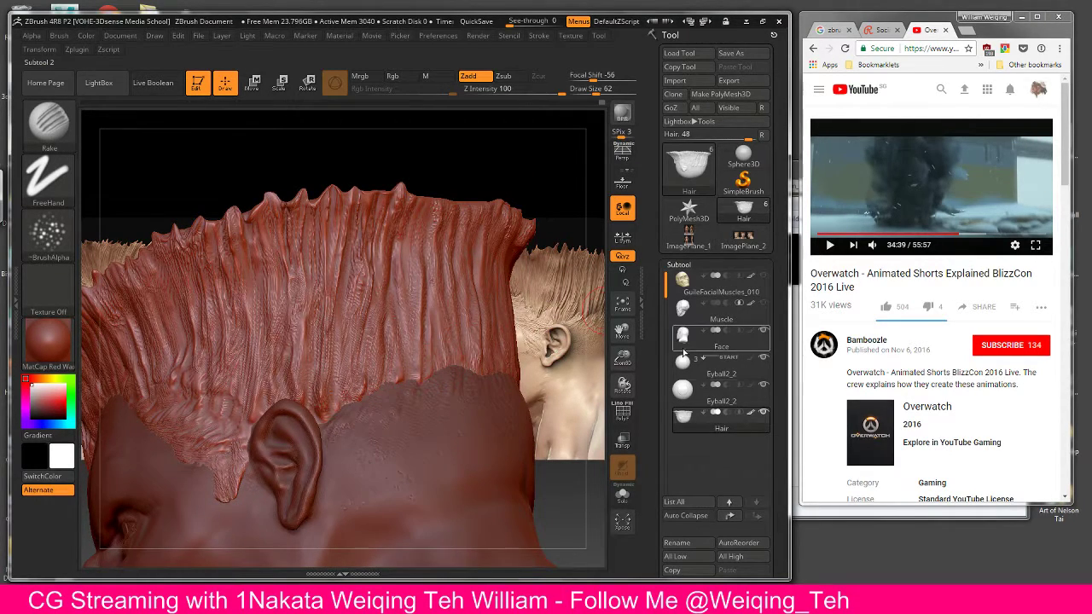
Step: Adjust the upper edge of the front hair on the Hair subtool with Move Topological at draw size 62
{"action": "left_click", "coordinate": [682, 334]}
{"action": "left_click_drag", "start_coordinate": [569, 313], "coordinate": [601, 290]}
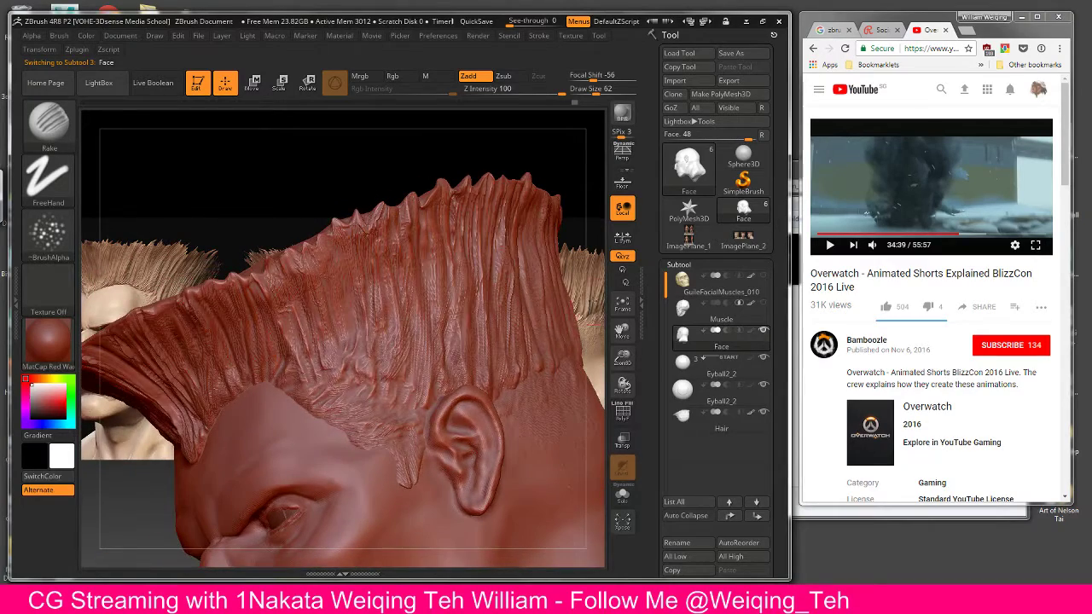
{"action": "left_click", "coordinate": [682, 416]}
{"action": "mouse_move", "coordinate": [458, 146]}
{"action": "left_mouse_down"}
{"action": "mouse_move", "coordinate": [551, 176]}
{"action": "mouse_move", "coordinate": [519, 172]}
{"action": "mouse_move", "coordinate": [551, 165]}
{"action": "mouse_move", "coordinate": [452, 166]}
{"action": "mouse_move", "coordinate": [479, 153]}
{"action": "mouse_move", "coordinate": [335, 134]}
{"action": "mouse_move", "coordinate": [342, 165]}
{"action": "left_mouse_up"}
{"action": "key", "text": "b"}
{"action": "key", "text": "s"}
{"action": "key", "text": "t"}
{"action": "key", "text": "b"}
{"action": "key", "text": "m"}
{"action": "key", "text": "t"}
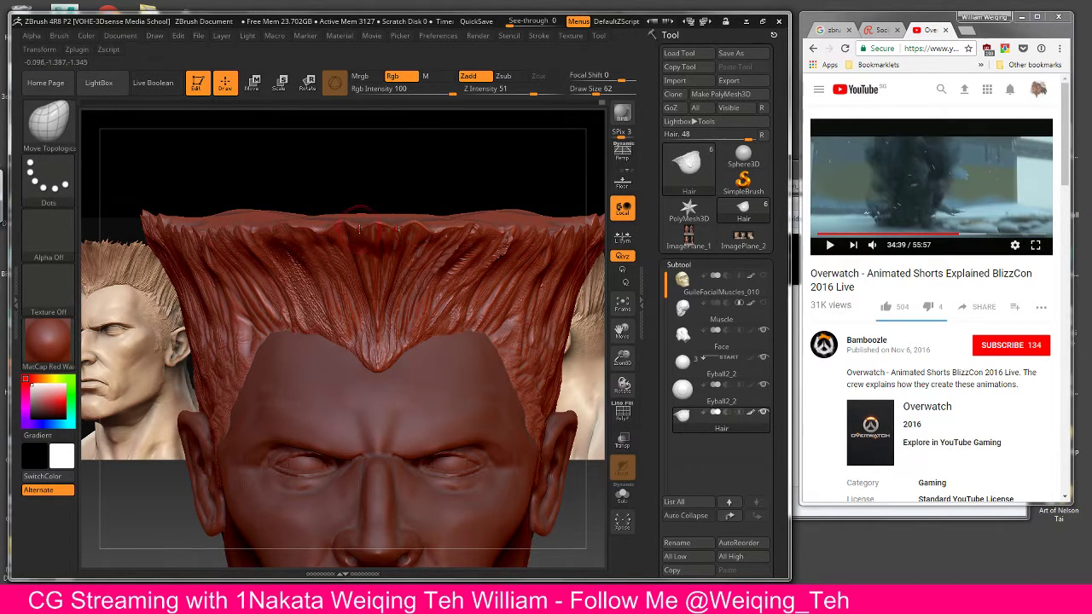
{"action": "left_click_drag", "start_coordinate": [438, 170], "coordinate": [403, 166]}
{"action": "mouse_move", "coordinate": [495, 163]}
{"action": "left_mouse_down"}
{"action": "mouse_move", "coordinate": [427, 166]}
{"action": "mouse_move", "coordinate": [316, 213]}
{"action": "mouse_move", "coordinate": [302, 175]}
{"action": "mouse_move", "coordinate": [312, 151]}
{"action": "left_mouse_up"}
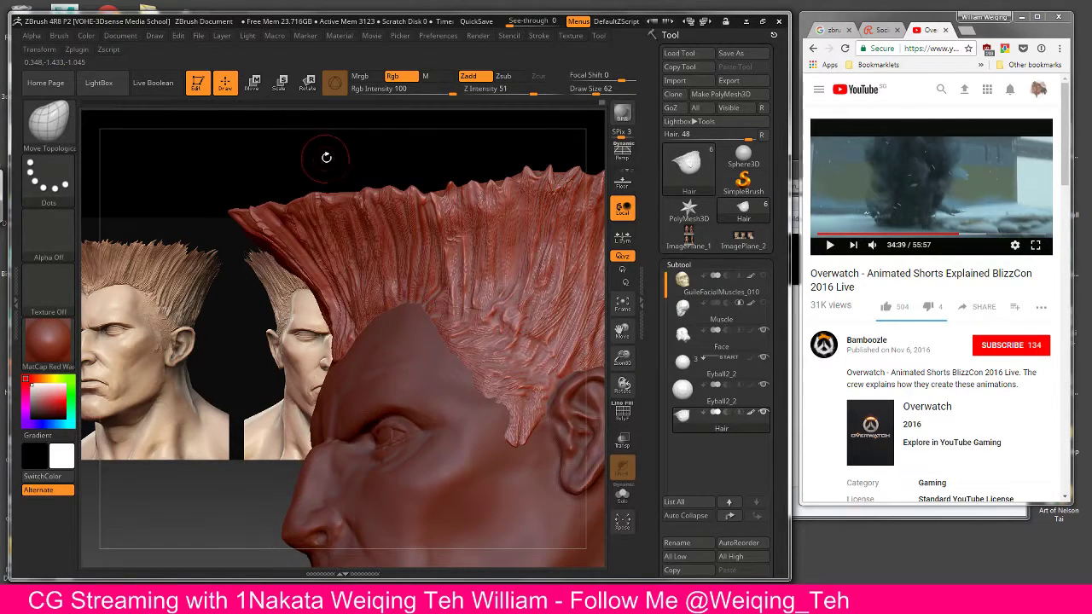
Step: Smooth the strands at the front corner of the hair and check the side hair around the ear
{"action": "key", "text": "shift"}
{"action": "left_click_drag", "start_coordinate": [248, 207], "coordinate": [294, 238], "text": "shift"}
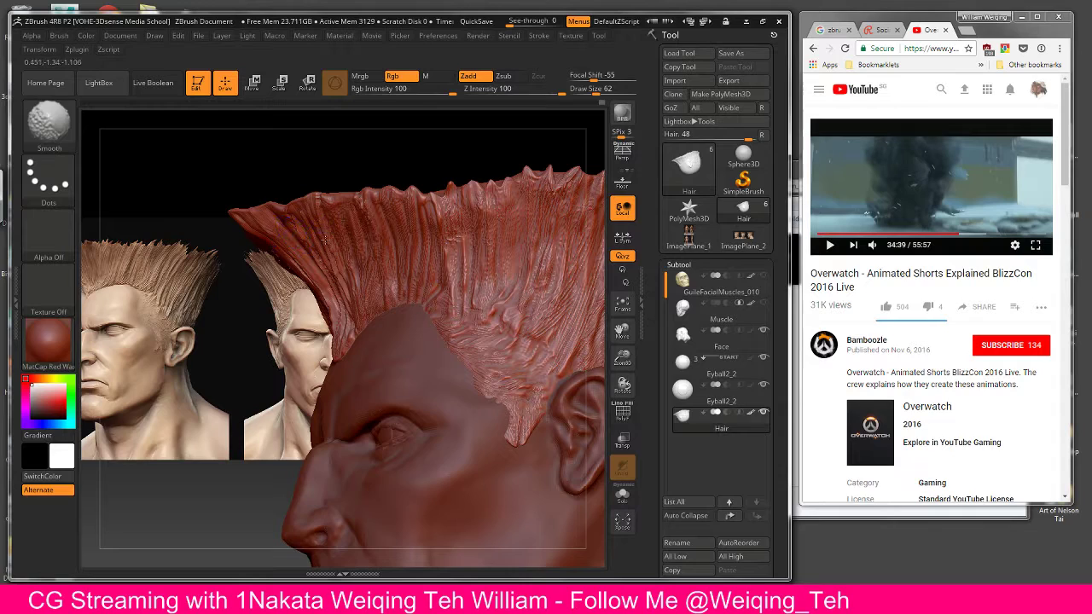
{"action": "left_click_drag", "start_coordinate": [316, 175], "coordinate": [353, 146]}
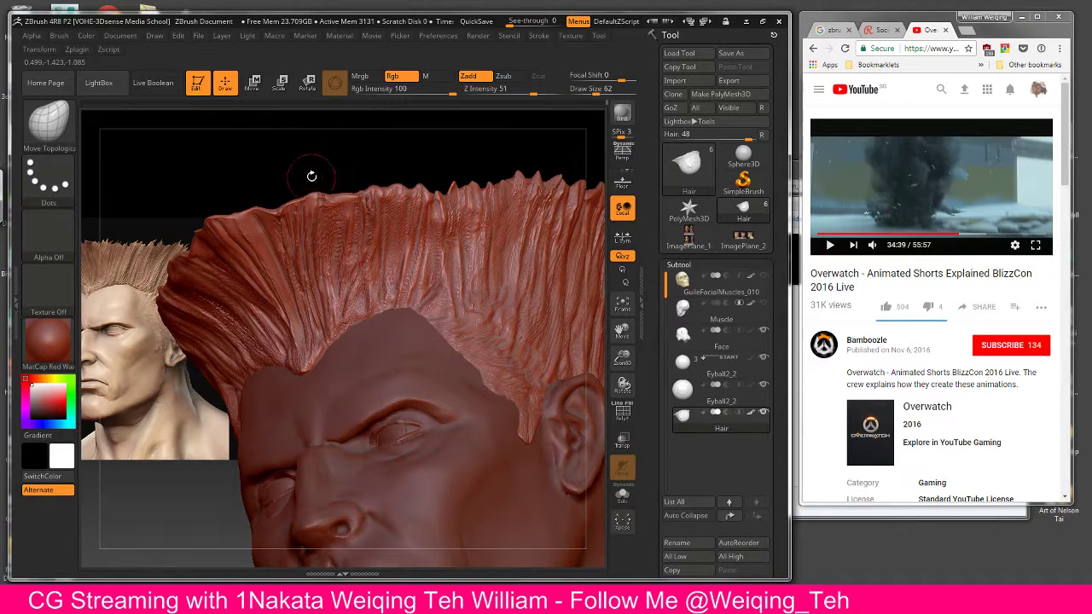
{"action": "left_click_drag", "start_coordinate": [460, 154], "coordinate": [494, 261]}
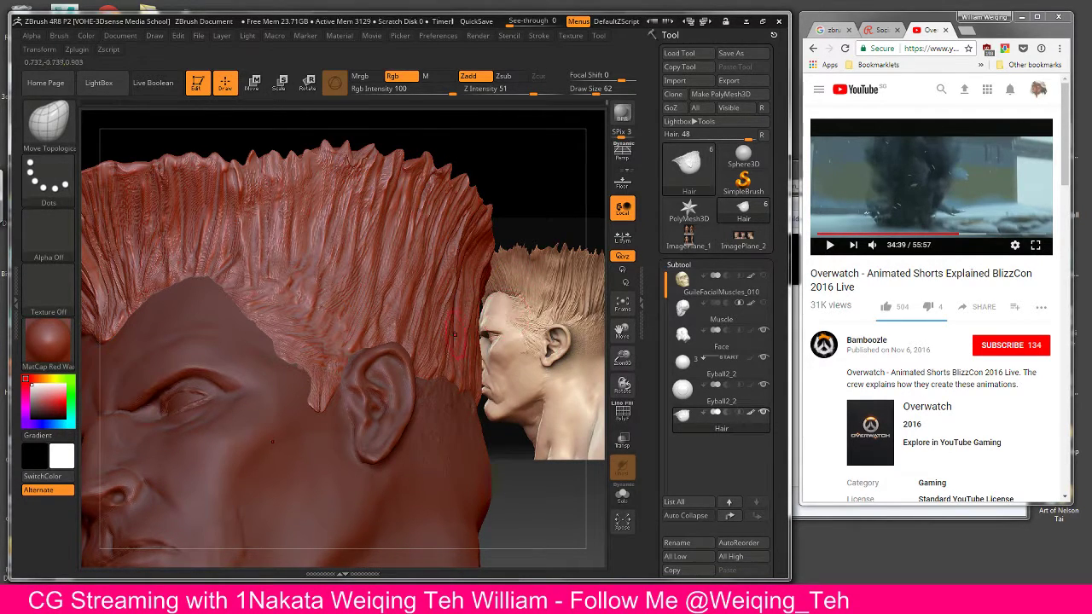
{"action": "left_click_drag", "start_coordinate": [525, 339], "coordinate": [512, 353]}
{"action": "key", "text": "shift+t"}
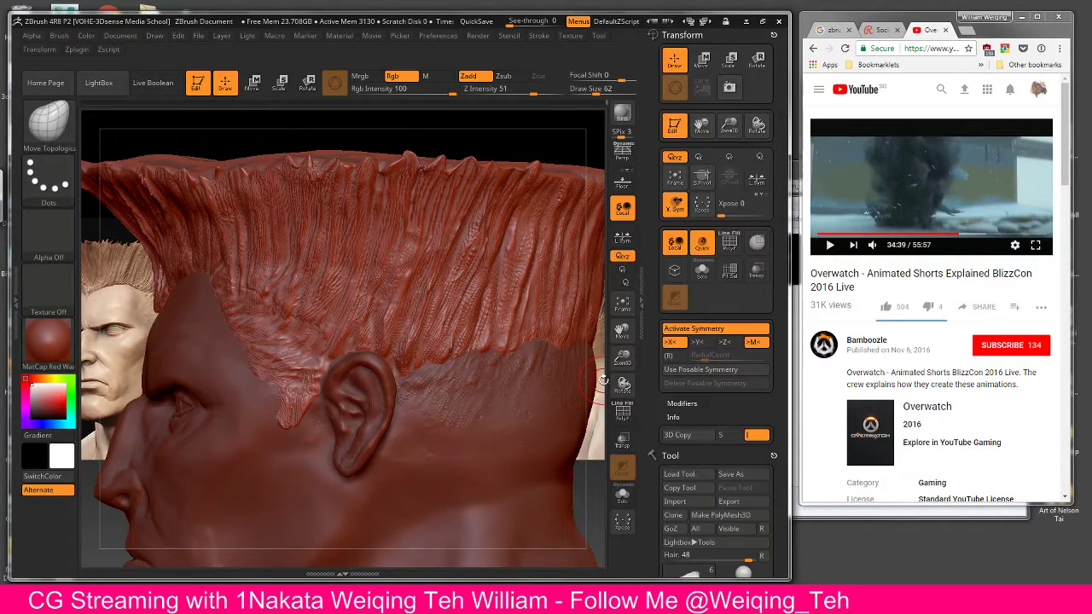
{"action": "left_click_drag", "start_coordinate": [600, 374], "coordinate": [526, 318]}
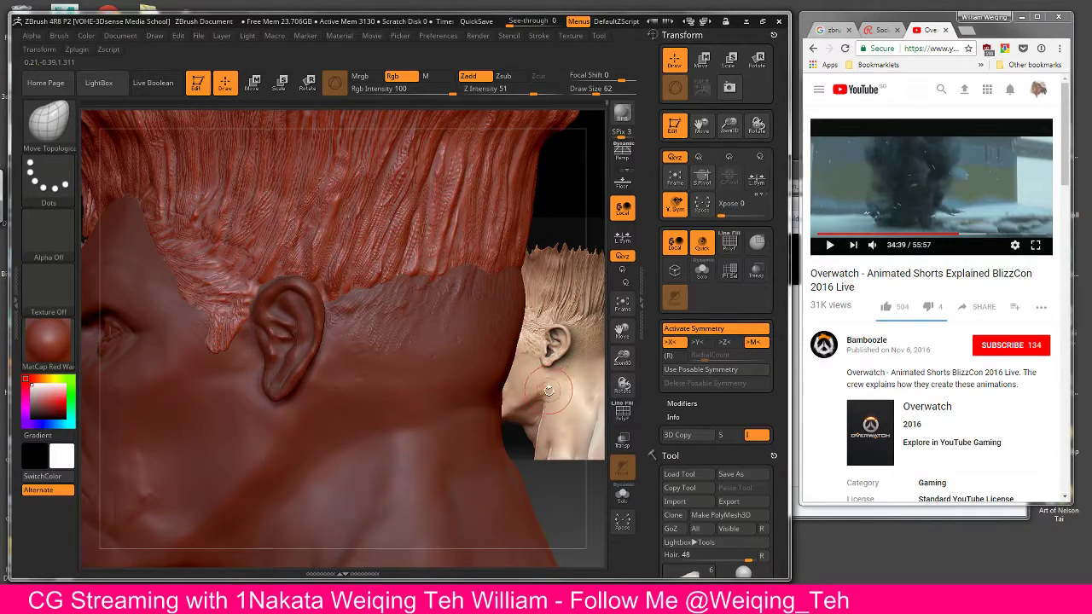
{"action": "left_click_drag", "start_coordinate": [559, 382], "coordinate": [477, 171]}
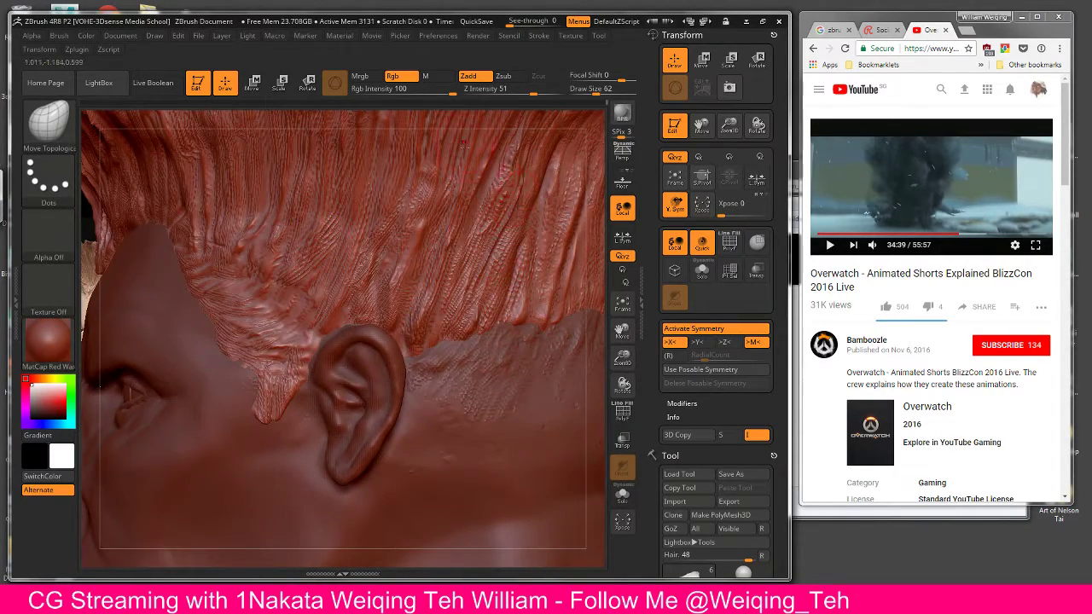
{"action": "left_click_drag", "start_coordinate": [464, 126], "coordinate": [492, 111]}
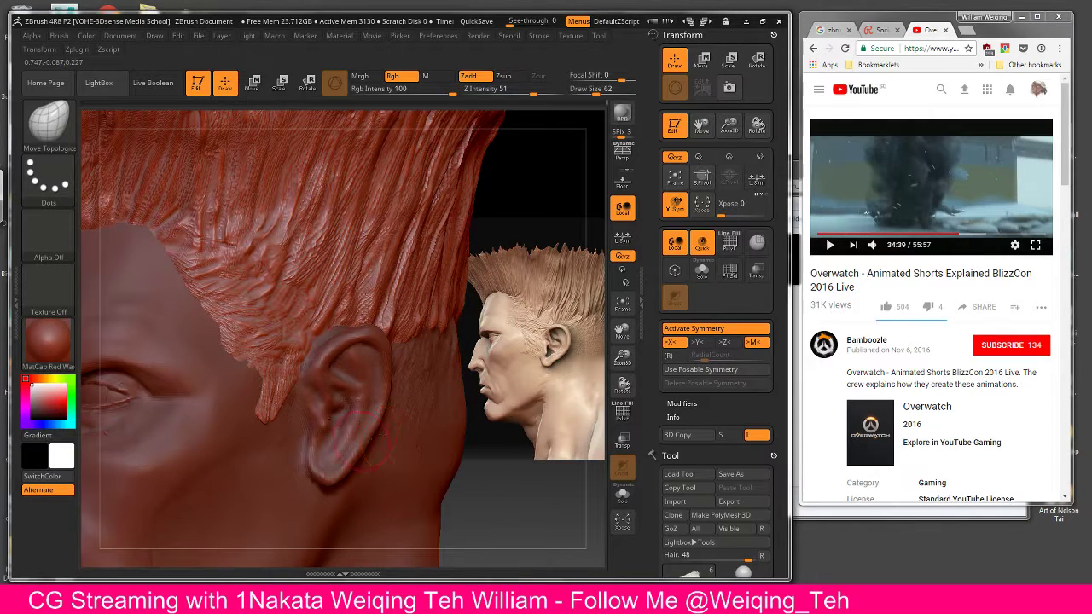
Step: Make the Face subtool active and set up the ClayTubes brush at draw size 22 for the ear
{"action": "key", "text": "b"}
{"action": "key", "text": "s"}
{"action": "key", "text": "t"}
{"action": "key", "text": "b"}
{"action": "key", "text": "c"}
{"action": "key", "text": "t"}
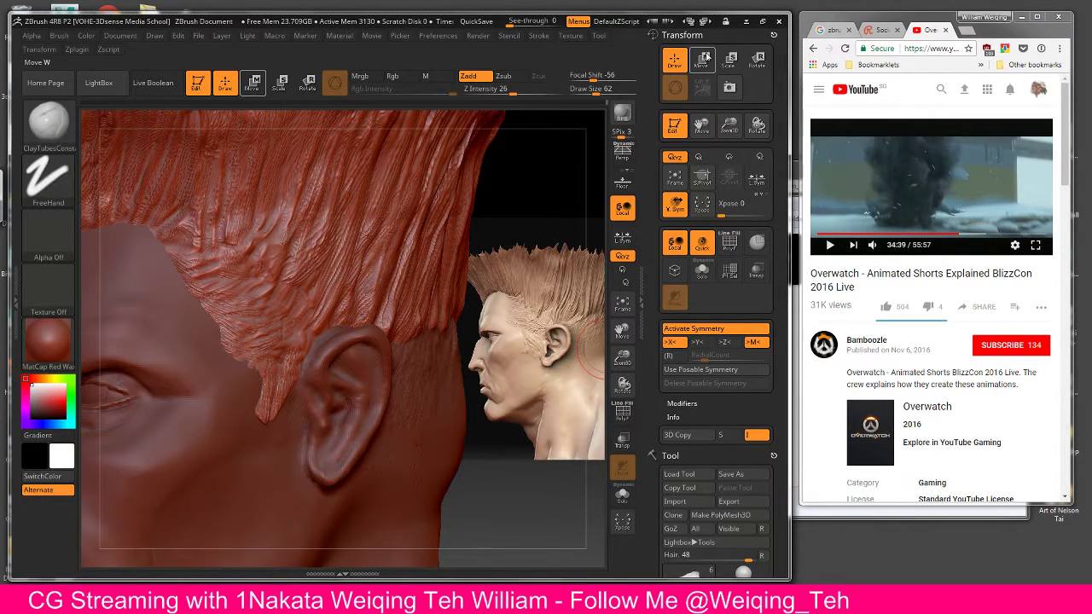
{"action": "left_click", "coordinate": [701, 33]}
{"action": "left_click", "coordinate": [693, 343]}
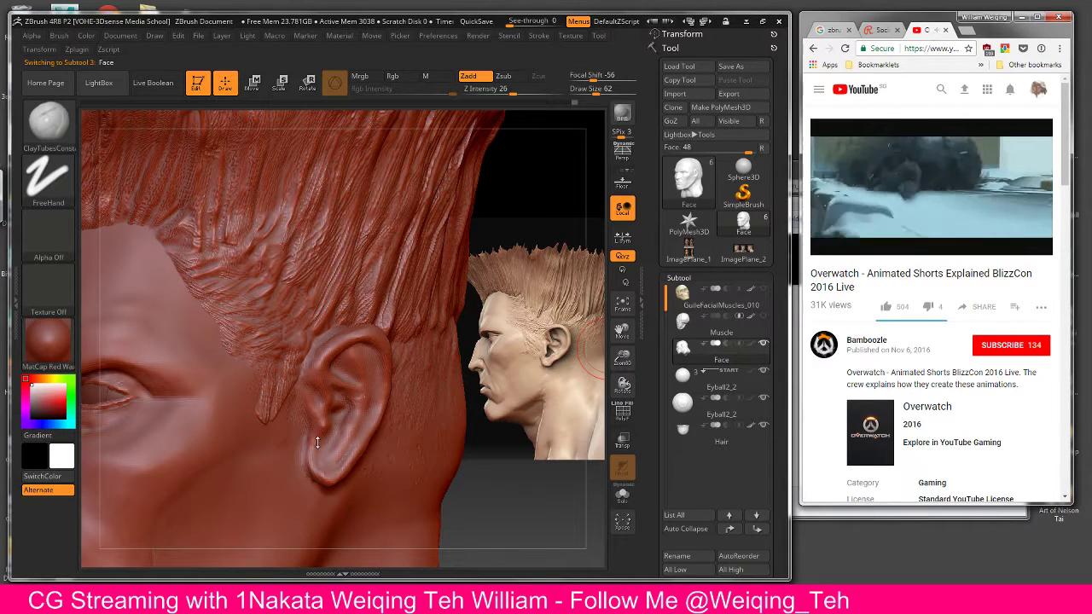
{"action": "key", "text": "bracketleft"}
{"action": "key", "text": "bracketleft"}
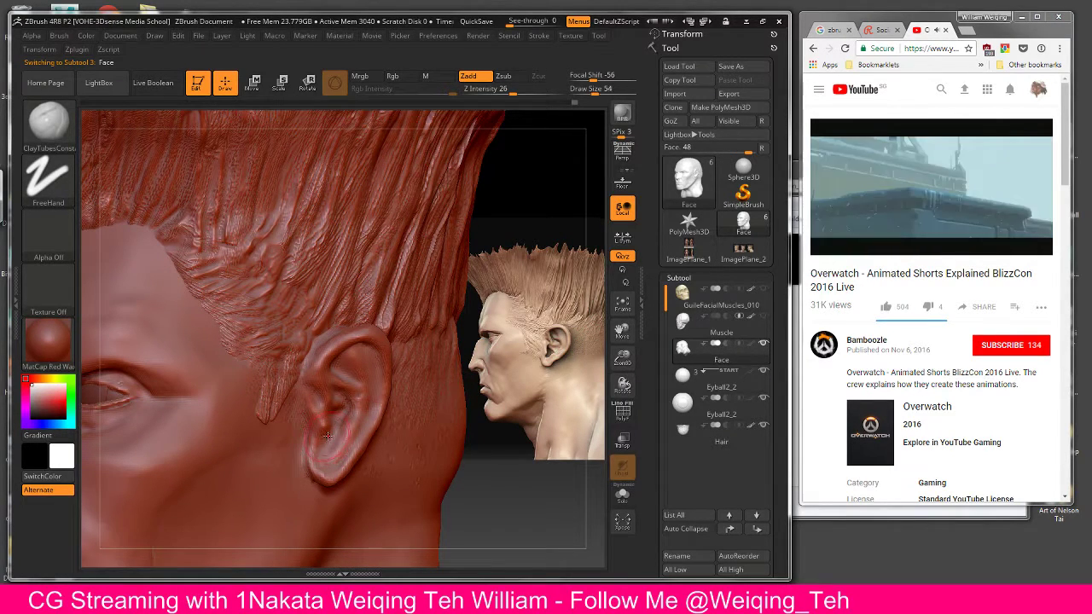
{"action": "key", "text": "bracketleft"}
{"action": "key", "text": "bracketleft"}
{"action": "key", "text": "bracketleft"}
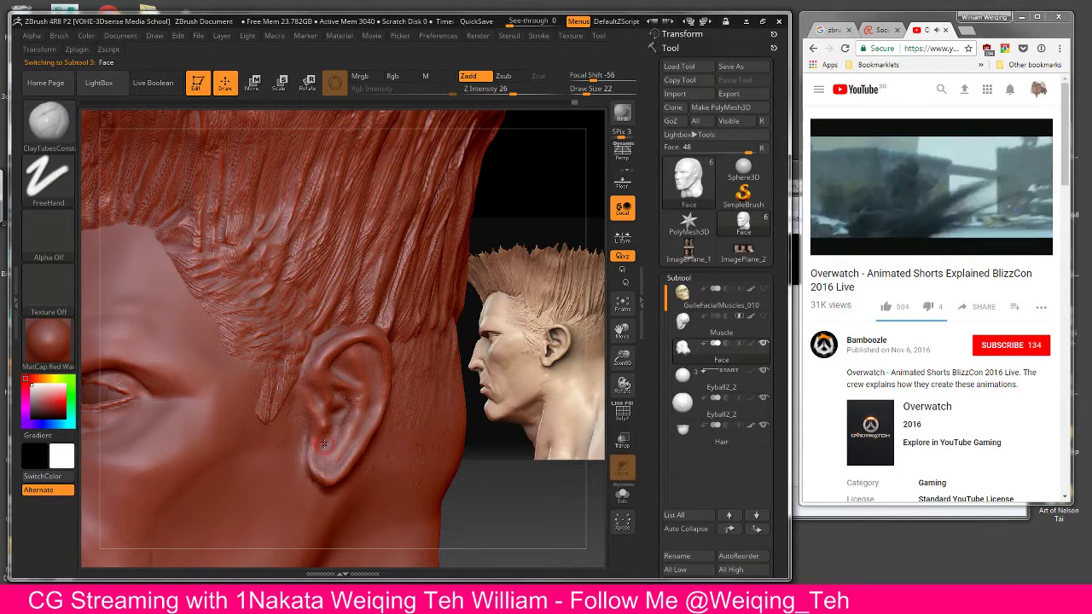
Step: Build up the earlobe and lower ear with ClayTubes at Z Intensity 26, smoothing the strokes
{"action": "key", "text": "space"}
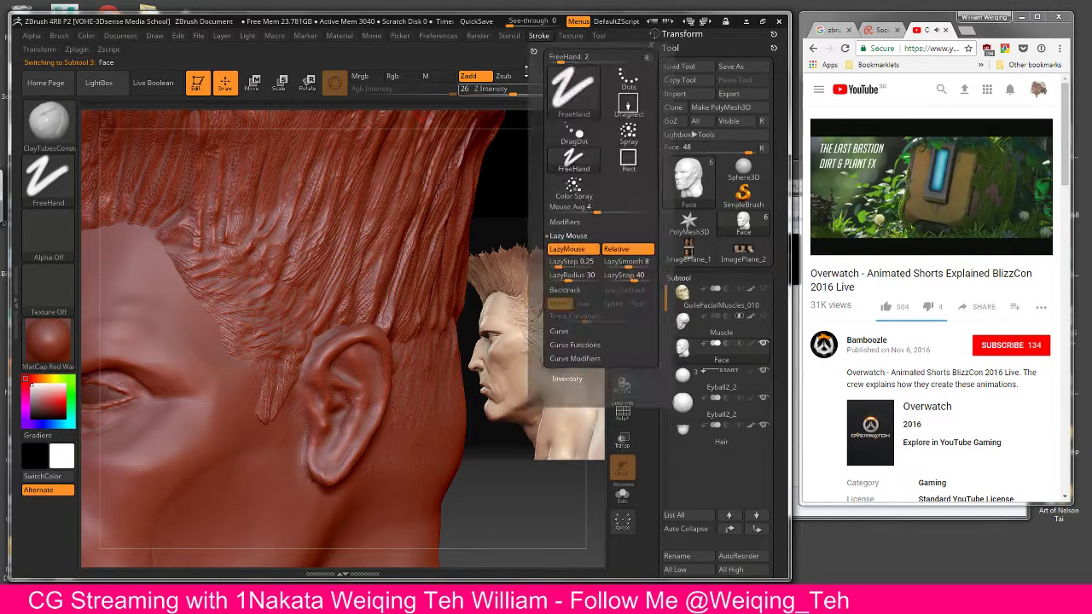
{"action": "left_click", "coordinate": [538, 37]}
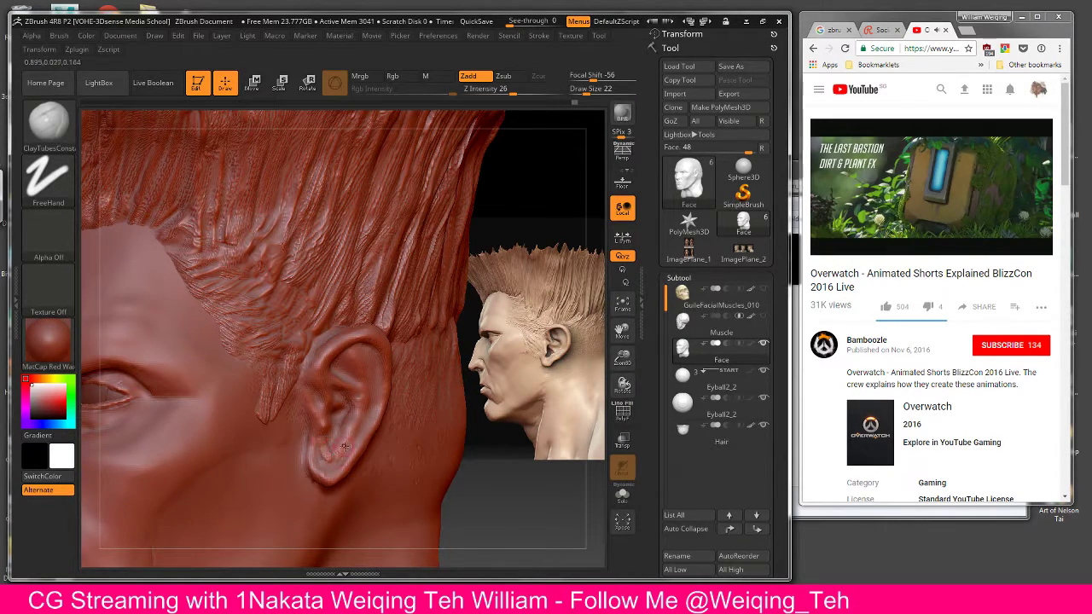
{"action": "key", "text": "shift"}
{"action": "left_click_drag", "start_coordinate": [330, 455], "coordinate": [341, 453], "text": "shift"}
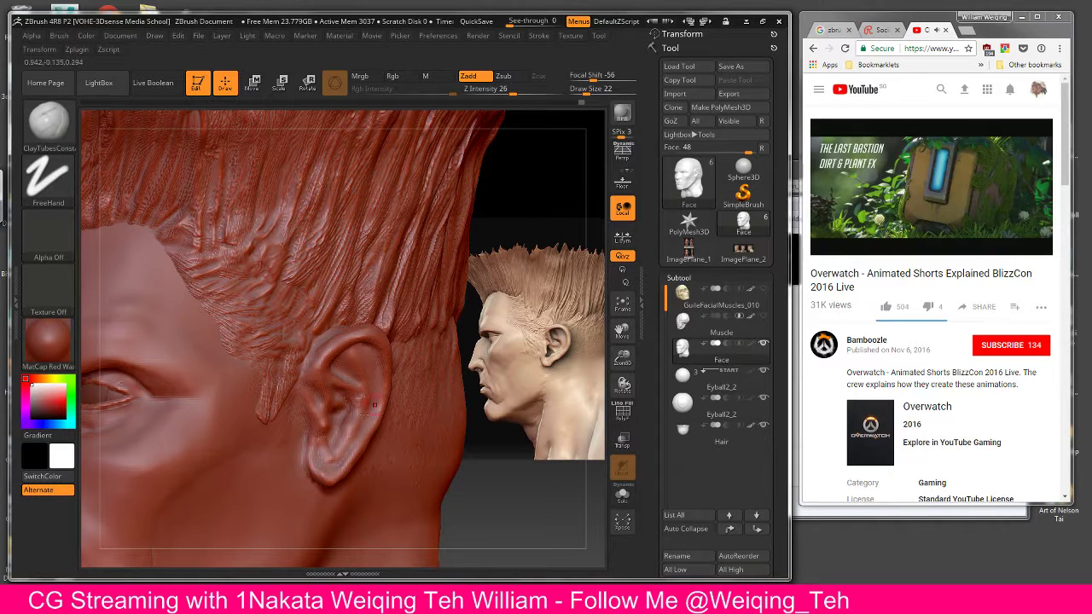
{"action": "left_click", "coordinate": [878, 30]}
{"action": "left_click", "coordinate": [834, 31]}
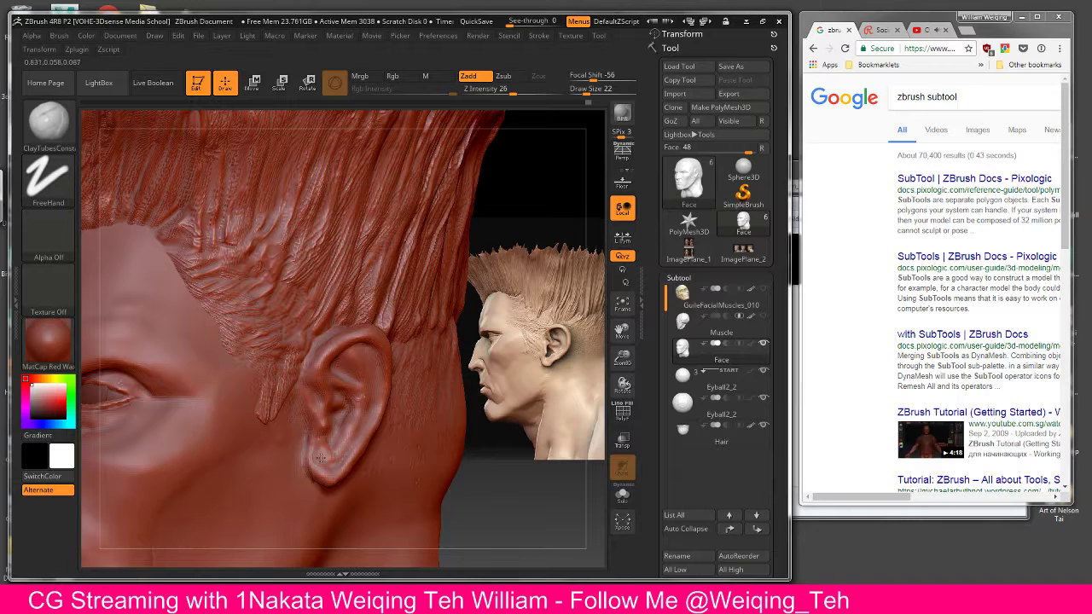
{"action": "key", "text": "shift"}
{"action": "mouse_move", "coordinate": [505, 444]}
{"action": "left_mouse_down"}
{"action": "mouse_move", "coordinate": [488, 457]}
{"action": "mouse_move", "coordinate": [536, 427]}
{"action": "mouse_move", "coordinate": [388, 459]}
{"action": "left_mouse_up"}
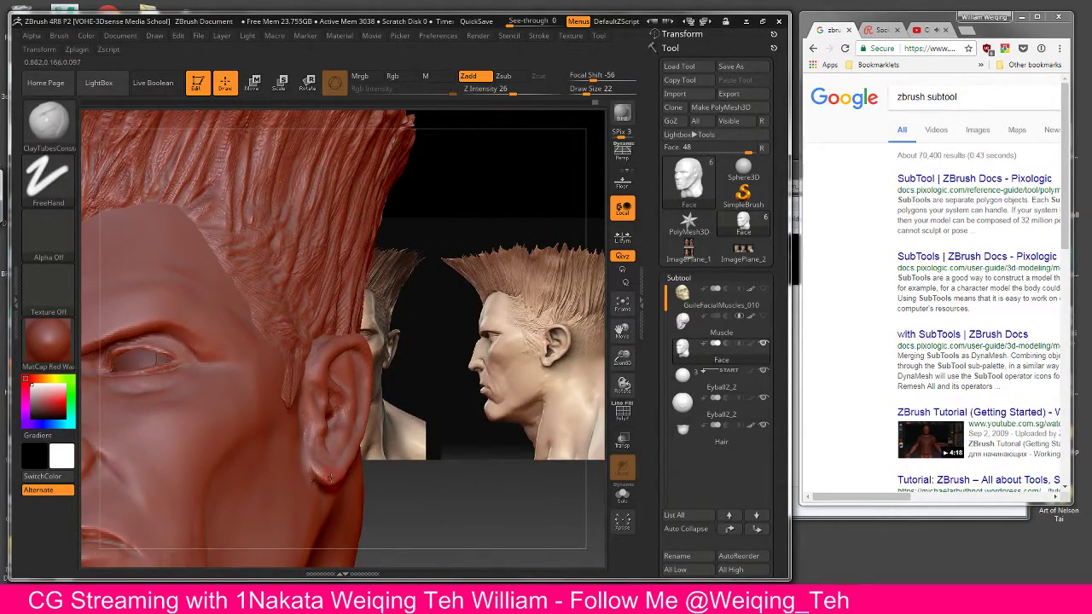
Step: Reshape the earlobe with Move Topological at draw size 22 and check the ear against the whole head
{"action": "key", "text": "b"}
{"action": "key", "text": "m"}
{"action": "key", "text": "t"}
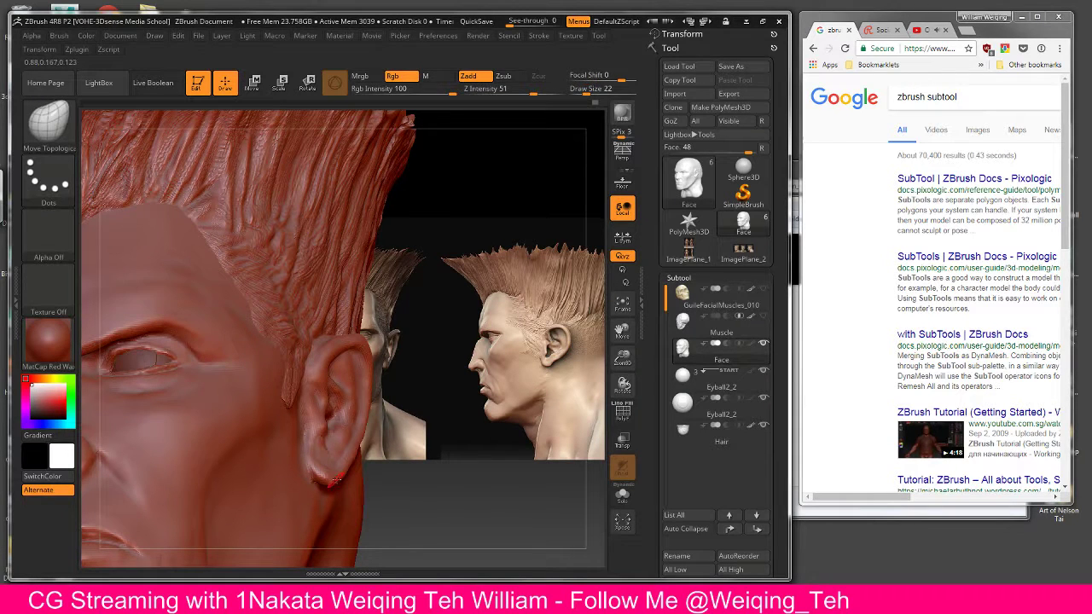
{"action": "mouse_move", "coordinate": [335, 476]}
{"action": "left_mouse_down"}
{"action": "mouse_move", "coordinate": [432, 466]}
{"action": "mouse_move", "coordinate": [335, 476]}
{"action": "left_mouse_up"}
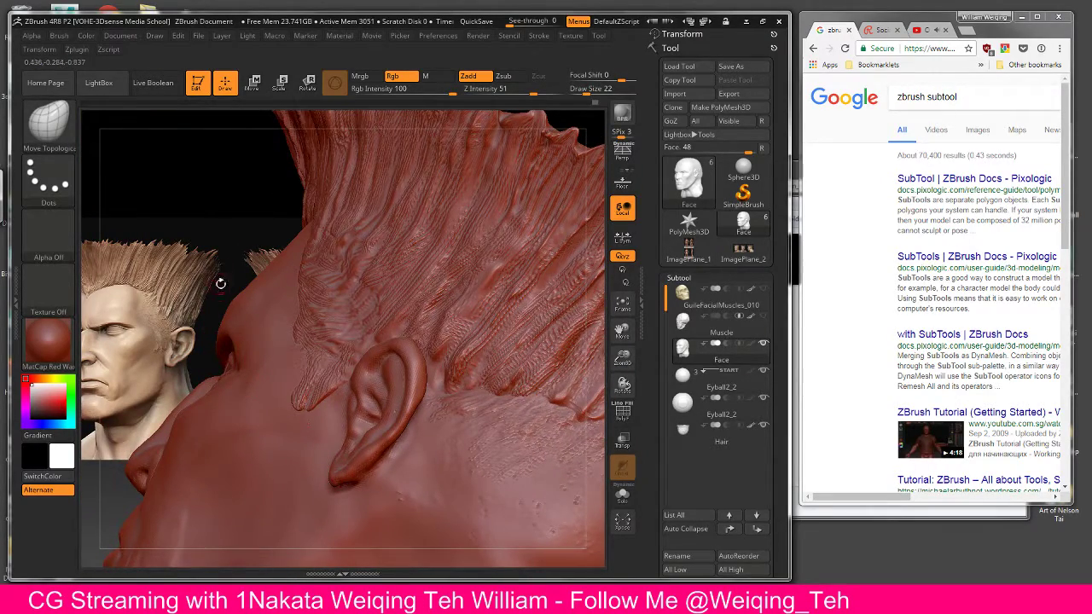
{"action": "left_click_drag", "start_coordinate": [220, 283], "coordinate": [331, 484]}
{"action": "key", "text": "shift"}
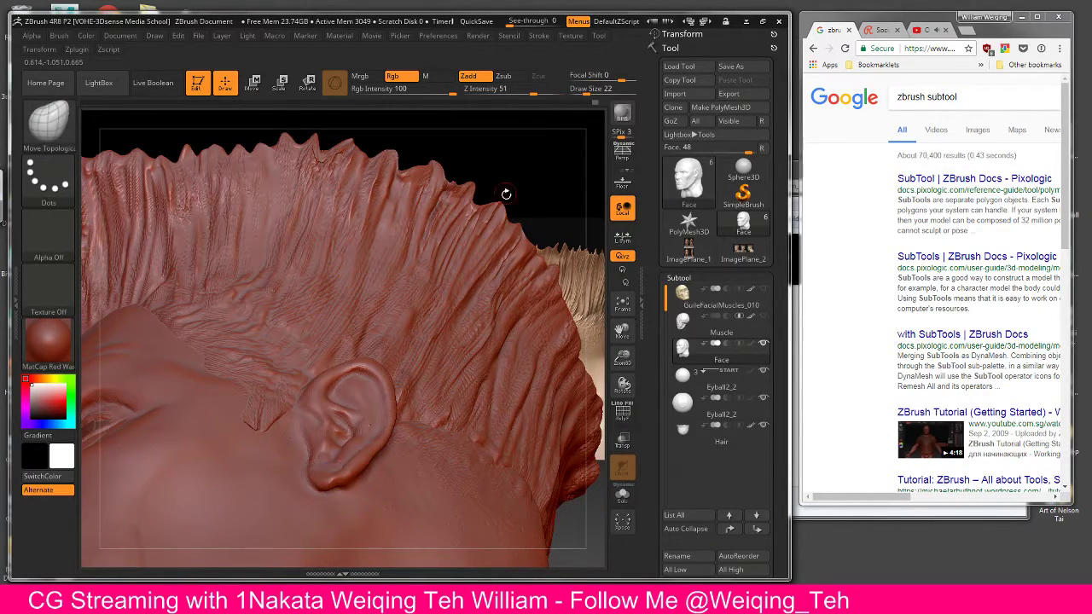
{"action": "mouse_move", "coordinate": [504, 190]}
{"action": "left_mouse_down"}
{"action": "mouse_move", "coordinate": [525, 206]}
{"action": "mouse_move", "coordinate": [488, 292]}
{"action": "left_mouse_up"}
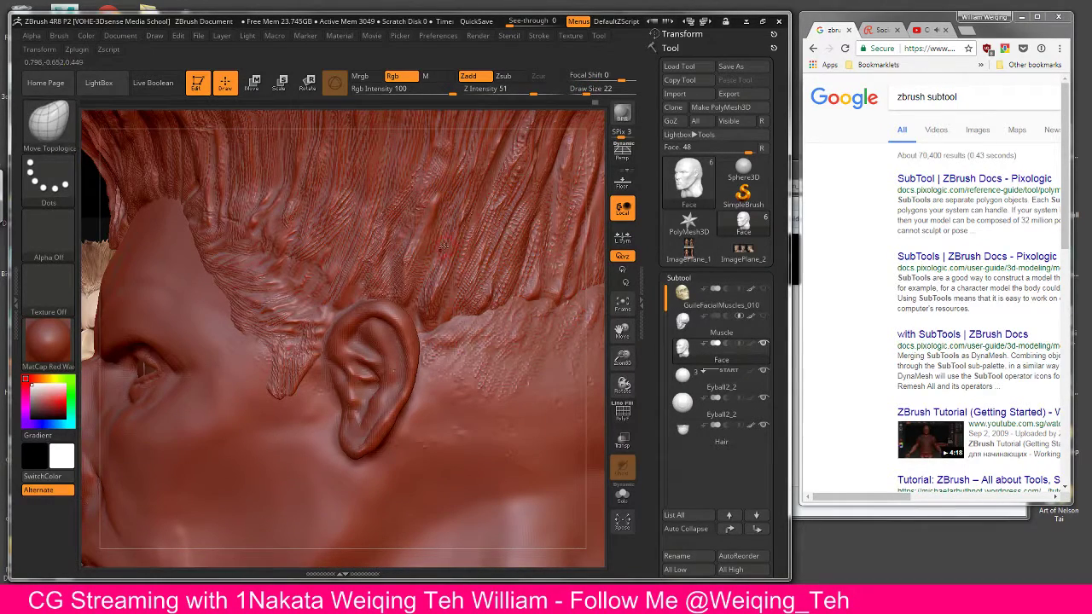
{"action": "mouse_move", "coordinate": [329, 118]}
{"action": "left_mouse_down"}
{"action": "mouse_move", "coordinate": [554, 226]}
{"action": "mouse_move", "coordinate": [529, 223]}
{"action": "mouse_move", "coordinate": [546, 220]}
{"action": "mouse_move", "coordinate": [544, 252]}
{"action": "mouse_move", "coordinate": [549, 244]}
{"action": "left_mouse_up"}
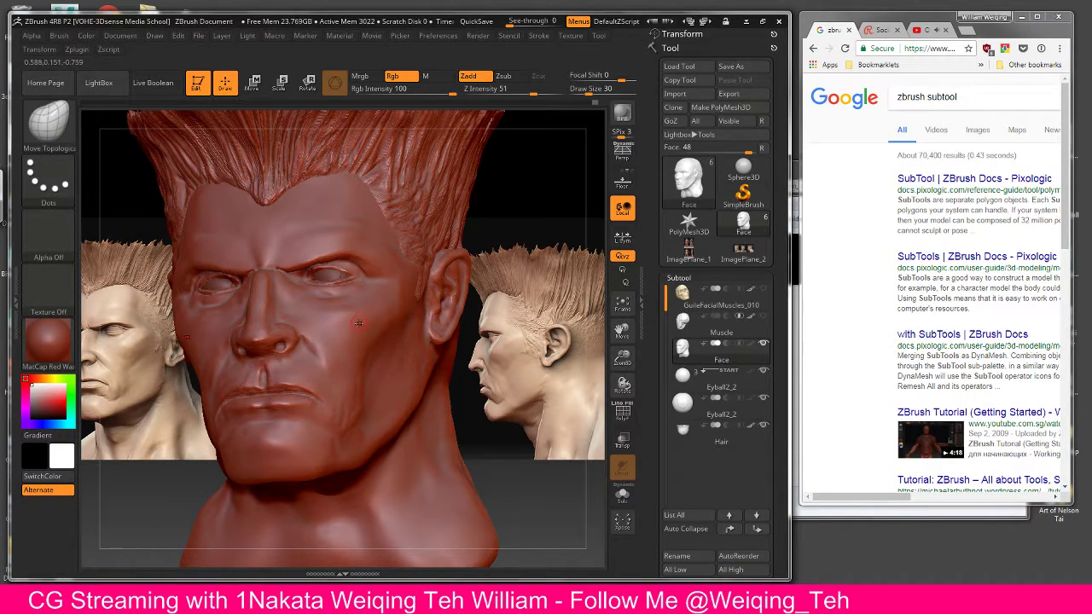
{"action": "mouse_move", "coordinate": [488, 398]}
{"action": "left_mouse_down"}
{"action": "mouse_move", "coordinate": [501, 384]}
{"action": "mouse_move", "coordinate": [431, 371]}
{"action": "mouse_move", "coordinate": [466, 288]}
{"action": "mouse_move", "coordinate": [448, 287]}
{"action": "mouse_move", "coordinate": [511, 209]}
{"action": "mouse_move", "coordinate": [512, 190]}
{"action": "left_mouse_up"}
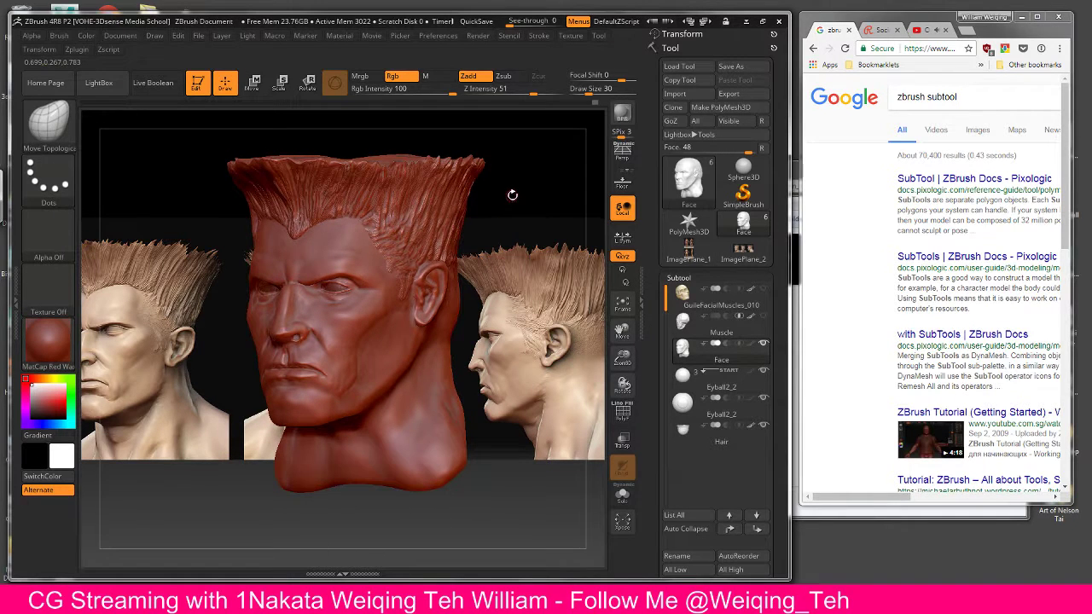
Step: Minimize the browser window and maximize the ZBrush window
{"action": "left_click", "coordinate": [926, 30]}
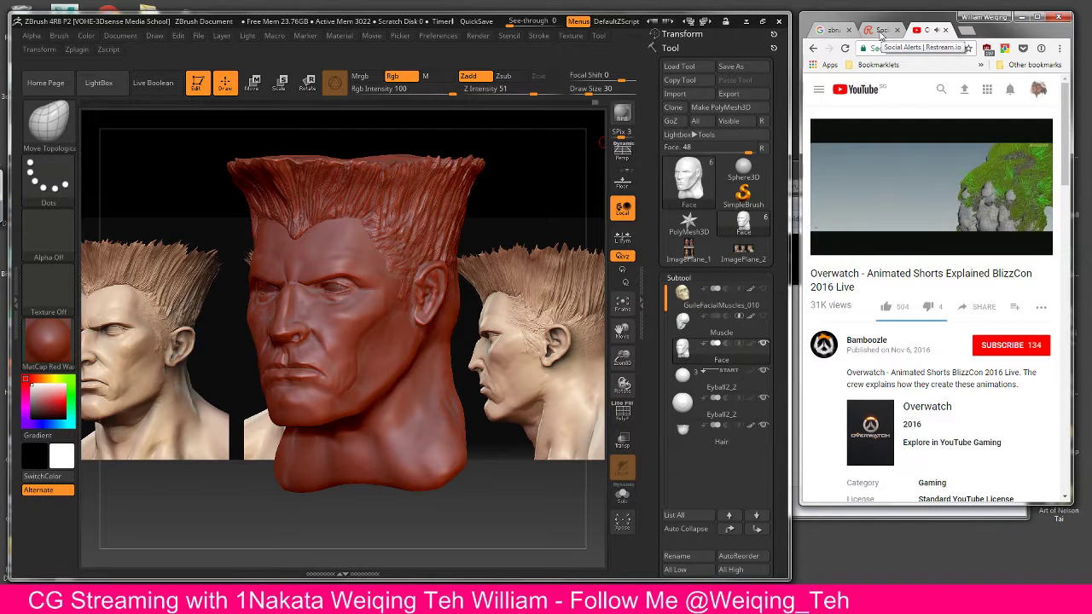
{"action": "left_click", "coordinate": [877, 31]}
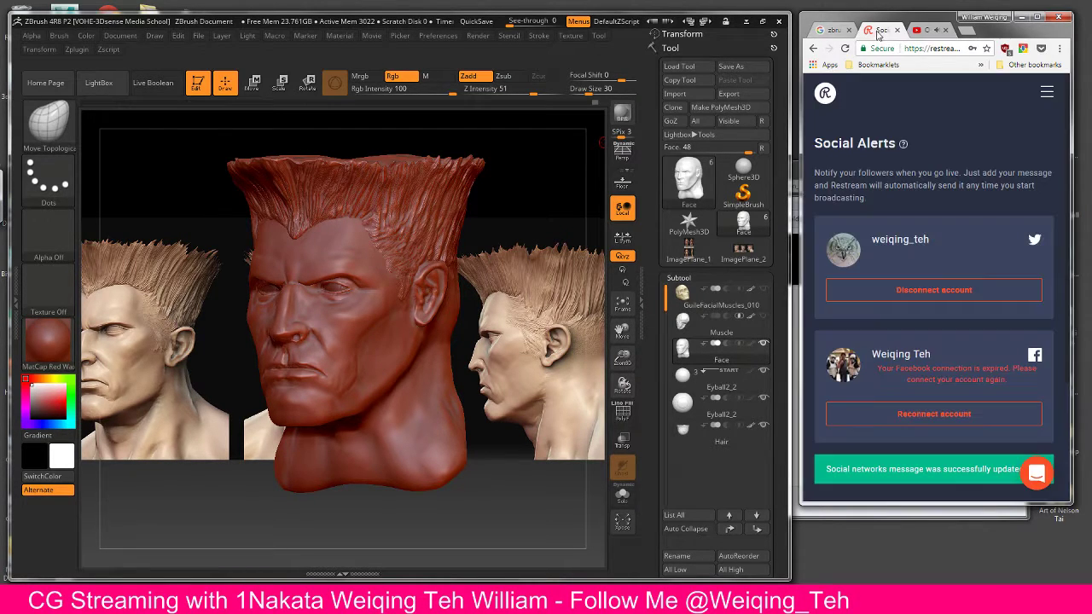
{"action": "left_click", "coordinate": [925, 31]}
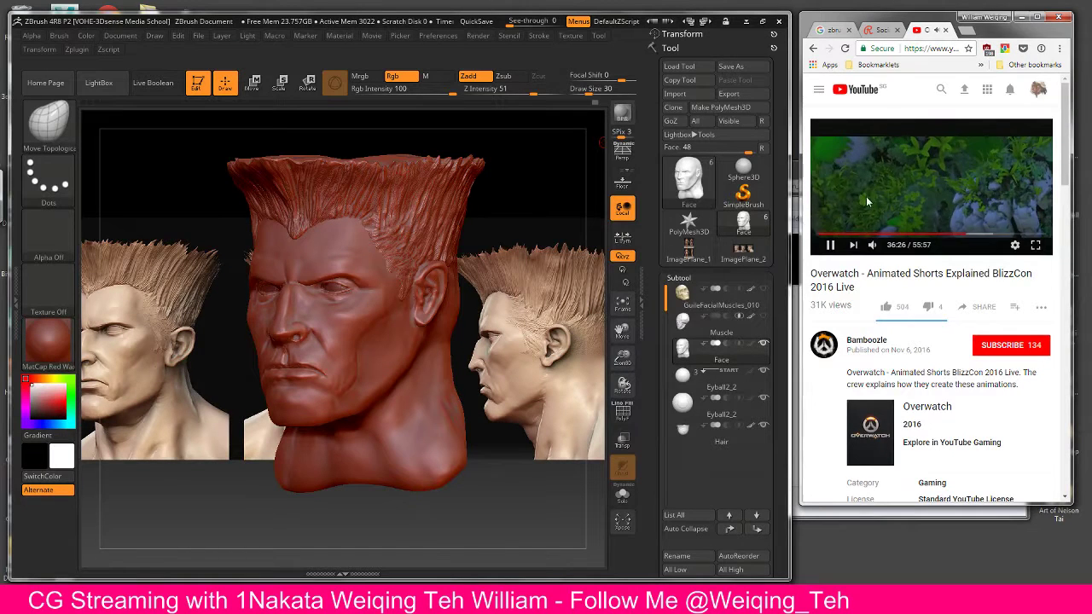
{"action": "left_click", "coordinate": [1022, 19]}
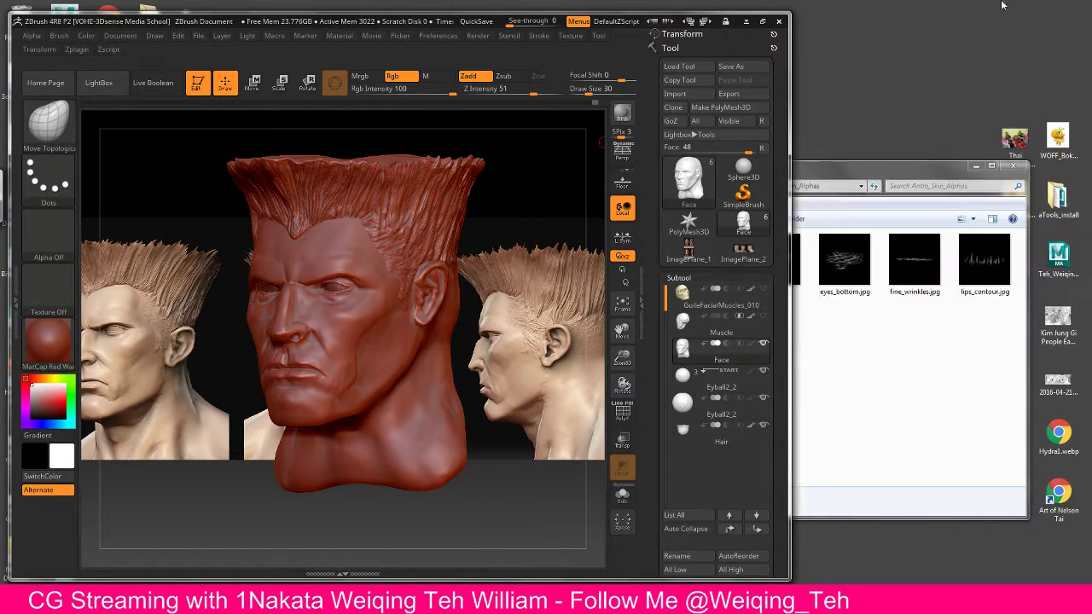
{"action": "left_click", "coordinate": [763, 22]}
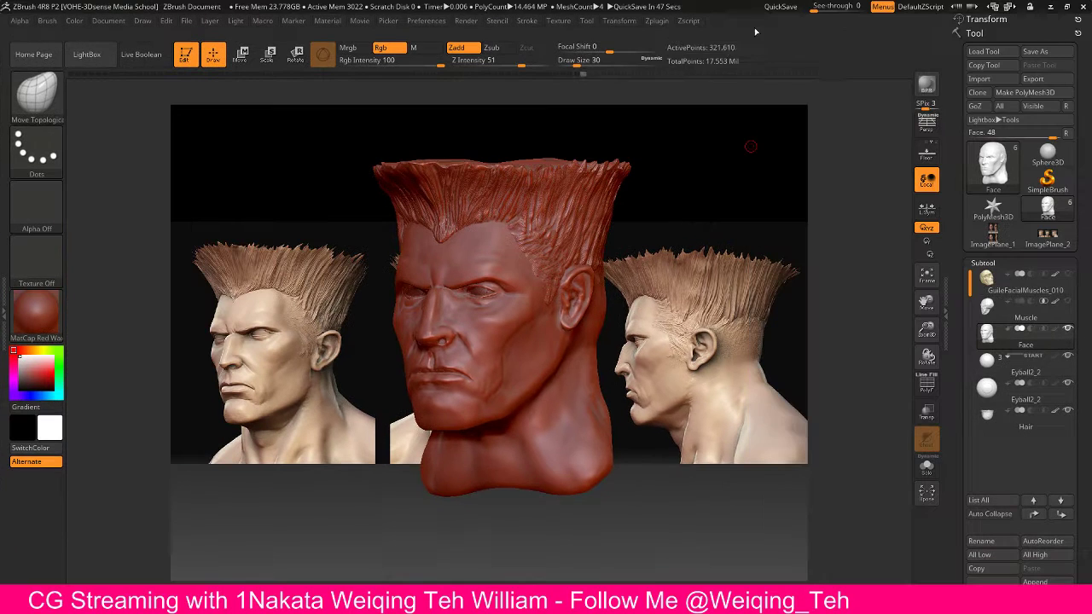
Step: Bring up the Guile SF4.jpg reference in Windows Photo Viewer, showing the three-quarter view, and size the window beside the sculpted face
{"action": "mouse_move", "coordinate": [687, 159]}
{"action": "left_mouse_down"}
{"action": "mouse_move", "coordinate": [699, 166]}
{"action": "mouse_move", "coordinate": [678, 275]}
{"action": "mouse_move", "coordinate": [455, 175]}
{"action": "left_mouse_up"}
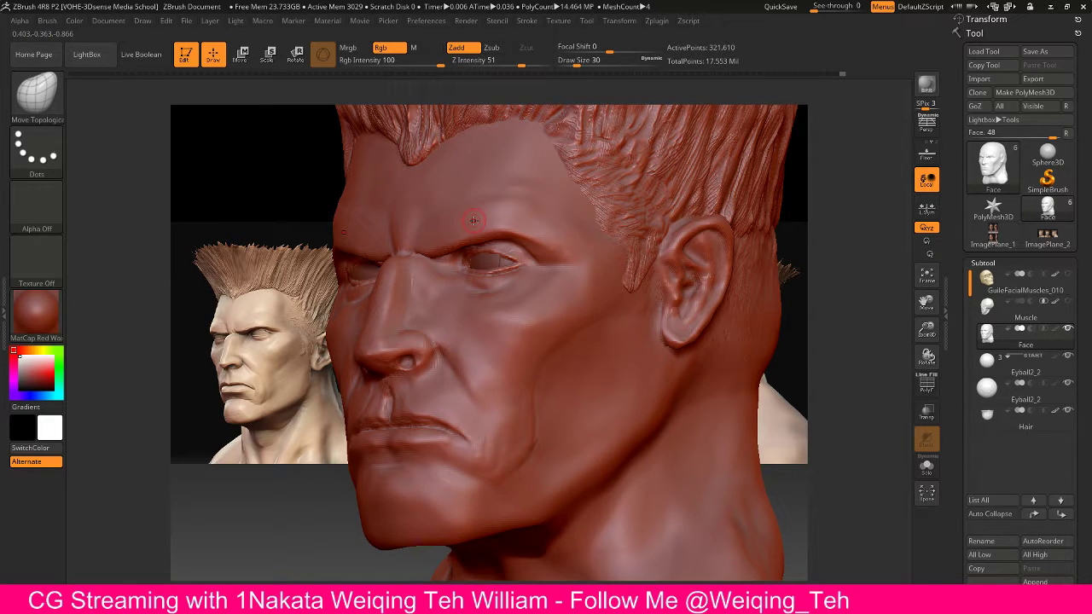
{"action": "mouse_move", "coordinate": [823, 153]}
{"action": "left_mouse_down"}
{"action": "mouse_move", "coordinate": [839, 150]}
{"action": "mouse_move", "coordinate": [829, 161]}
{"action": "mouse_move", "coordinate": [843, 151]}
{"action": "left_mouse_up"}
{"action": "left_click_drag", "start_coordinate": [715, 289], "coordinate": [682, 290]}
{"action": "key", "text": "alt+Tab"}
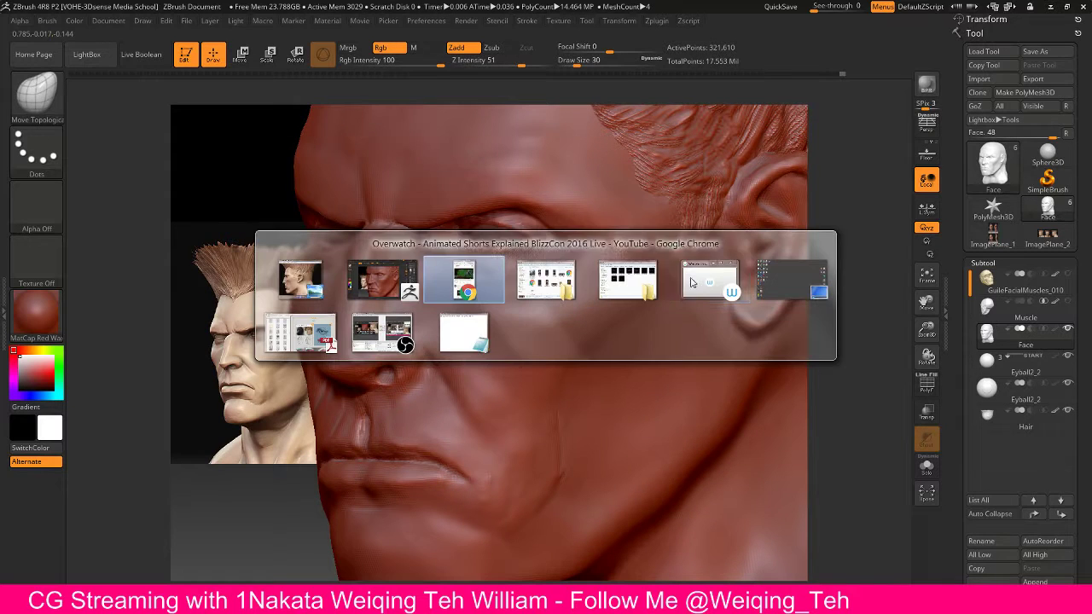
{"action": "left_click", "coordinate": [300, 280]}
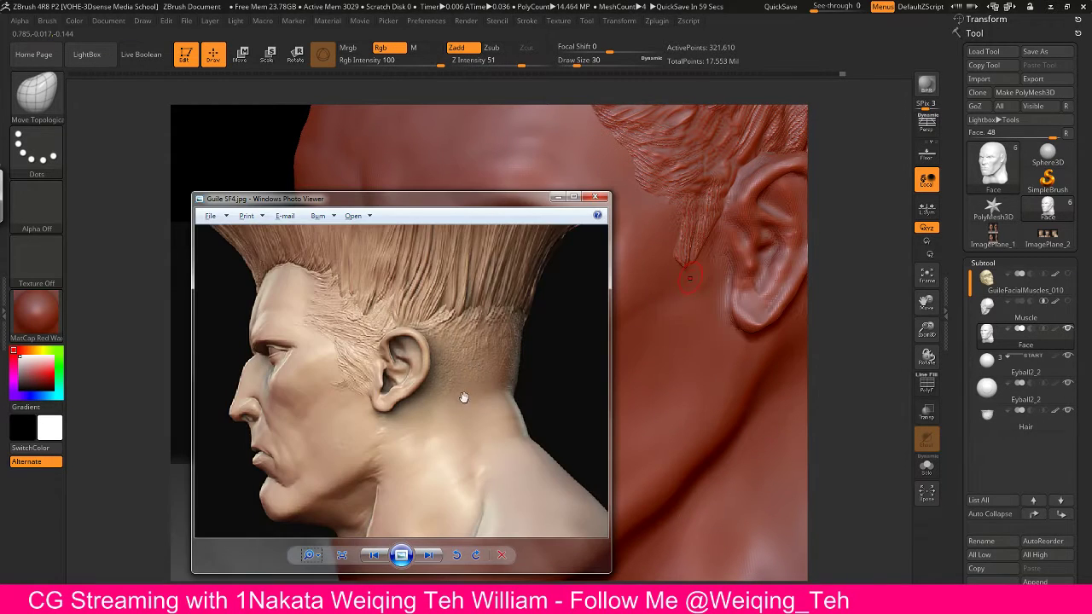
{"action": "left_click_drag", "start_coordinate": [587, 427], "coordinate": [610, 426]}
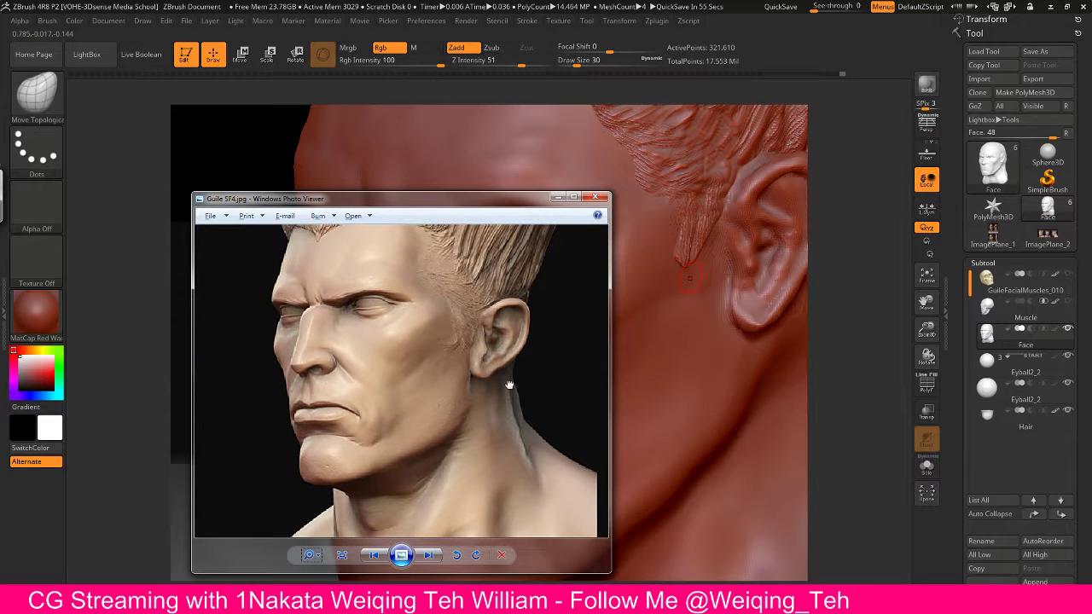
{"action": "left_click_drag", "start_coordinate": [480, 206], "coordinate": [800, 162]}
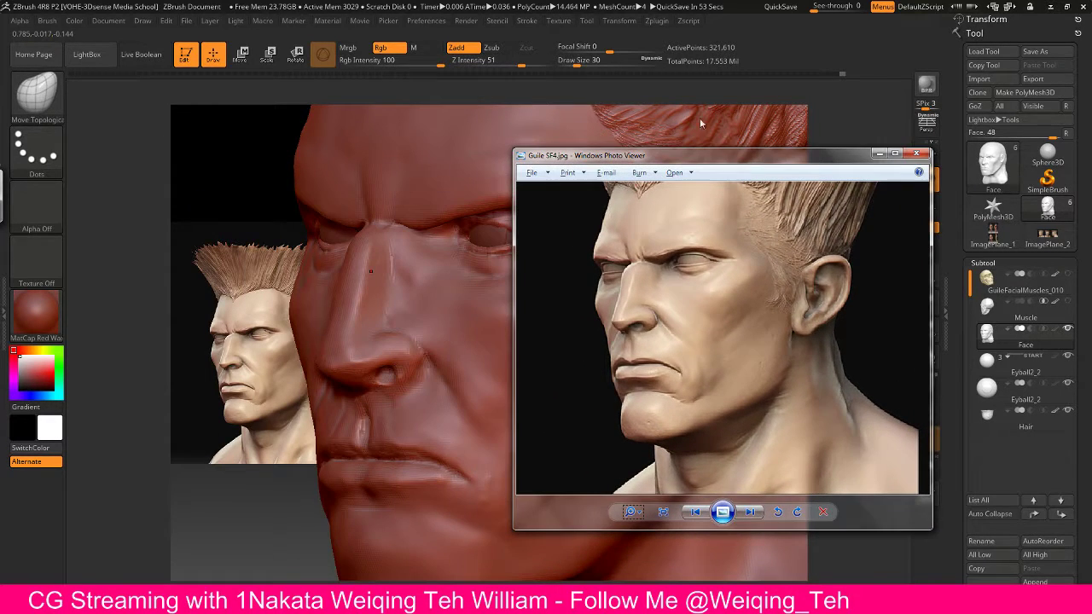
{"action": "left_click_drag", "start_coordinate": [788, 91], "coordinate": [588, 204]}
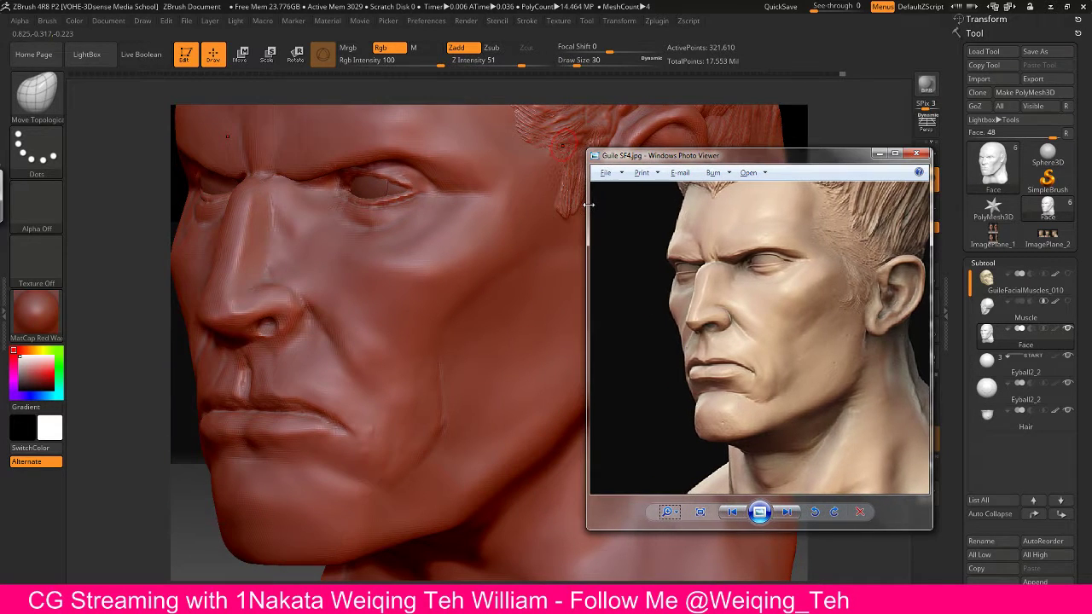
Step: Try to build up the lower cheek and jaw with ClayTubes at draw size 30 and Z Intensity 26, smoothing the strokes
{"action": "mouse_move", "coordinate": [732, 92]}
{"action": "left_mouse_down"}
{"action": "mouse_move", "coordinate": [802, 89]}
{"action": "mouse_move", "coordinate": [787, 34]}
{"action": "left_mouse_up"}
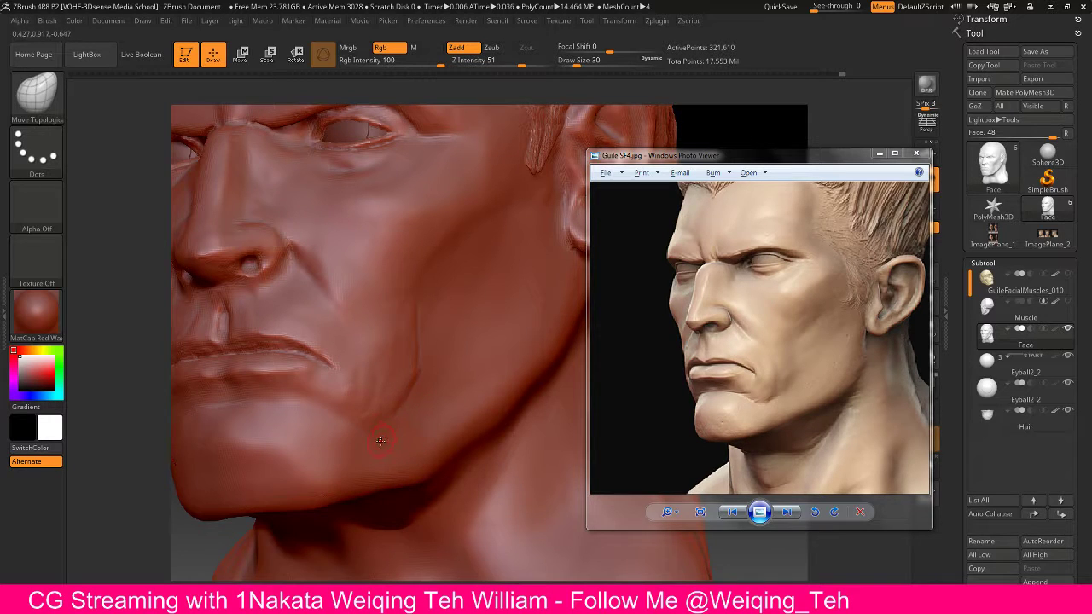
{"action": "key", "text": "b"}
{"action": "key", "text": "c"}
{"action": "key", "text": "t"}
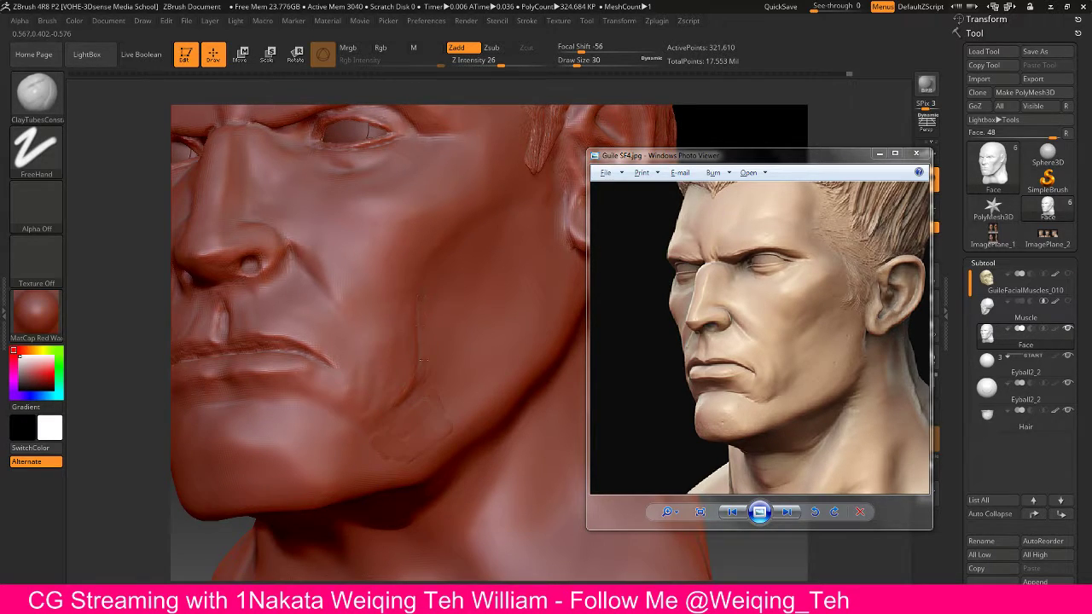
{"action": "key", "text": "shift"}
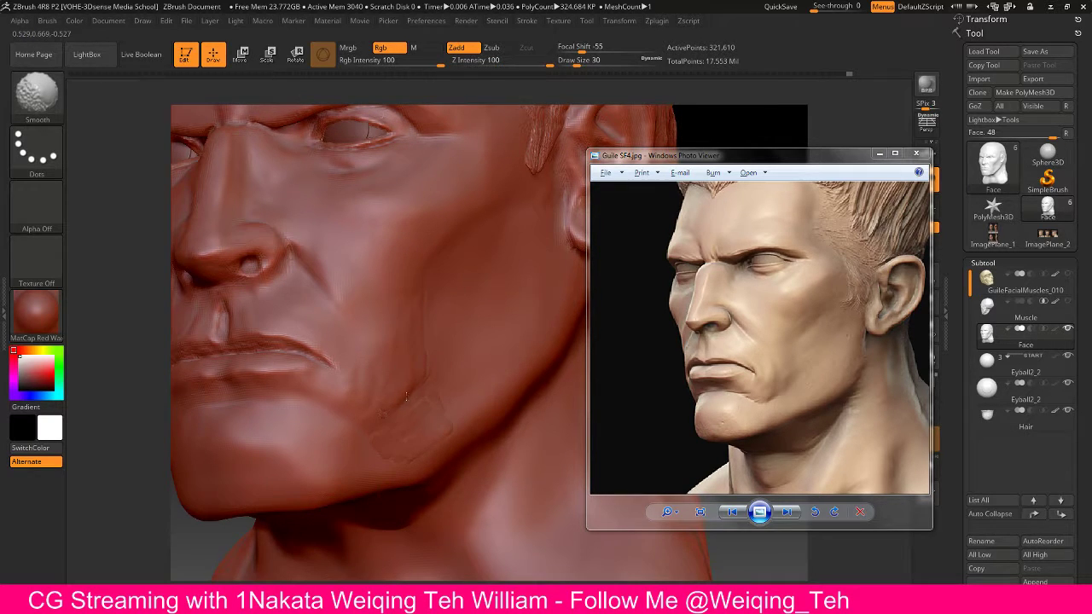
{"action": "key", "text": "shift"}
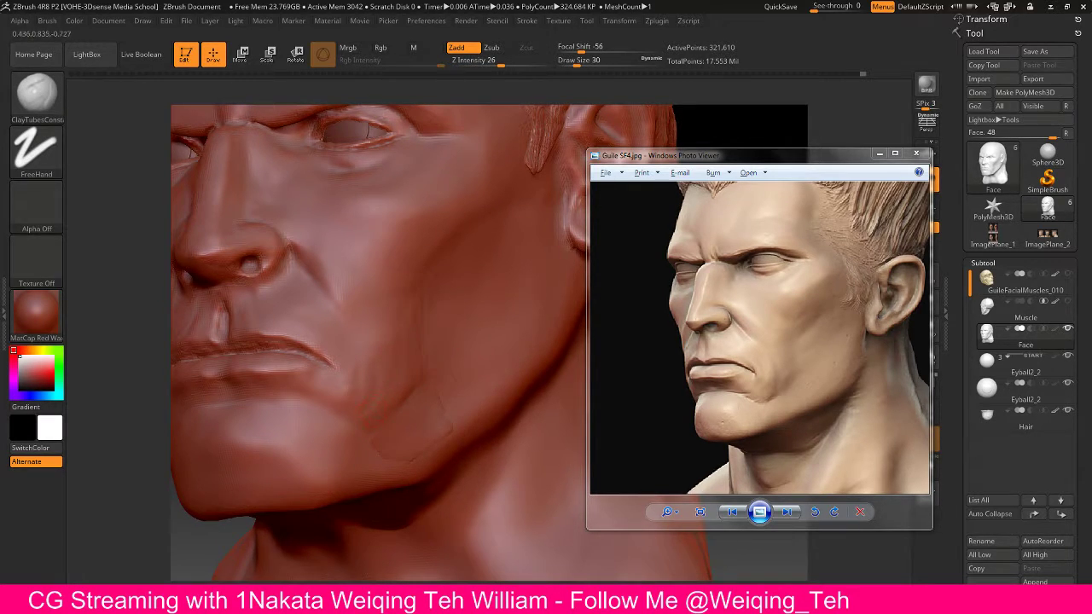
{"action": "key", "text": "shift"}
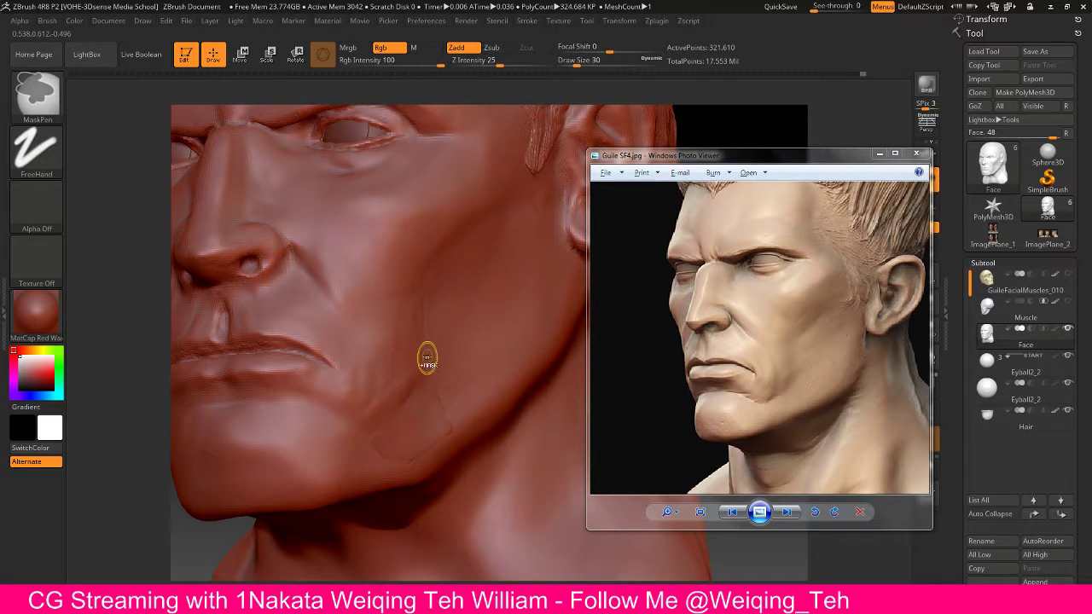
{"action": "key", "text": "ctrl"}
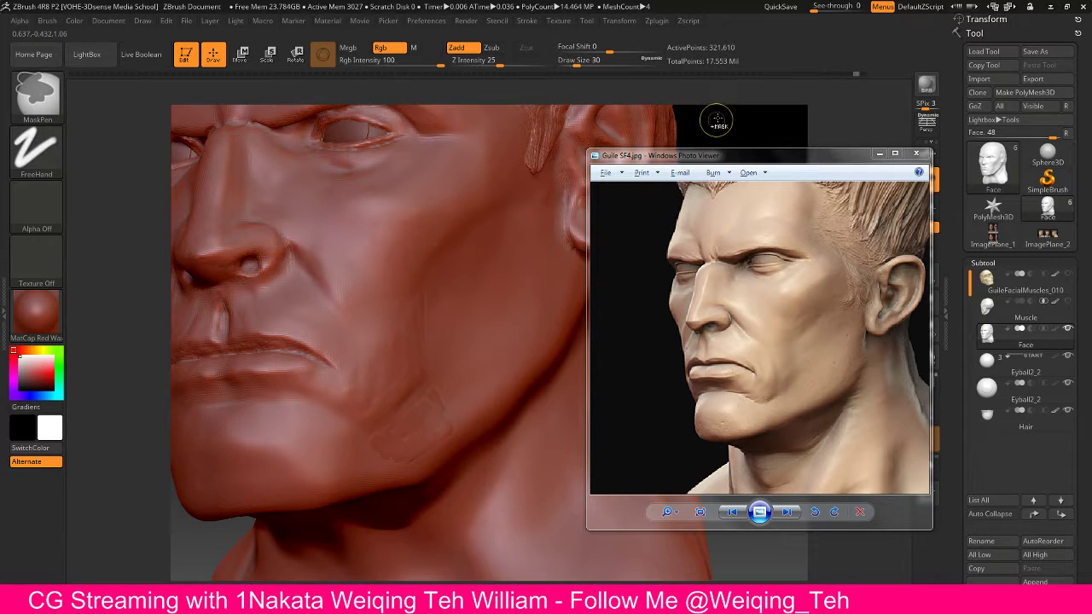
{"action": "left_click_drag", "start_coordinate": [714, 120], "coordinate": [709, 126]}
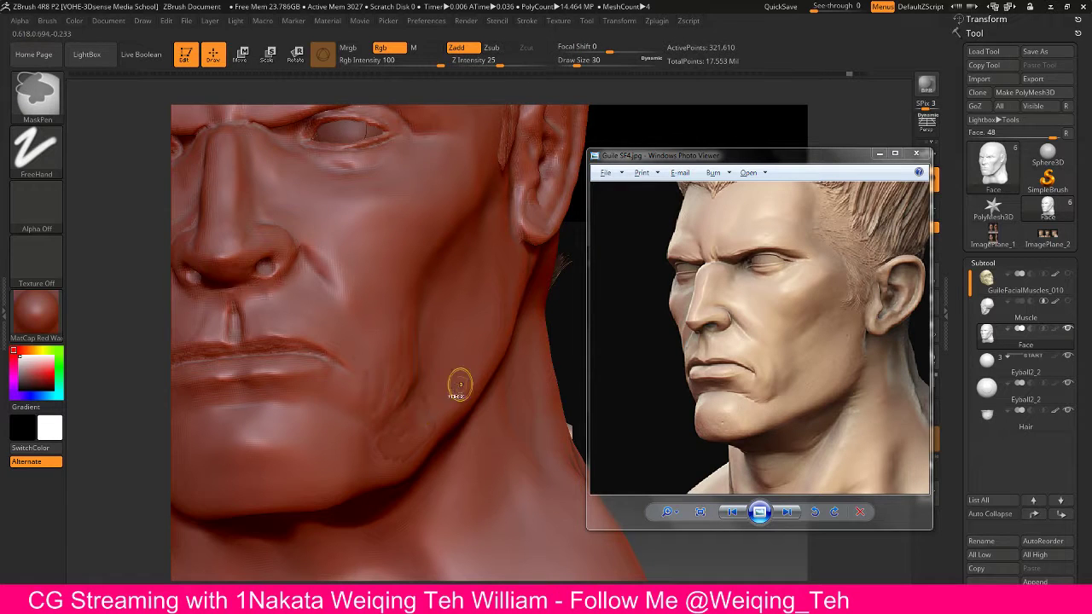
Step: Step back through the undo history to before the lower cheek and jaw strokes
{"action": "key", "text": "b"}
{"action": "key", "text": "c"}
{"action": "key", "text": "t"}
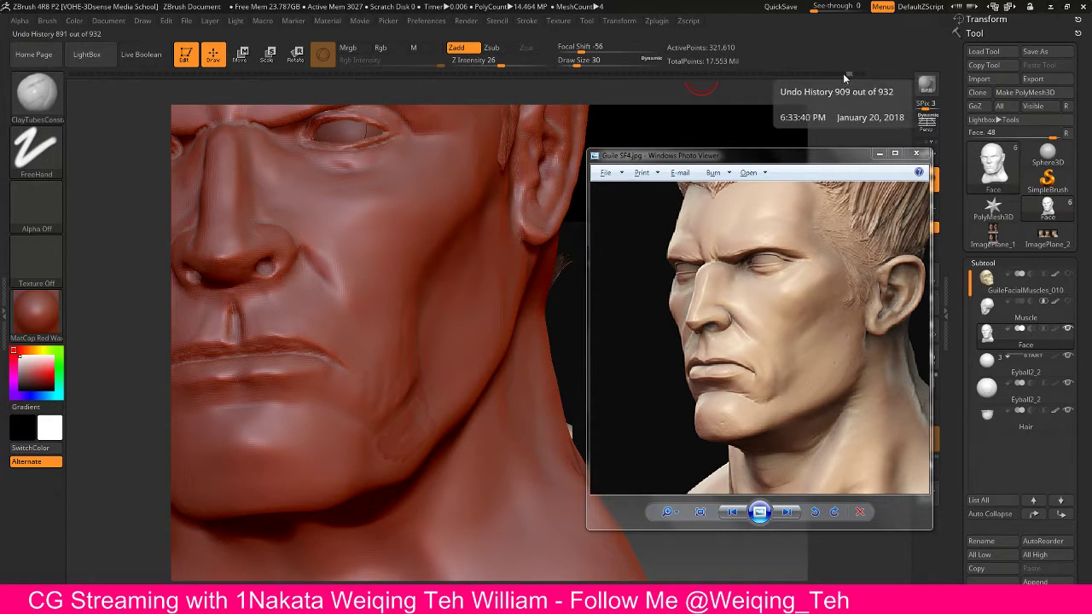
{"action": "left_click", "coordinate": [834, 90]}
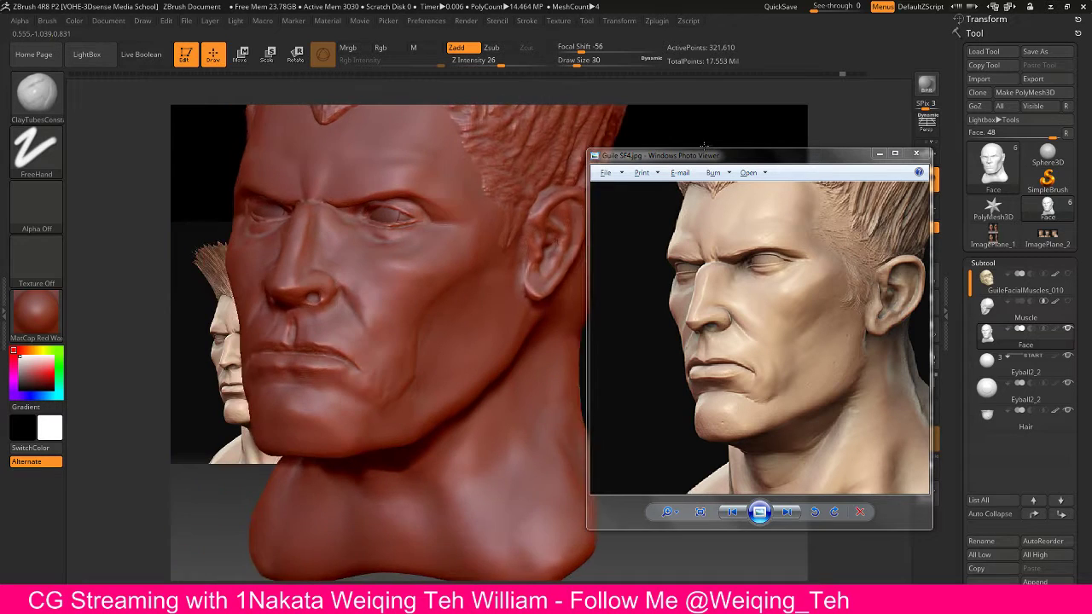
Step: Adjust the outer brow and temple with Move Topological, reducing the draw size from 30 to 22
{"action": "key", "text": "b"}
{"action": "key", "text": "m"}
{"action": "key", "text": "t"}
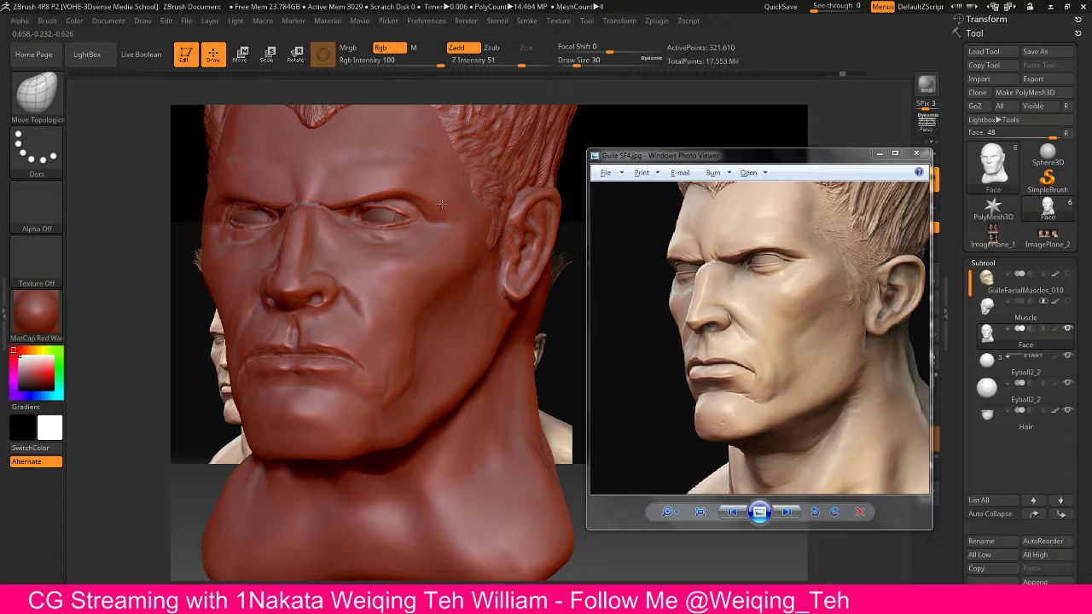
{"action": "left_click", "coordinate": [441, 204]}
{"action": "key", "text": "Return"}
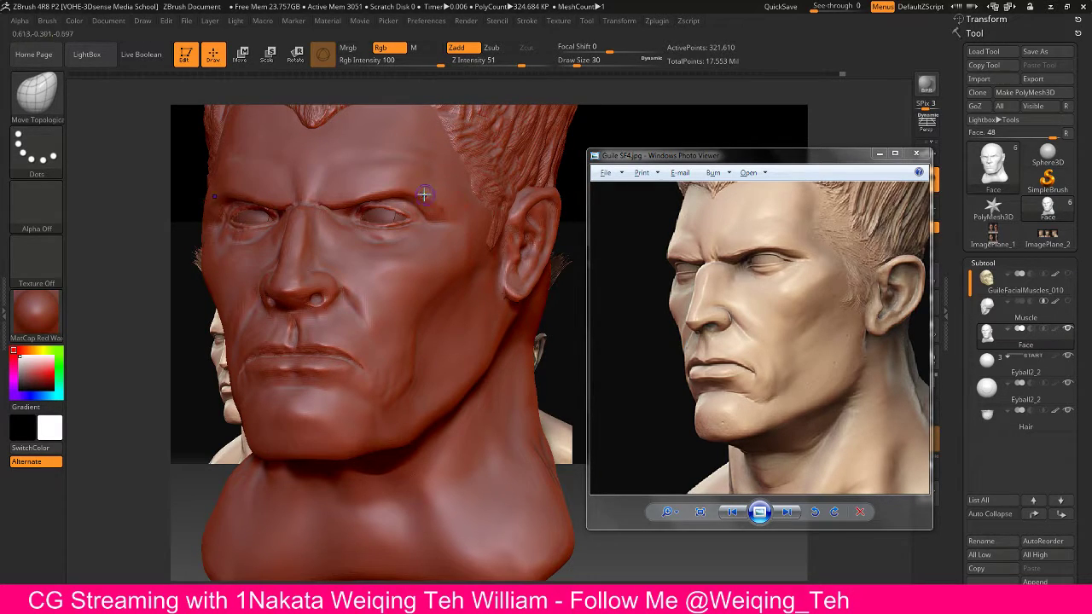
{"action": "key", "text": "shift"}
{"action": "left_click_drag", "start_coordinate": [556, 246], "coordinate": [626, 232]}
{"action": "key", "text": "bracketleft"}
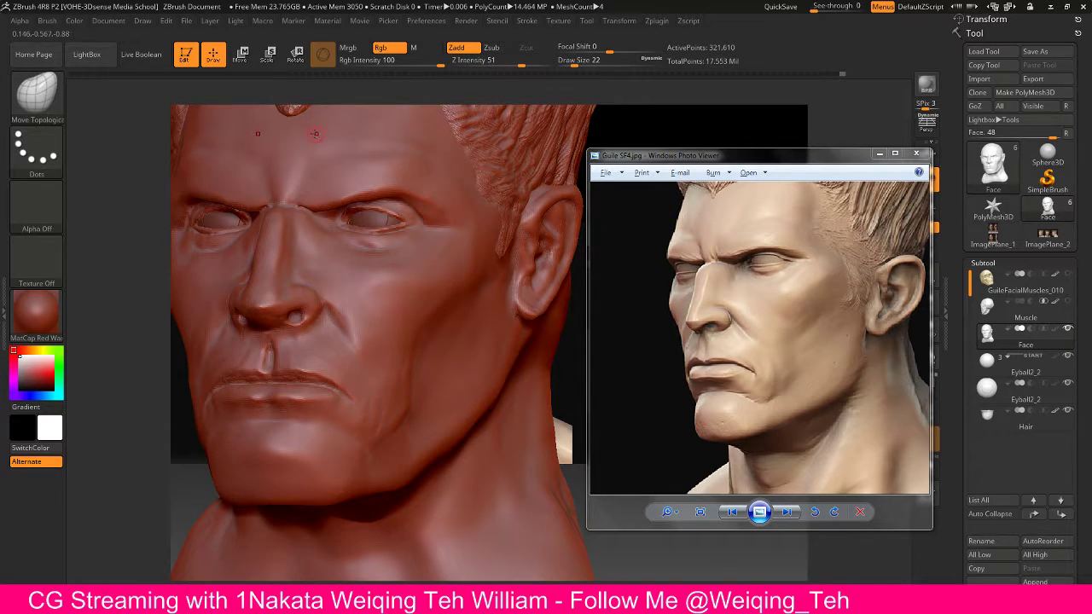
{"action": "left_click_drag", "start_coordinate": [603, 112], "coordinate": [605, 174]}
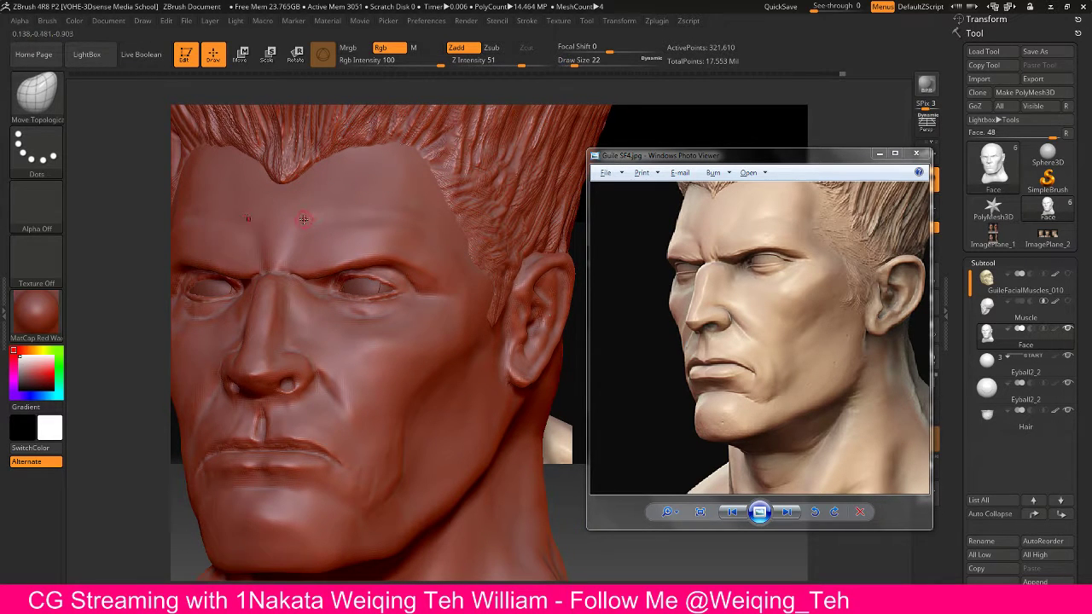
Step: Set up the ClayTubes brush with Alpha 28 and draw size 70 for the forehead
{"action": "key", "text": "b"}
{"action": "key", "text": "c"}
{"action": "key", "text": "t"}
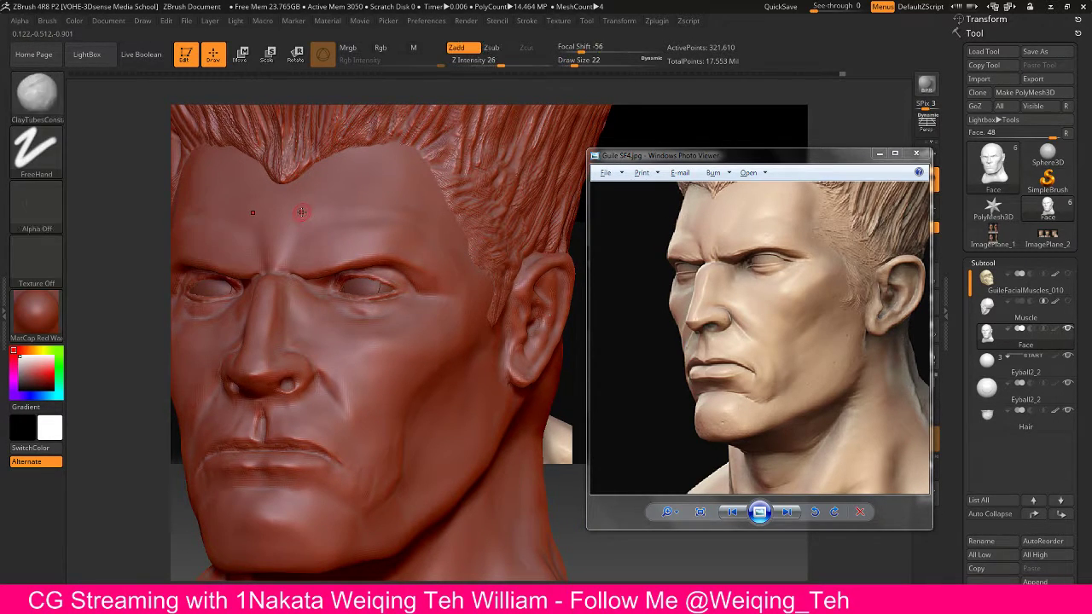
{"action": "left_click", "coordinate": [36, 204]}
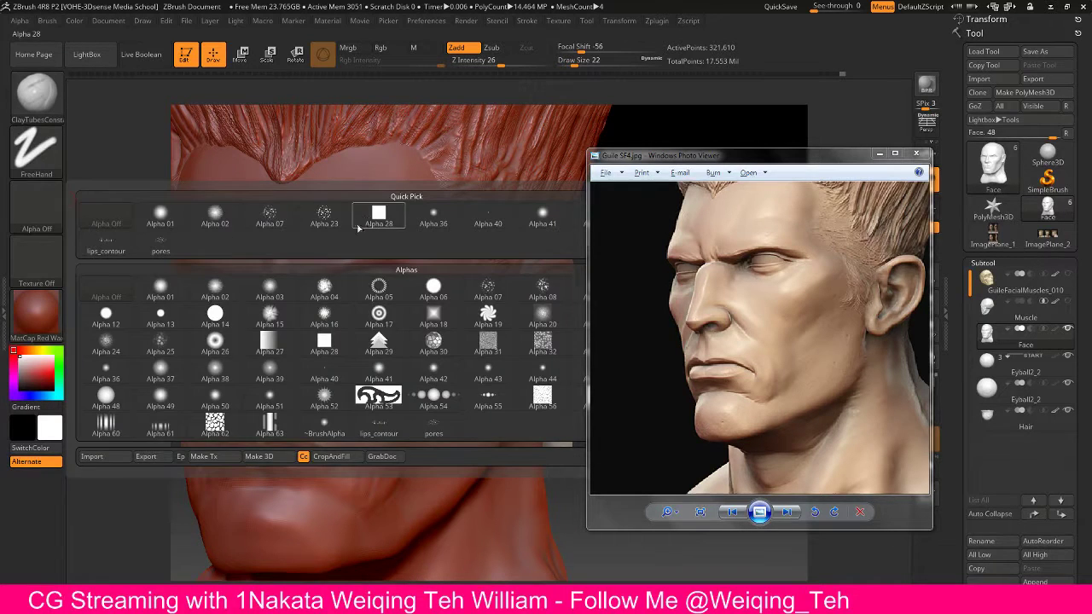
{"action": "left_click", "coordinate": [372, 216]}
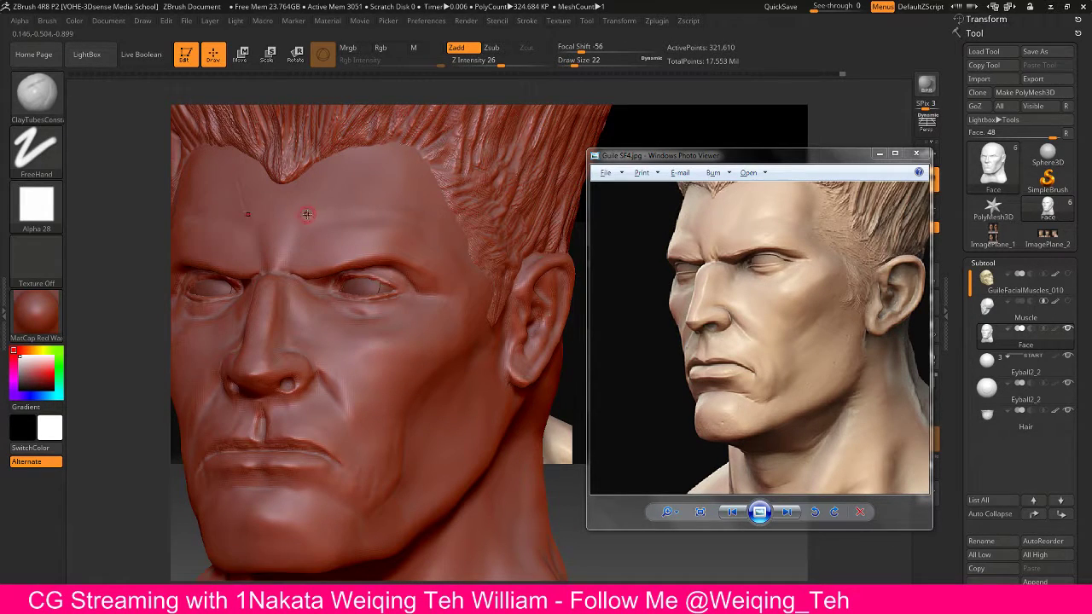
{"action": "key", "text": "shift"}
{"action": "key", "text": "bracketright"}
{"action": "key", "text": "bracketright"}
{"action": "key", "text": "bracketright"}
Step: Build up the forehead from the hairline peak to the temple with ClayTubes at Z Intensity 26, smoothing the strokes
{"action": "key", "text": "shift"}
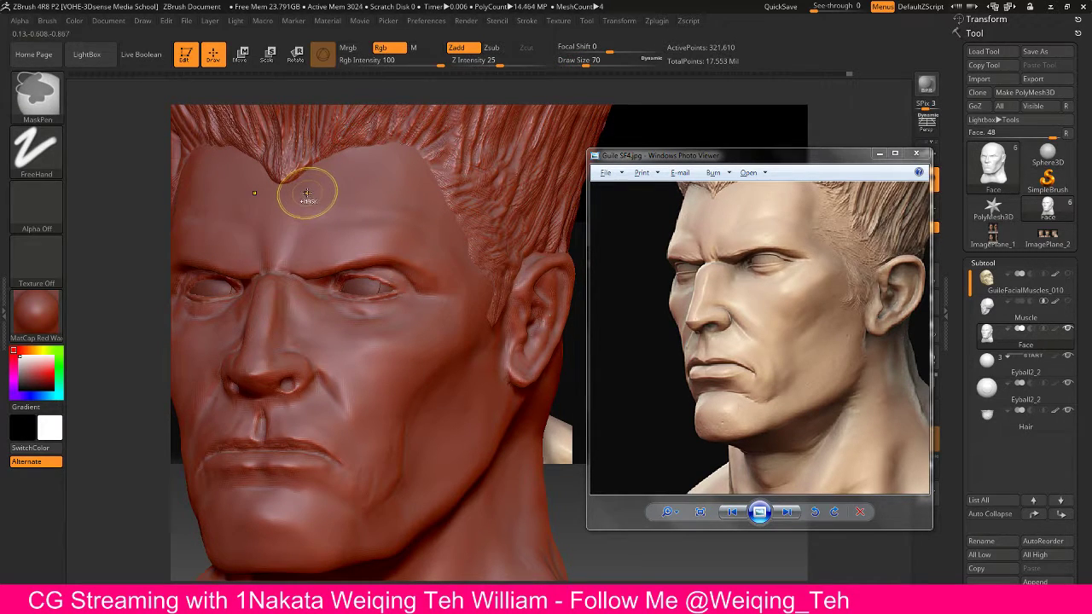
{"action": "key", "text": "shift"}
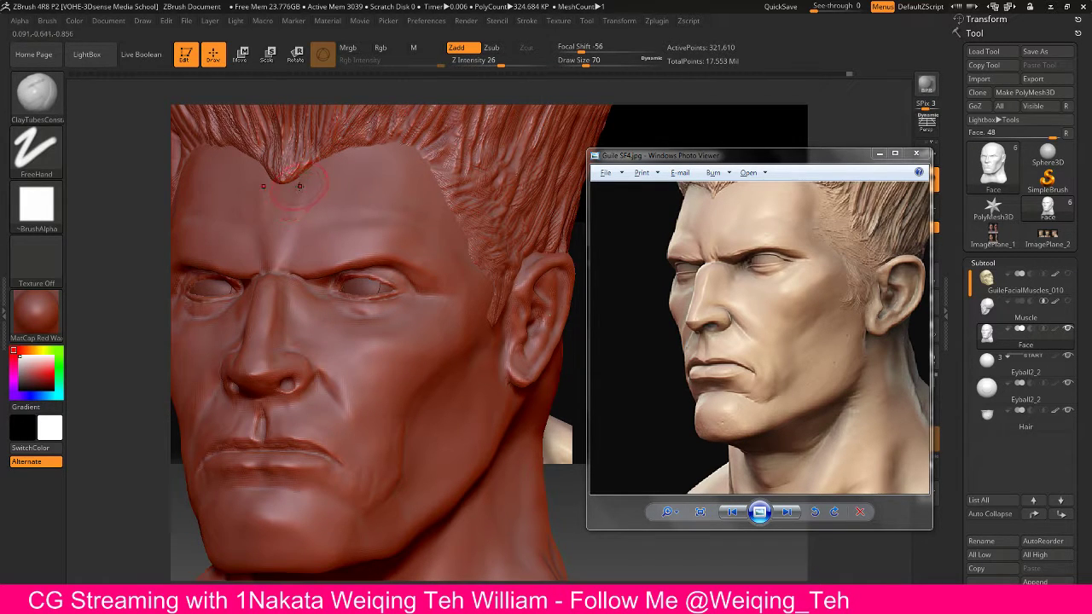
{"action": "key", "text": "shift"}
{"action": "key", "text": "ctrl"}
{"action": "key", "text": "shift"}
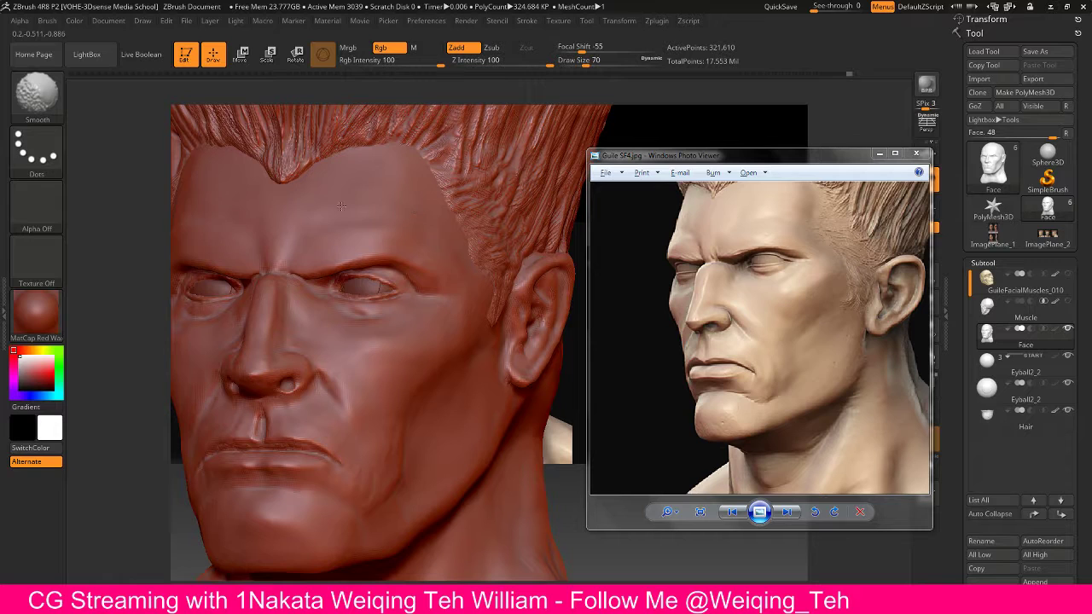
{"action": "left_click_drag", "start_coordinate": [303, 238], "coordinate": [383, 233]}
{"action": "left_click_drag", "start_coordinate": [316, 236], "coordinate": [398, 234], "text": "shift"}
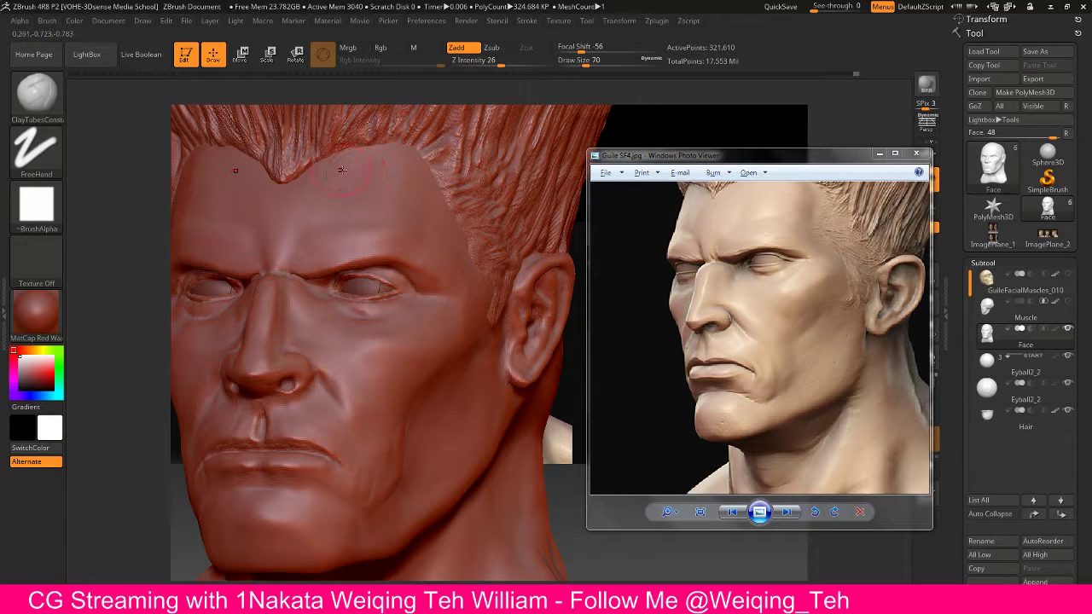
{"action": "mouse_move", "coordinate": [402, 195]}
{"action": "left_mouse_down", "text": "shift"}
{"action": "mouse_move", "coordinate": [304, 224]}
{"action": "mouse_move", "coordinate": [350, 204]}
{"action": "mouse_move", "coordinate": [447, 258]}
{"action": "mouse_move", "coordinate": [418, 265]}
{"action": "mouse_move", "coordinate": [453, 236]}
{"action": "left_mouse_up", "text": "shift"}
{"action": "key", "text": "shift"}
Step: Refine the area above the eyebrows from the front with ClayTubes at draw size 38, smoothing the strokes
{"action": "mouse_move", "coordinate": [667, 128]}
{"action": "left_mouse_down"}
{"action": "mouse_move", "coordinate": [589, 137]}
{"action": "mouse_move", "coordinate": [607, 126]}
{"action": "left_mouse_up"}
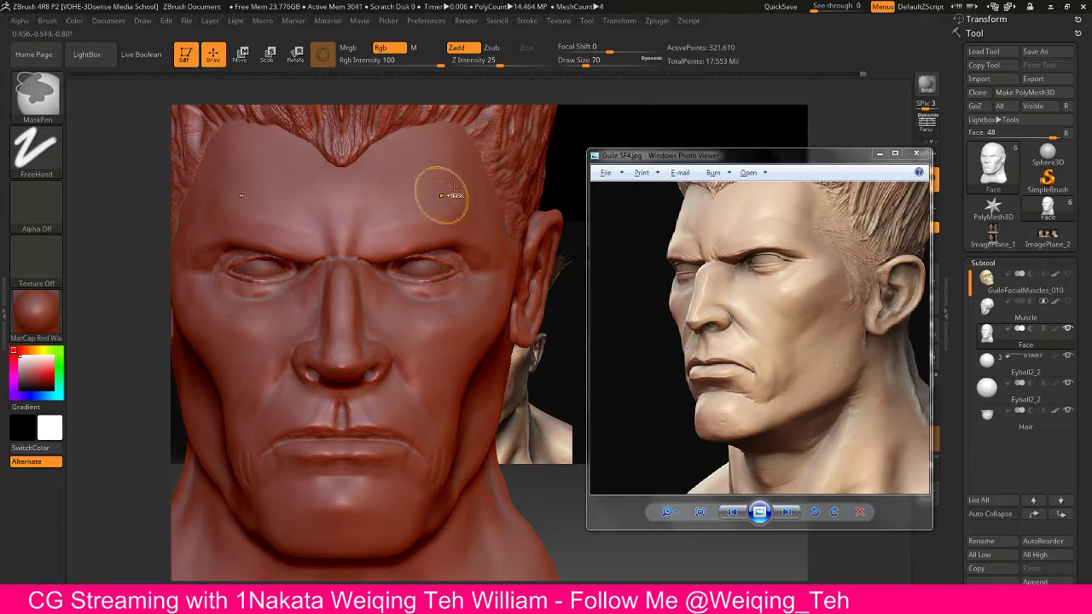
{"action": "key", "text": "bracketleft"}
{"action": "key", "text": "bracketleft"}
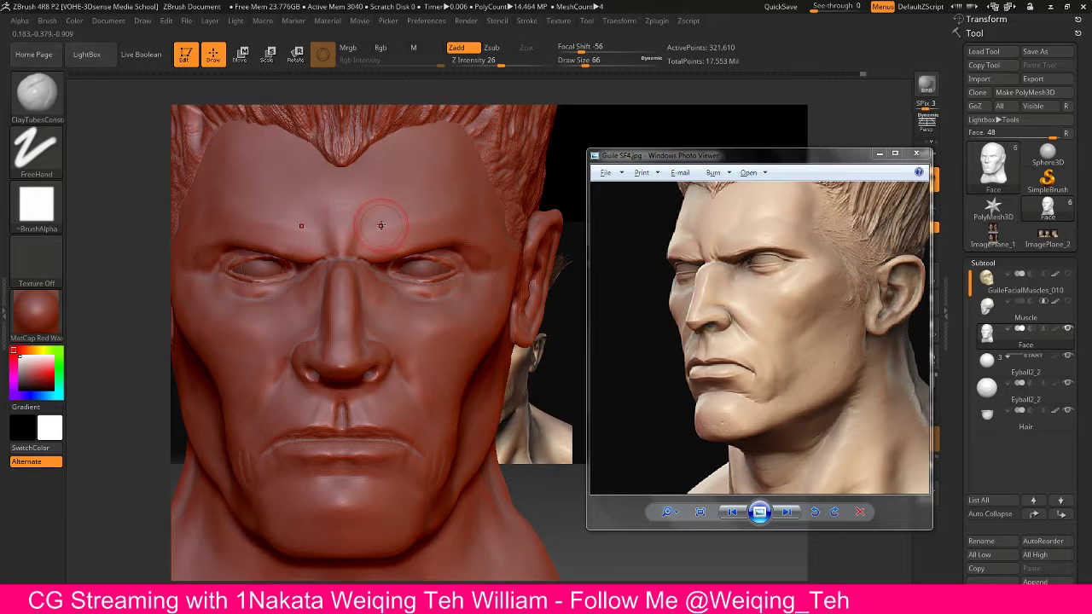
{"action": "key", "text": "shift"}
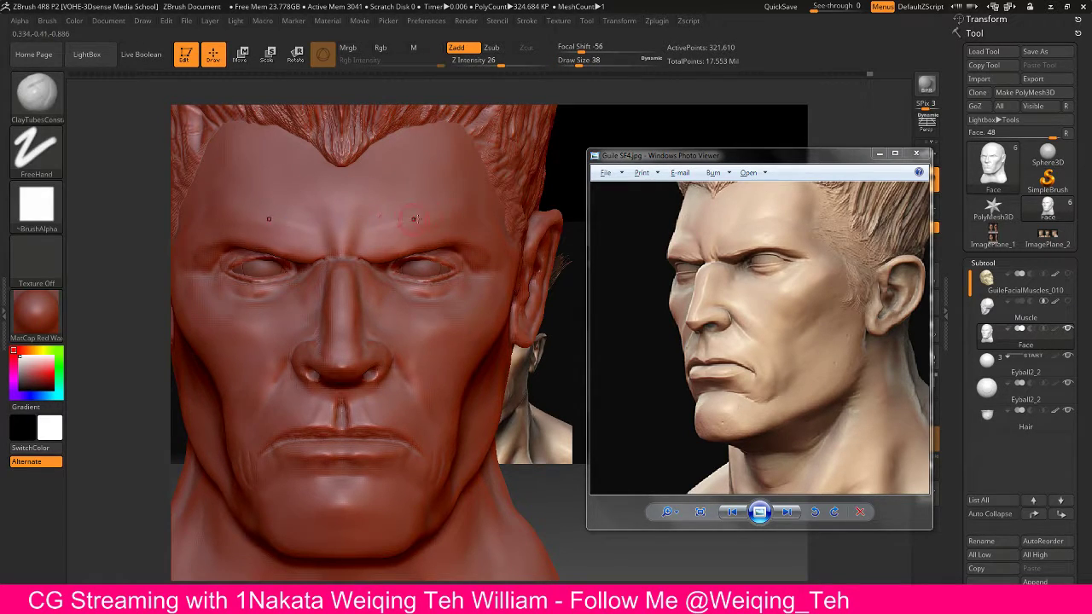
{"action": "key", "text": "shift"}
{"action": "key", "text": "shift"}
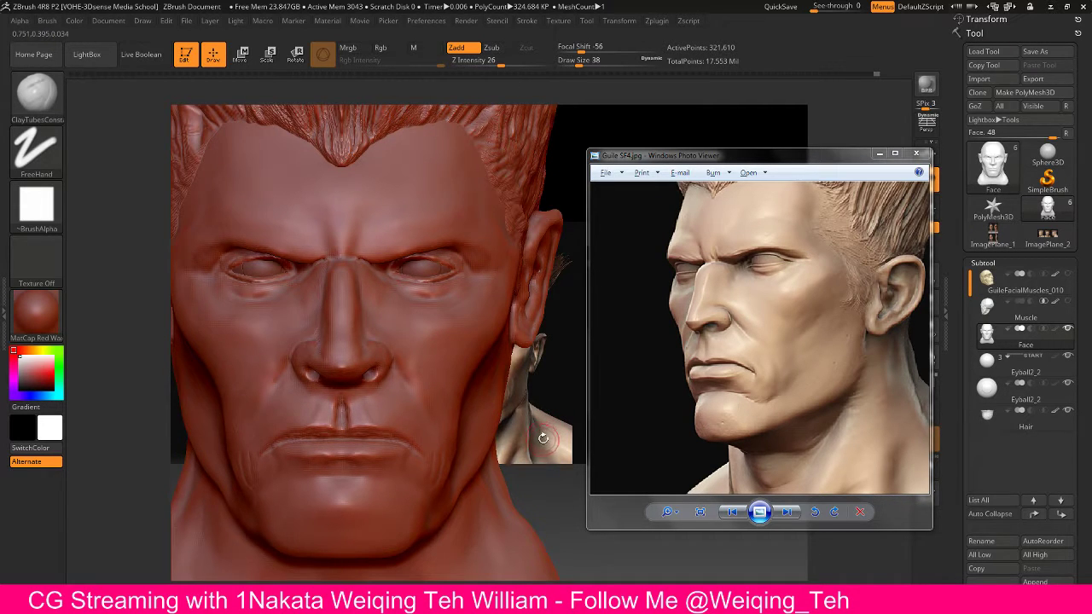
Step: Save the tool as GuileFacialMuscles_010.ztl in the 05-FaceHair folder, overwriting the existing file
{"action": "mouse_move", "coordinate": [550, 437]}
{"action": "left_mouse_down", "text": "alt"}
{"action": "mouse_move", "coordinate": [566, 351]}
{"action": "mouse_move", "coordinate": [684, 329]}
{"action": "left_mouse_up", "text": "alt"}
{"action": "key", "text": "f"}
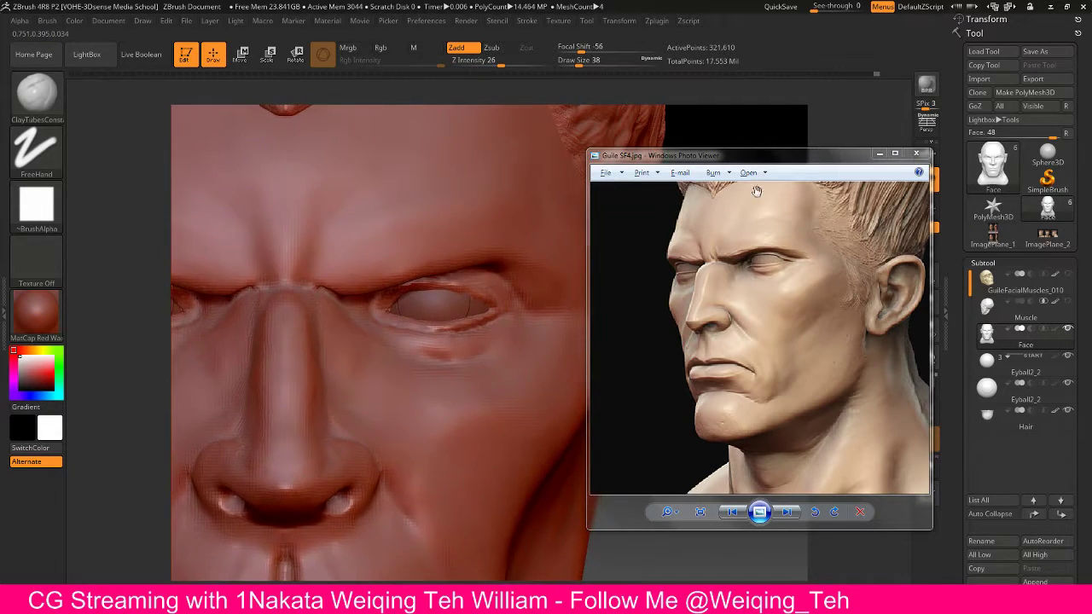
{"action": "left_click_drag", "start_coordinate": [853, 103], "coordinate": [878, 72], "text": "alt"}
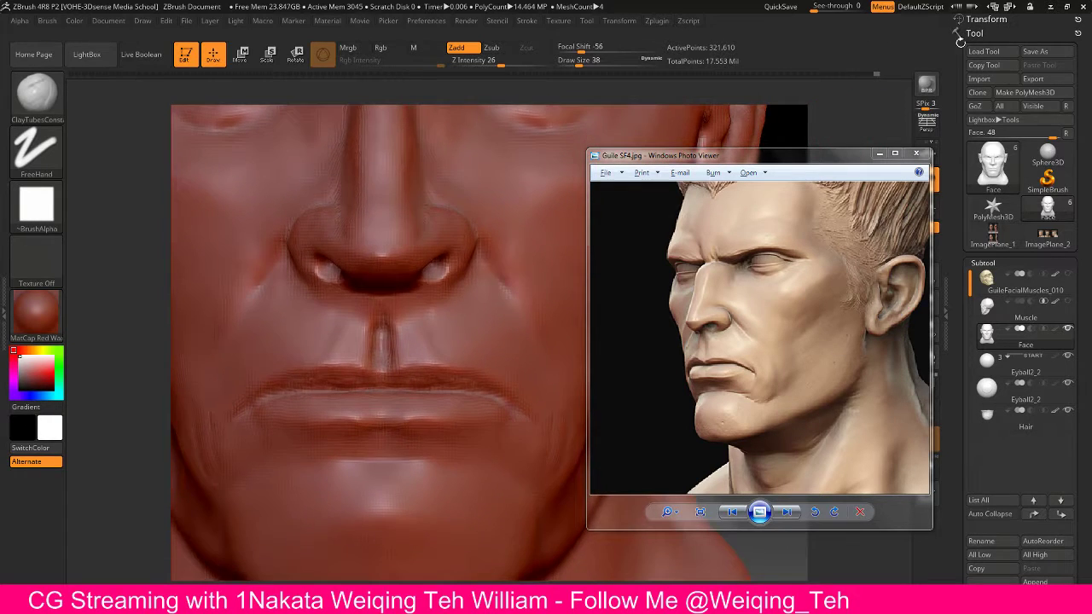
{"action": "left_click", "coordinate": [1034, 52]}
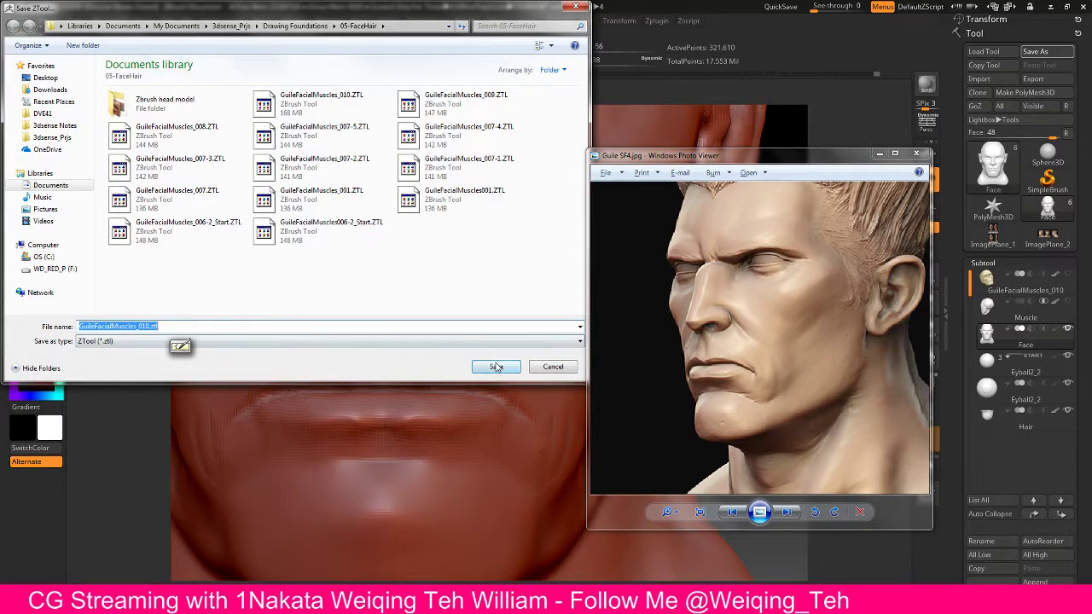
{"action": "left_click", "coordinate": [501, 366]}
{"action": "left_click", "coordinate": [573, 306]}
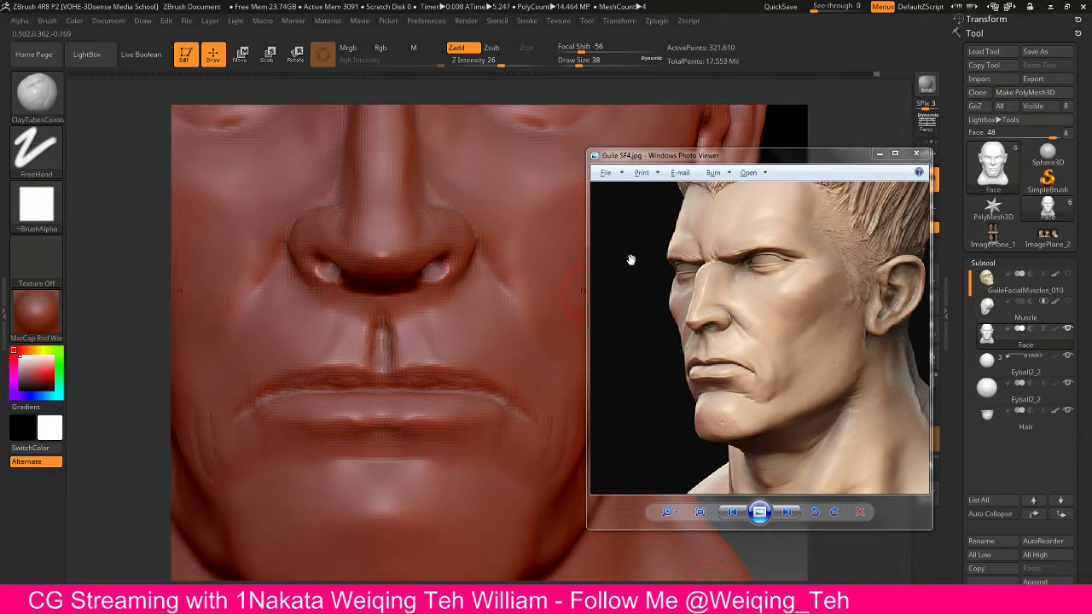
Step: Carve the line between the lips out to the mouth corner with DamStandard at Z Intensity 79 and draw size 38
{"action": "mouse_move", "coordinate": [783, 128]}
{"action": "left_mouse_down"}
{"action": "mouse_move", "coordinate": [750, 132]}
{"action": "mouse_move", "coordinate": [805, 119]}
{"action": "mouse_move", "coordinate": [699, 154]}
{"action": "mouse_move", "coordinate": [597, 222]}
{"action": "mouse_move", "coordinate": [512, 307]}
{"action": "left_mouse_up"}
{"action": "key", "text": "b"}
{"action": "key", "text": "m"}
{"action": "key", "text": "t"}
{"action": "key", "text": "b"}
{"action": "key", "text": "d"}
{"action": "key", "text": "s"}
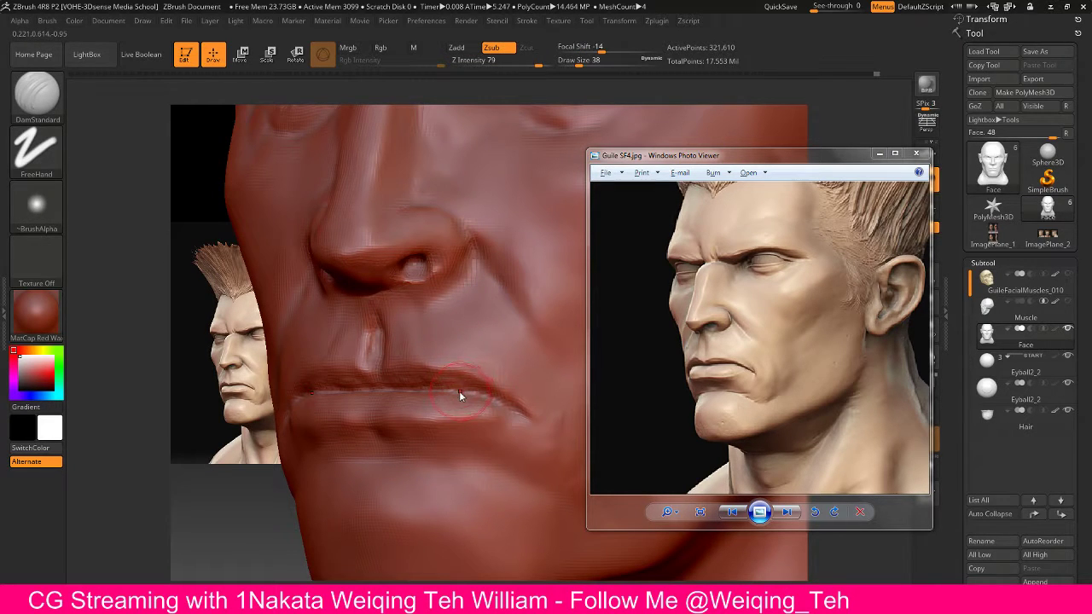
{"action": "left_click_drag", "start_coordinate": [459, 389], "coordinate": [514, 416]}
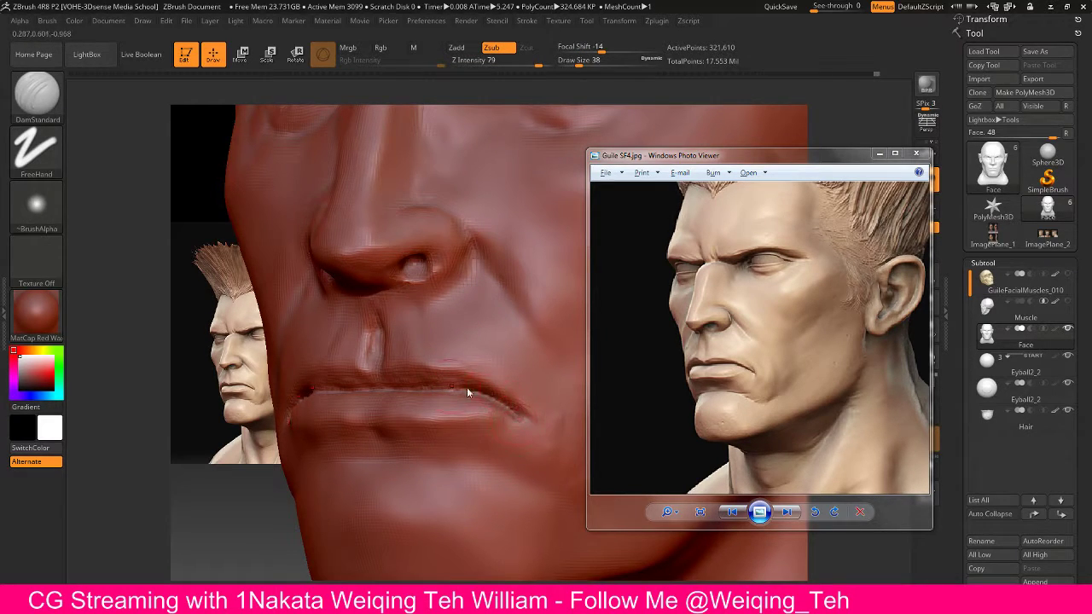
{"action": "mouse_move", "coordinate": [373, 390]}
{"action": "left_mouse_down"}
{"action": "mouse_move", "coordinate": [455, 390]}
{"action": "mouse_move", "coordinate": [523, 415]}
{"action": "left_mouse_up"}
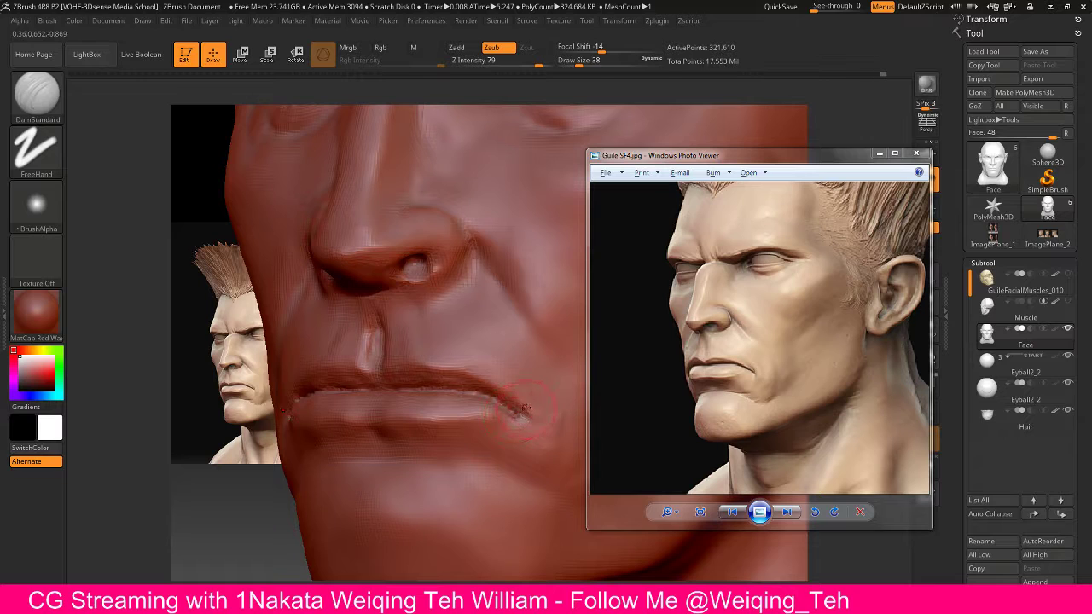
Step: Switch to the Move Topological brush and smooth the cheek surface just above the mouth corner
{"action": "key", "text": "b"}
{"action": "key", "text": "m"}
{"action": "key", "text": "t"}
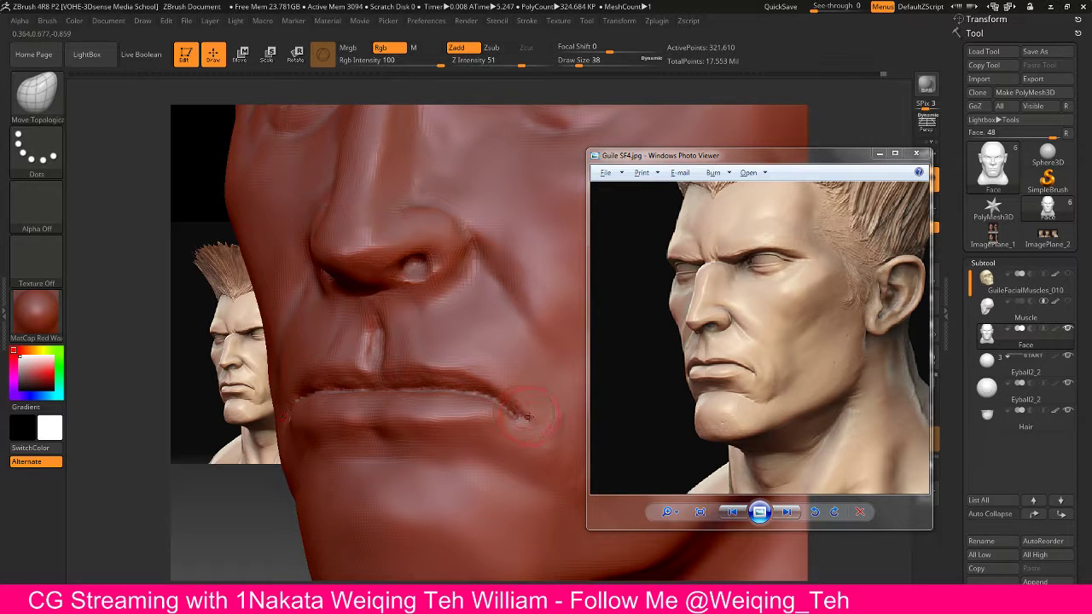
{"action": "left_click_drag", "start_coordinate": [548, 365], "coordinate": [560, 384], "text": "shift"}
Step: Tighten the crease at the mouth corner with the Pinch brush at Z Intensity 20
{"action": "left_click", "coordinate": [37, 91]}
{"action": "key", "text": "p"}
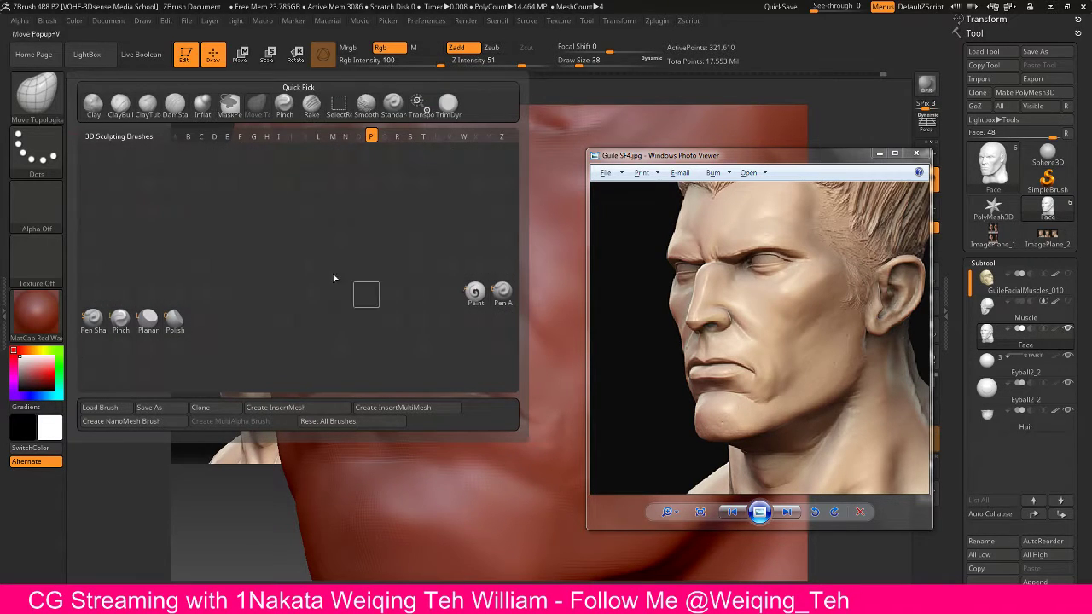
{"action": "key", "text": "i"}
{"action": "left_click_drag", "start_coordinate": [514, 417], "coordinate": [525, 420]}
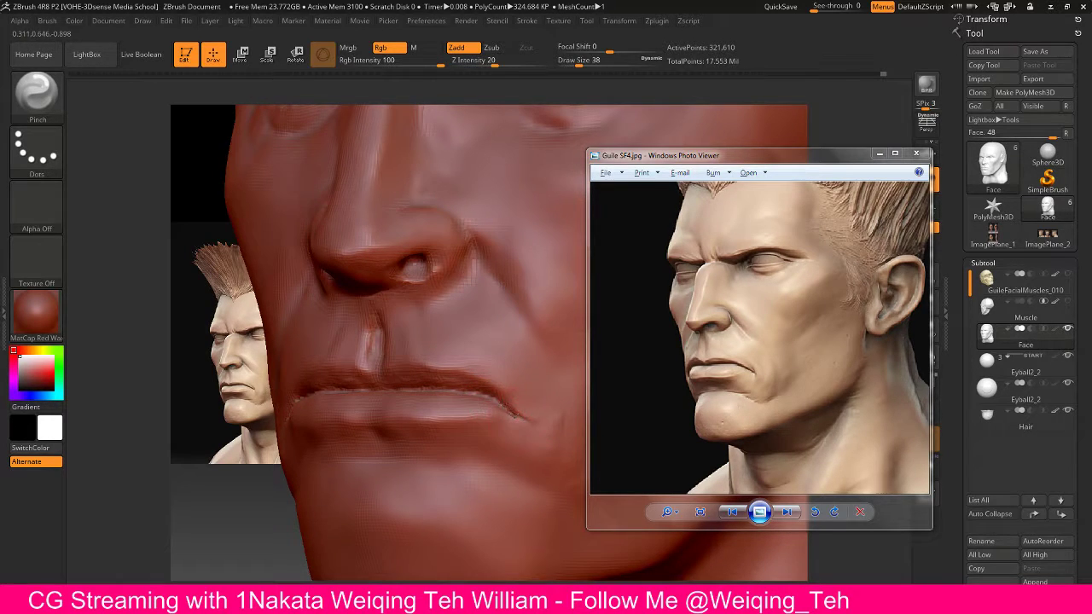
{"action": "left_click_drag", "start_coordinate": [503, 406], "coordinate": [518, 420]}
Step: Select Move Topological for the mouth and smooth the upper lip's edge toward the mouth corner
{"action": "key", "text": "b"}
{"action": "key", "text": "m"}
{"action": "key", "text": "t"}
{"action": "key", "text": "shift"}
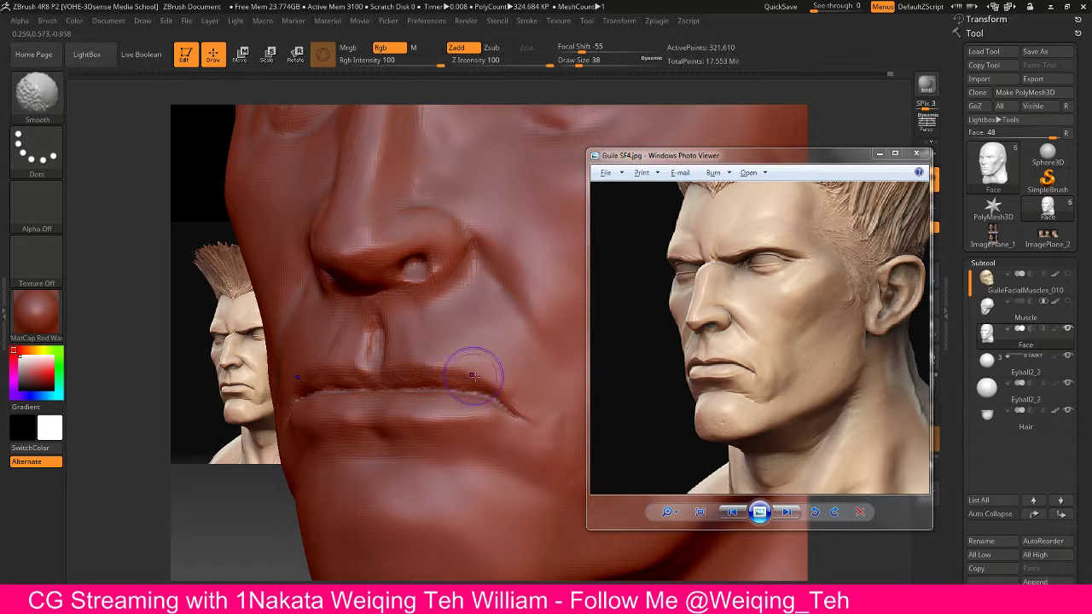
{"action": "left_click_drag", "start_coordinate": [483, 377], "coordinate": [505, 400], "text": "shift"}
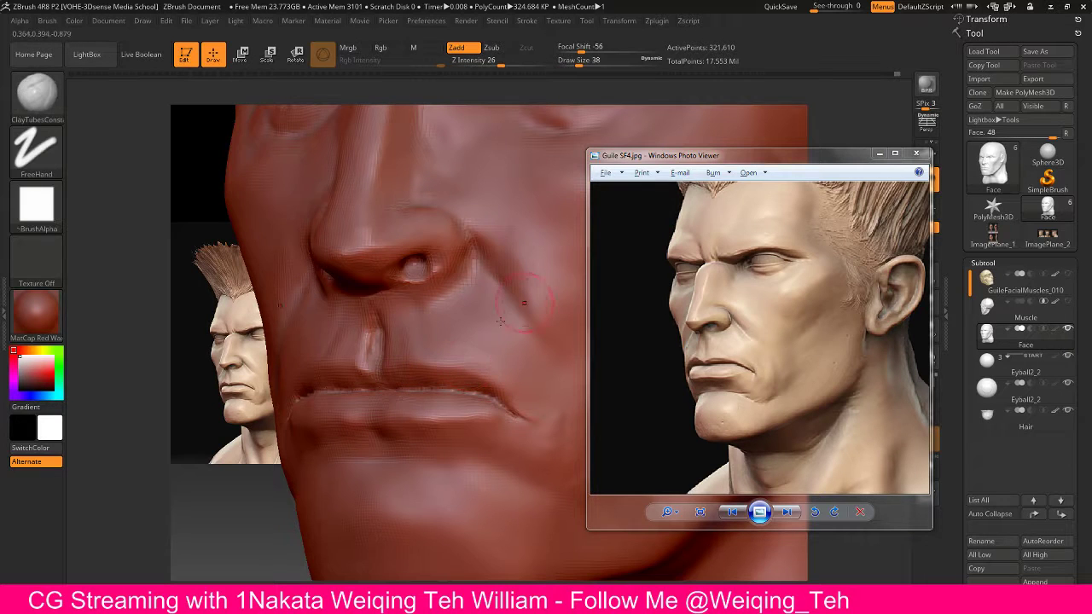
Step: Adjust the nasolabial fold beside the nostril with the Move Topological brush at Z Intensity 51
{"action": "mouse_move", "coordinate": [831, 125]}
{"action": "left_mouse_down"}
{"action": "mouse_move", "coordinate": [819, 111]}
{"action": "mouse_move", "coordinate": [859, 105]}
{"action": "mouse_move", "coordinate": [493, 301]}
{"action": "left_mouse_up"}
{"action": "key", "text": "b"}
{"action": "key", "text": "m"}
{"action": "key", "text": "t"}
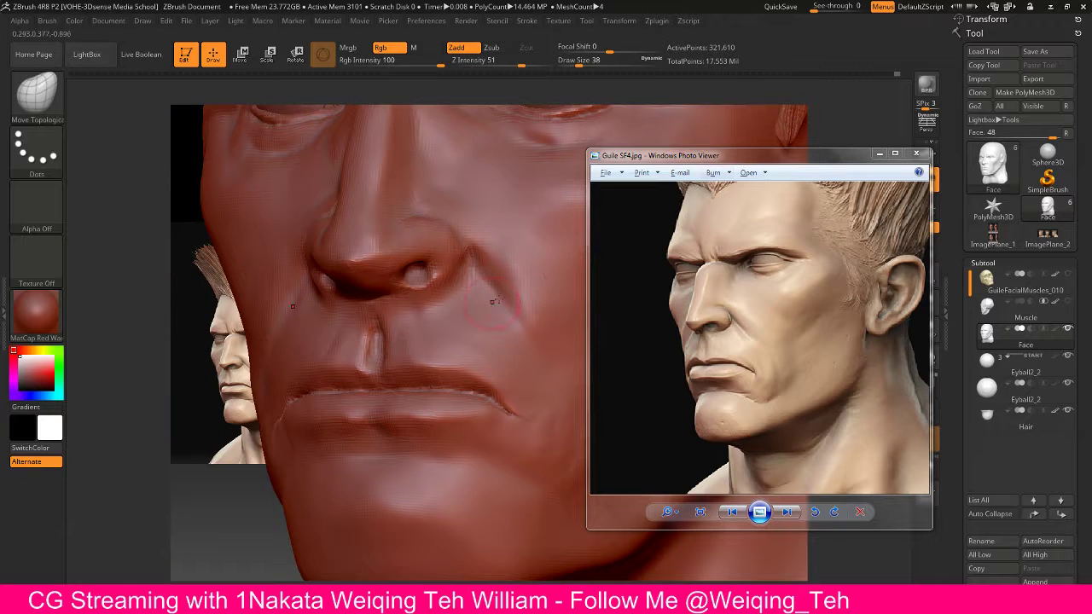
Step: Build up the lower lip on both sides of its centre with ClayTubes at Z Intensity 26, smoothing the strokes
{"action": "key", "text": "b"}
{"action": "key", "text": "c"}
{"action": "key", "text": "t"}
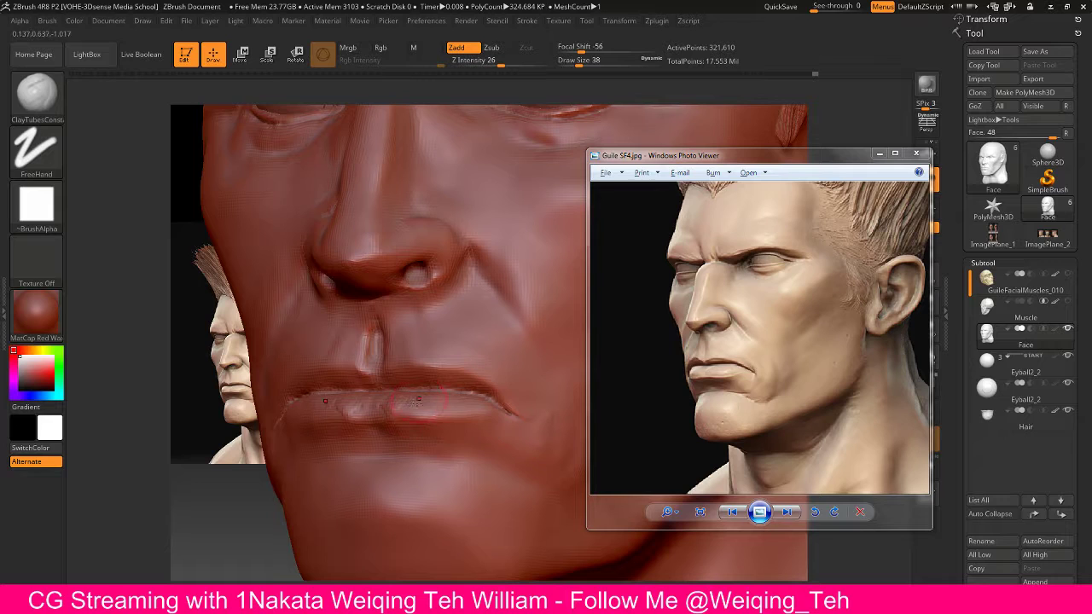
{"action": "key", "text": "shift"}
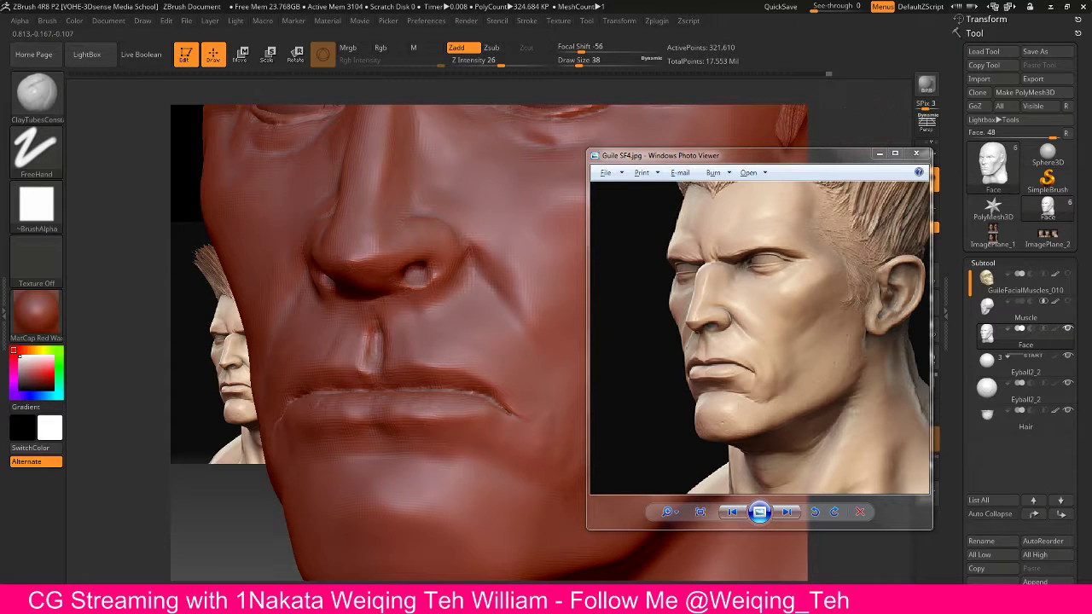
{"action": "left_click_drag", "start_coordinate": [797, 256], "coordinate": [798, 91], "text": "alt"}
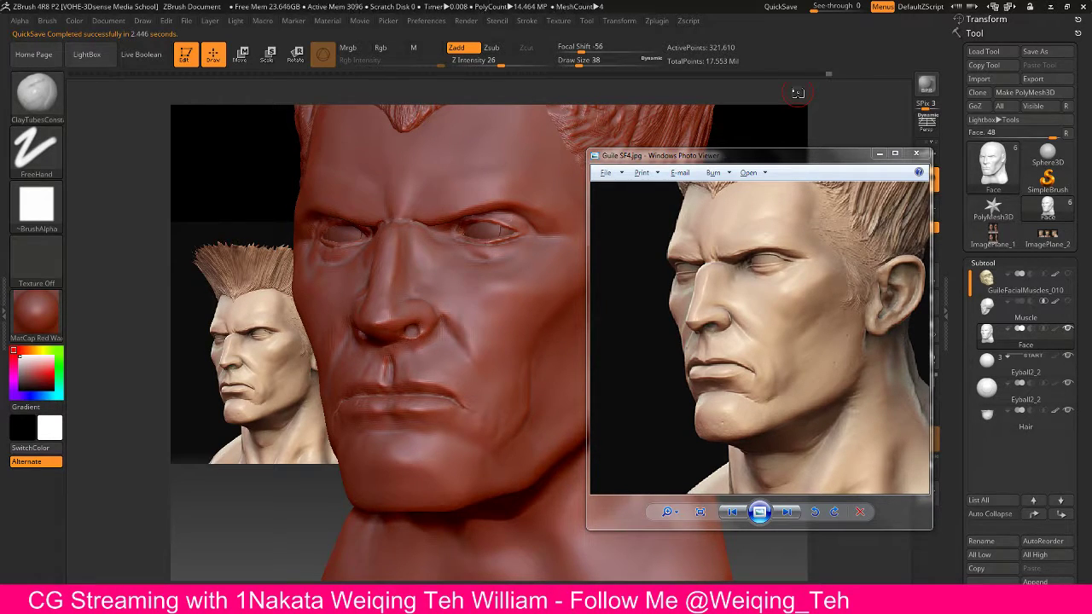
Step: Switch to OBS Studio and transition the live stream to the Title scene
{"action": "key", "text": "alt+Tab"}
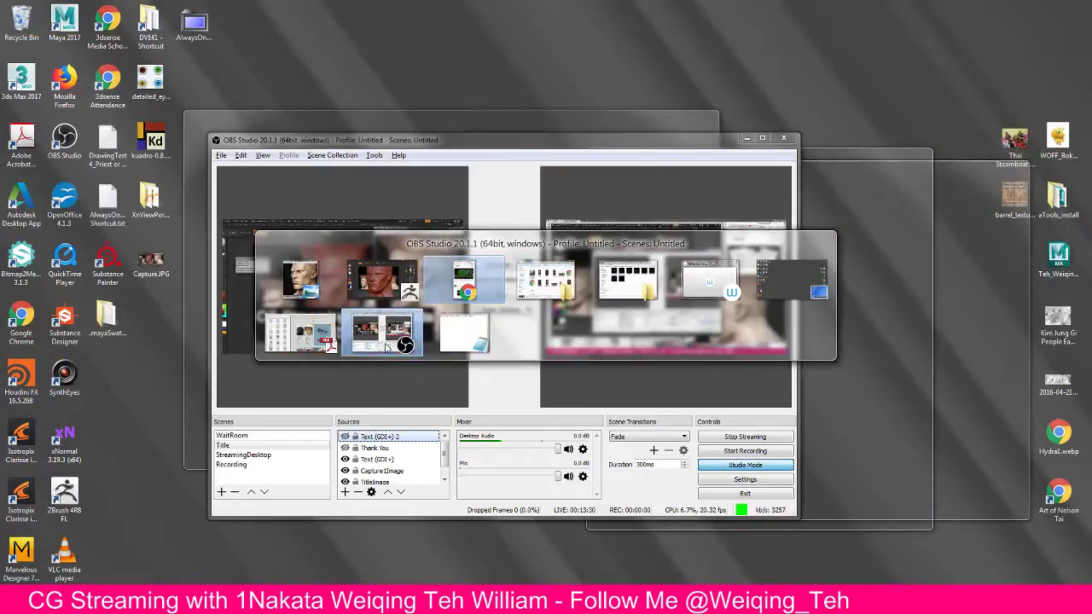
{"action": "left_click", "coordinate": [386, 347]}
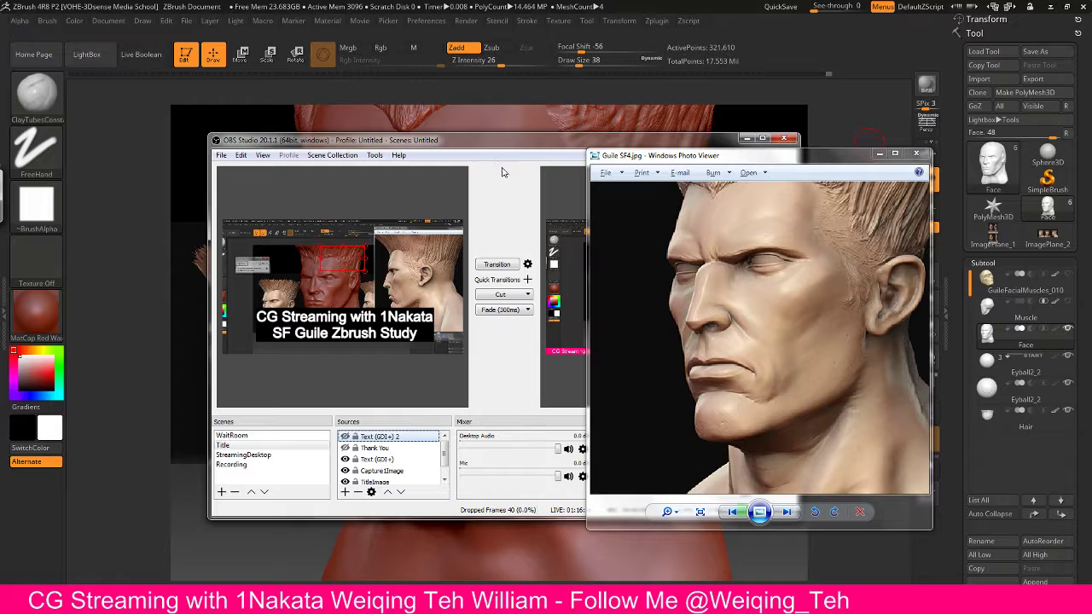
{"action": "left_click", "coordinate": [498, 266]}
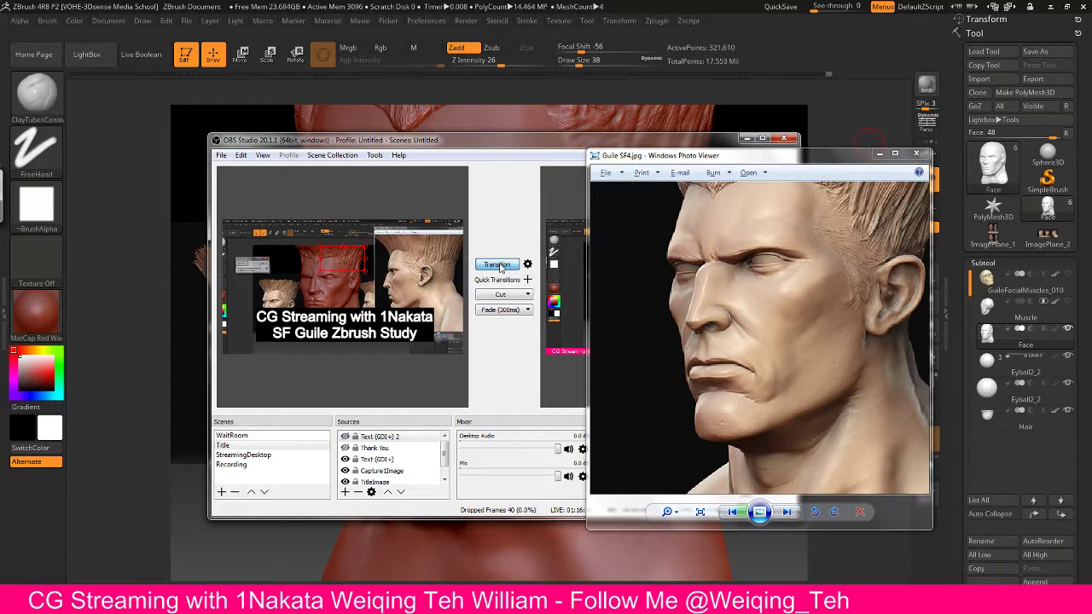
{"action": "left_click_drag", "start_coordinate": [510, 149], "coordinate": [327, 161]}
{"action": "left_click", "coordinate": [312, 268]}
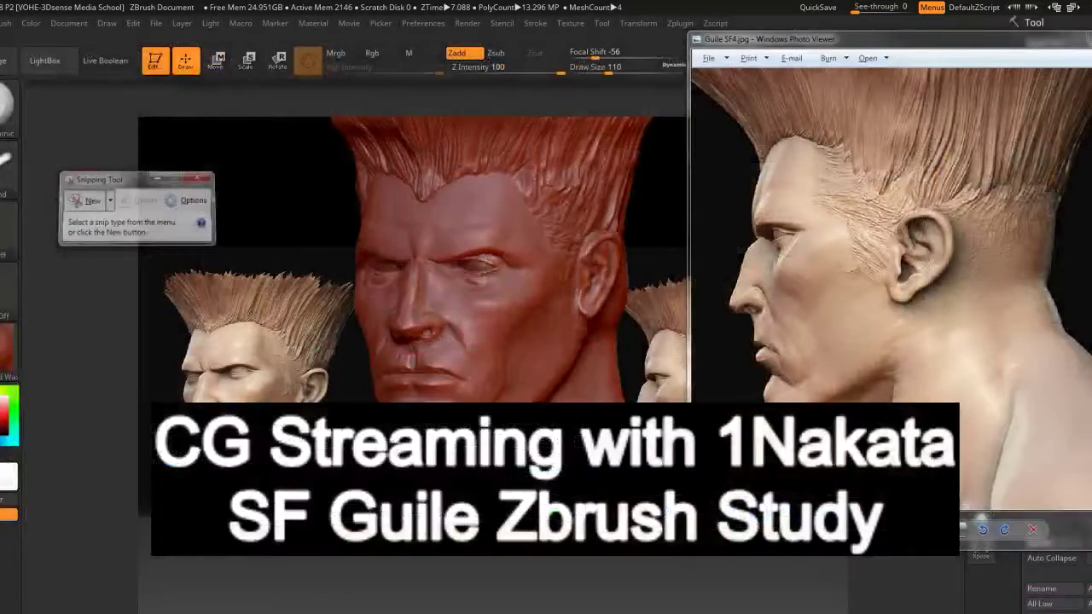